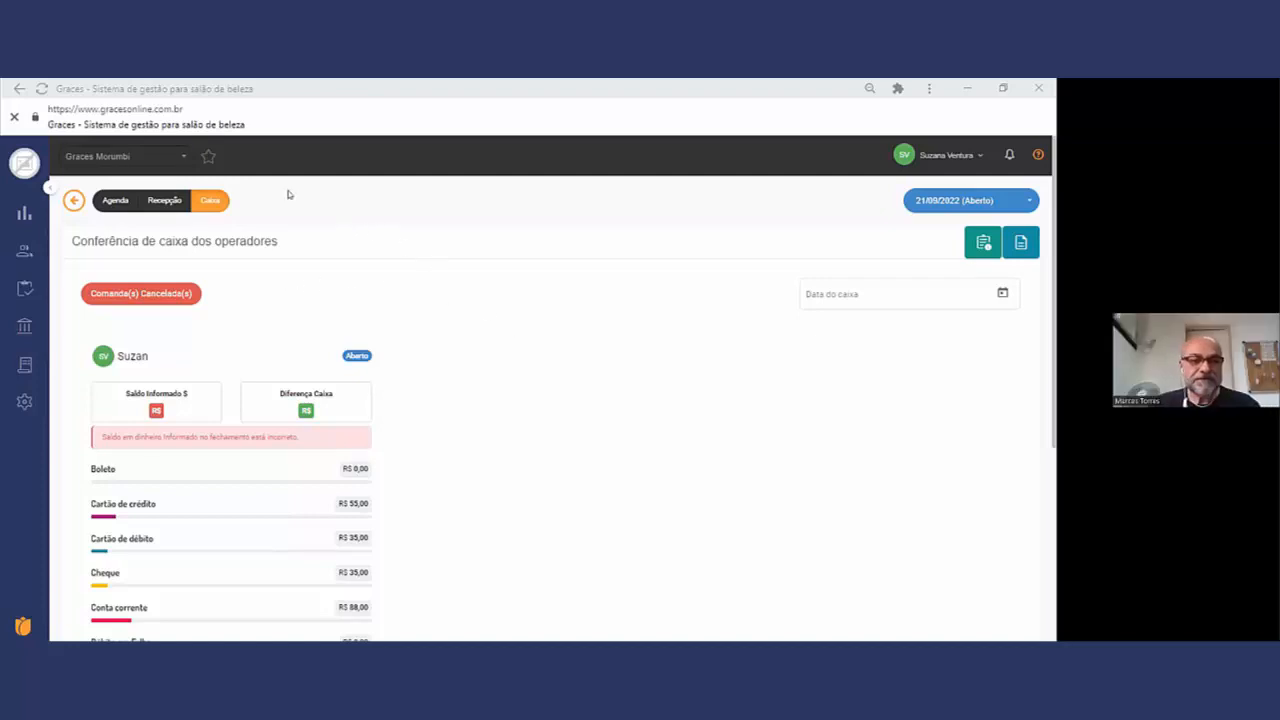
Step: Switch from the Morumbi store to the Graces network and open the Financeiro section of the system options
left_click(169, 158)
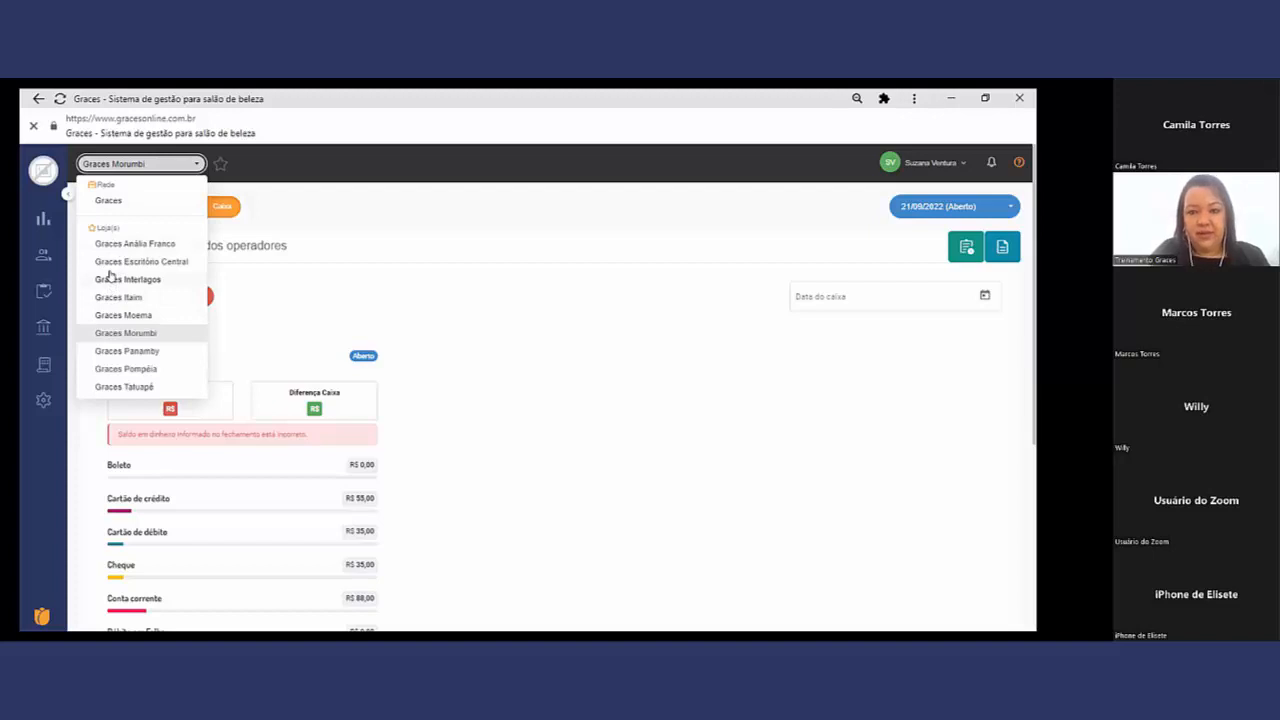
left_click(92, 195)
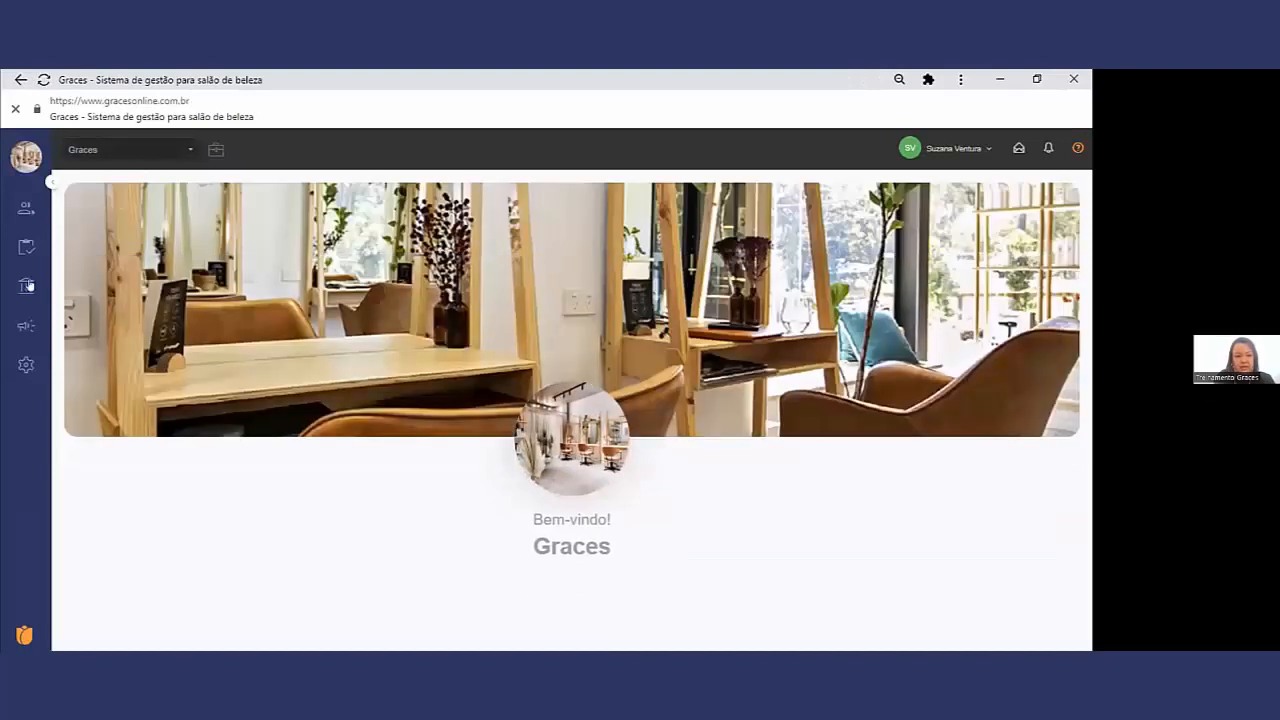
mouse_move(22, 366)
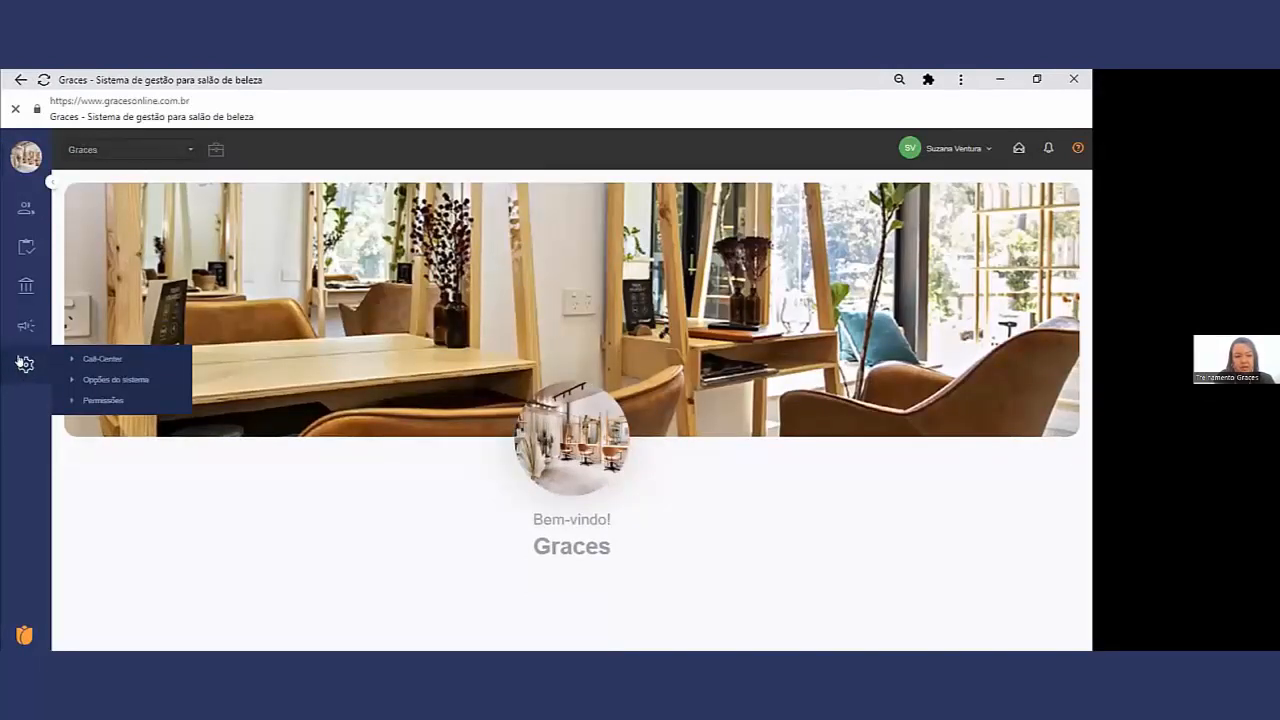
left_click(108, 380)
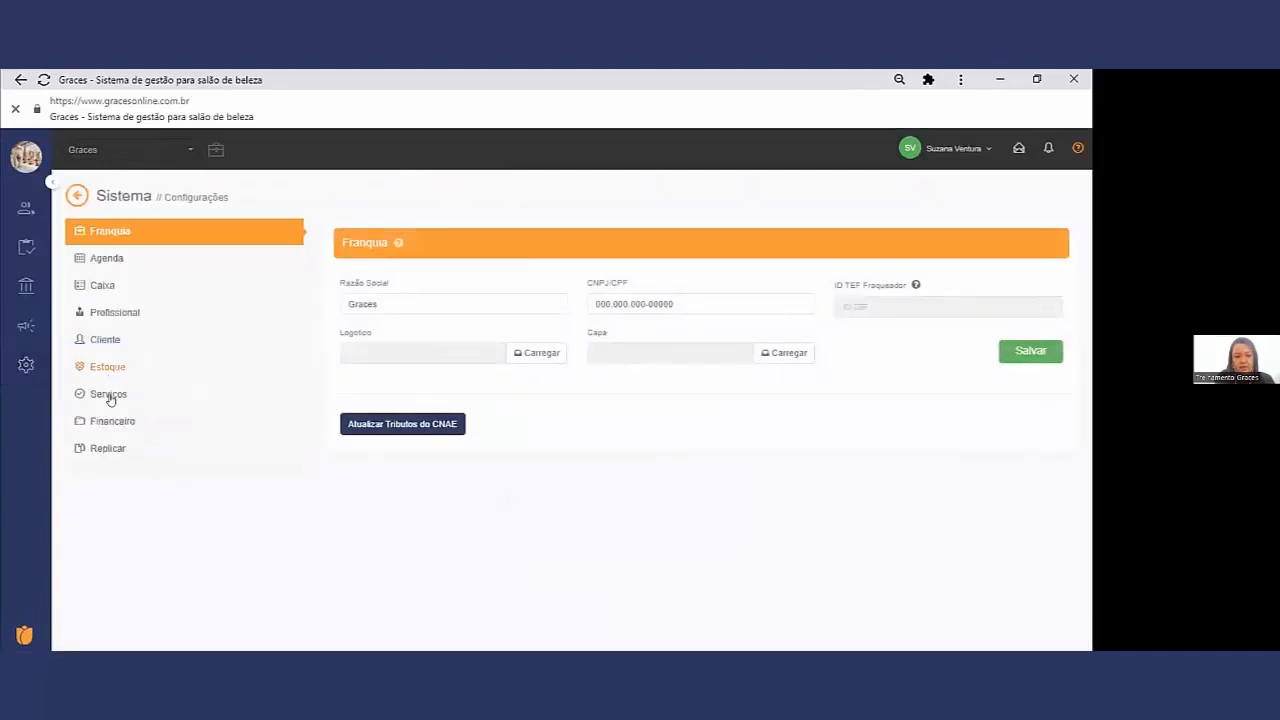
left_click(113, 420)
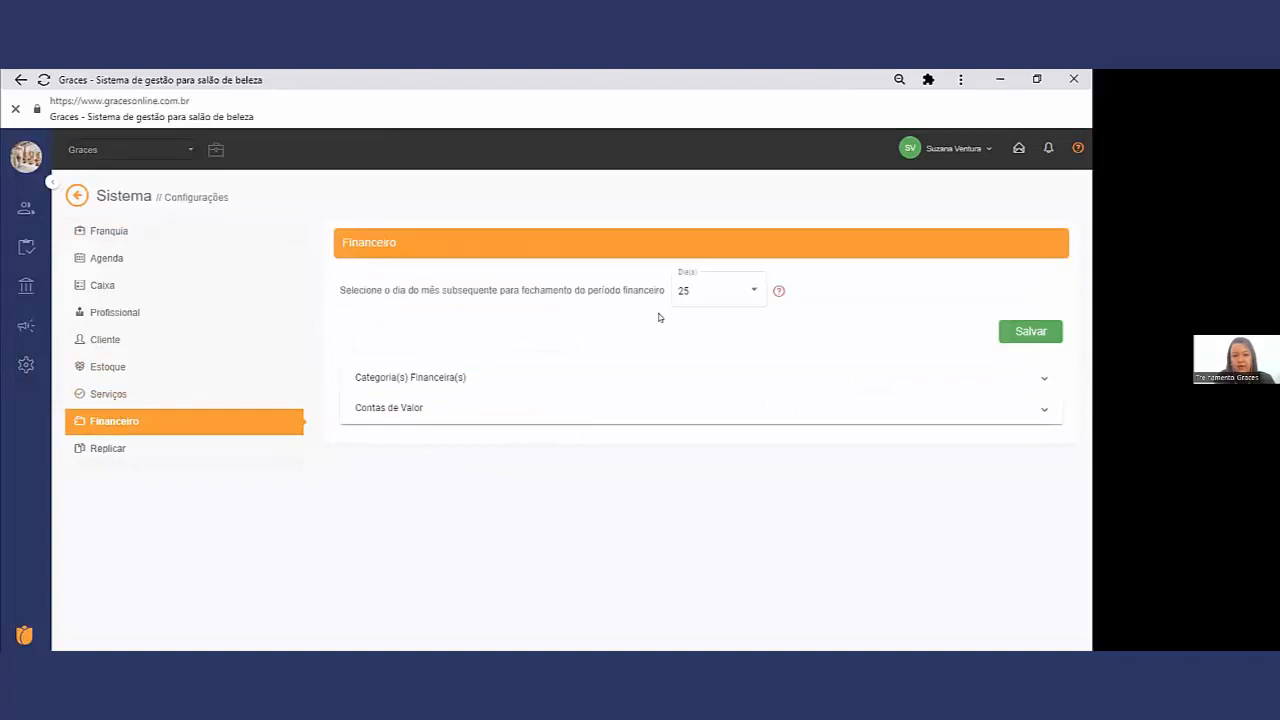
Step: Set the day of the following month for closing the financial period to 21
left_click_drag(624, 289, 334, 293)
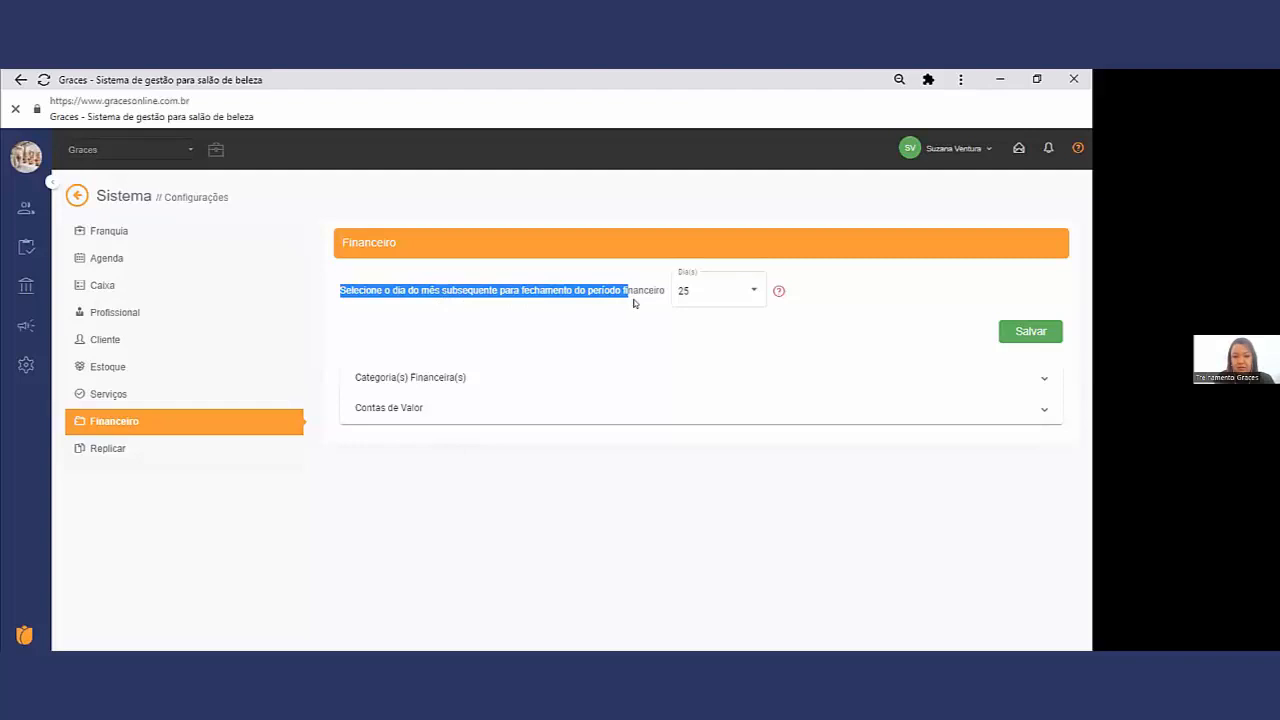
left_click(629, 167)
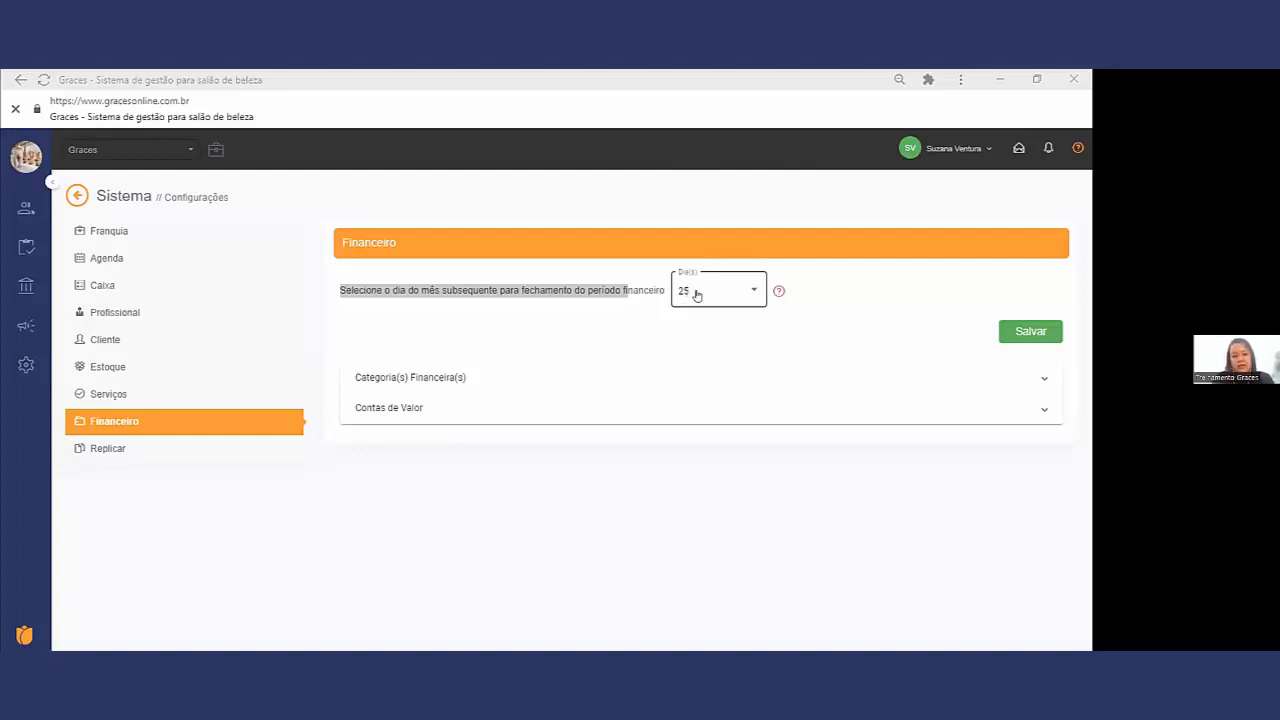
left_click(697, 295)
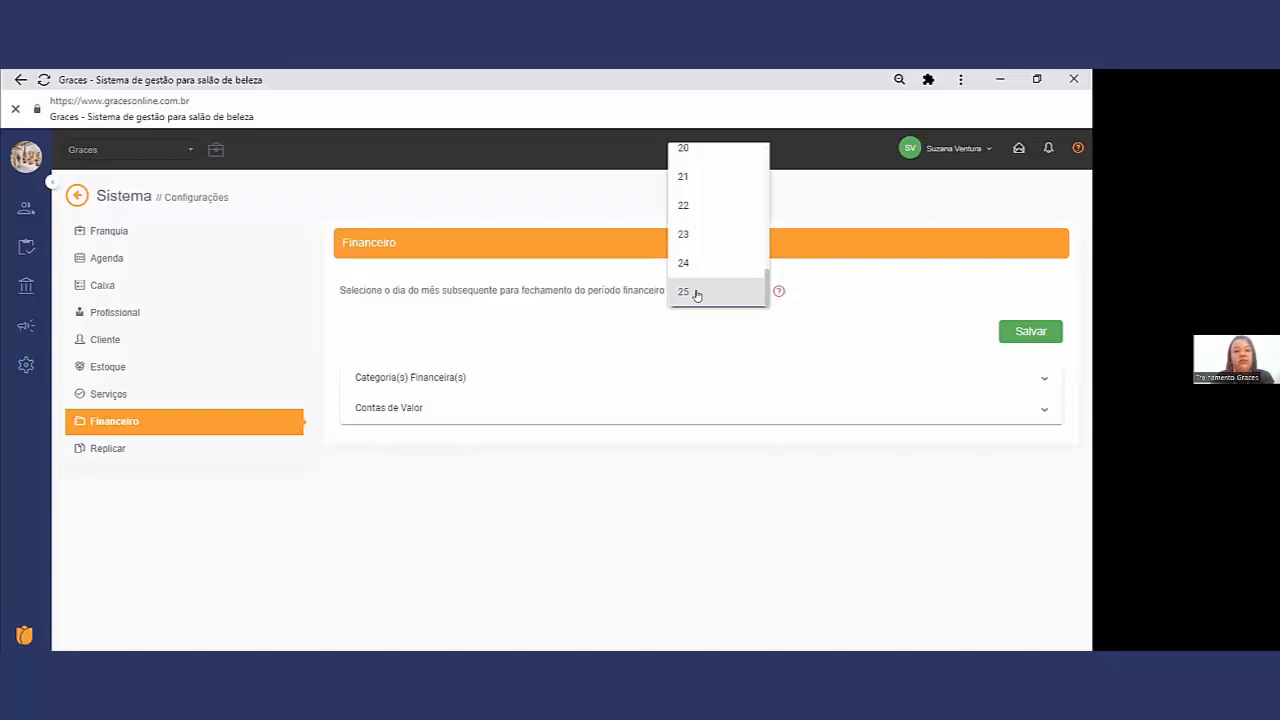
left_click(684, 181)
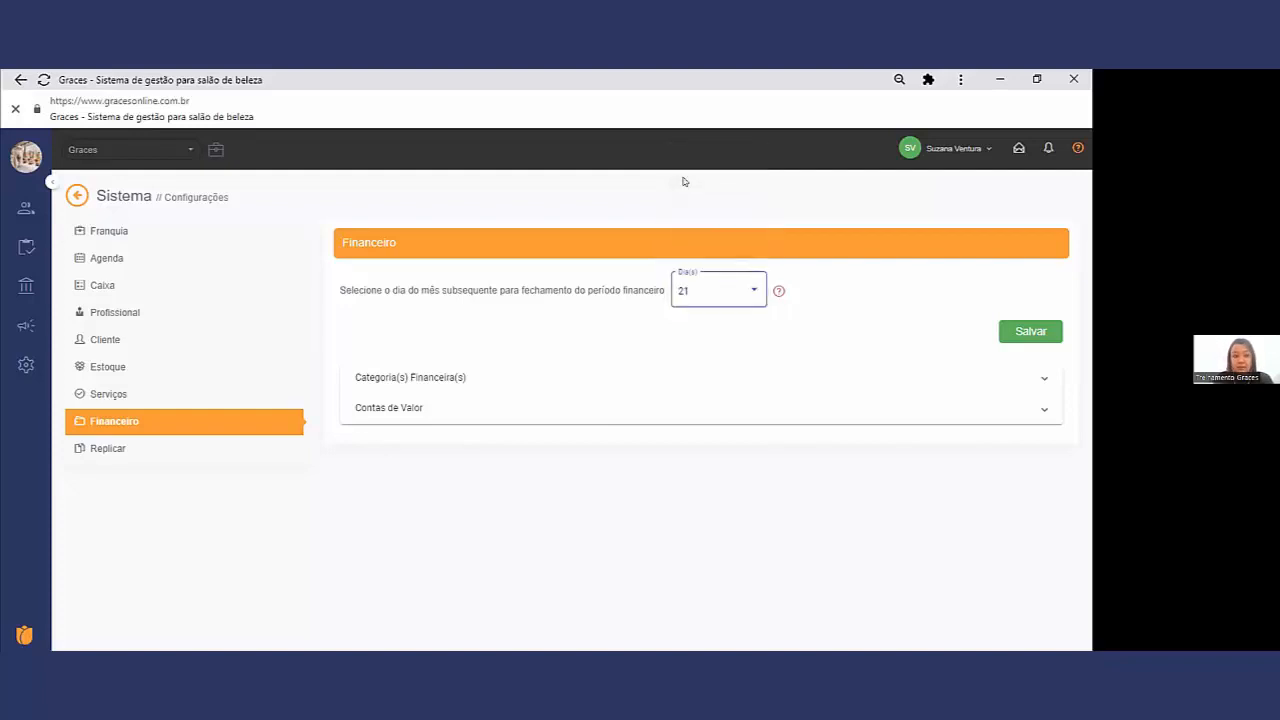
left_click(714, 296)
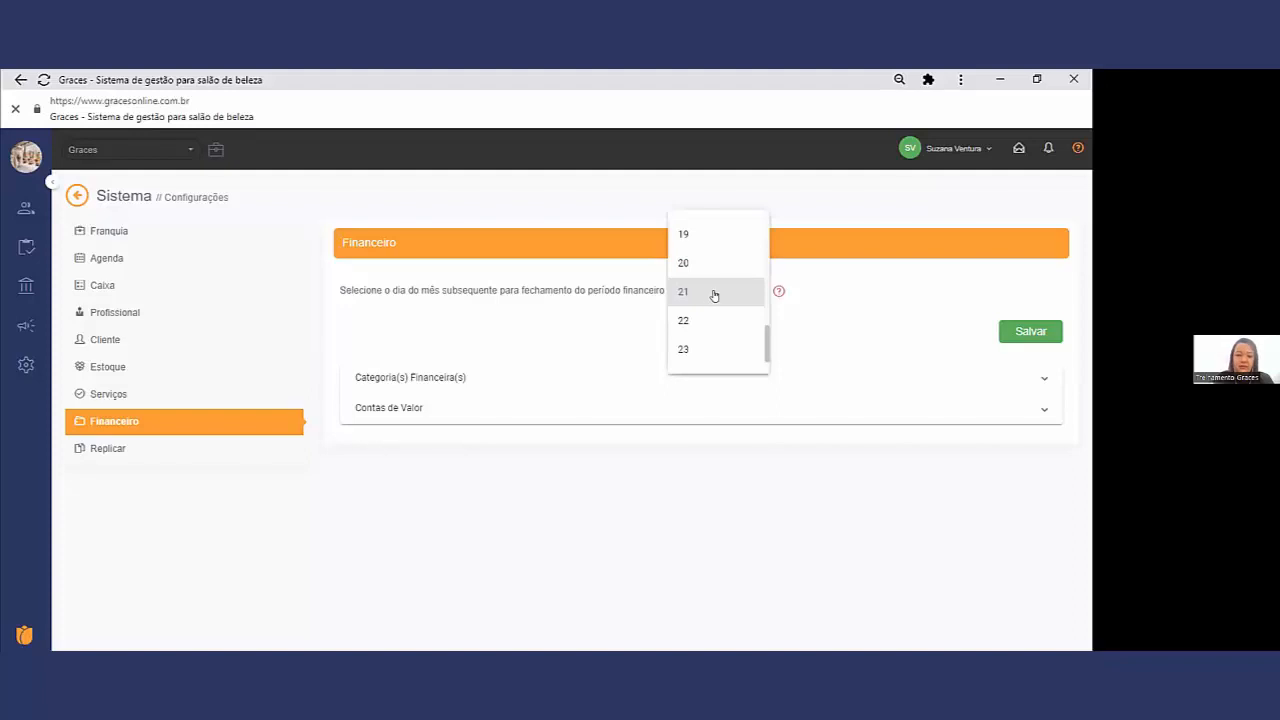
left_click(710, 295)
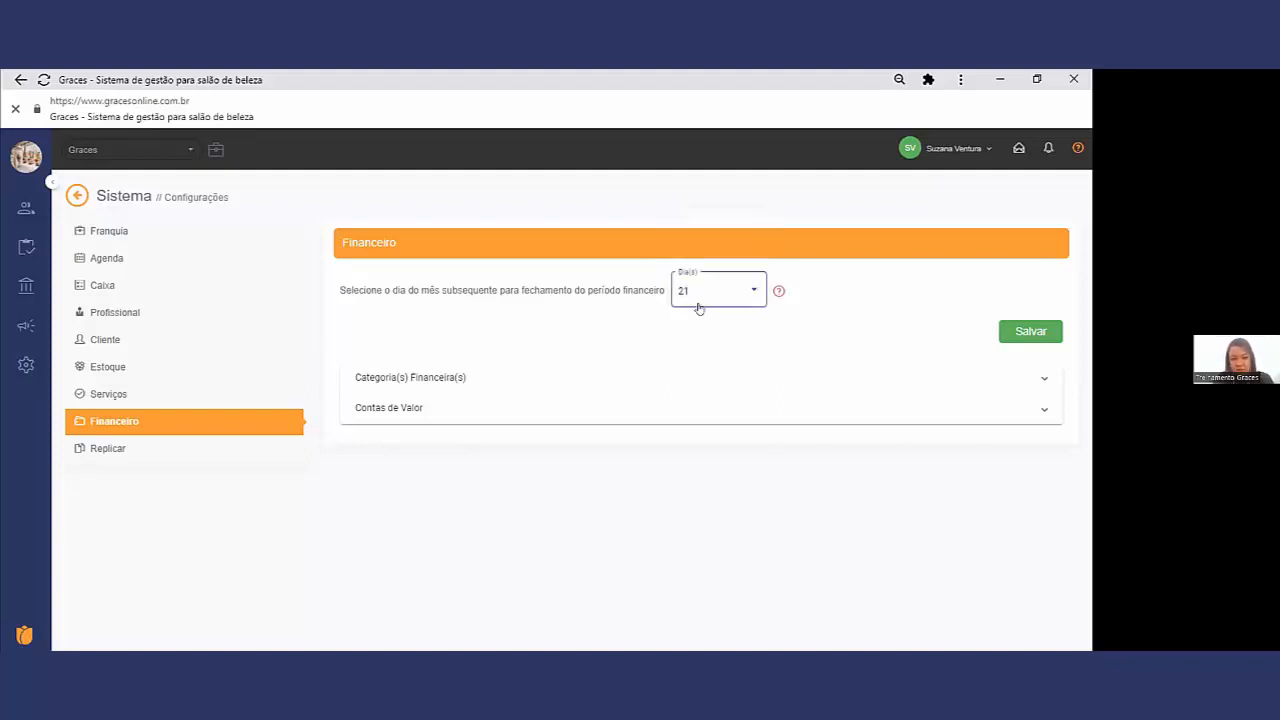
Step: Set the financial period's closing day to 25
left_click(700, 295)
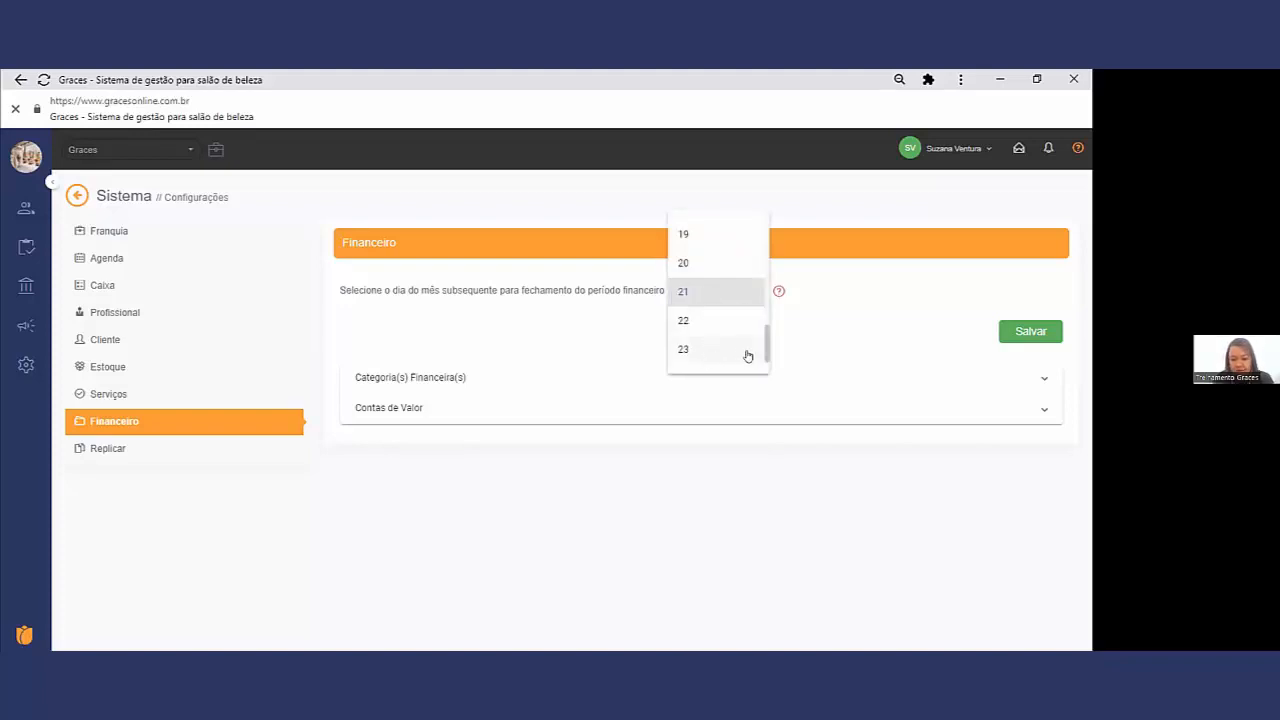
scroll(723, 366, "down", 1)
left_click(723, 366)
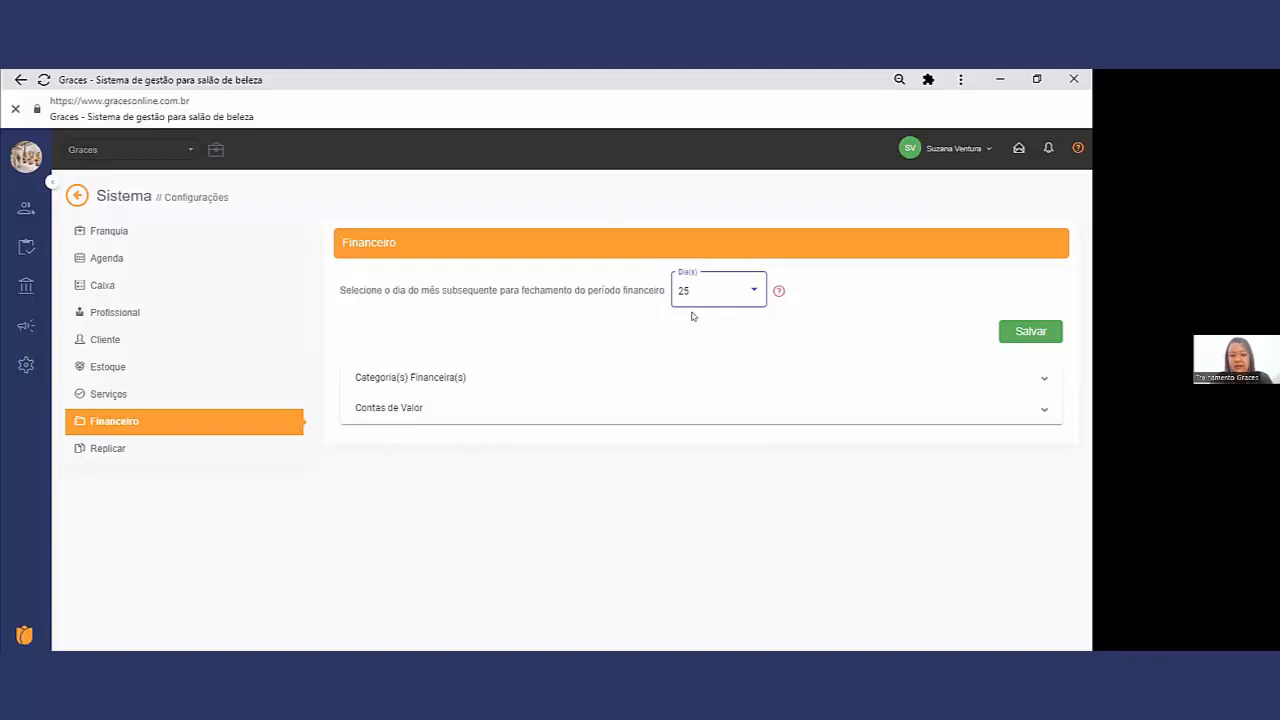
Step: Expand the financial categories and look through both the Entradas and Saídas lists
left_click(463, 380)
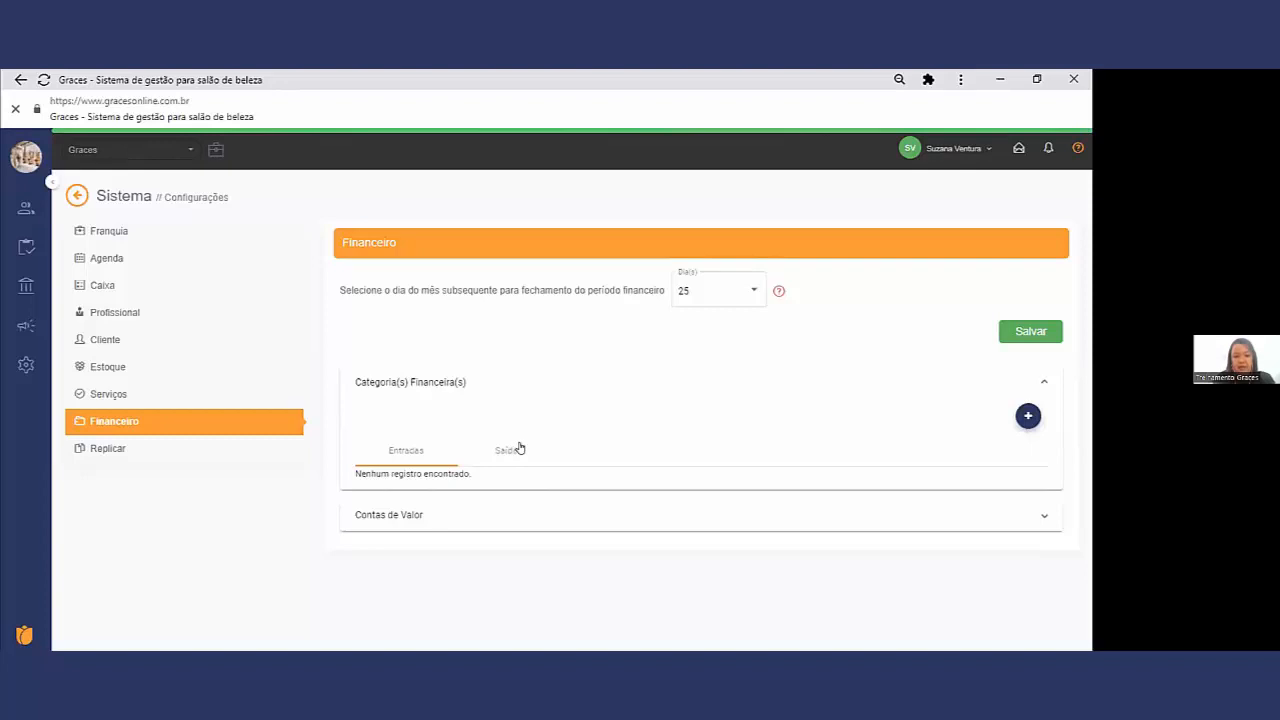
left_click(514, 450)
left_click(405, 452)
left_click(409, 515)
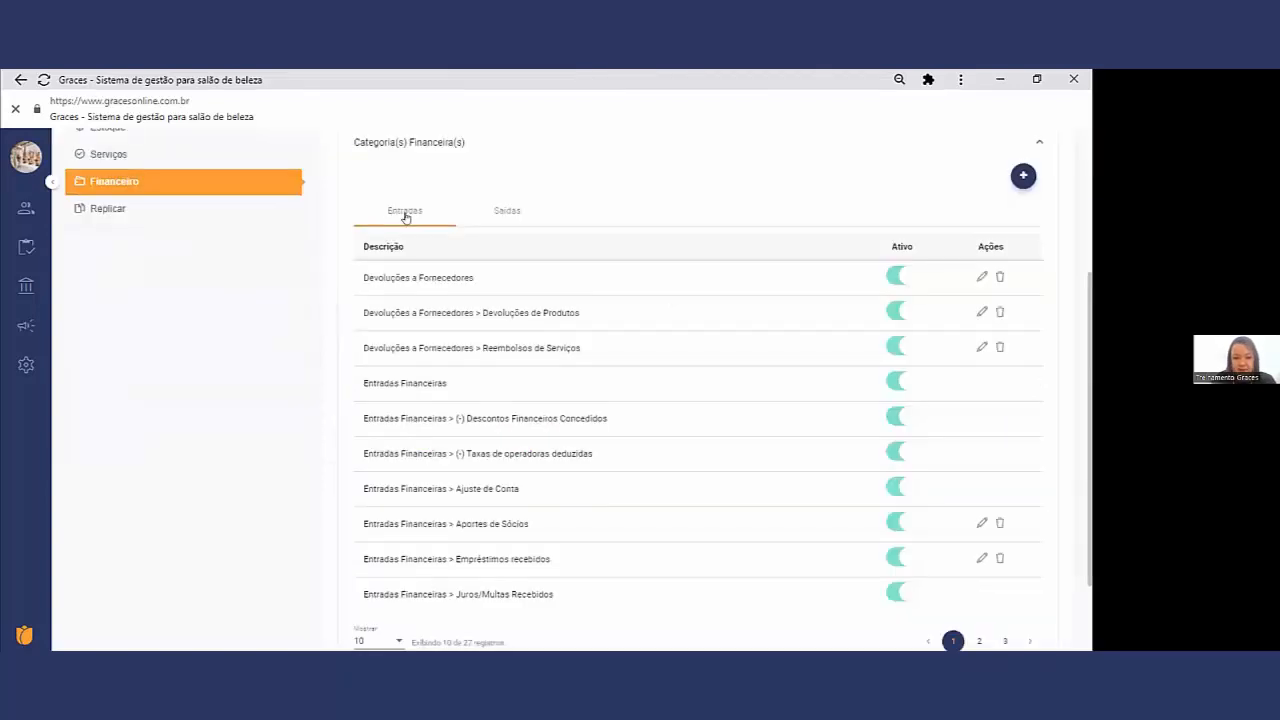
left_click(507, 210)
Step: Examine the Entradas categories, checking which ones are active and which can be edited or deleted
left_click(413, 449)
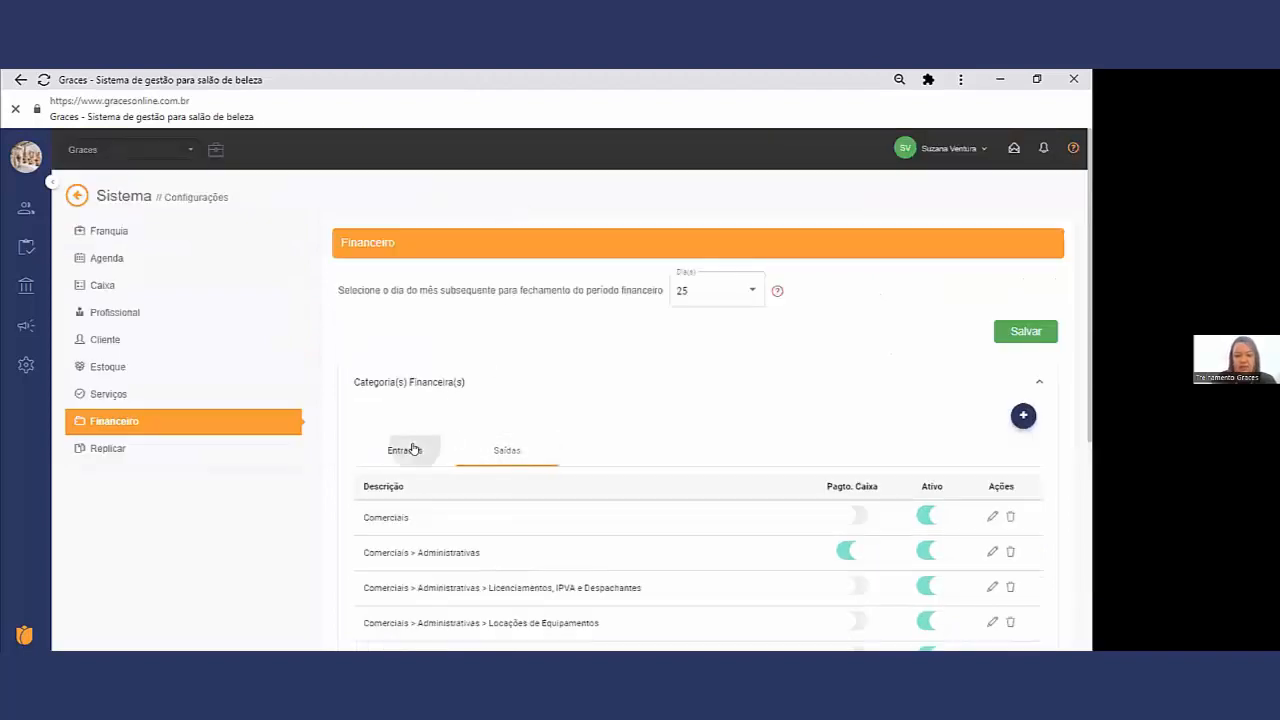
scroll(551, 492, "down", 1)
scroll(549, 499, "down", 2)
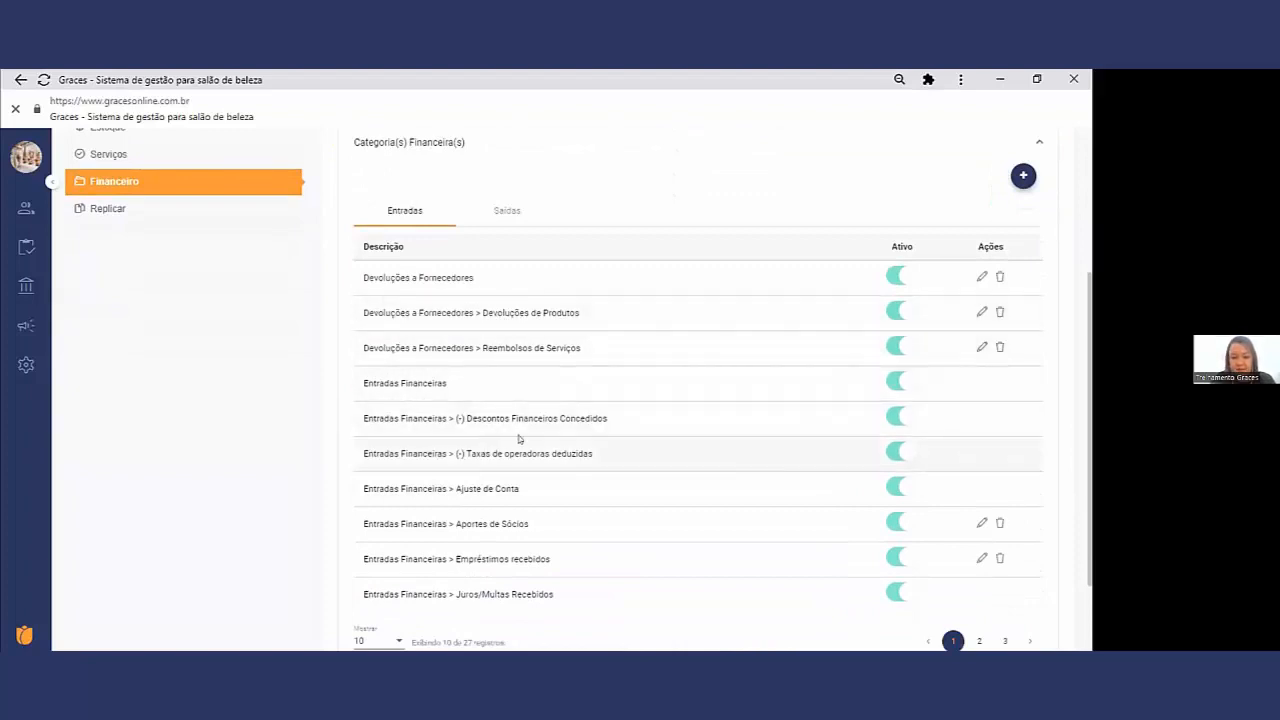
scroll(830, 410, "up", 1)
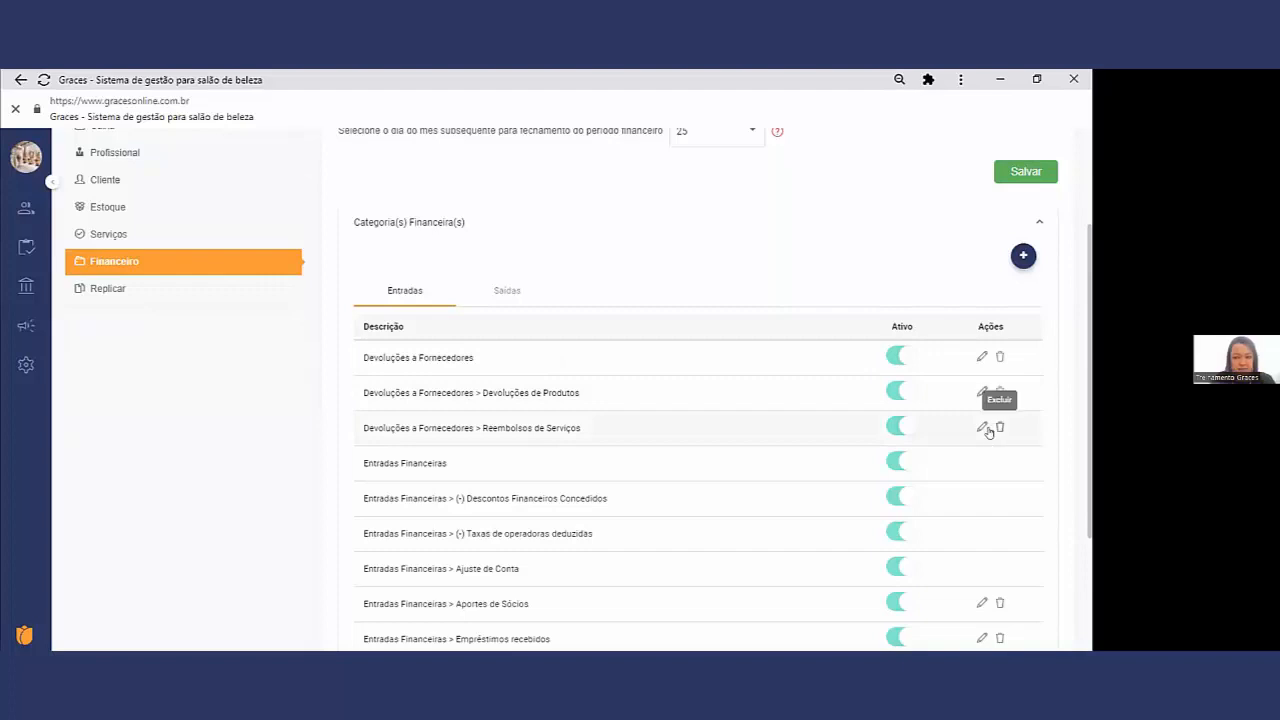
scroll(914, 382, "down", 1)
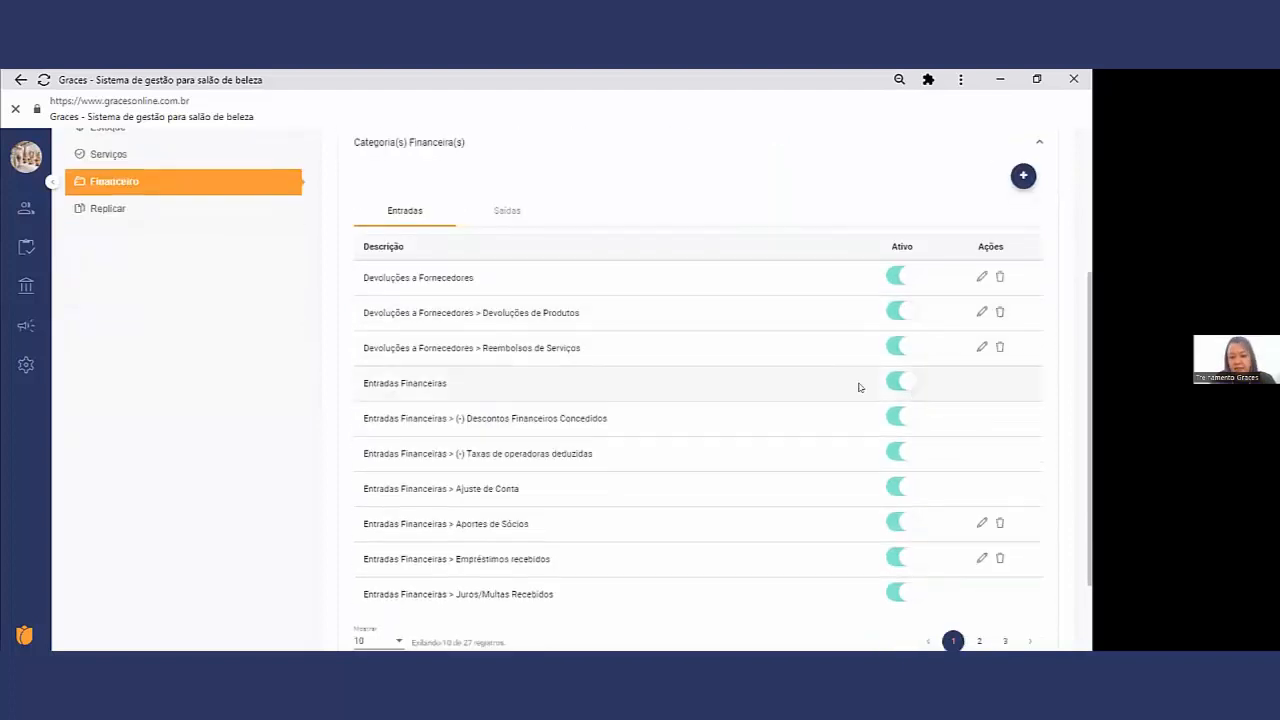
scroll(700, 390, "up", 2)
Step: Show the Saídas categories and look over their cash payment, active status and action options
left_click(495, 369)
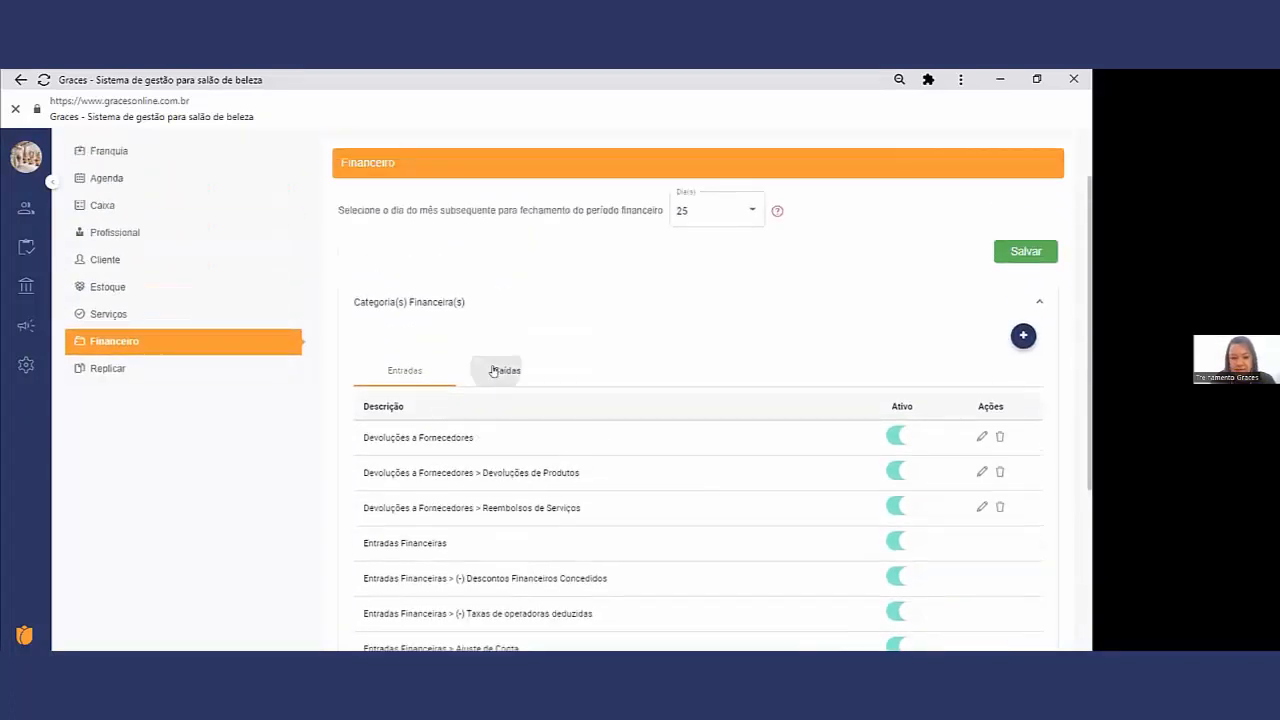
scroll(666, 423, "down", 2)
scroll(666, 423, "up", 2)
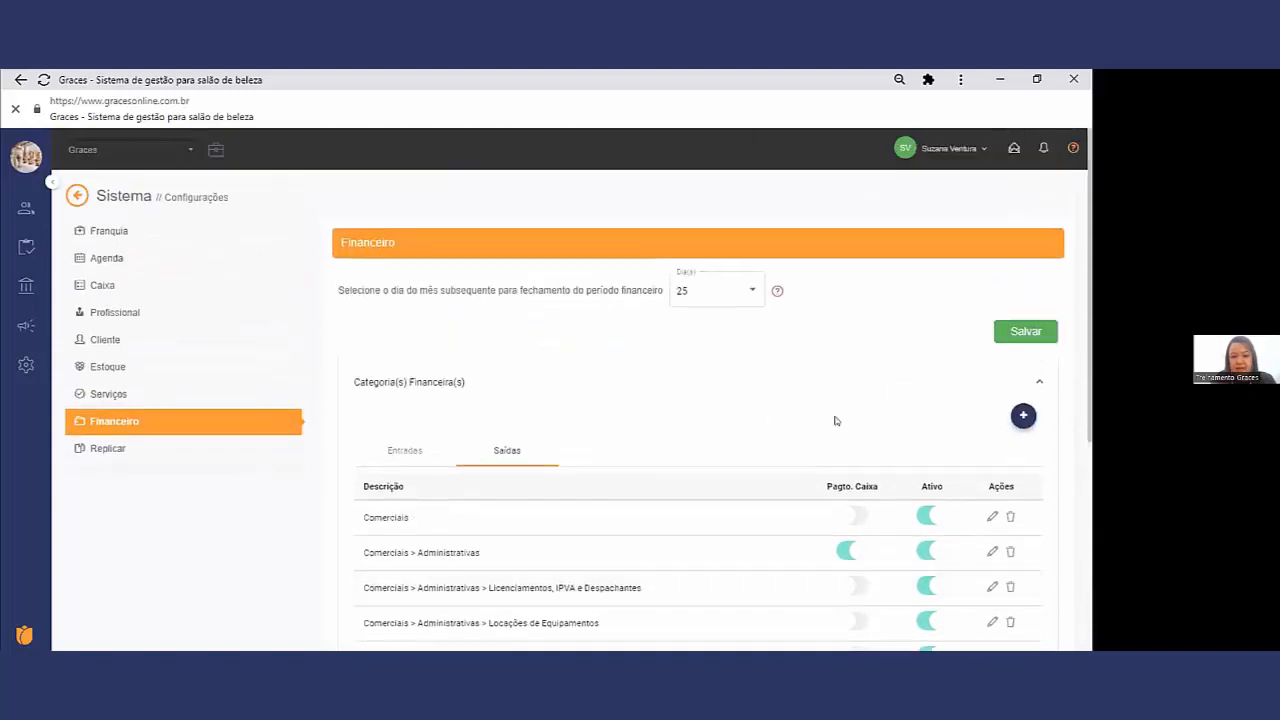
Step: Check the Movimentação and Tipo fields of a new financial category, then close the form without saving
left_click(1018, 419)
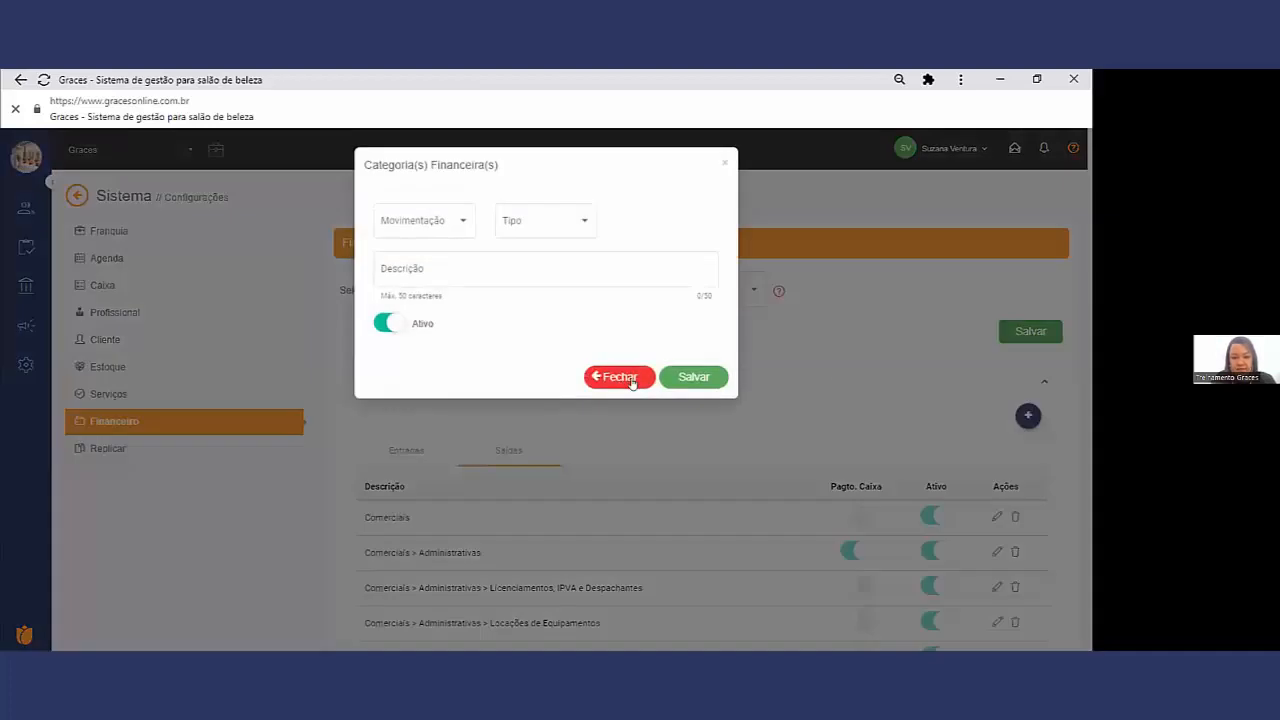
left_click(458, 222)
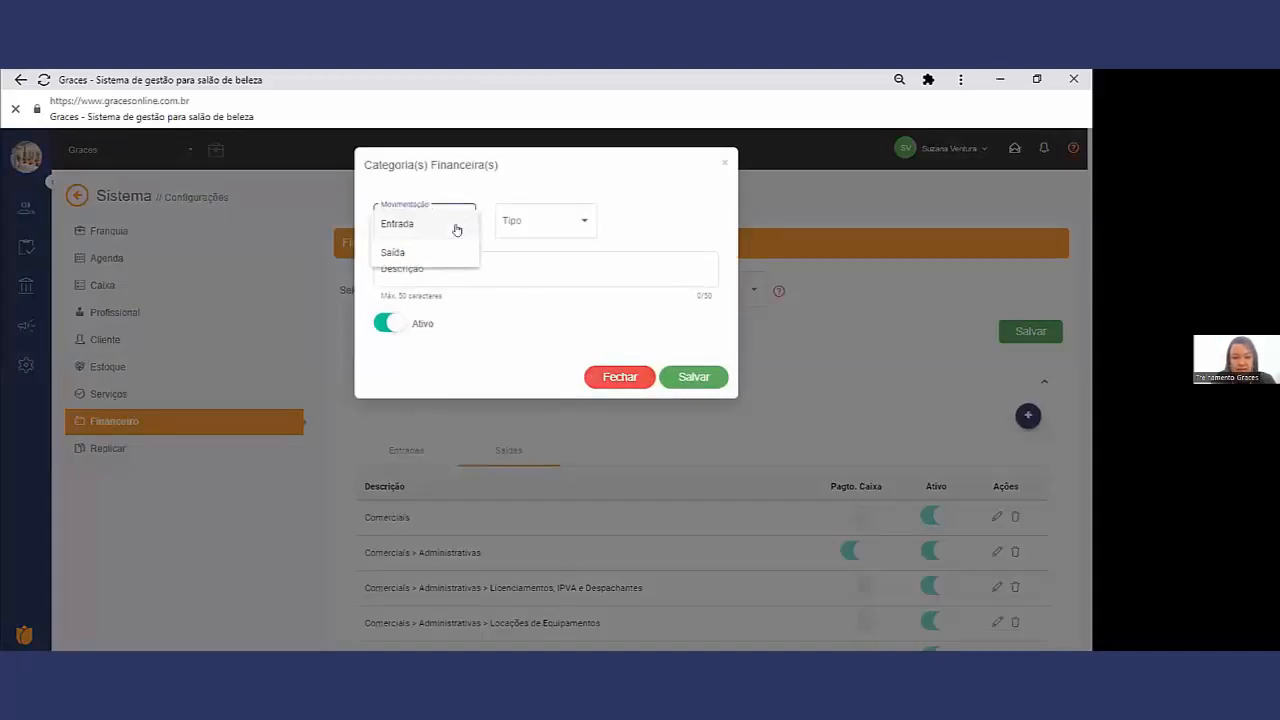
left_click(534, 219)
left_click(534, 219)
left_click(534, 222)
left_click(504, 262)
left_click(619, 377)
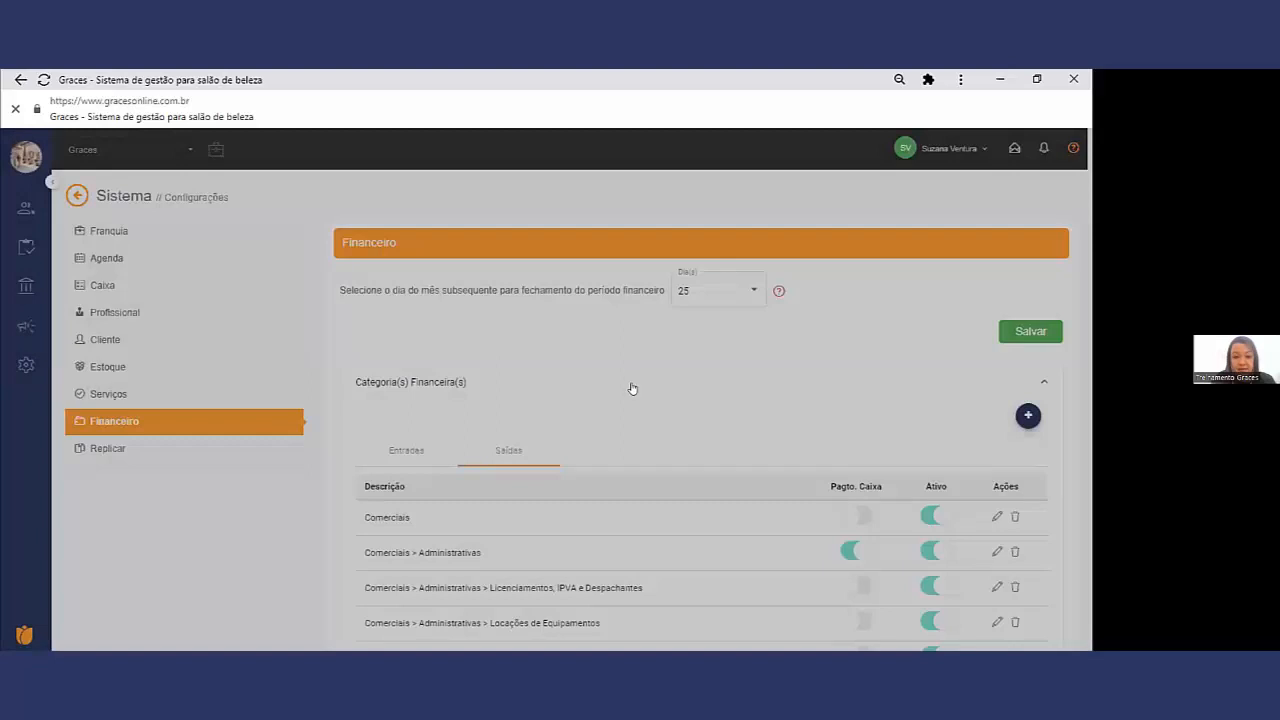
Step: Examine the Comerciais > Administrativas category and the Pagto. Caixa settings in the Saídas list
scroll(665, 434, "down", 2)
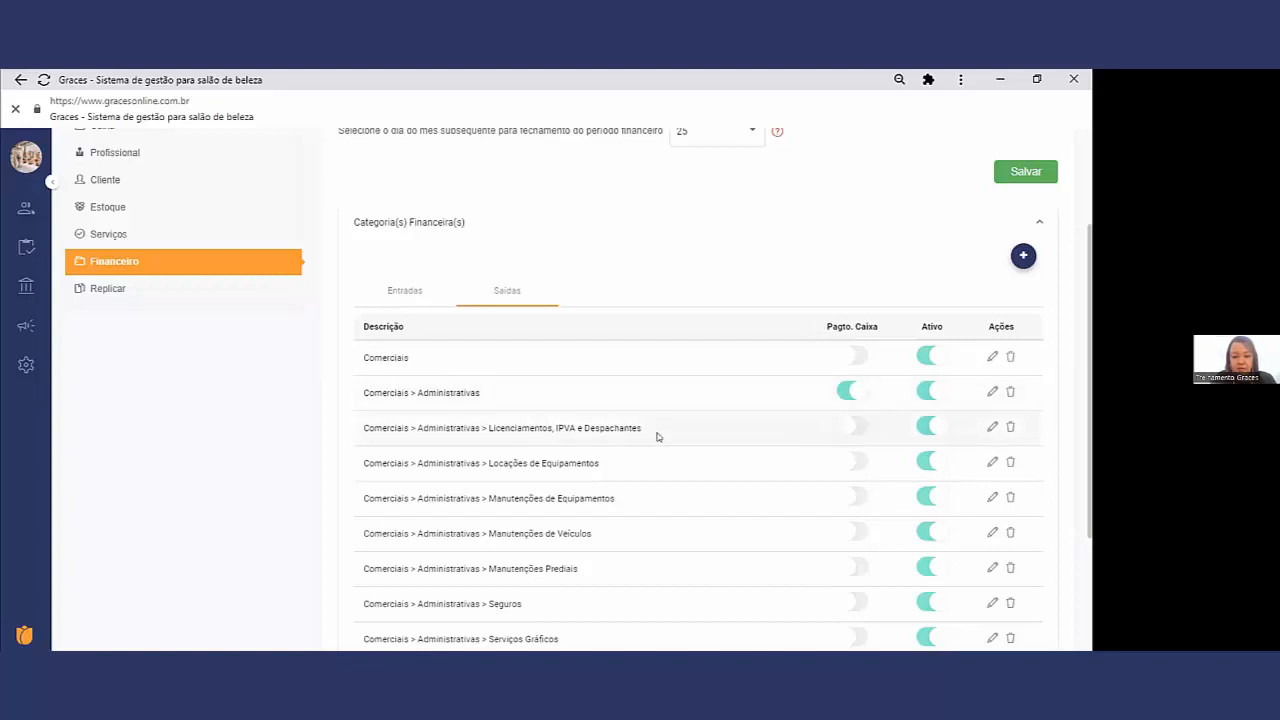
left_click_drag(442, 391, 480, 392)
left_click_drag(530, 427, 350, 397)
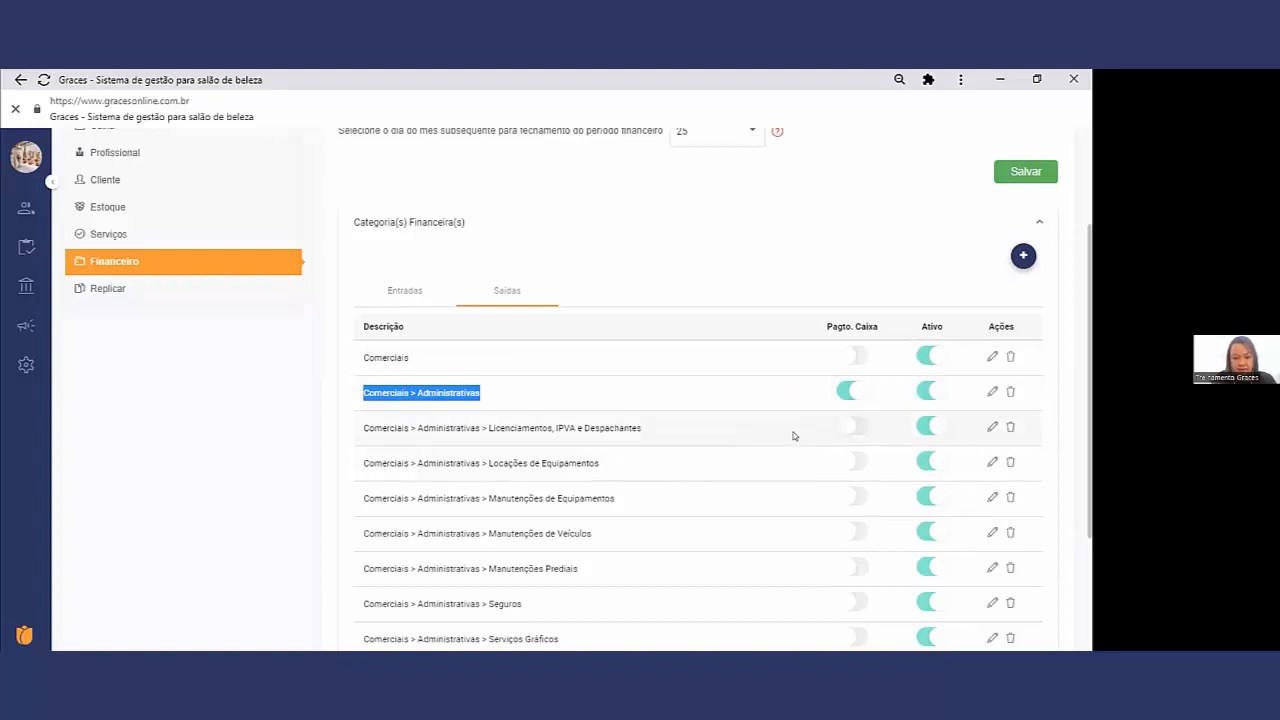
scroll(793, 435, "down", 2)
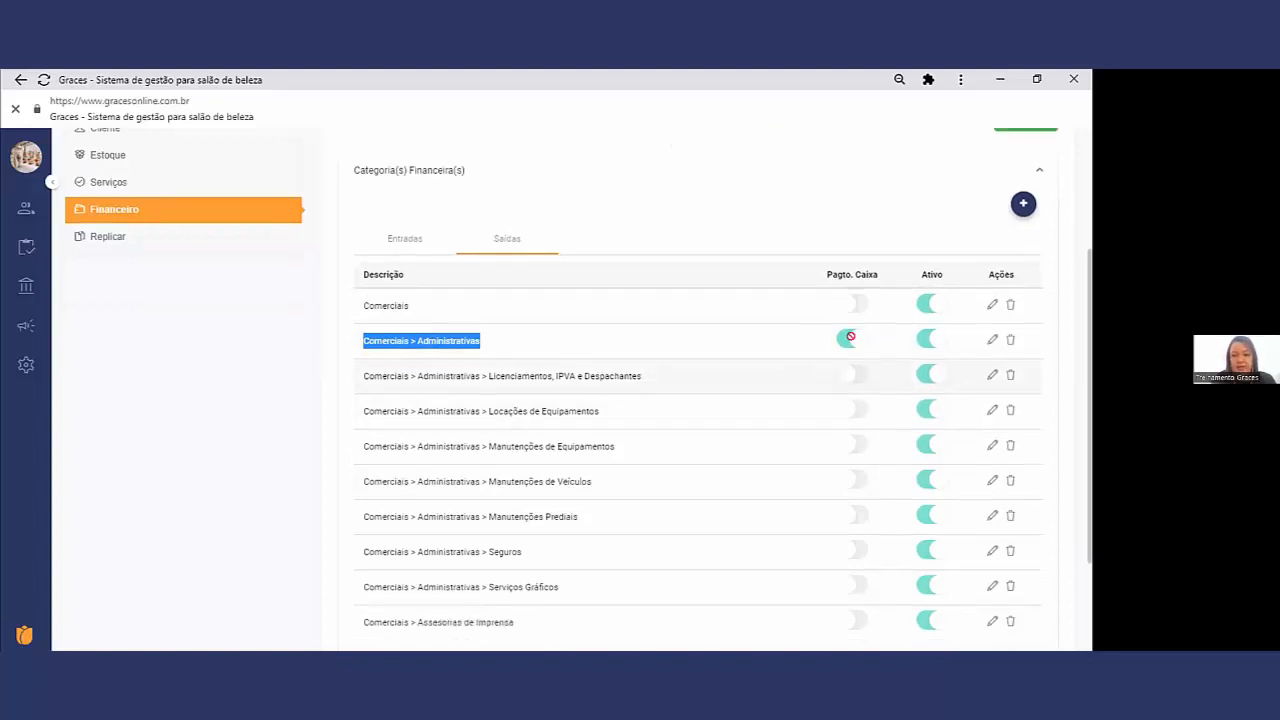
scroll(798, 426, "down", 1)
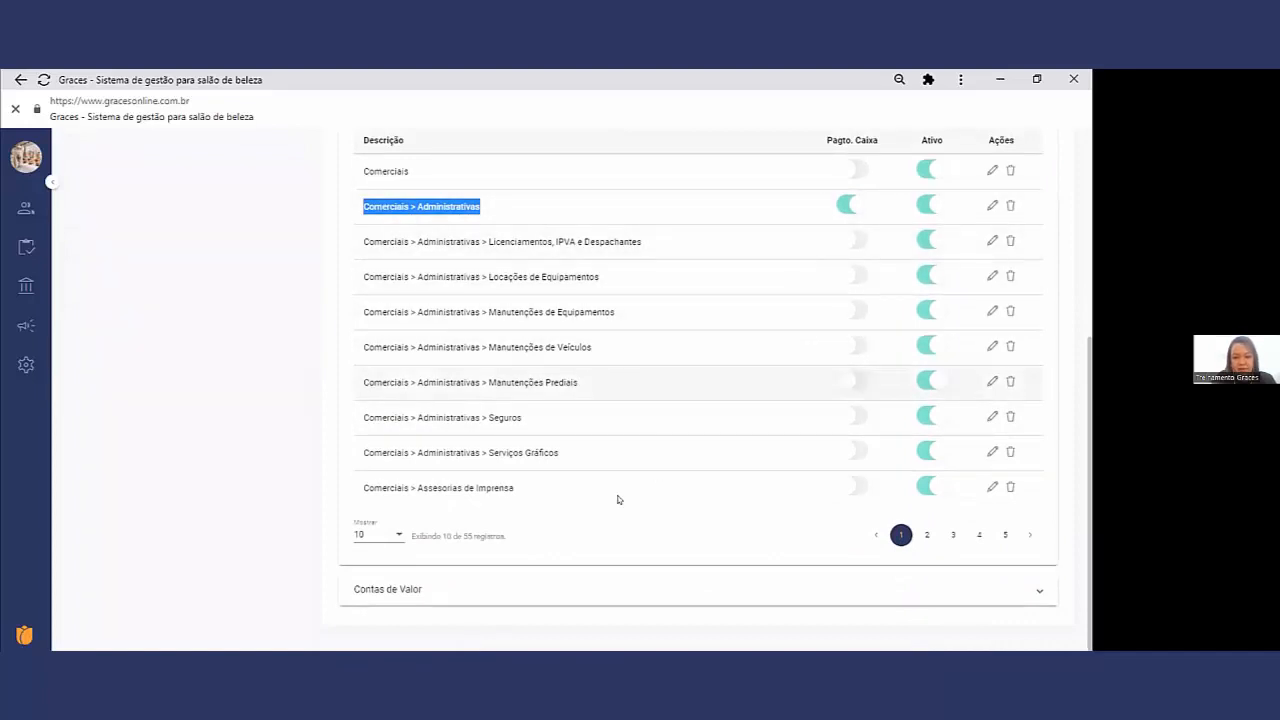
Step: Expand Contas de Valor and start a new account with type Conta bancária and bank Banco ABC Brasil
left_click(508, 589)
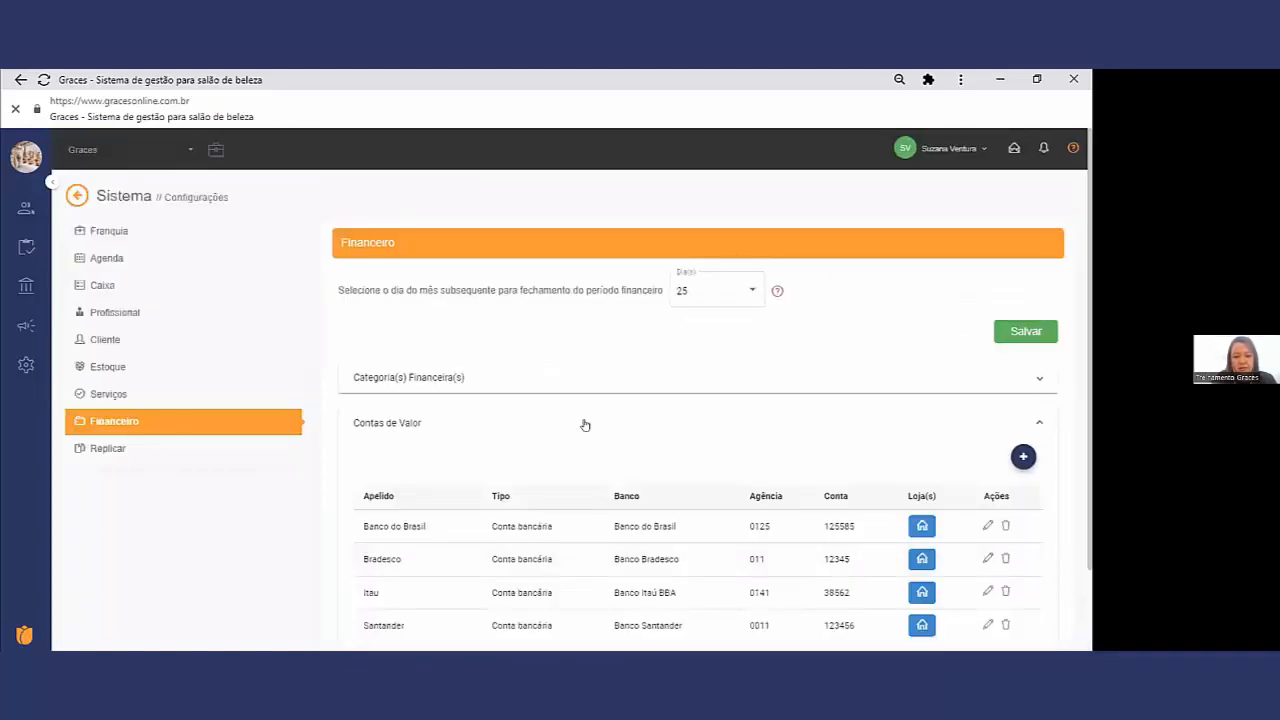
scroll(585, 425, "down", 1)
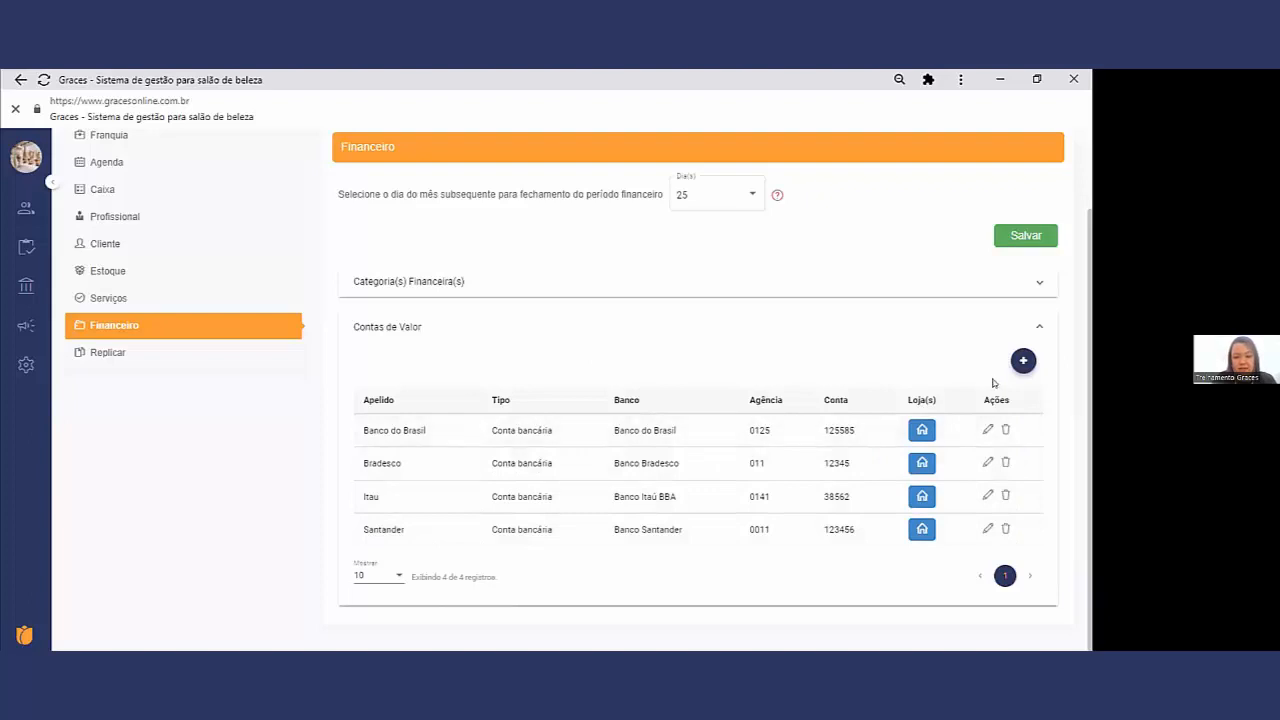
left_click(1021, 360)
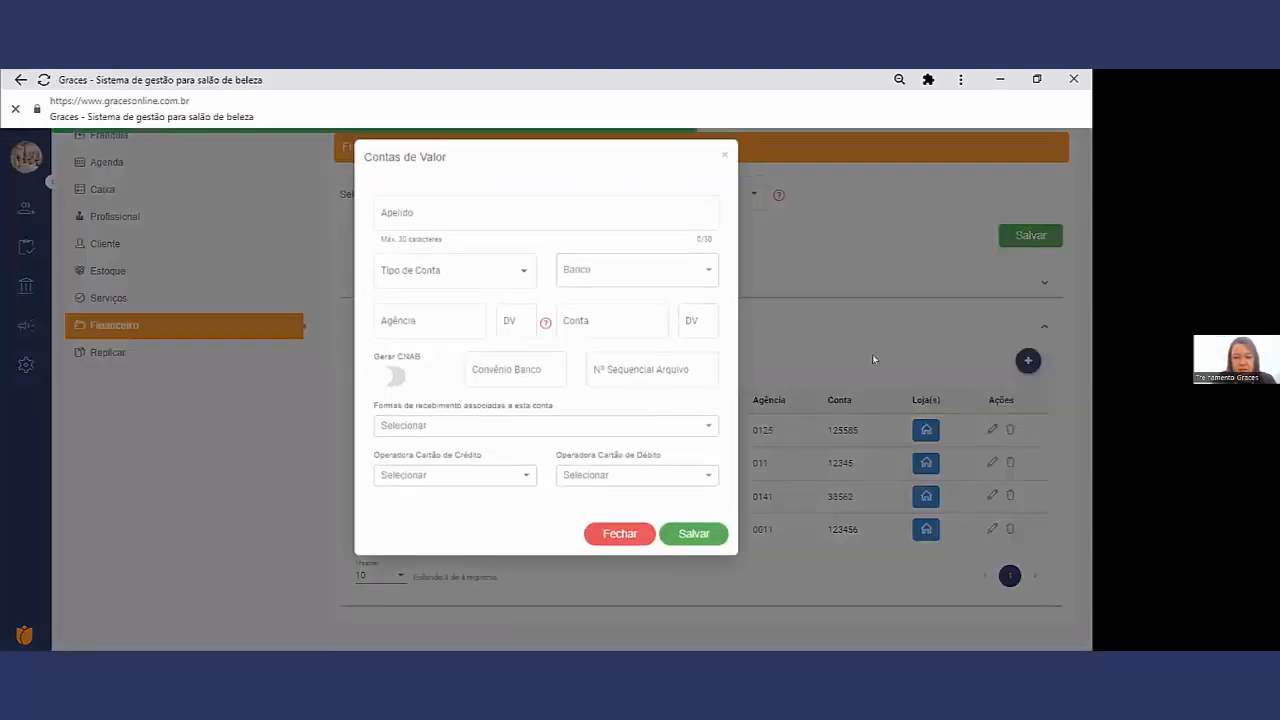
left_click(412, 228)
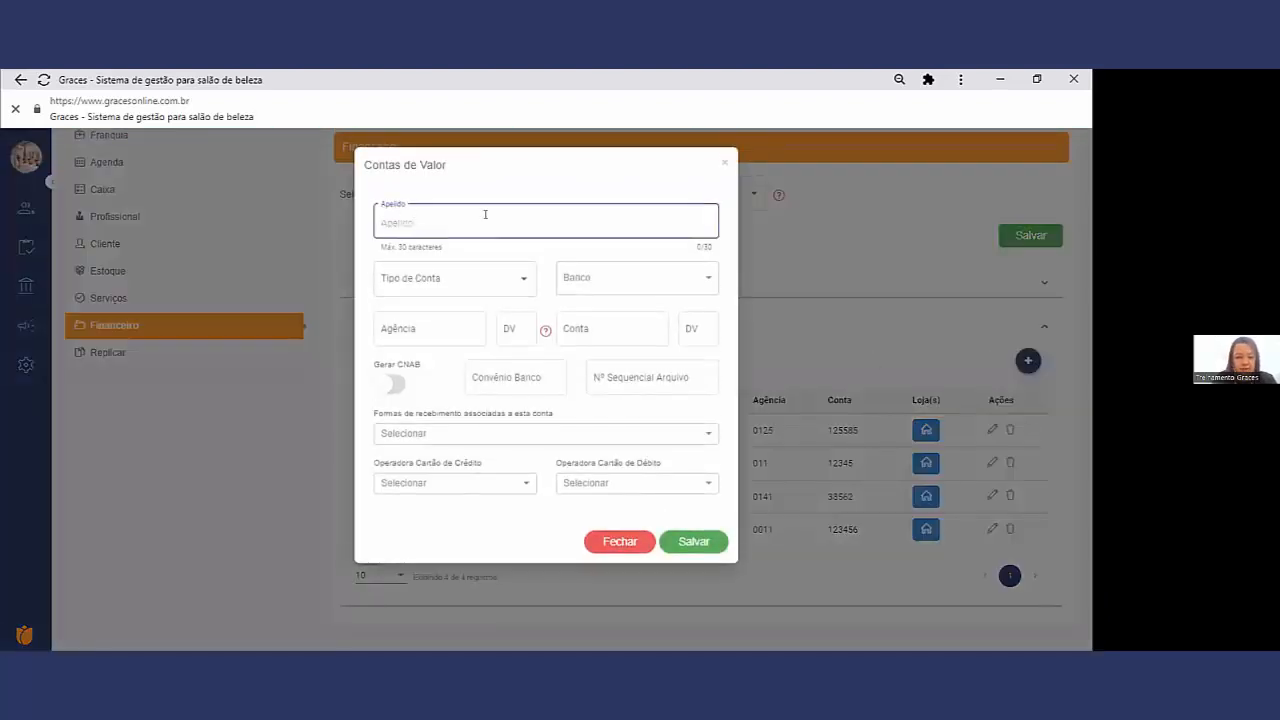
left_click(452, 283)
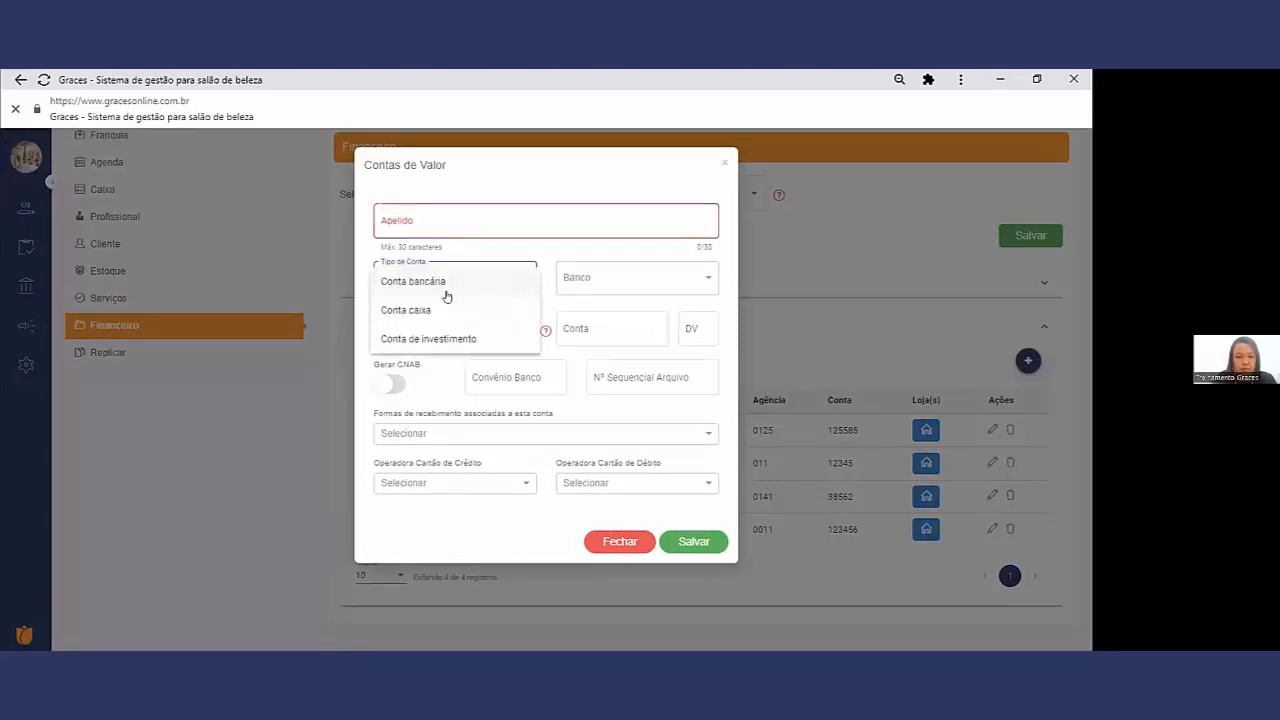
left_click(442, 283)
left_click(576, 277)
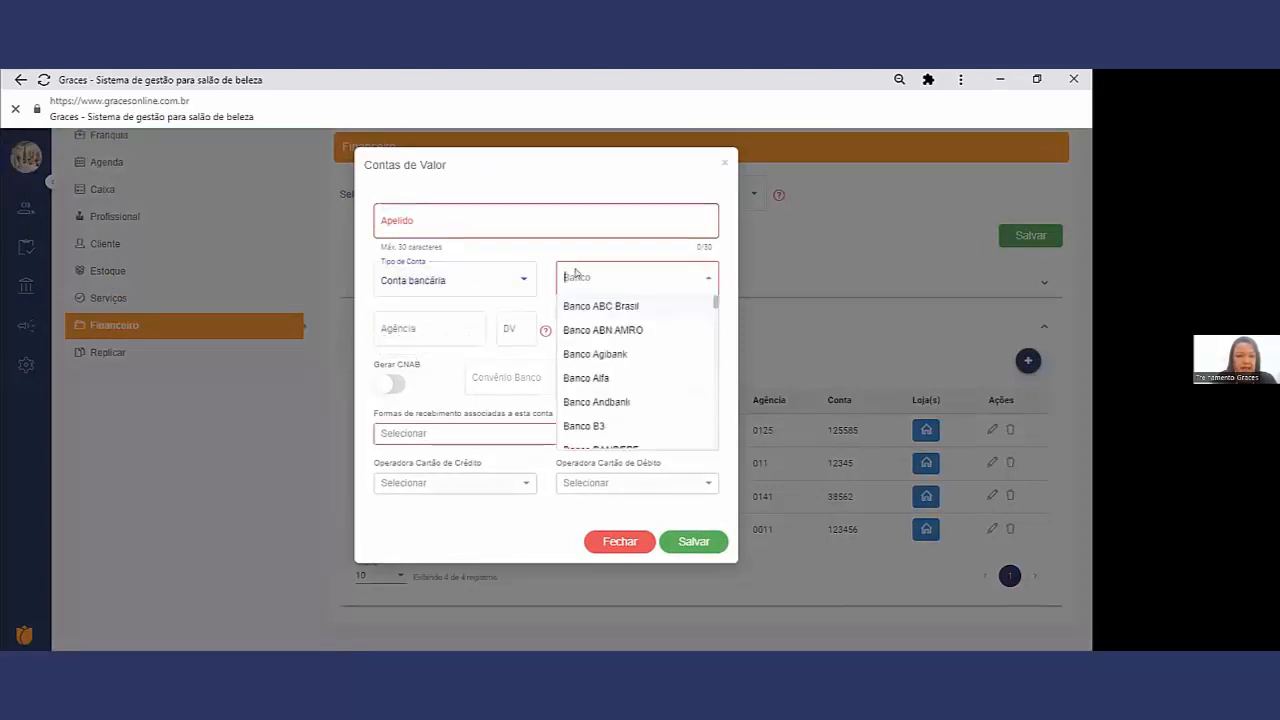
left_click(574, 306)
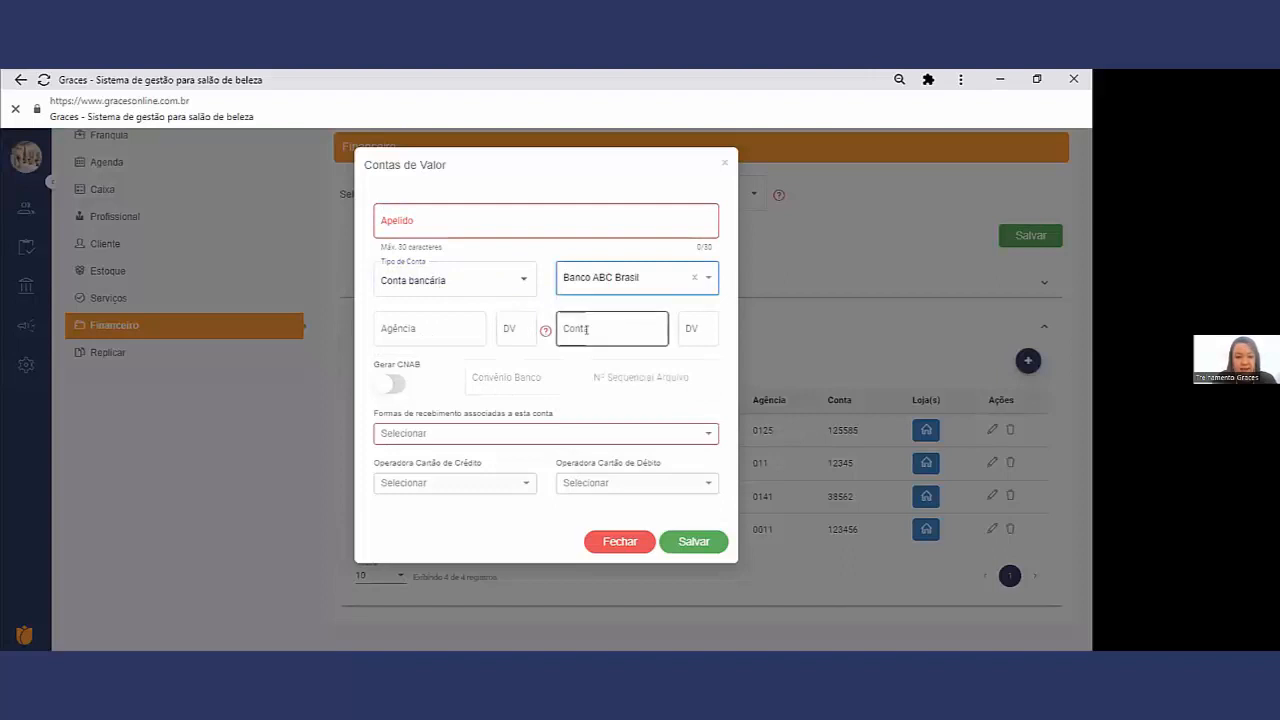
Step: Associate Cartão de crédito as the account's receipt method, check the credit card operator options, and close the form without saving
left_click(476, 433)
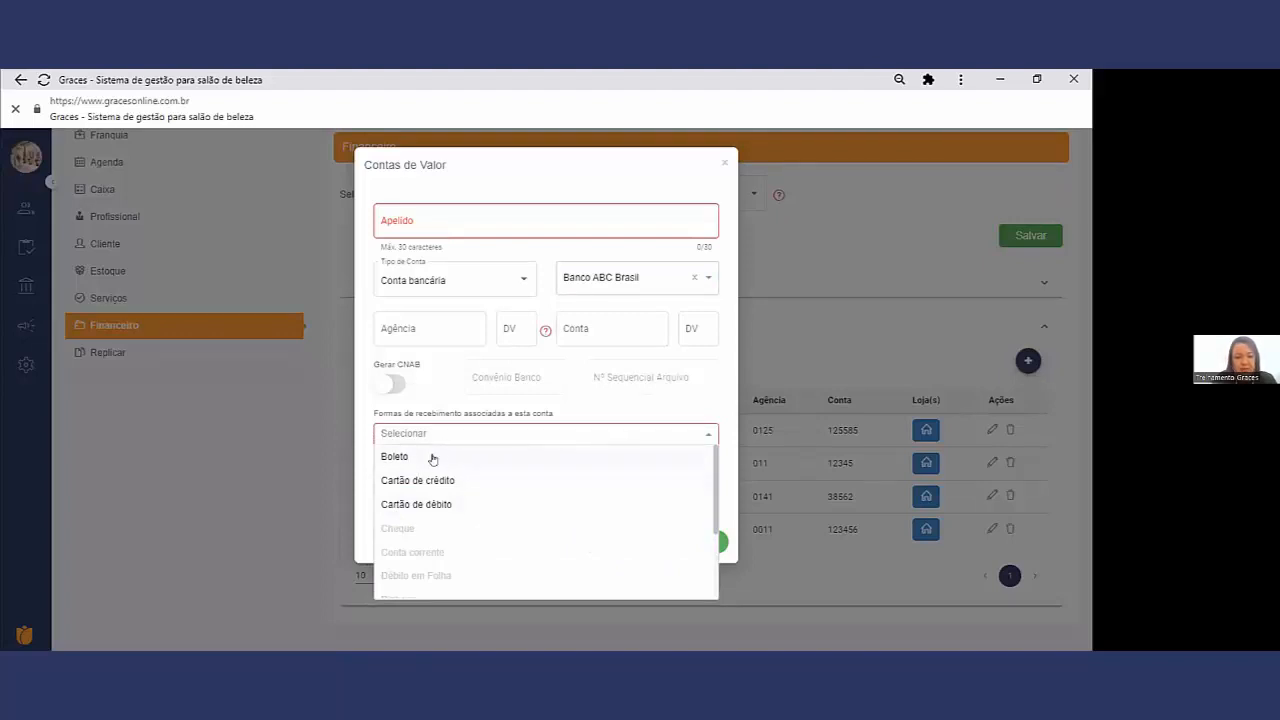
scroll(436, 480, "down", 2)
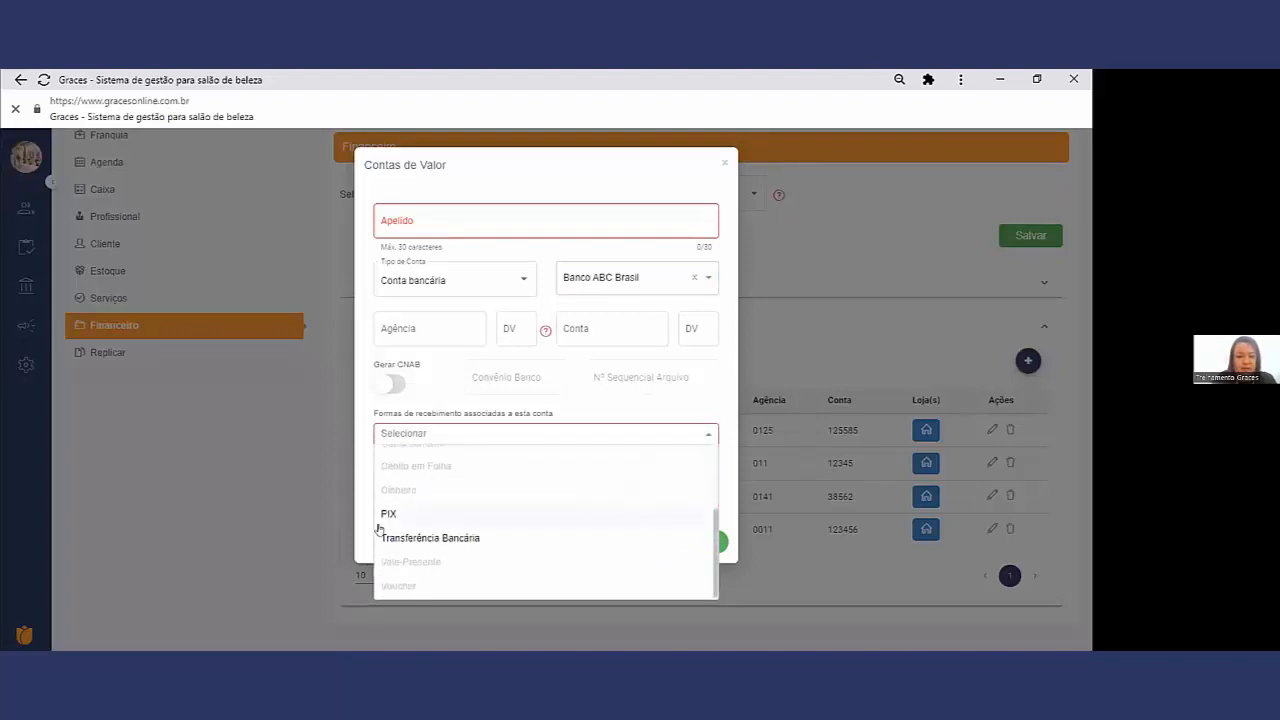
left_click(706, 398)
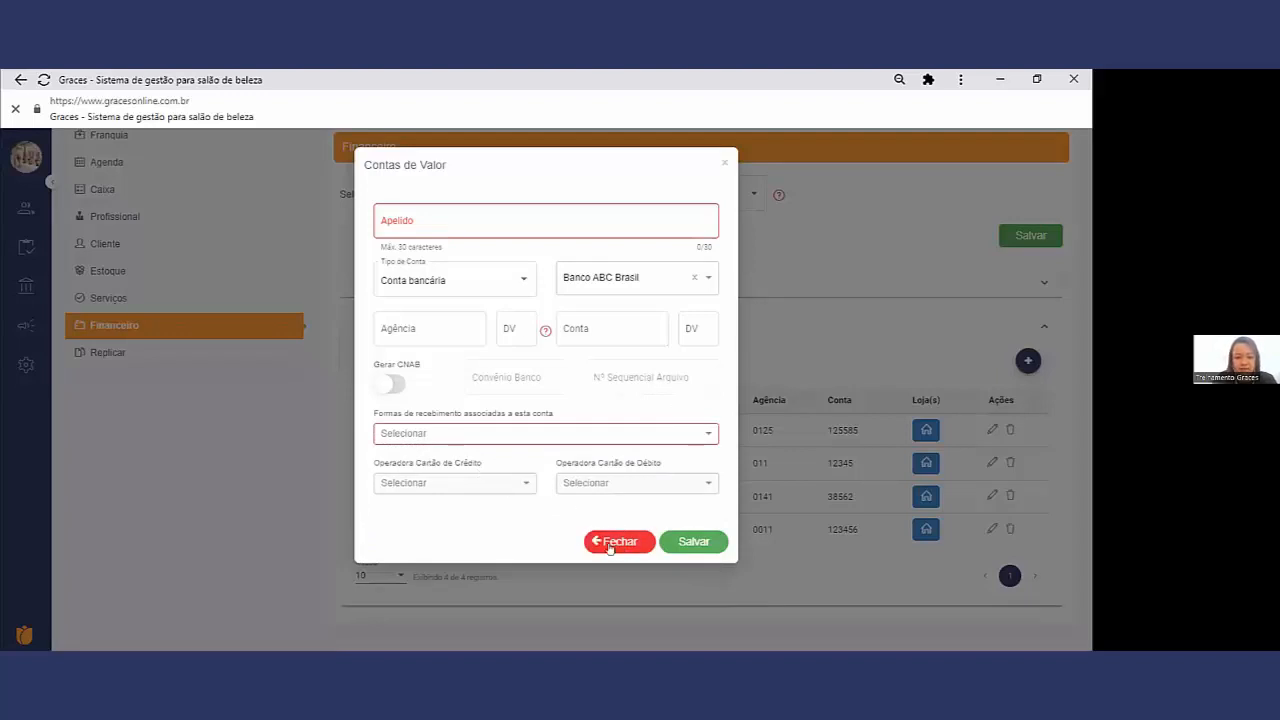
left_click(455, 432)
left_click(443, 477)
left_click(489, 488)
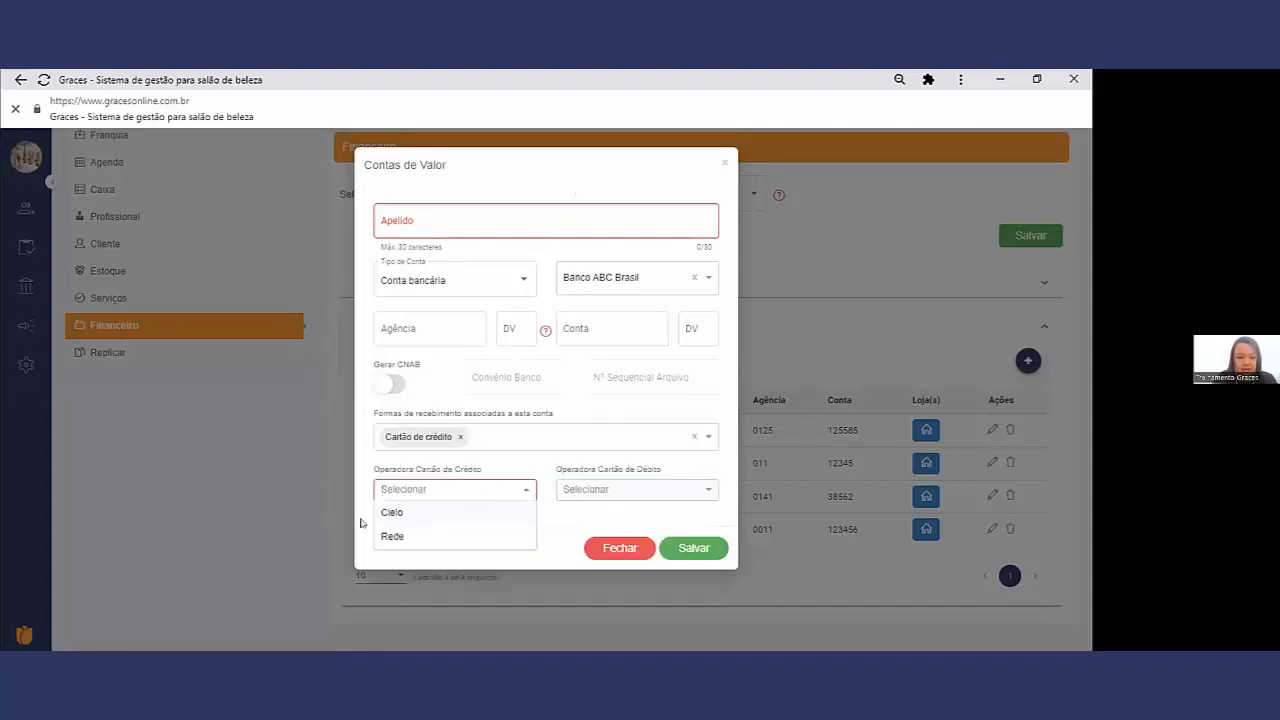
left_click(556, 523)
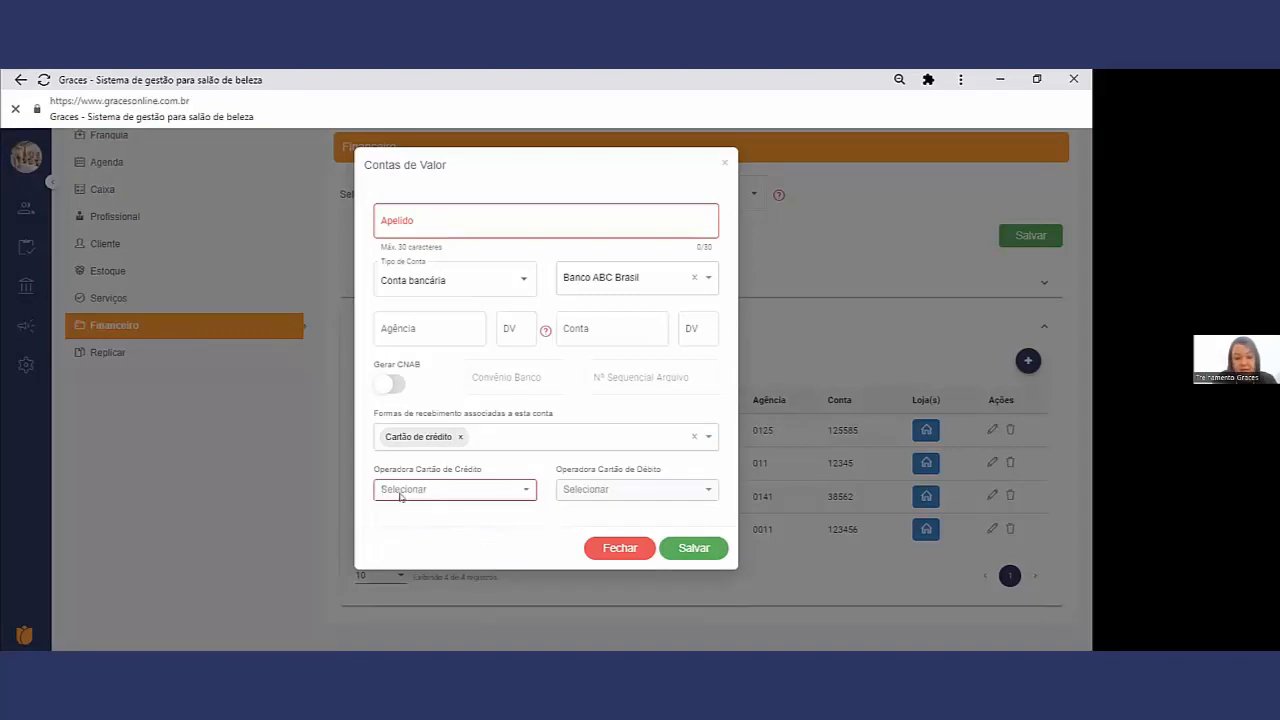
left_click(605, 547)
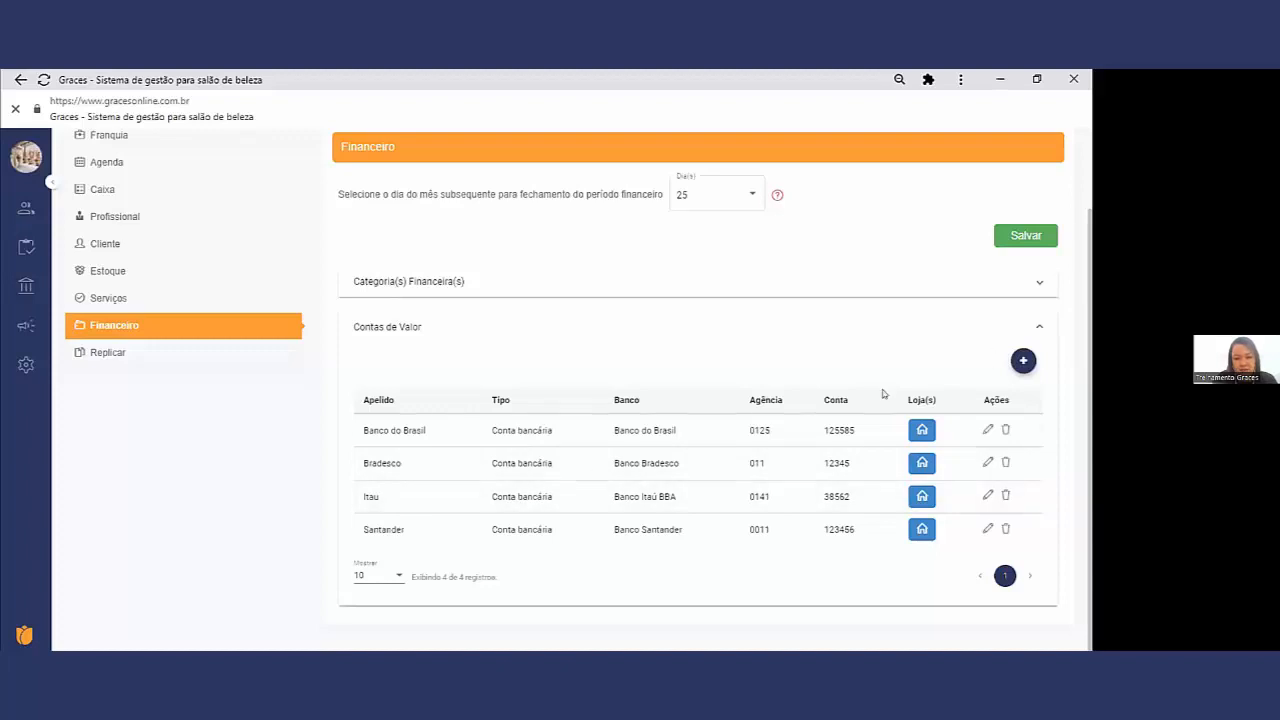
Step: Check the Tipo de Conta options in a new value account form, then close it without saving
left_click(1027, 362)
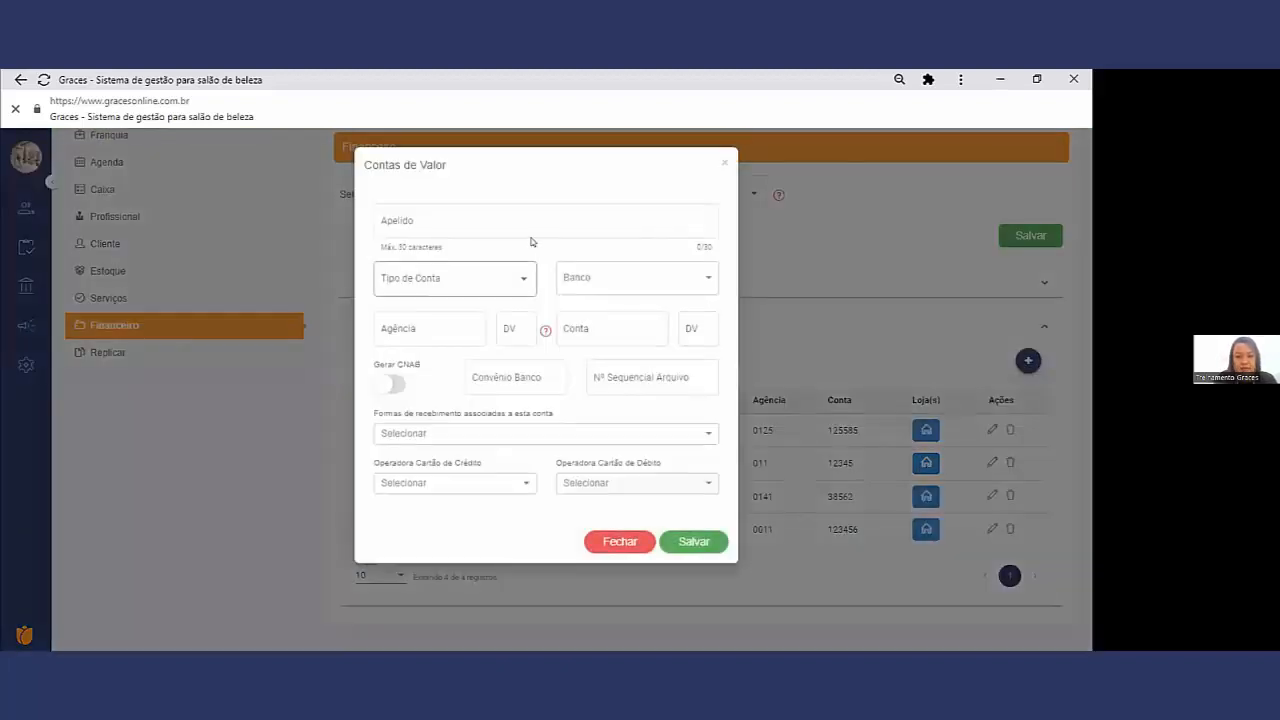
left_click(772, 262)
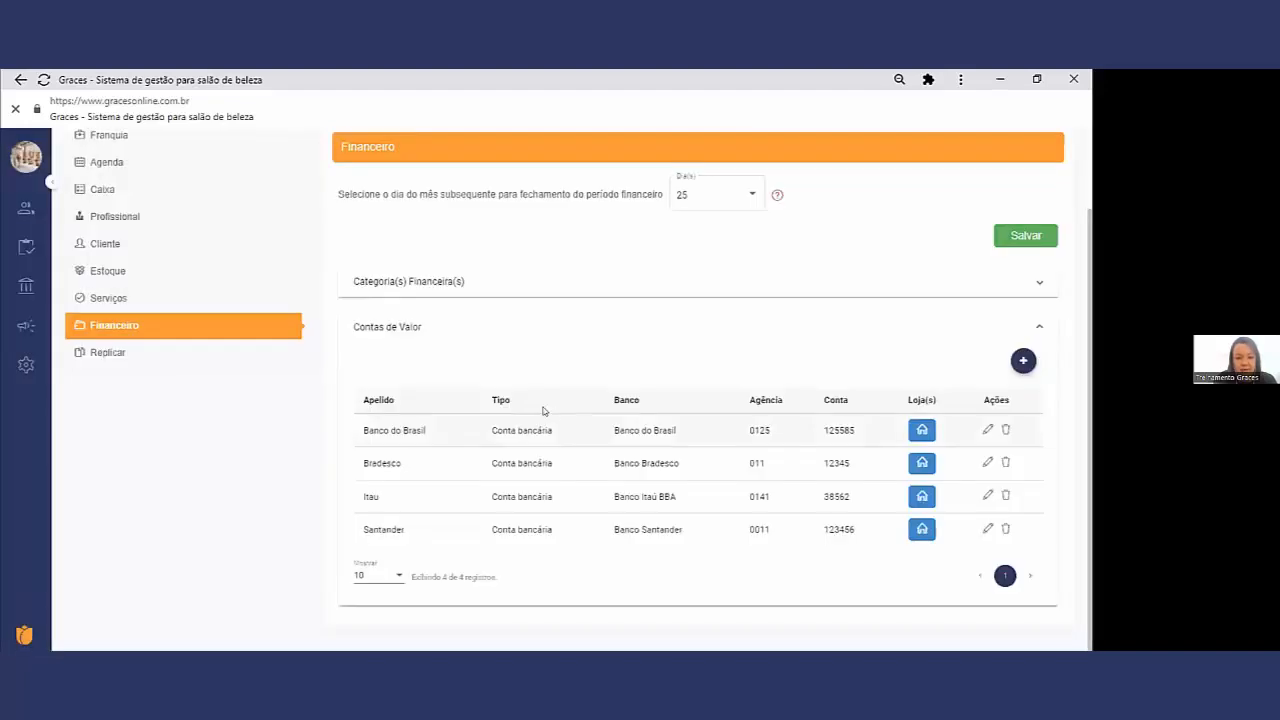
left_click(1023, 361)
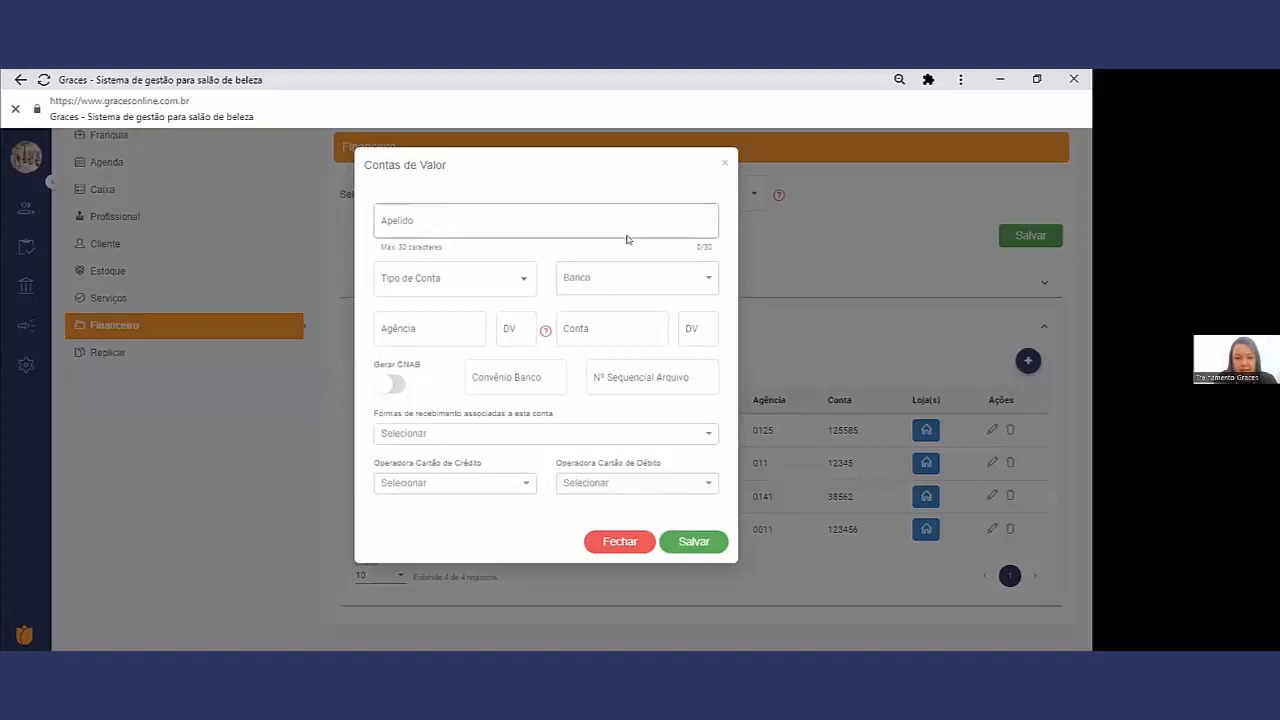
left_click(520, 281)
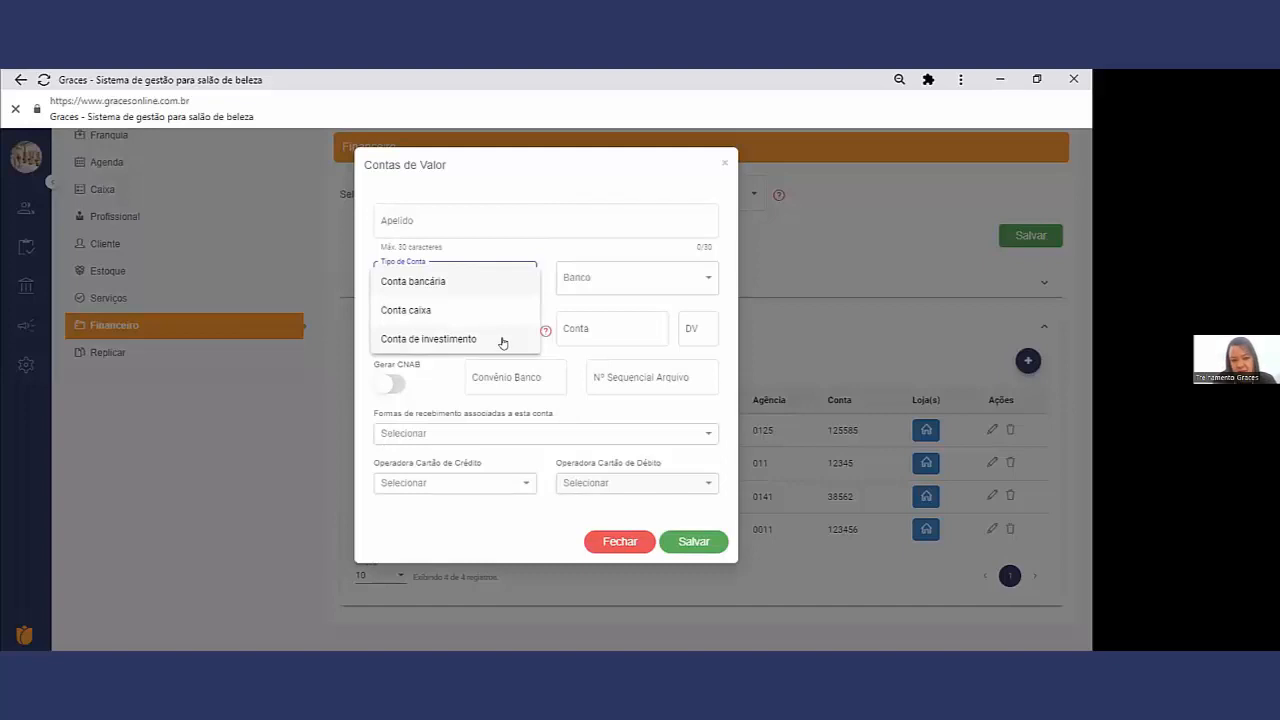
left_click(722, 168)
left_click(722, 167)
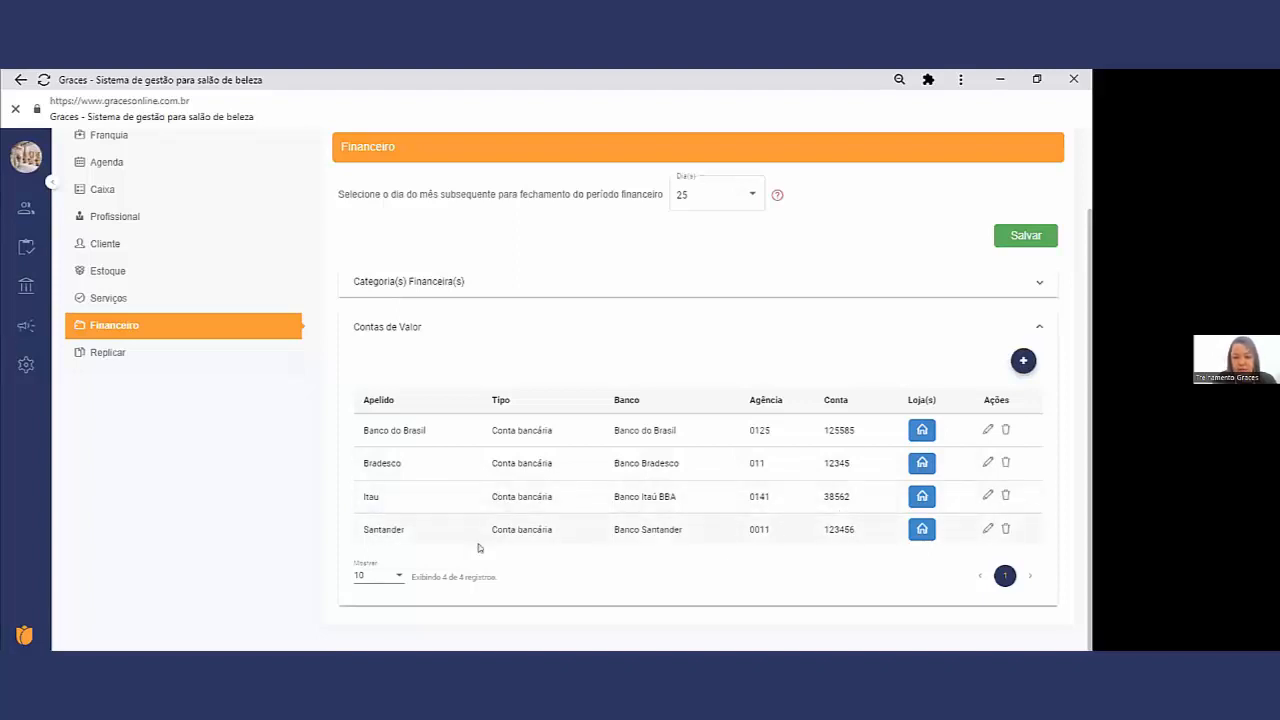
Step: Examine which stores are linked to the Banco do Brasil account, then close the store linking dialog
left_click(925, 431)
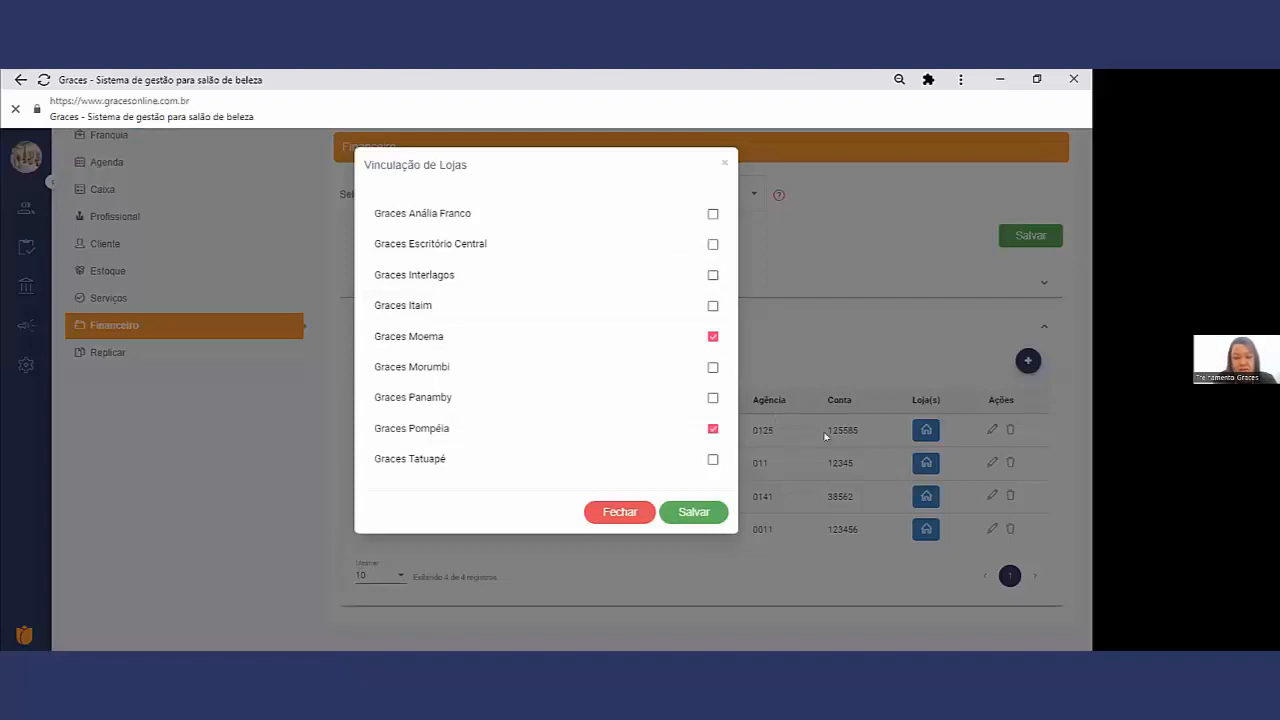
left_click(607, 514)
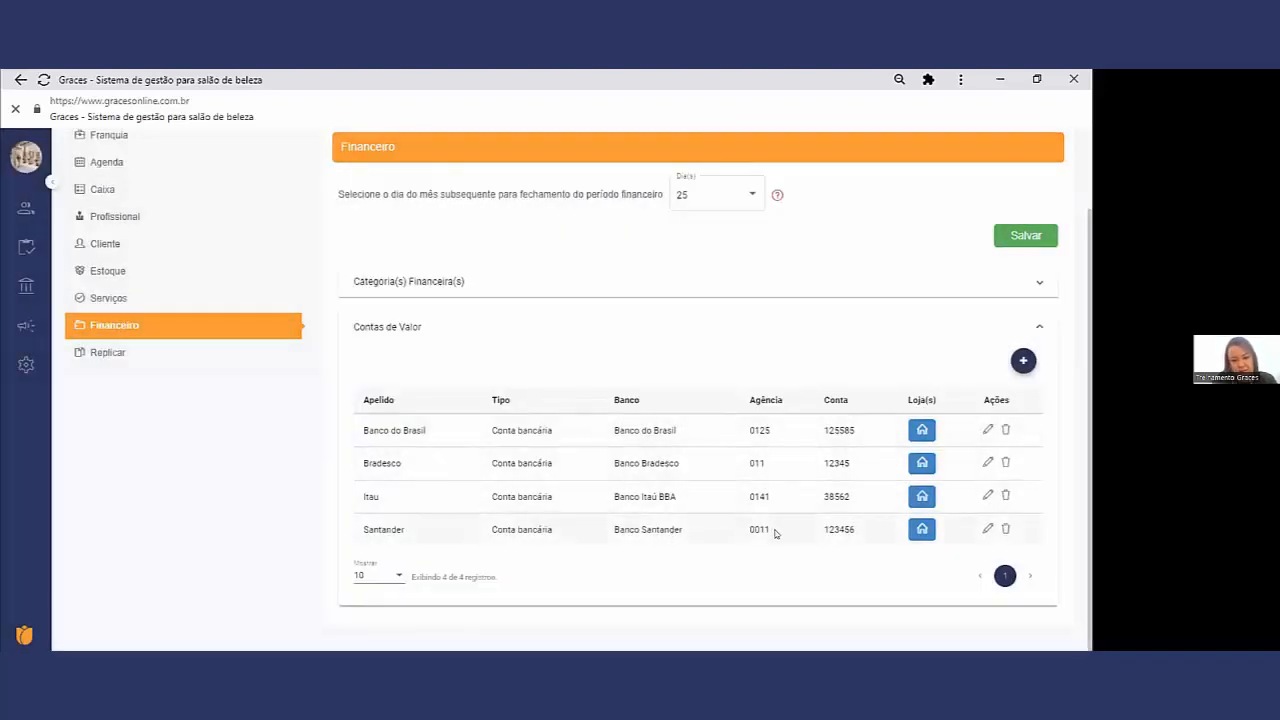
left_click(914, 425)
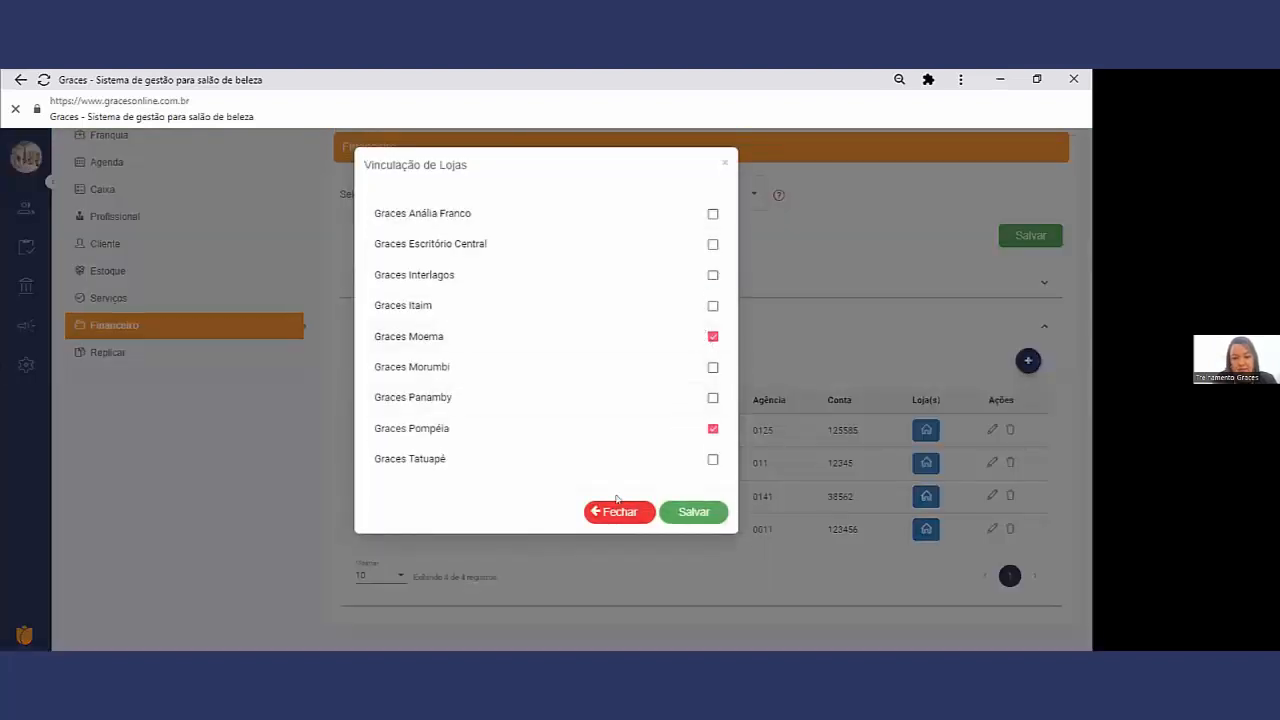
left_click(693, 504)
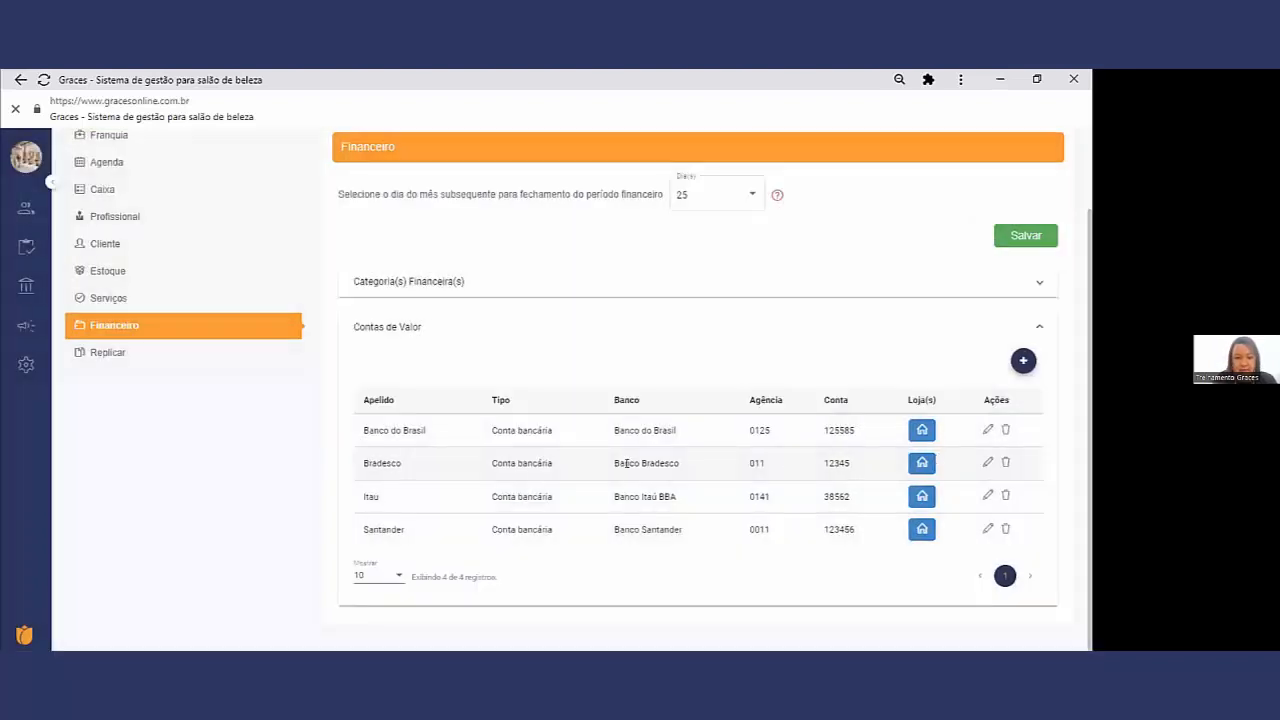
Step: Switch from the Graces network to the Graces Morumbi store and show its Financeiro system settings
scroll(626, 463, "up", 2)
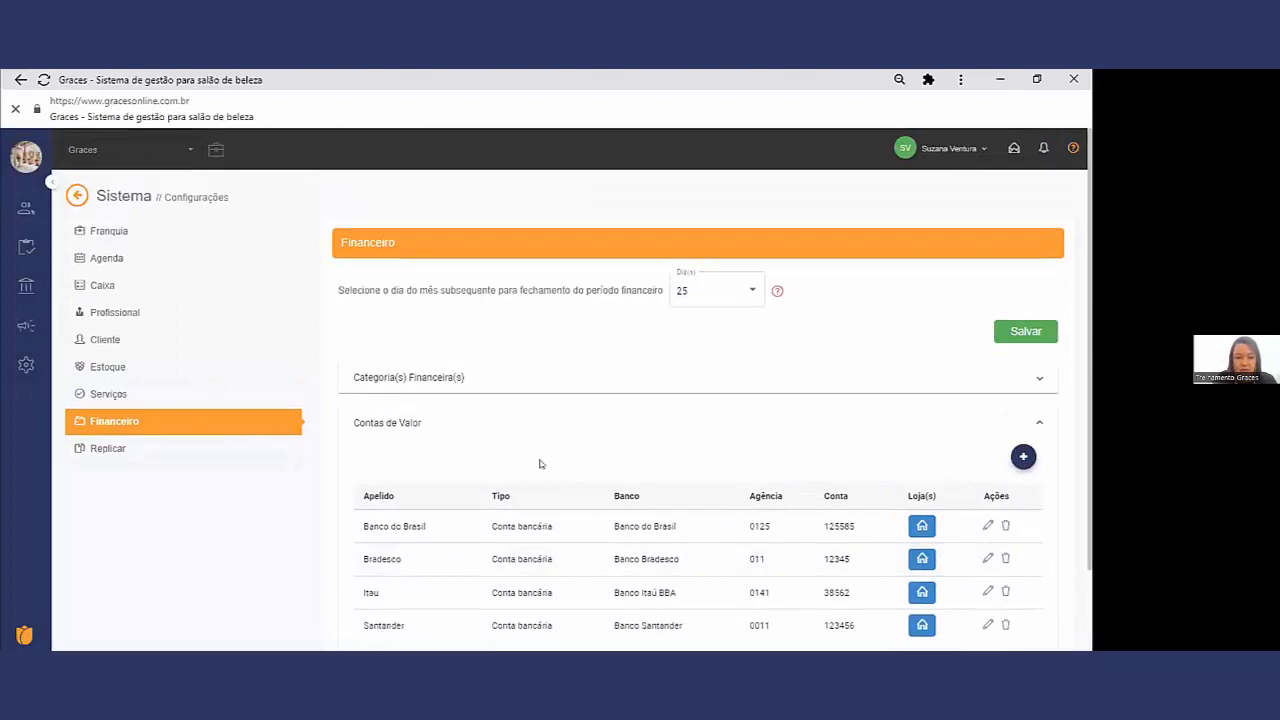
left_click(186, 152)
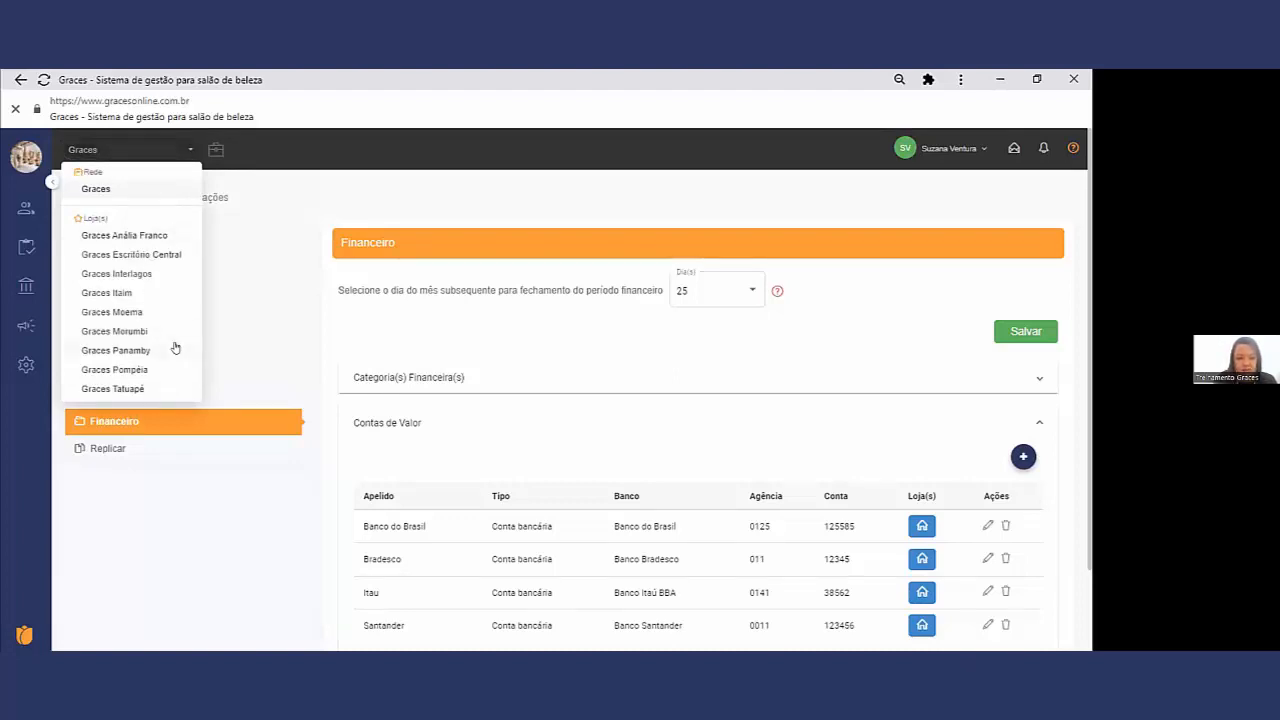
left_click(117, 331)
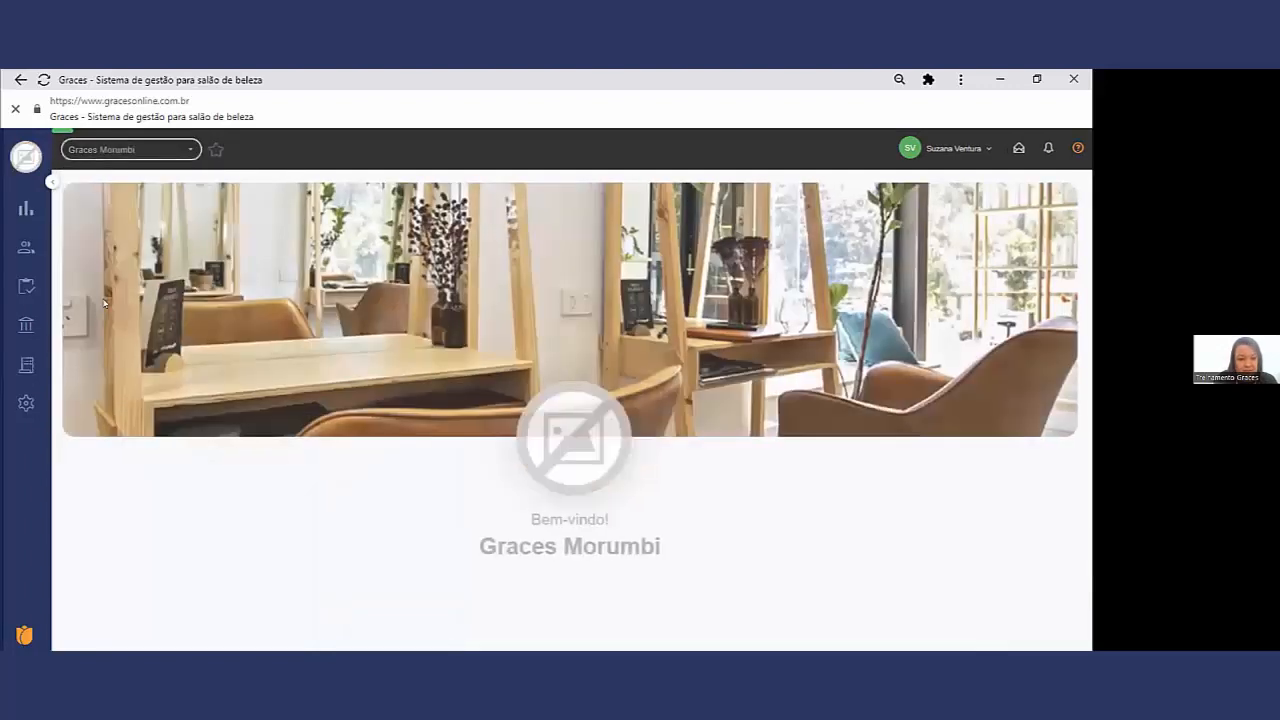
mouse_move(25, 248)
left_click(105, 304)
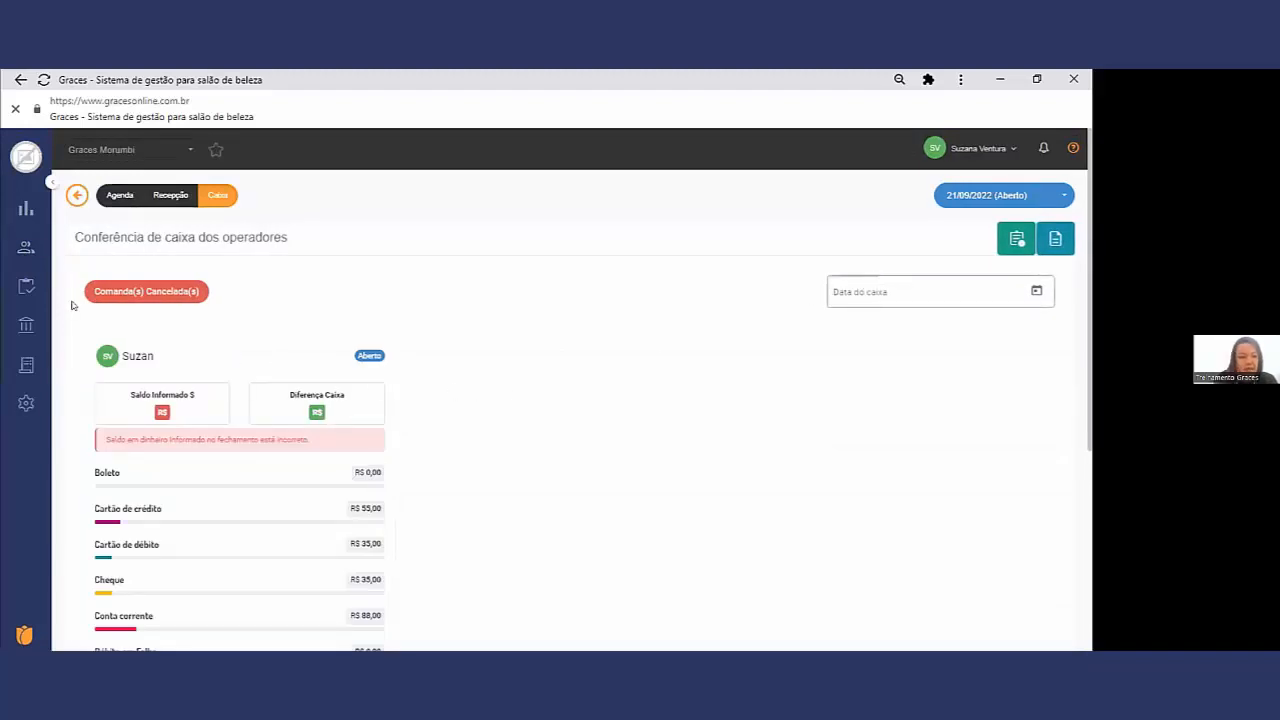
mouse_move(26, 402)
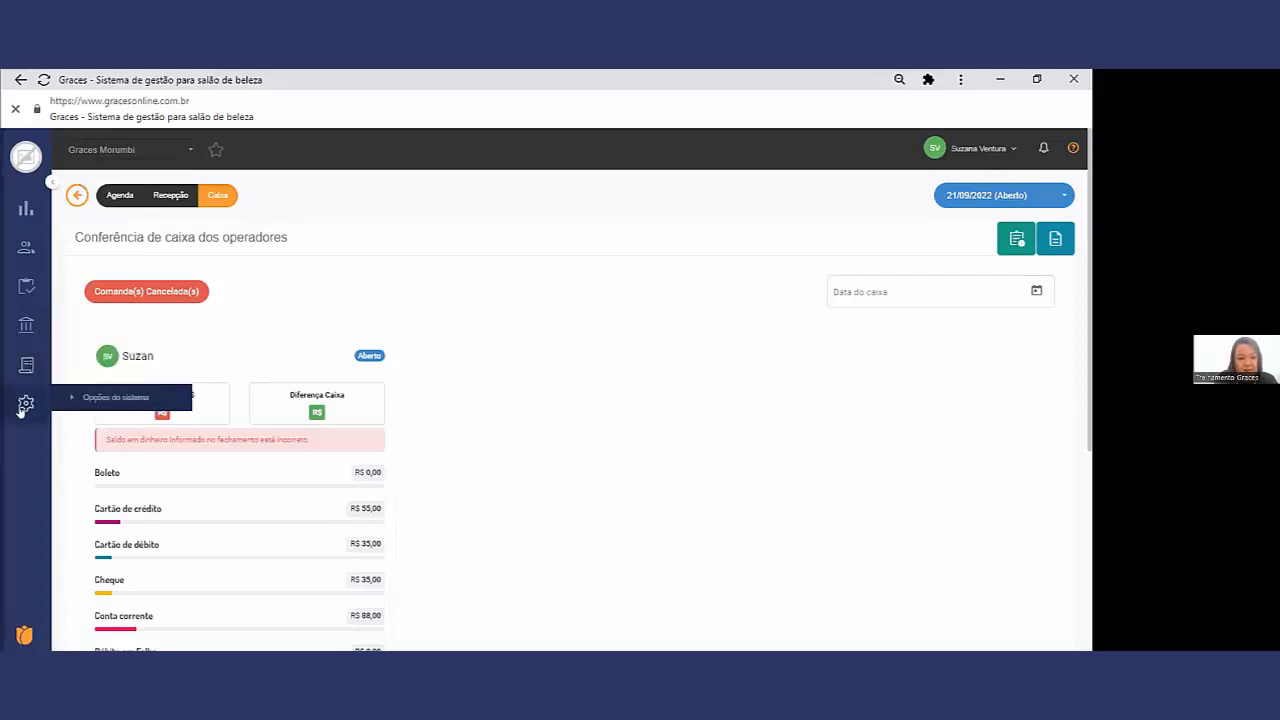
left_click(160, 399)
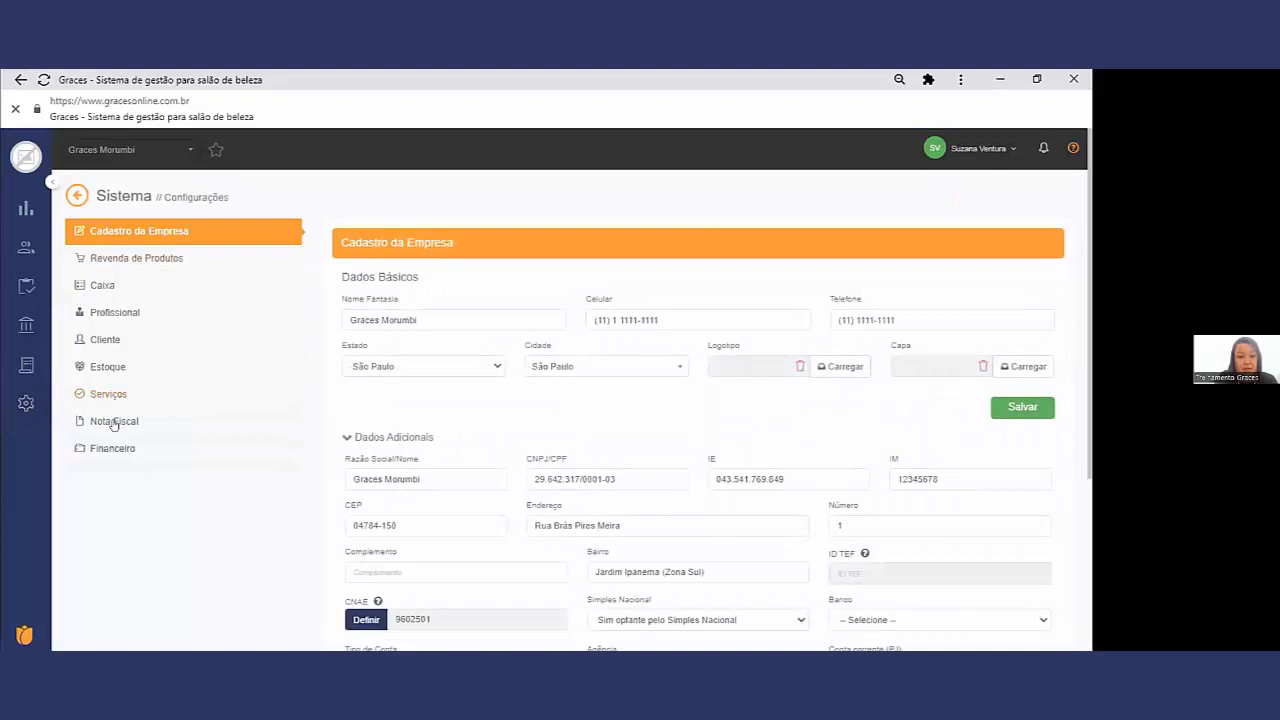
left_click(100, 451)
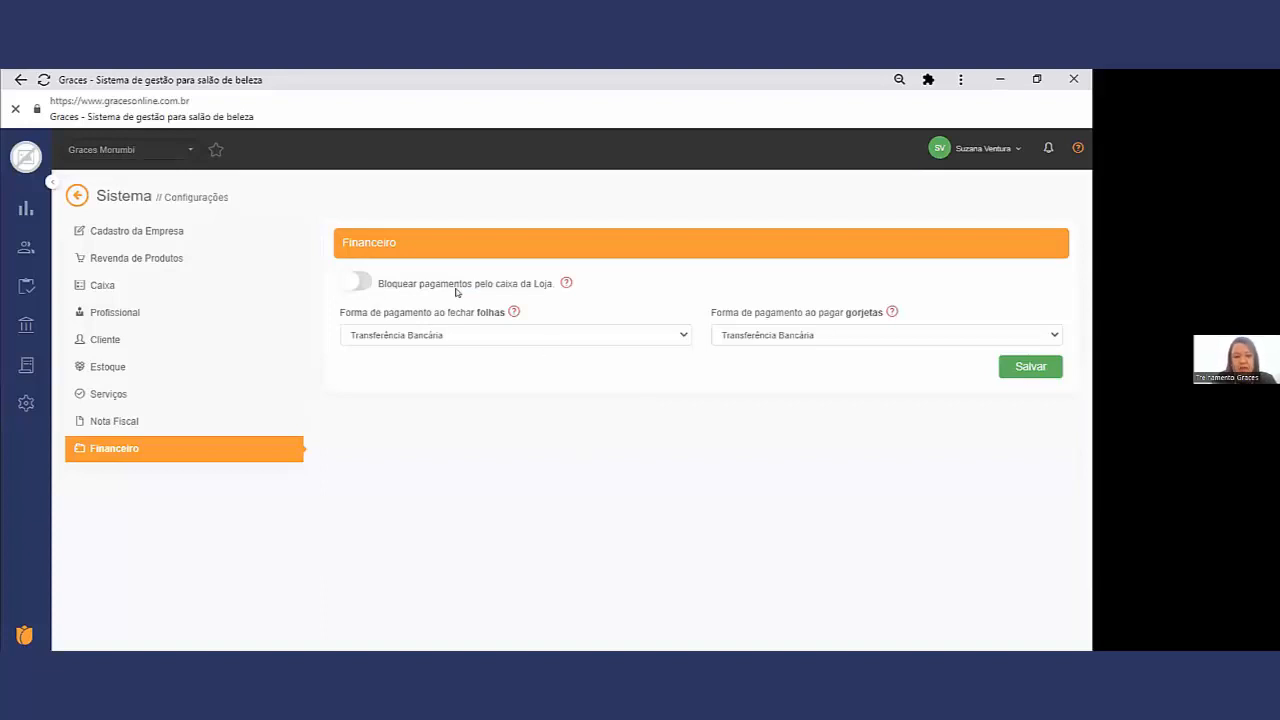
Step: Turn on Bloquear pagamentos pelo caixa da Loja to demonstrate it, then turn it off again
left_click(351, 286)
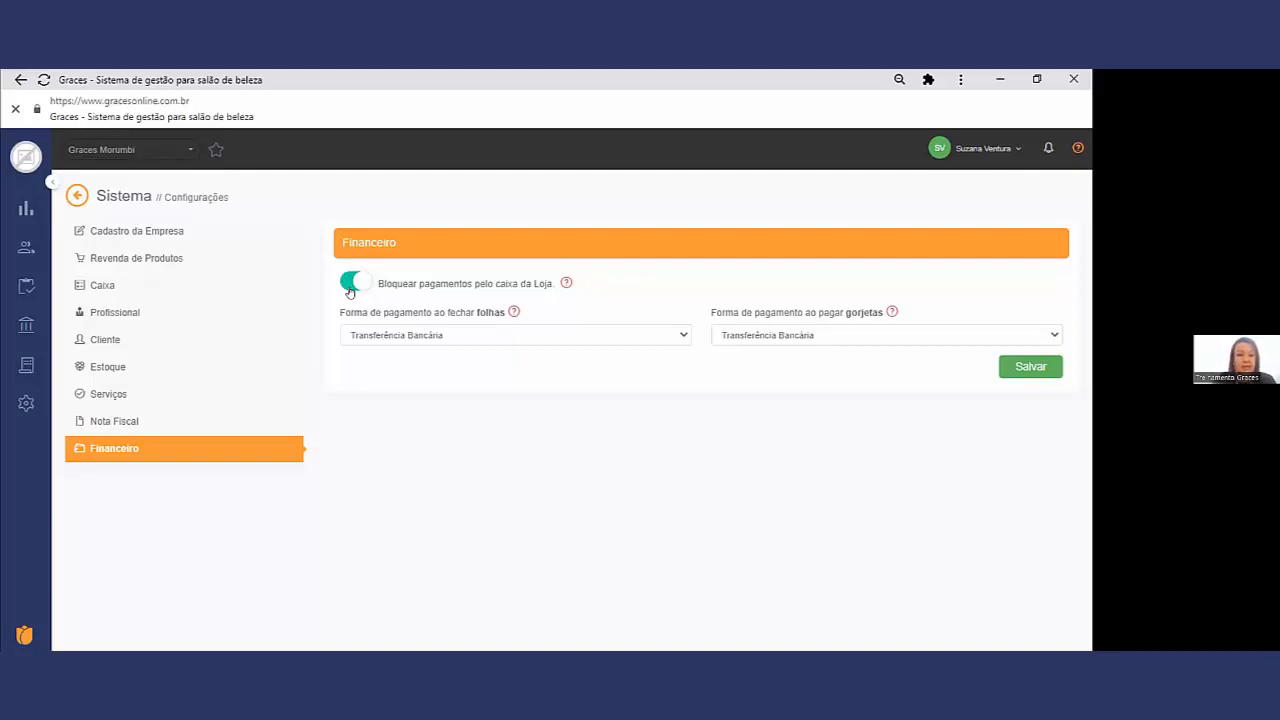
left_click_drag(461, 285, 358, 284)
left_click(356, 283)
left_click_drag(521, 284, 448, 283)
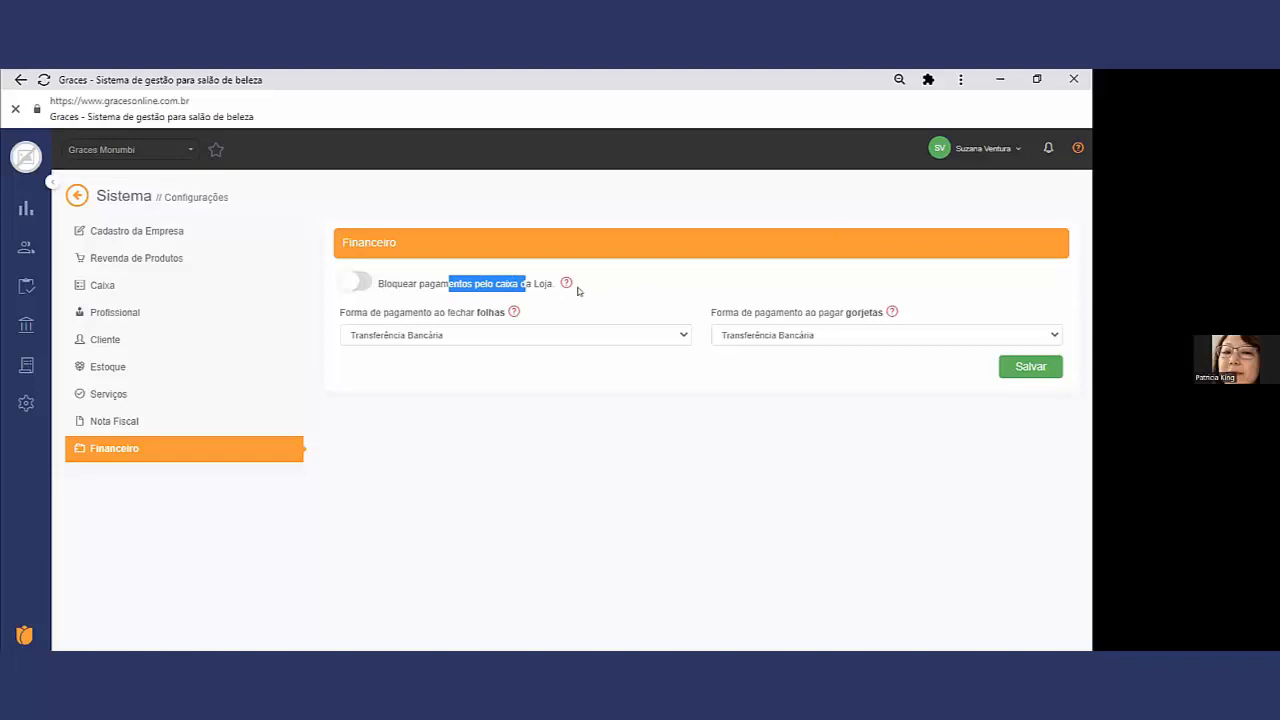
Step: Review the folhas and gorjetas payment method settings and select Transferência Bancária for closing folhas
left_click_drag(450, 316, 418, 316)
left_click_drag(505, 310, 474, 310)
left_click_drag(863, 311, 783, 315)
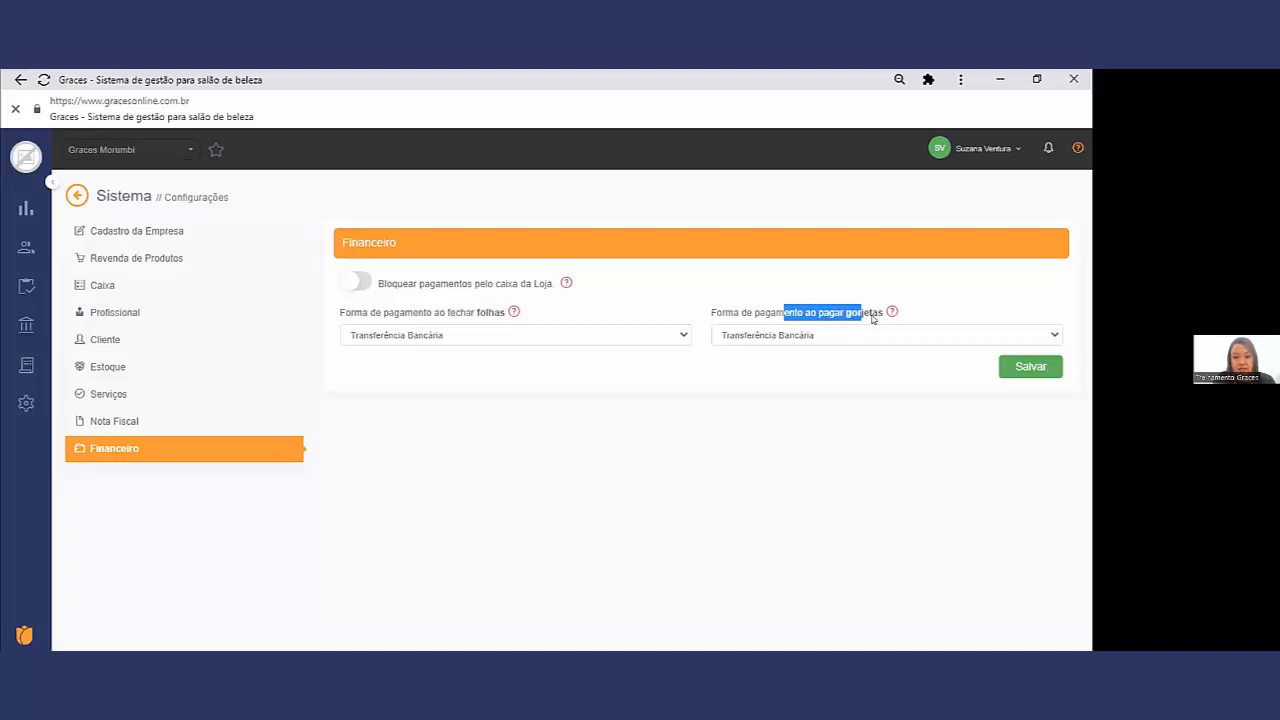
left_click(671, 336)
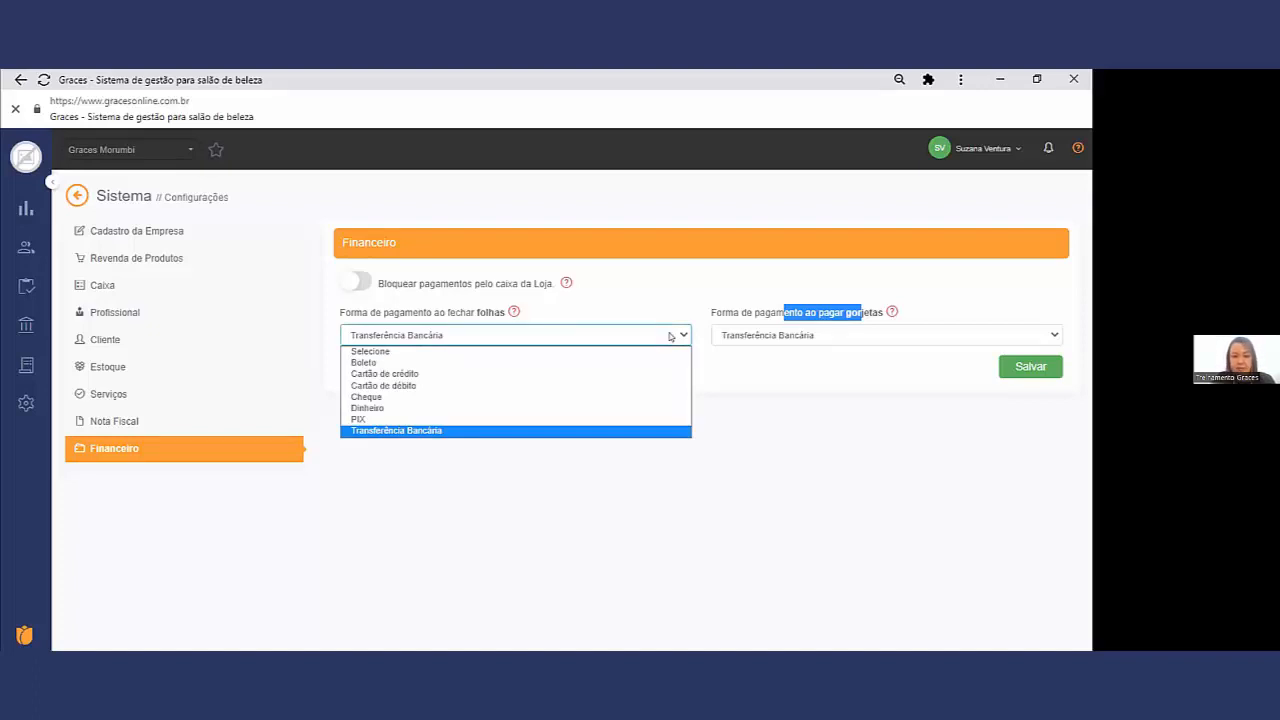
left_click(481, 431)
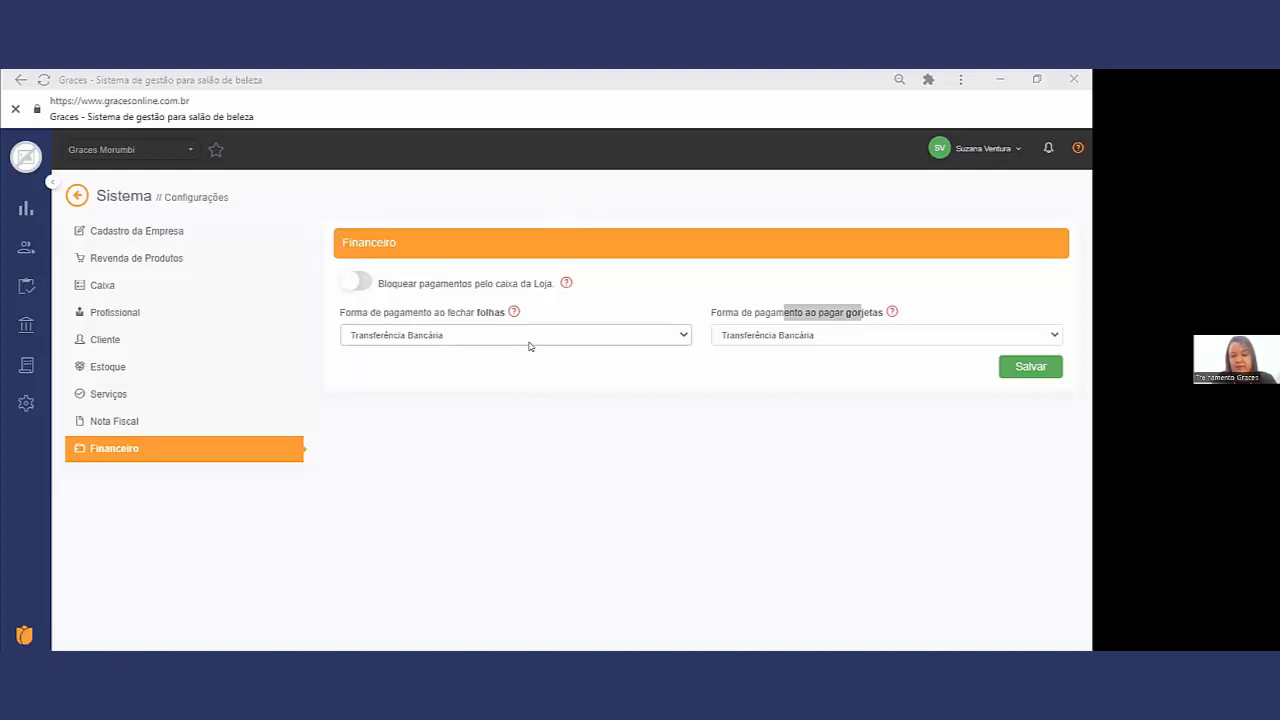
left_click(1004, 370)
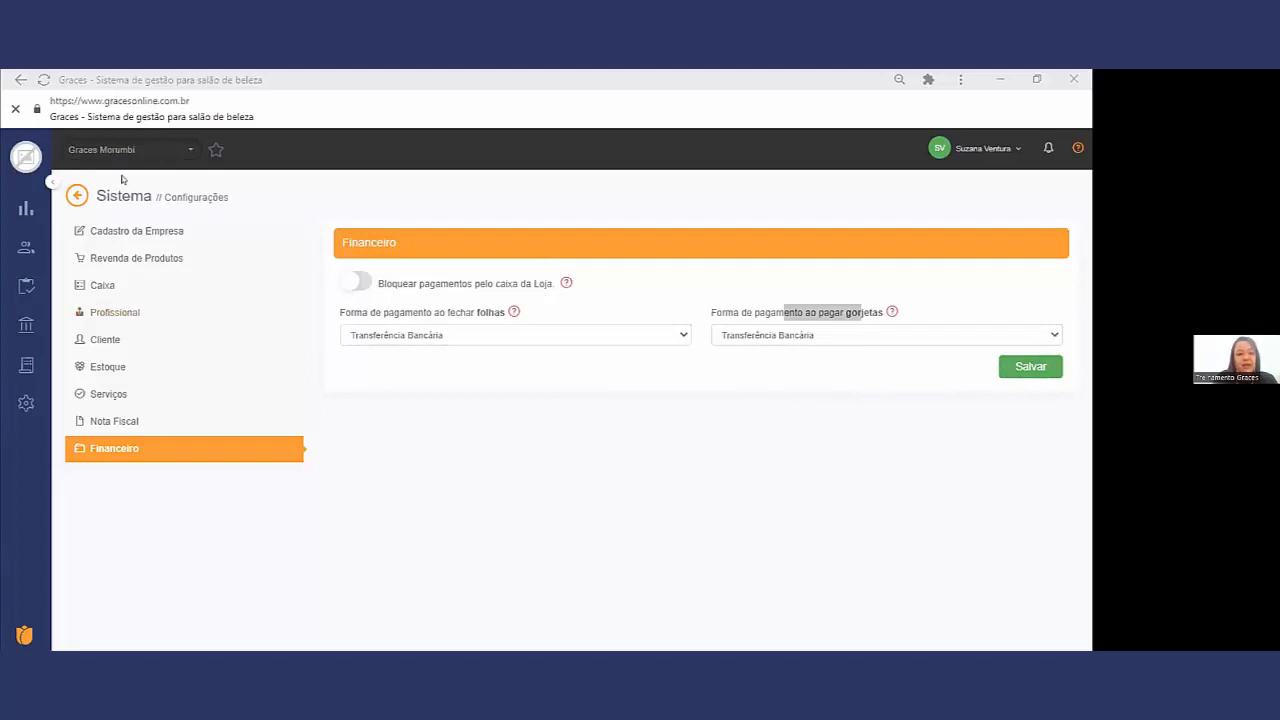
Step: Start a Saída in the Graces Morumbi Caixa, compare the Sangria and Pagamento exit types, and leave Pagamento selected
mouse_move(20, 252)
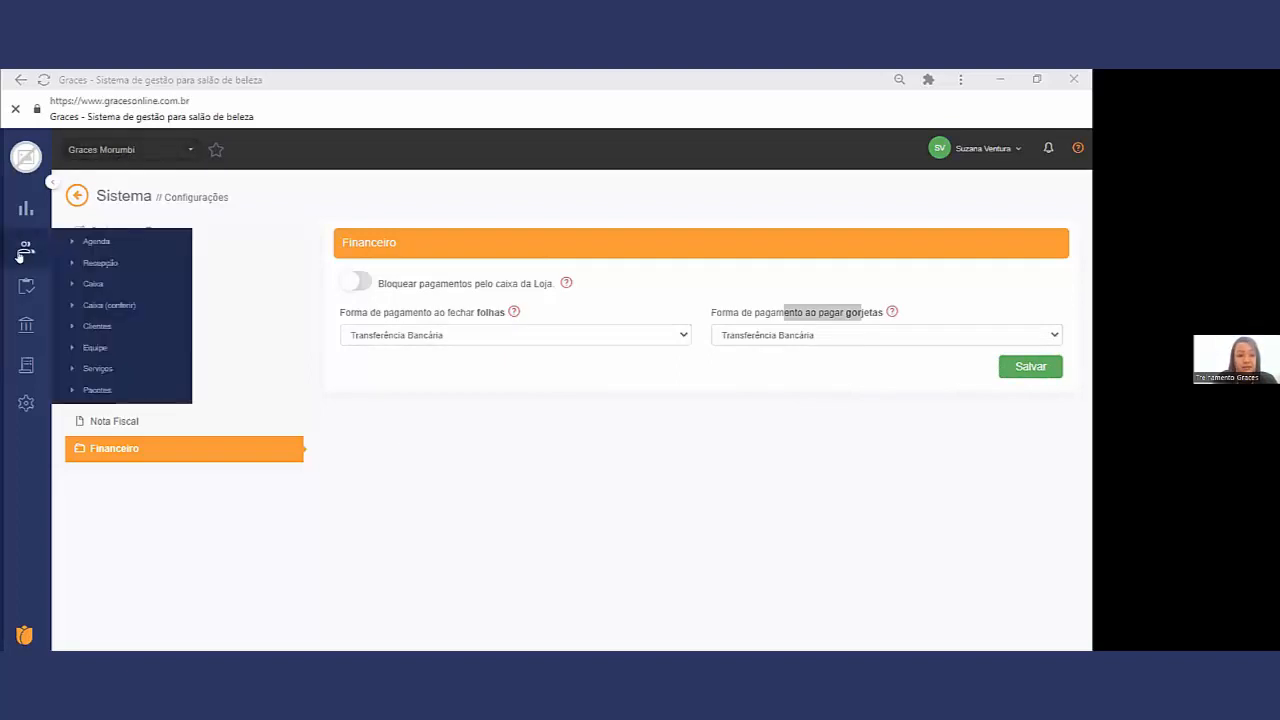
left_click(98, 284)
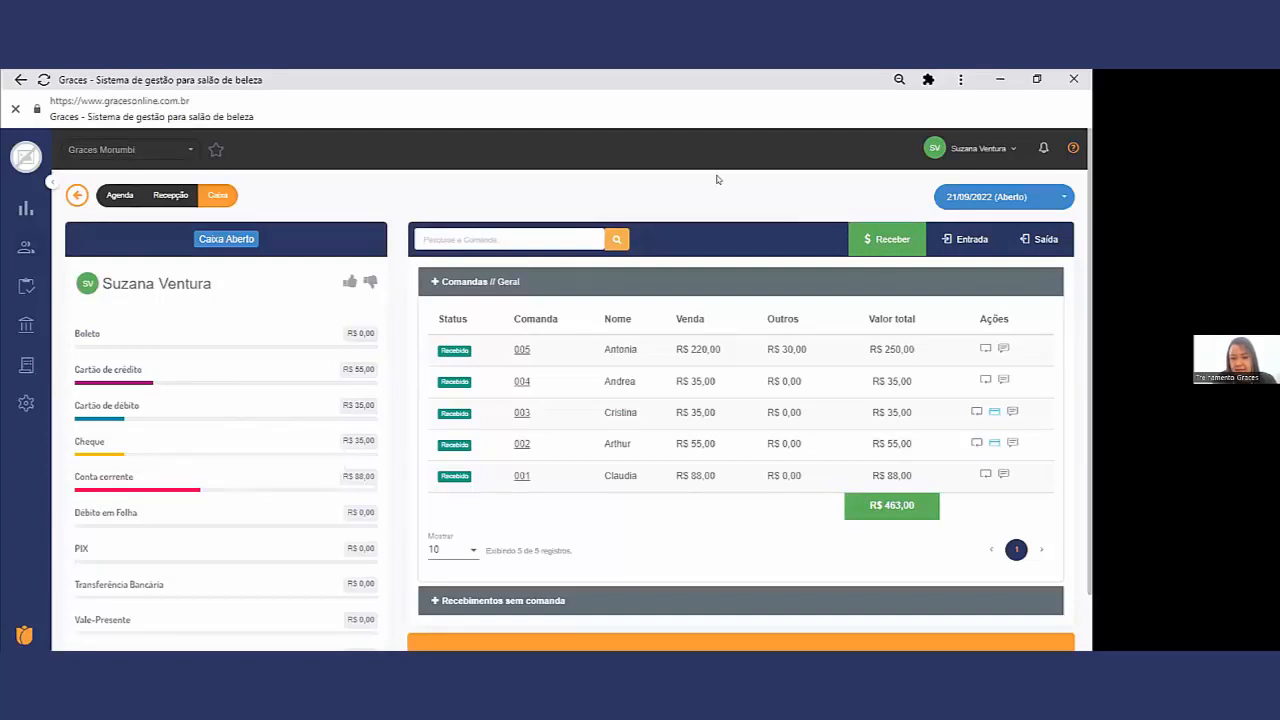
left_click(1033, 241)
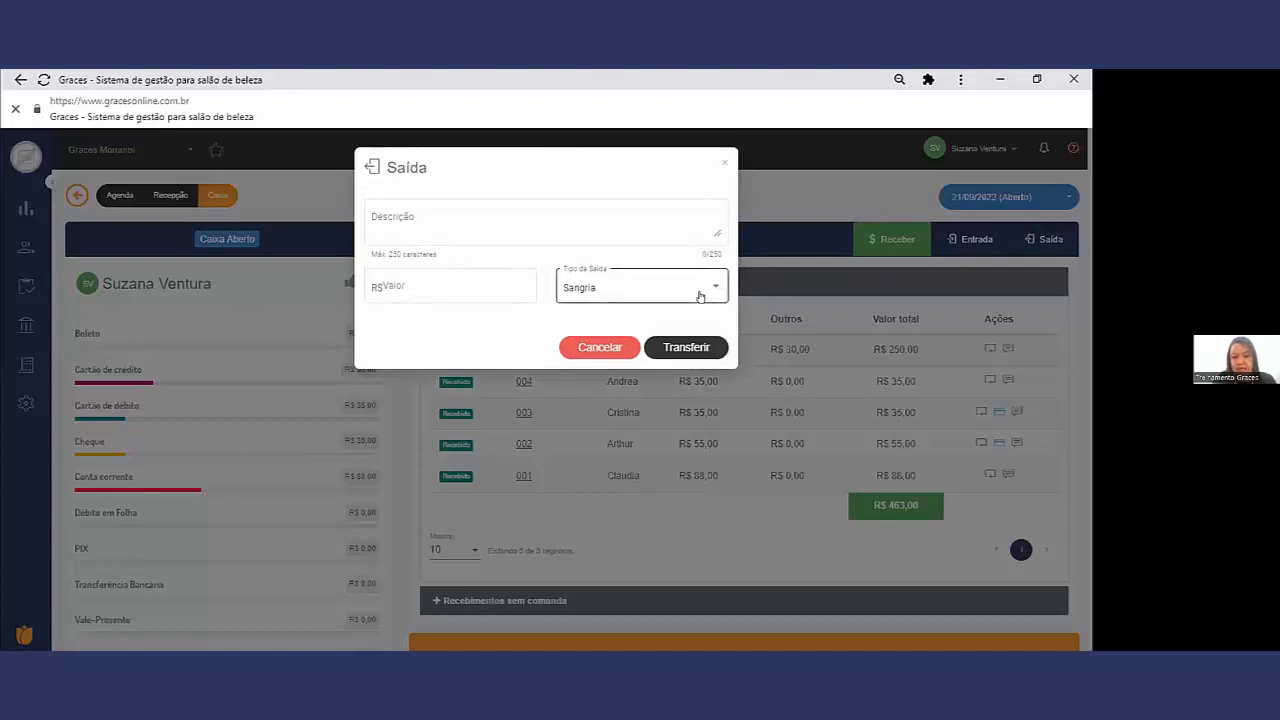
left_click(700, 296)
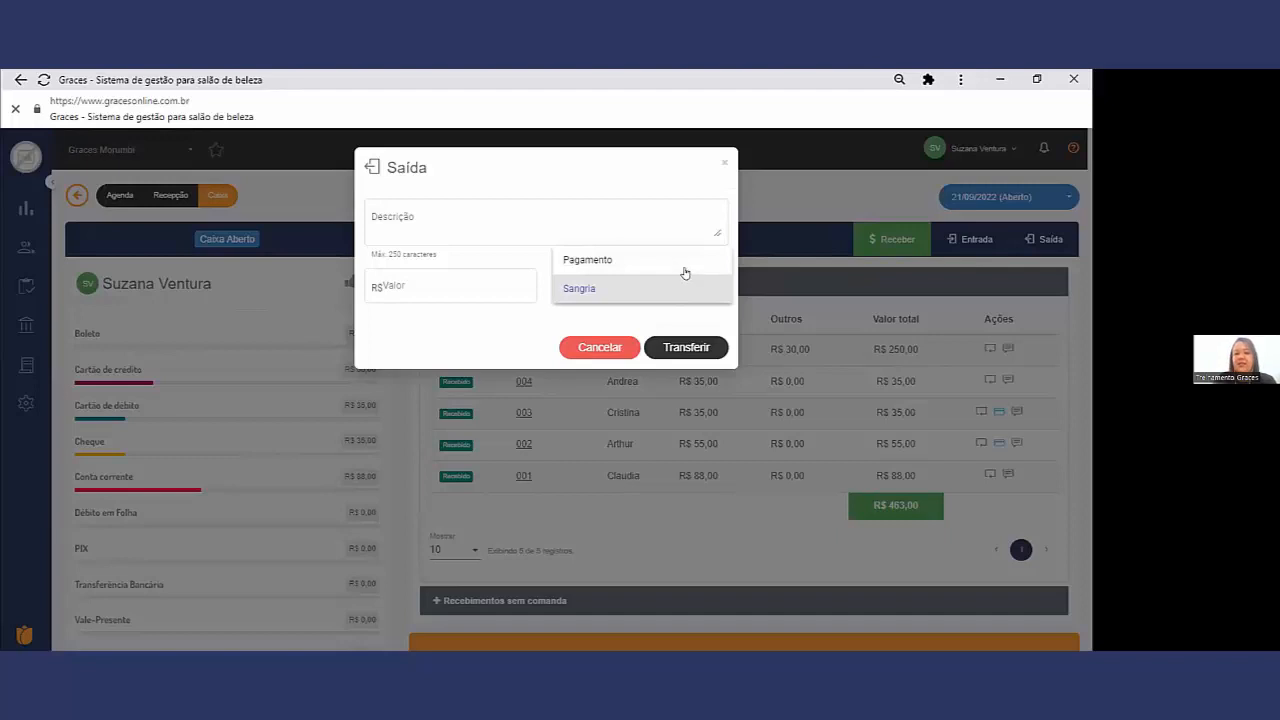
left_click(685, 259)
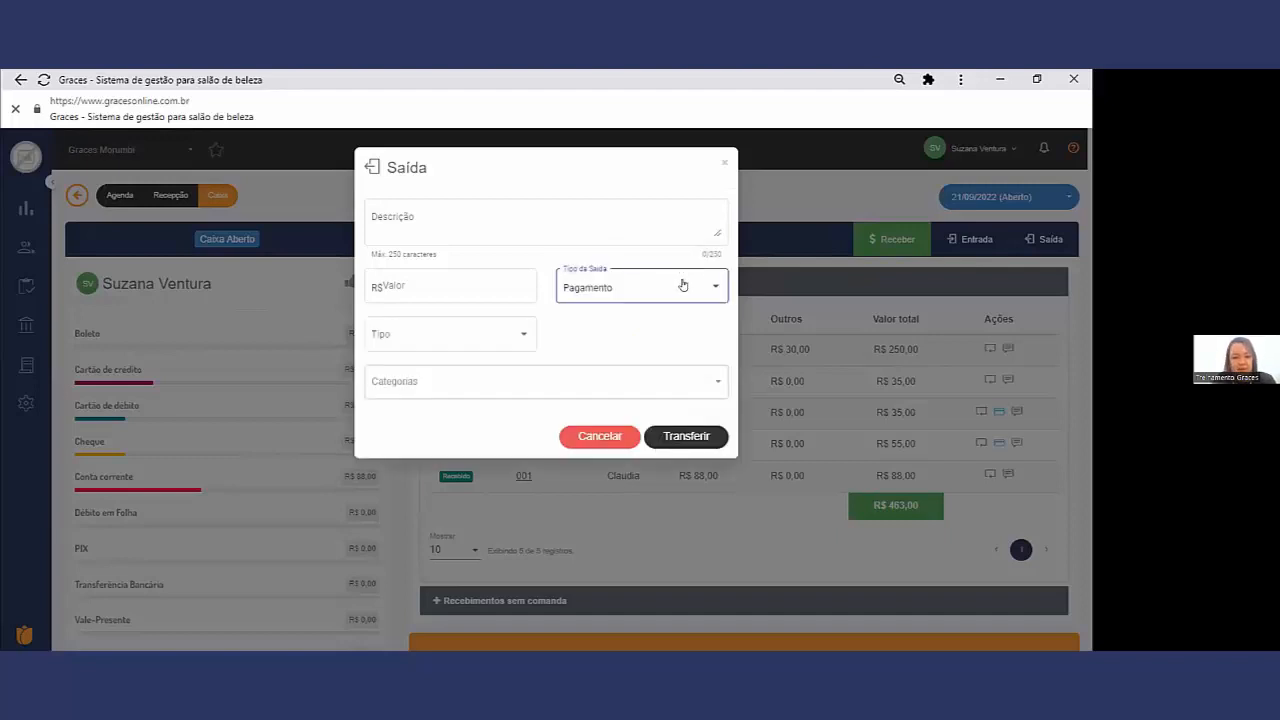
left_click(654, 281)
left_click(652, 320)
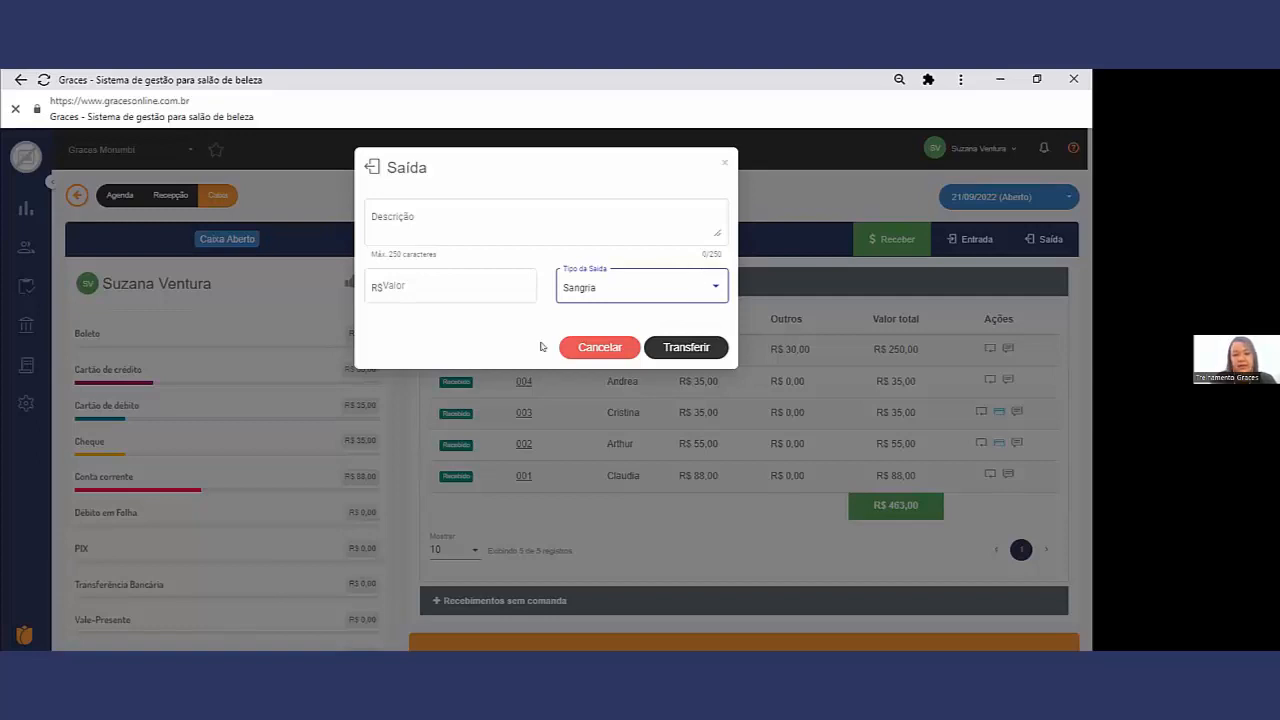
left_click(660, 297)
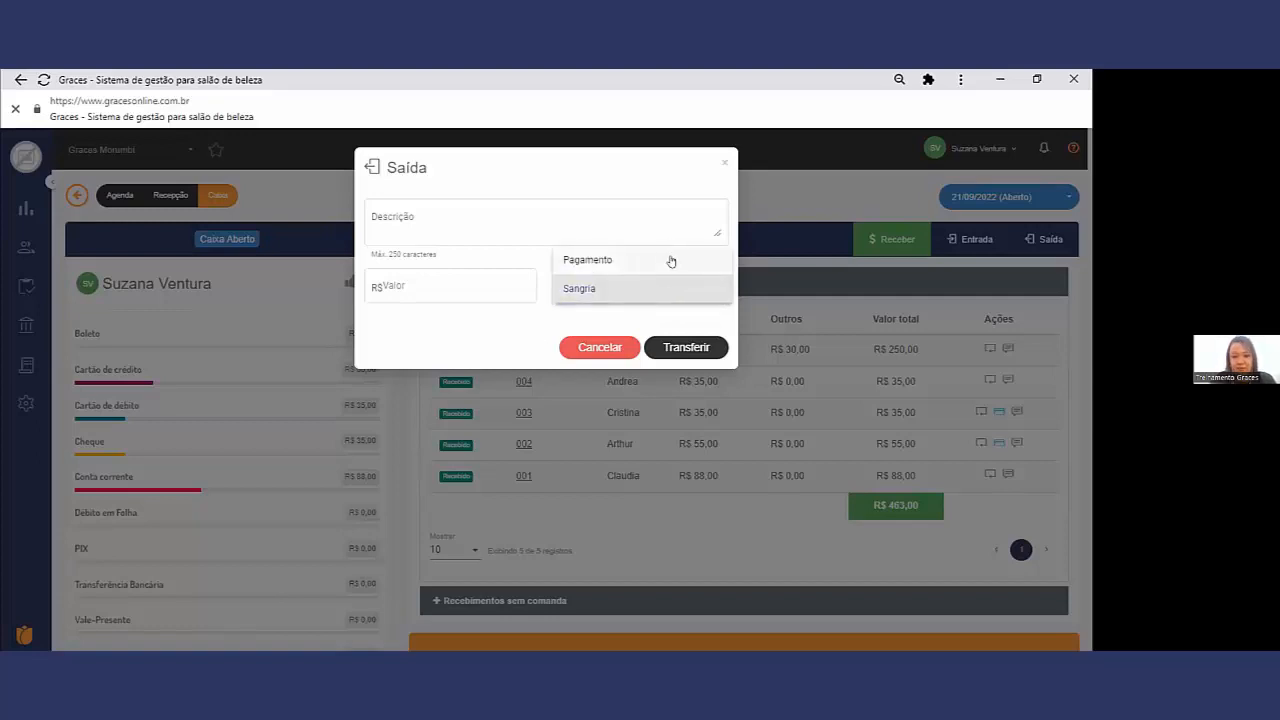
left_click(671, 261)
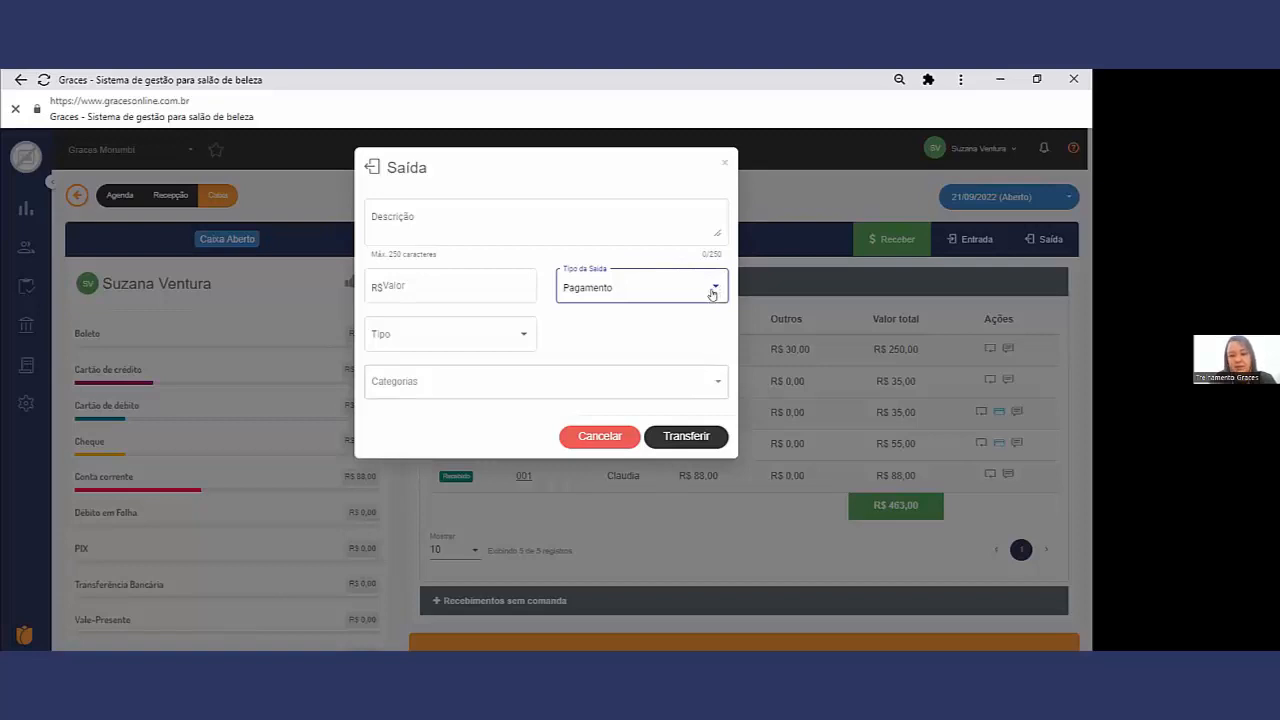
Step: Fill in the Saída with the description Maceneiro and a value of R$ 100,00
left_click(495, 226)
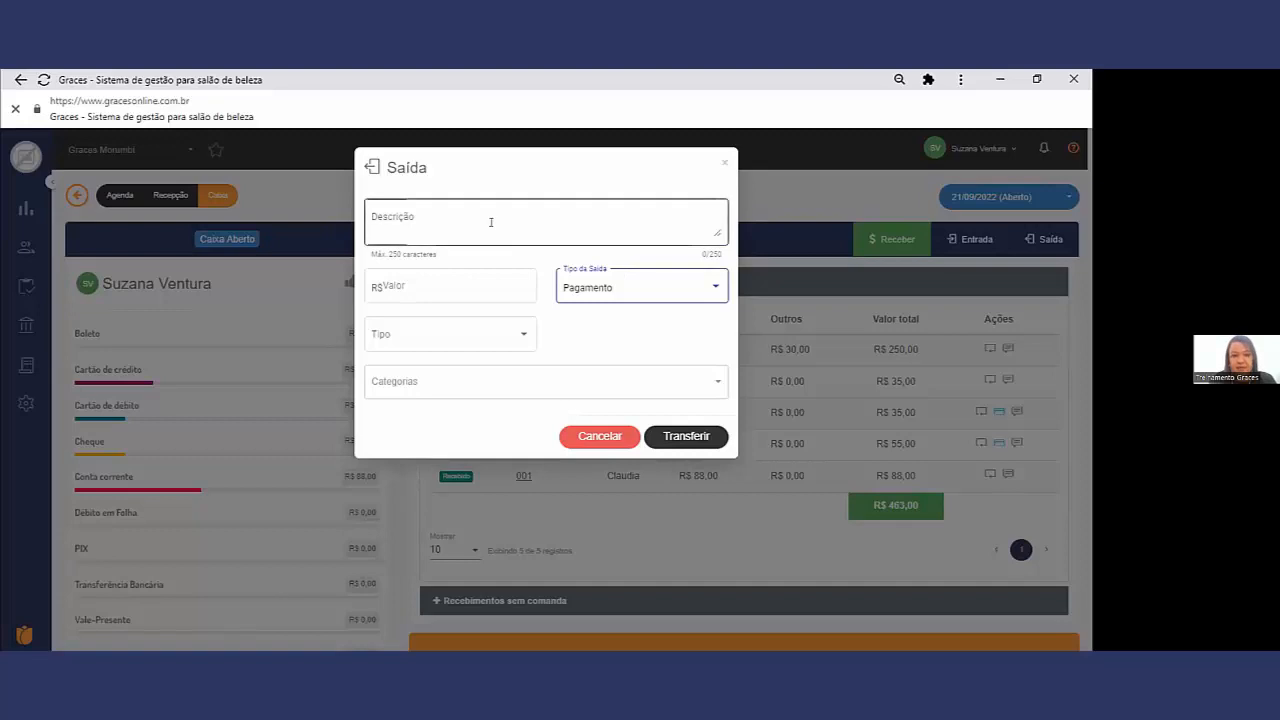
type("Mace")
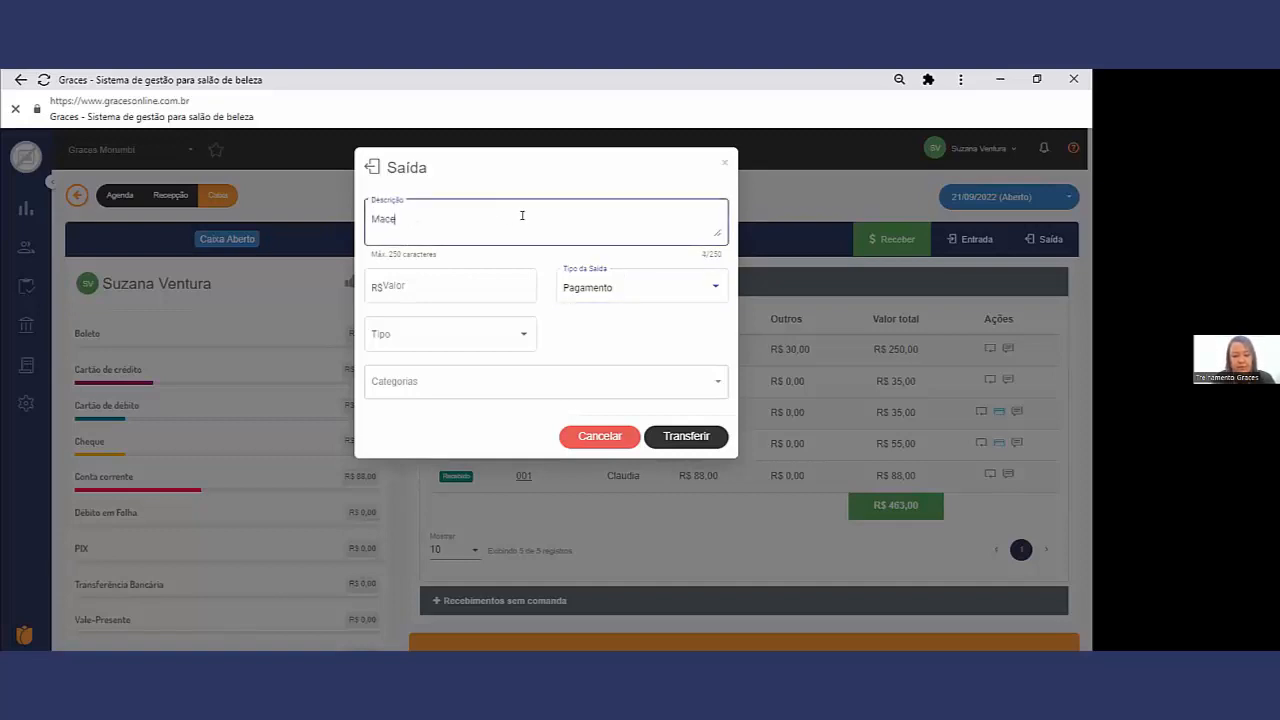
type("neiro")
left_click(447, 282)
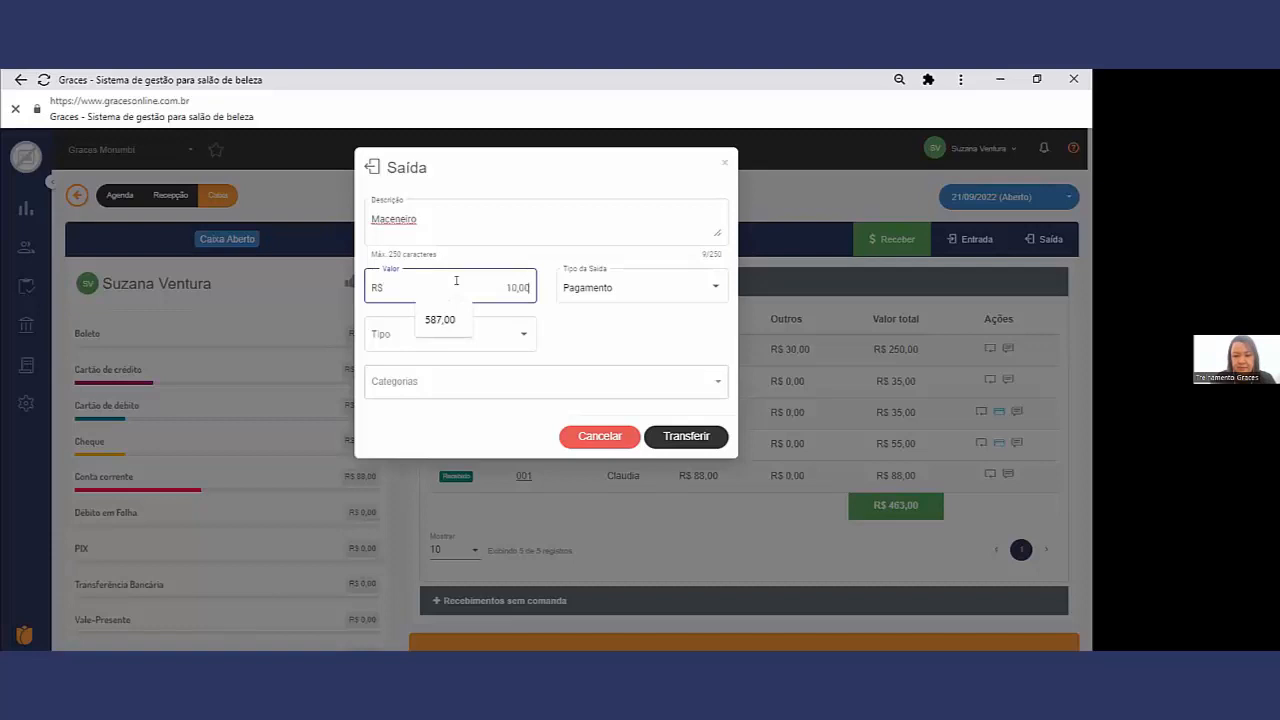
Step: Review the Cliente, Colaborador, Fornecedor and Depositante/Favorecido recipient types for the payment, then close the Saída form without transferring
left_click(506, 335)
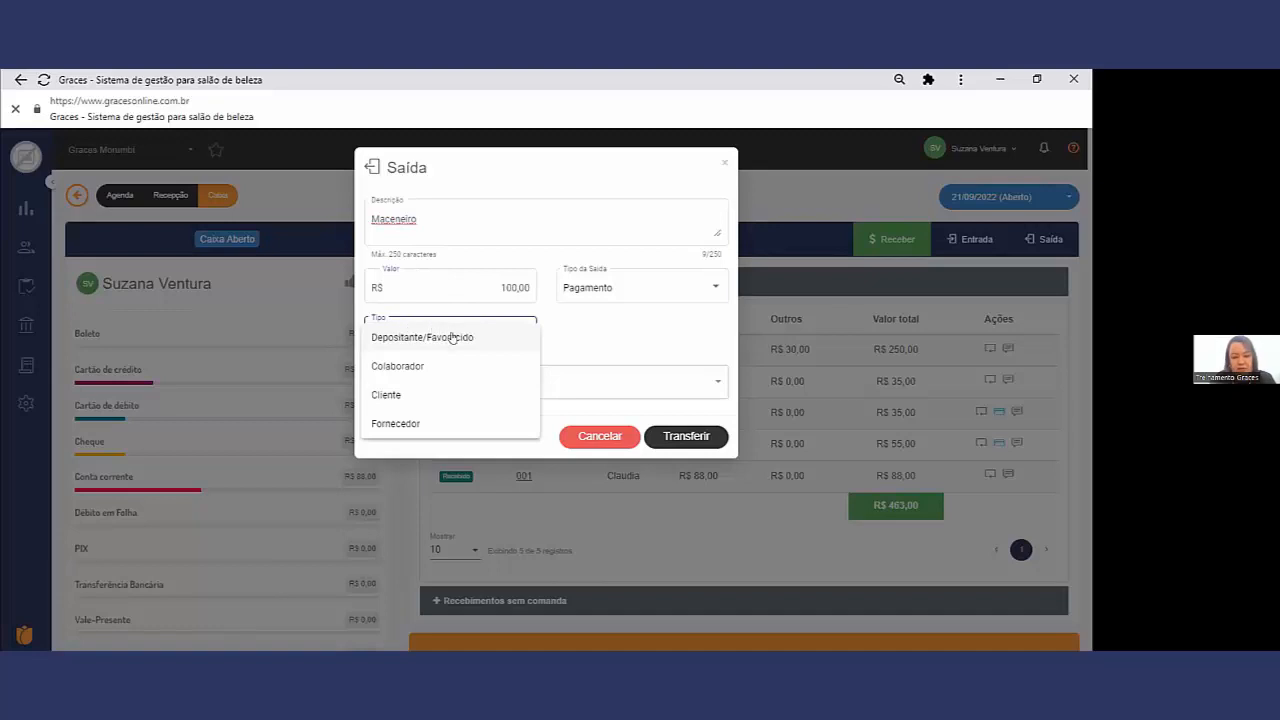
left_click(464, 397)
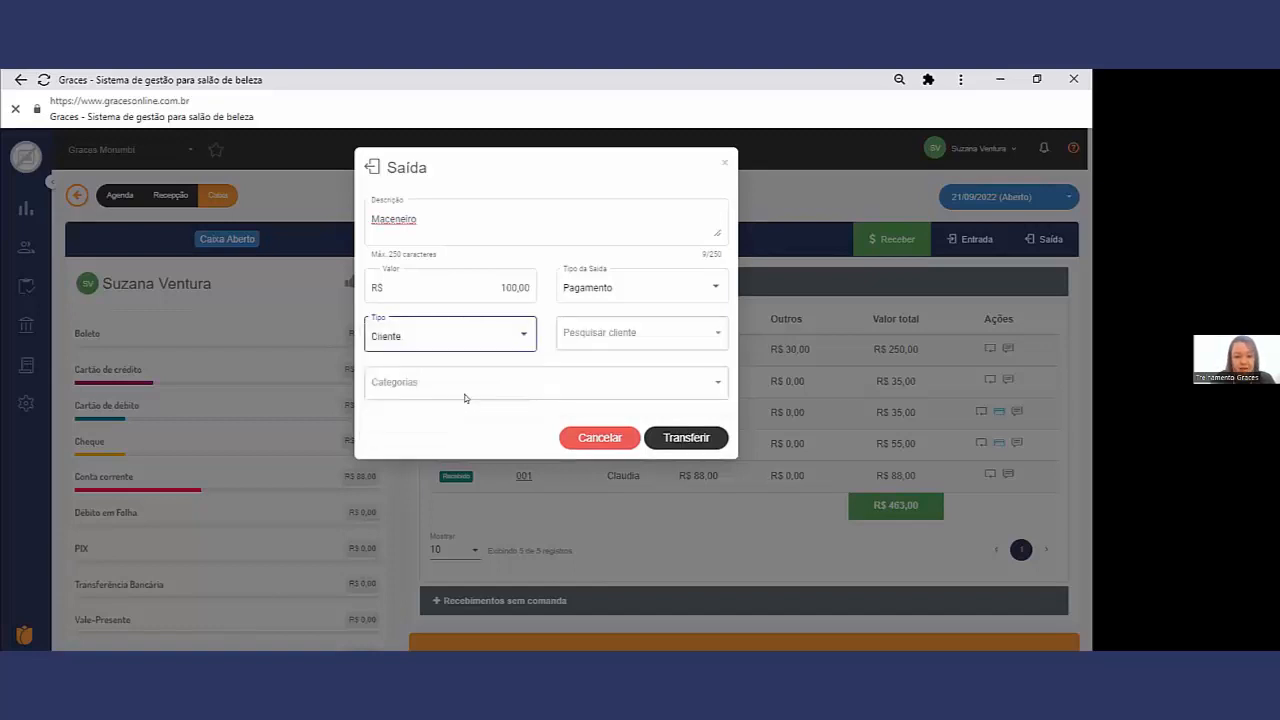
left_click(625, 342)
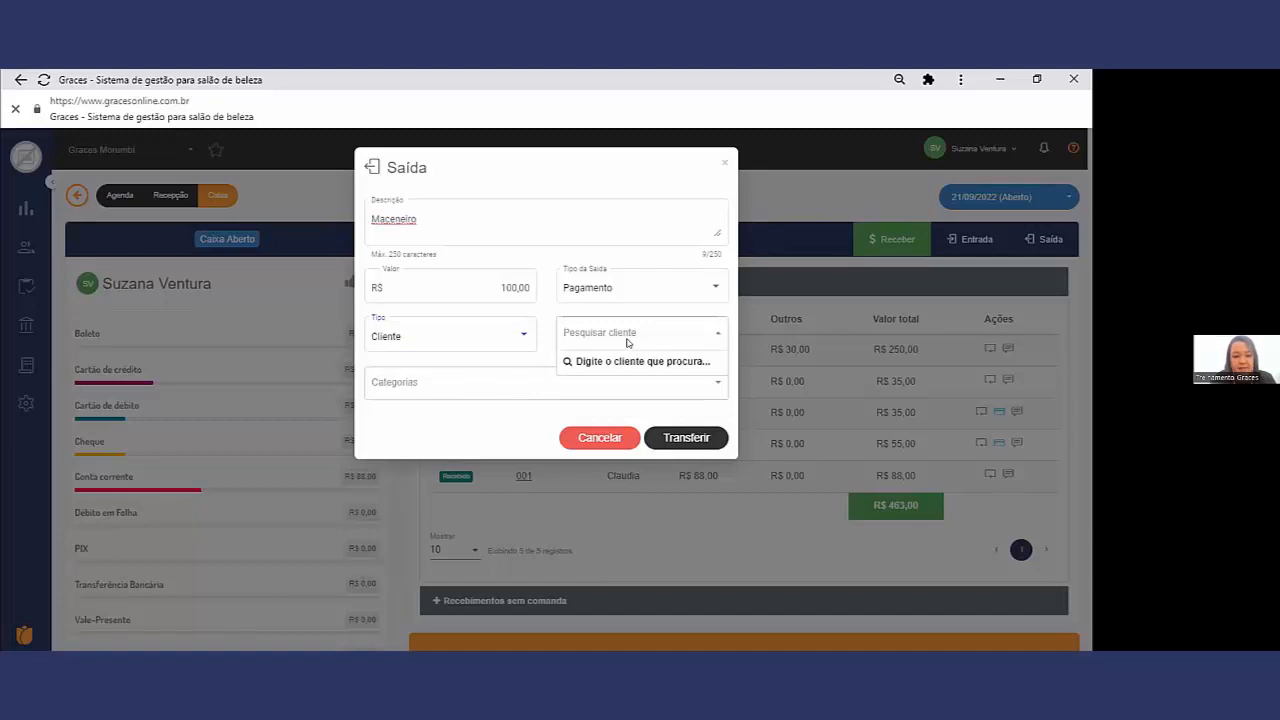
type("a")
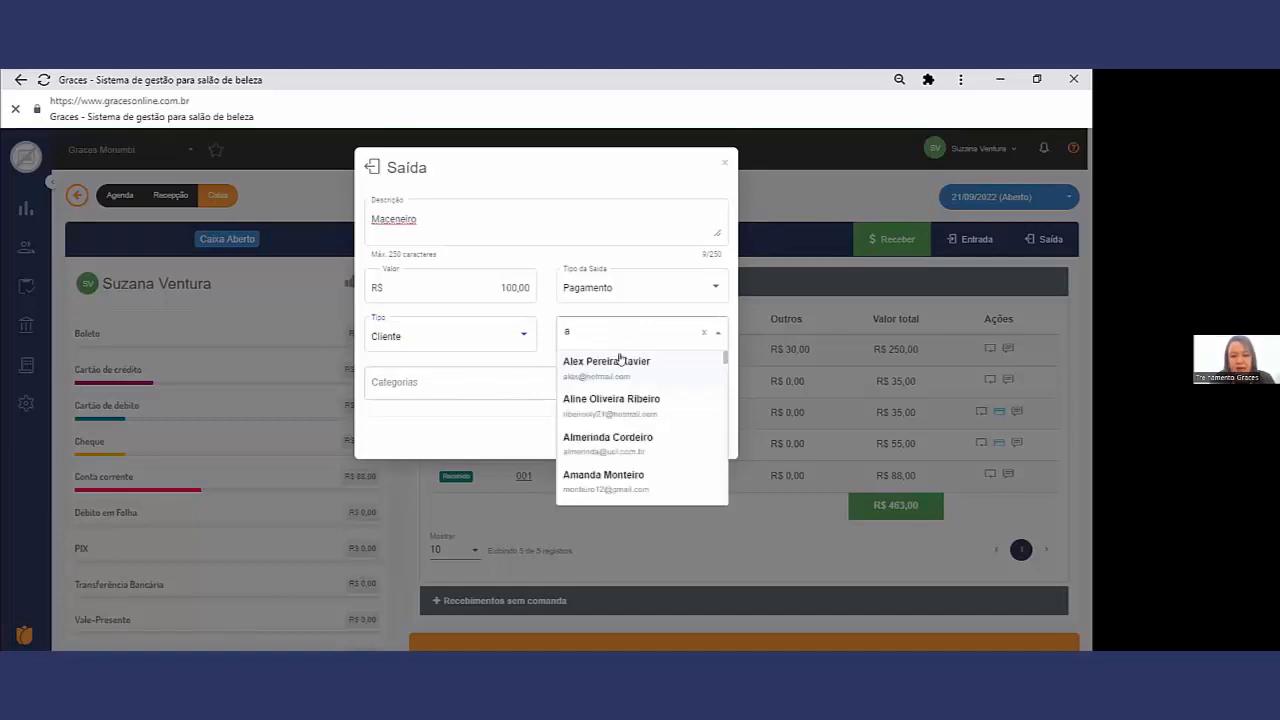
left_click(522, 348)
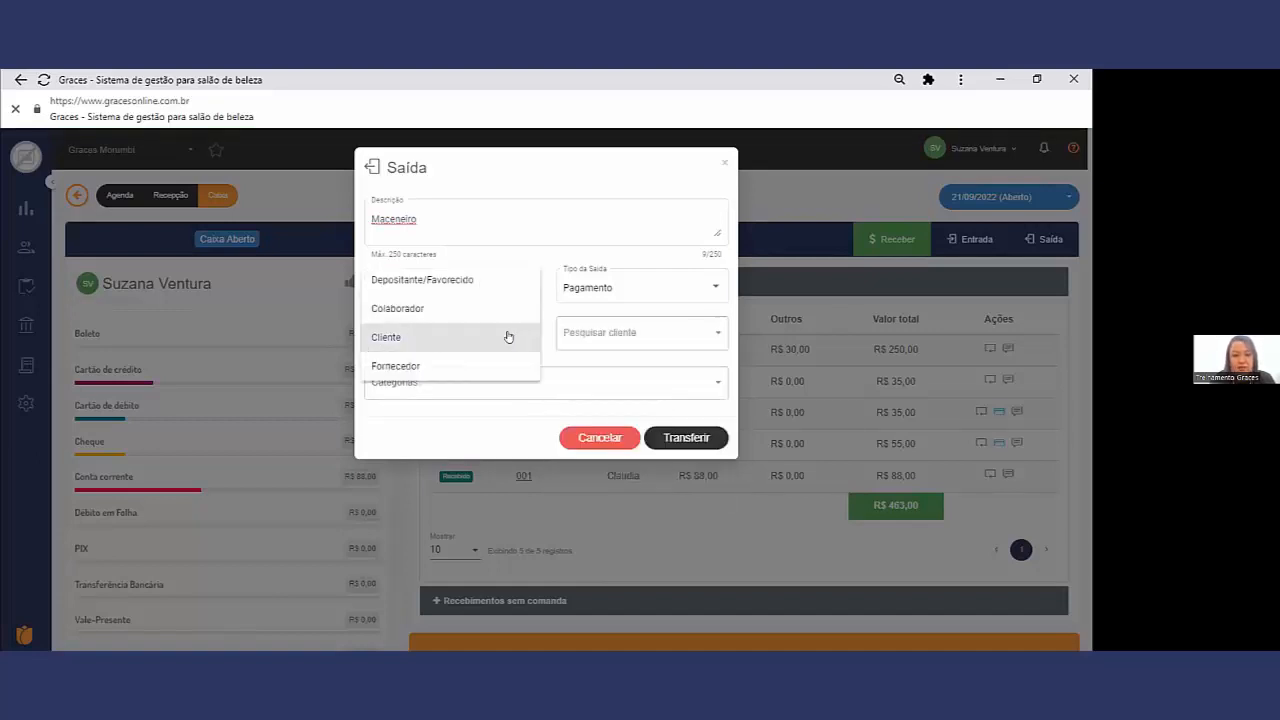
left_click(480, 308)
left_click(592, 334)
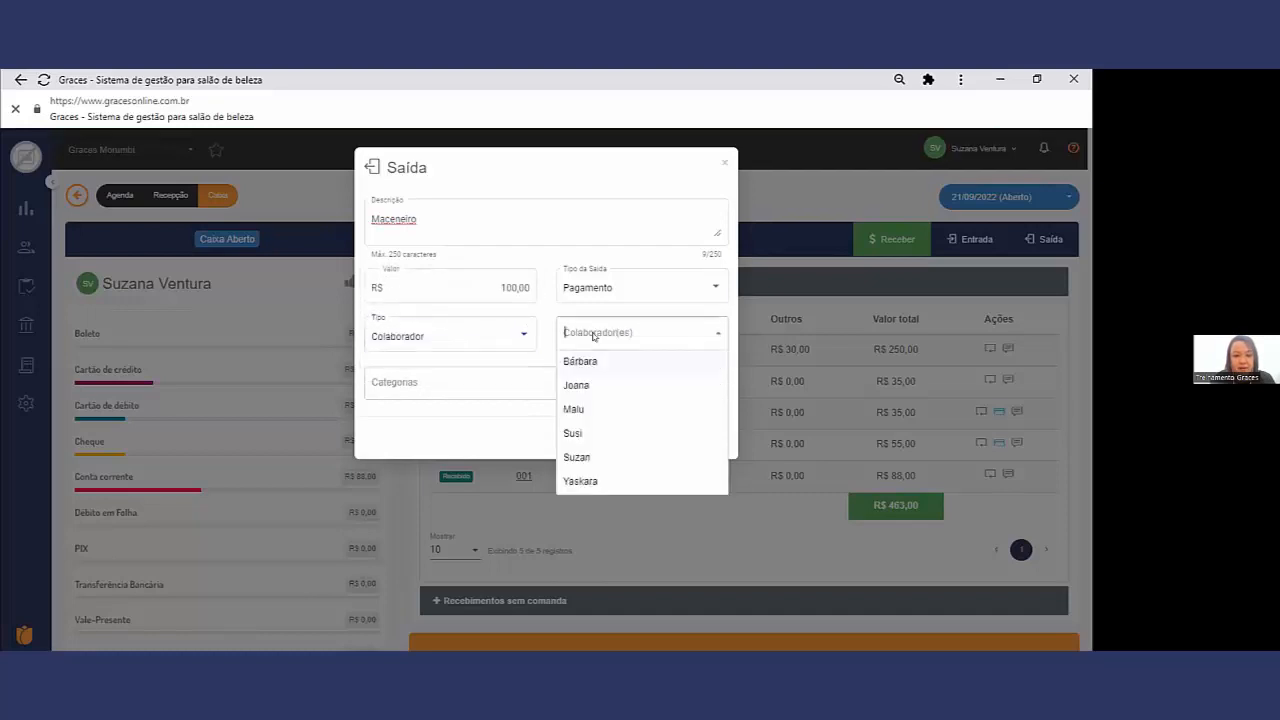
left_click(505, 336)
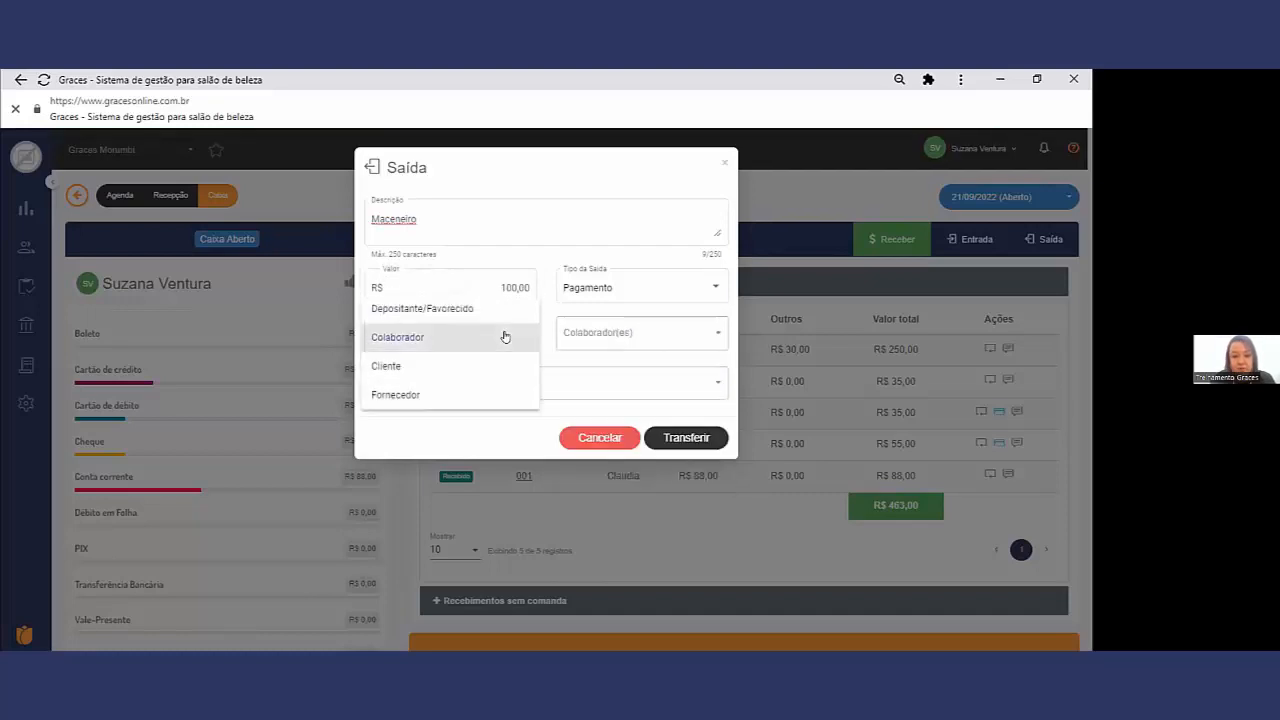
left_click(507, 395)
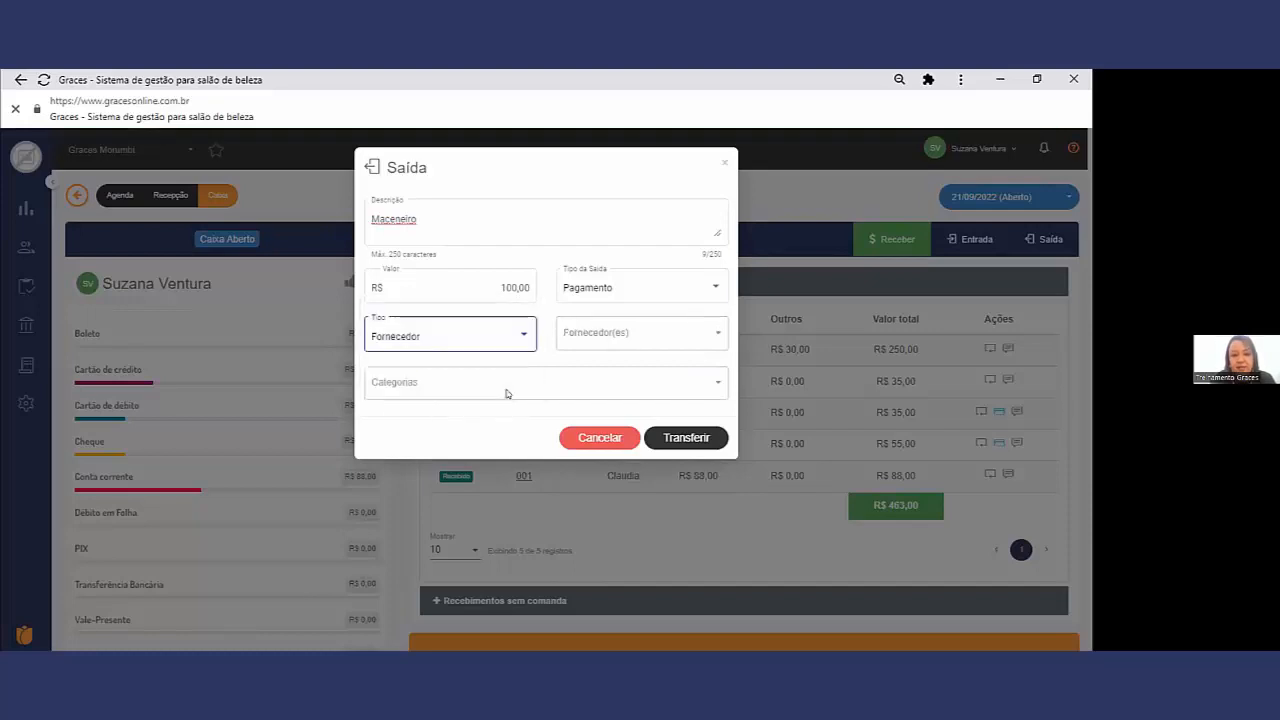
left_click(566, 336)
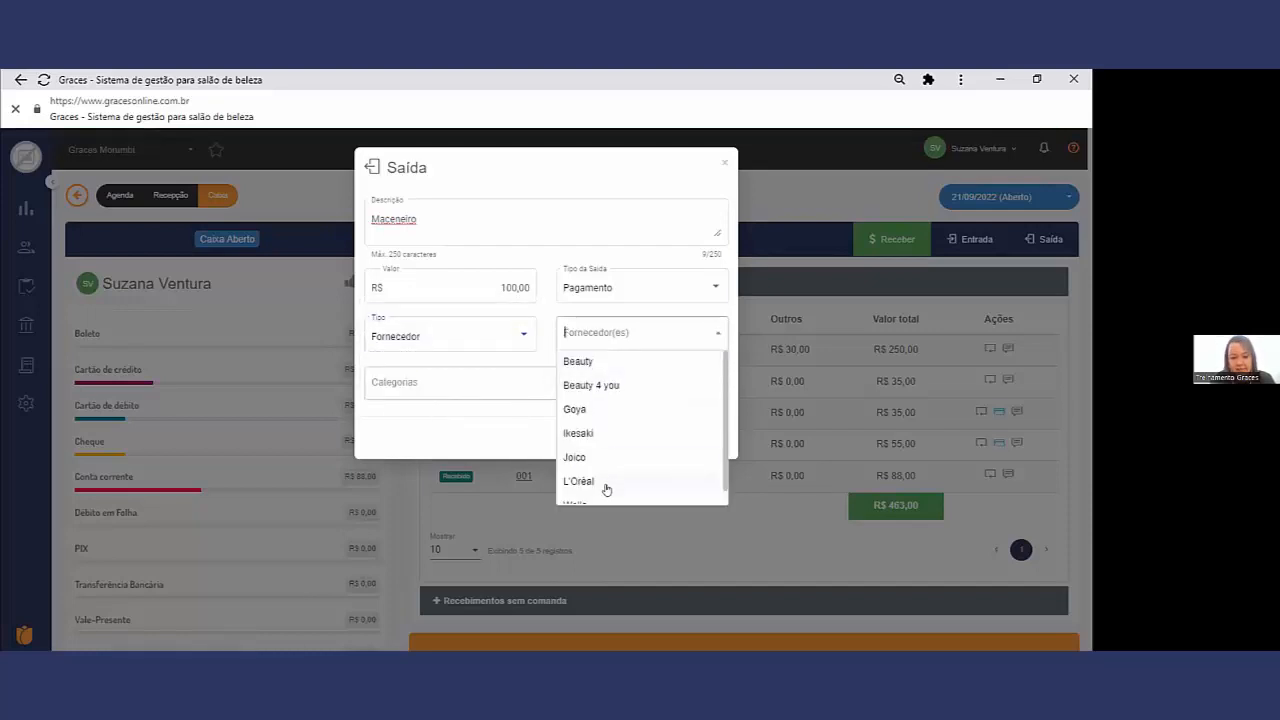
left_click(508, 334)
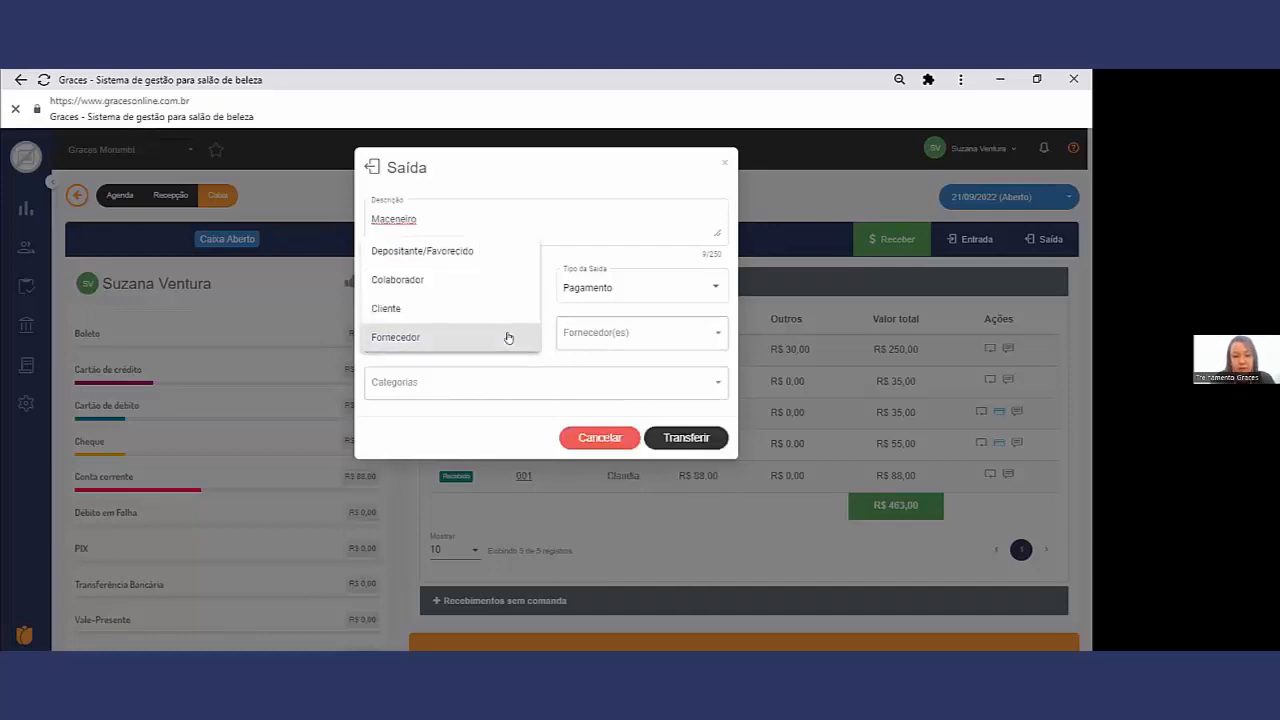
left_click(464, 252)
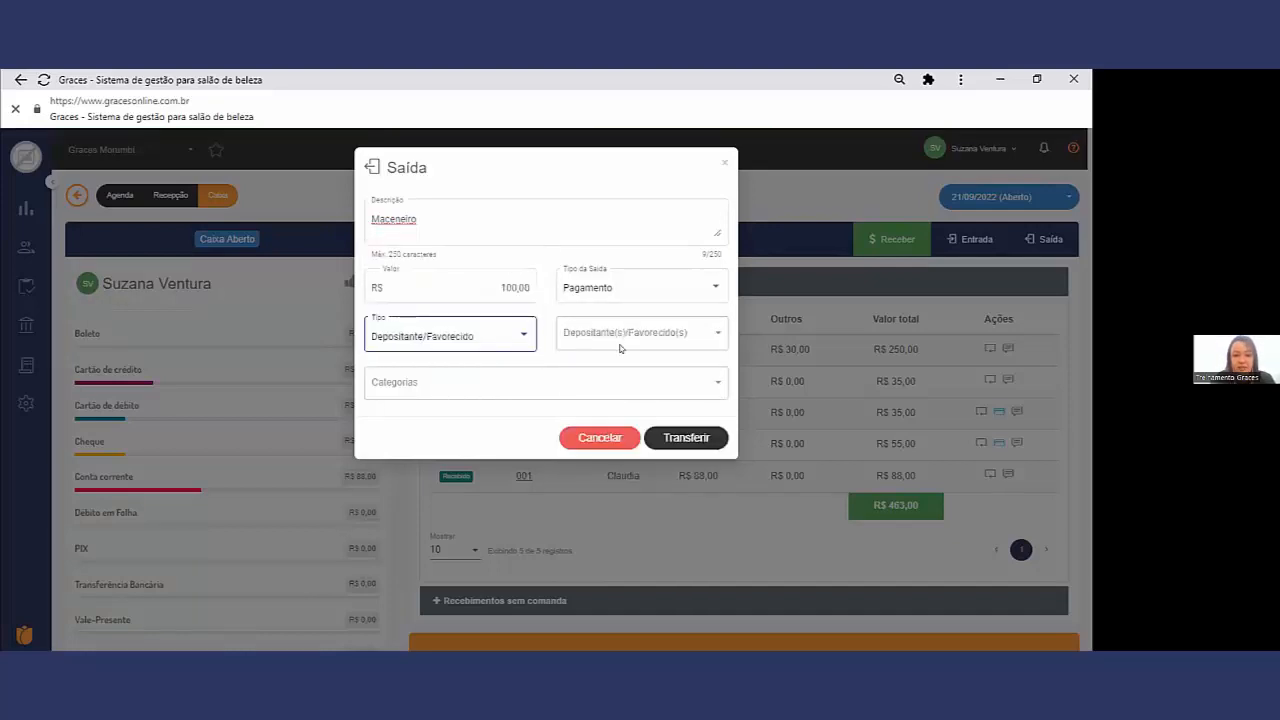
left_click_drag(417, 219, 373, 219)
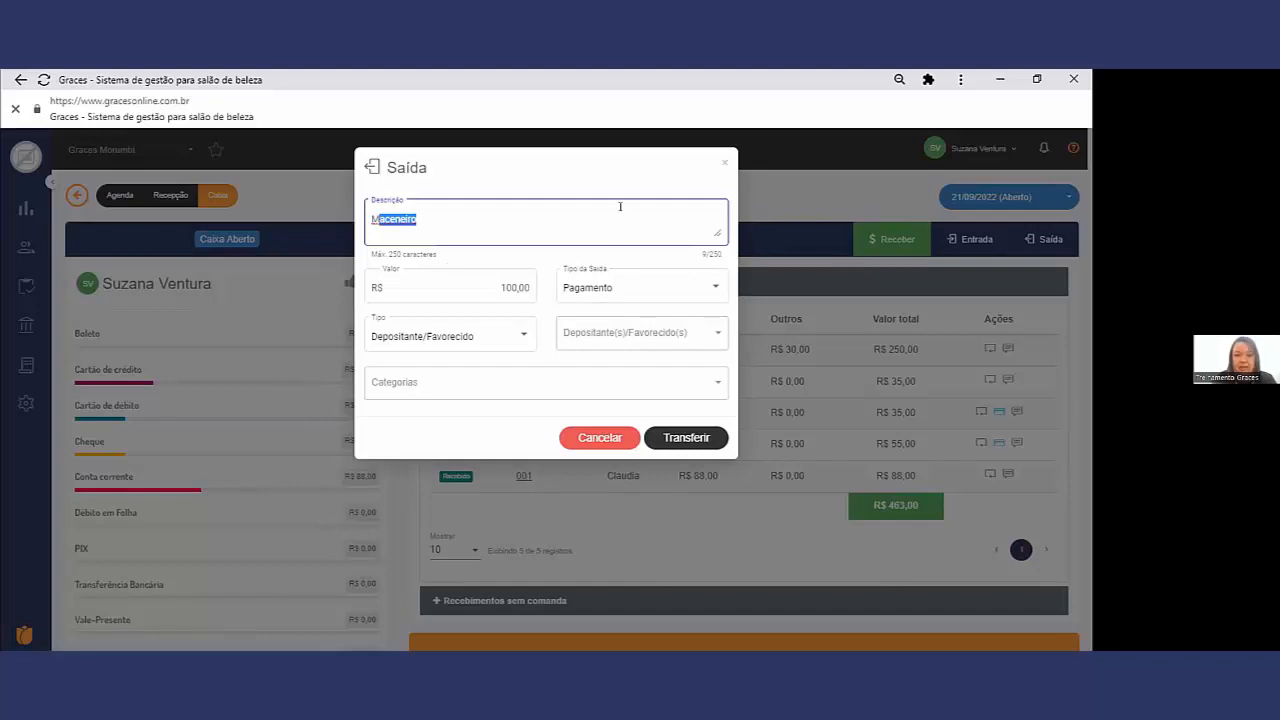
left_click(723, 156)
Step: Review the registered Fornecedores, then the list of Depositantes e Favorecidos
mouse_move(22, 322)
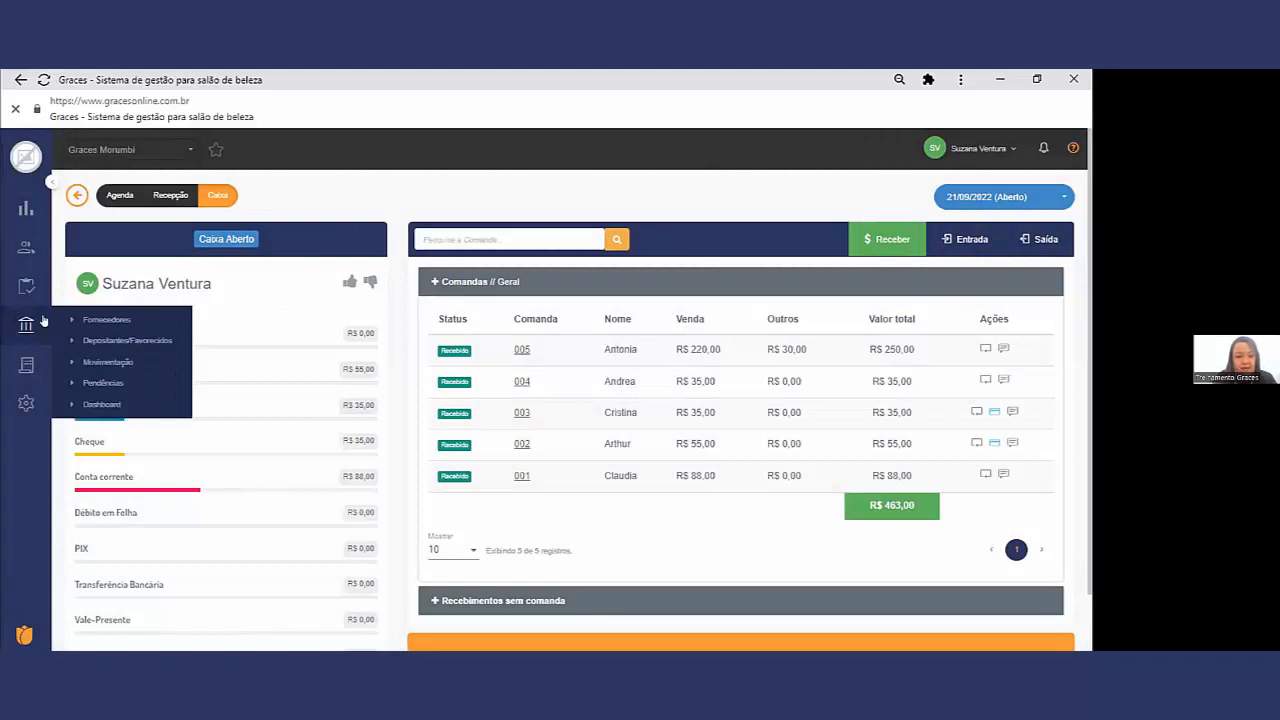
left_click(97, 319)
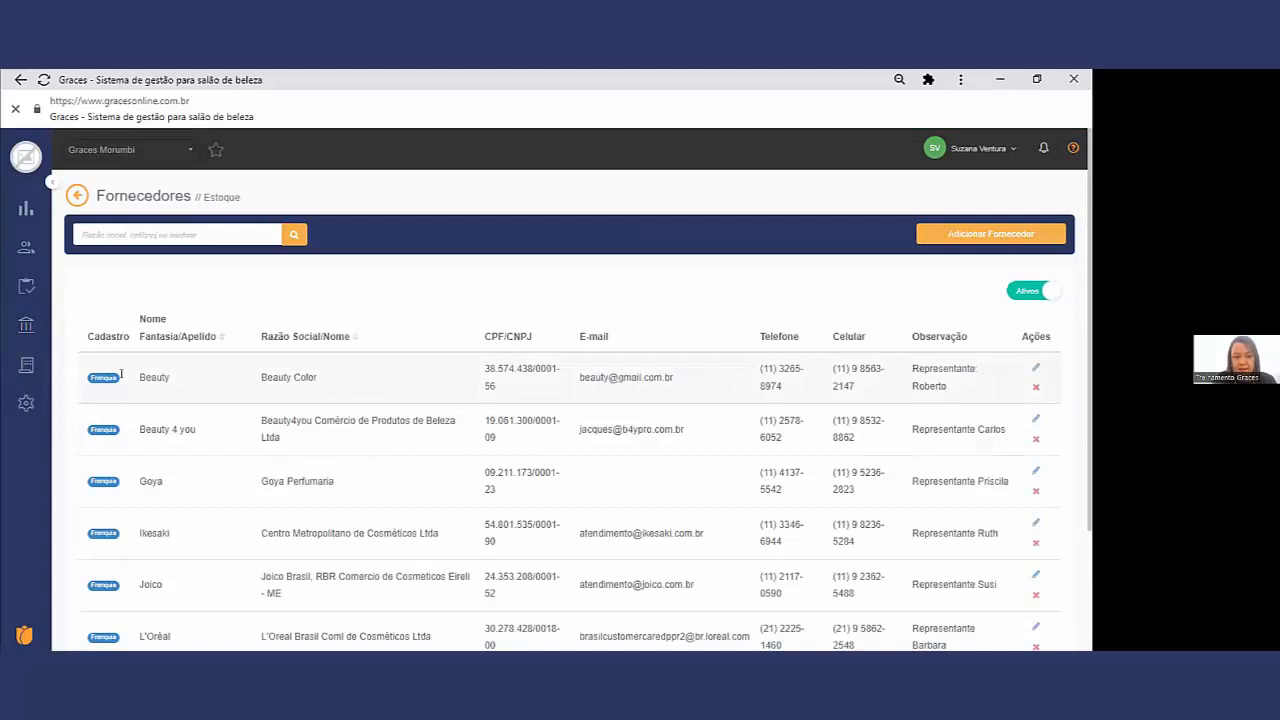
mouse_move(10, 320)
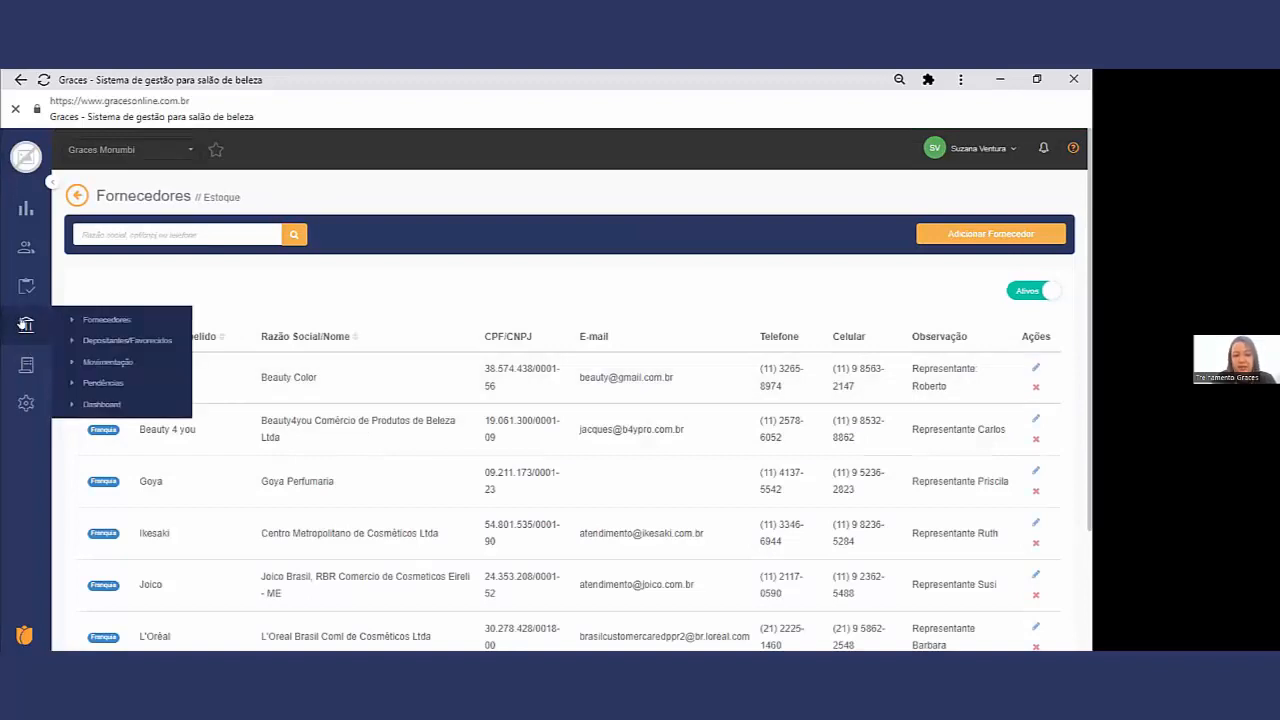
left_click(136, 346)
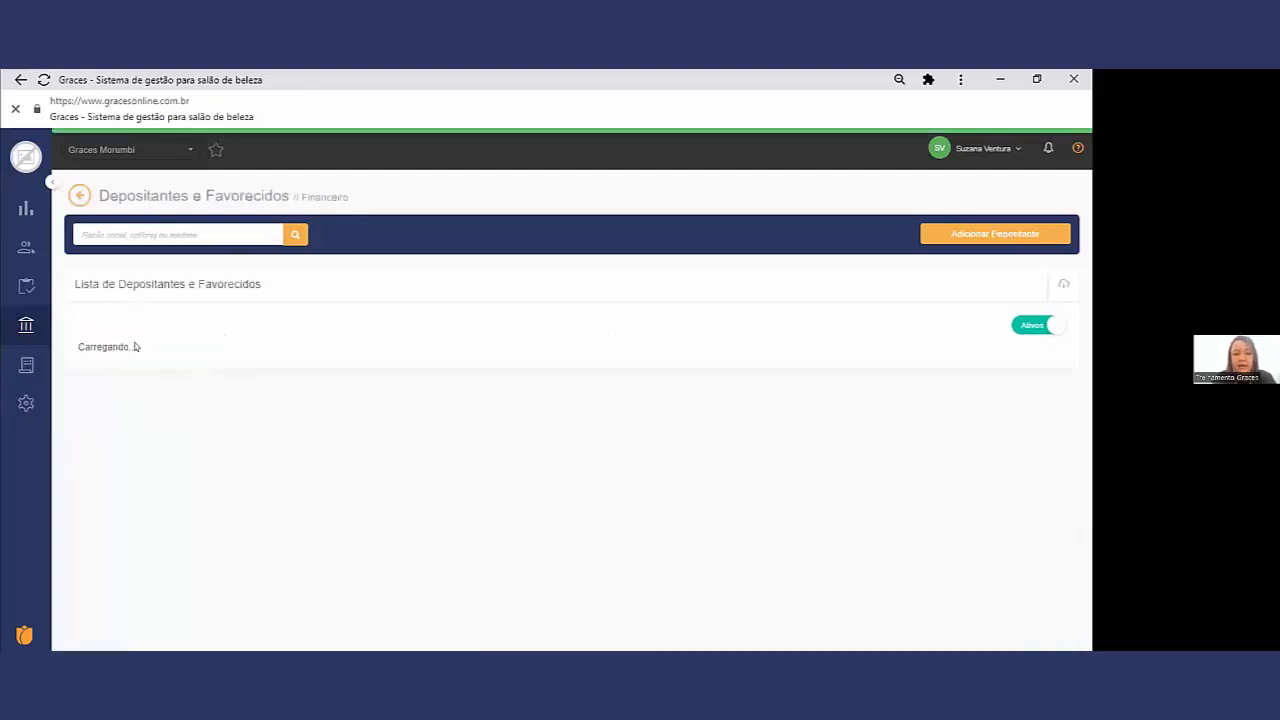
left_click_drag(149, 457, 69, 420)
left_click(110, 424)
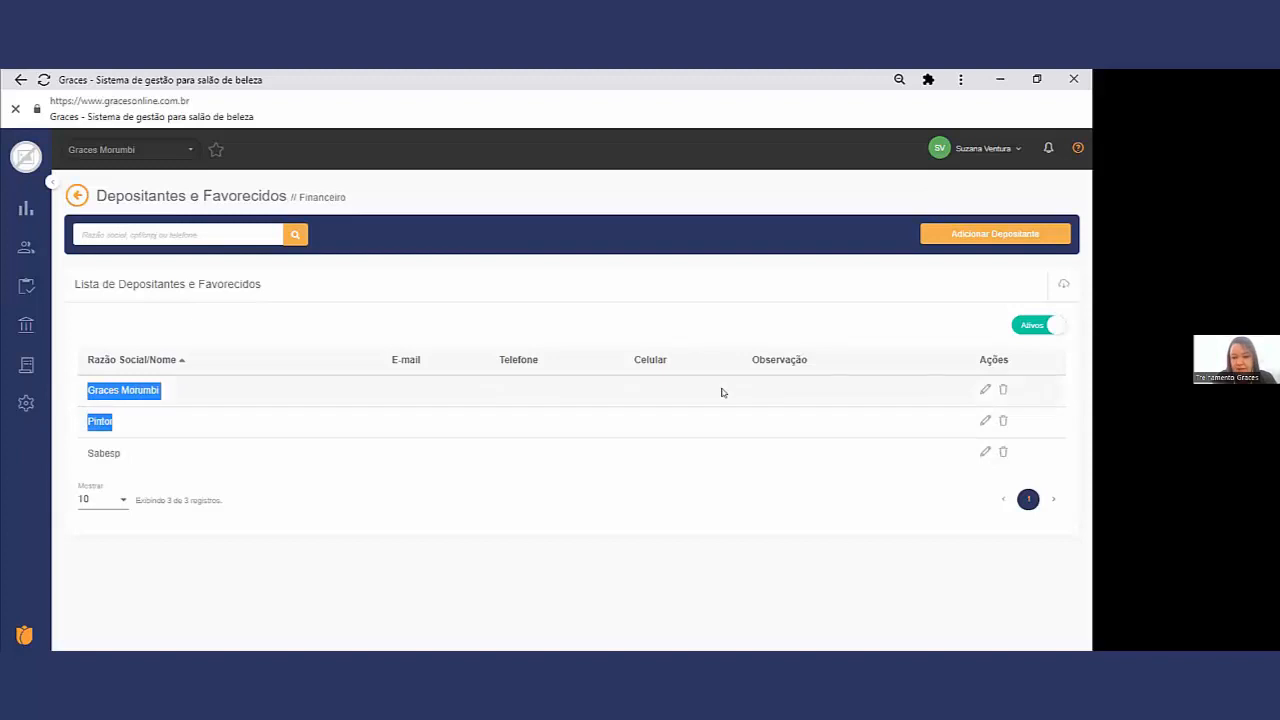
Step: Register Marceneiro as a new active Depositante/Favorecido and save the record
left_click(989, 234)
left_click(380, 204)
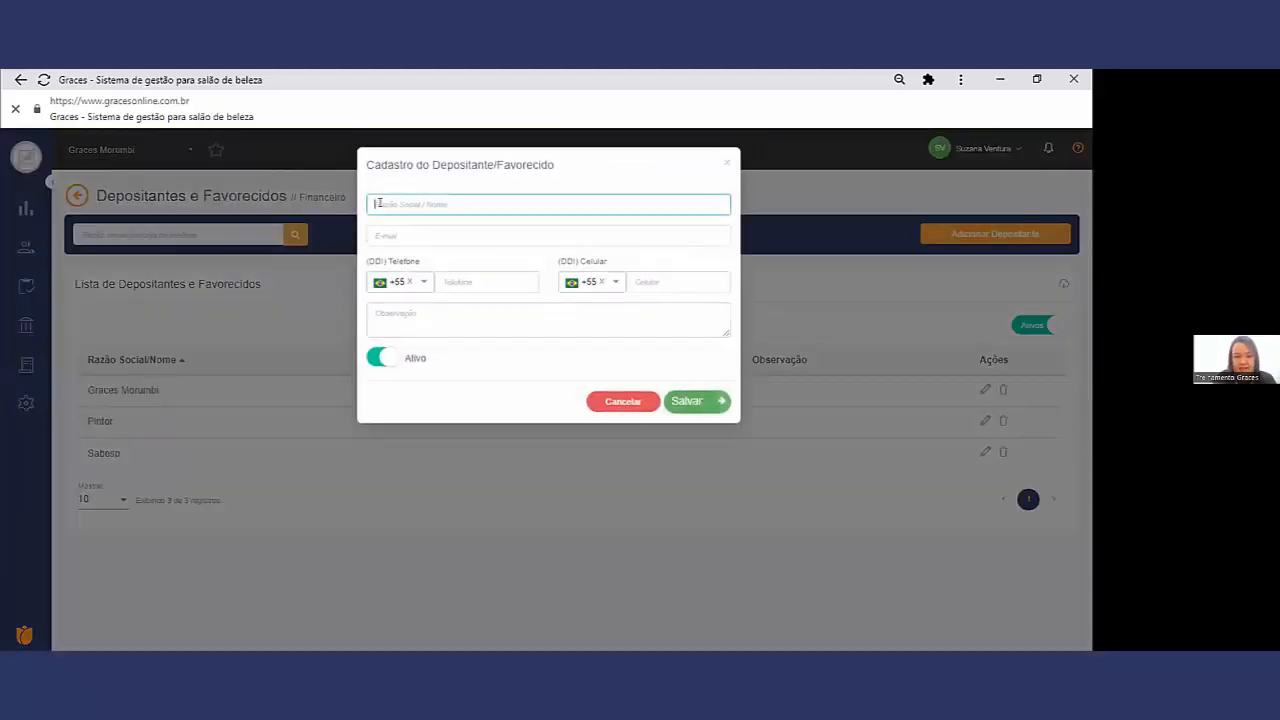
type("Nacene")
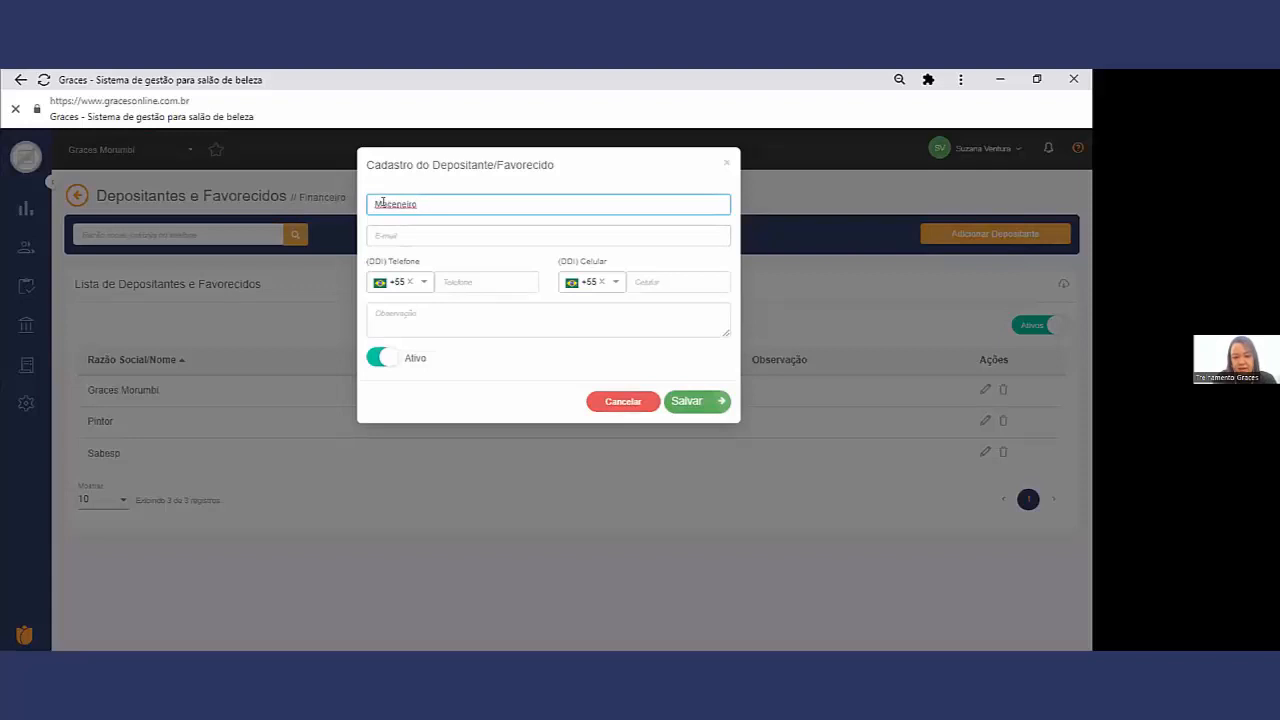
left_click(384, 204)
type("r")
left_click(381, 359)
left_click(381, 359)
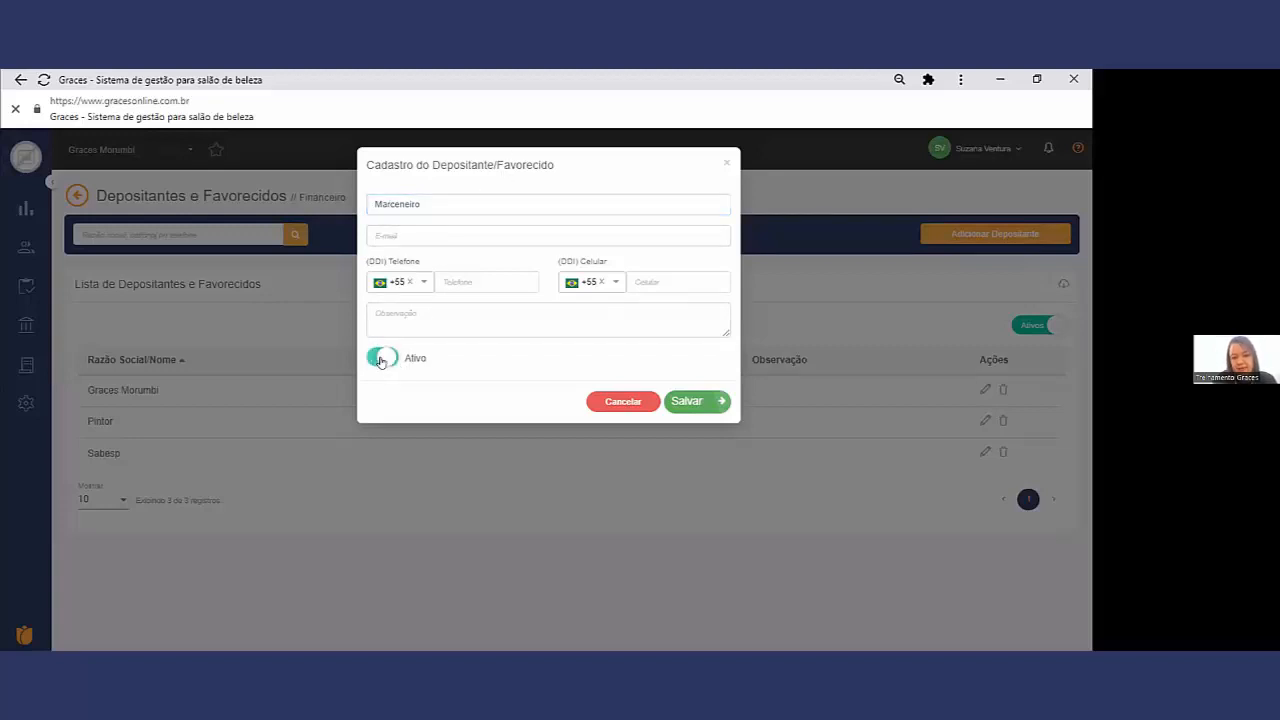
left_click(687, 397)
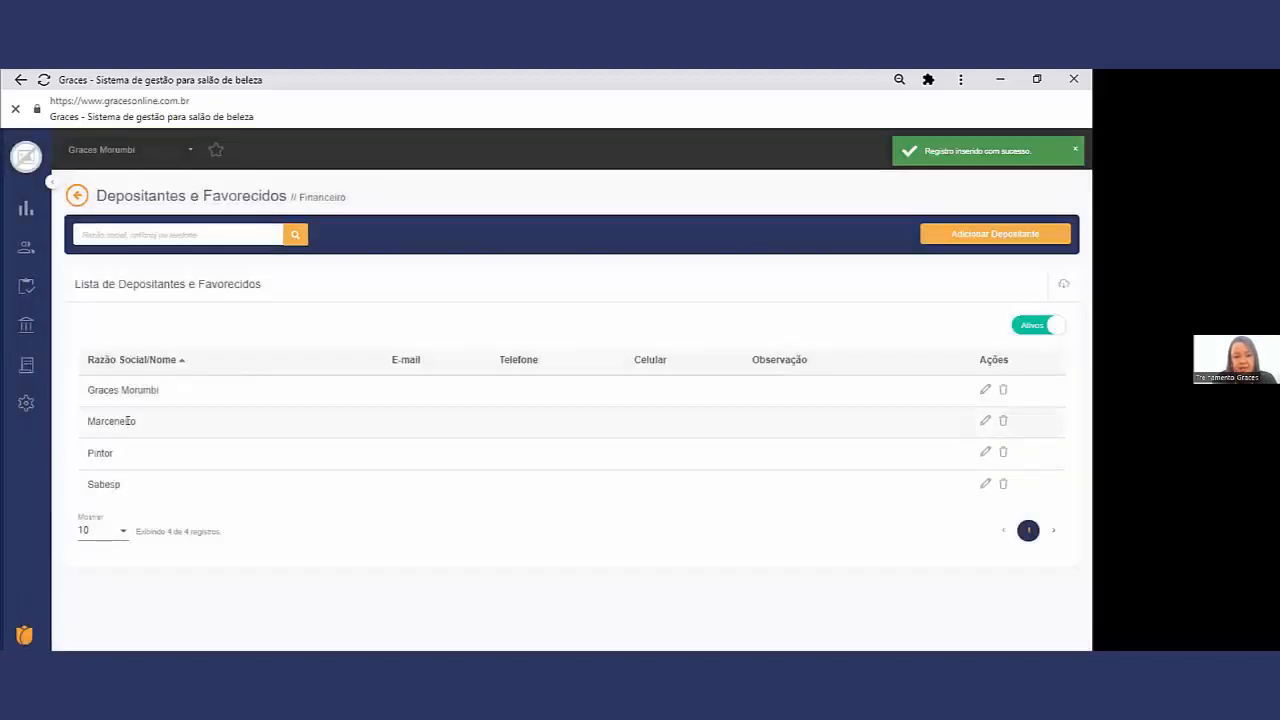
Step: Start a new Saída in the Caixa with the description Marceneiro and a value of R$ 100,00
mouse_move(24, 285)
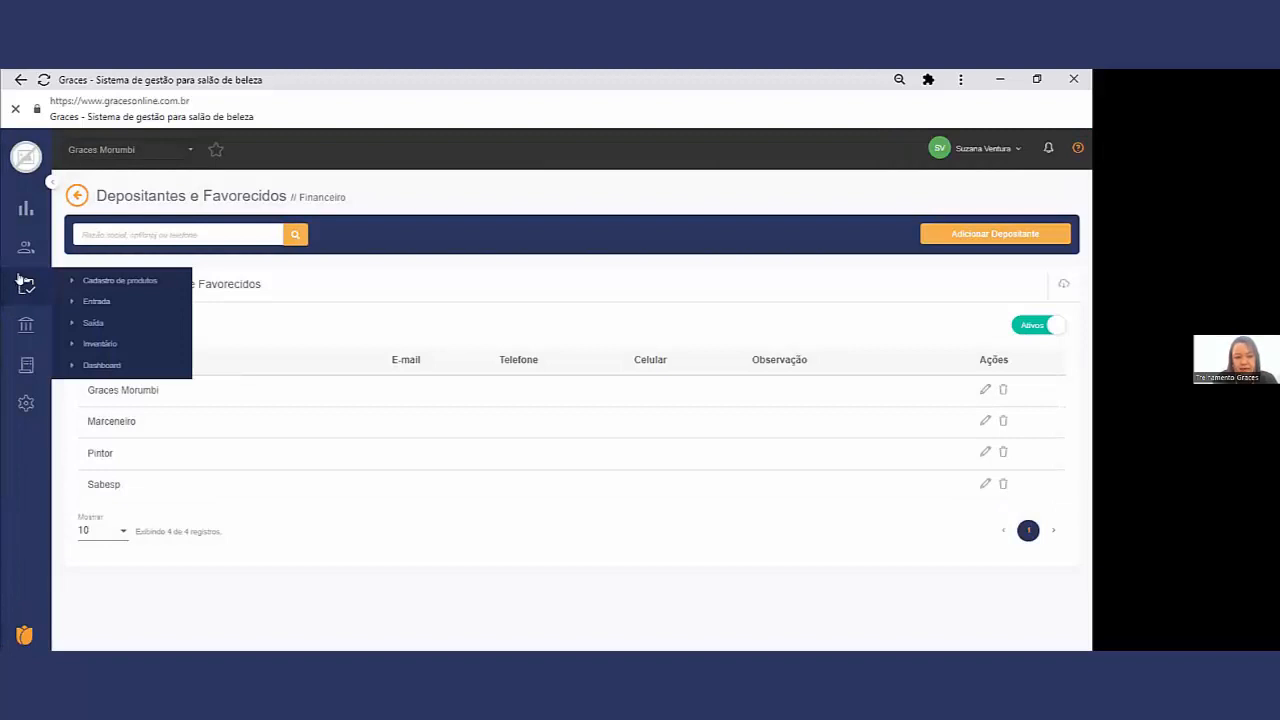
mouse_move(25, 247)
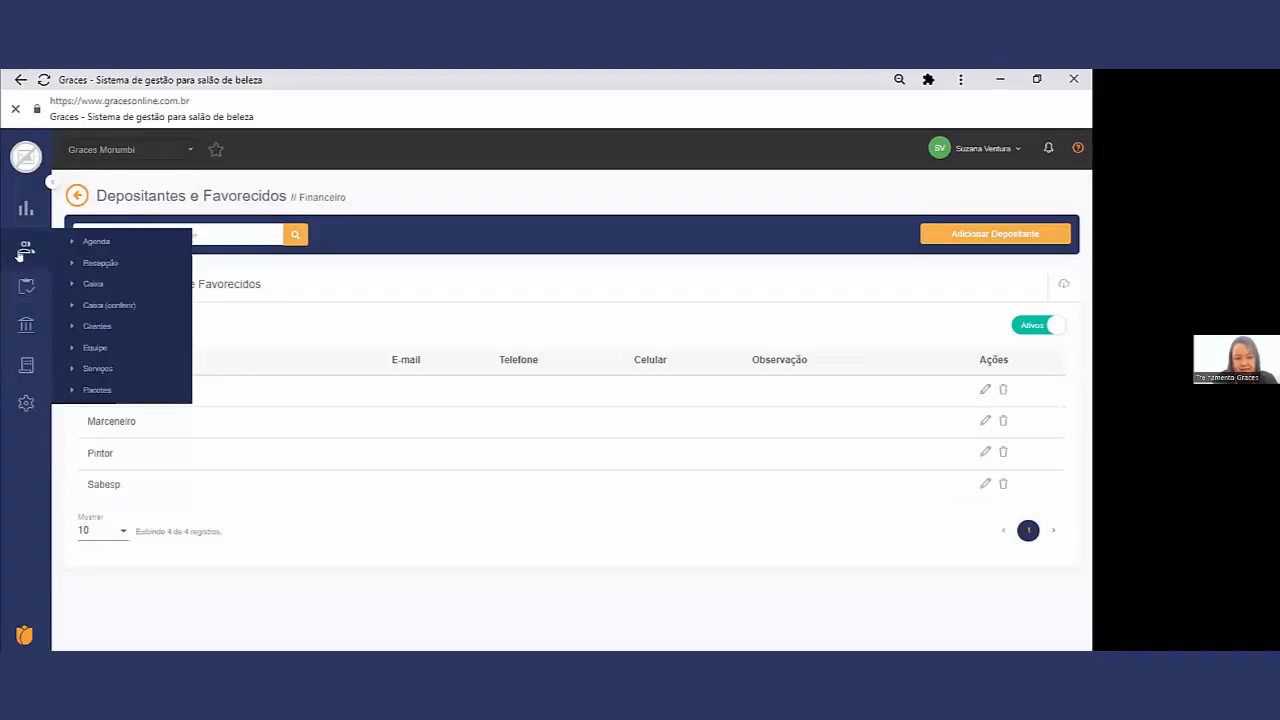
left_click(100, 283)
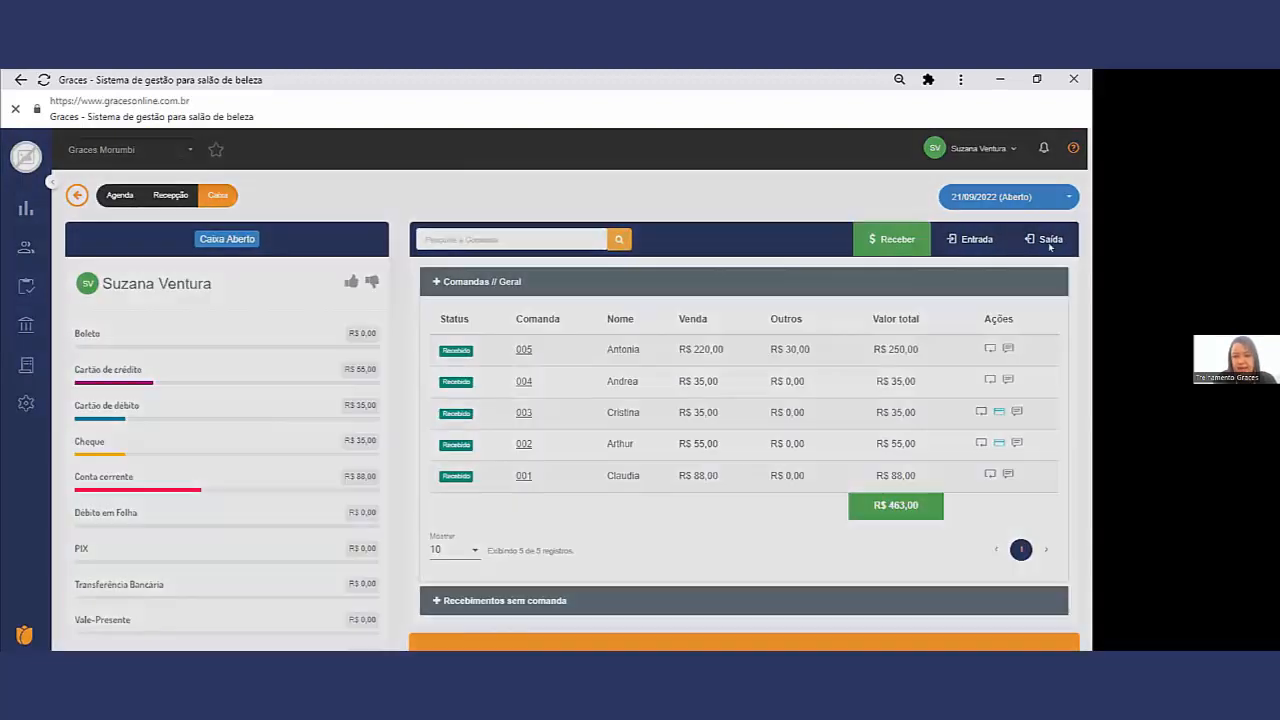
left_click(1050, 240)
left_click(393, 231)
type("Marceneiro")
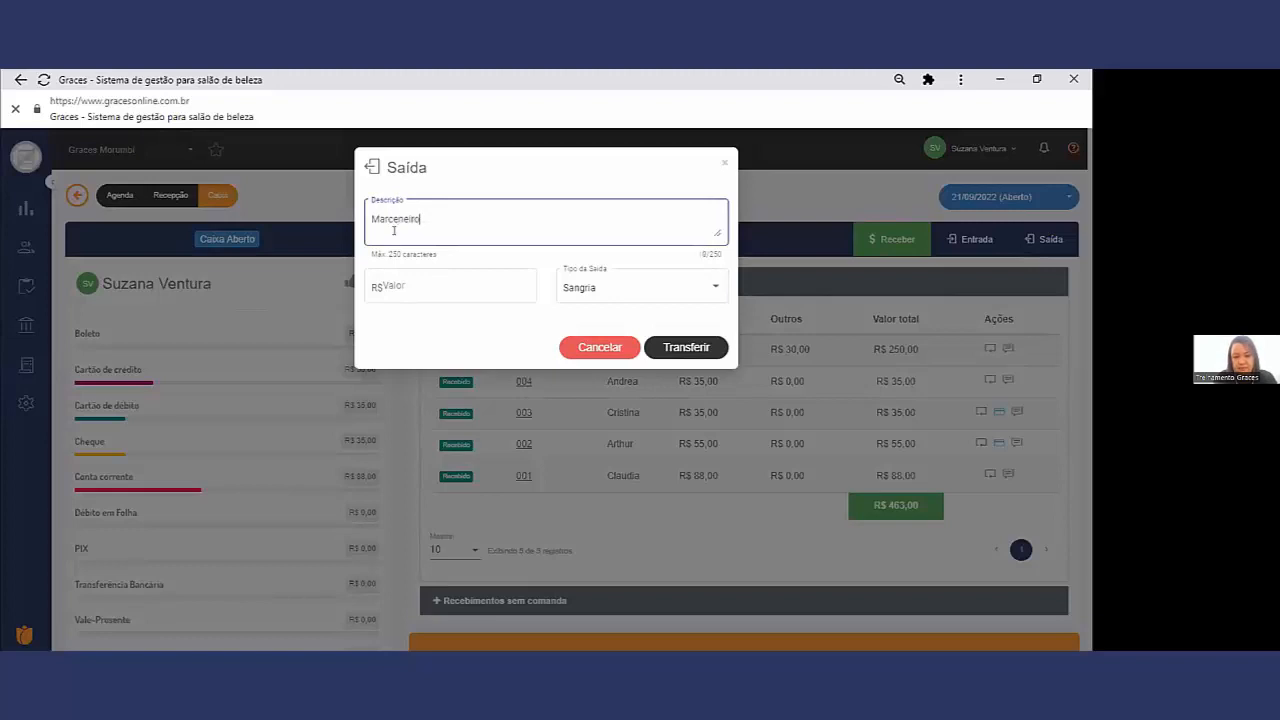
left_click(417, 294)
type("100,00")
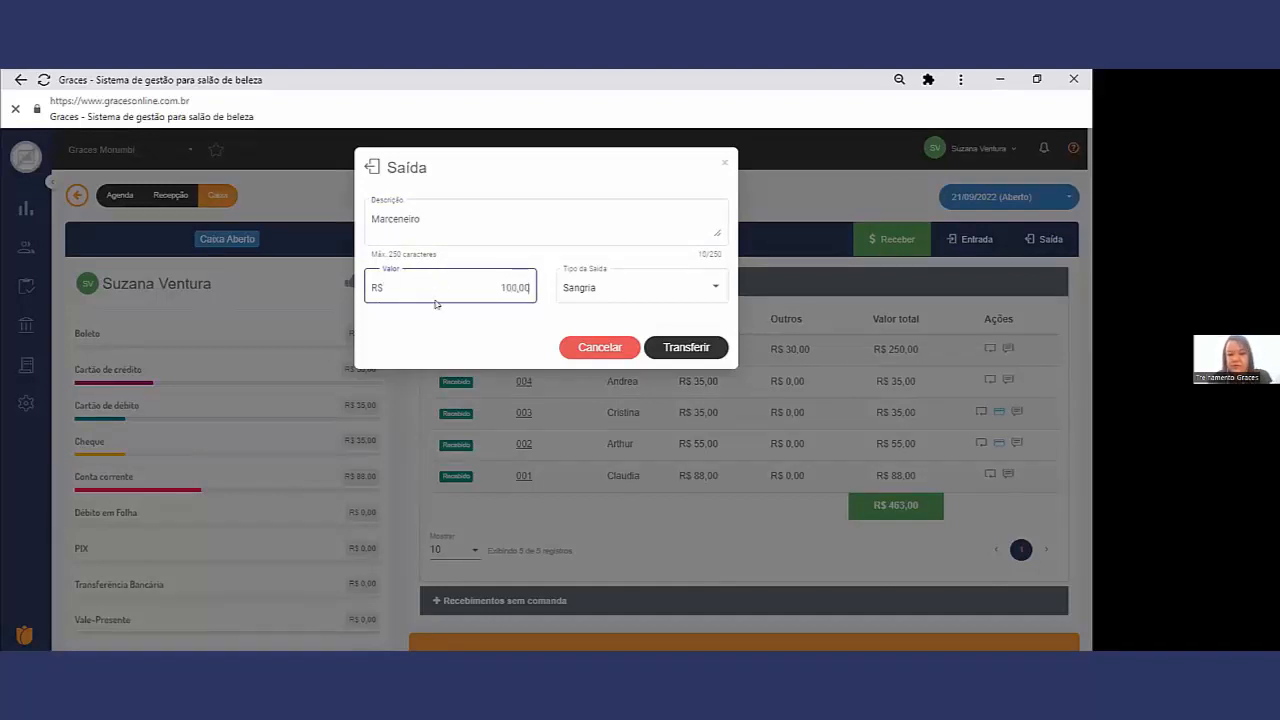
Step: Set the Saída to Pagamento, with the type Depositante/Favorecido and the category Administrativas
left_click(636, 282)
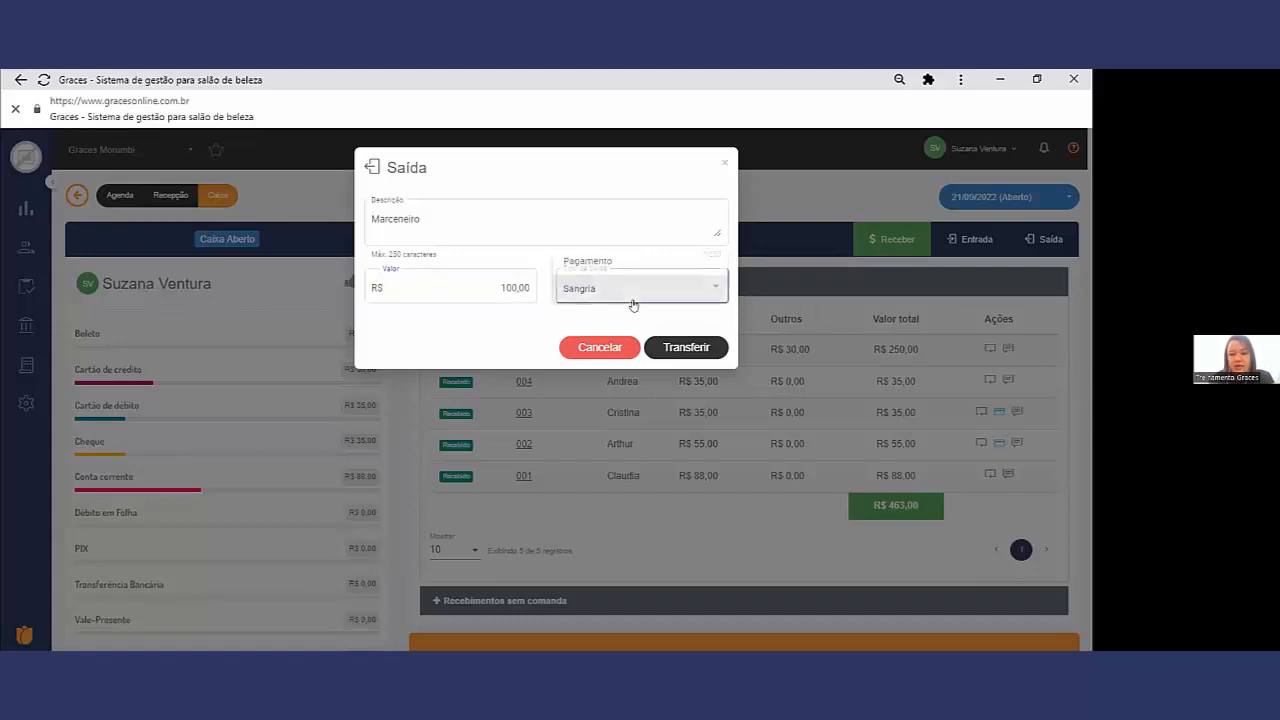
left_click(643, 264)
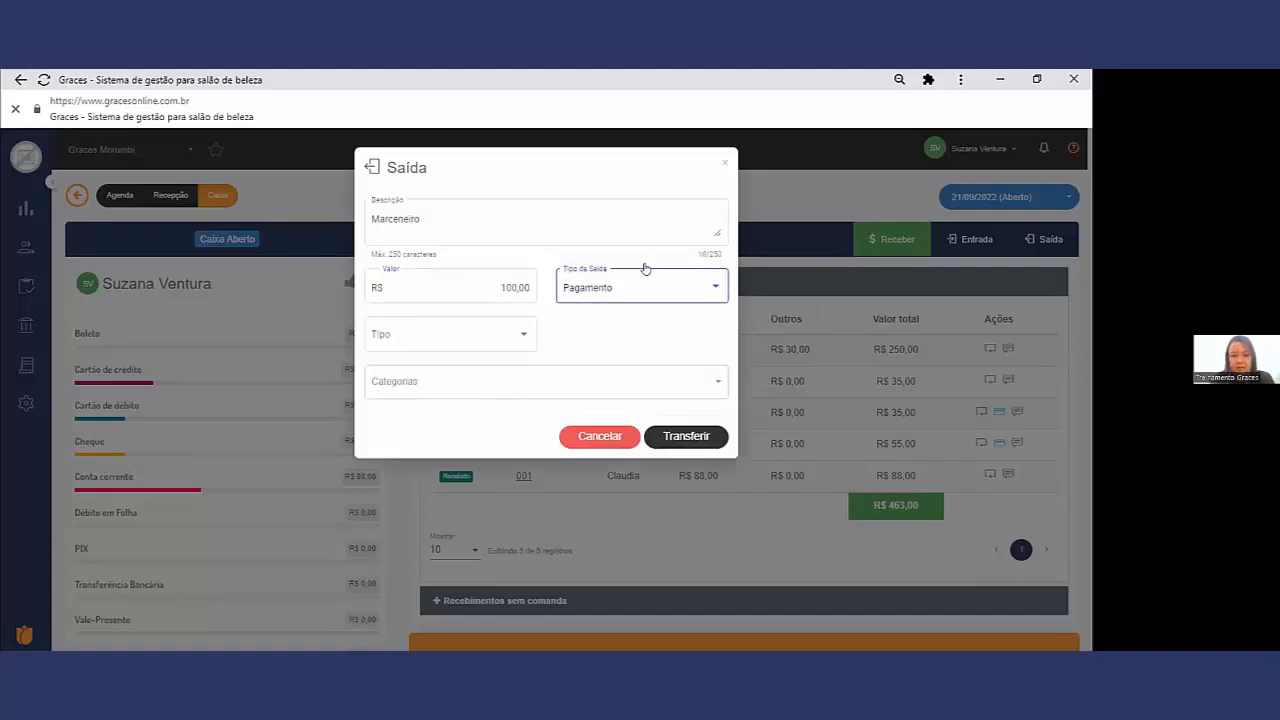
left_click(491, 340)
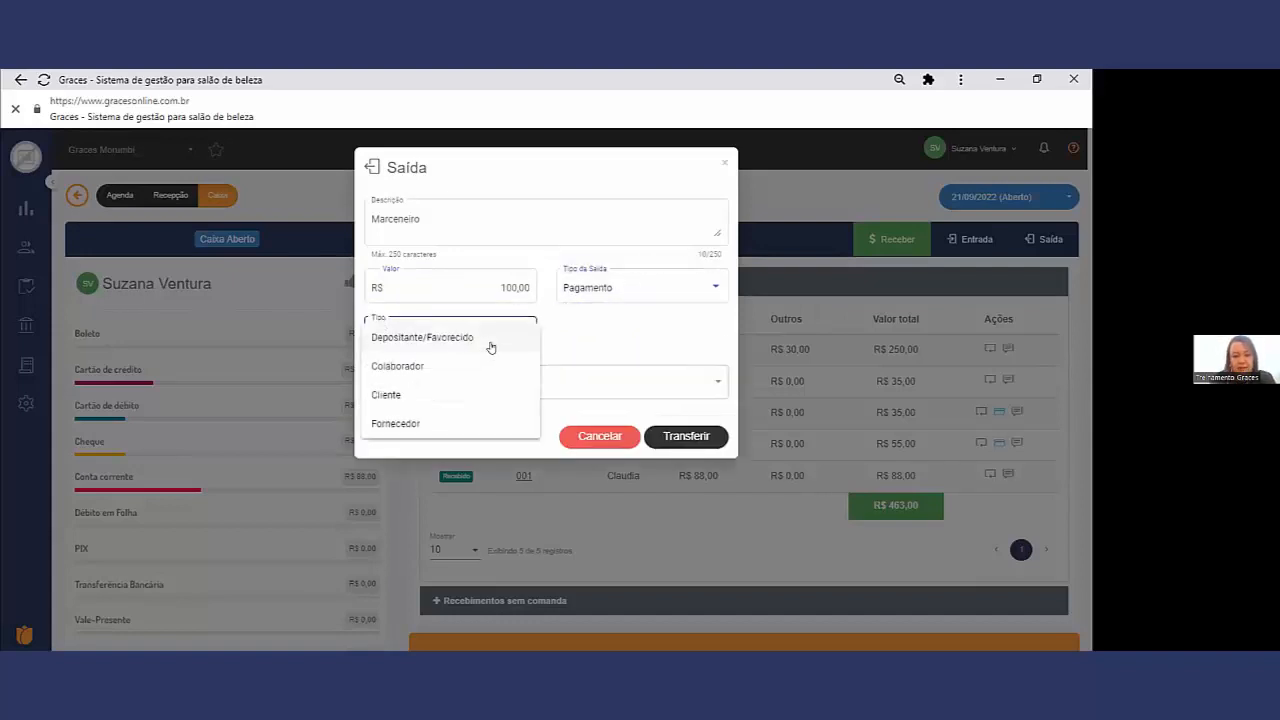
left_click(481, 341)
left_click(493, 382)
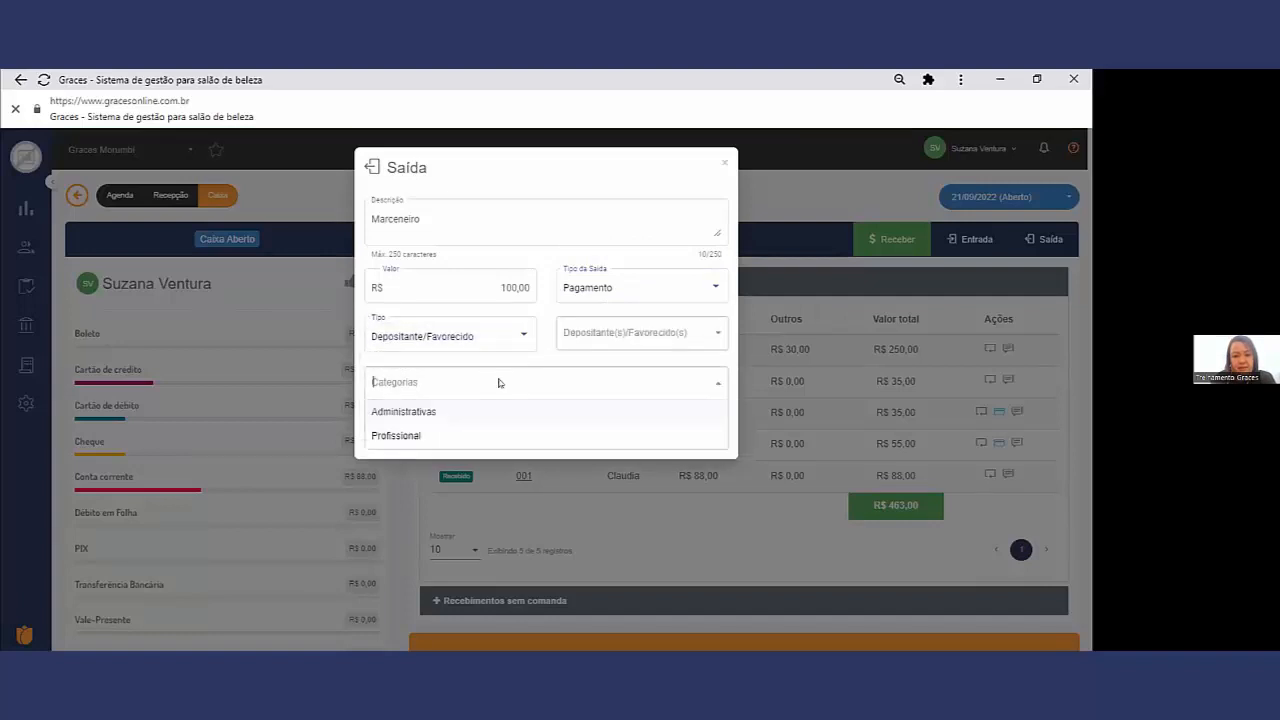
left_click(446, 410)
Step: Choose Marceneiro as the payment's Depositante/Favorecido and transfer the Saída
left_click(684, 436)
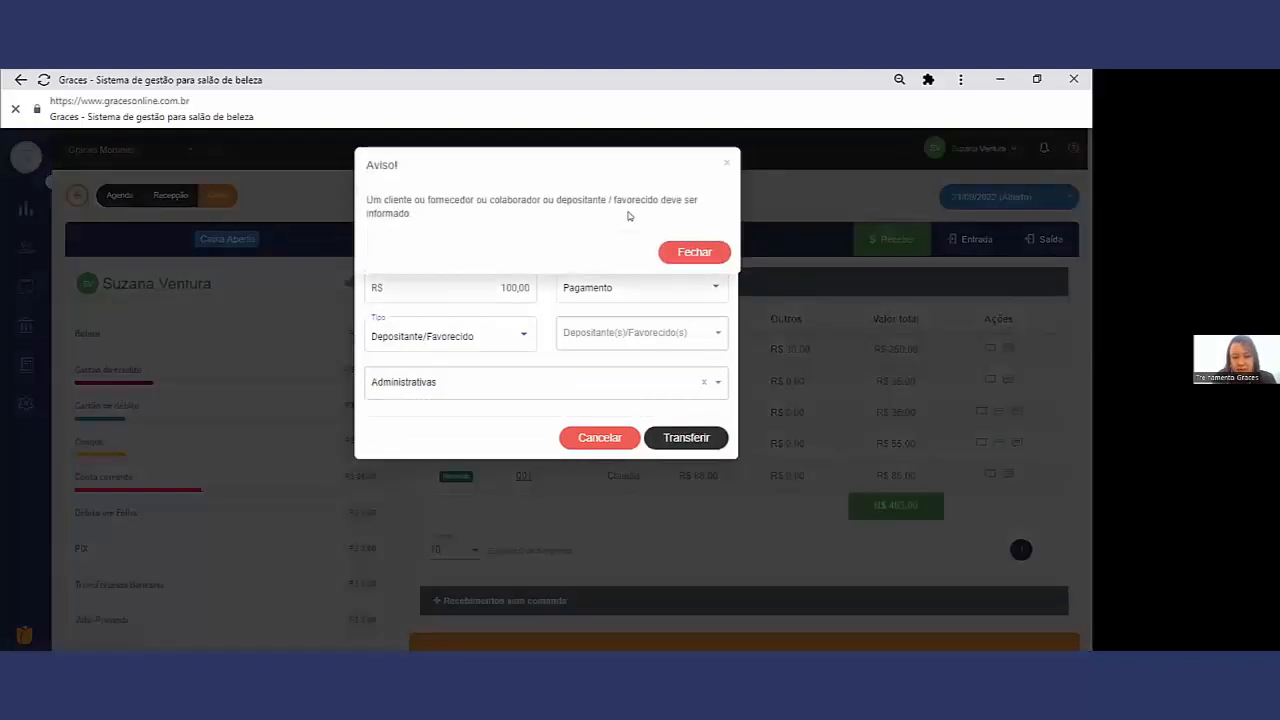
left_click(697, 252)
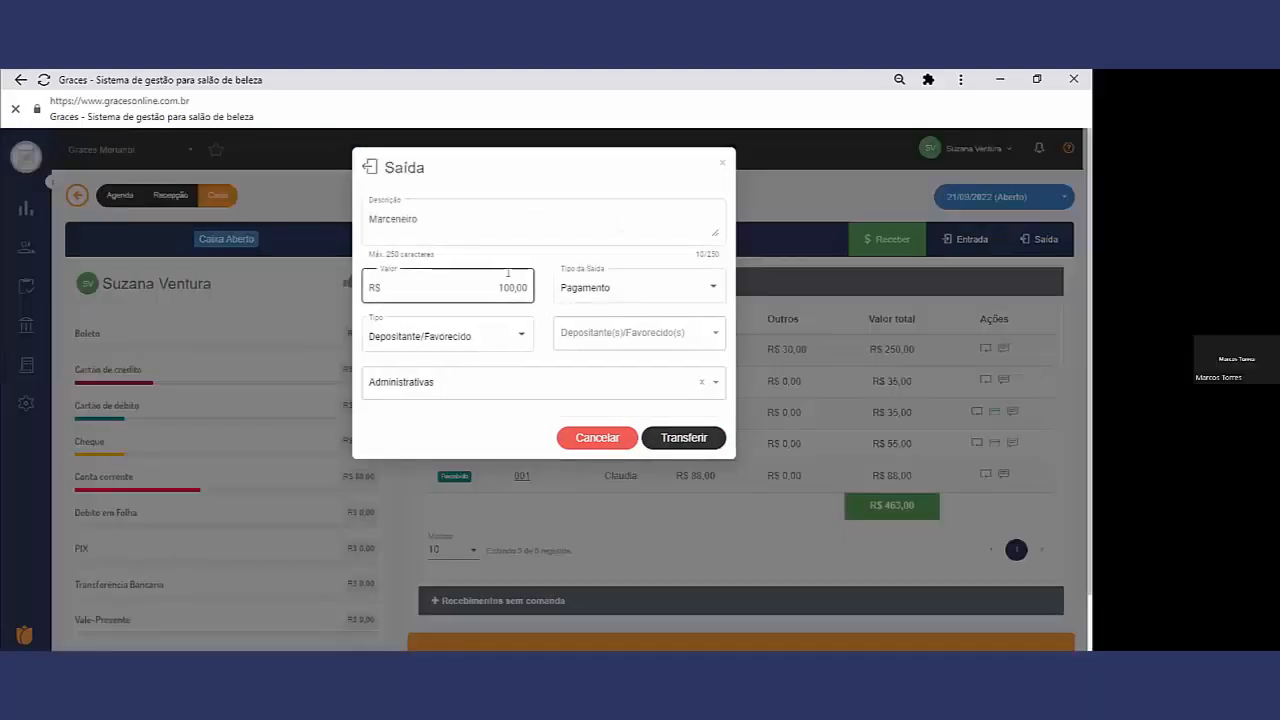
left_click(630, 333)
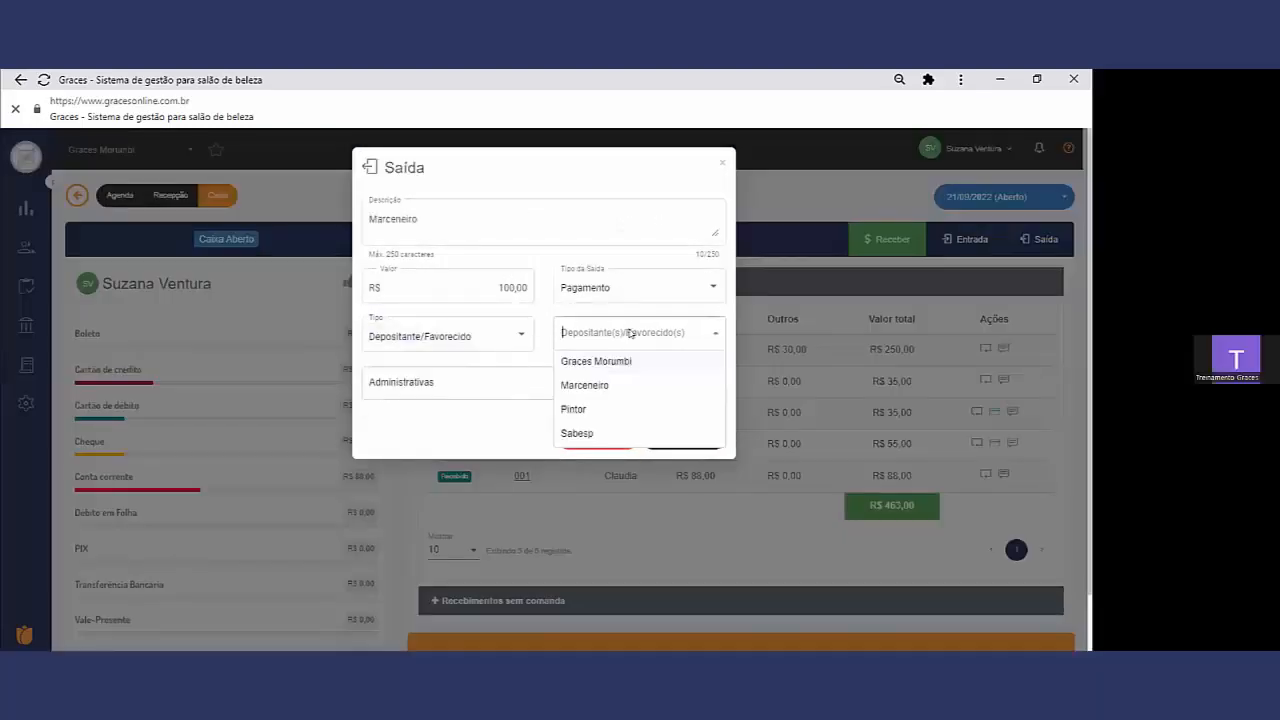
left_click(609, 388)
left_click(680, 437)
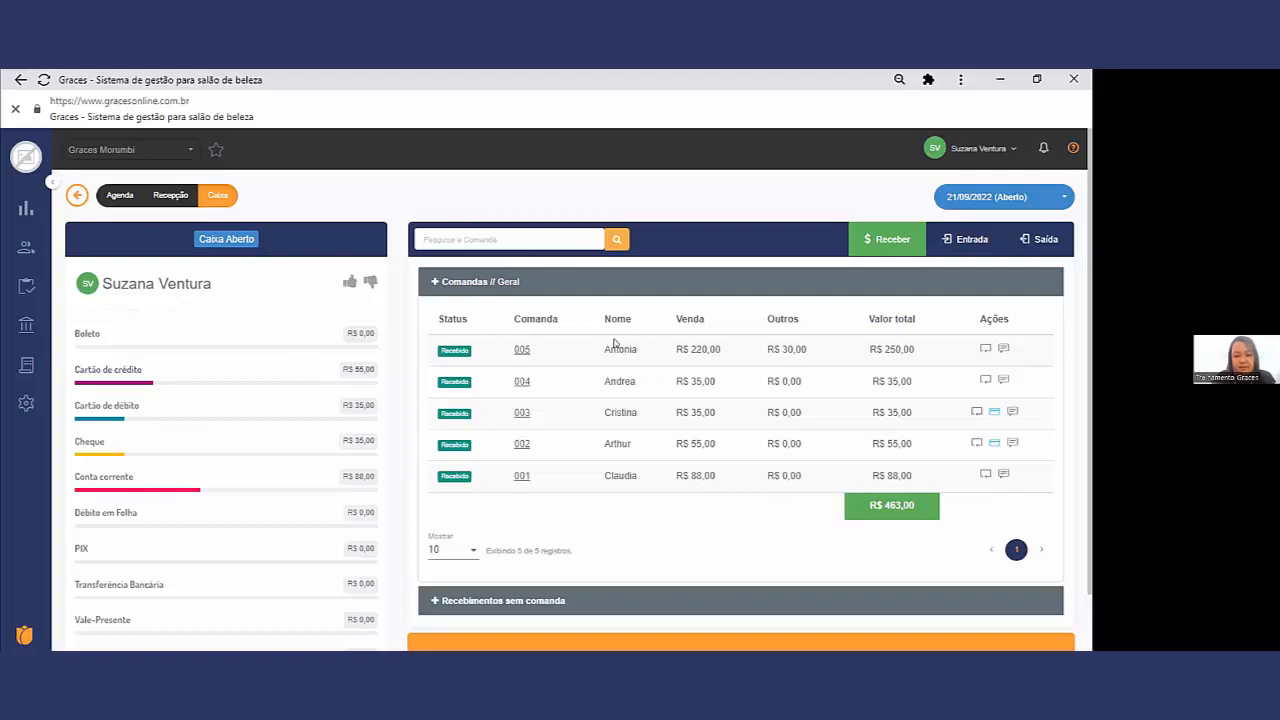
Step: Review the payment-method totals in the Caixa, then check the Dinheiro balance in Caixa (conferir)
scroll(630, 380, "down", 1)
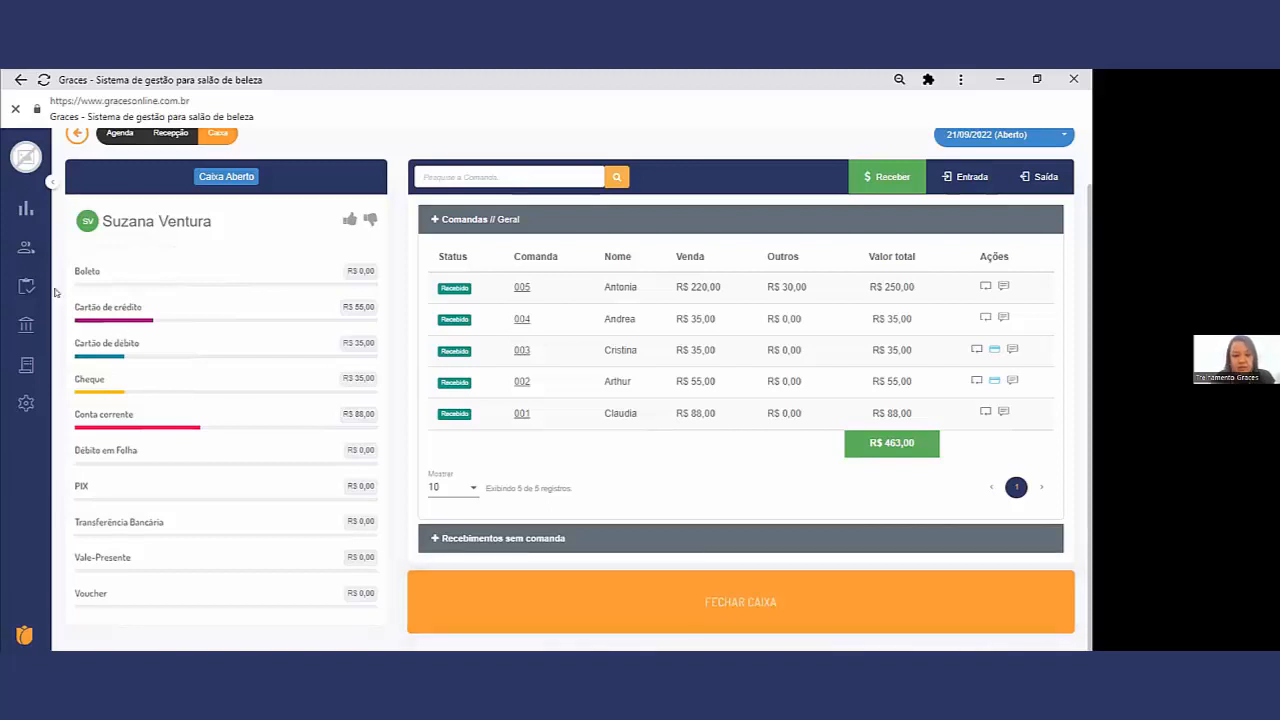
mouse_move(26, 249)
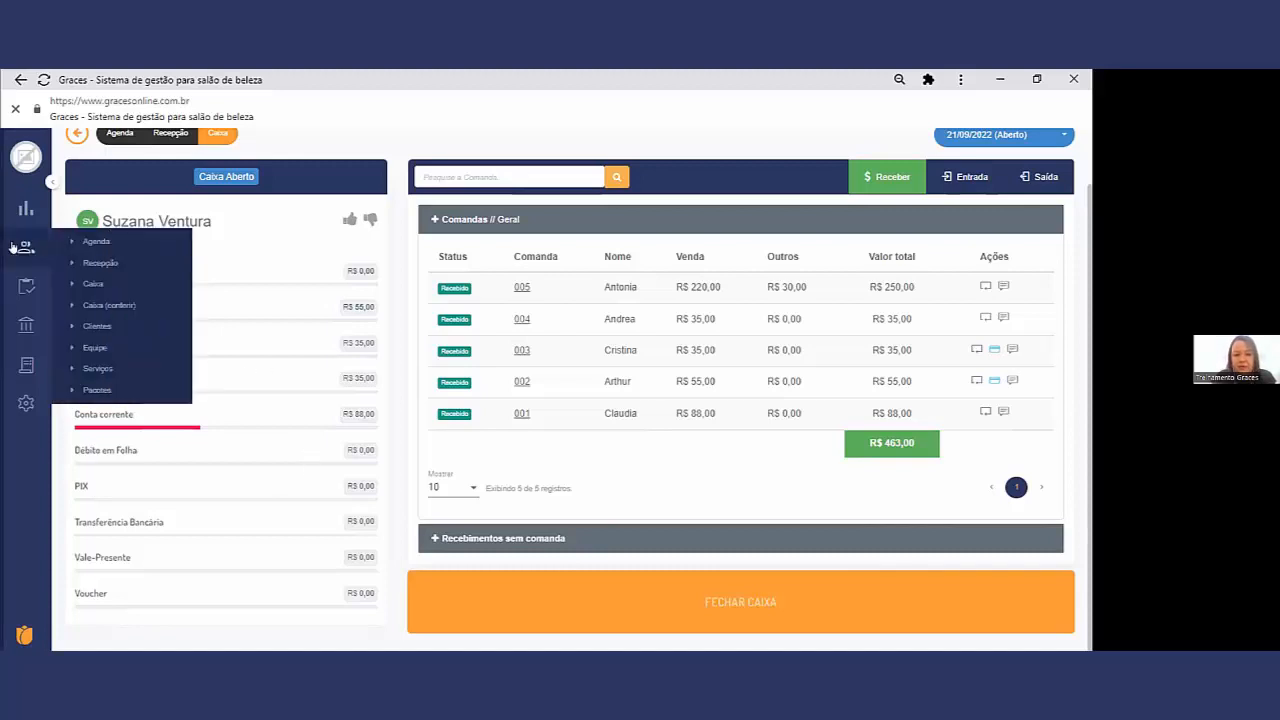
mouse_move(26, 286)
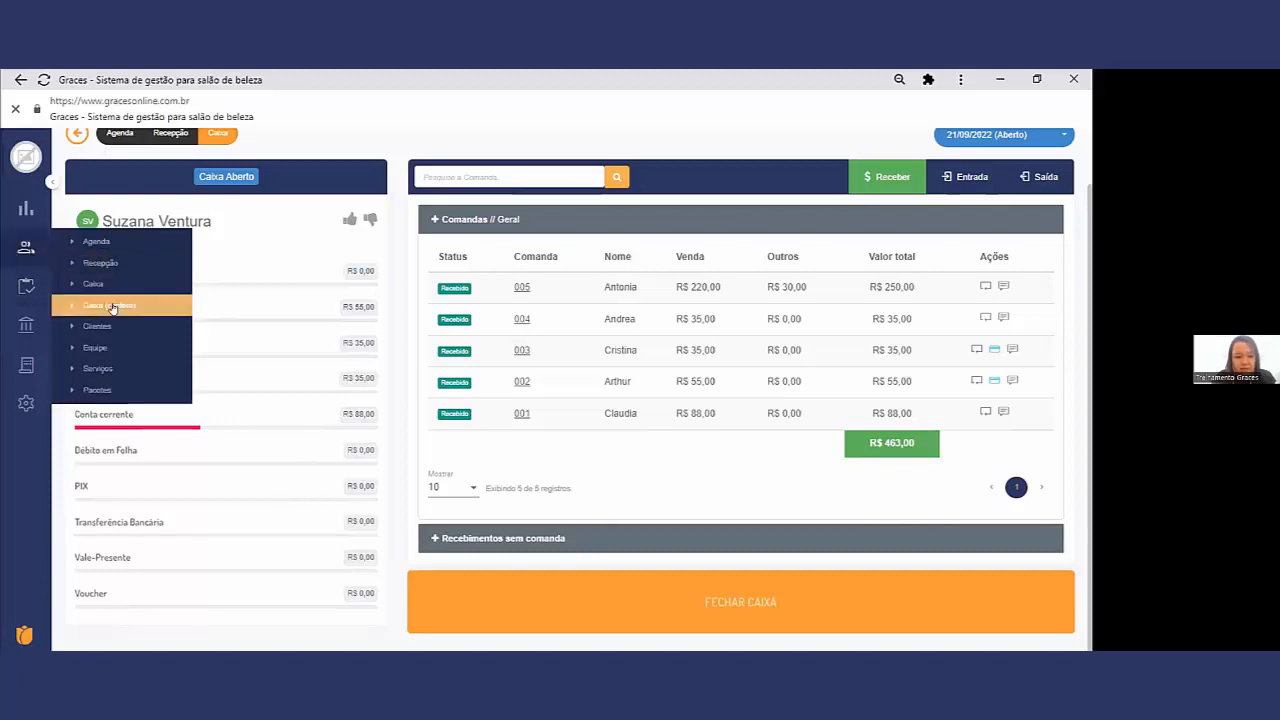
left_click(110, 304)
scroll(270, 426, "down", 3)
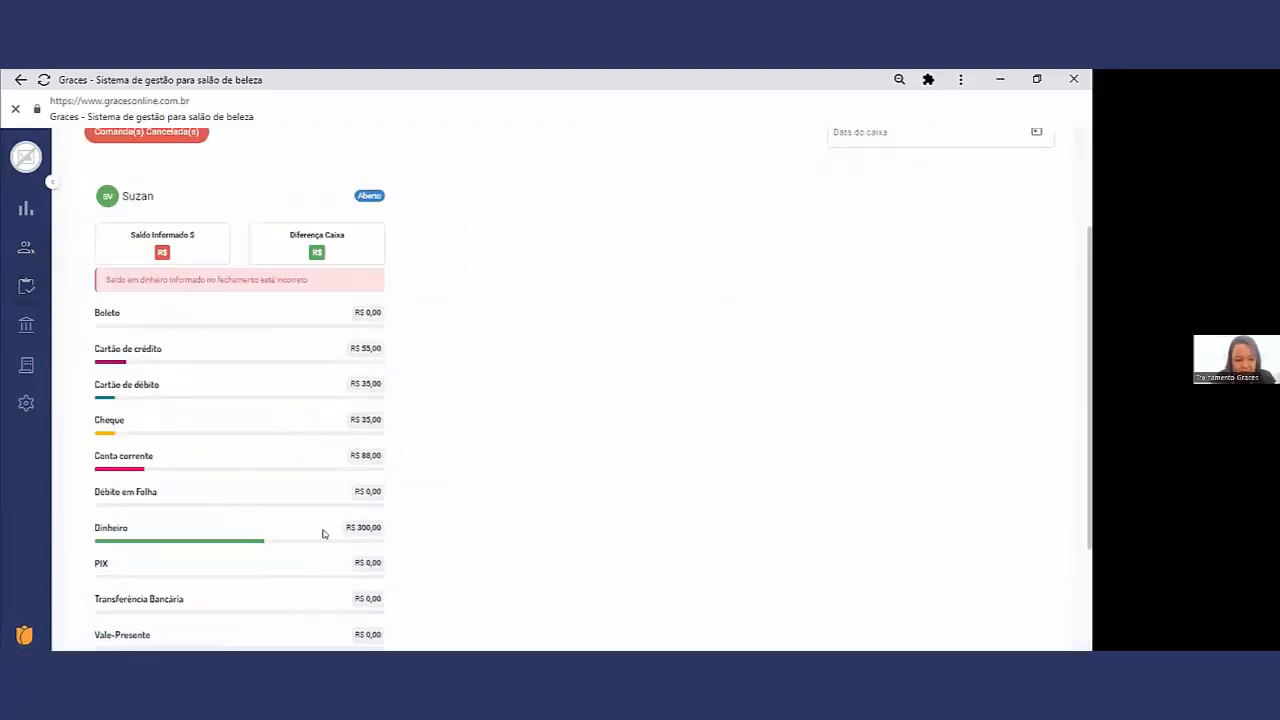
Step: Return to the Caixa and close it with a Saldo em dinheiro of R$ 300,00
mouse_move(26, 247)
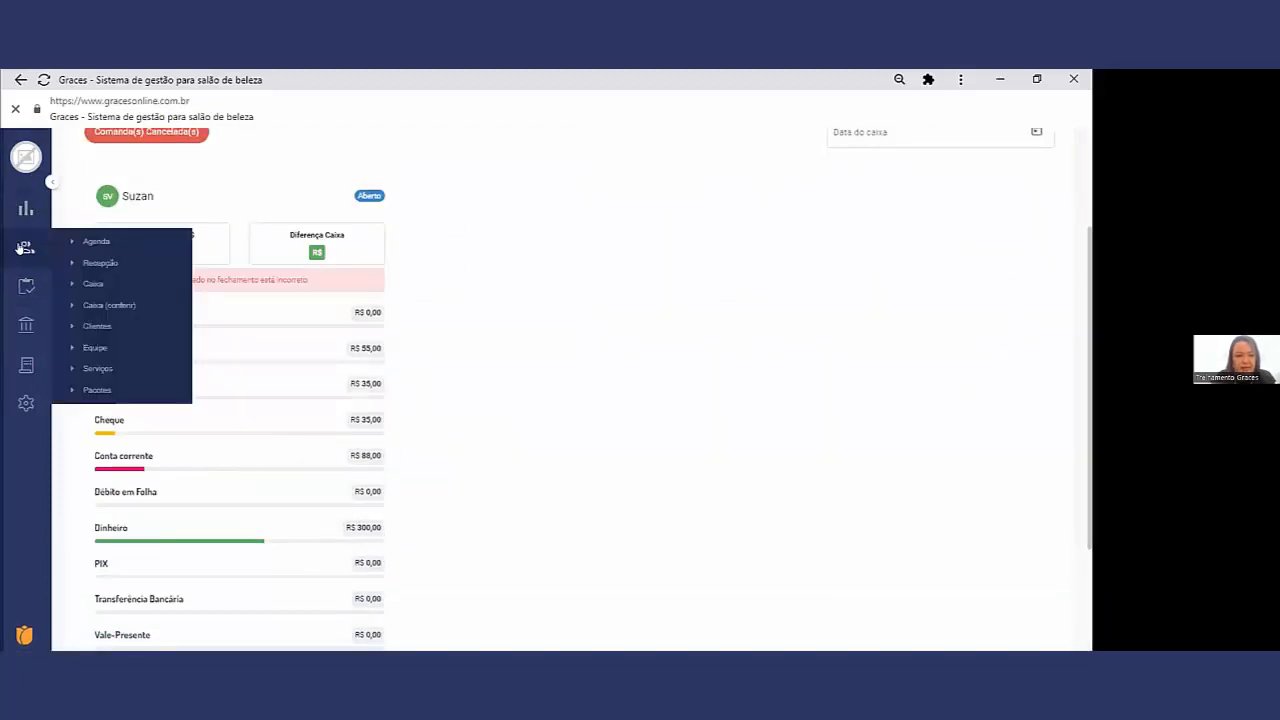
left_click(105, 283)
scroll(794, 526, "down", 1)
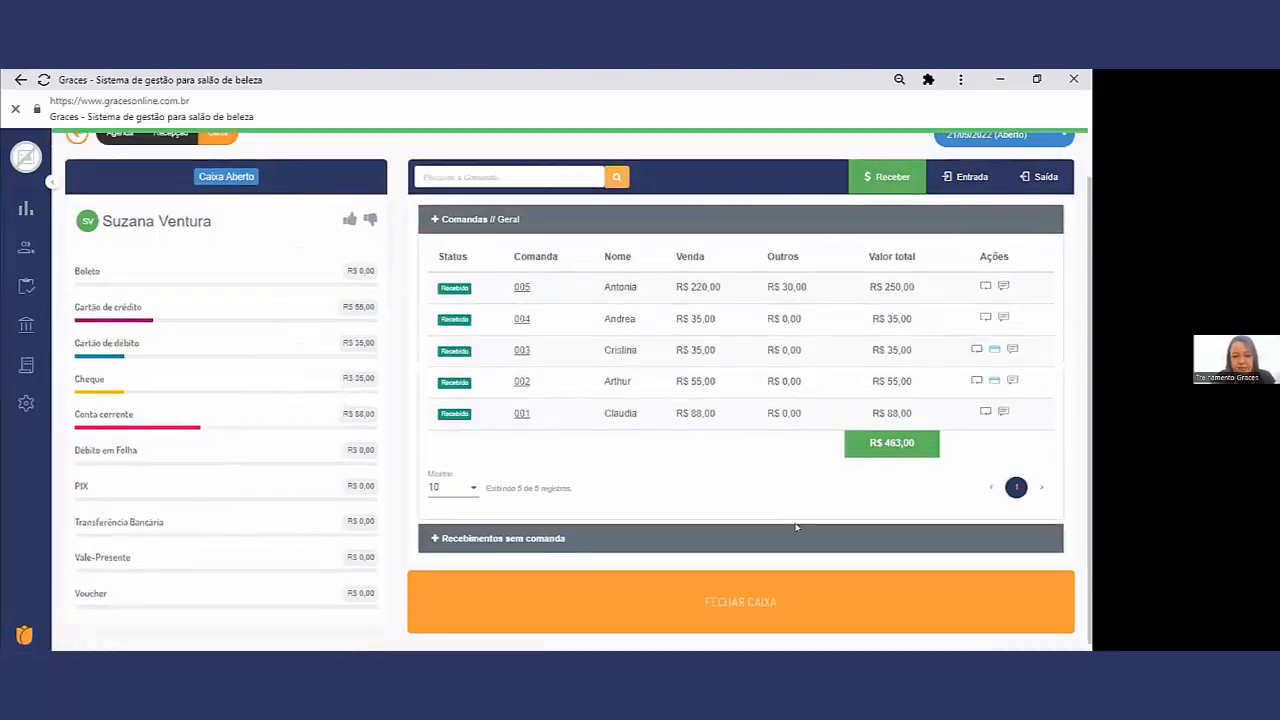
left_click(766, 605)
left_click(438, 218)
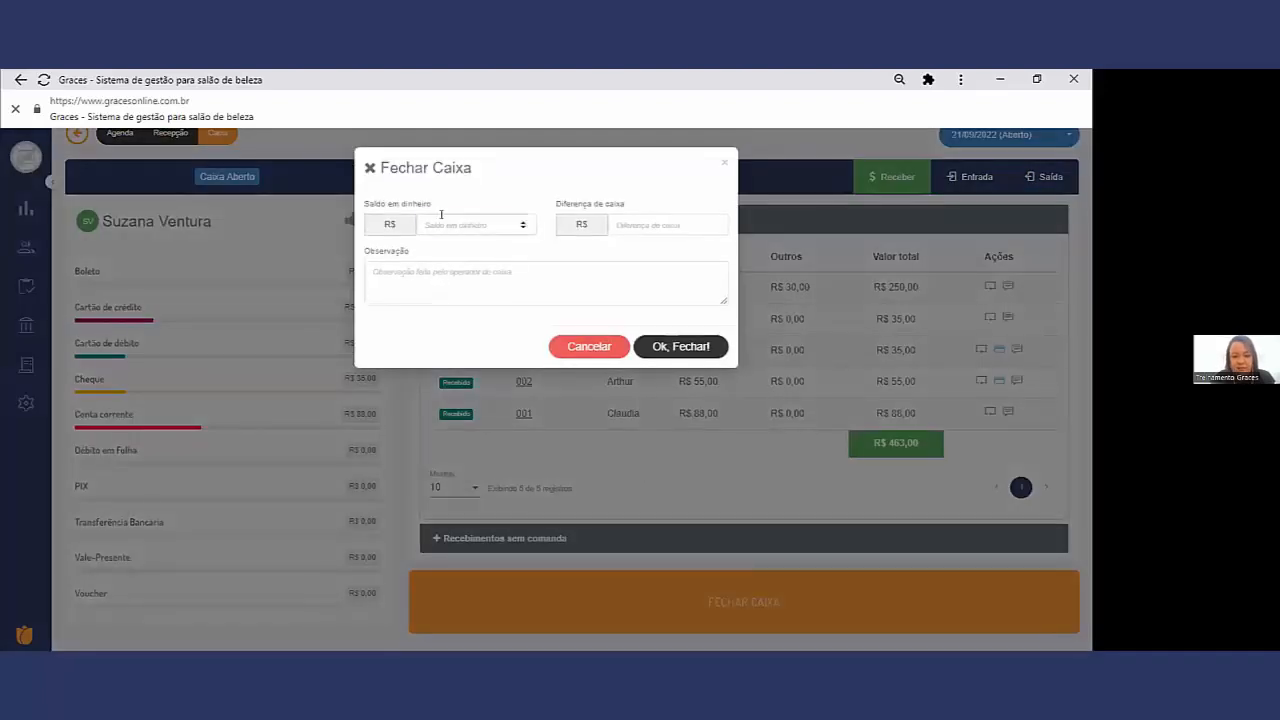
type("300")
left_click(712, 346)
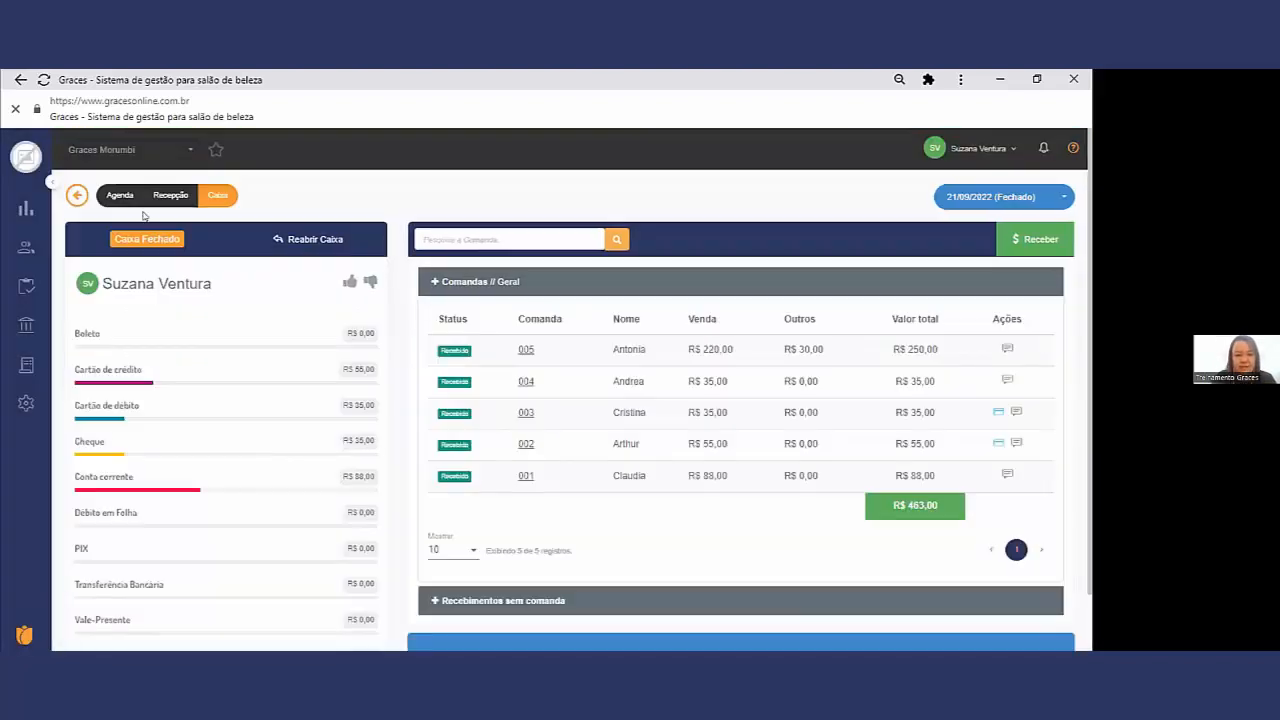
Step: Review the Contas a Pagar in the financial Movimentação, check the next competência available for import, and close the import window without importing
mouse_move(30, 287)
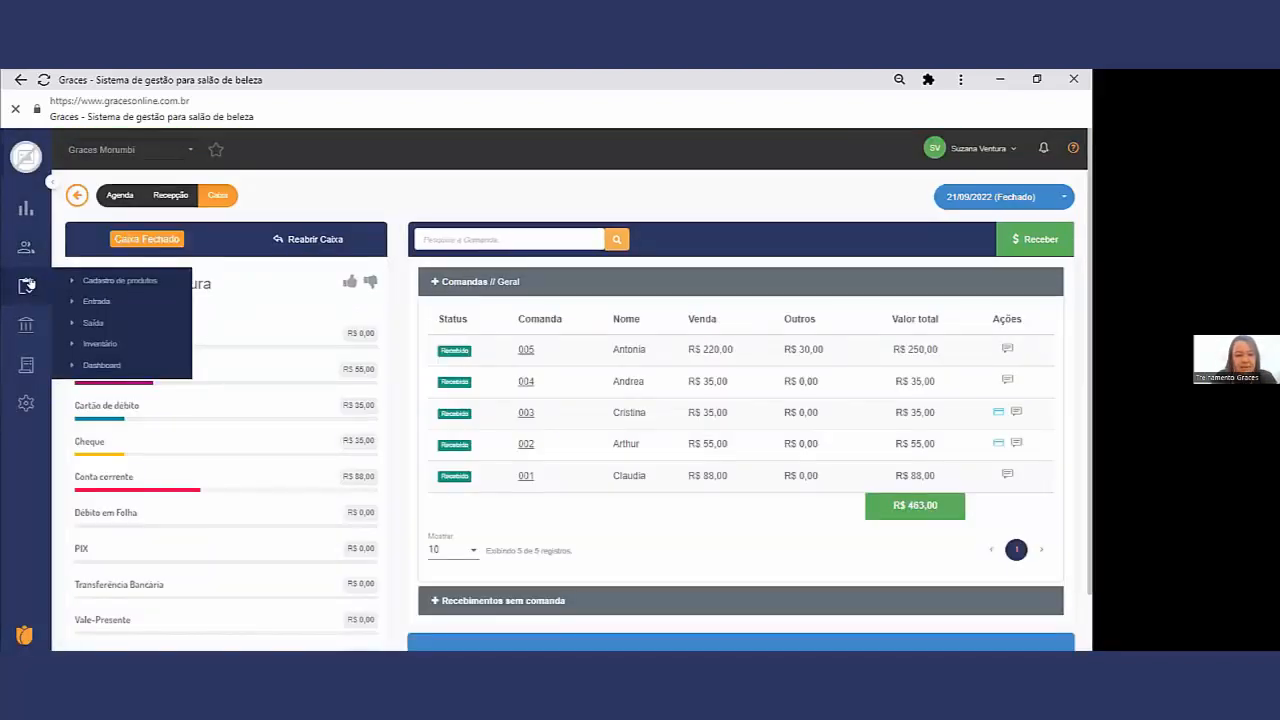
mouse_move(25, 320)
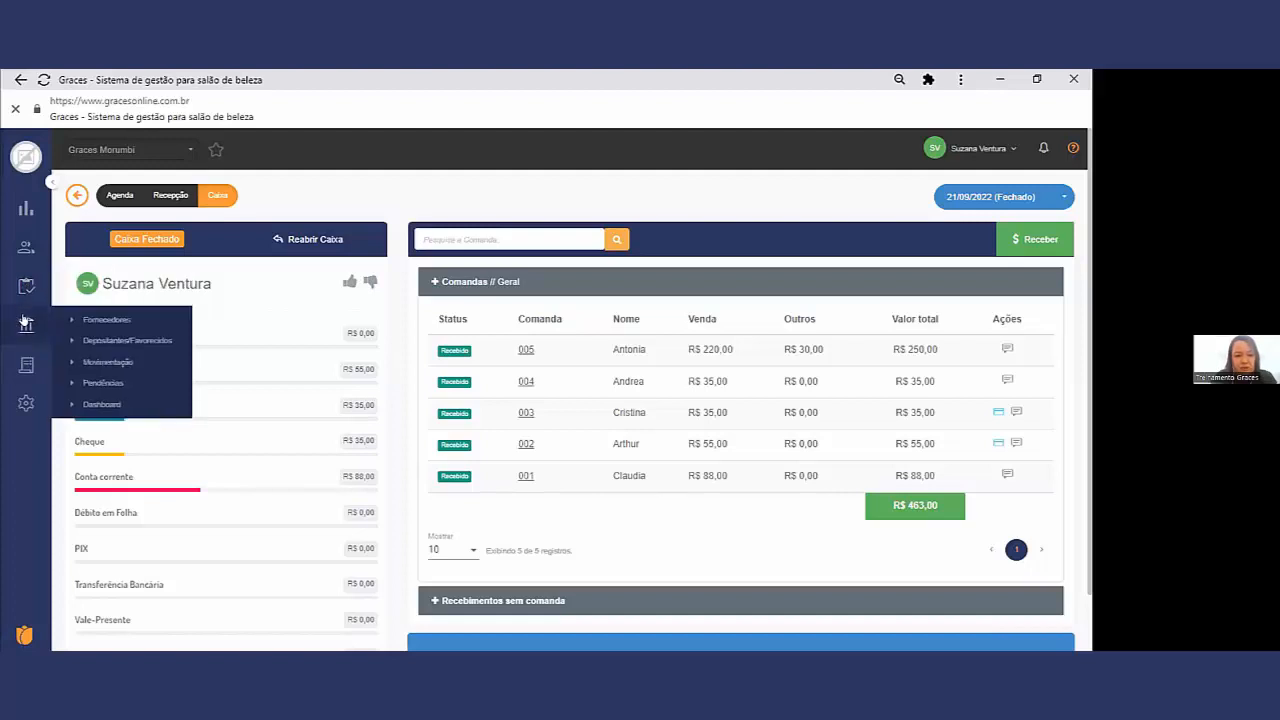
left_click(95, 361)
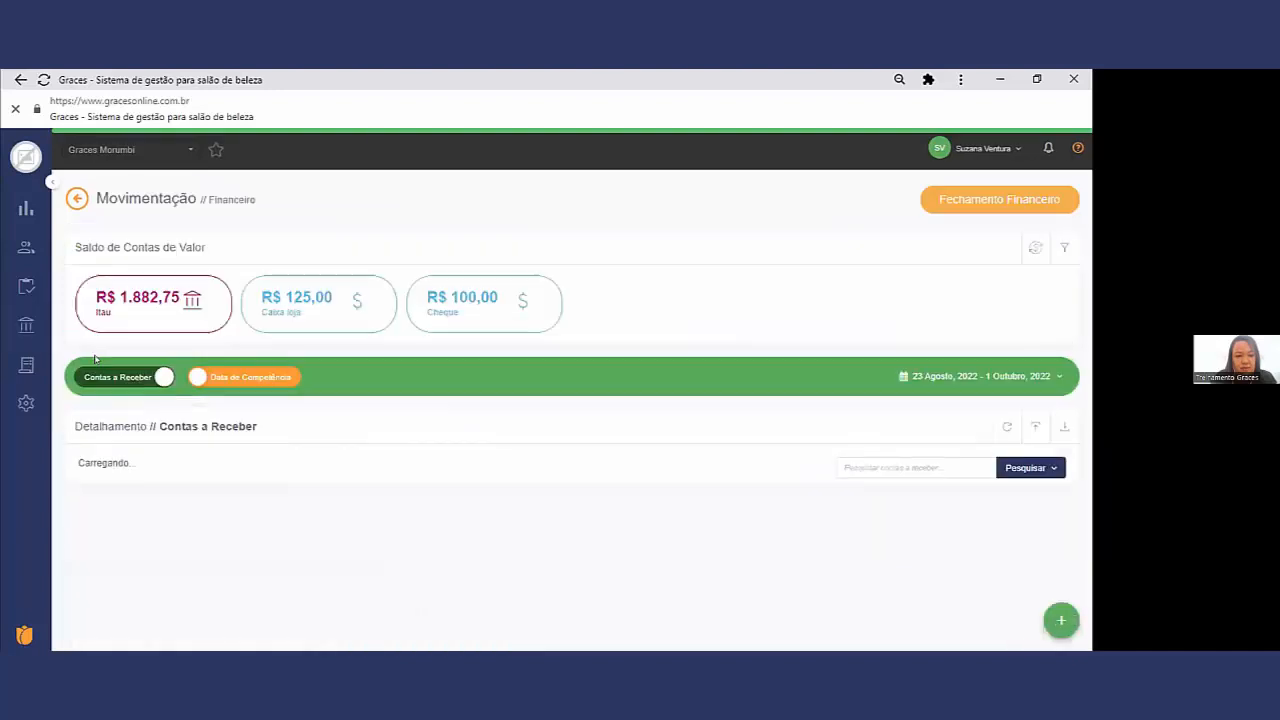
scroll(296, 409, "down", 1)
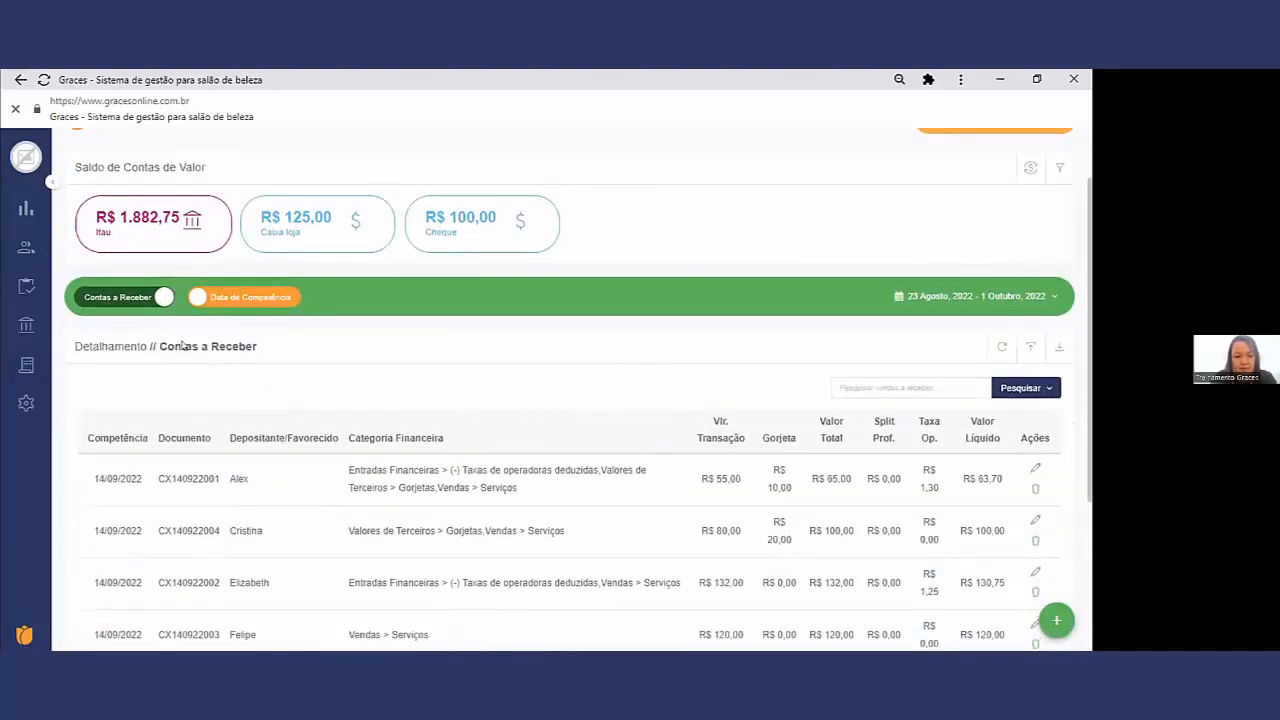
left_click(122, 298)
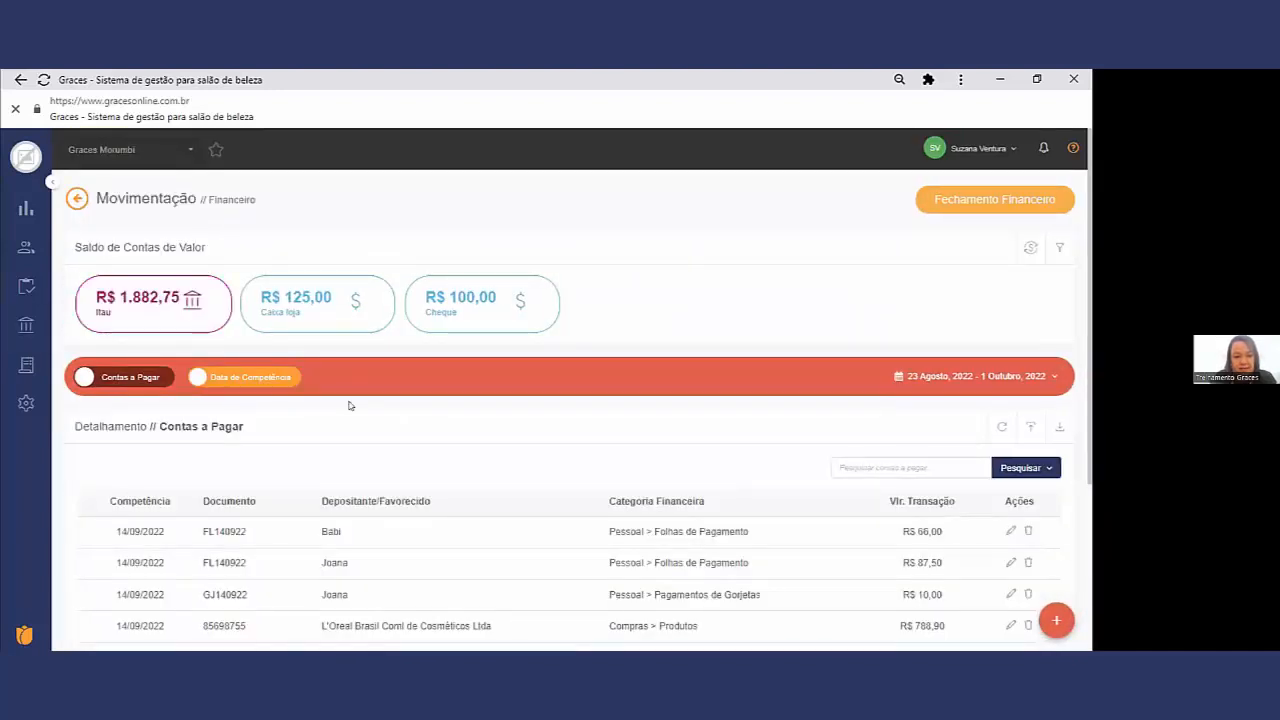
scroll(349, 403, "down", 1)
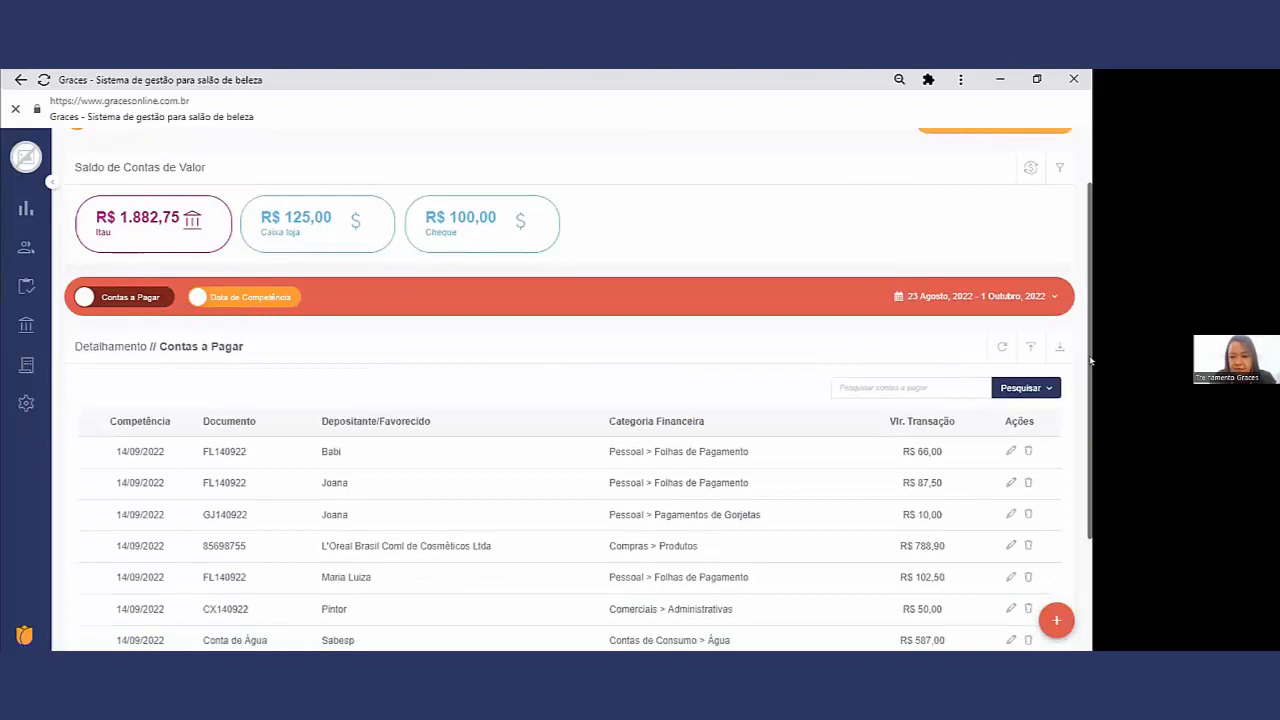
left_click(1029, 347)
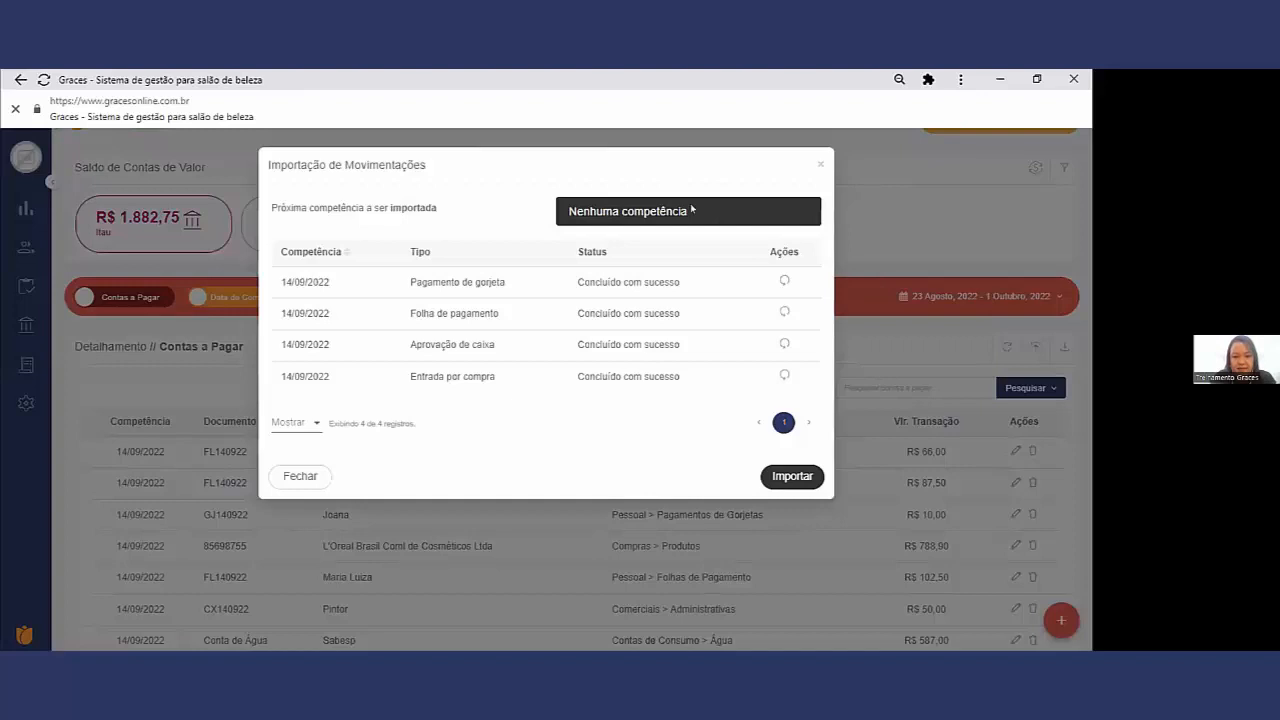
left_click_drag(690, 210, 676, 206)
left_click(819, 165)
Step: Approve the operator's closed cash register in Caixa (conferir) and confirm the approval
mouse_move(26, 247)
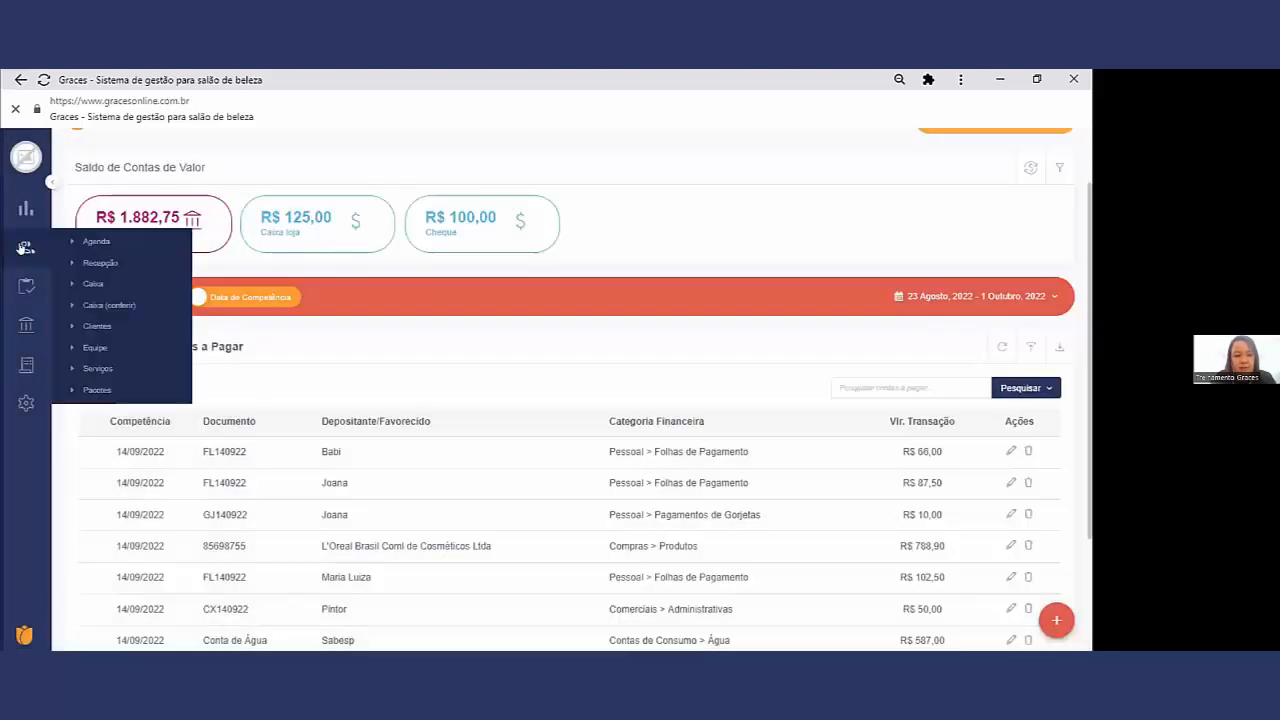
left_click(121, 305)
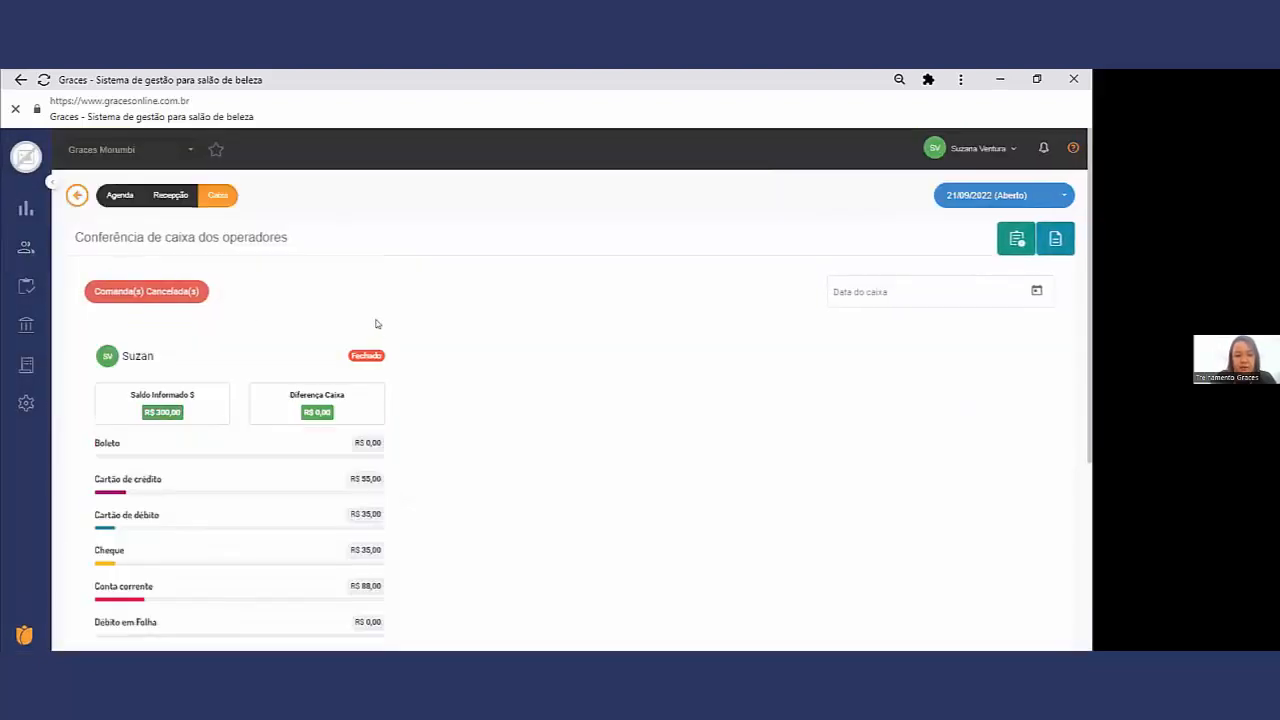
scroll(360, 360, "down", 2)
scroll(220, 291, "down", 3)
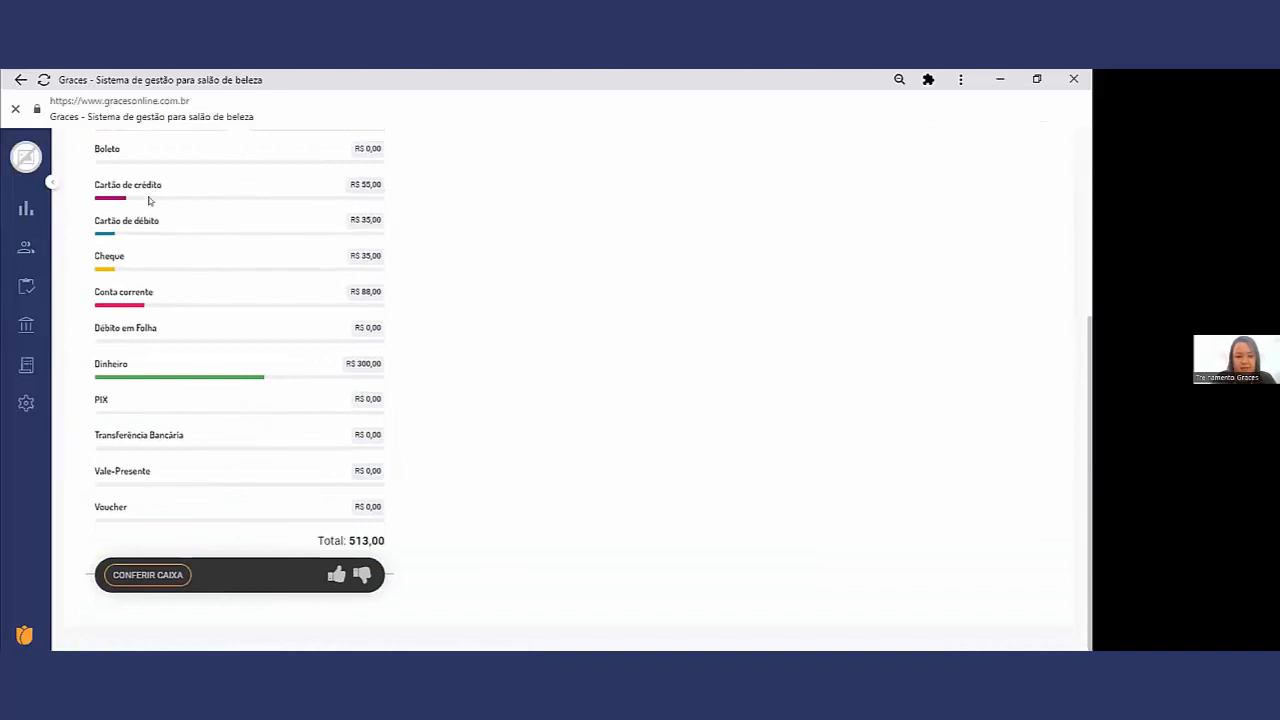
left_click(334, 576)
left_click(699, 270)
left_click(699, 246)
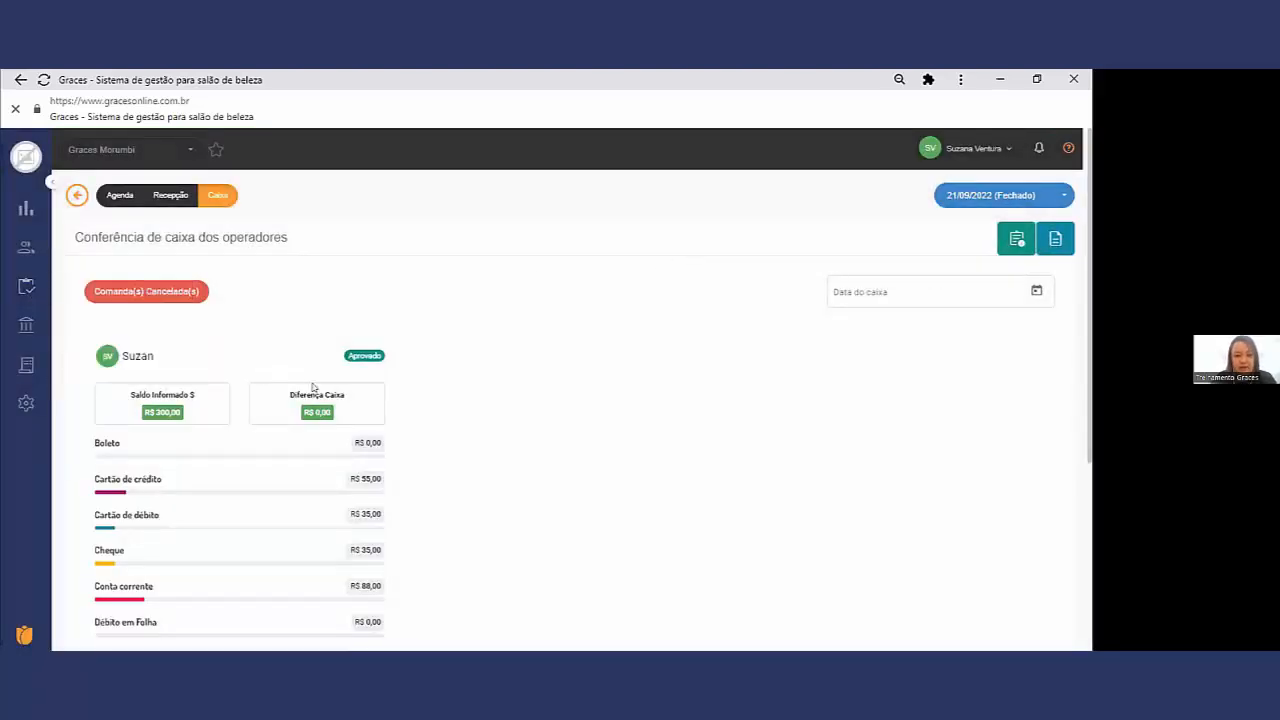
Step: Import the 21/09/2022 competência into the financial Movimentação and refresh the Contas a Receber list
scroll(310, 380, "down", 3)
mouse_move(30, 290)
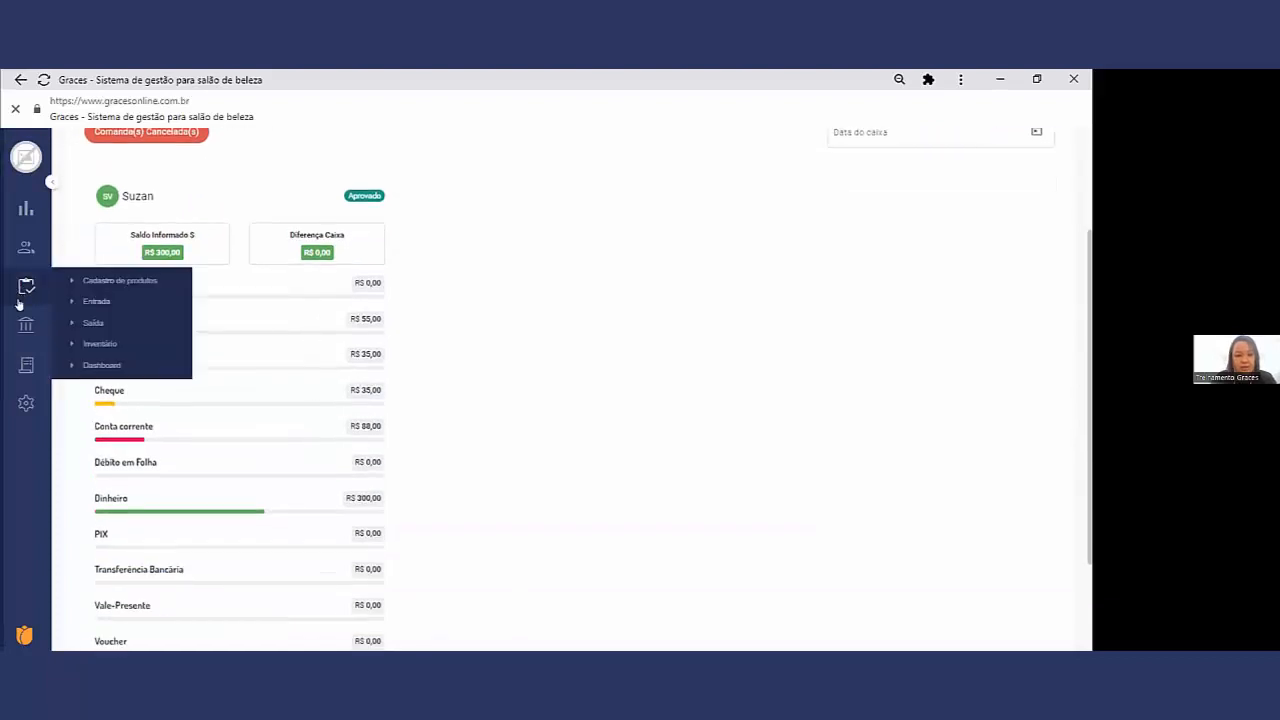
mouse_move(26, 322)
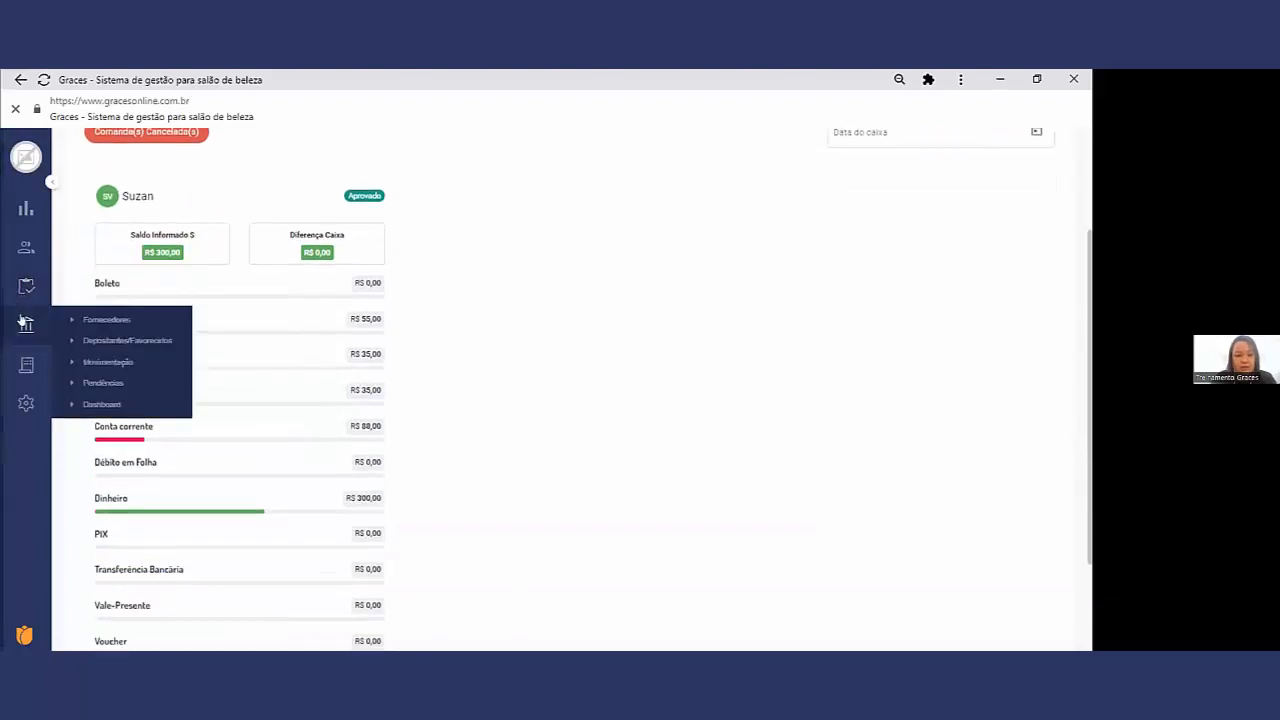
left_click(110, 362)
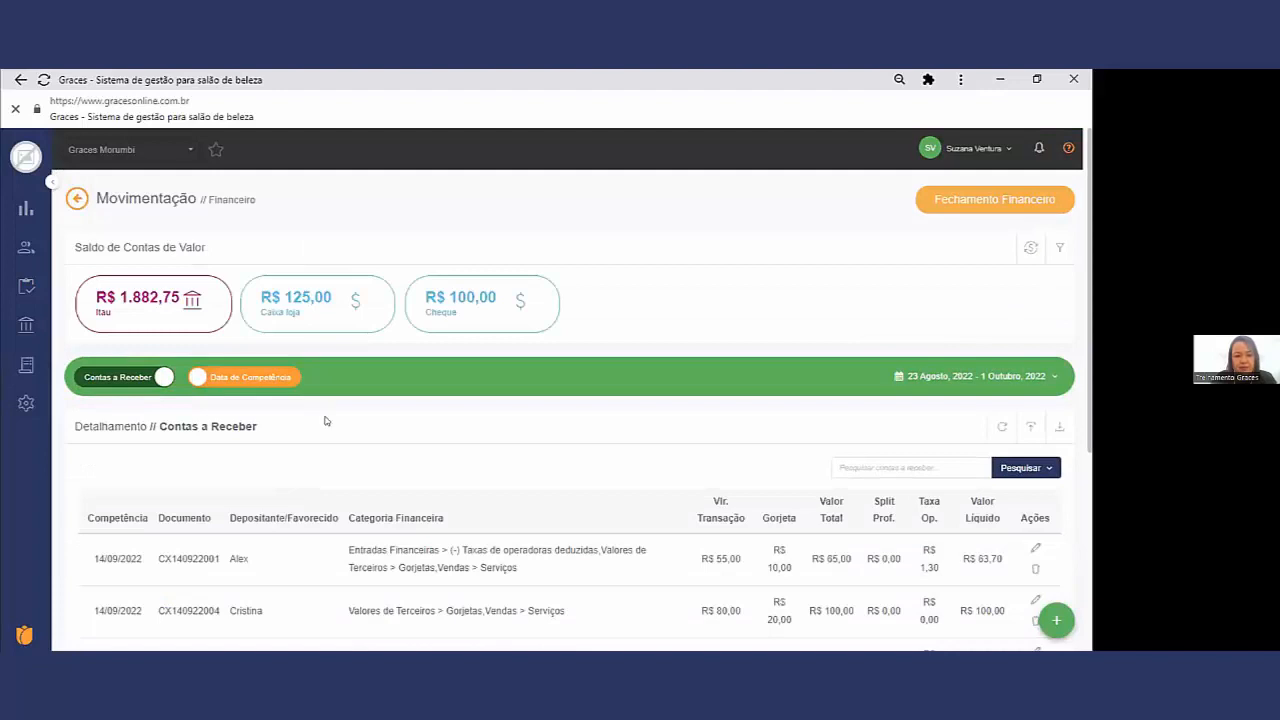
left_click(1029, 430)
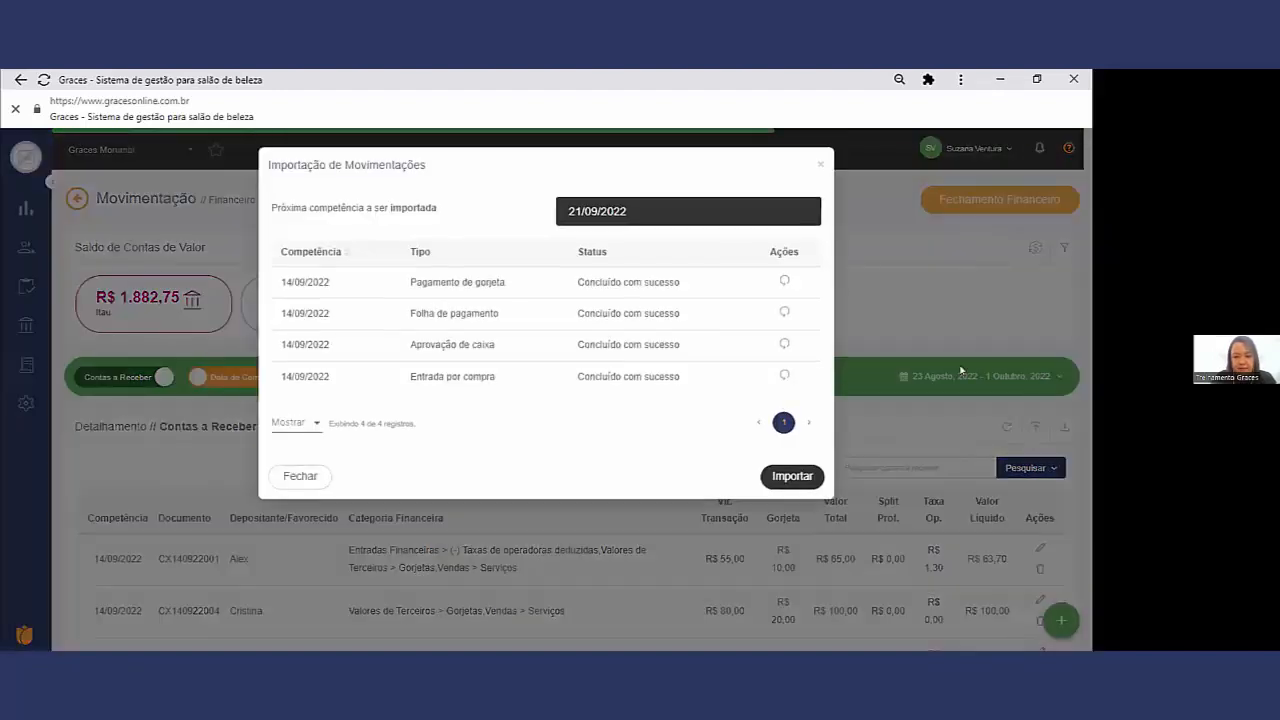
left_click_drag(619, 204, 566, 212)
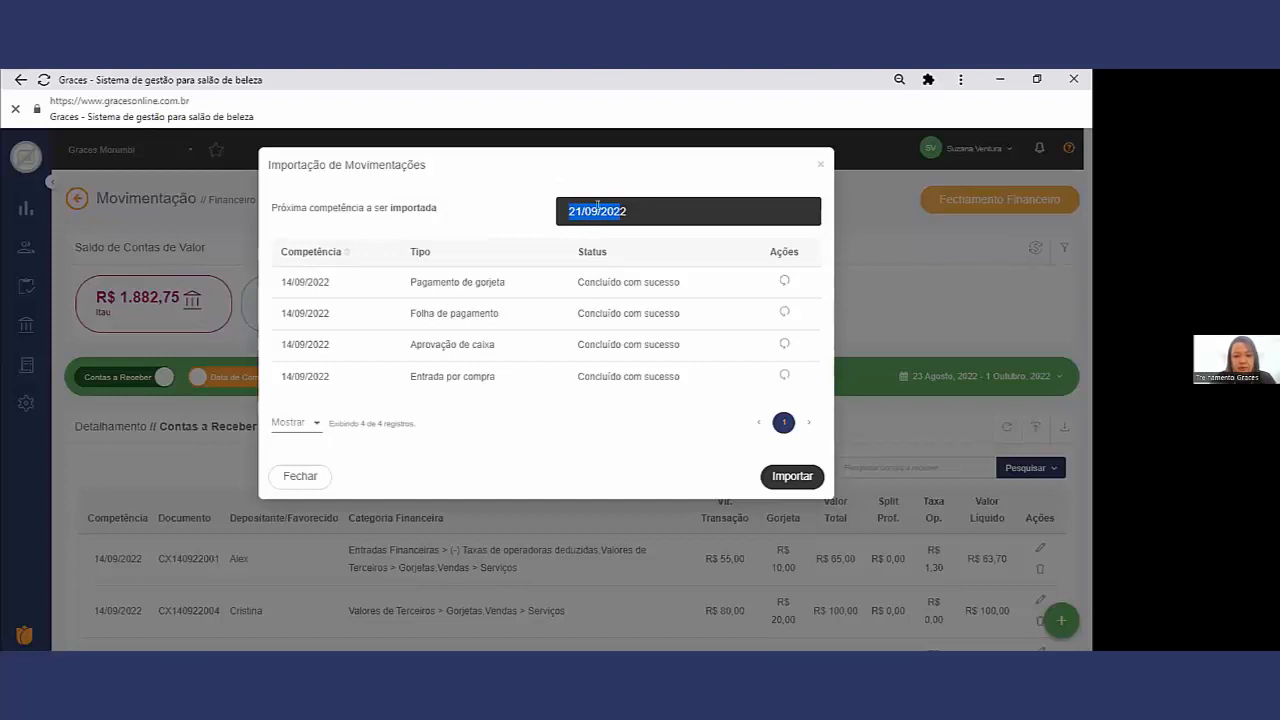
left_click(785, 472)
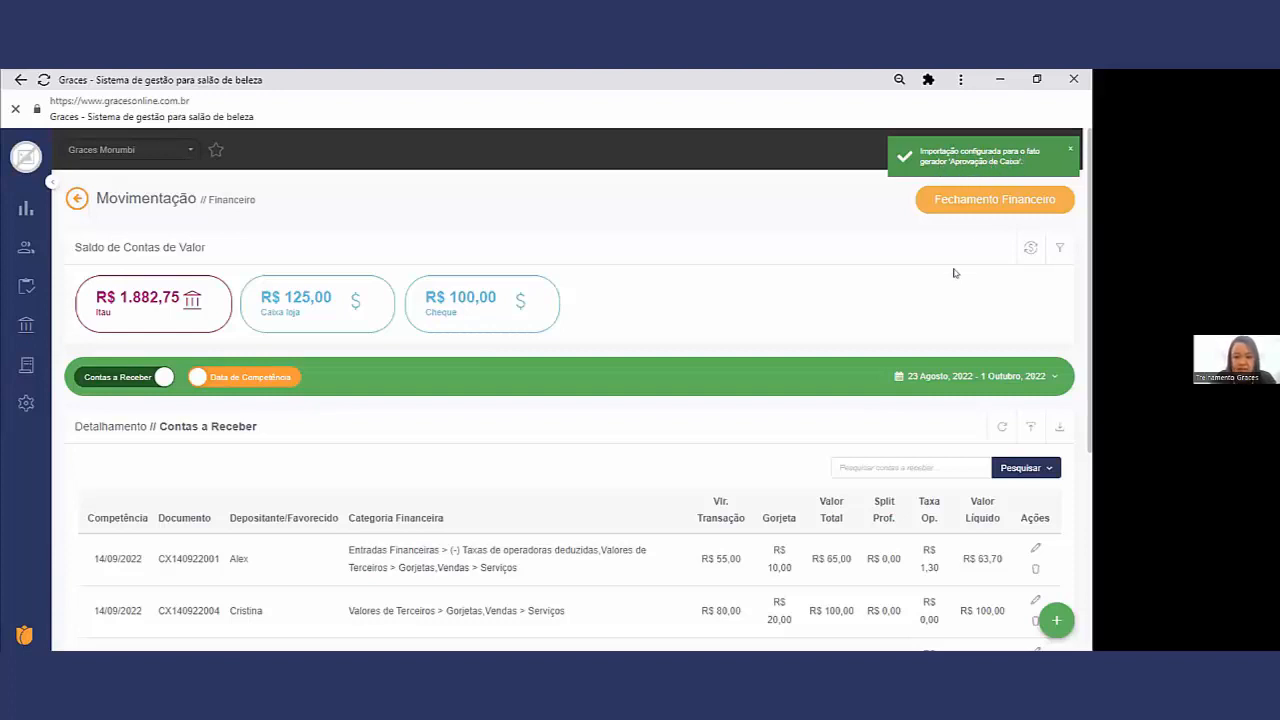
left_click(998, 427)
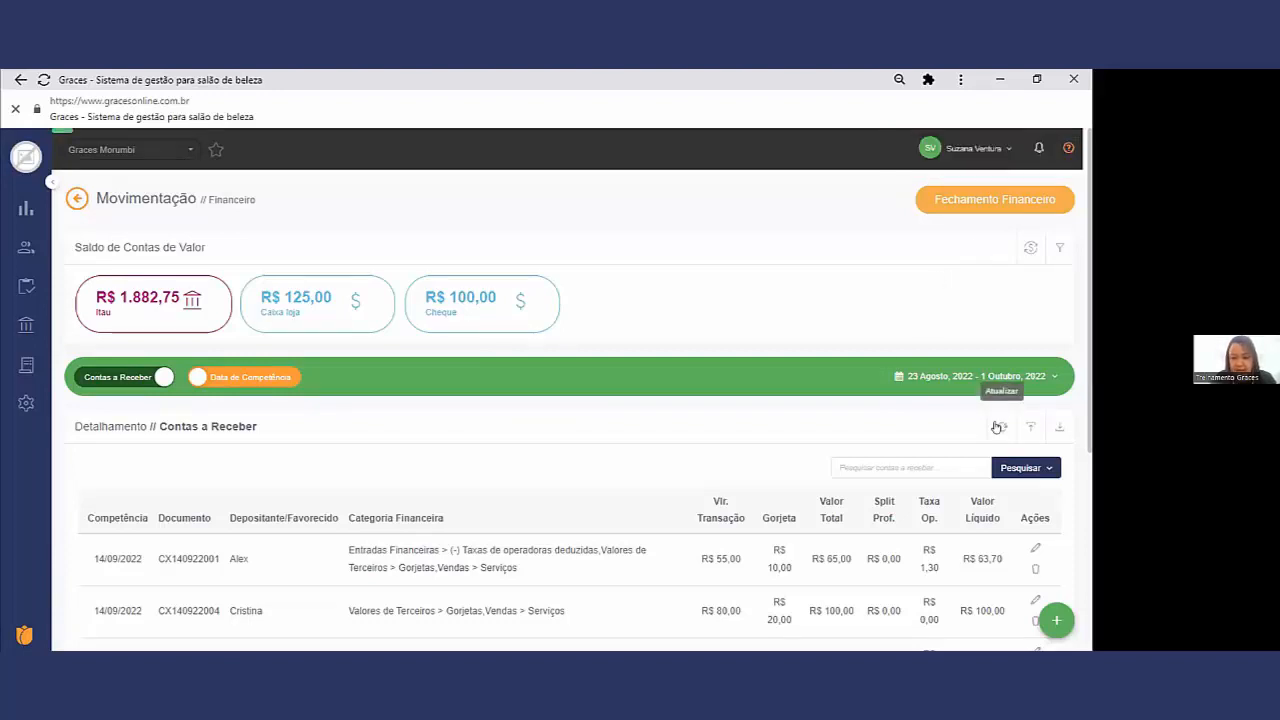
Step: Examine the imported 21/09/2022 entries in Contas a Receber, checking their document codes against the earlier ones
scroll(645, 437, "down", 1)
scroll(645, 437, "down", 1)
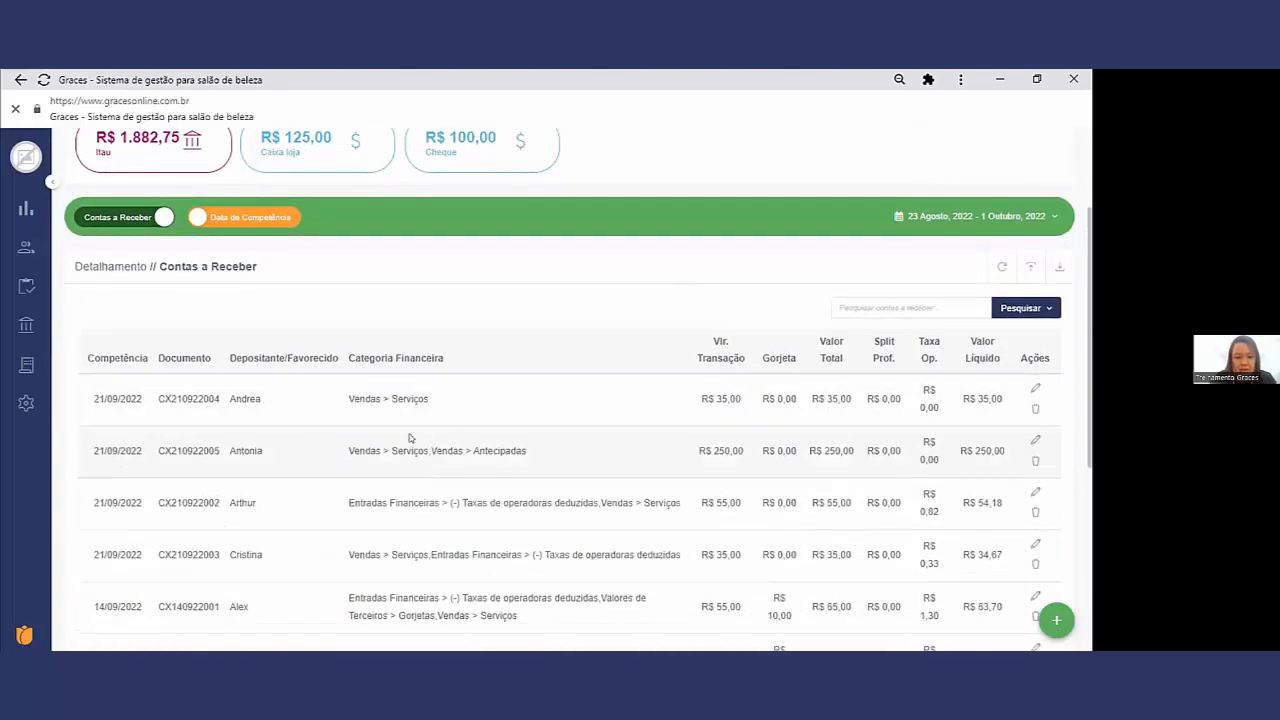
double_click(187, 397)
left_click_drag(199, 448, 173, 440)
scroll(249, 449, "down", 3)
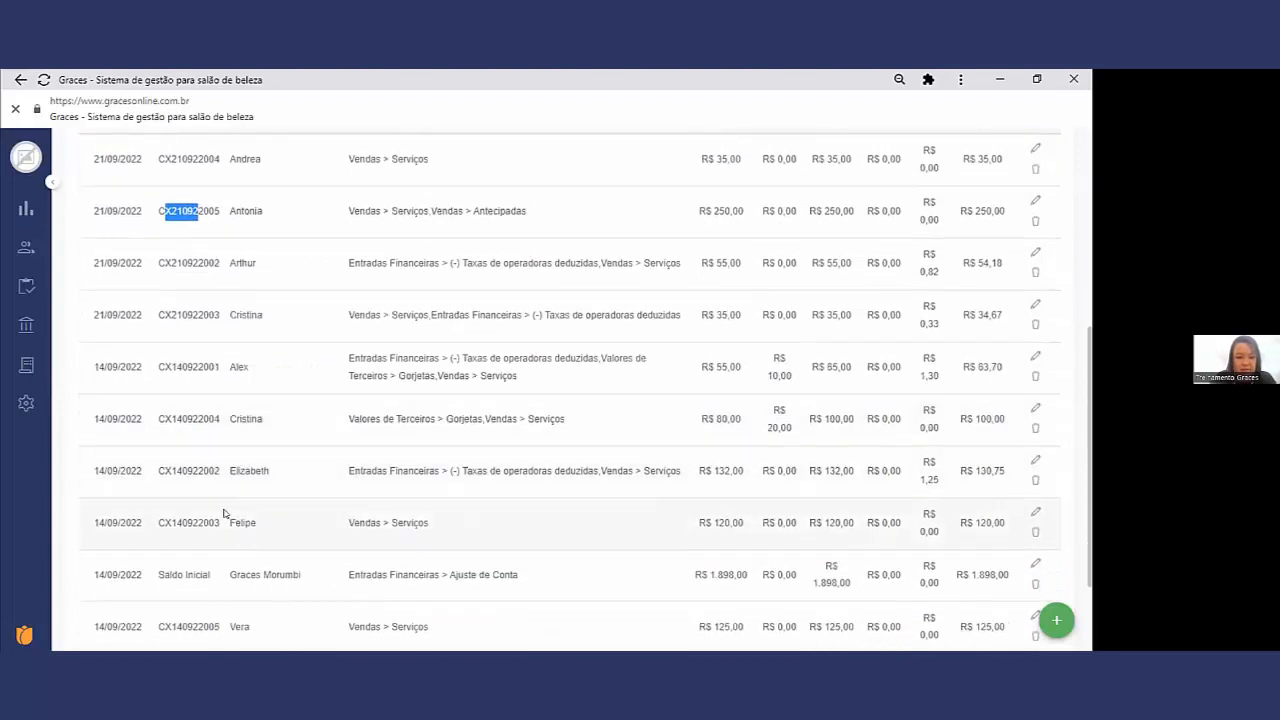
scroll(211, 347, "up", 1)
left_click_drag(204, 395, 158, 395)
left_click_drag(191, 343, 158, 343)
left_click_drag(191, 292, 158, 291)
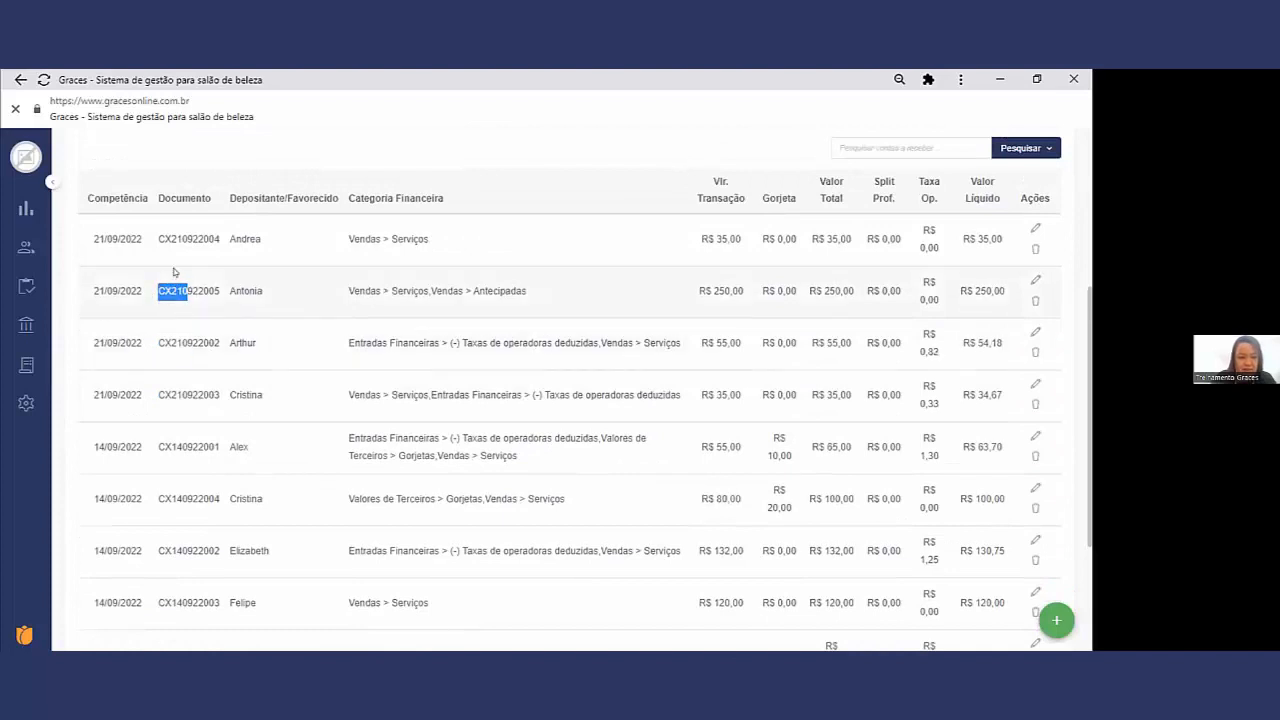
left_click_drag(198, 239, 157, 239)
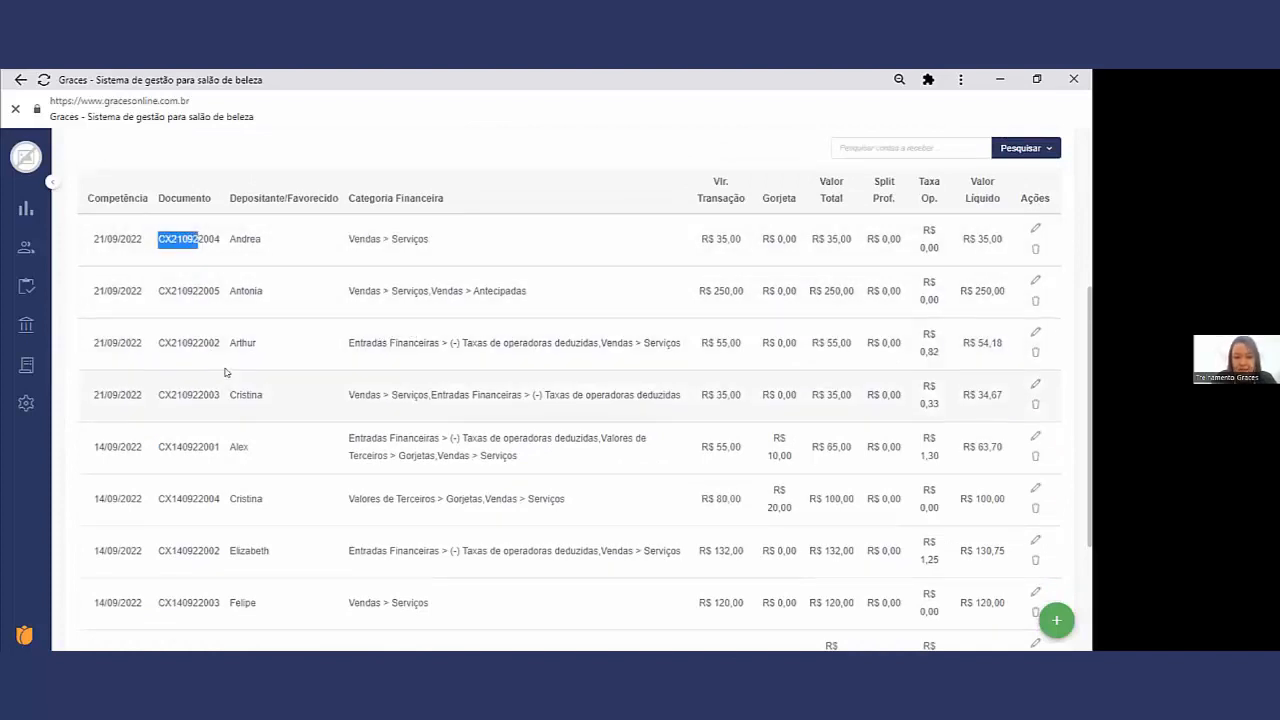
left_click_drag(204, 395, 158, 395)
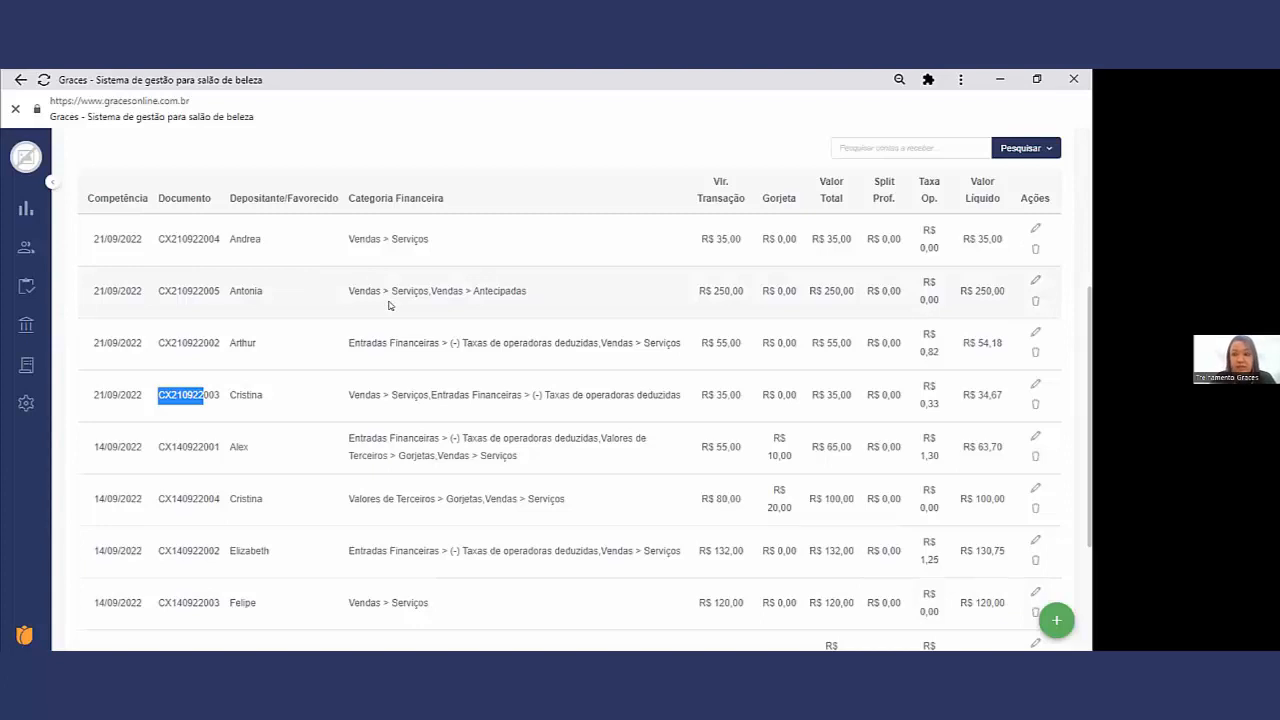
Step: Start a manual purchase in the stock Entrada page
mouse_move(36, 320)
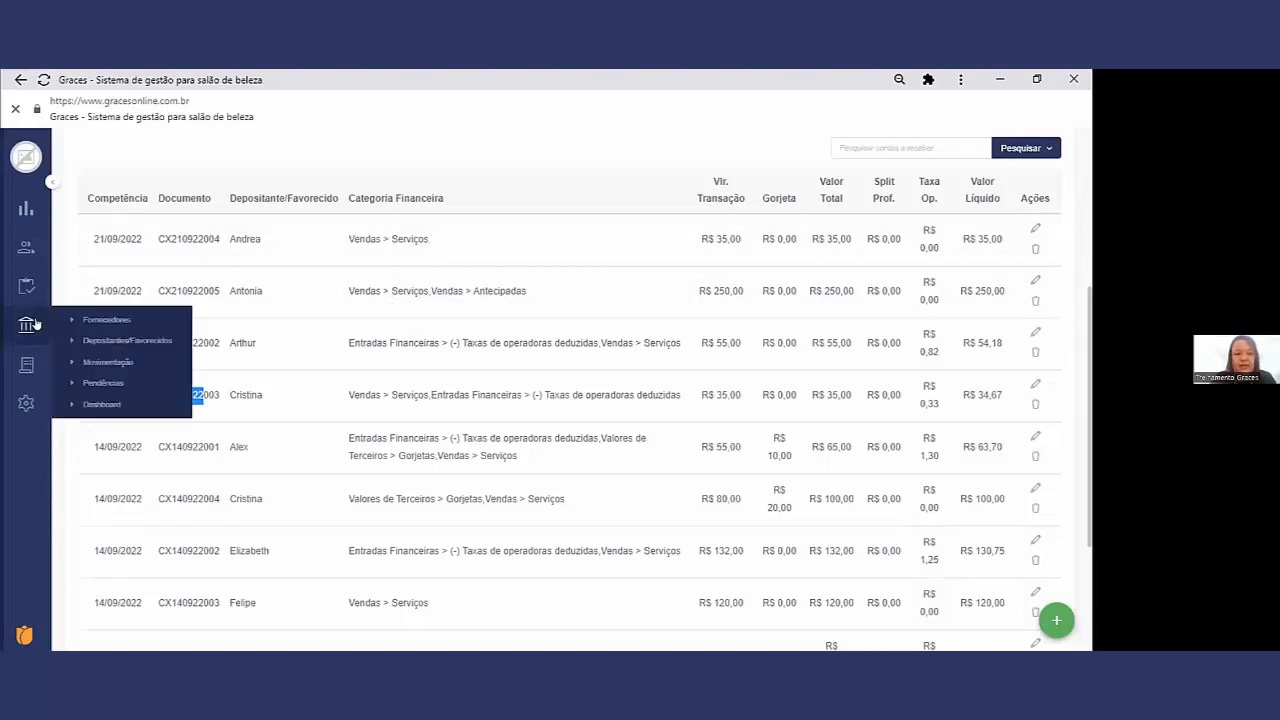
mouse_move(21, 298)
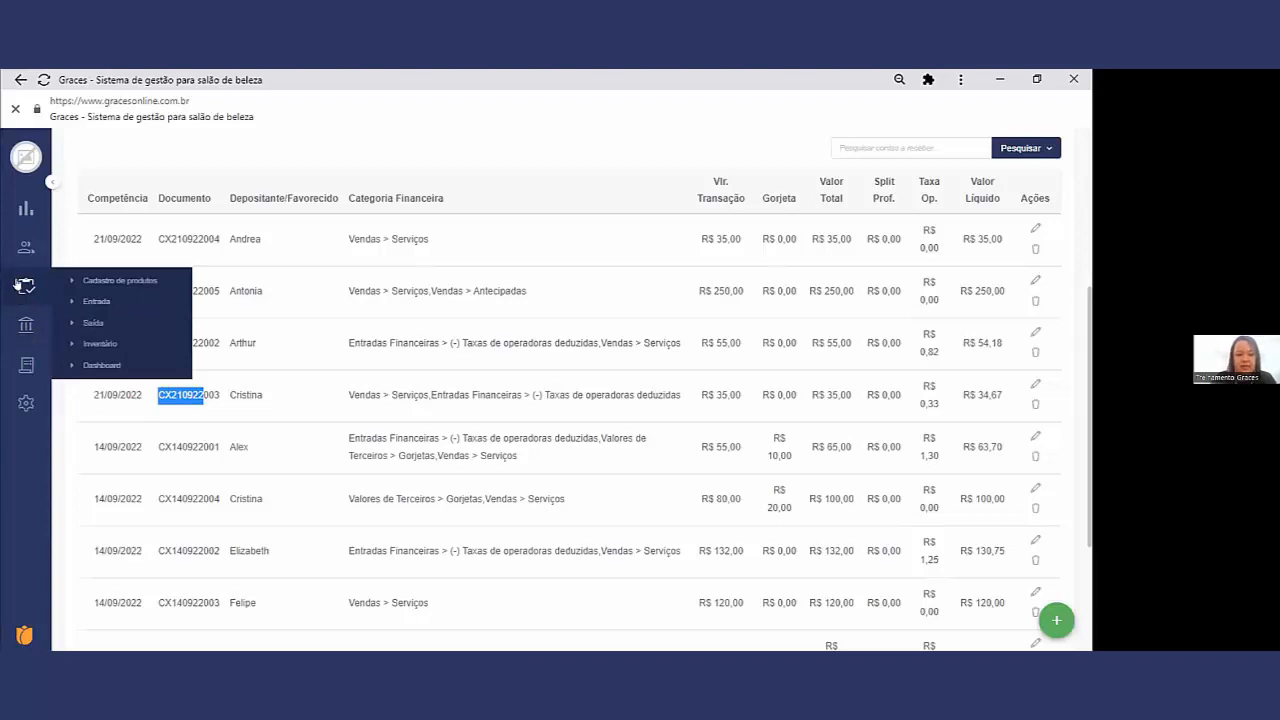
left_click(96, 303)
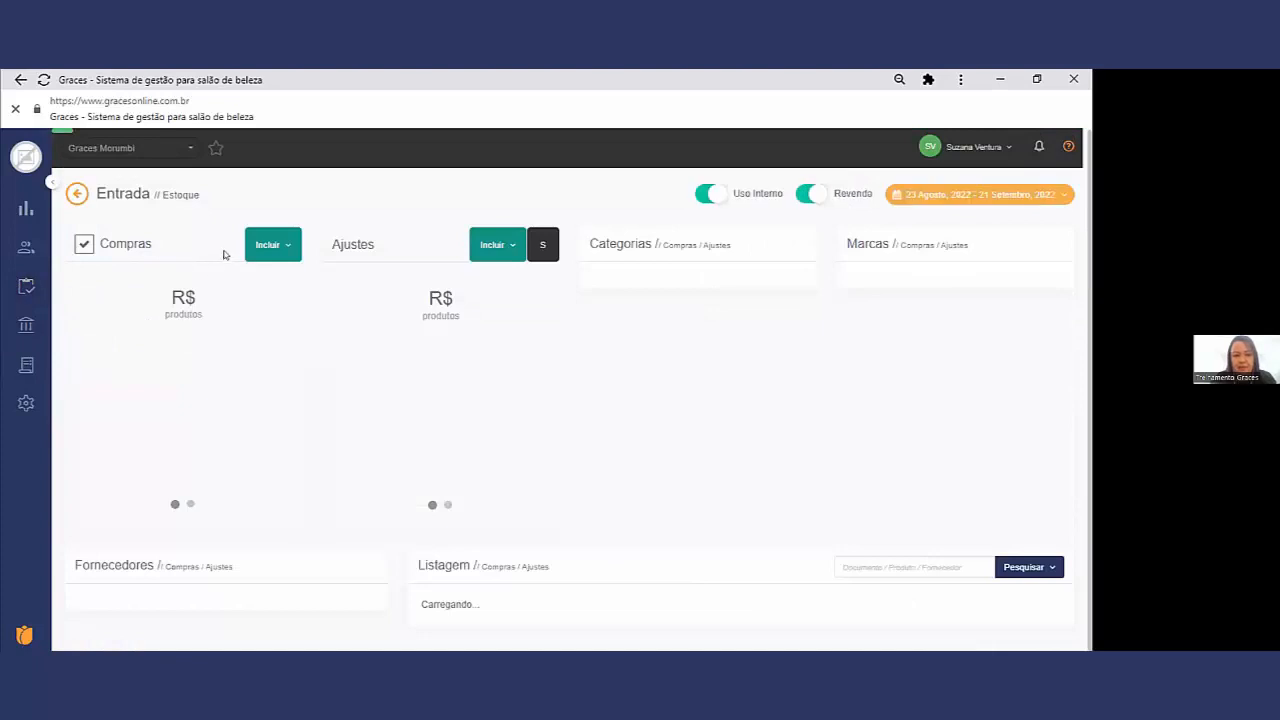
left_click(262, 254)
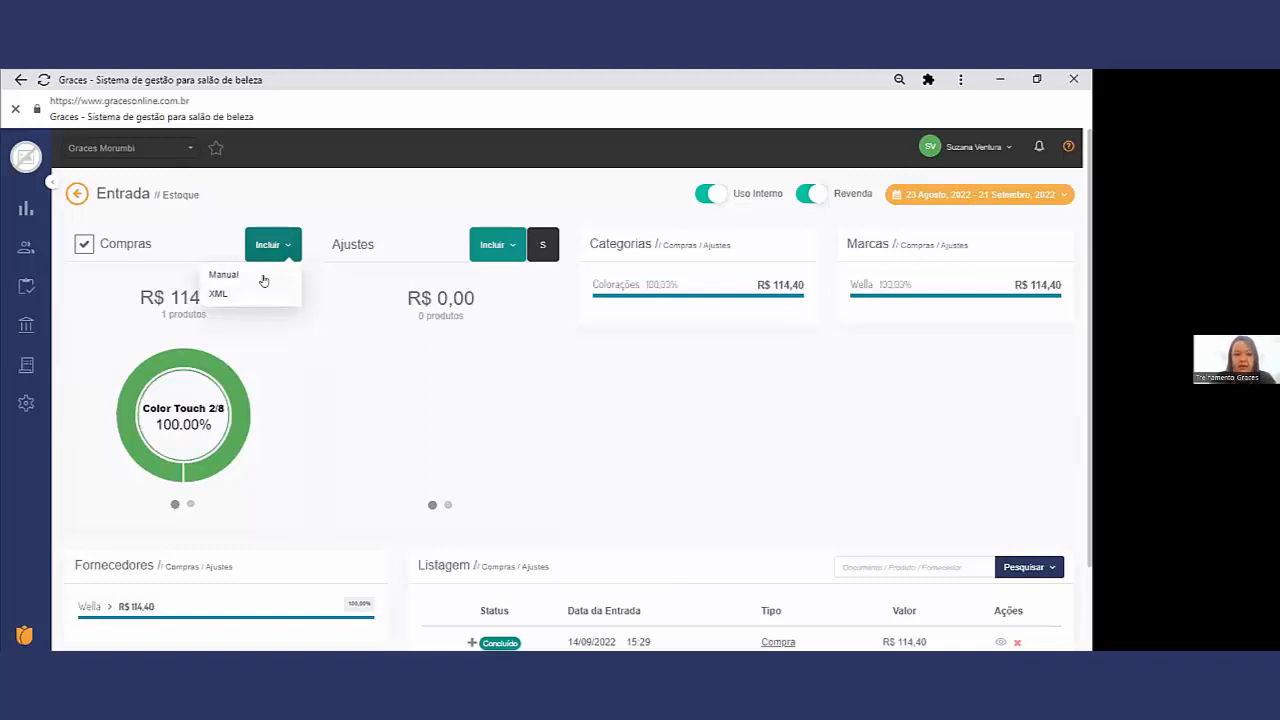
left_click(263, 274)
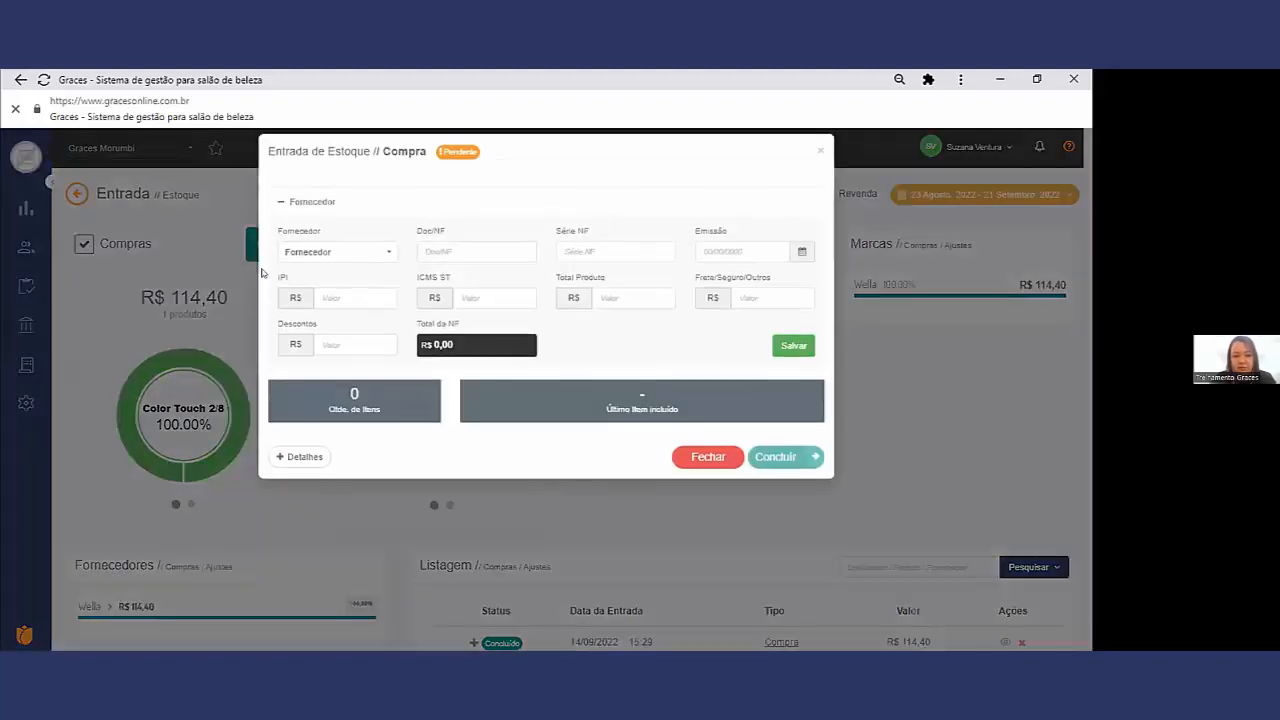
Step: Save the purchase's supplier data with Fornecedor Wella, Doc/NF 147852 and Total Produto R$ 40,00
left_click(341, 262)
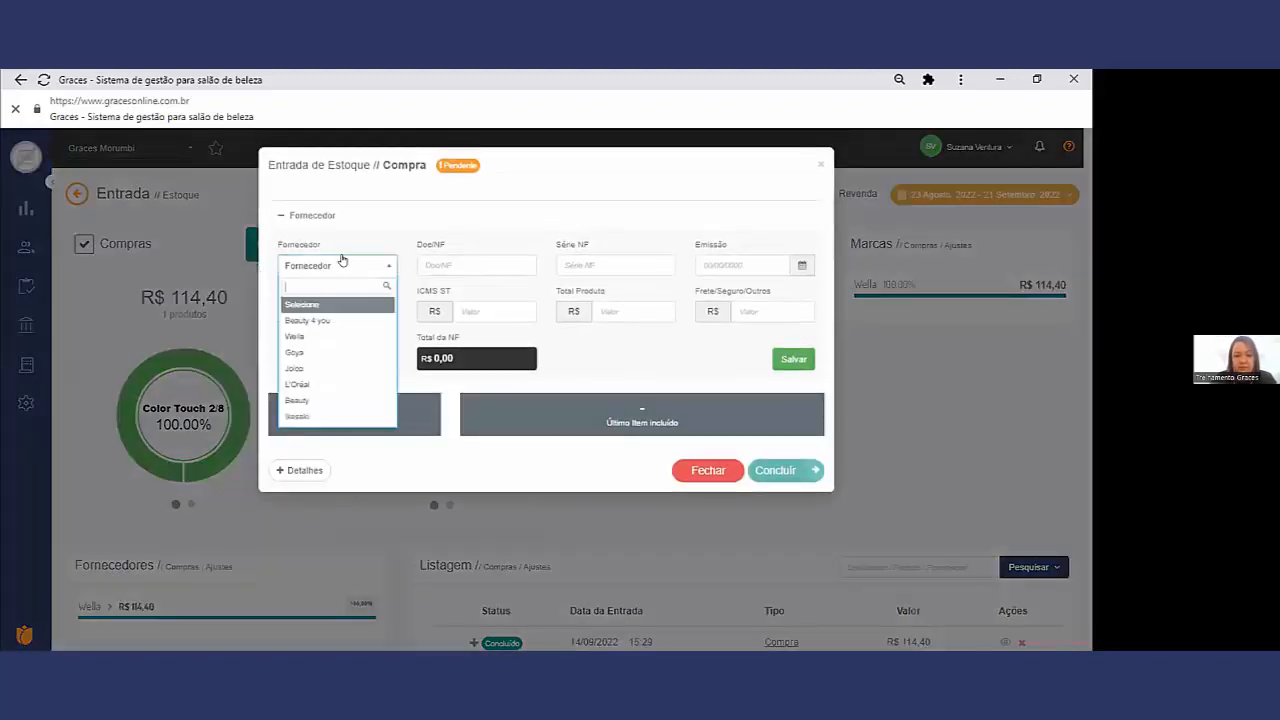
left_click(330, 336)
left_click(477, 262)
type("147852")
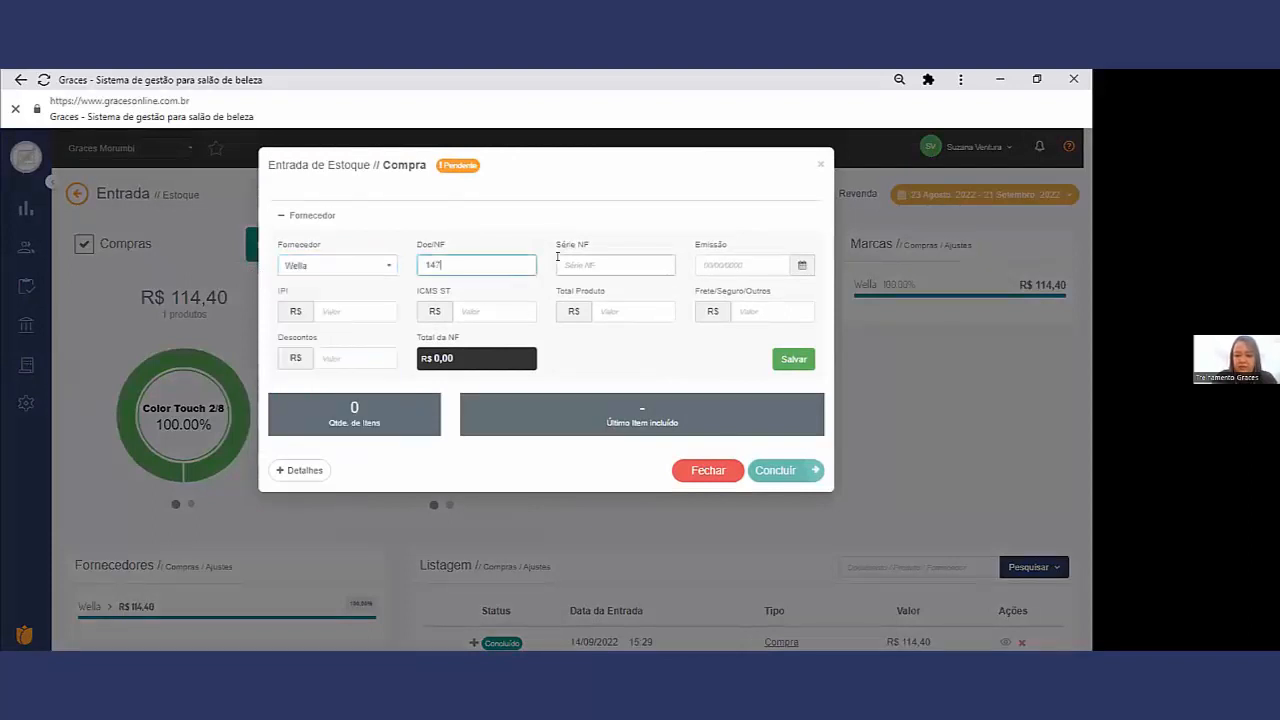
left_click(605, 311)
type("40")
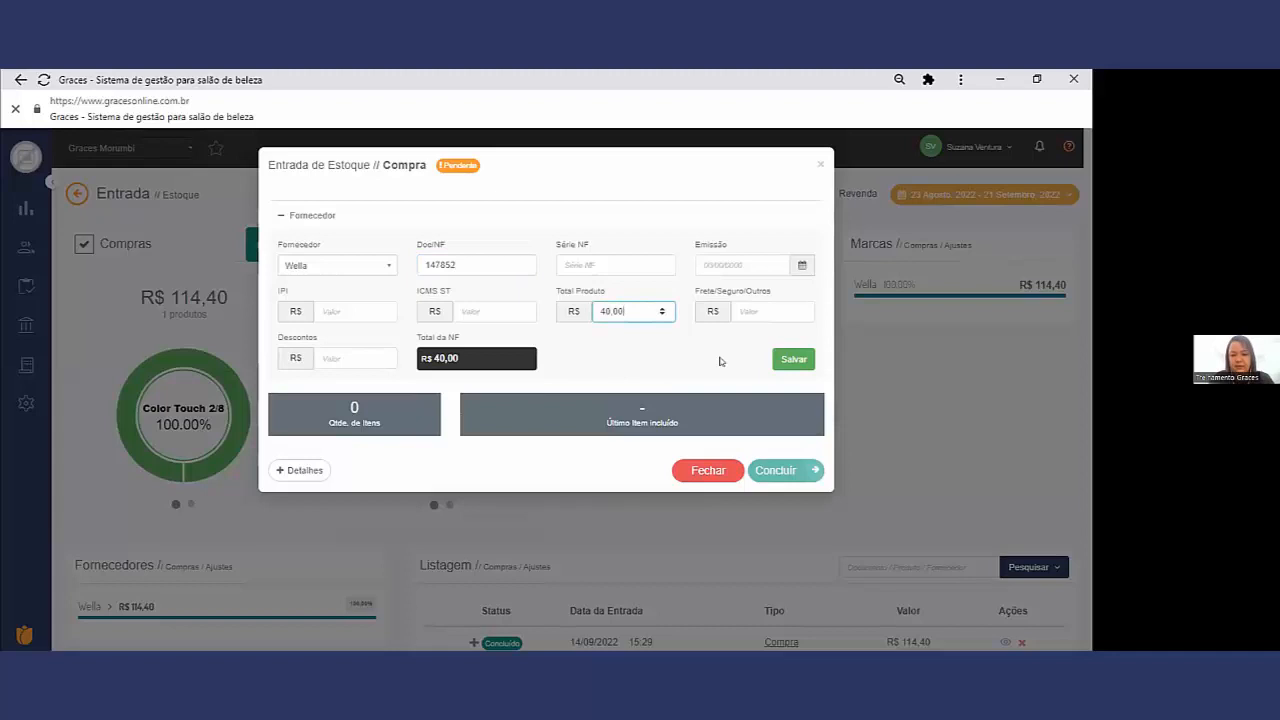
left_click(784, 364)
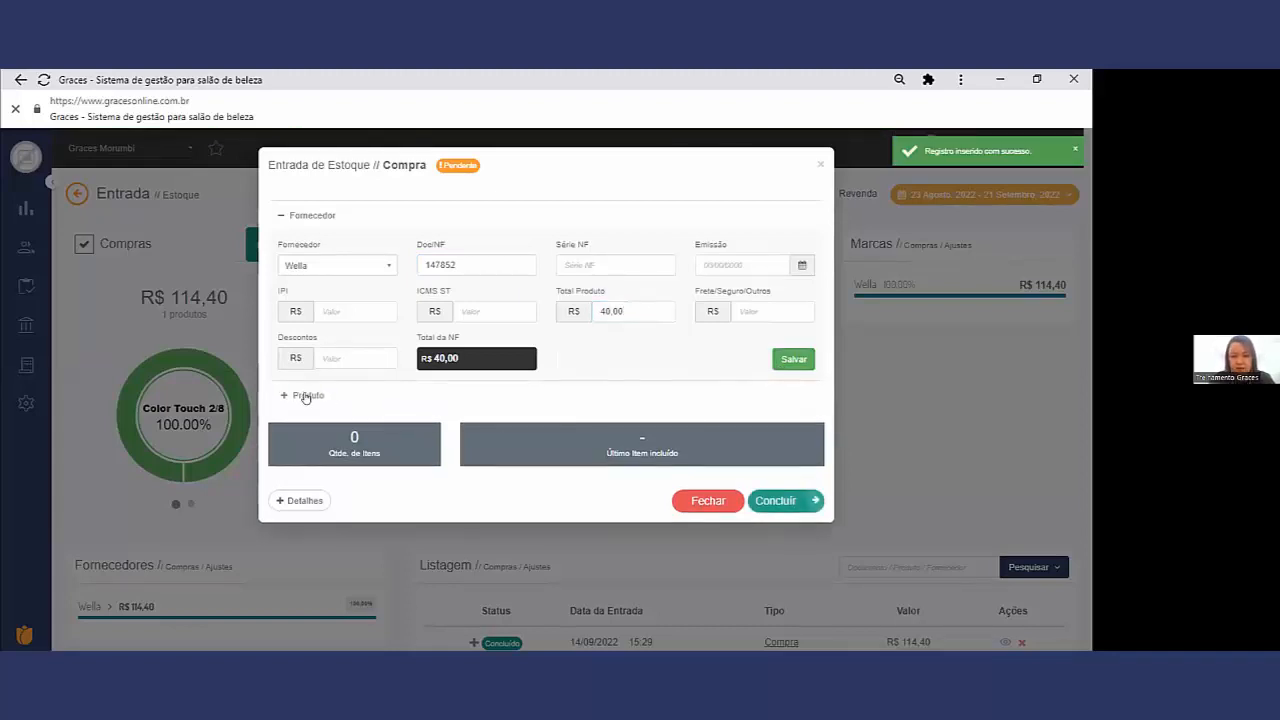
Step: Add 2 units of Color Touch 2/8 as Uso Interno/Consumo at R$ 20 each and conclude the purchase entry
left_click(306, 396)
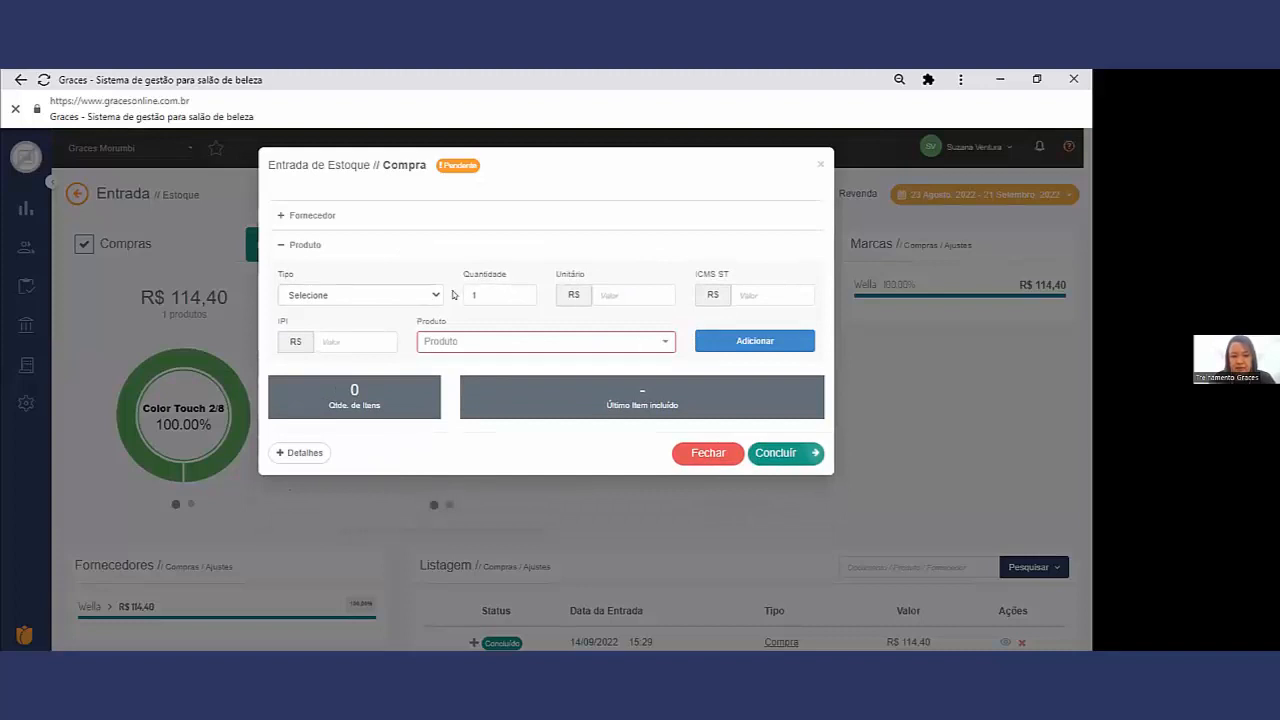
left_click(404, 293)
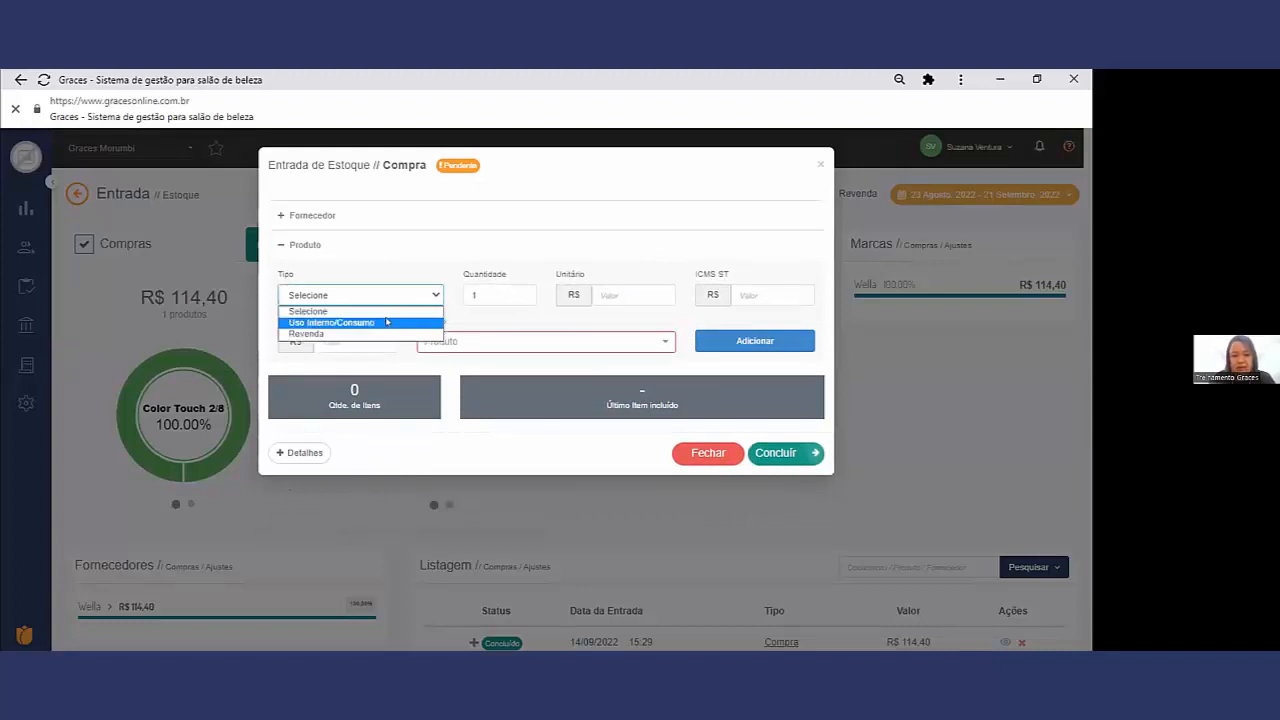
left_click(387, 321)
left_click(645, 294)
type("28")
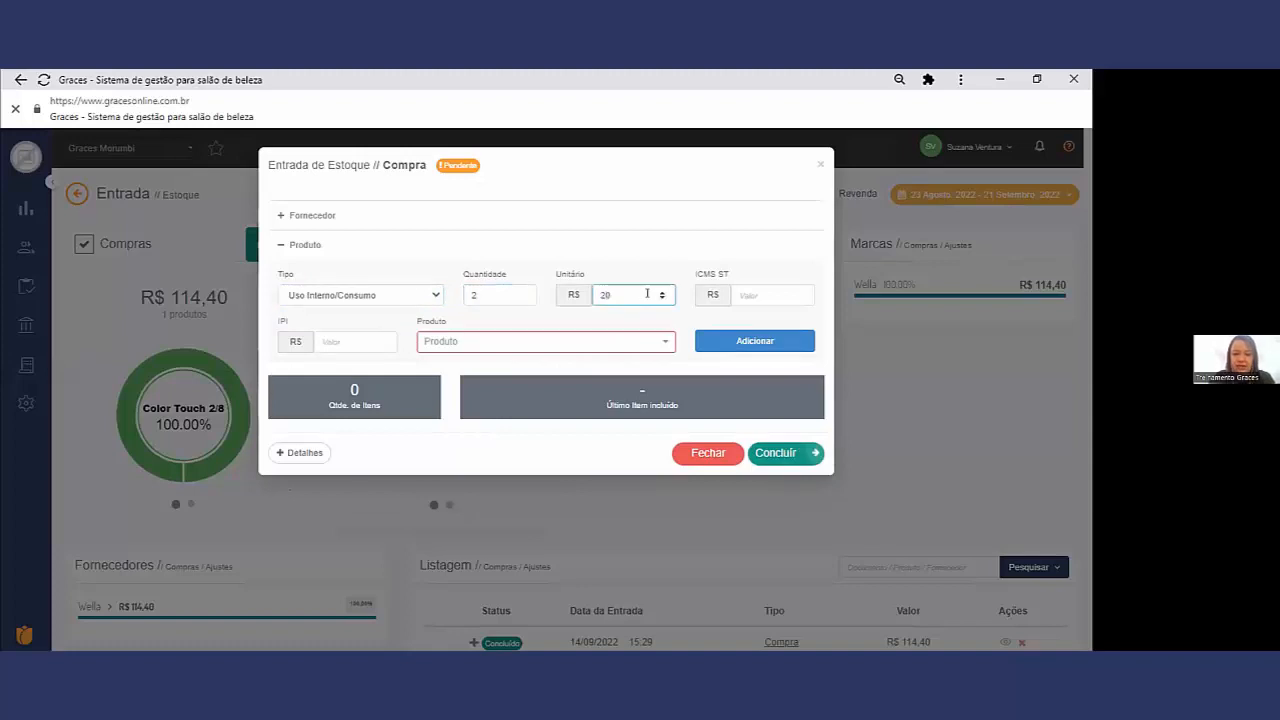
left_click(634, 344)
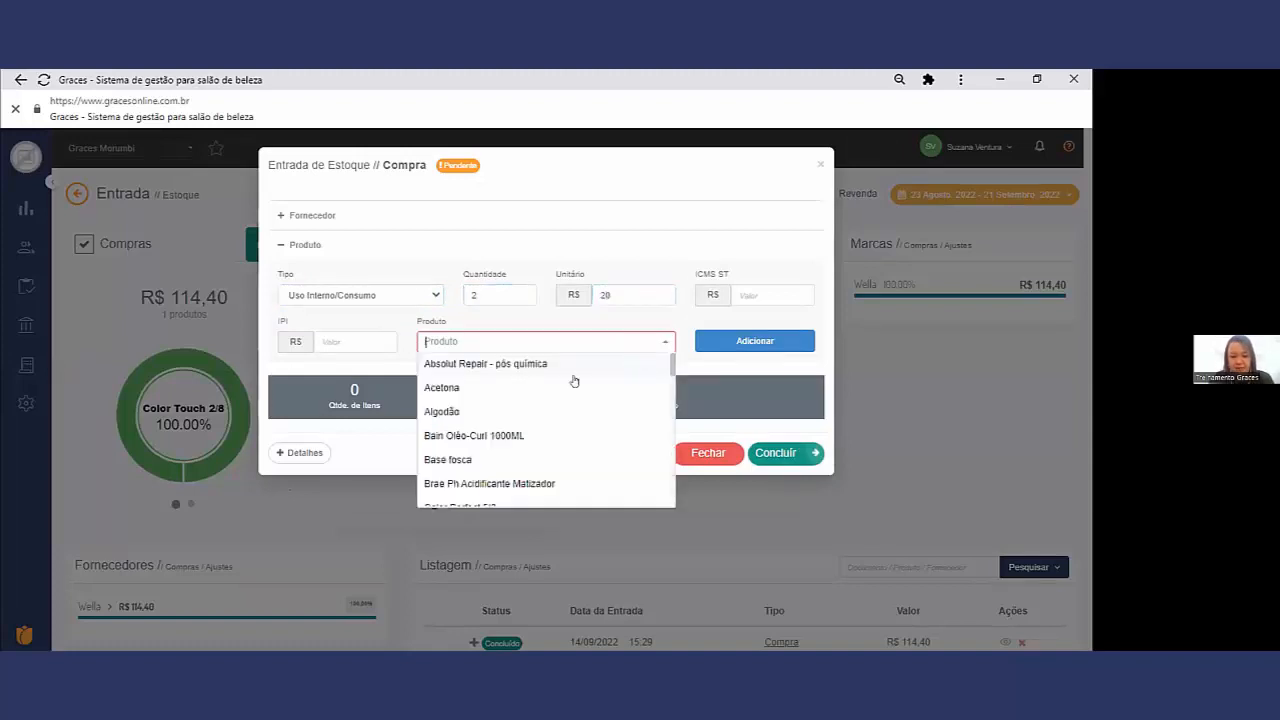
type("co")
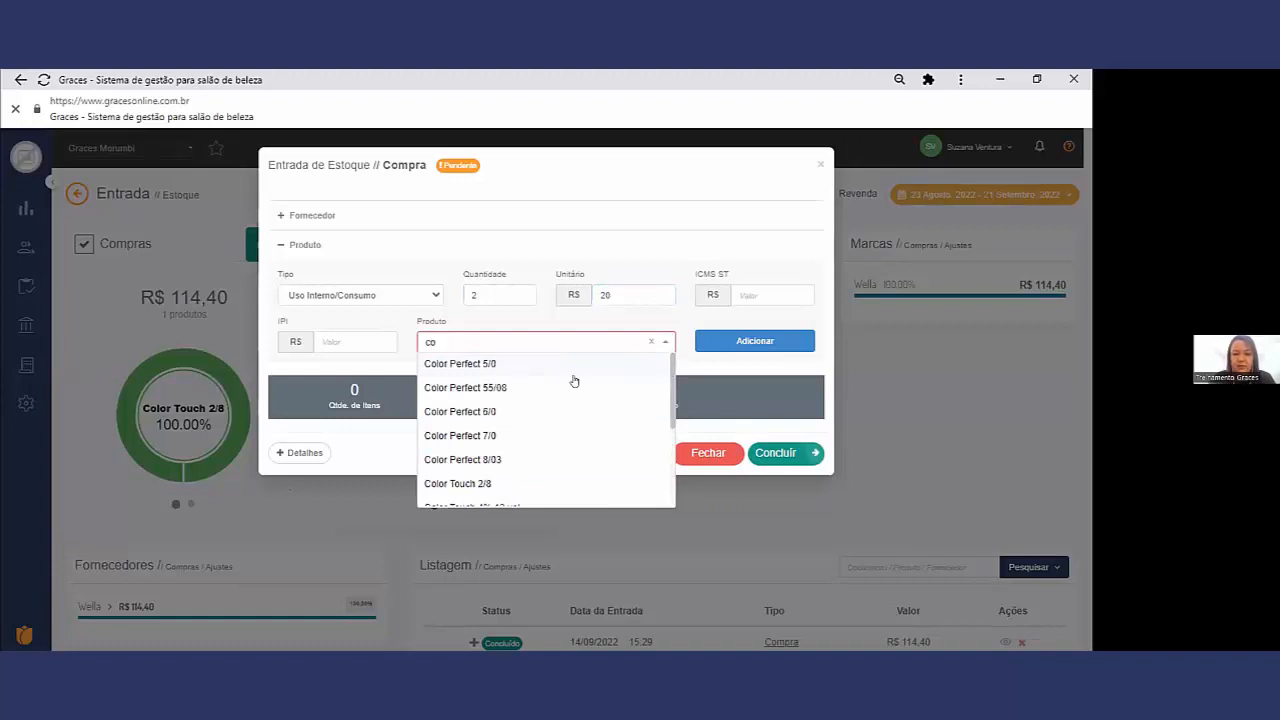
left_click(518, 483)
left_click(761, 345)
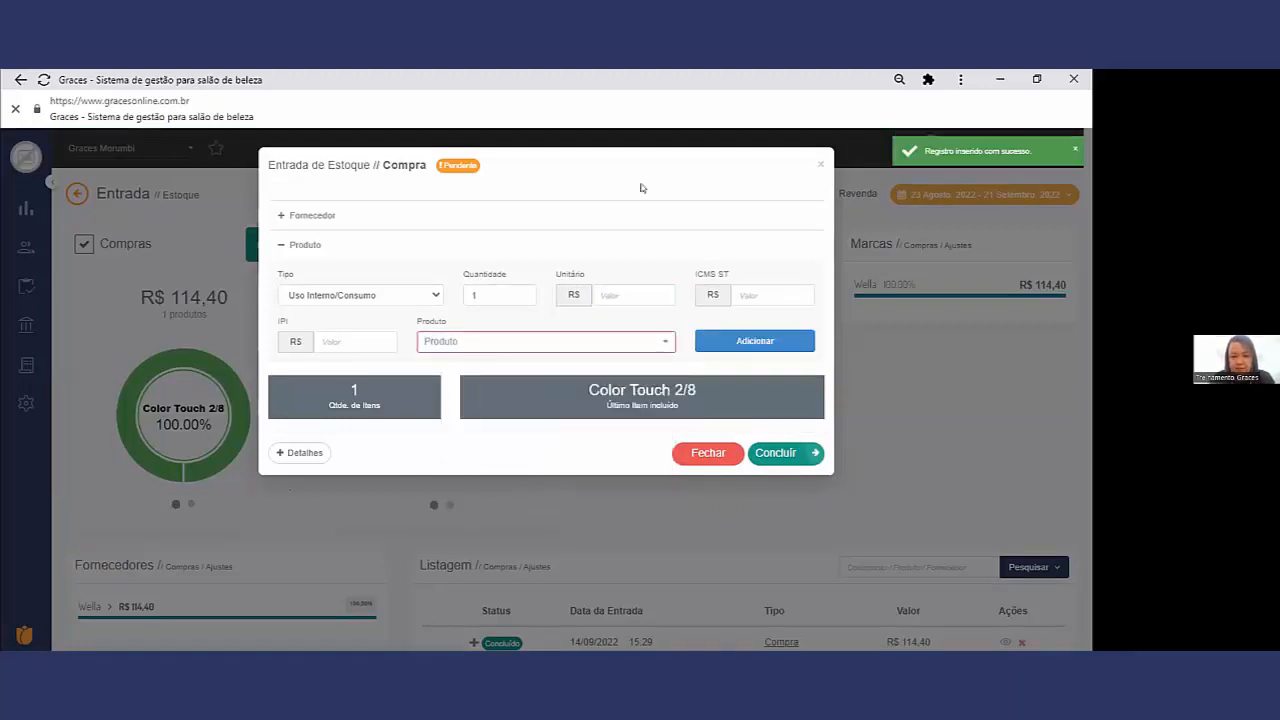
left_click(800, 458)
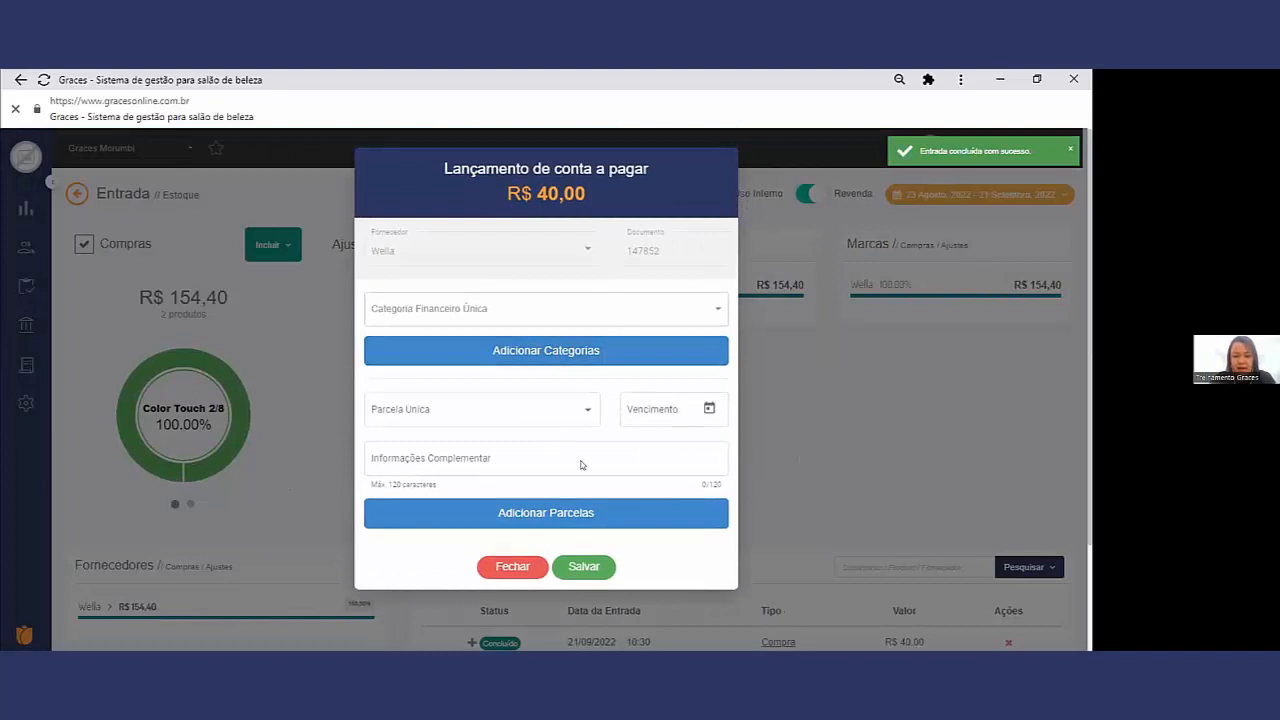
Step: Set the single financial category of the purchase's conta a pagar to Produtos
left_click(538, 296)
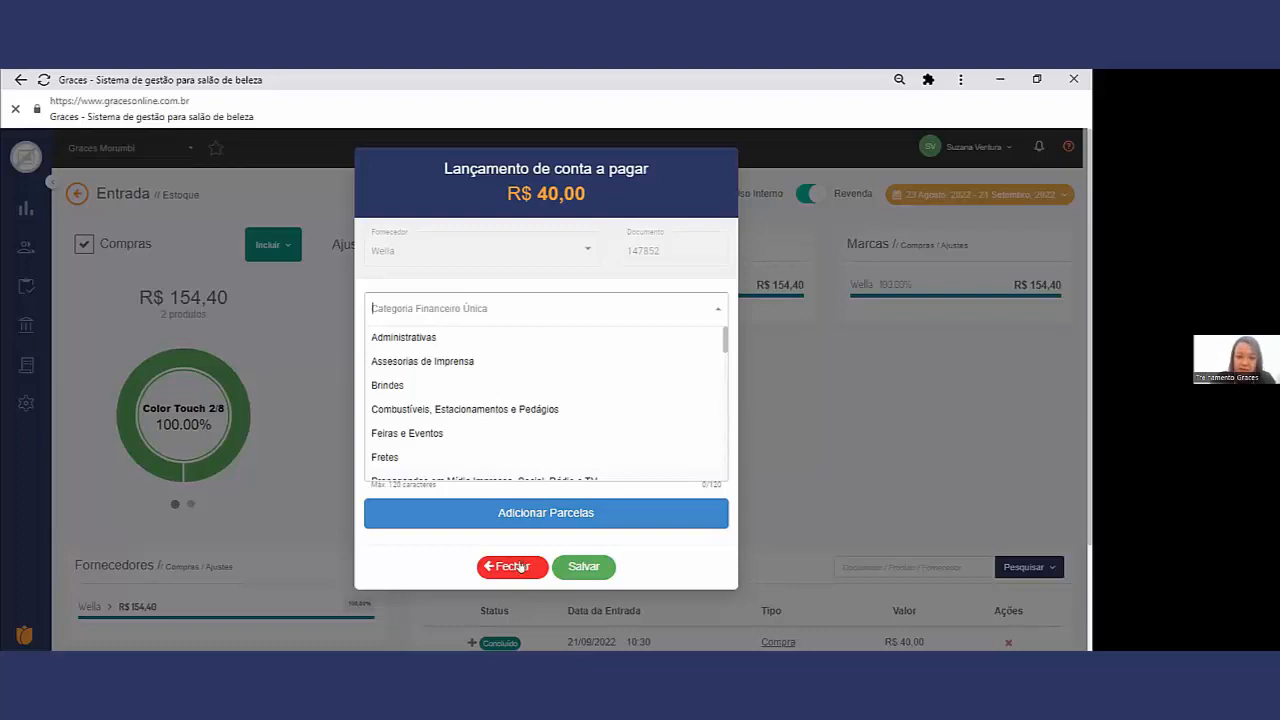
scroll(466, 434, "down", 5)
scroll(466, 434, "down", 3)
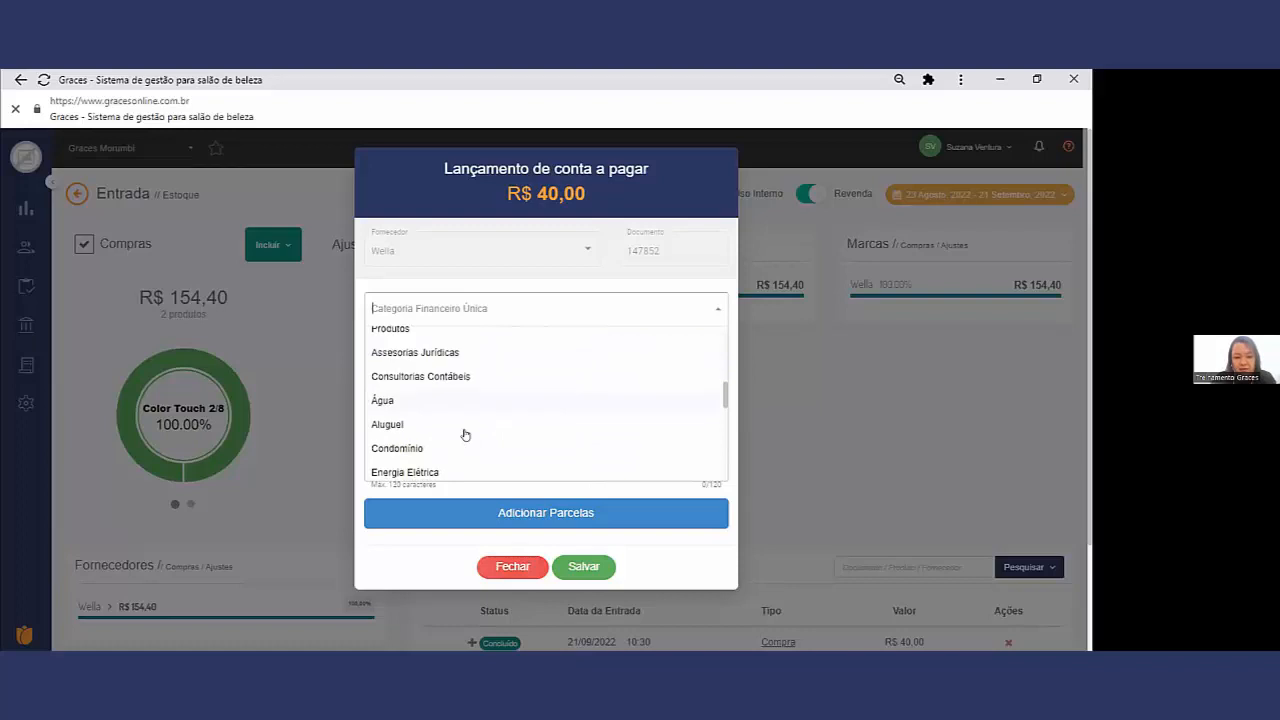
scroll(465, 434, "down", 1)
scroll(465, 434, "up", 2)
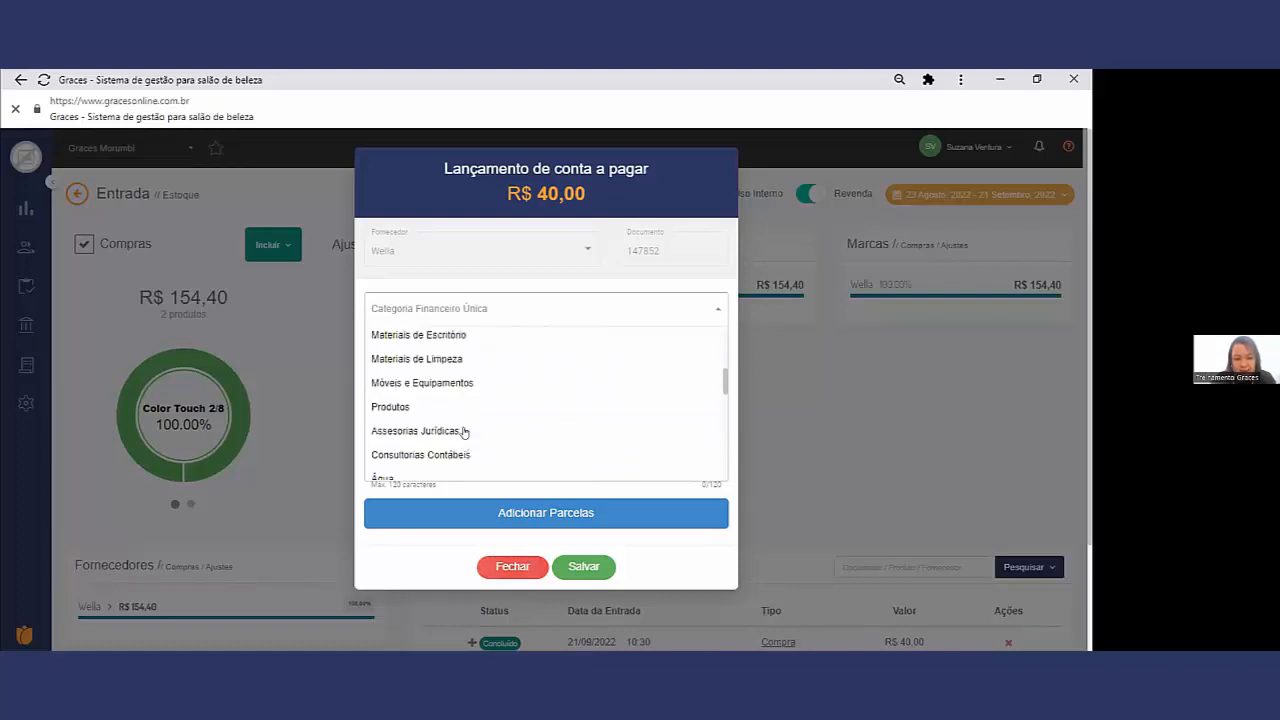
left_click(421, 408)
Step: Set the conta a pagar's single installment to Boleto with due date 26/09/2022 and save it
left_click(437, 409)
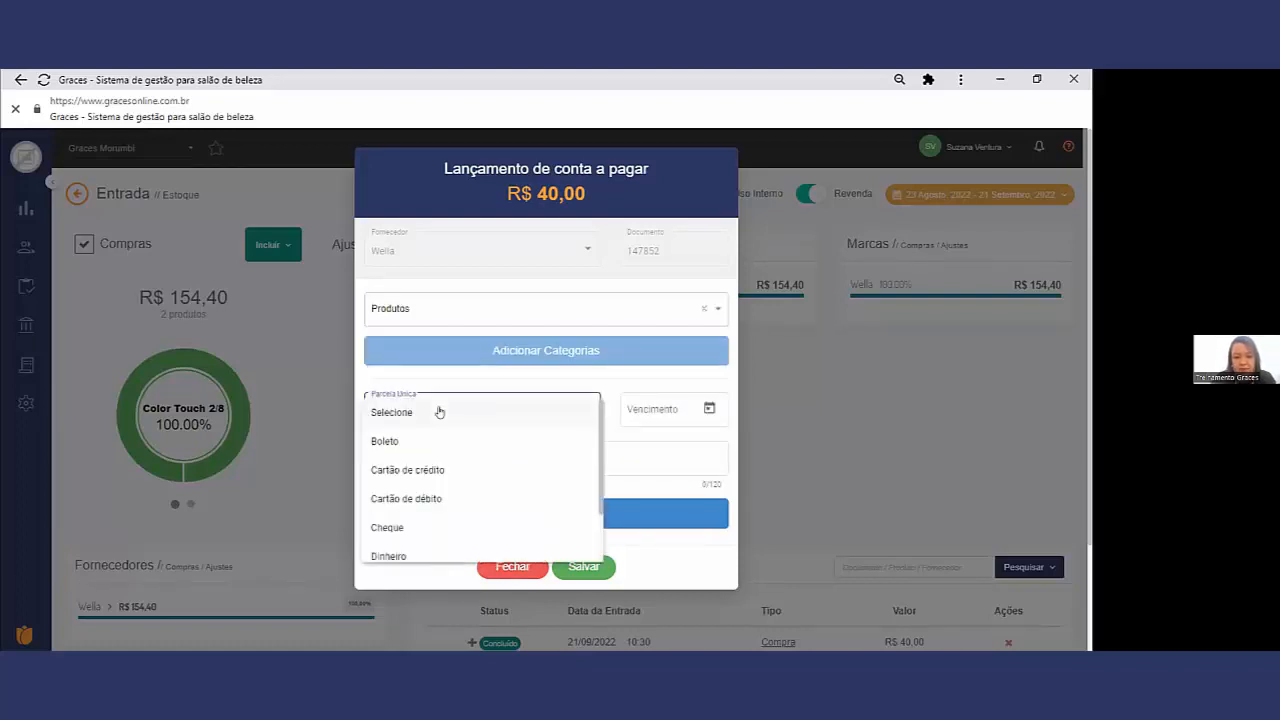
left_click(451, 441)
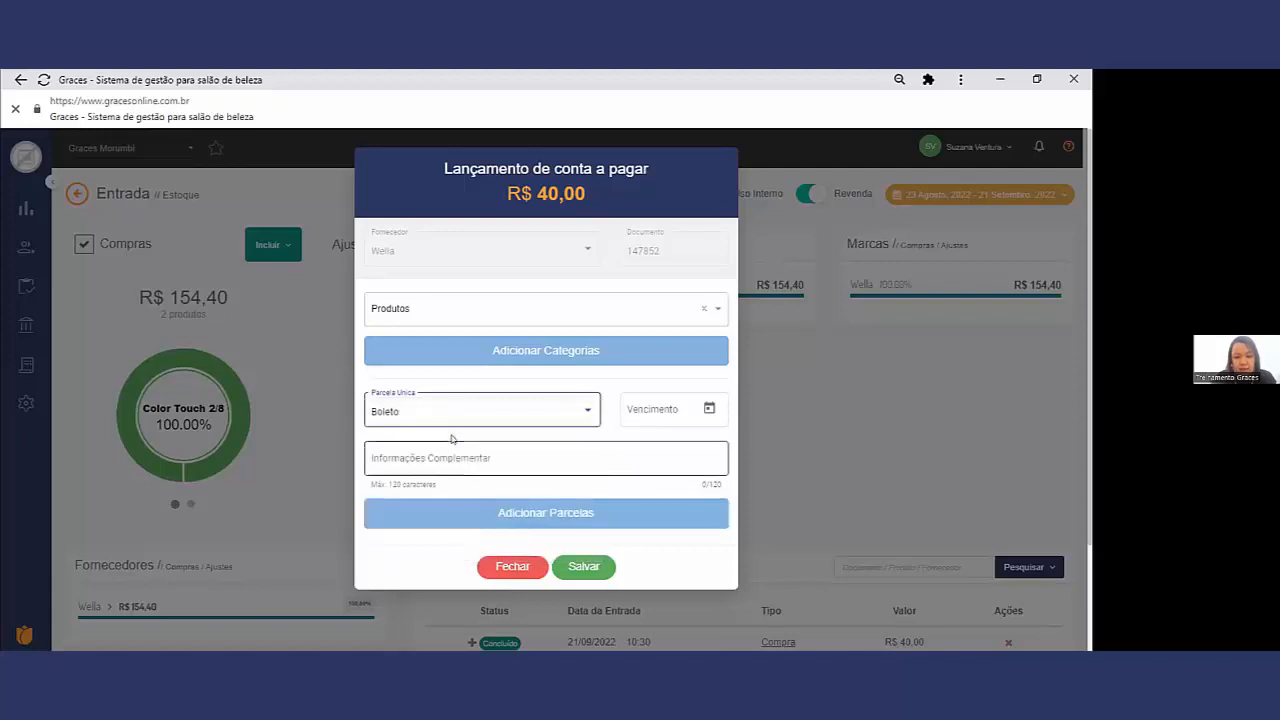
left_click(703, 409)
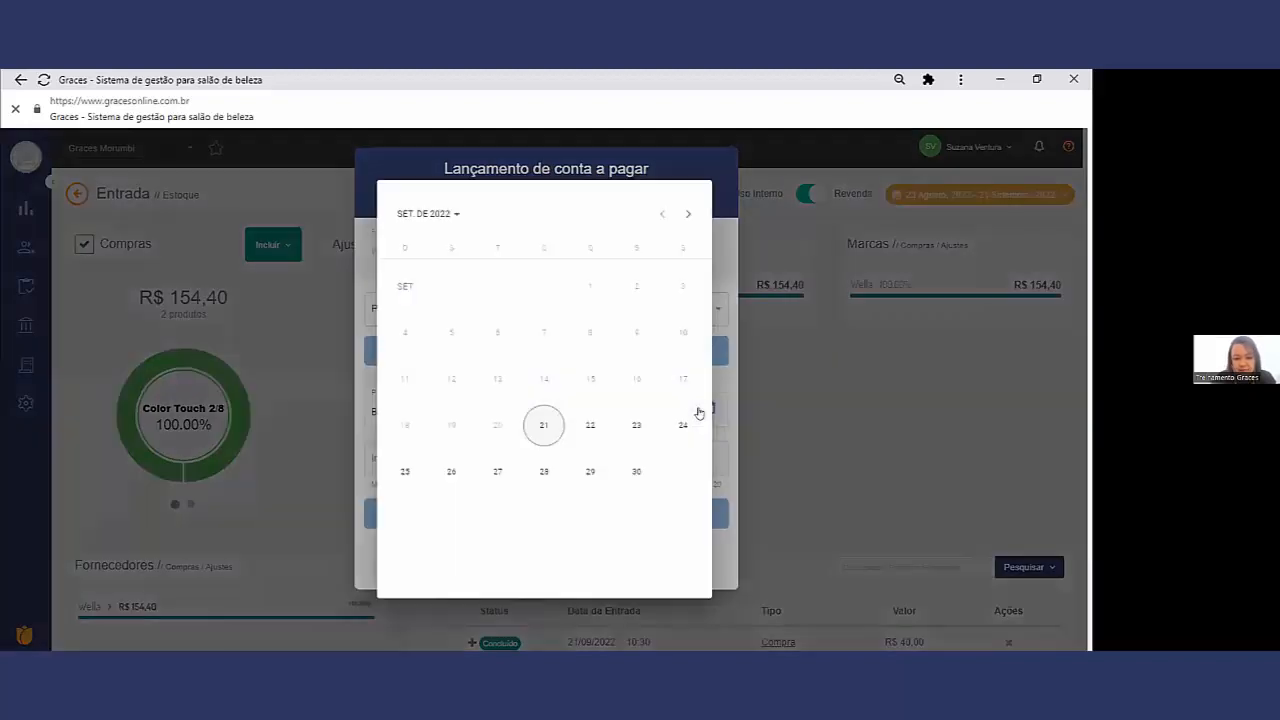
left_click(451, 471)
left_click(529, 449)
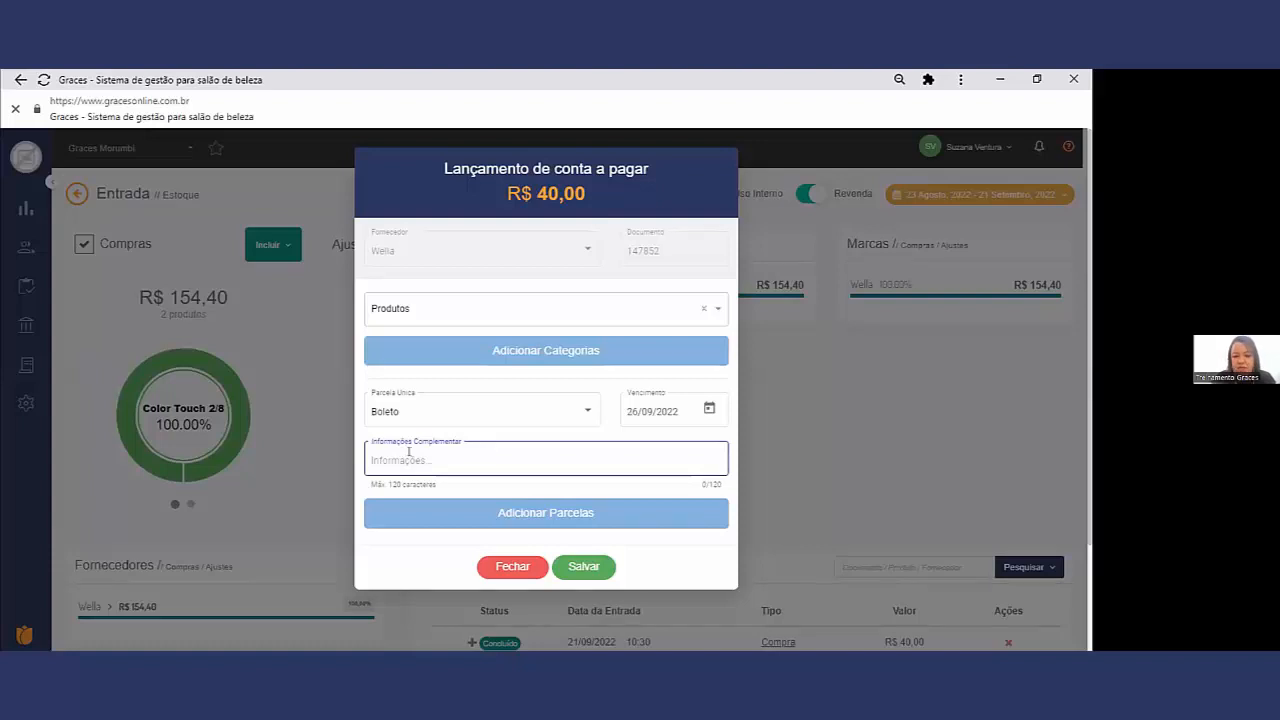
left_click(578, 565)
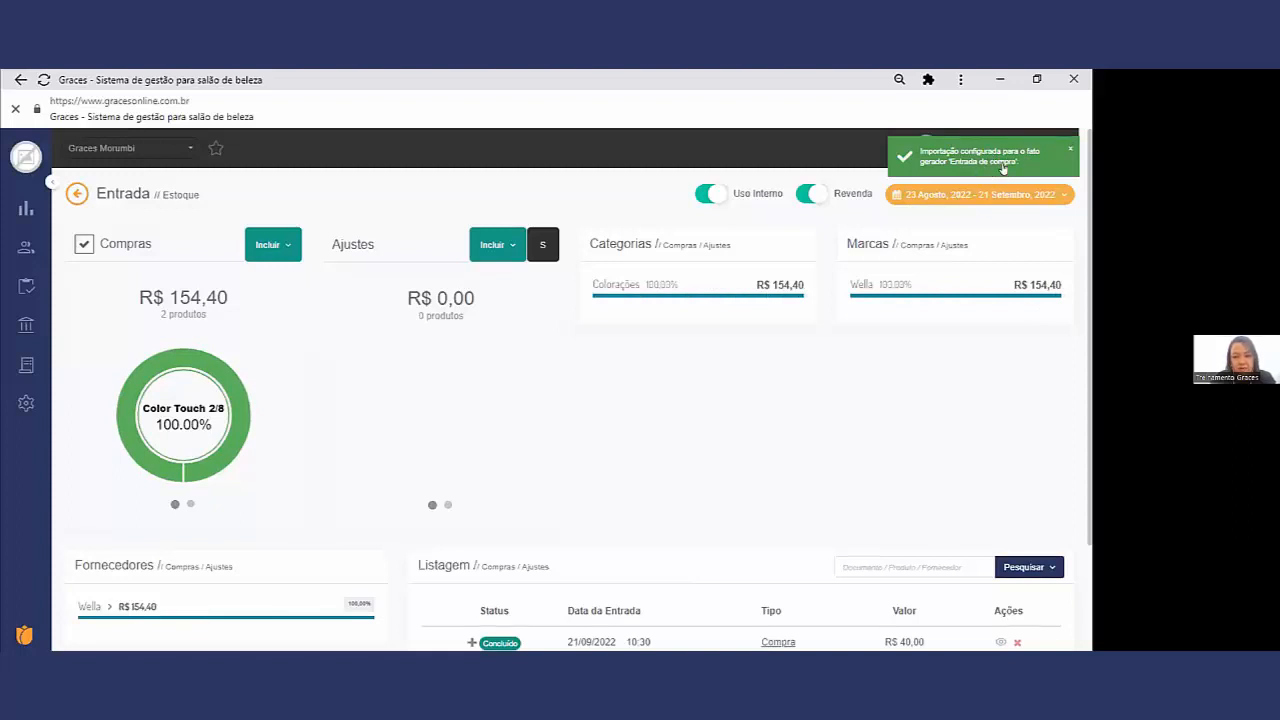
Step: Examine the cash expense and the Wella purchase among the Contas a Pagar in the financial Movimentação
mouse_move(22, 326)
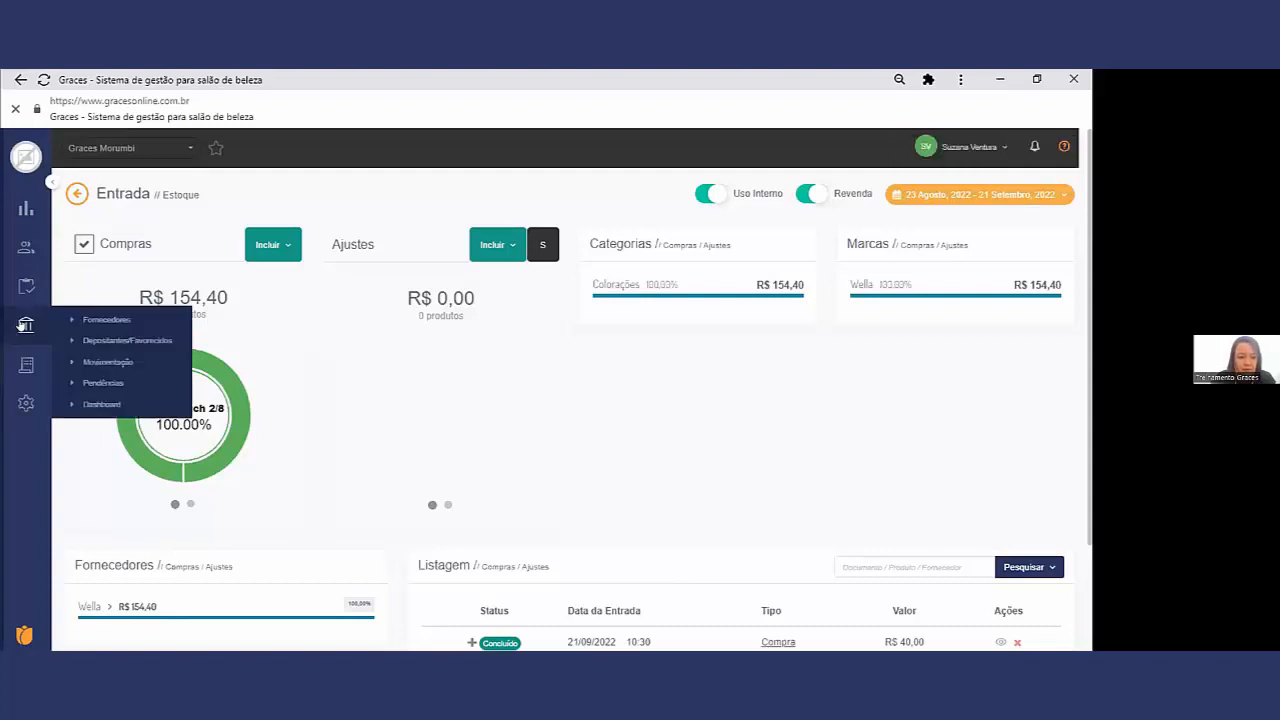
left_click(126, 363)
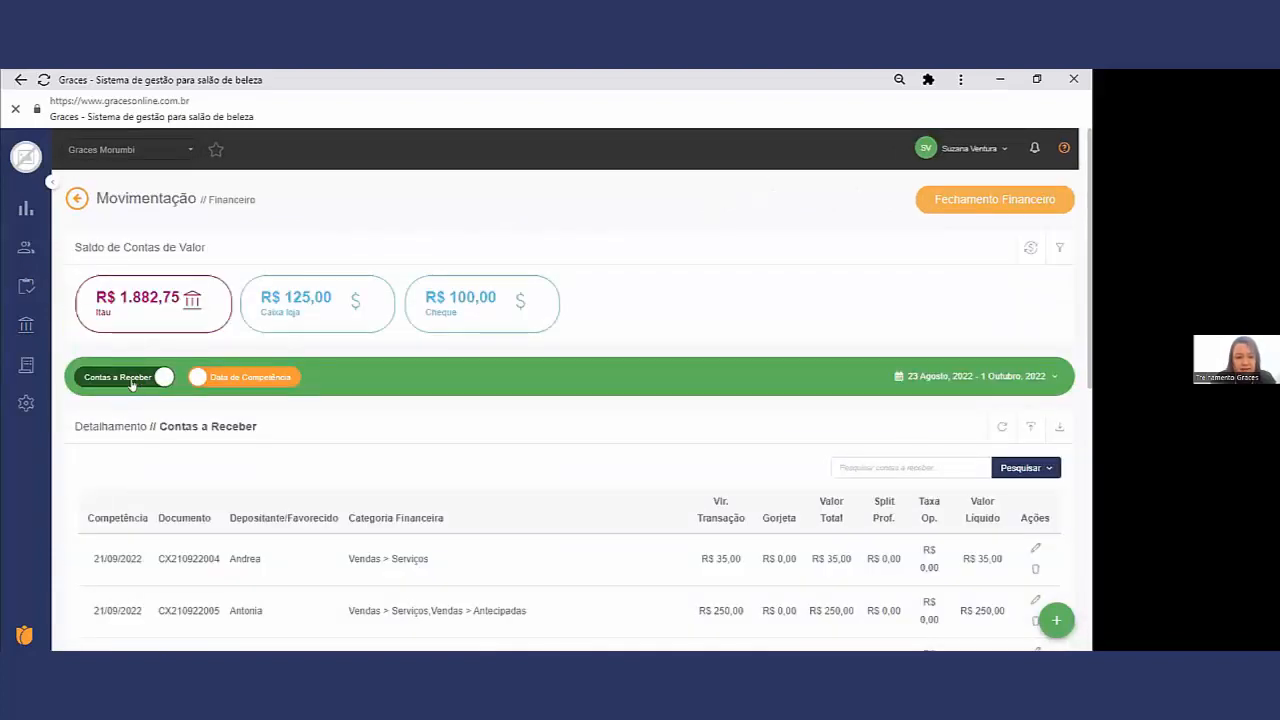
left_click(132, 383)
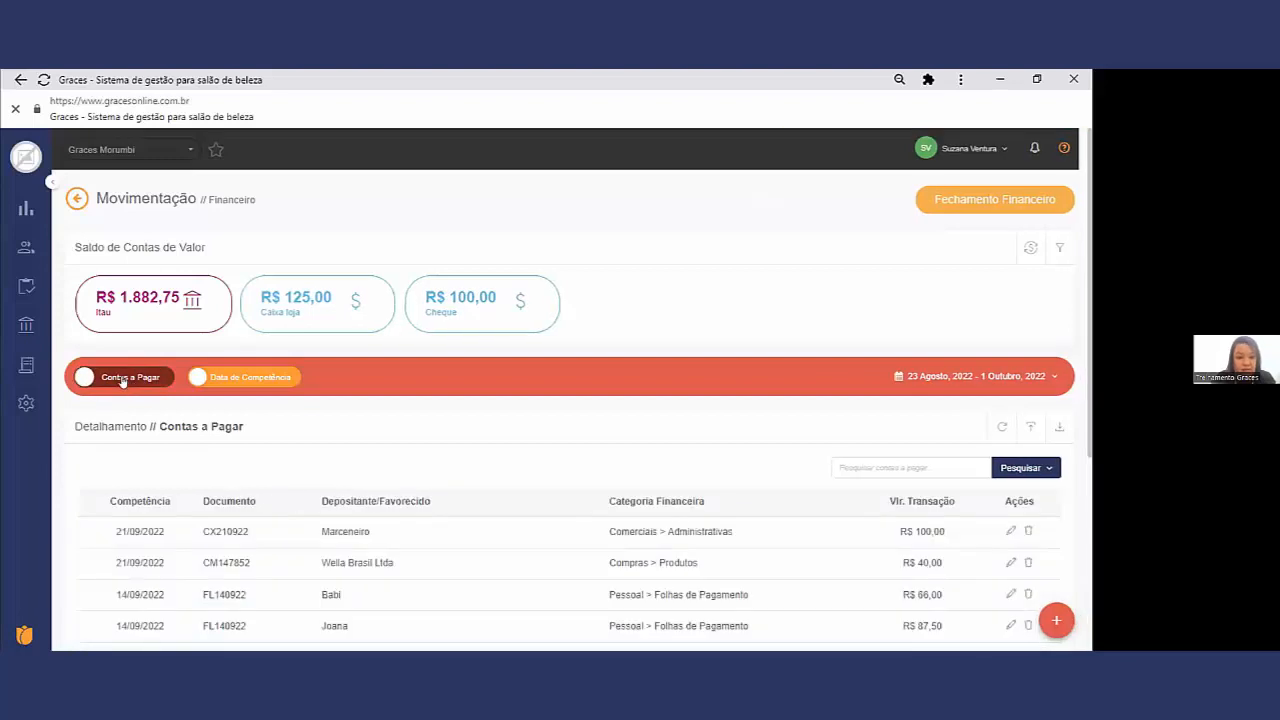
scroll(195, 406, "down", 1)
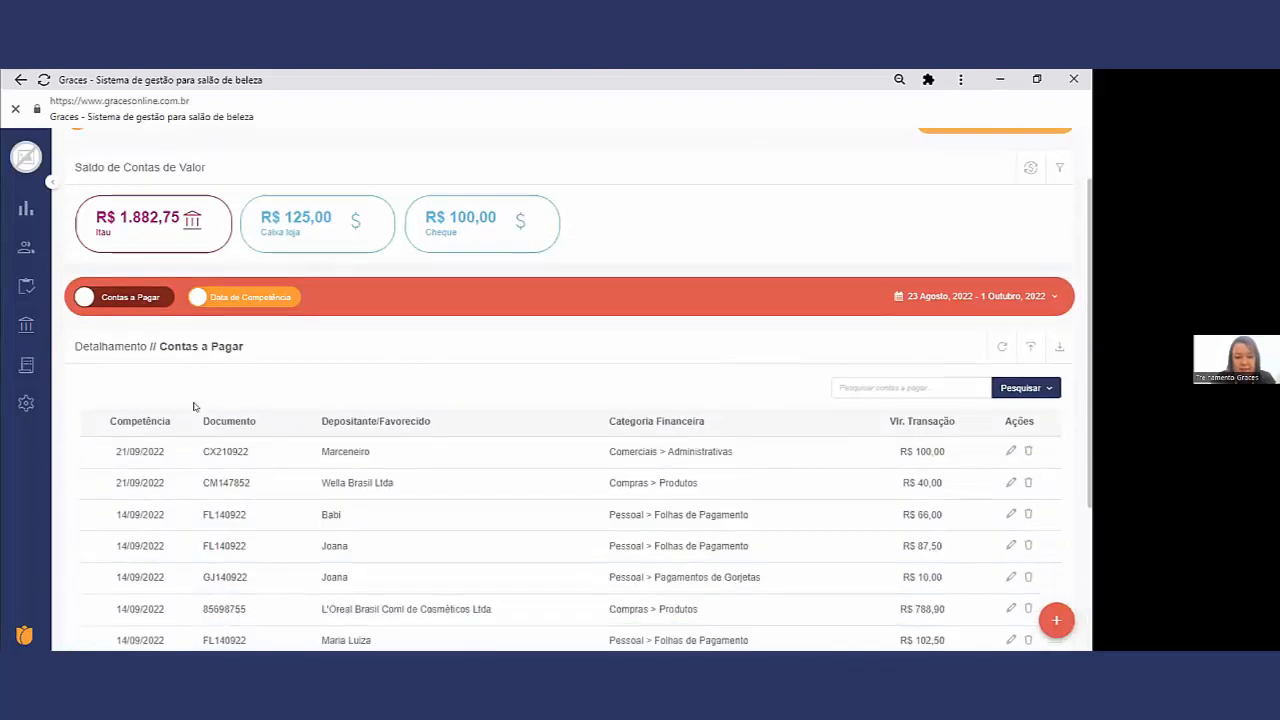
left_click_drag(383, 457, 320, 450)
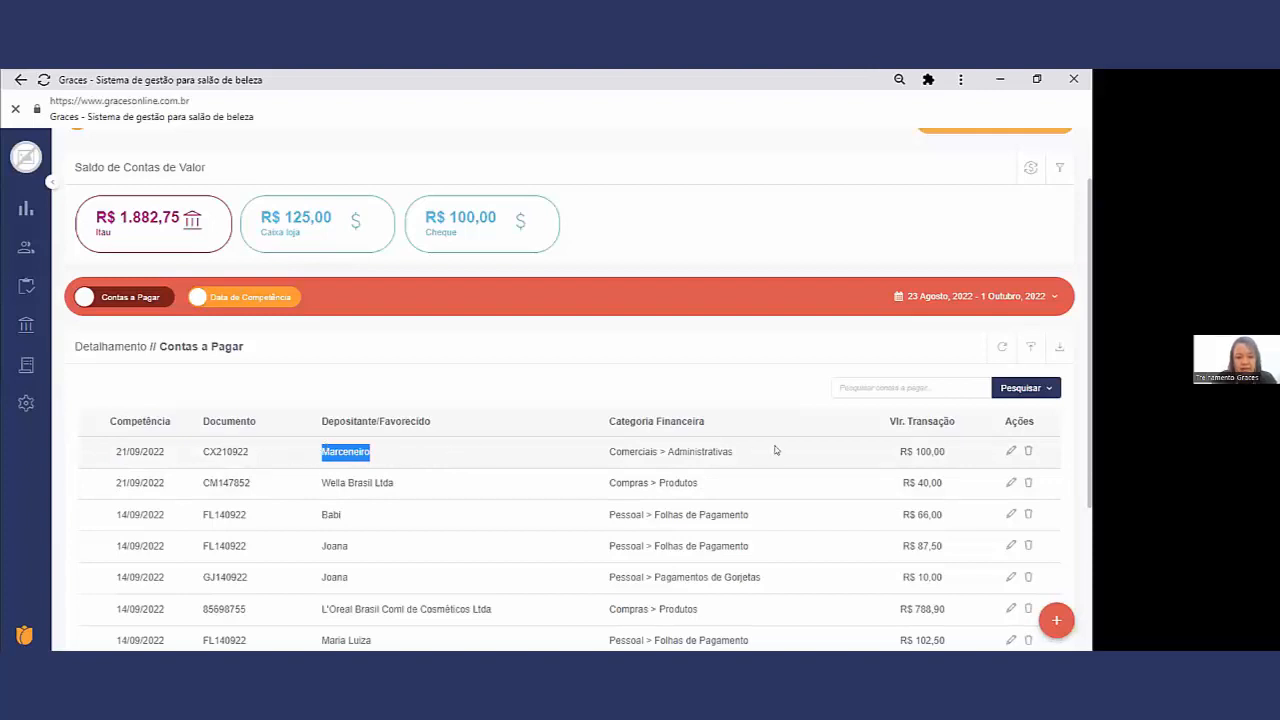
left_click_drag(933, 451, 899, 452)
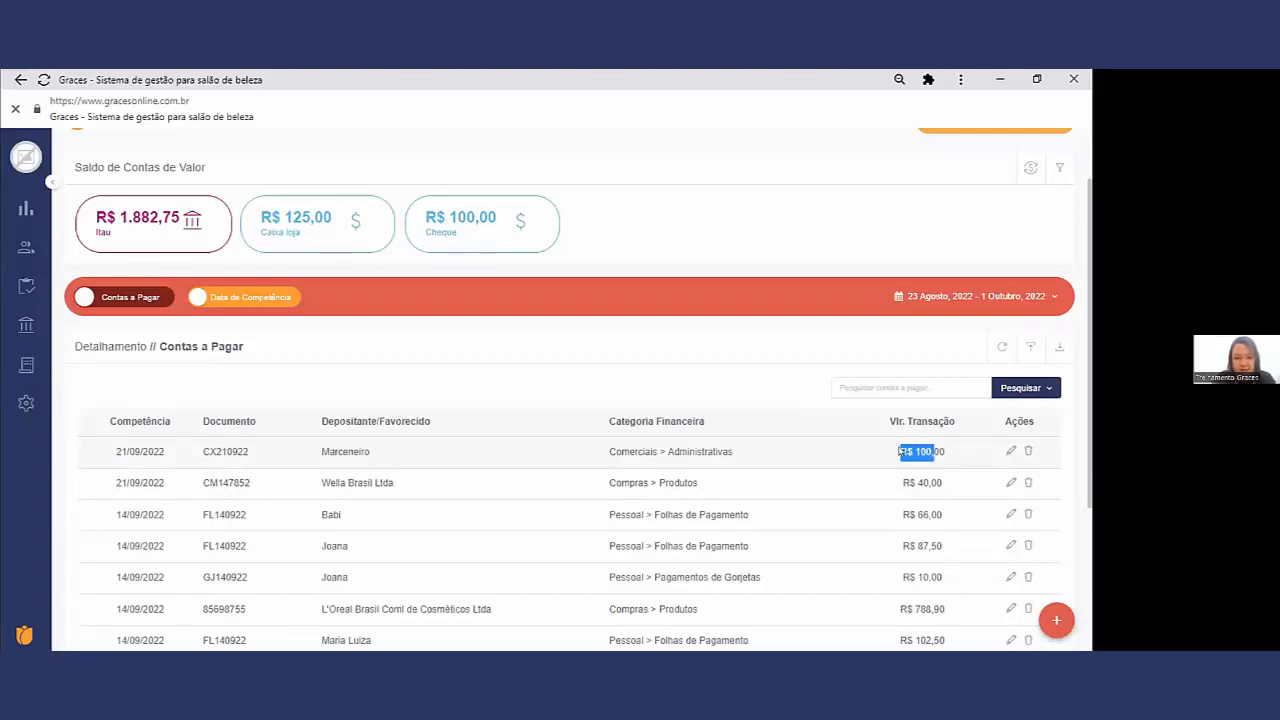
left_click_drag(393, 486, 273, 471)
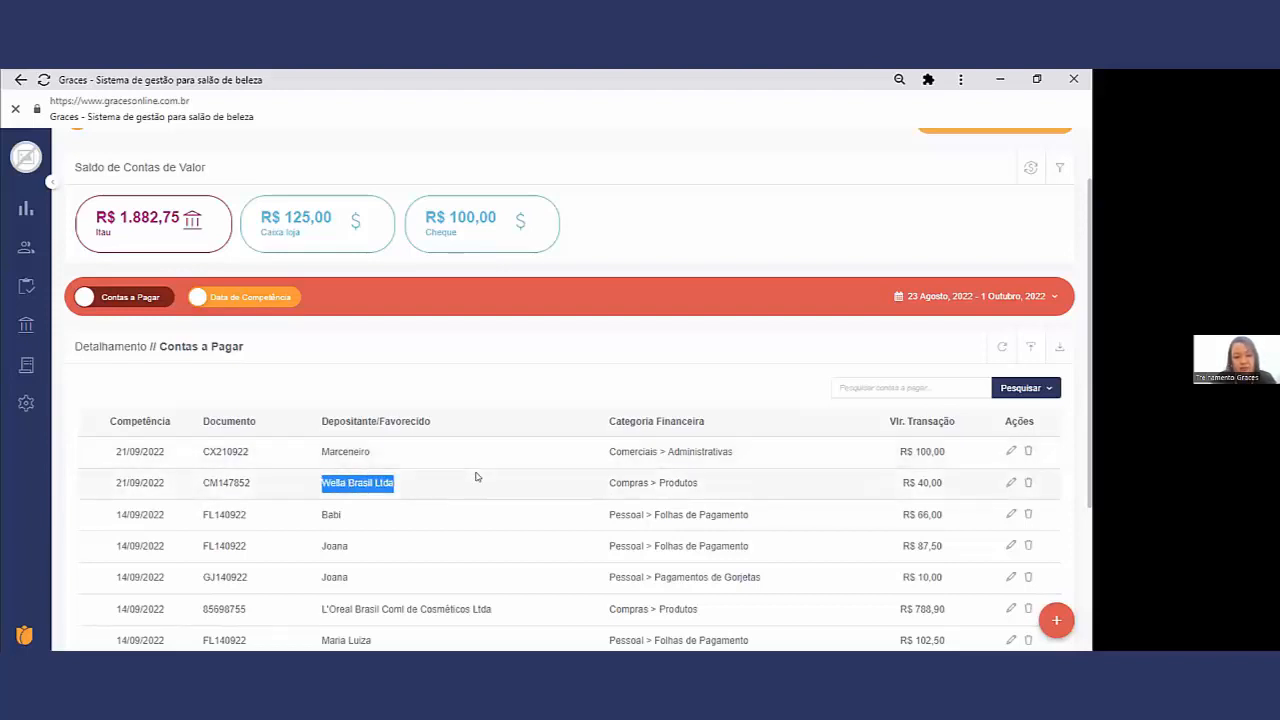
left_click(143, 296)
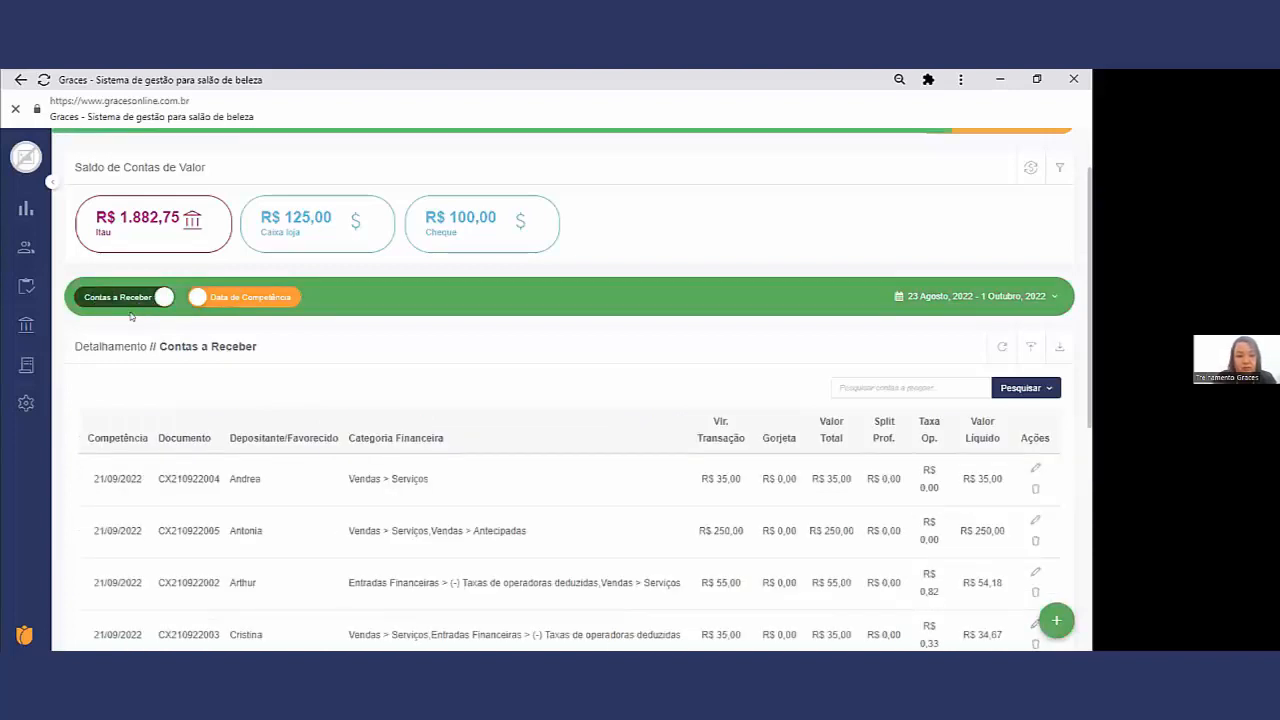
Step: Pay all professionals' gorjetas up to 21/09/2022 from the Equipe page
mouse_move(27, 286)
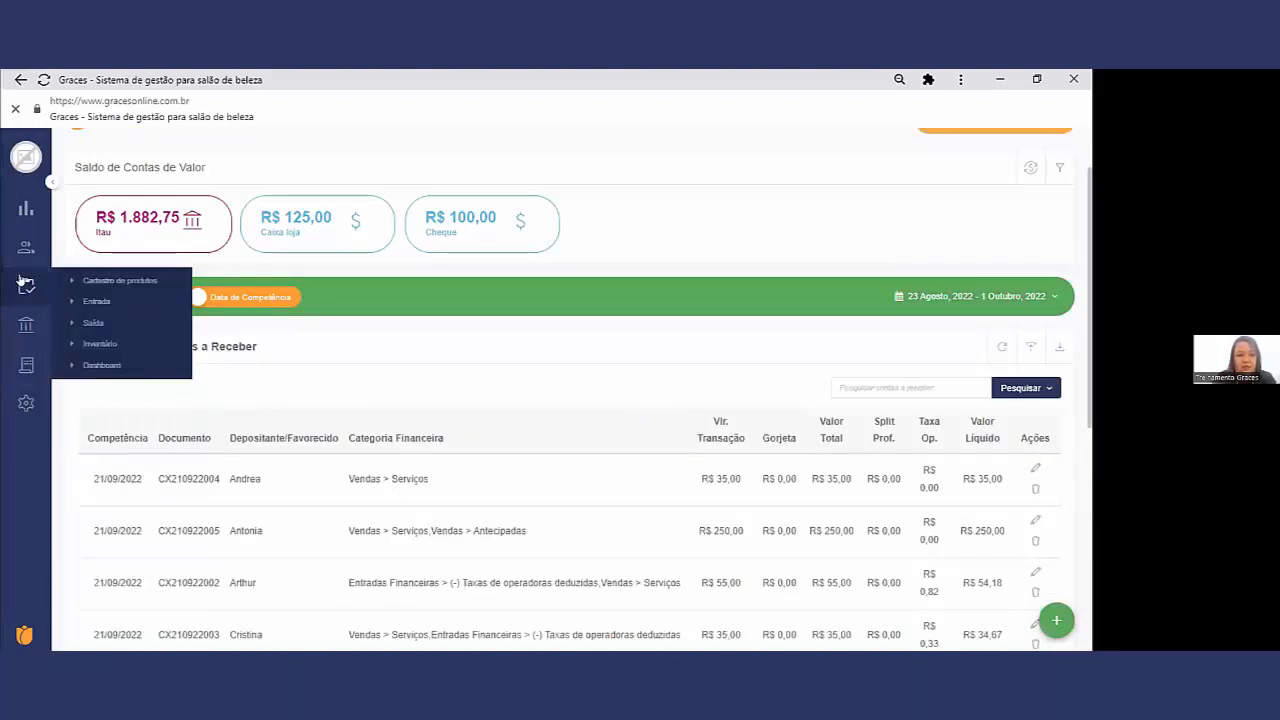
mouse_move(23, 247)
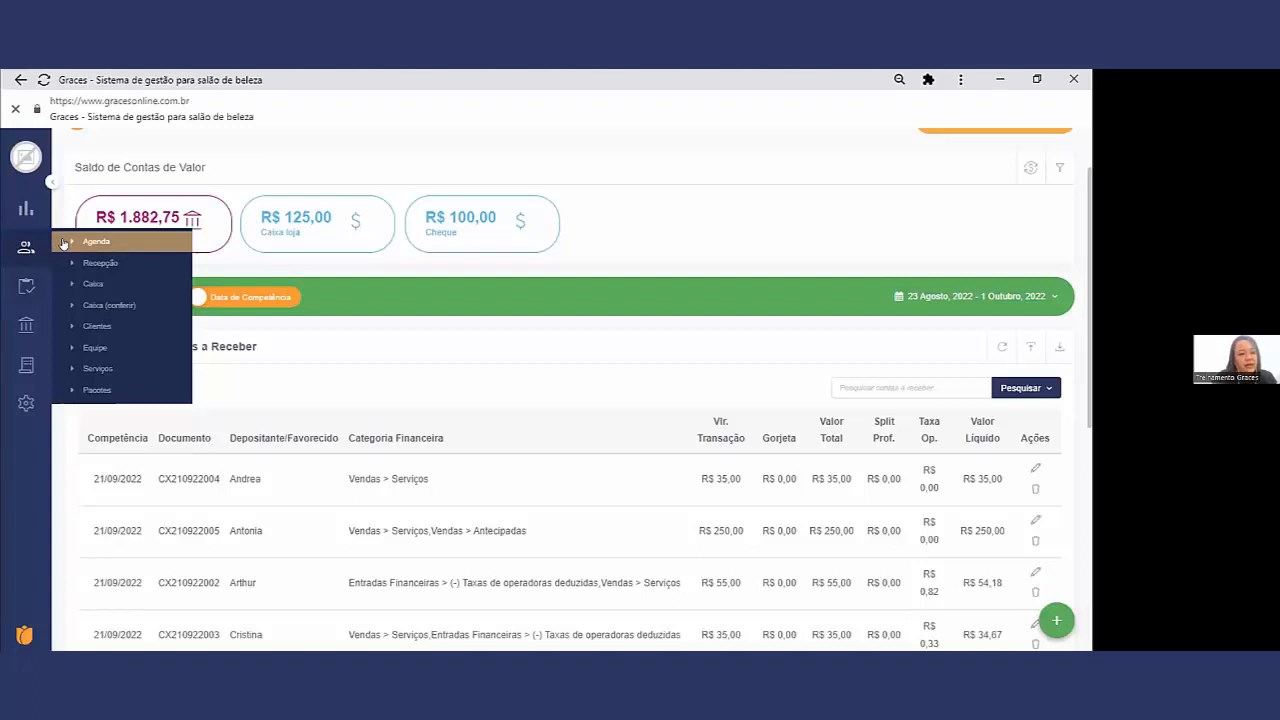
left_click(99, 347)
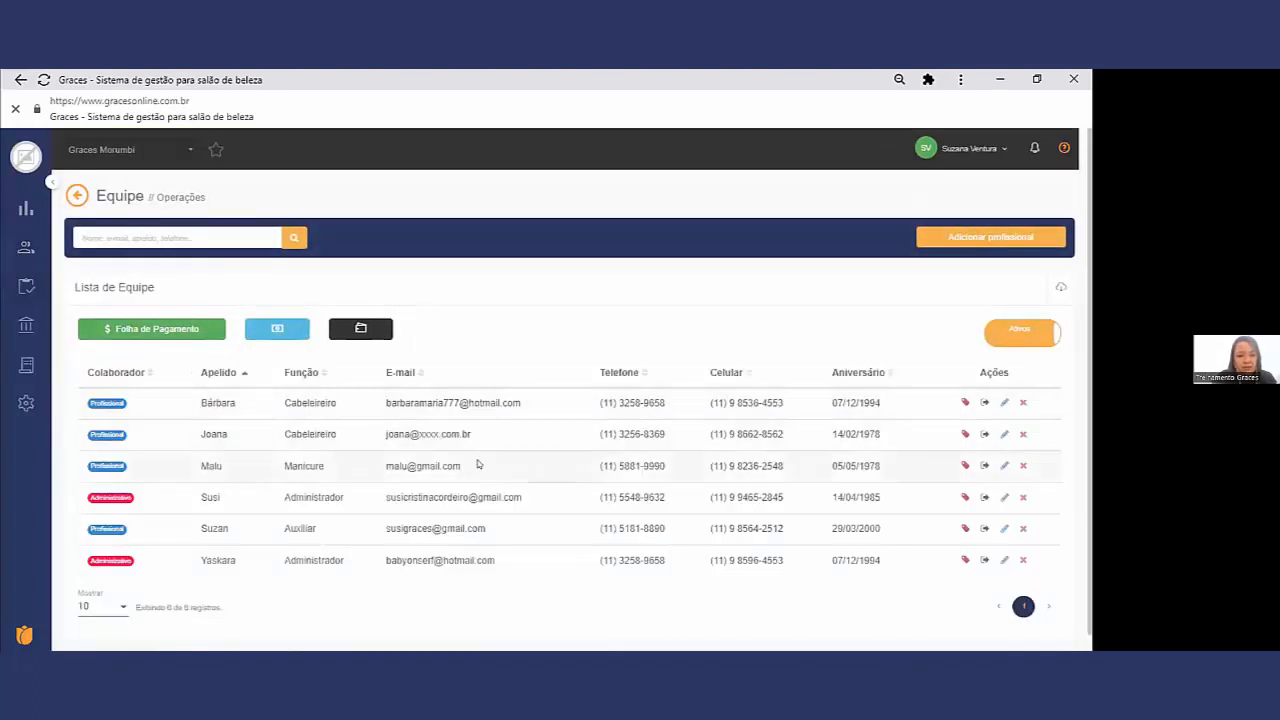
left_click(271, 335)
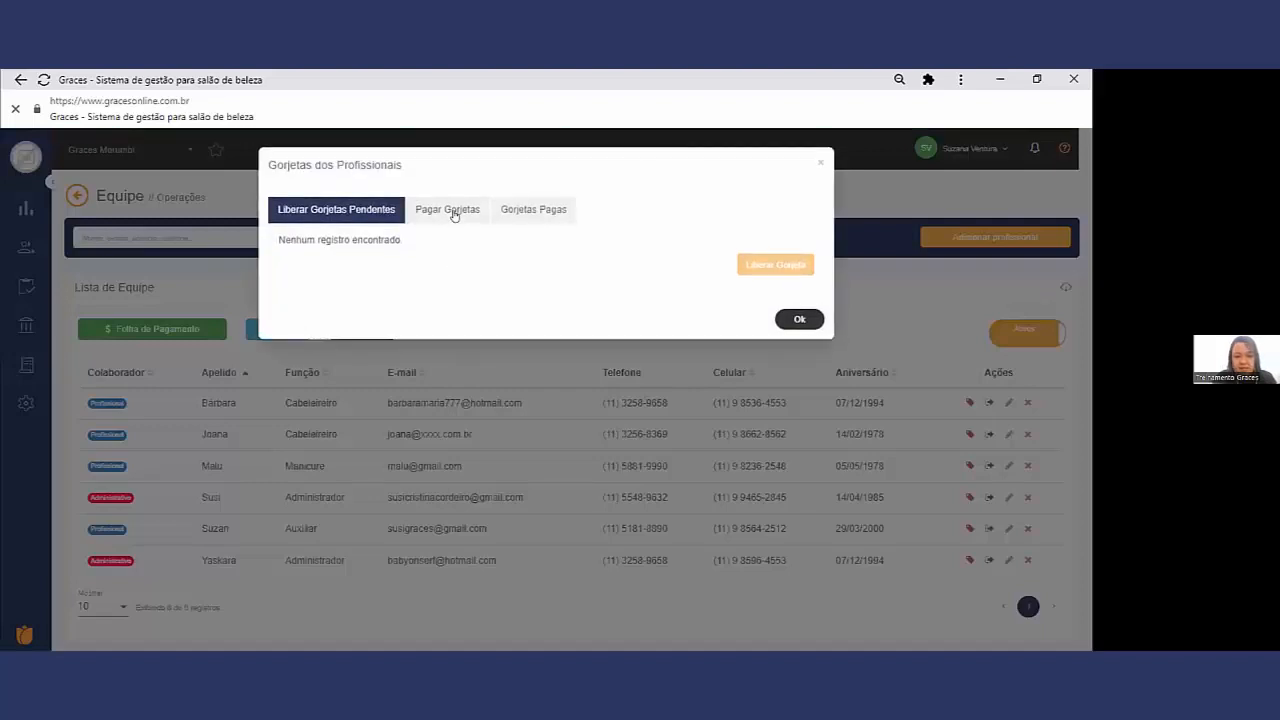
left_click(451, 212)
left_click(706, 243)
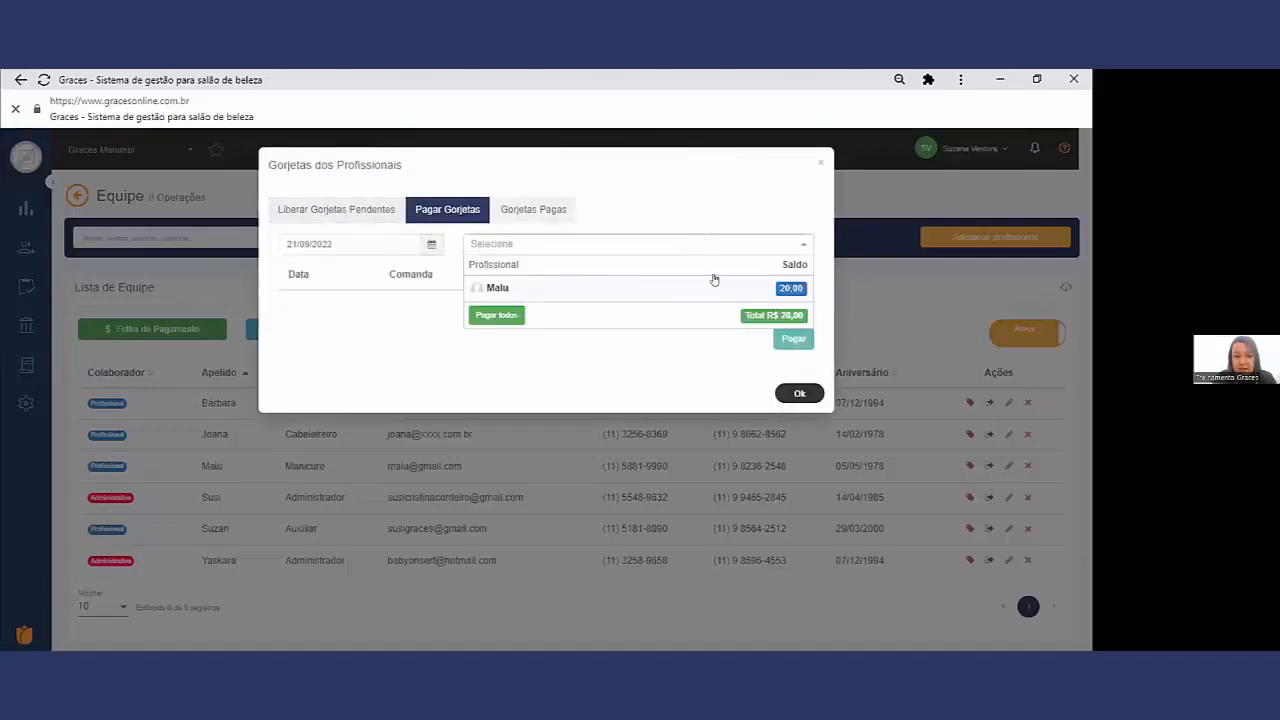
left_click(491, 318)
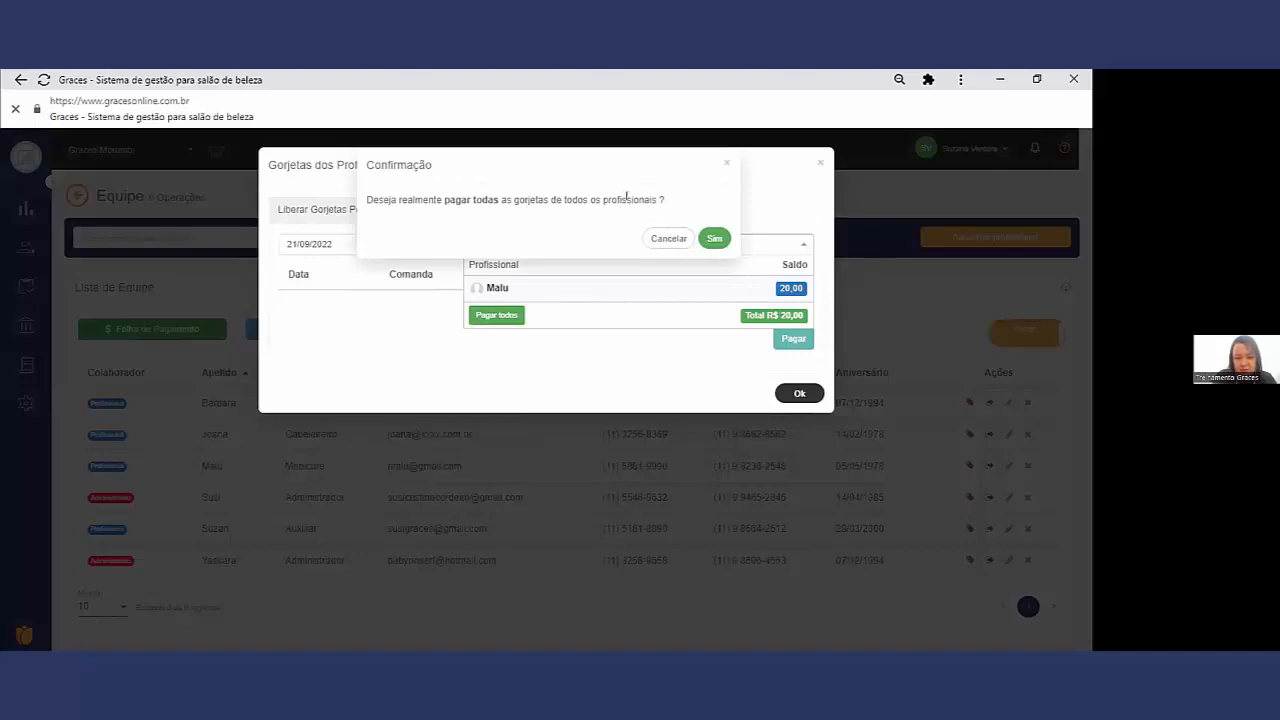
left_click(715, 237)
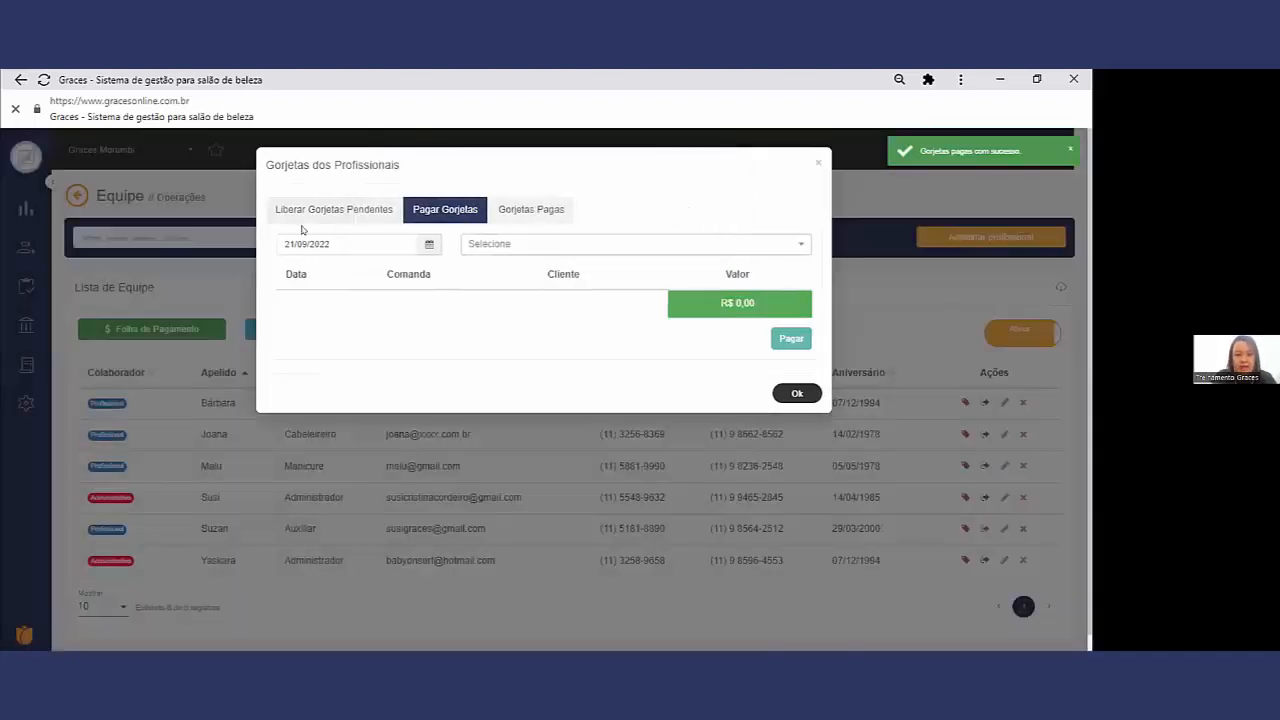
left_click(791, 393)
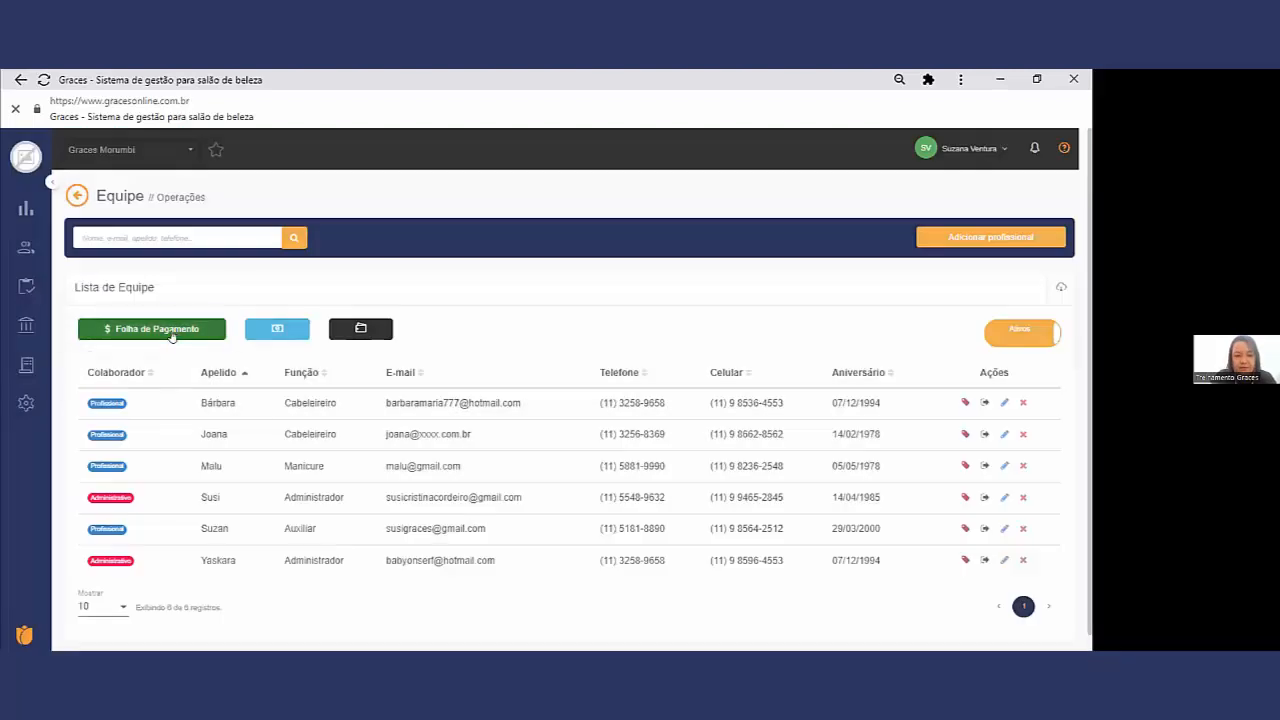
Step: Start a Folha de Pagamento closing for the Quinzenal group including comandas released until 21/09/2022
left_click(165, 331)
left_click(182, 355)
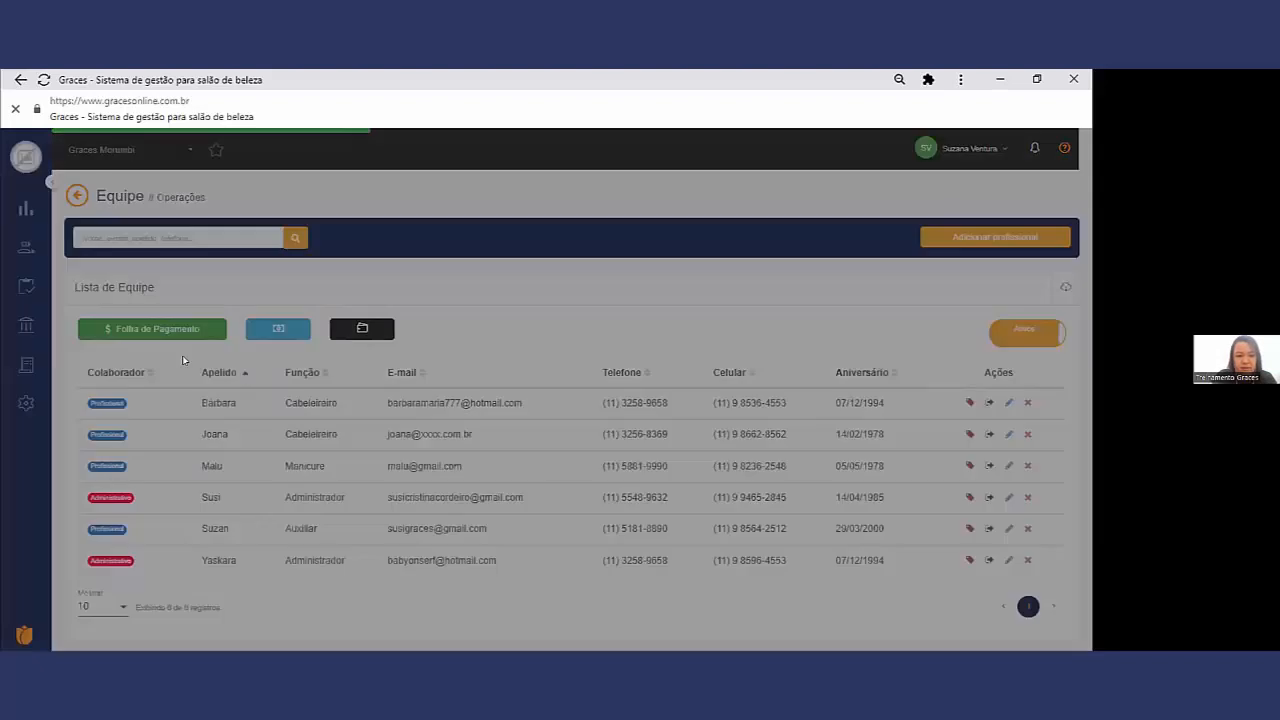
left_click(481, 229)
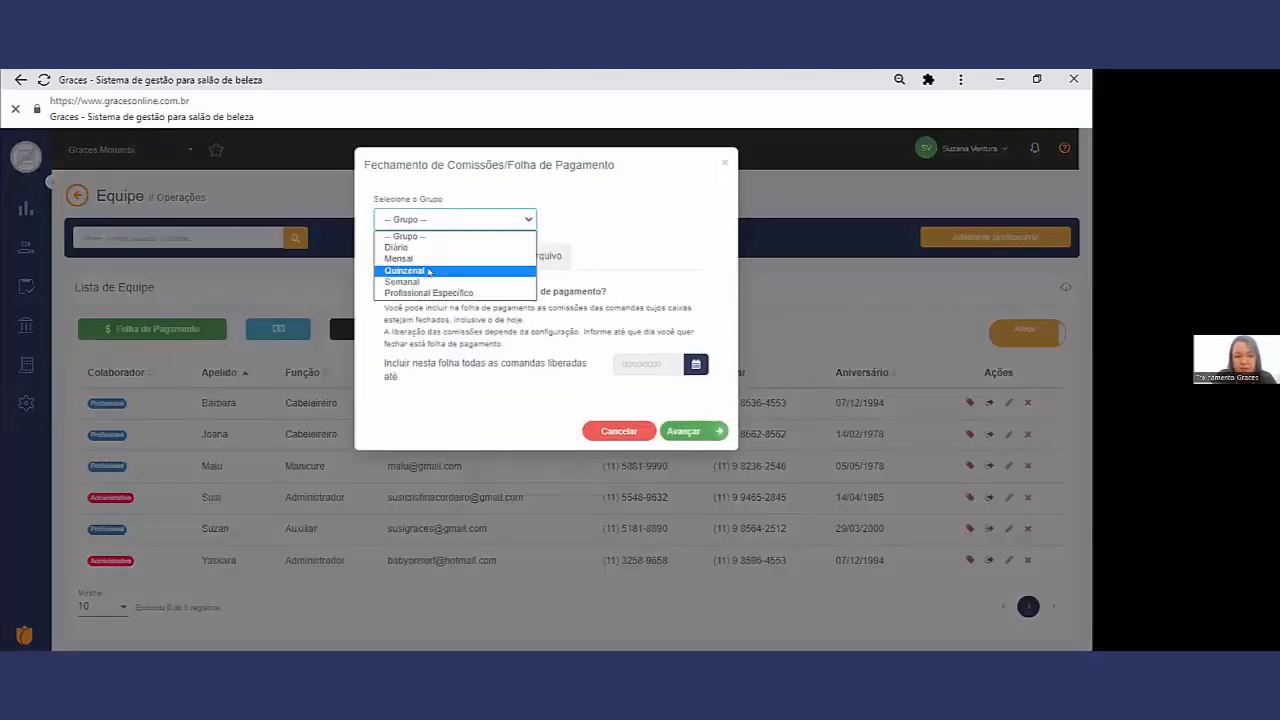
left_click(447, 270)
left_click(696, 364)
left_click(680, 494)
left_click(686, 431)
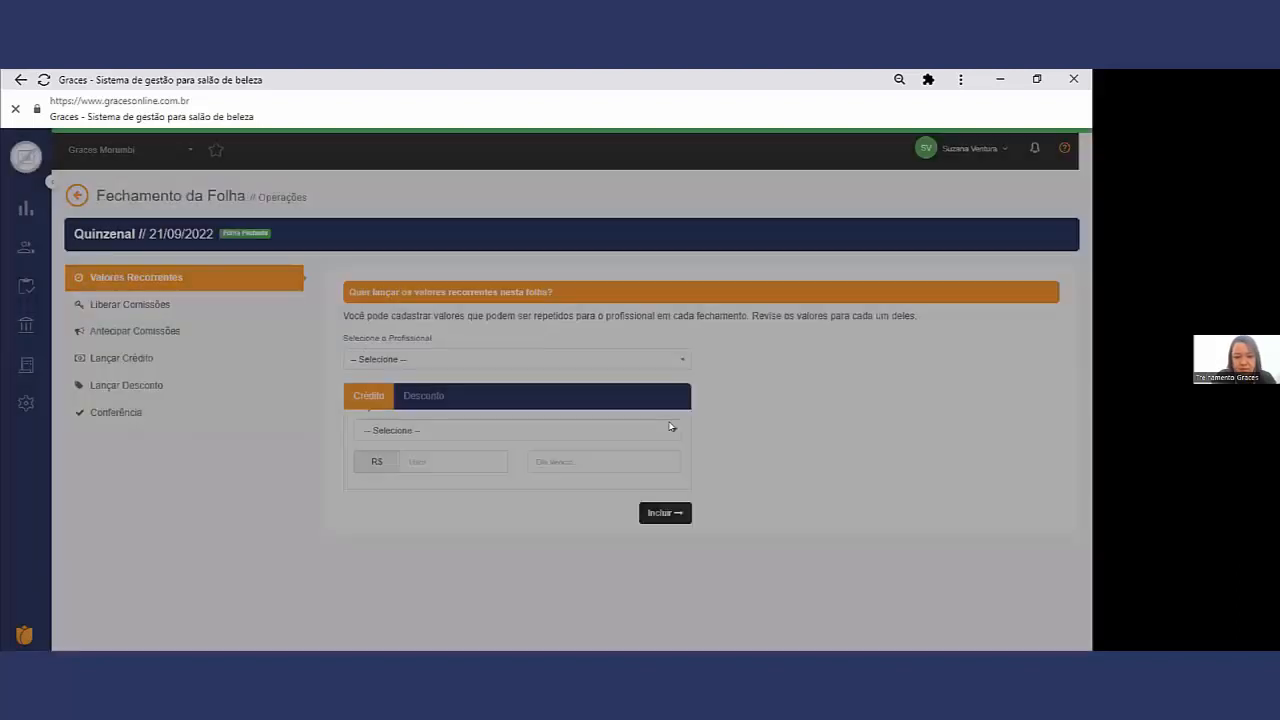
Step: Review the Quinzenal payroll in Conferência and carry out its closing
left_click(214, 410)
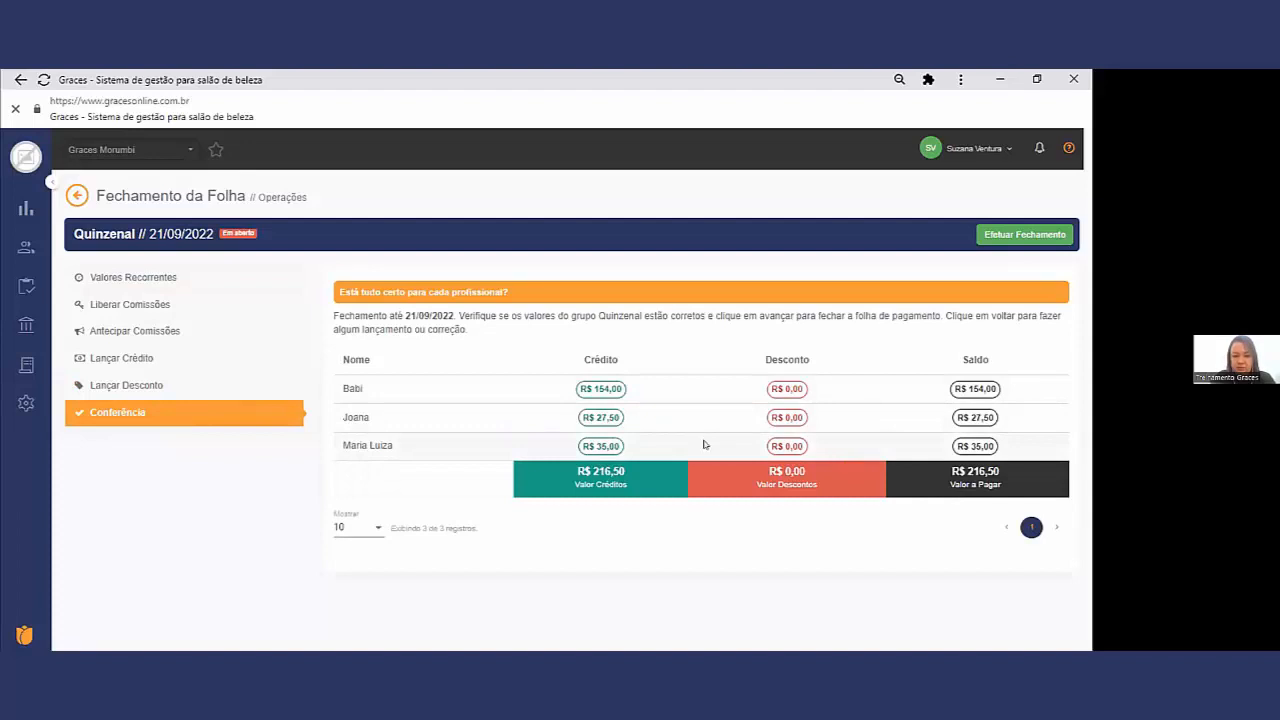
left_click(1040, 234)
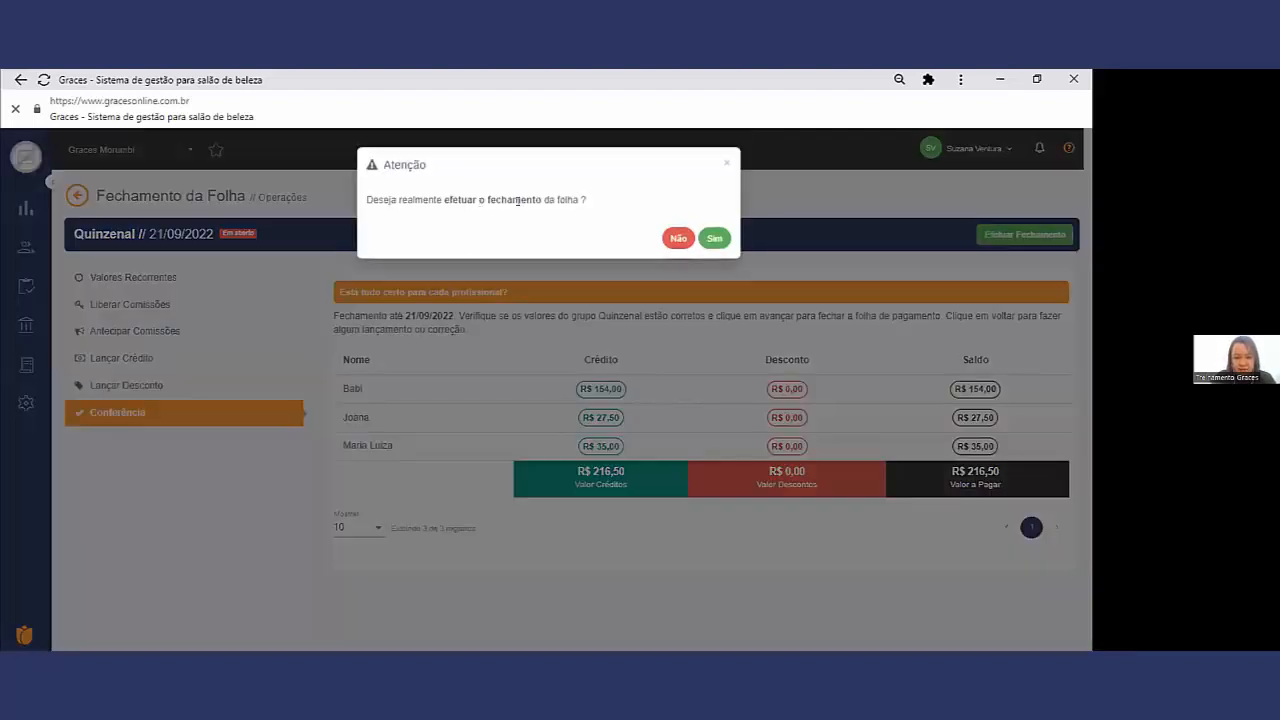
left_click(711, 236)
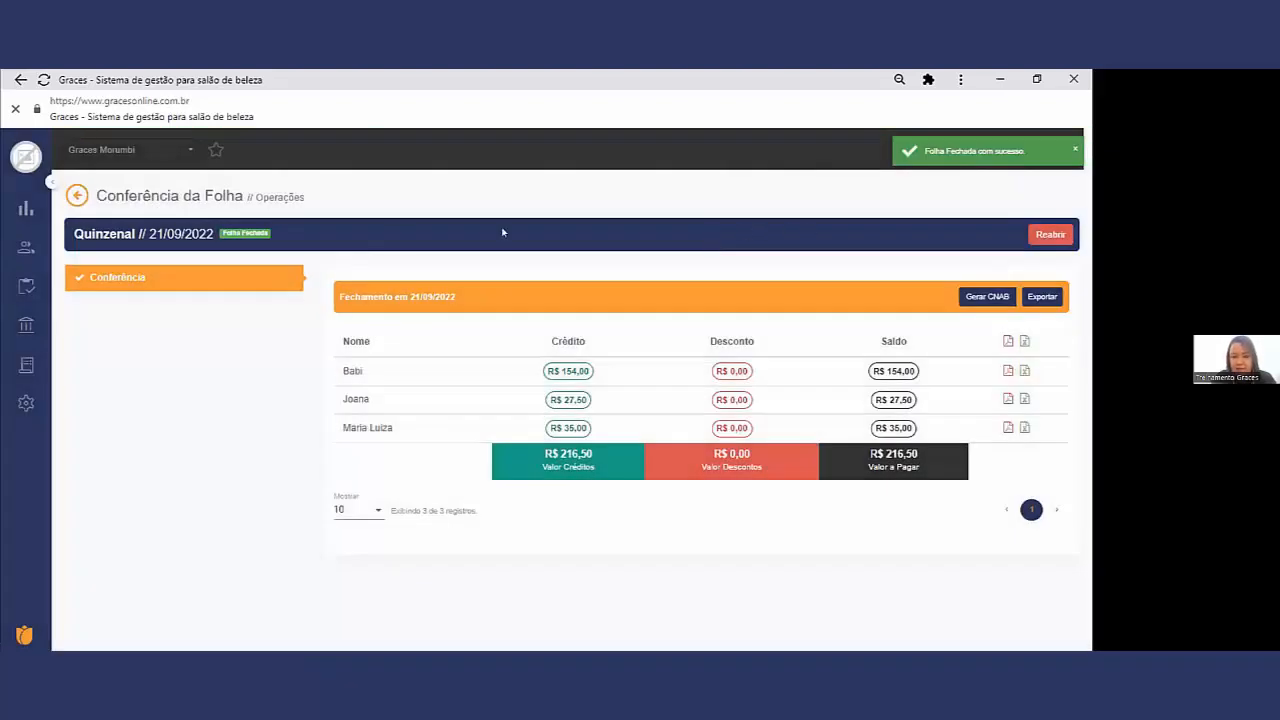
Step: Examine the payroll, gorjeta and cash expense entries among the Contas a Pagar in the financial Movimentação
mouse_move(26, 322)
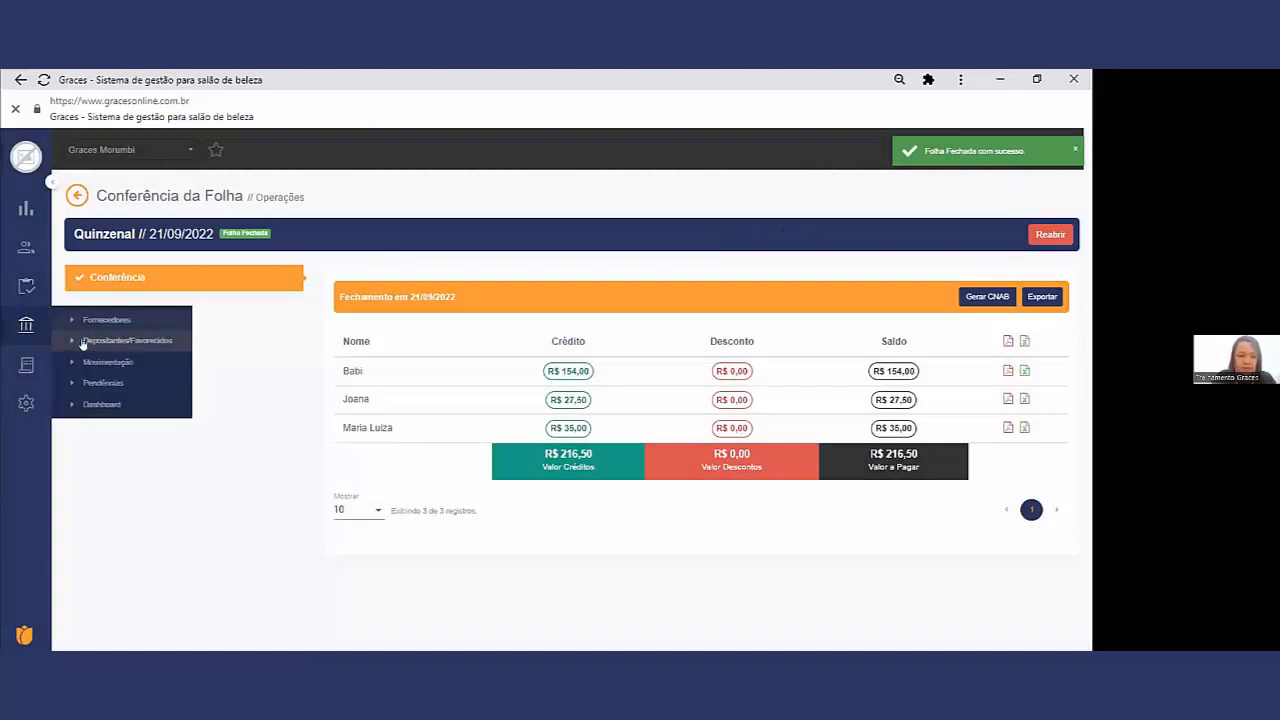
left_click(105, 362)
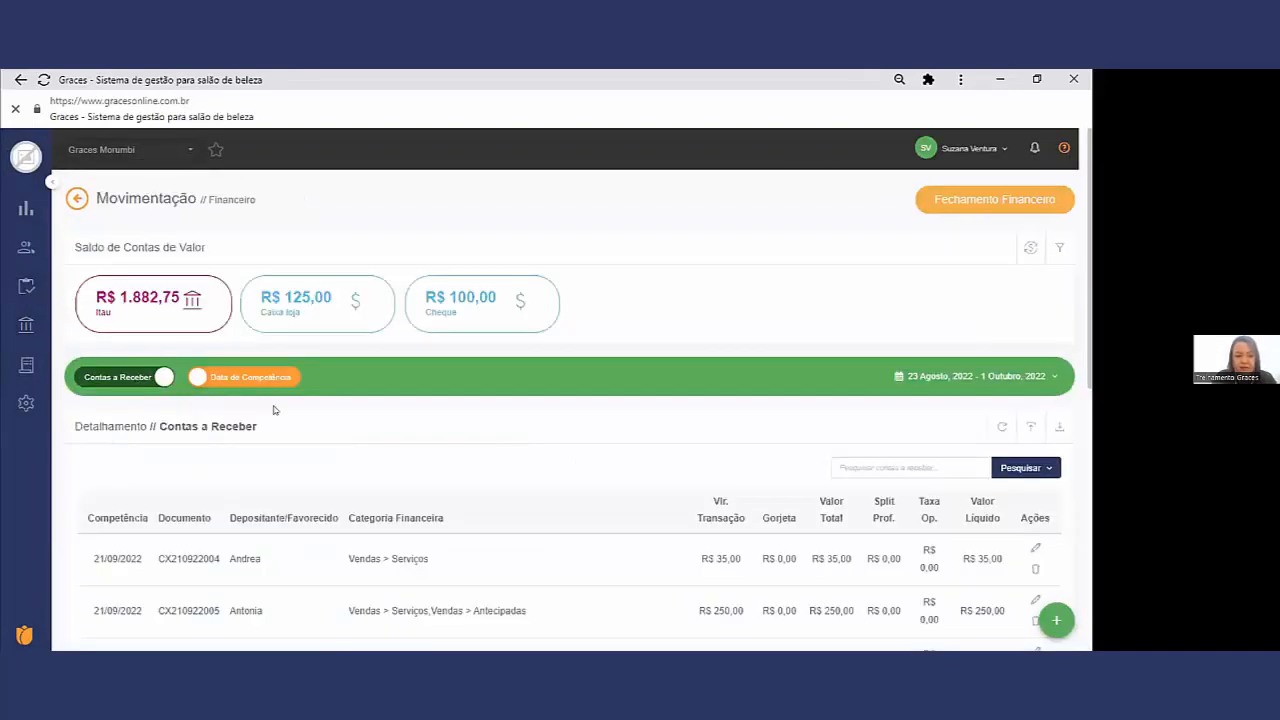
scroll(275, 412, "down", 1)
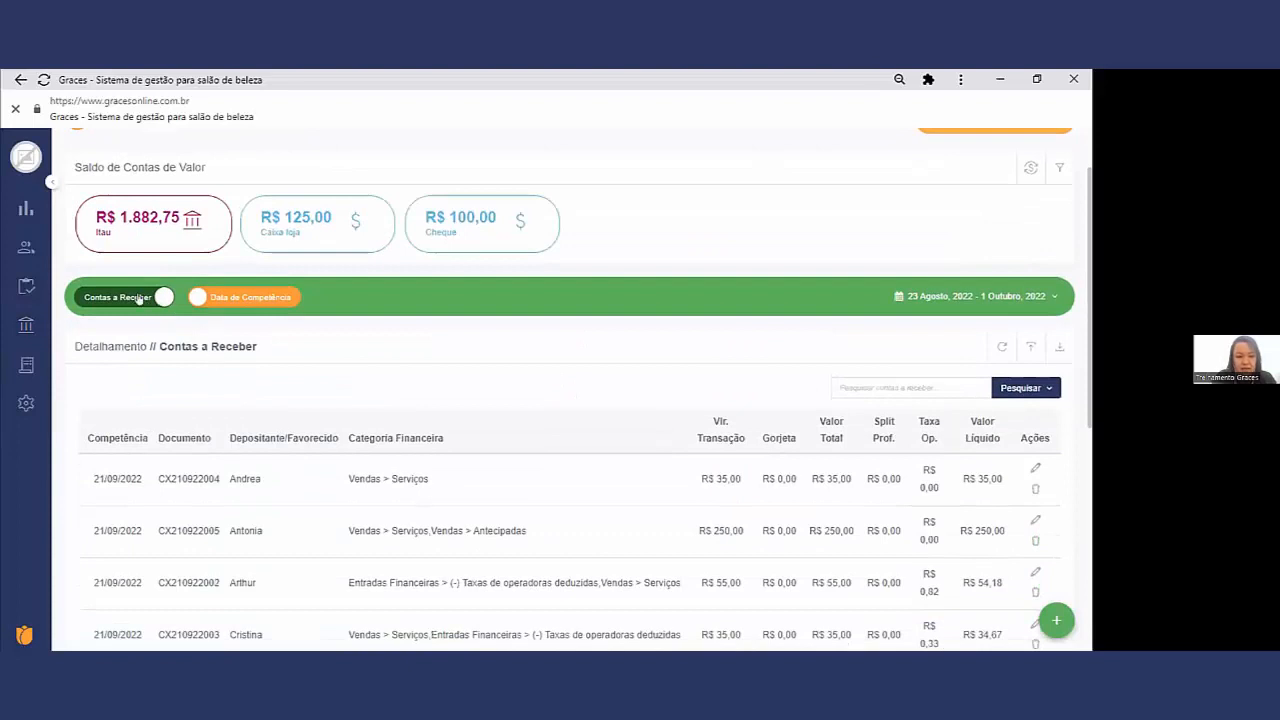
left_click(139, 298)
scroll(180, 320, "down", 3)
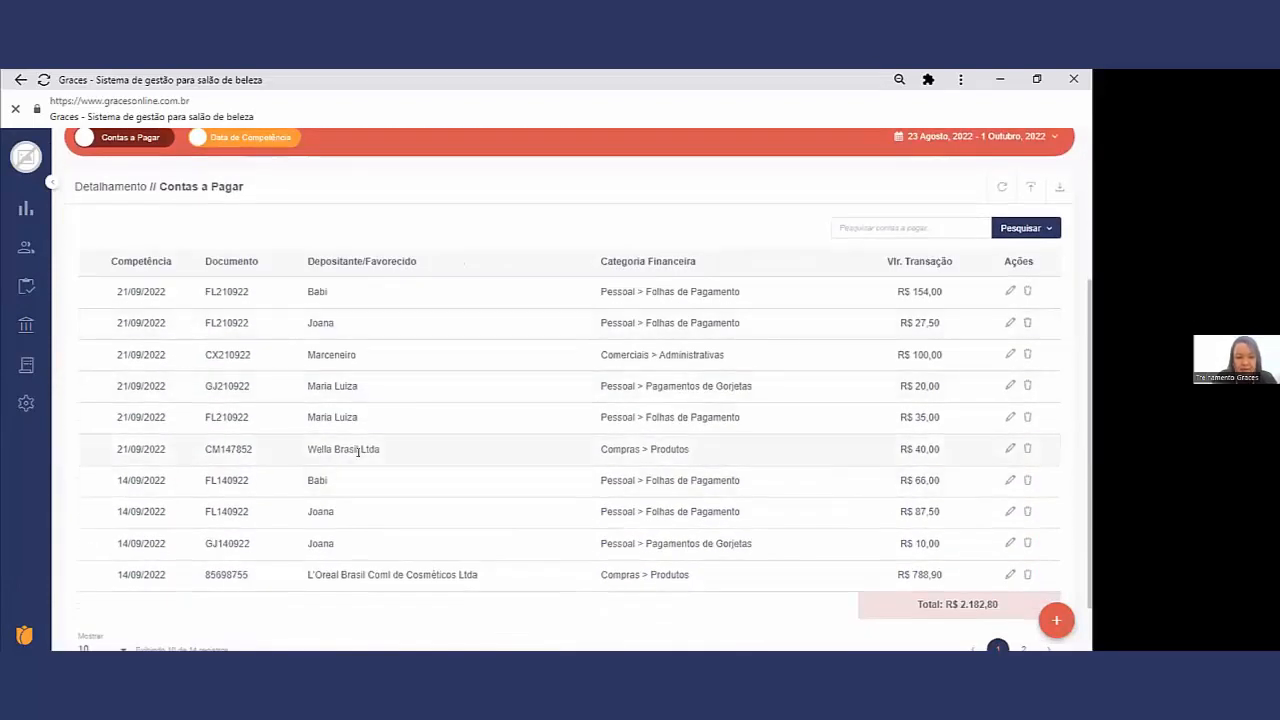
left_click_drag(362, 356, 299, 355)
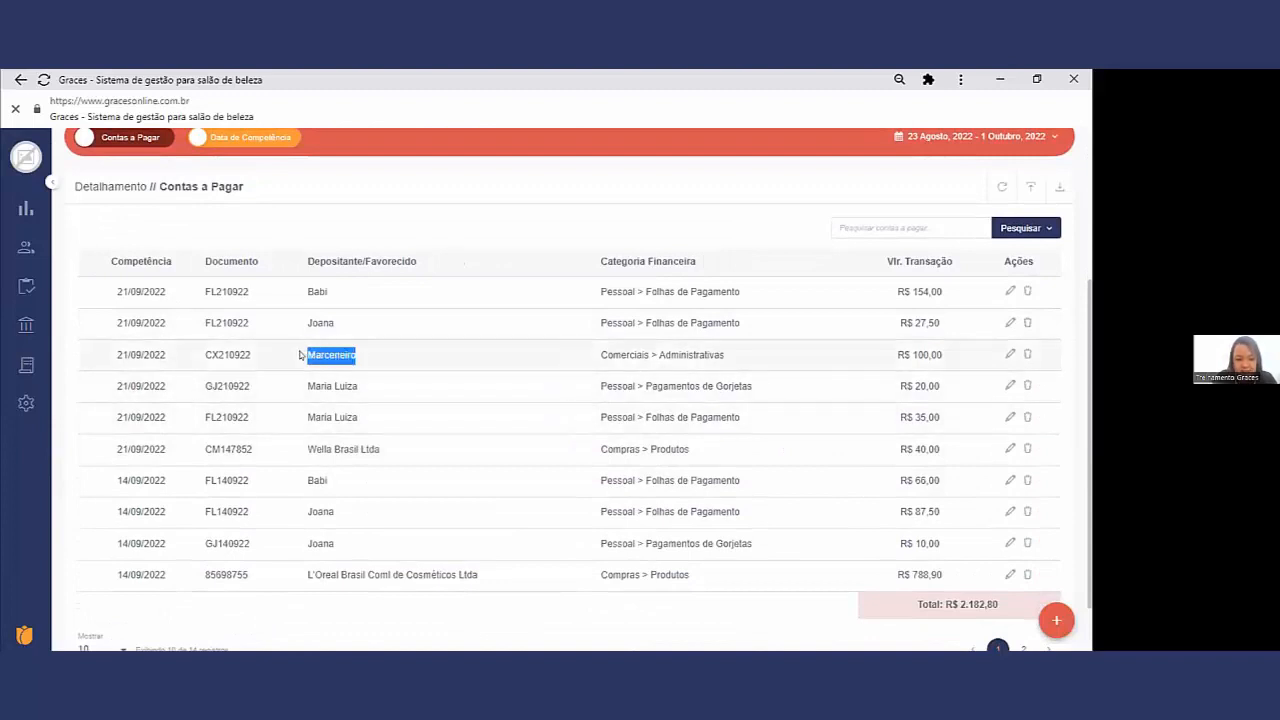
left_click_drag(350, 321, 180, 323)
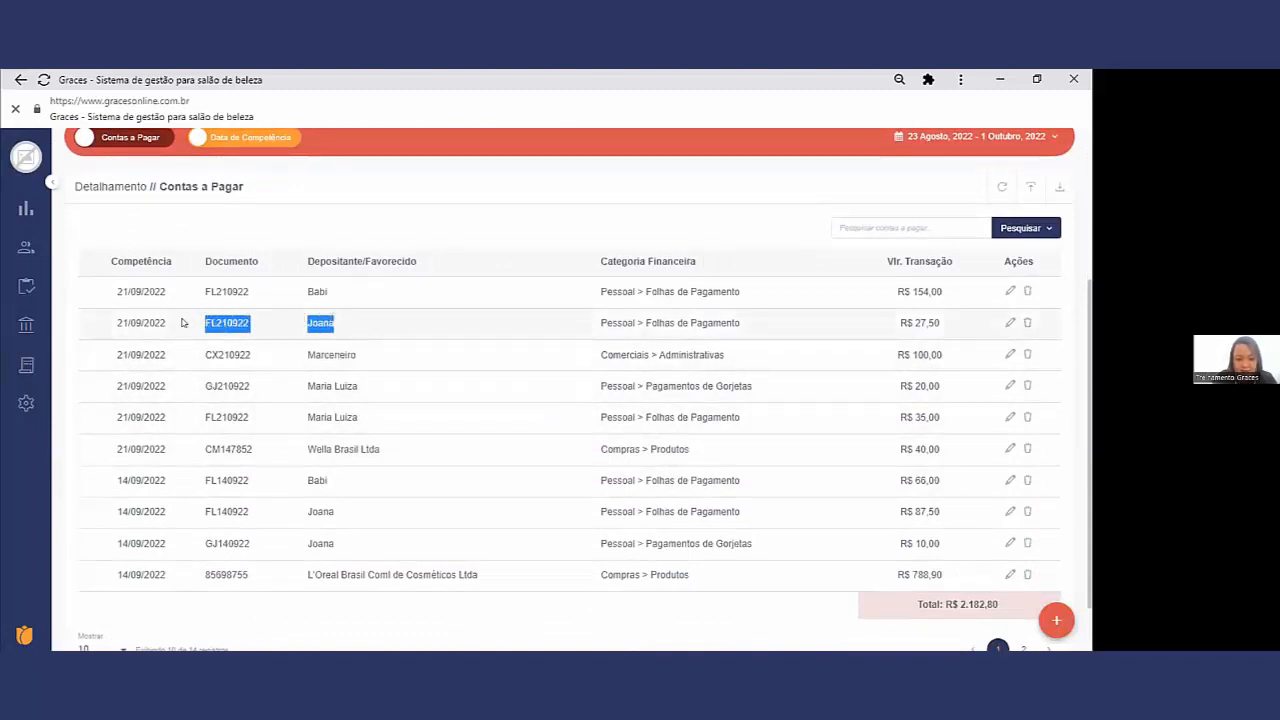
left_click(323, 292)
left_click_drag(323, 292, 177, 289)
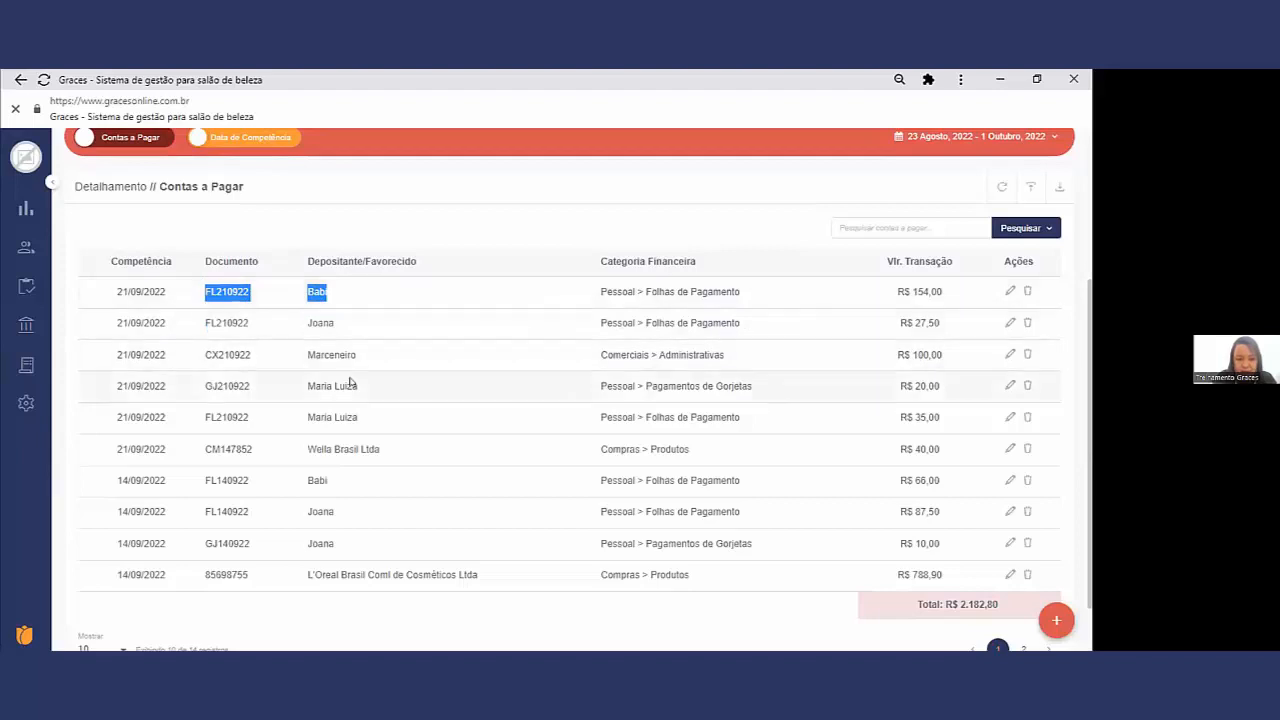
left_click_drag(353, 385, 194, 369)
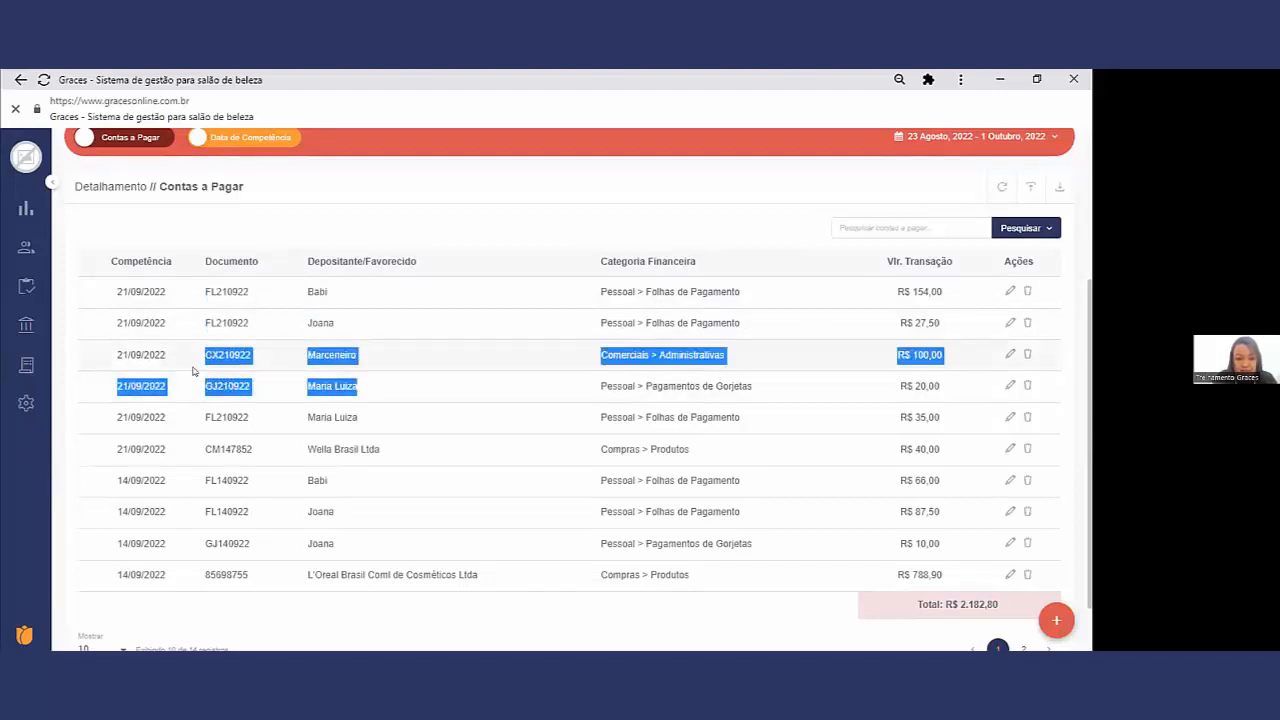
Step: Examine the gorjeta, payroll and Wella Brasil Ltda purchase entries dated 21/09/2022 in the Contas a Pagar list
left_click(399, 397)
left_click_drag(399, 397, 207, 406)
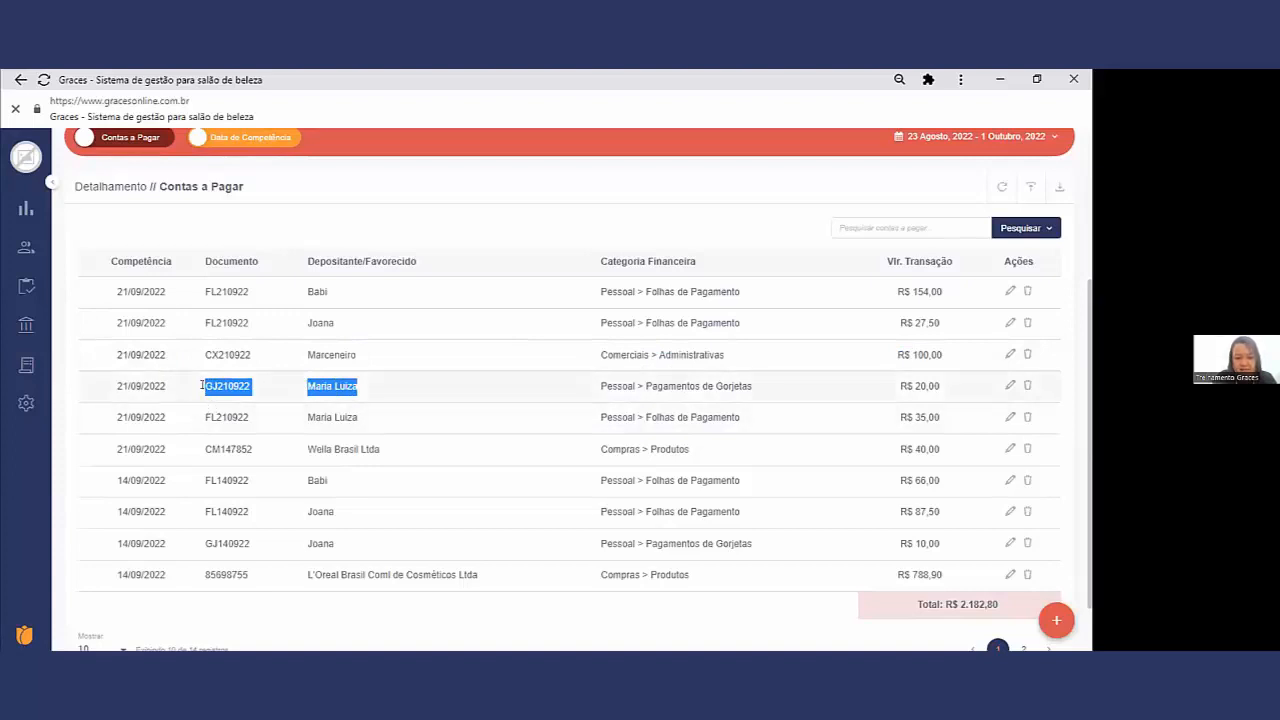
left_click_drag(359, 425, 214, 439)
left_click_drag(375, 449, 200, 449)
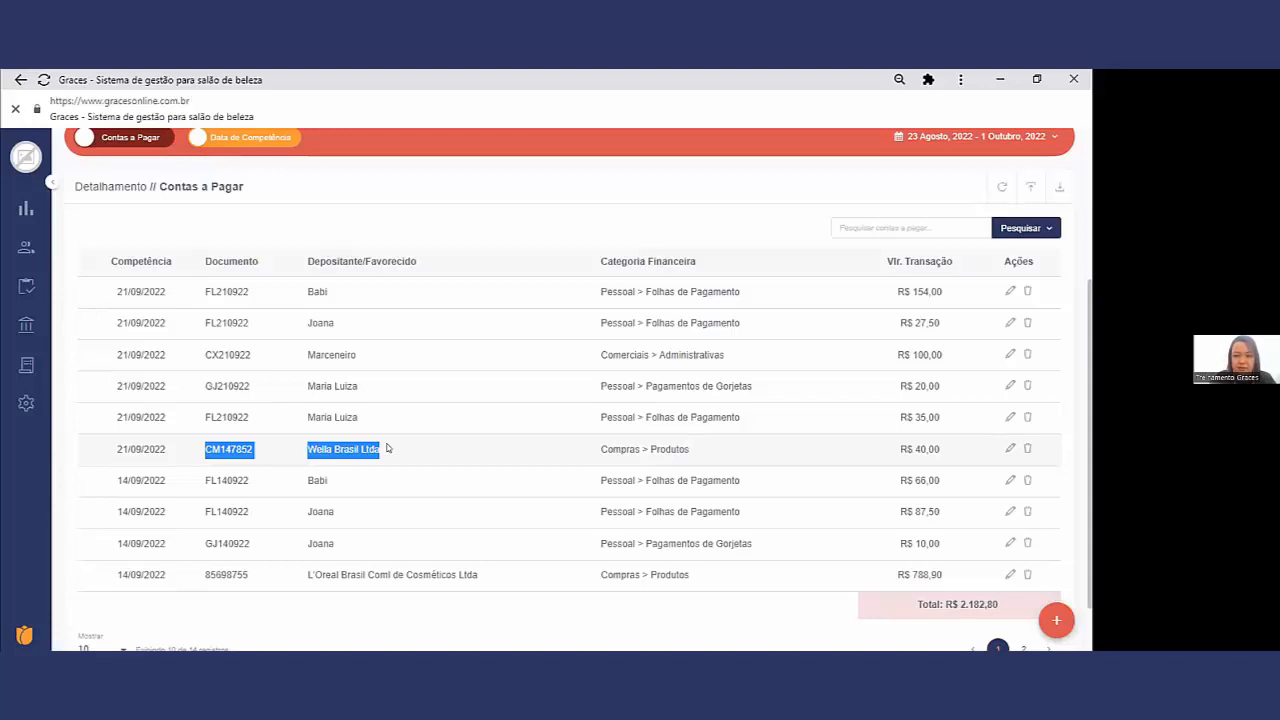
Step: Limit the Movimentação period to 21 Setembro, 2022 and check the day's Contas a Receber against its Contas a Pagar
scroll(1030, 207, "up", 1)
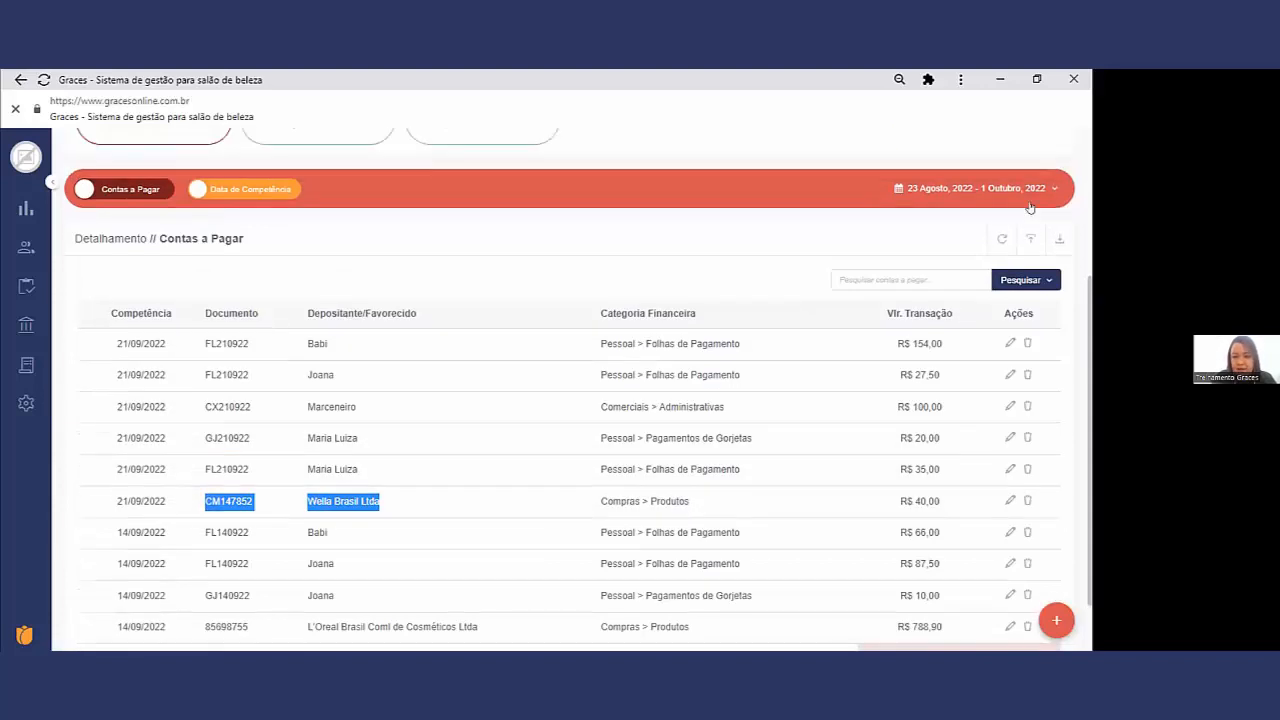
left_click(1040, 216)
left_click(1027, 246)
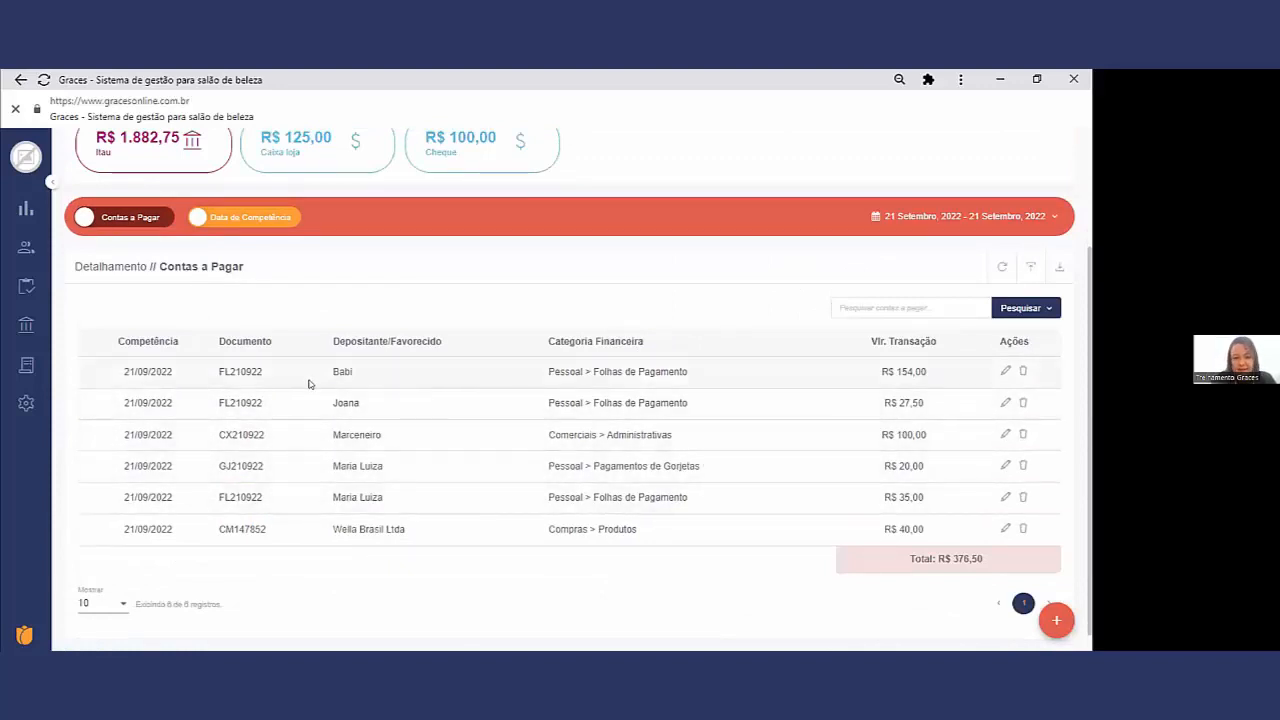
left_click(108, 219)
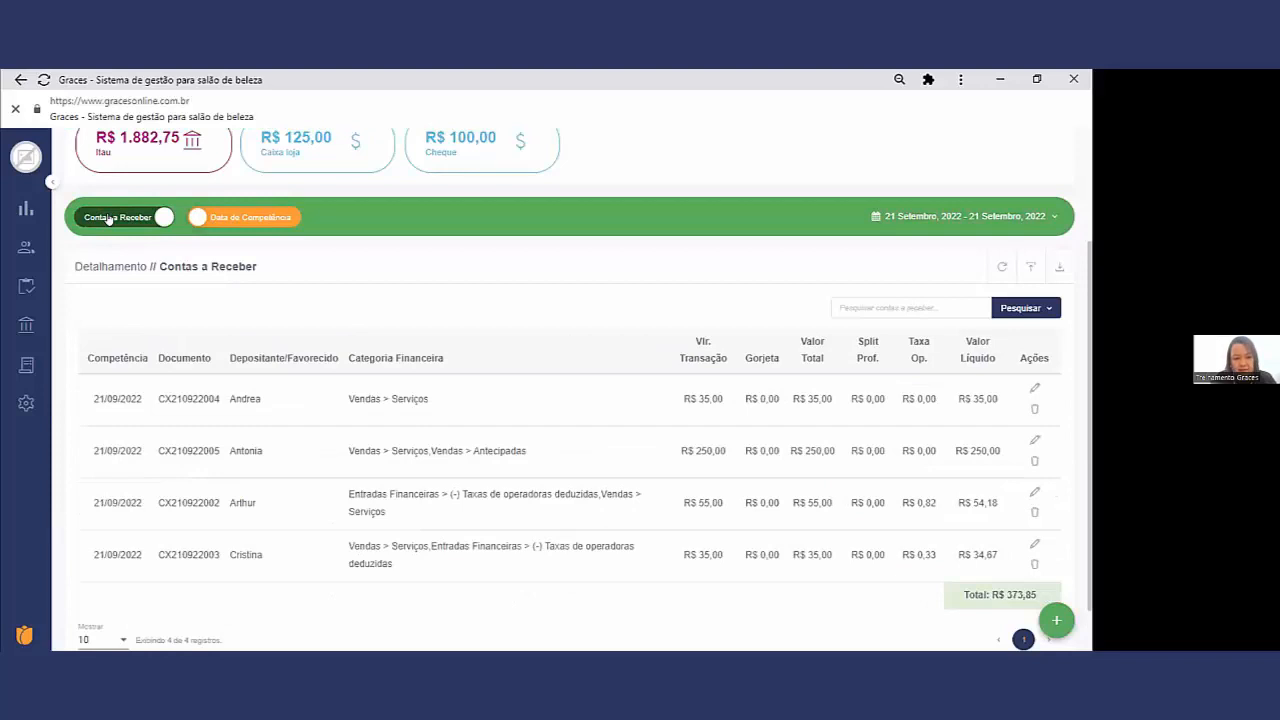
left_click(108, 219)
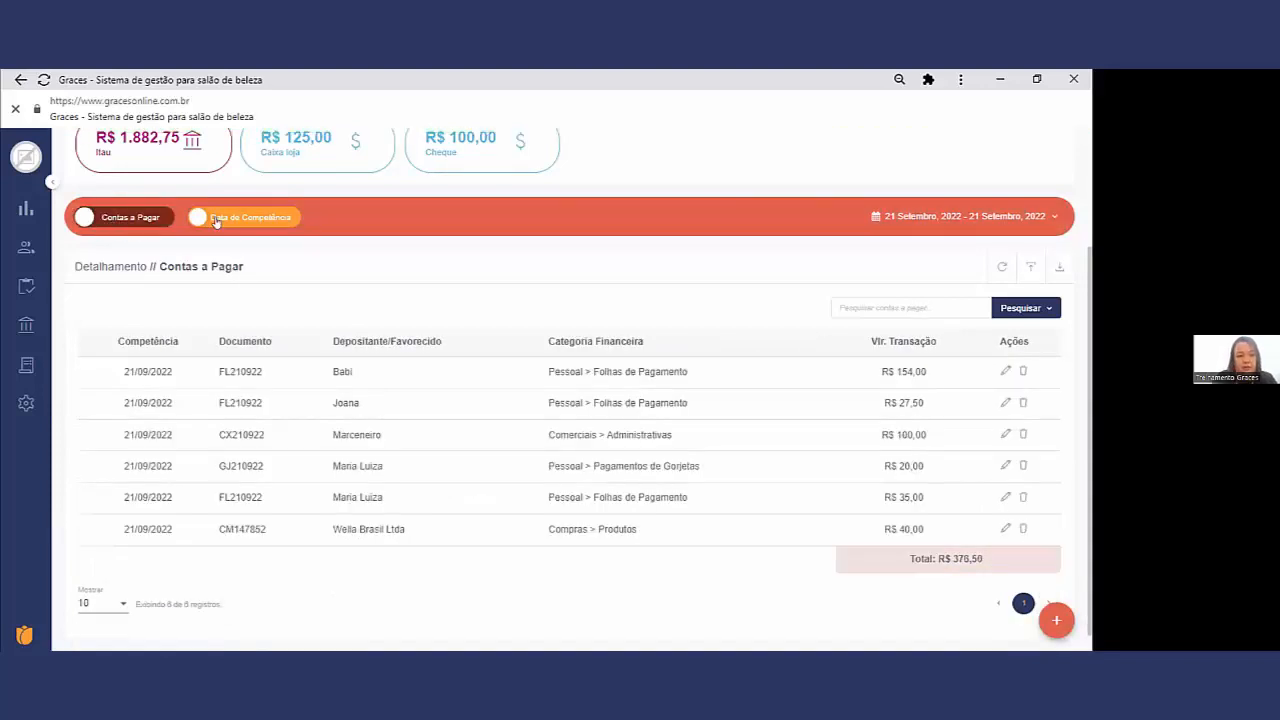
Step: Compare the day's Contas a Pagar by Data de Vencimento with the listing by Data de Competência
left_click(215, 219)
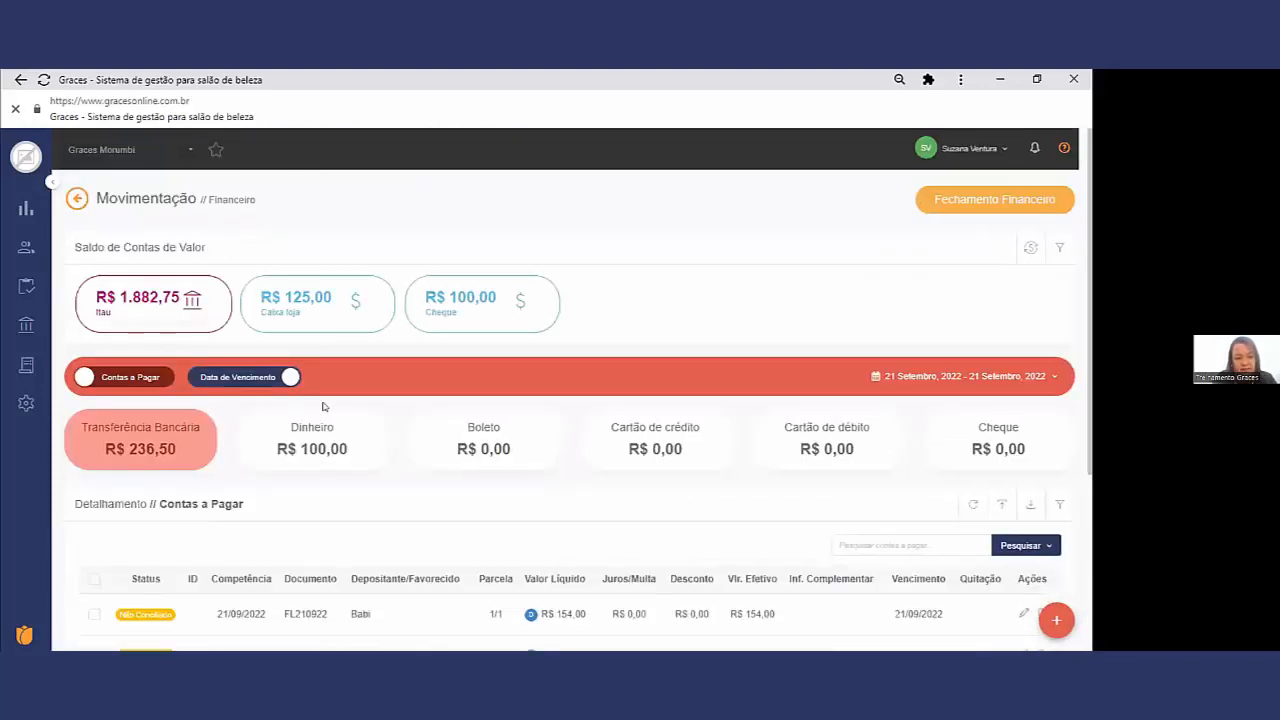
scroll(322, 406, "down", 3)
scroll(288, 232, "up", 1)
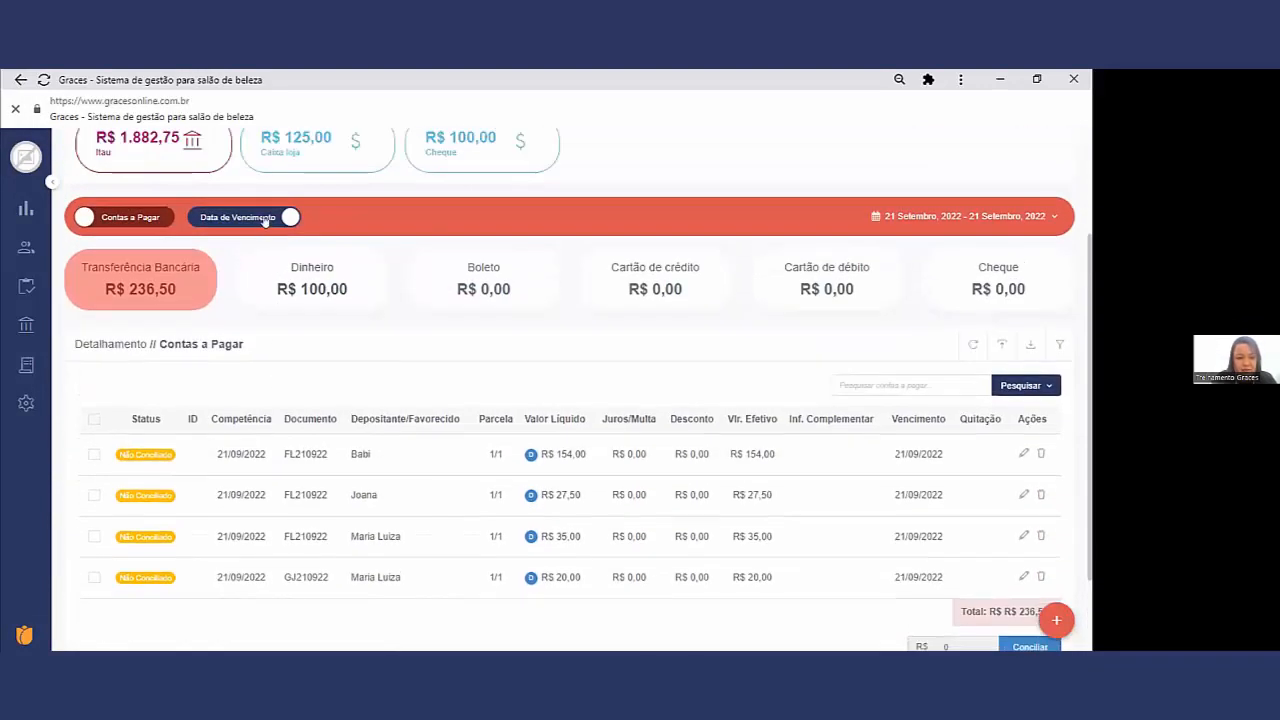
left_click(265, 220)
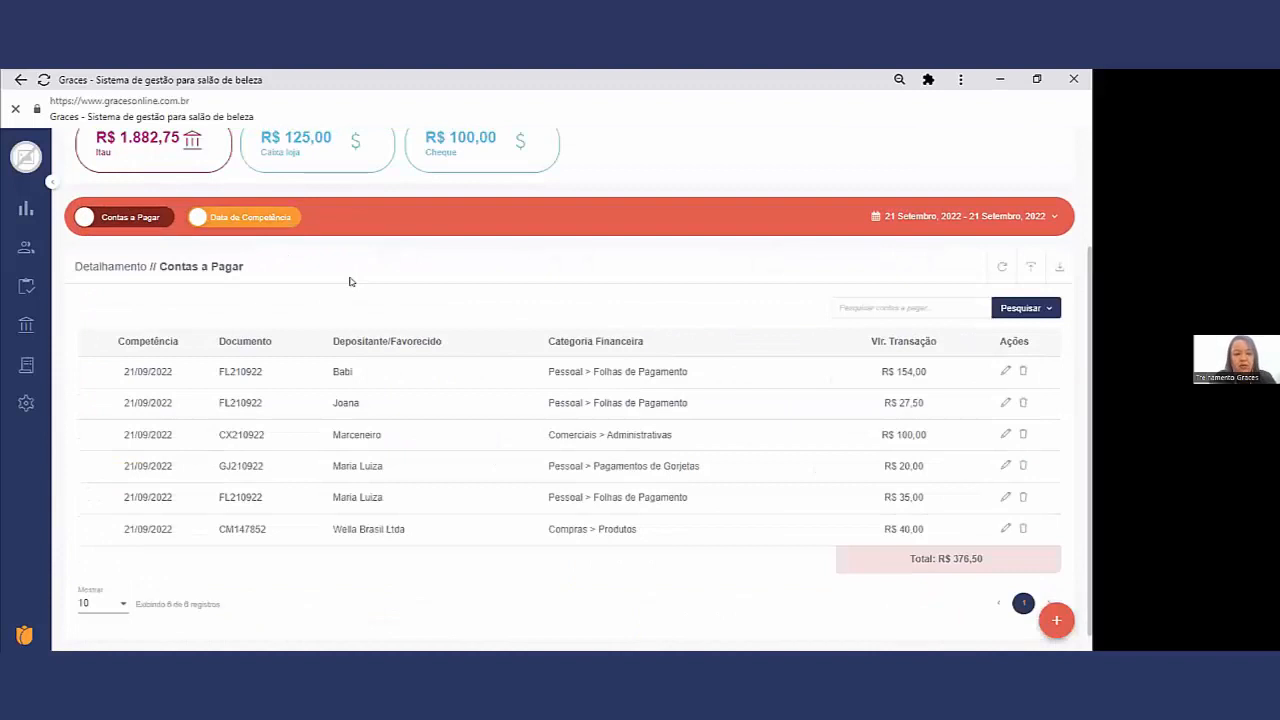
left_click(506, 157)
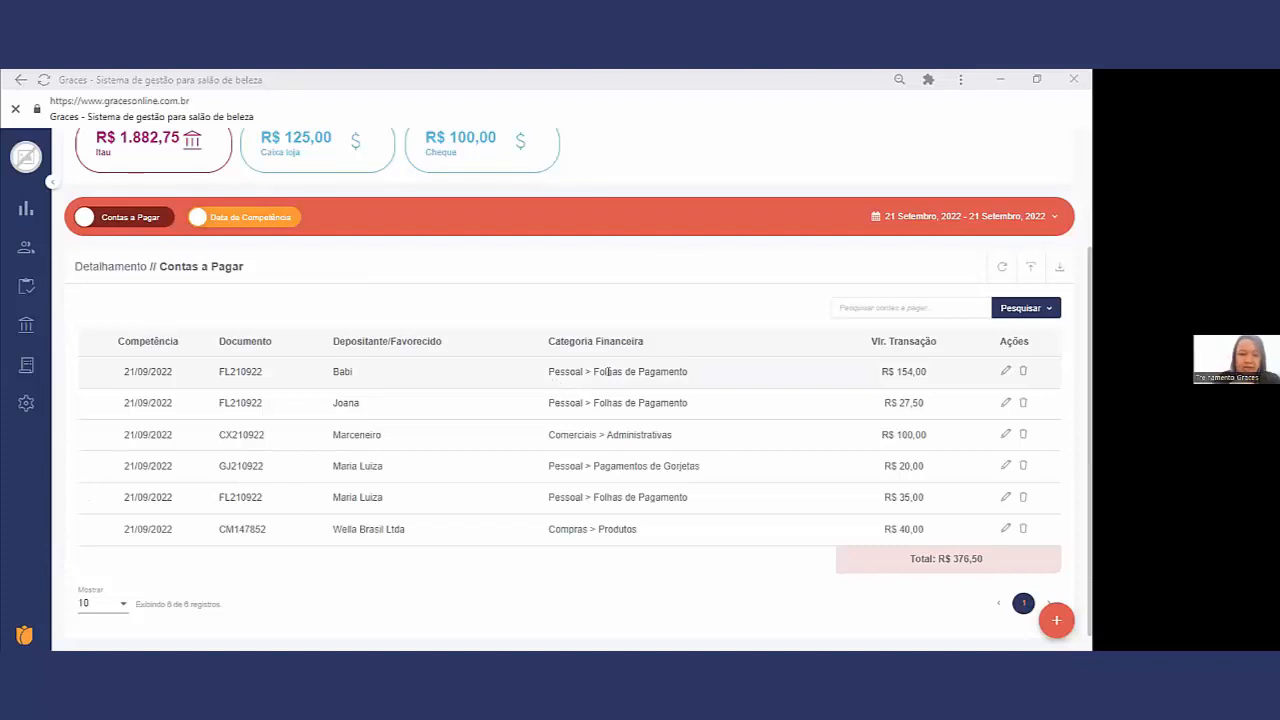
Step: Show the Contas a Pagar by Data de Vencimento and check the due dates of the bank transfer entries
left_click(259, 218)
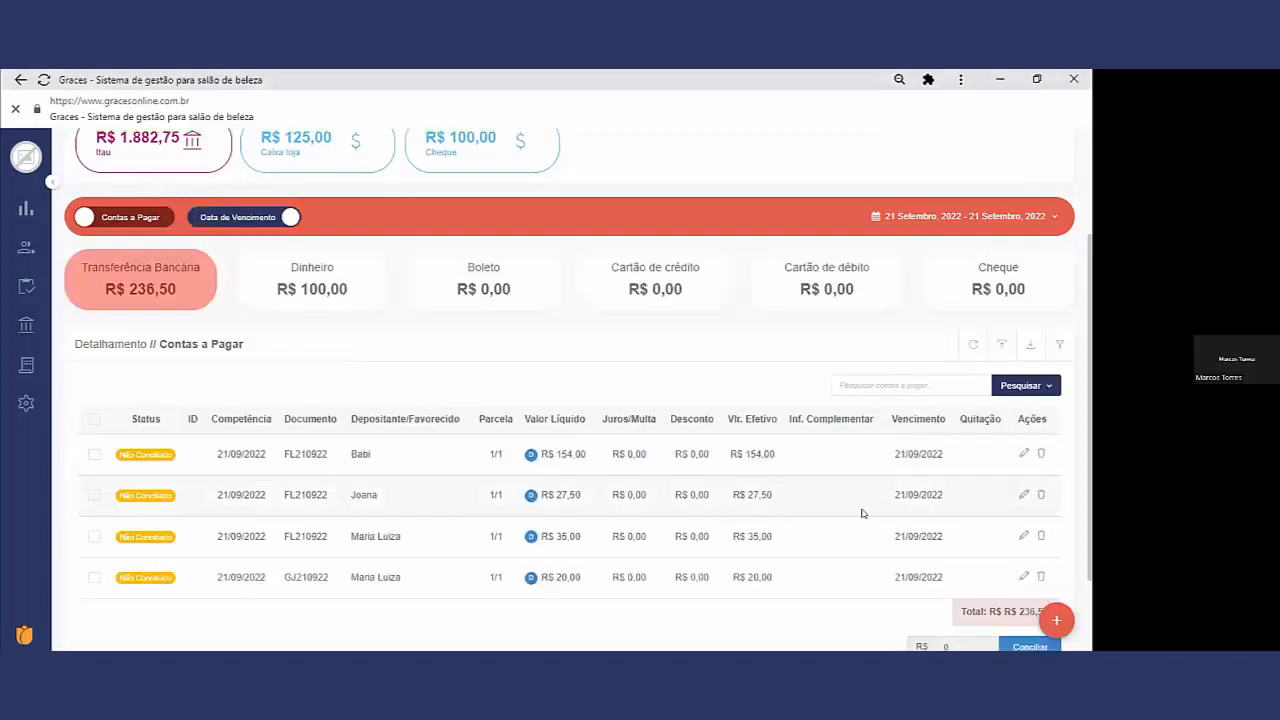
scroll(863, 513, "down", 1)
left_click_drag(930, 472, 894, 472)
left_click_drag(927, 431, 894, 390)
left_click_drag(938, 350, 919, 350)
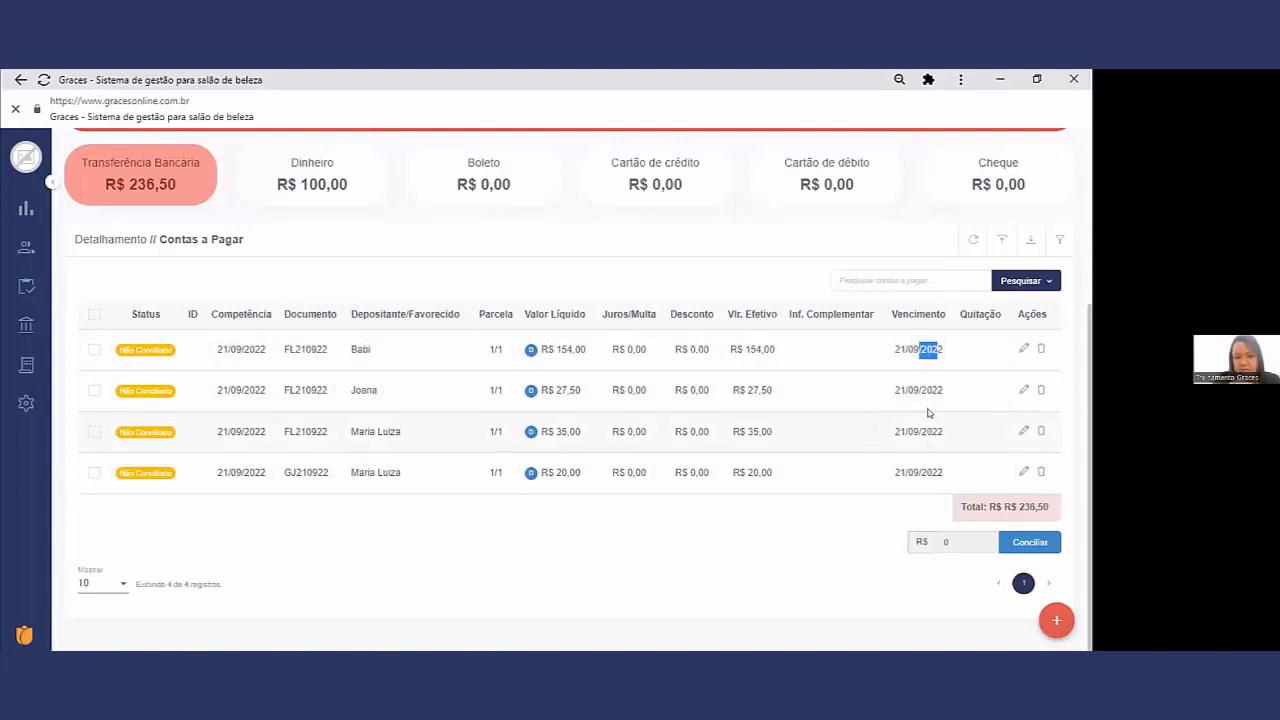
scroll(935, 480, "up", 2)
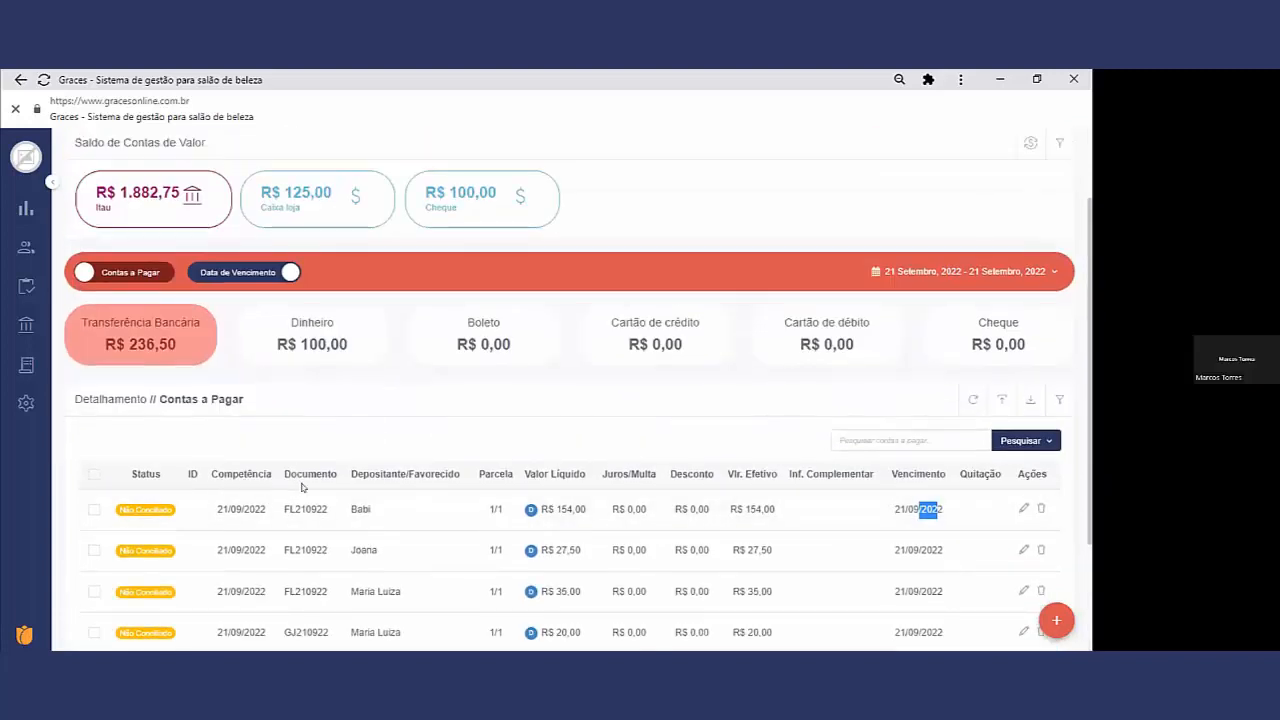
Step: Set the Contas a Pagar period to Este mês, covering 1 to 30 Setembro, 2022
left_click(1015, 271)
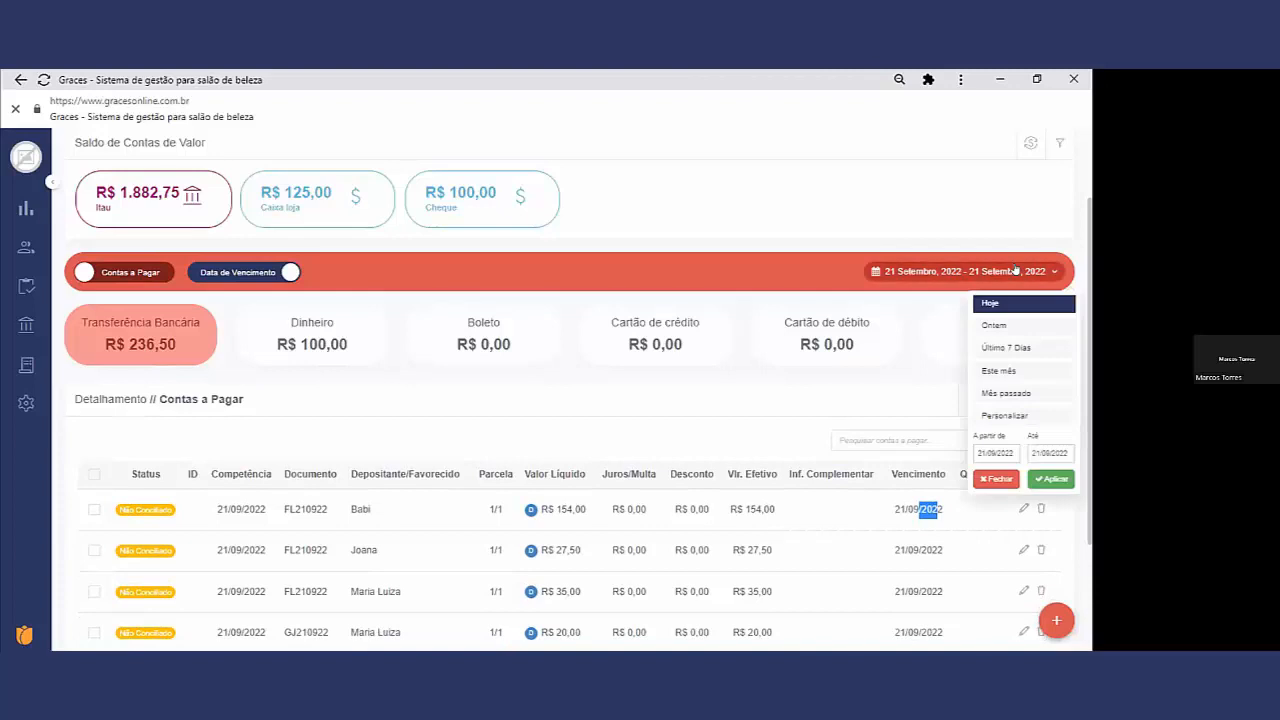
left_click(1031, 347)
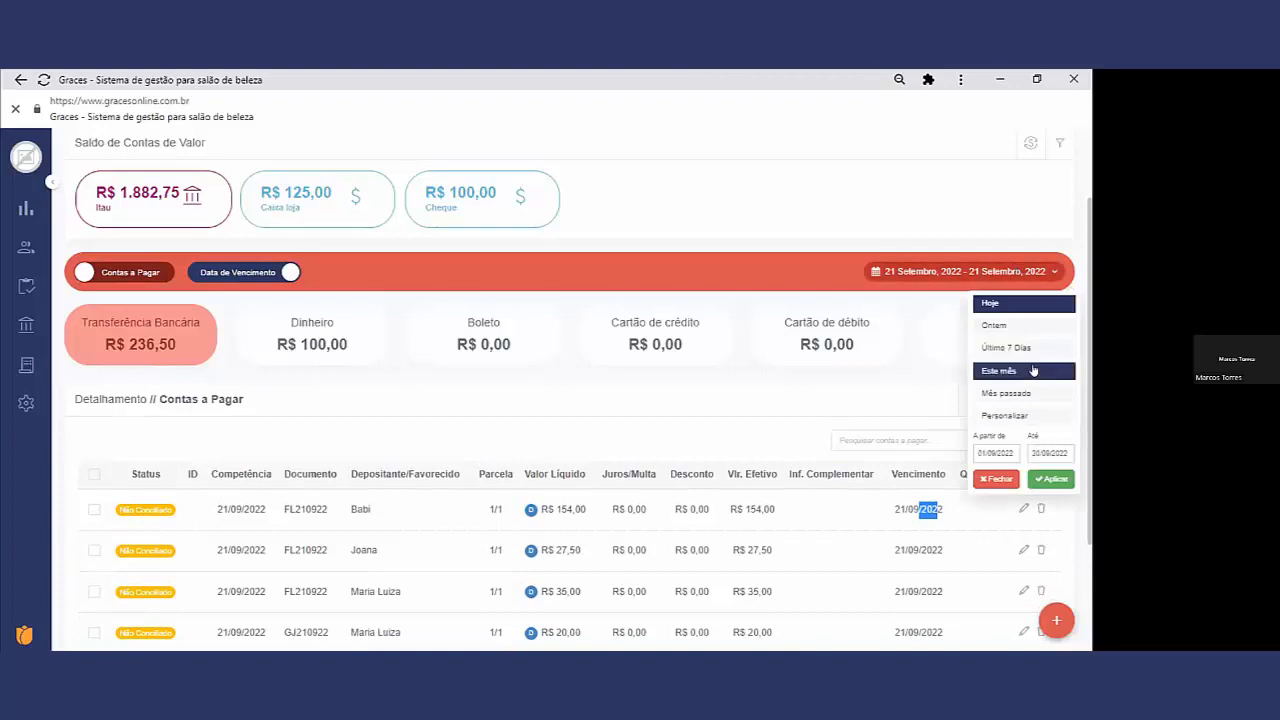
left_click(1000, 370)
scroll(967, 432, "down", 1)
scroll(967, 432, "down", 2)
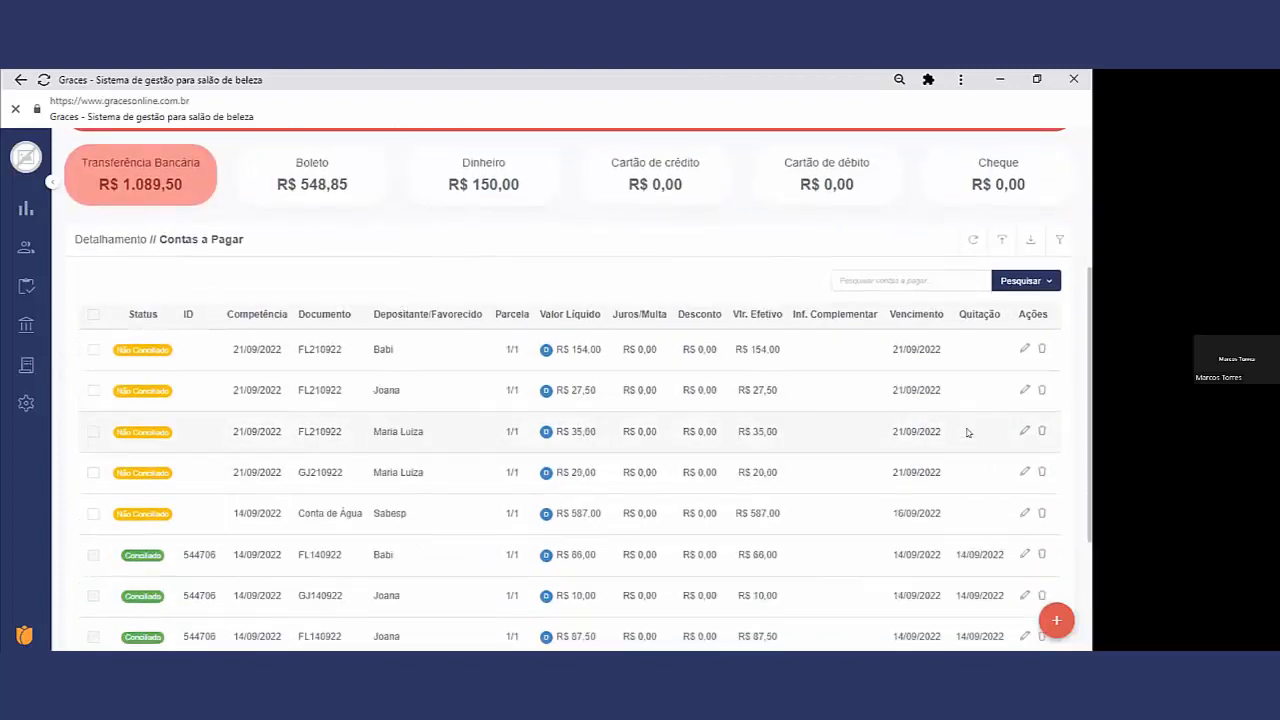
scroll(967, 432, "down", 1)
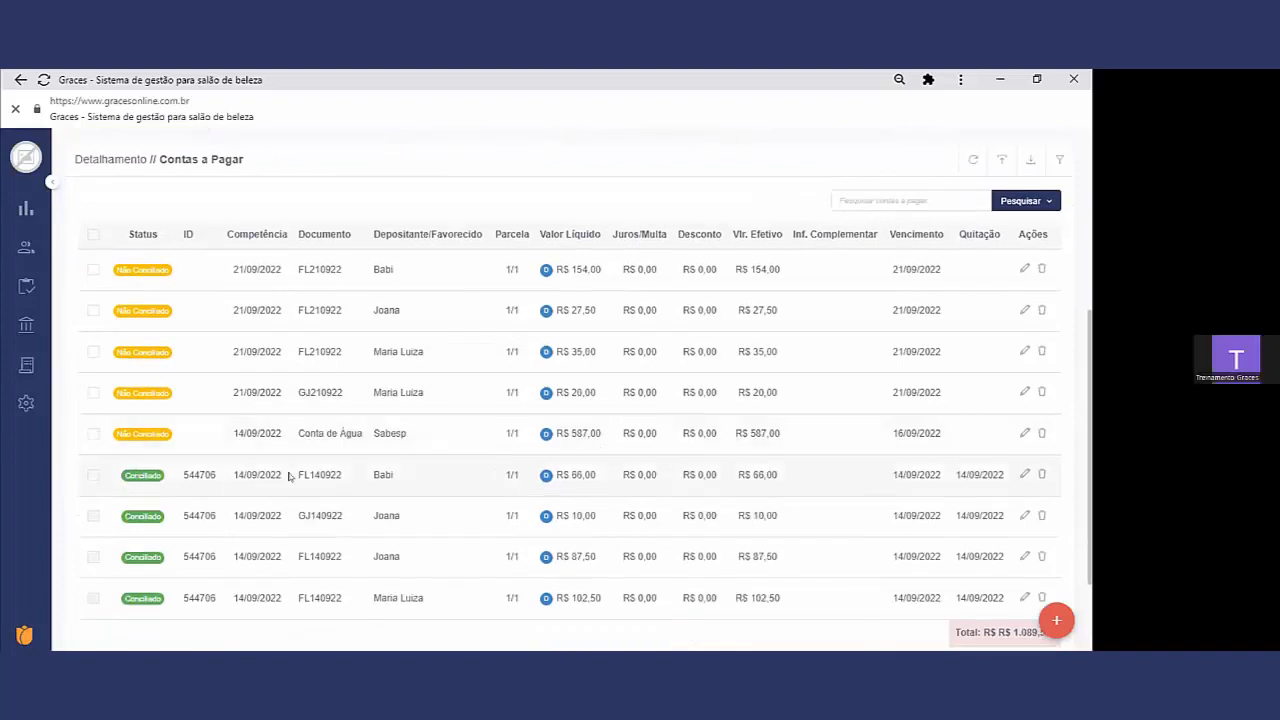
Step: Examine the Vencimento dates of the Conciliado and Não Conciliado entries, including the Sabesp water bill
left_click_drag(938, 476, 880, 474)
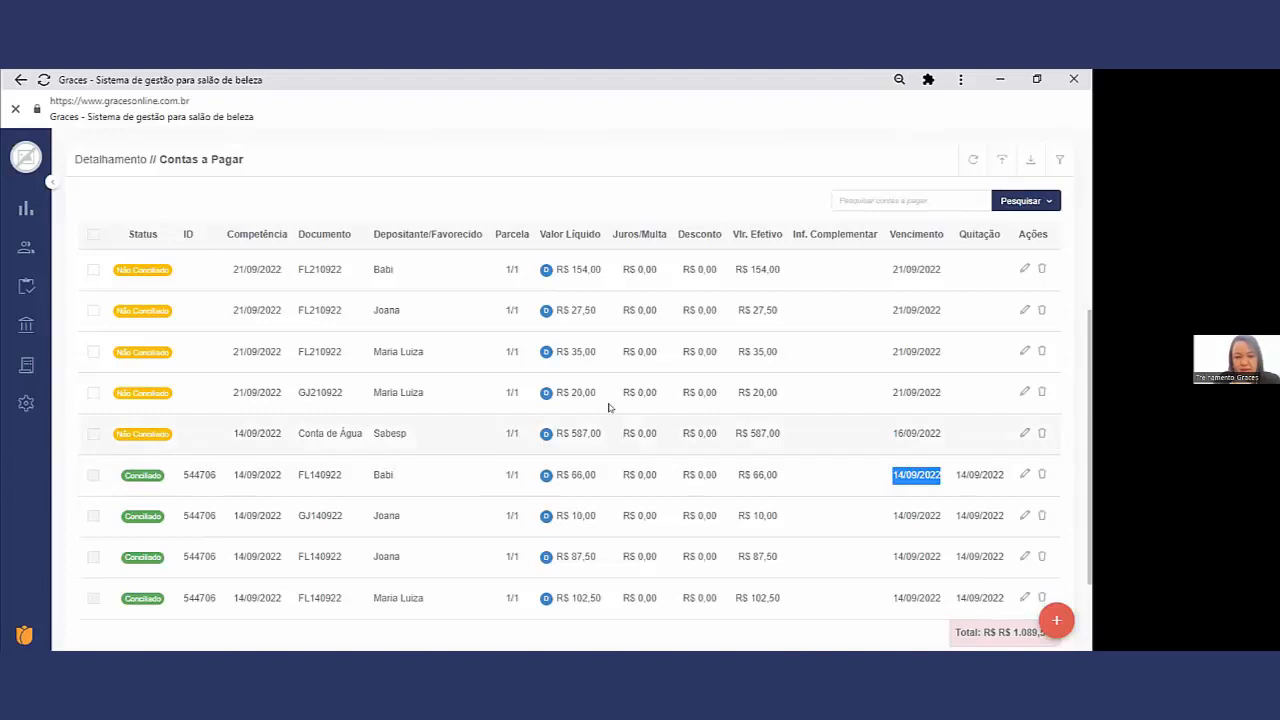
left_click_drag(938, 428, 876, 435)
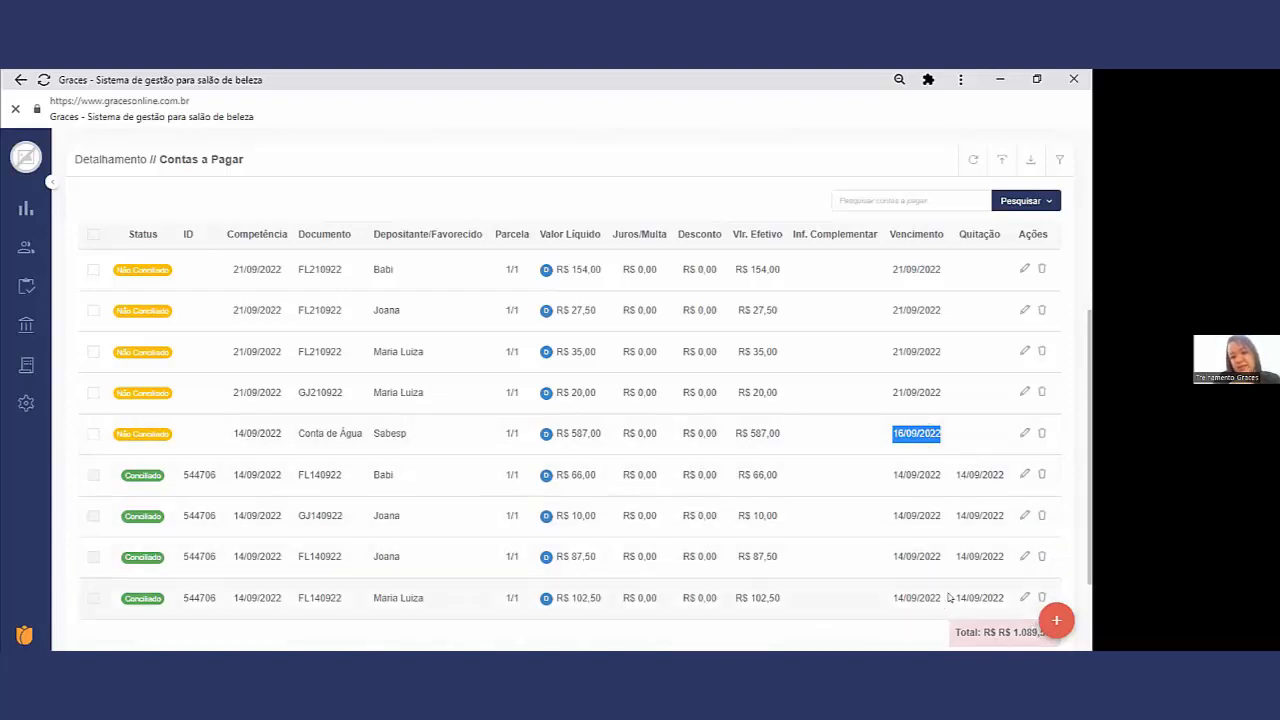
left_click_drag(926, 392, 892, 391)
left_click_drag(925, 350, 900, 349)
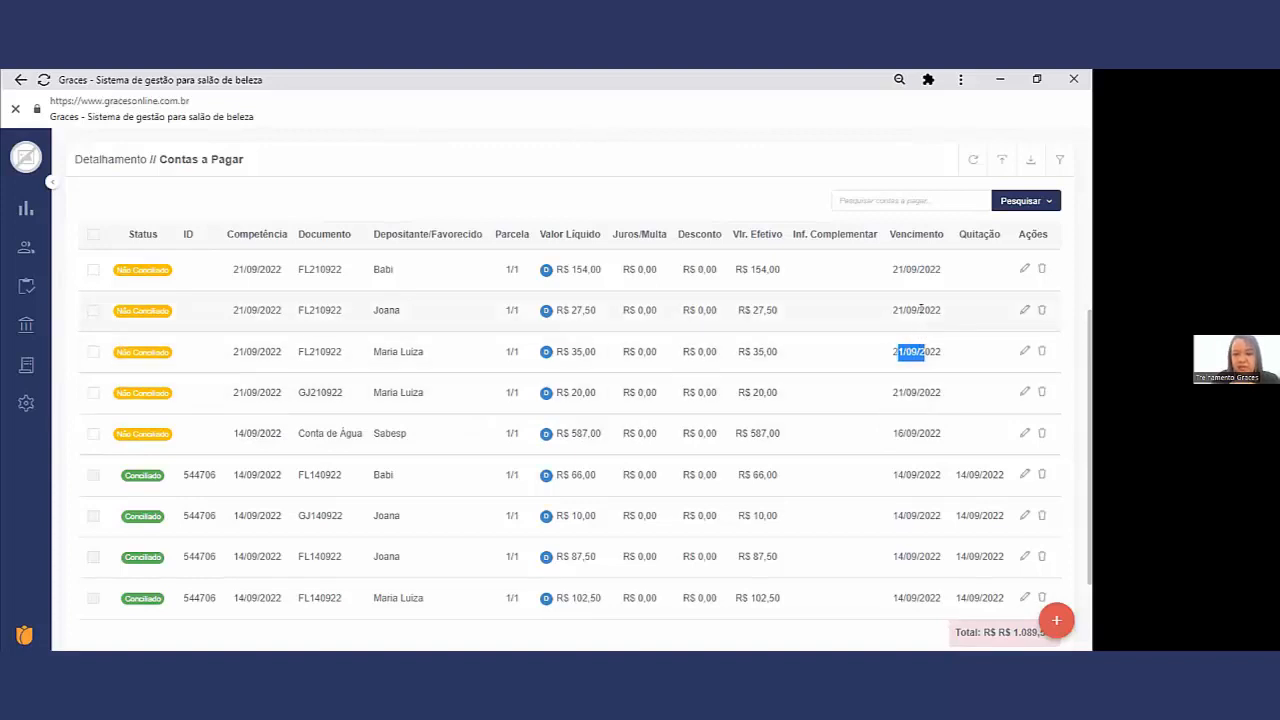
left_click(904, 308)
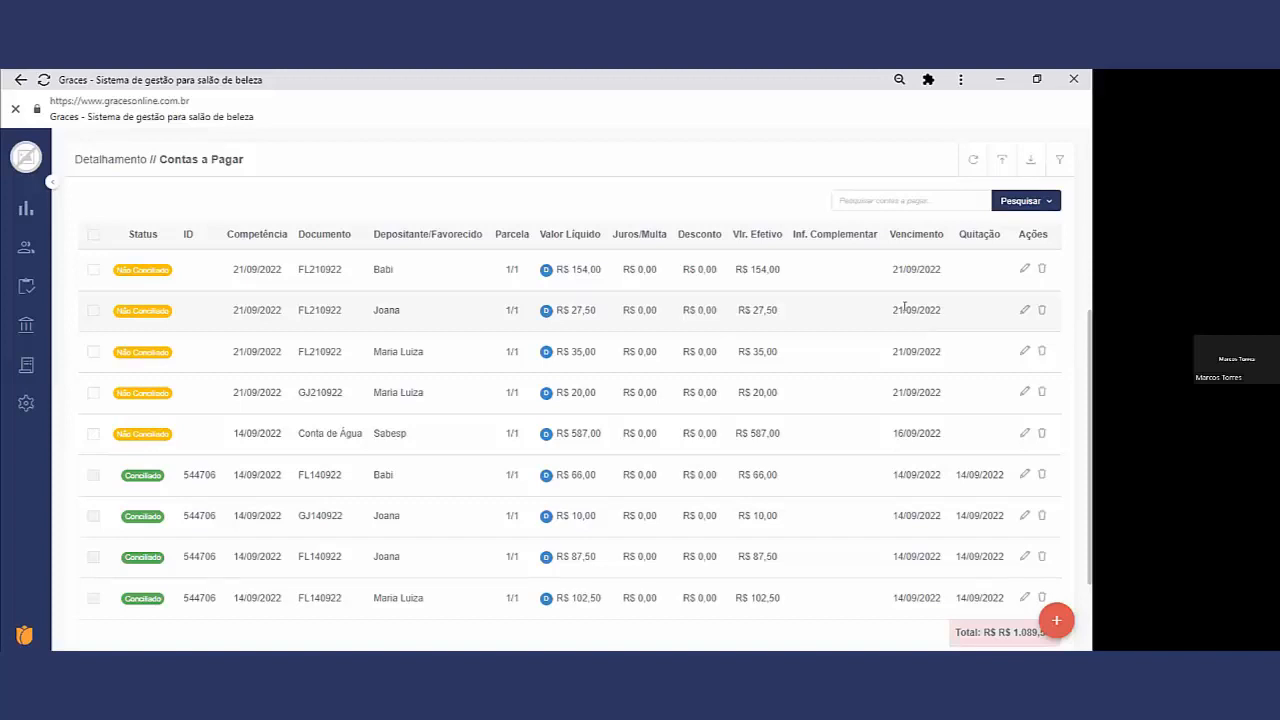
scroll(630, 375, "up", 3)
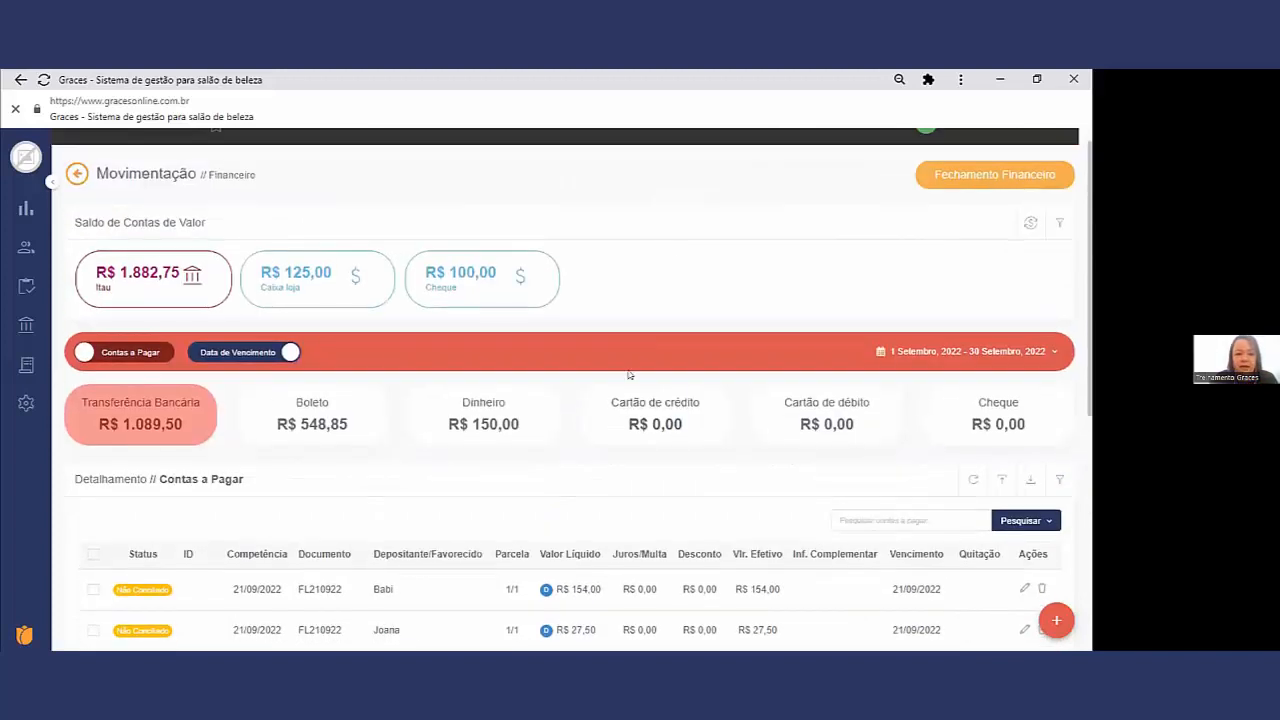
scroll(629, 375, "down", 1)
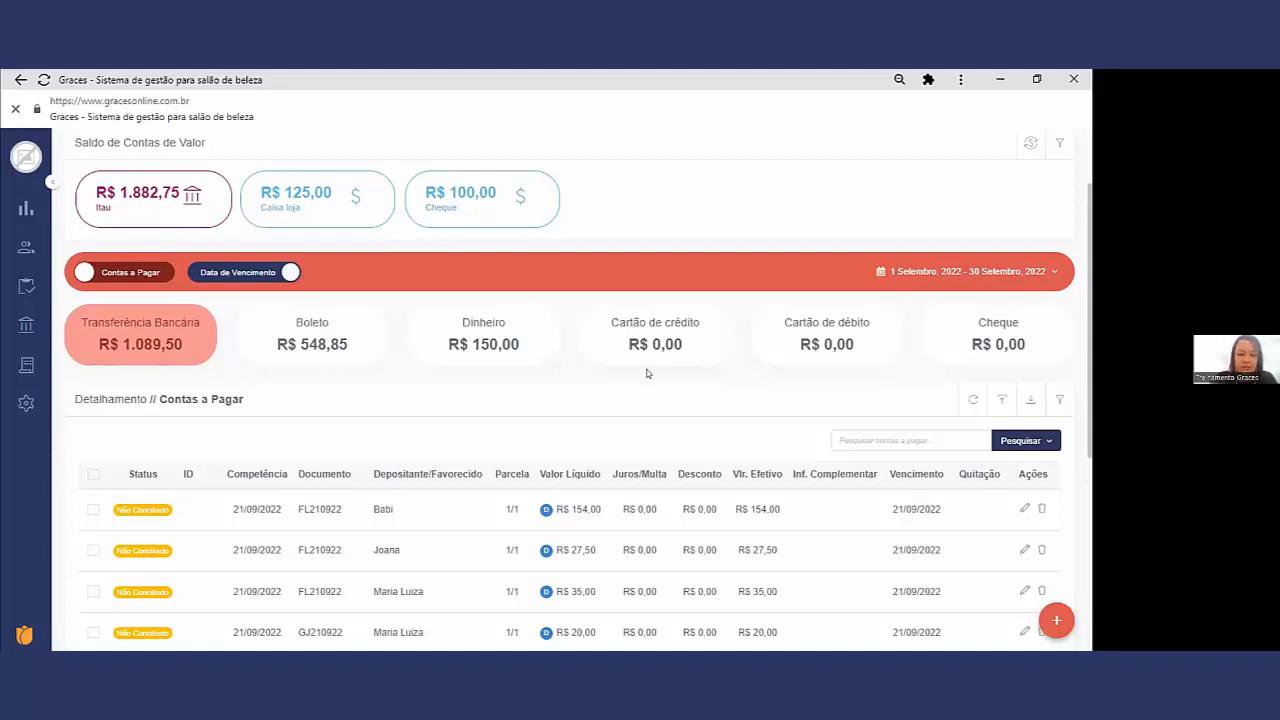
Step: Switch to Contas a Receber and start a new receipt with the transaction date 21/09/2022
scroll(647, 370, "up", 1)
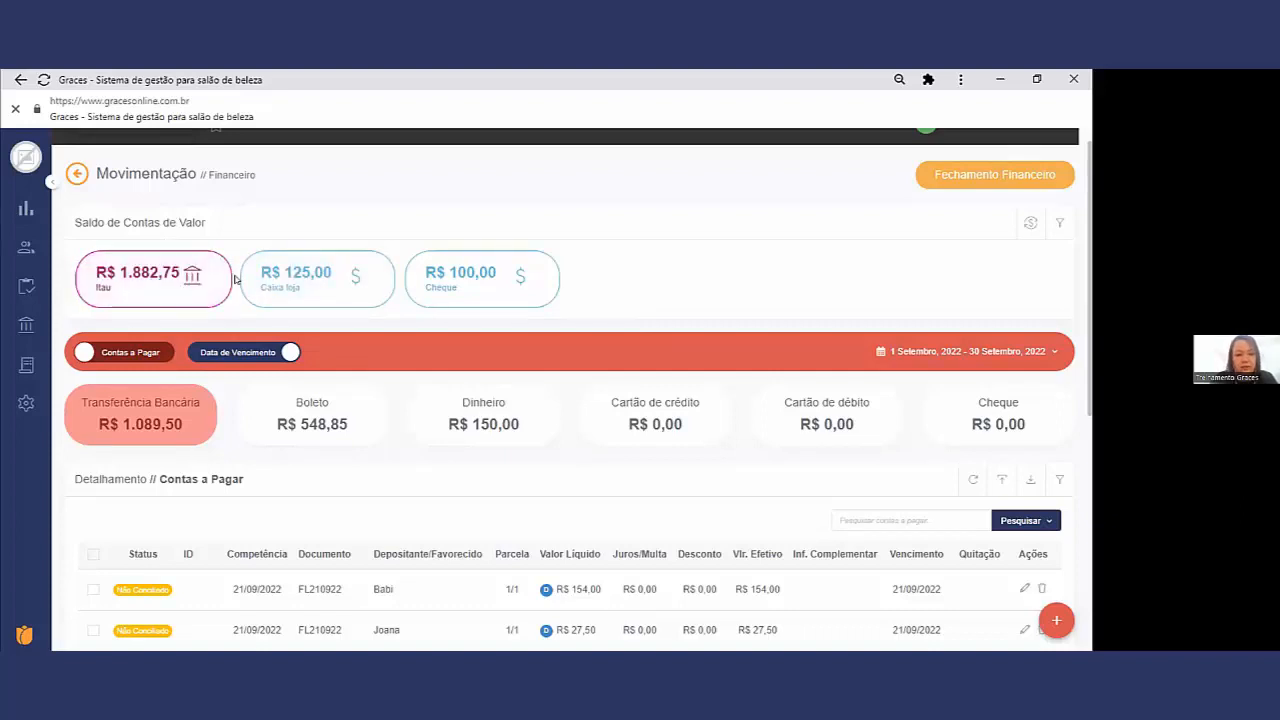
left_click(152, 351)
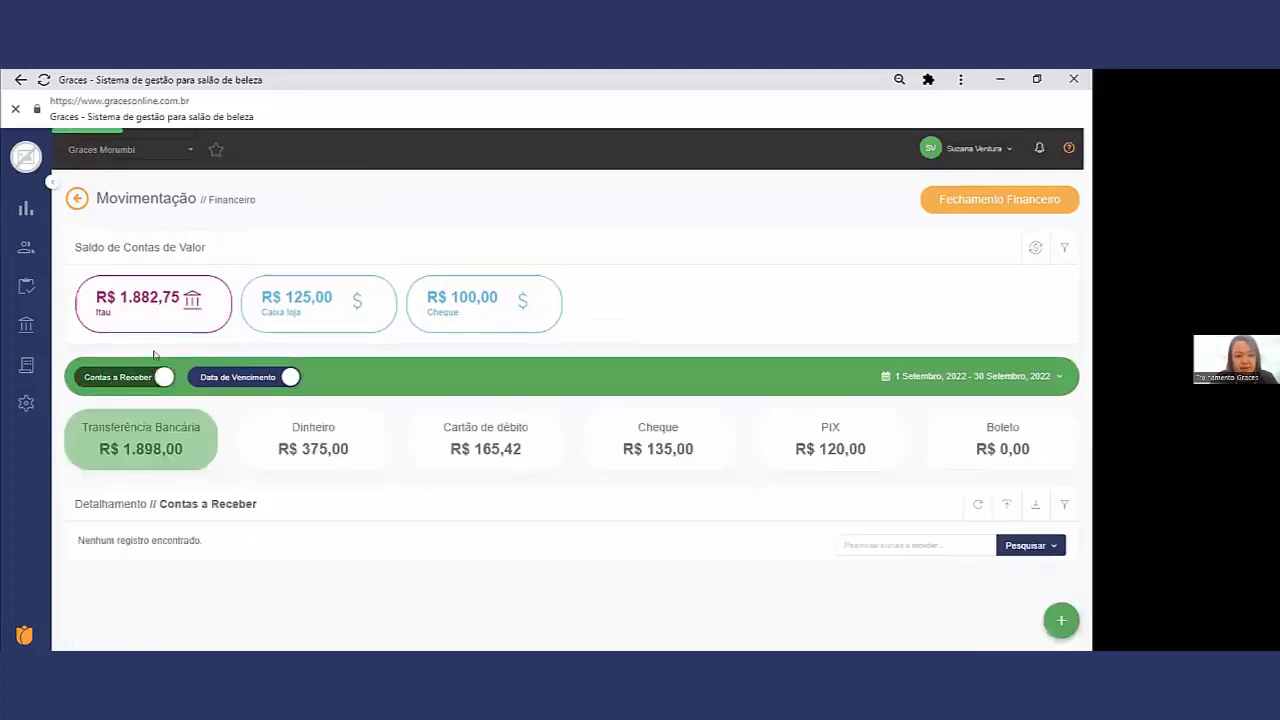
scroll(383, 455, "down", 2)
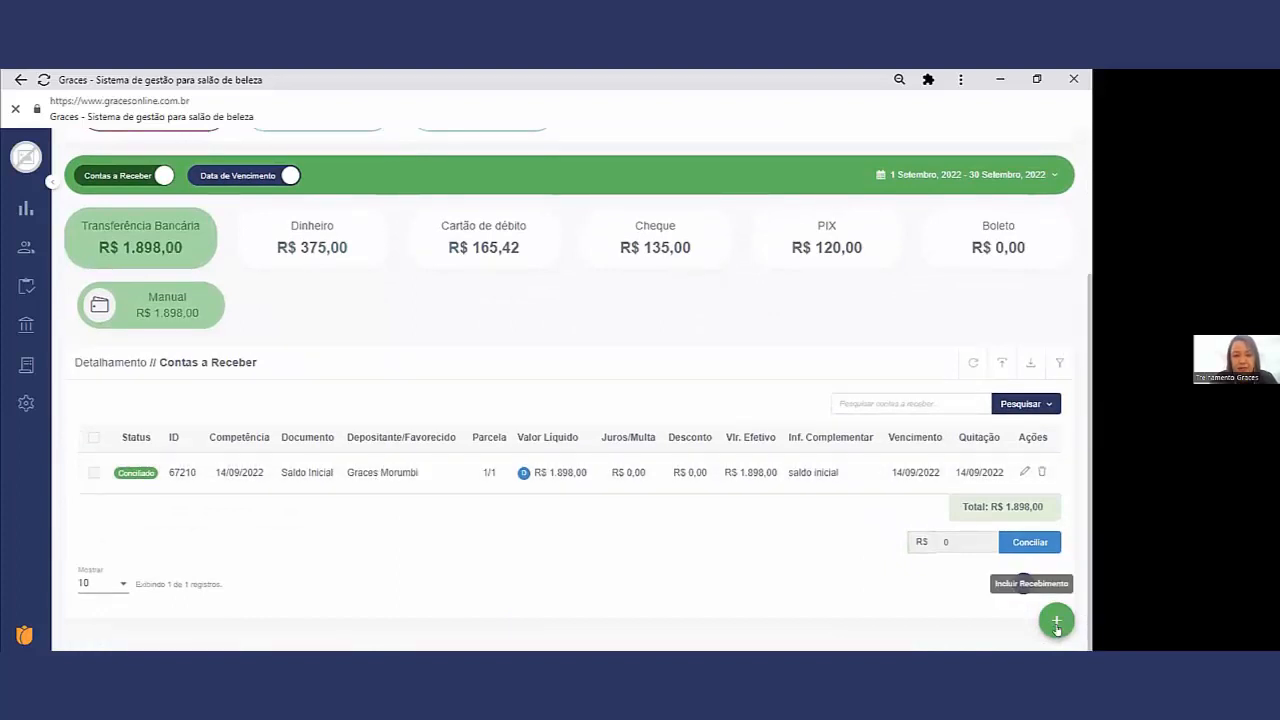
left_click(1057, 624)
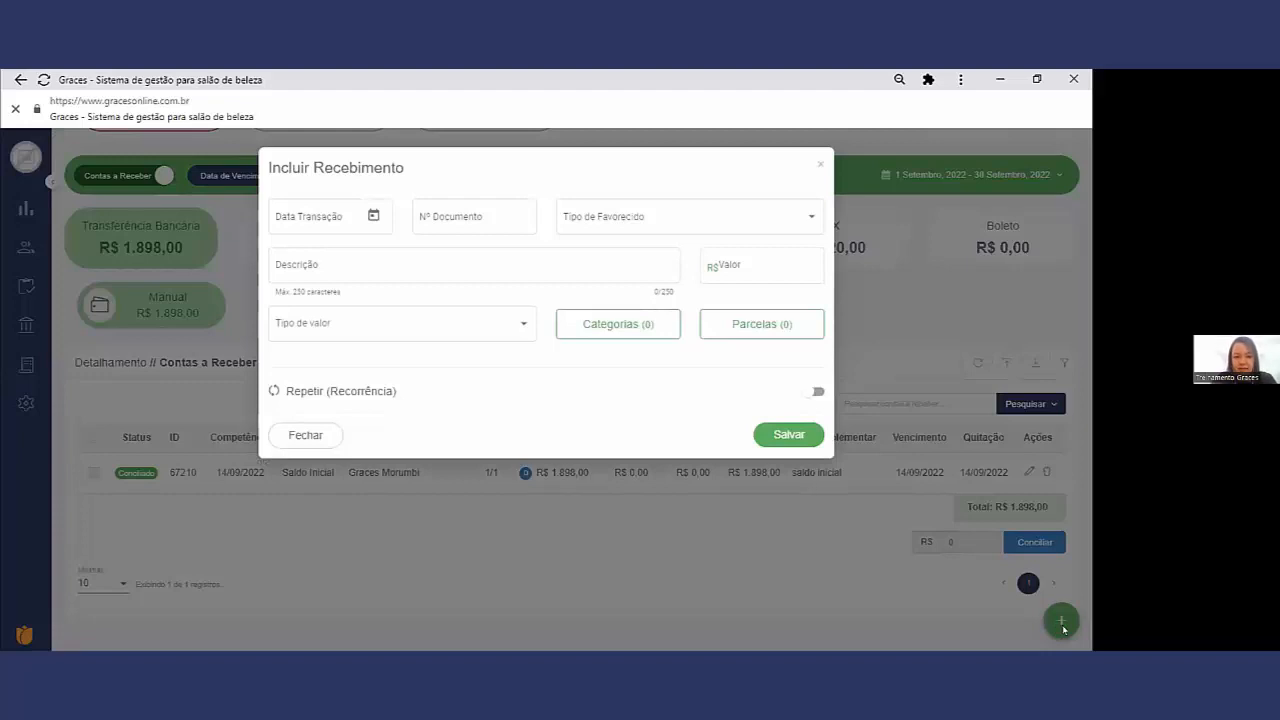
left_click(375, 217)
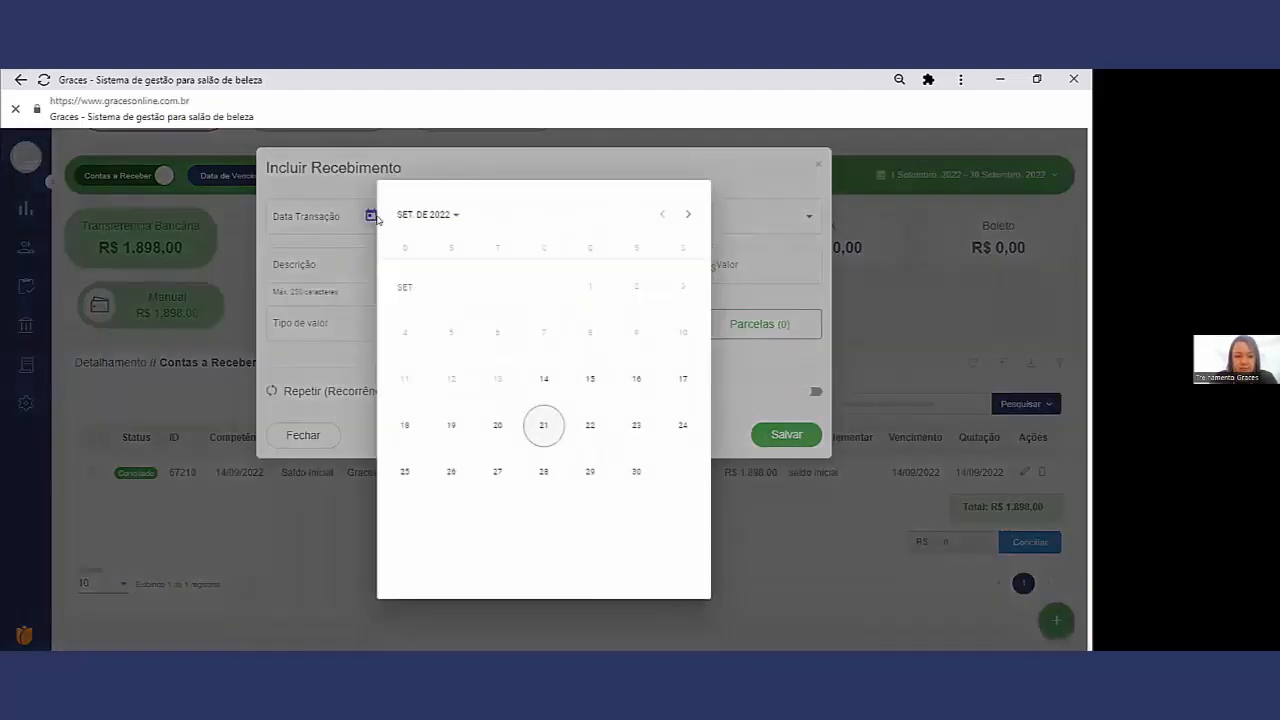
left_click(537, 425)
Step: Enter Saldo Inicial as the document number of the new receipt
left_click(484, 228)
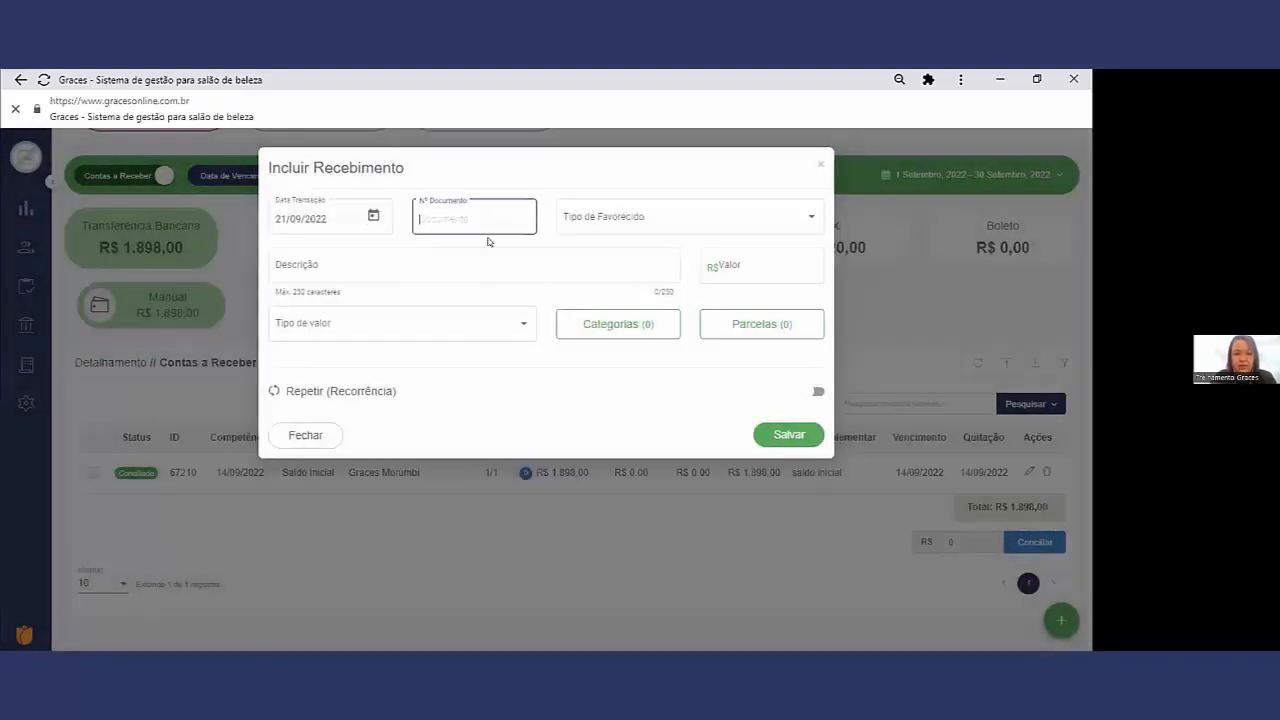
type("Saldo Inicial")
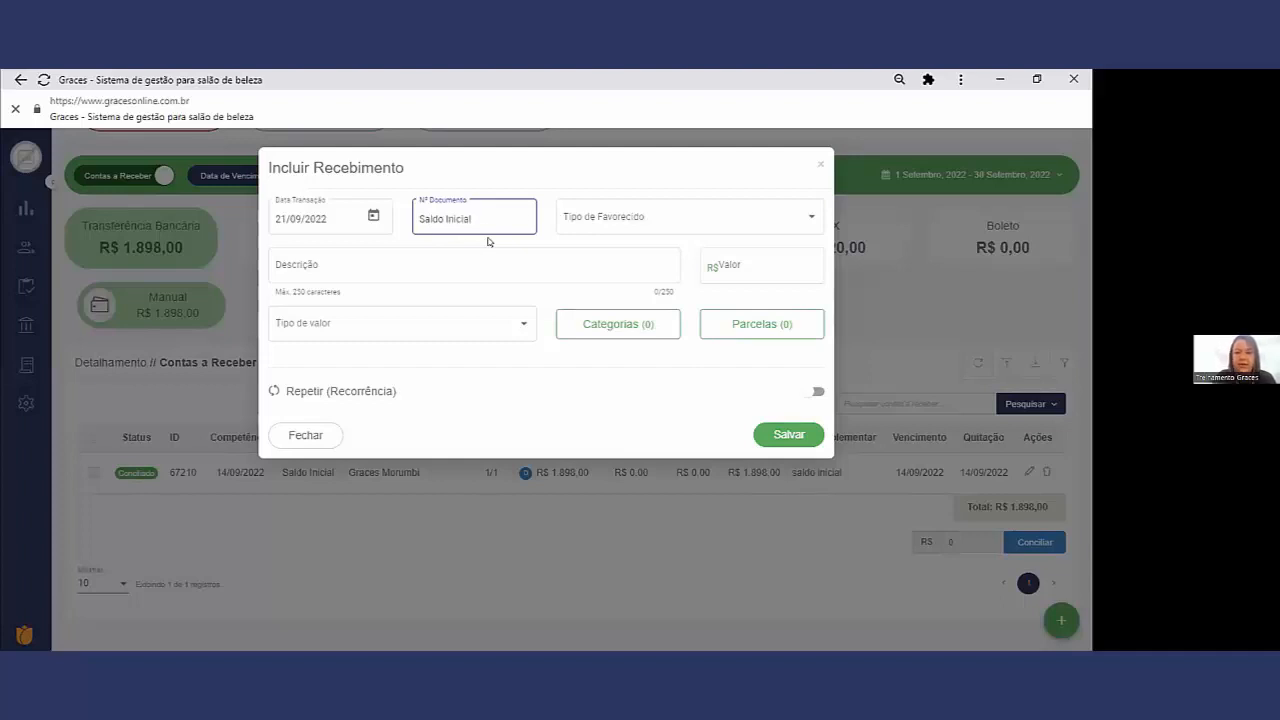
Step: Set the receipt's Tipo de Favorecido to Depositante/Favorecido and choose Graces Morumbi as the depositor
left_click(622, 218)
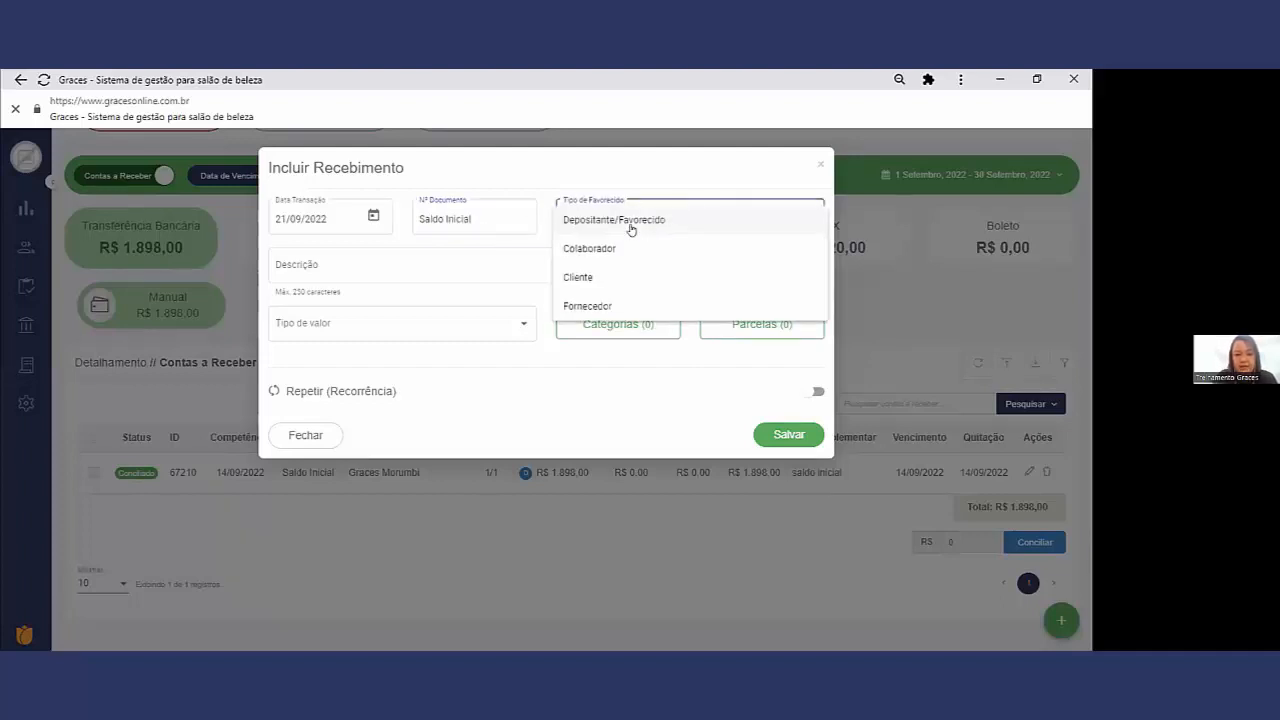
left_click(631, 229)
left_click(605, 265)
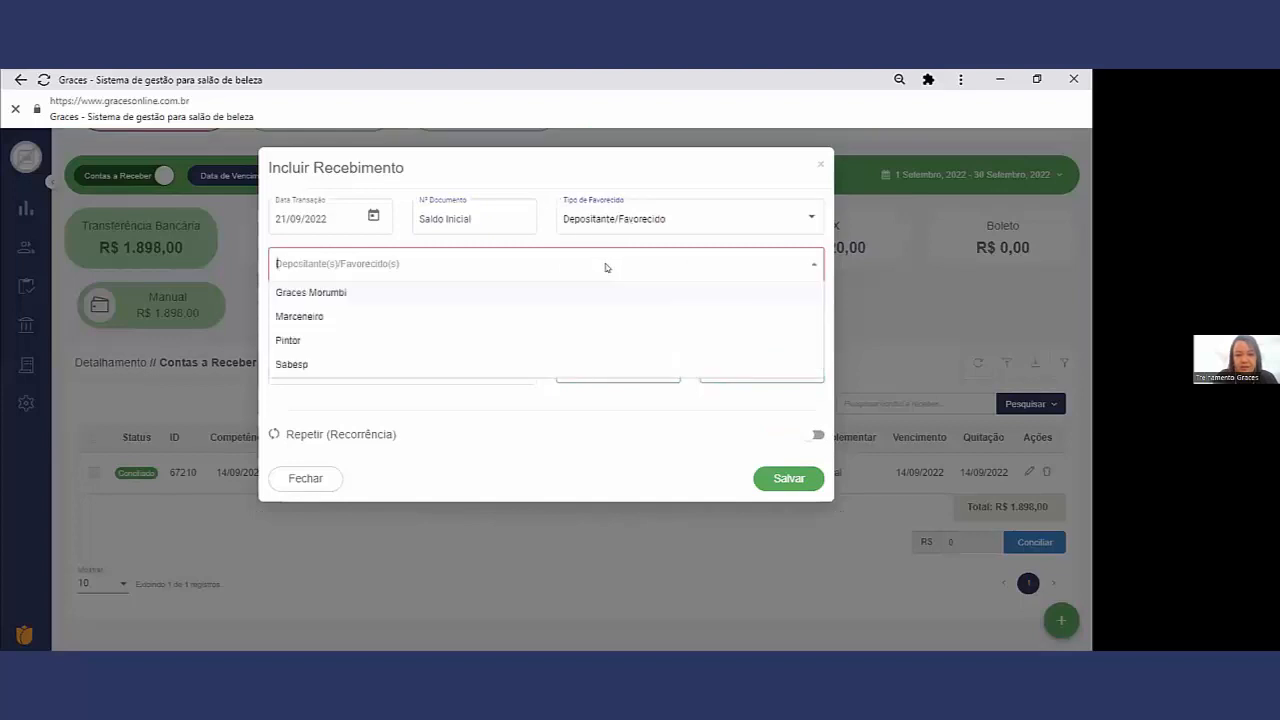
left_click(382, 300)
Step: Describe the receipt as Saldo Inicial Bancario and set its value to R$ 1.000,00
left_click(327, 304)
type("Saldo Inicial Bancario")
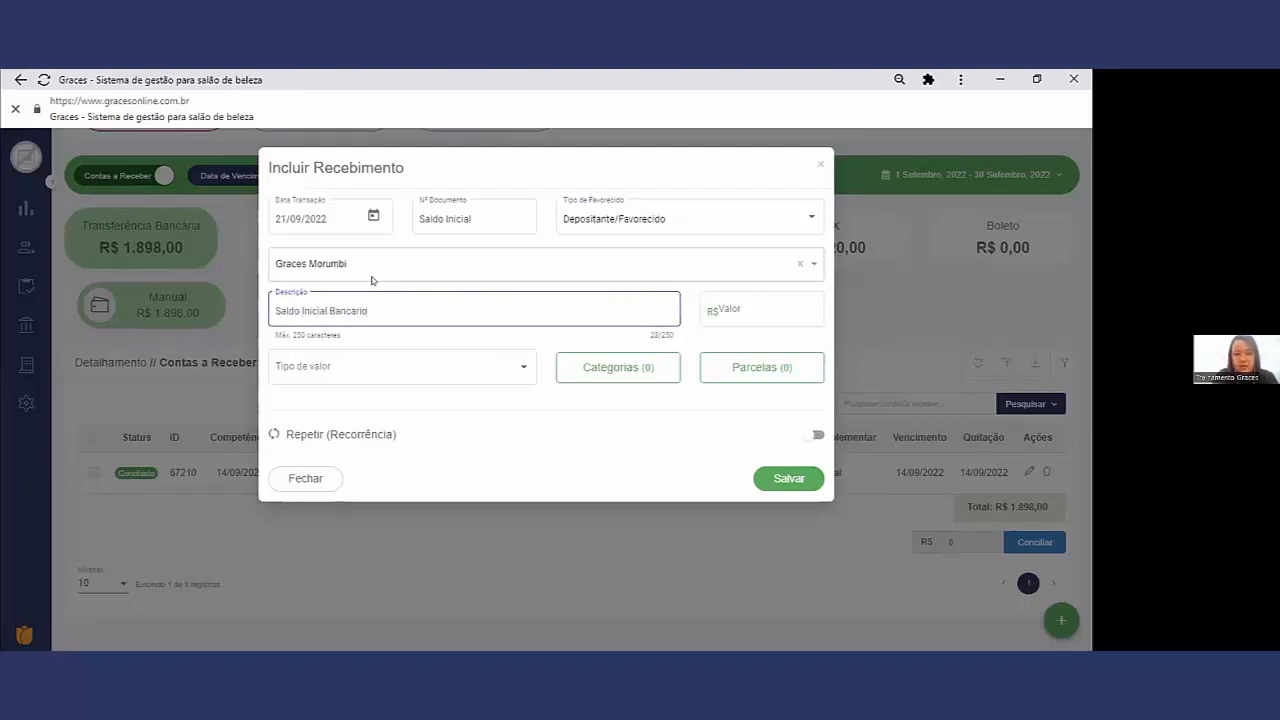
key("Tab")
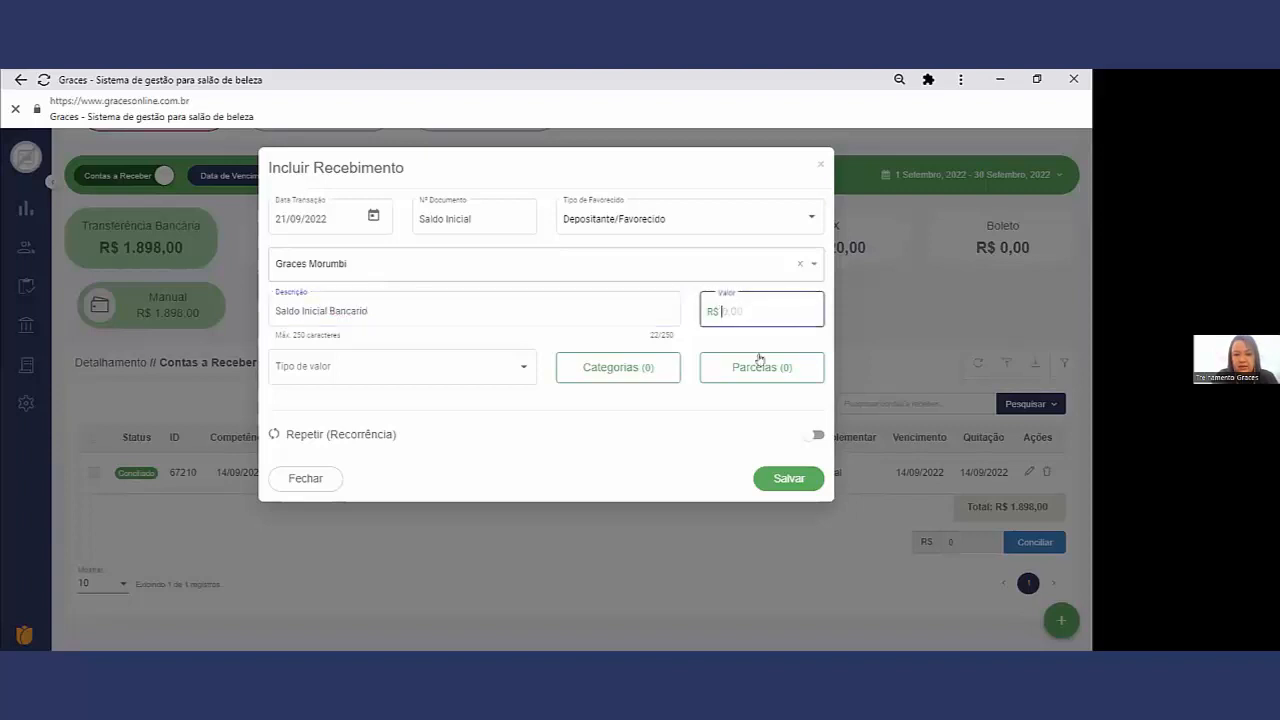
type("100000")
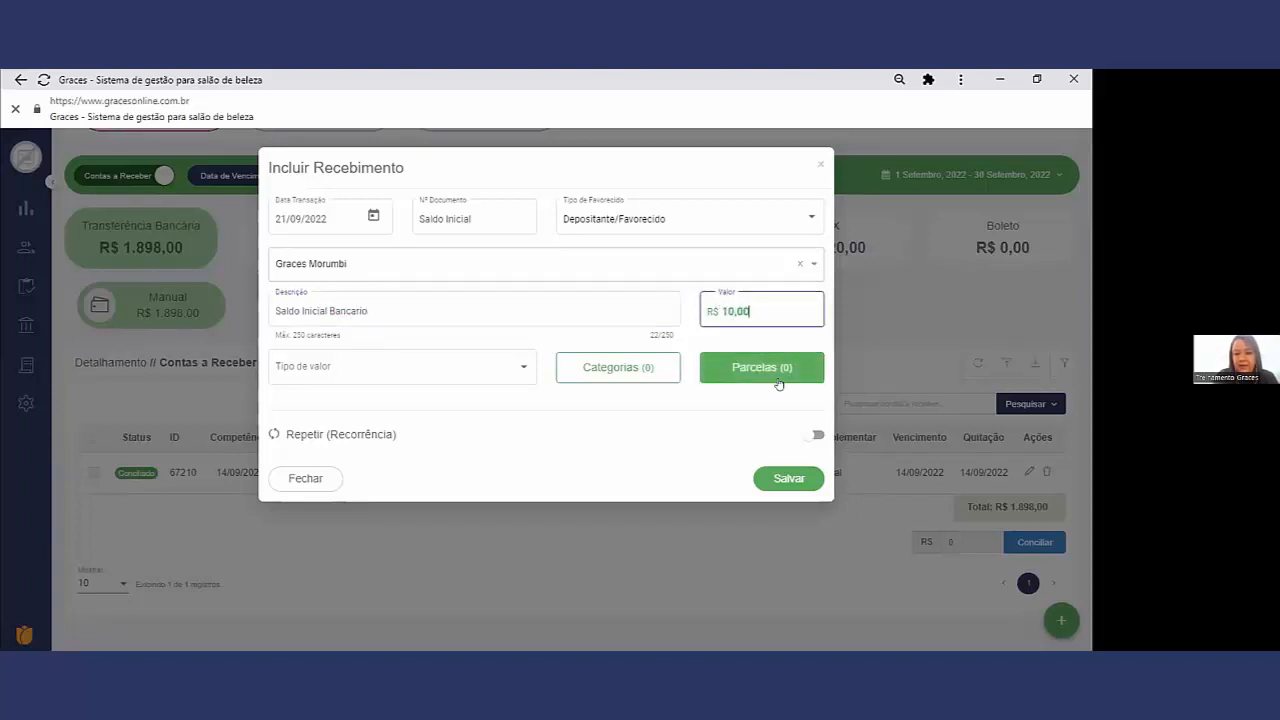
Step: Set the new receipt's Tipo de valor to Valor Definitivo
left_click(393, 367)
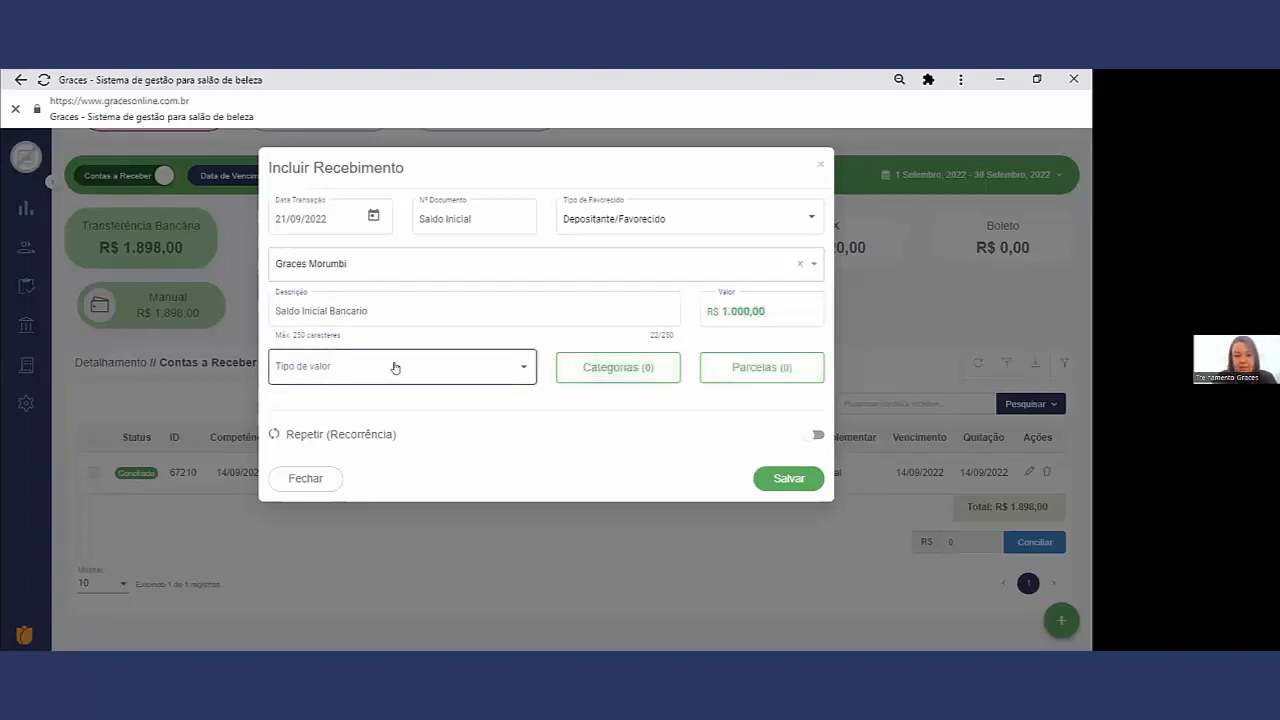
left_click(394, 367)
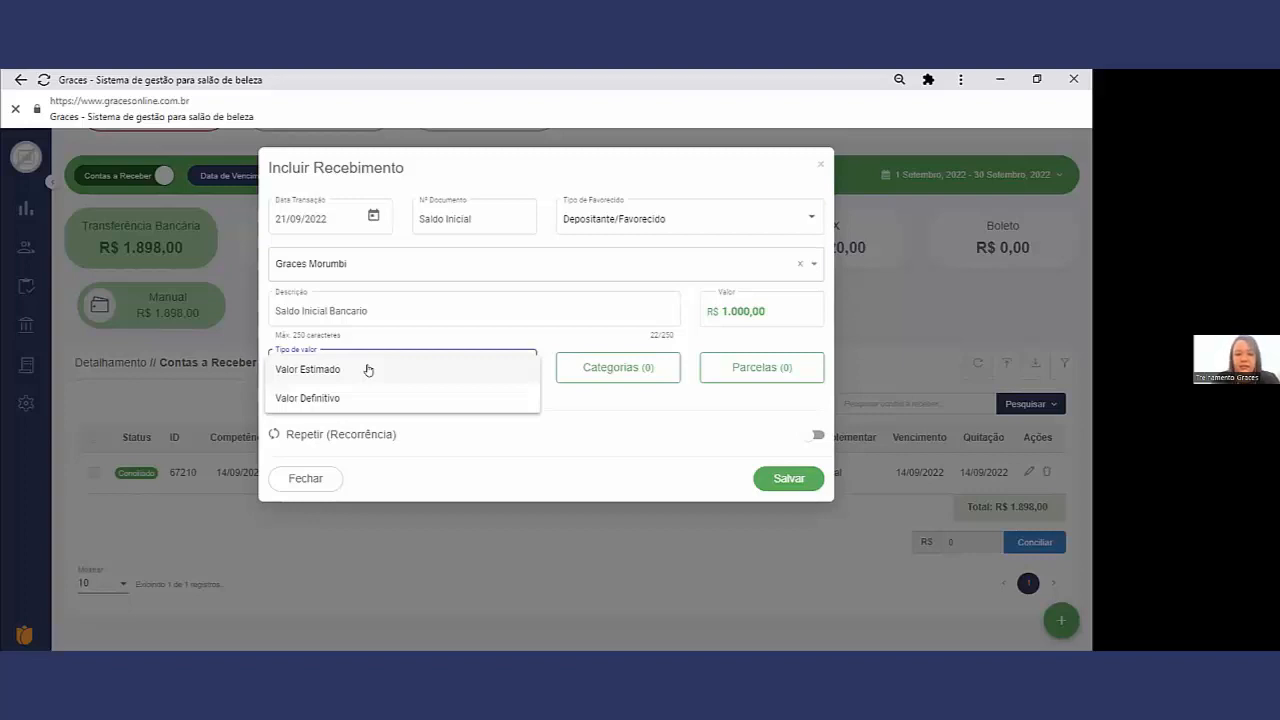
left_click(445, 394)
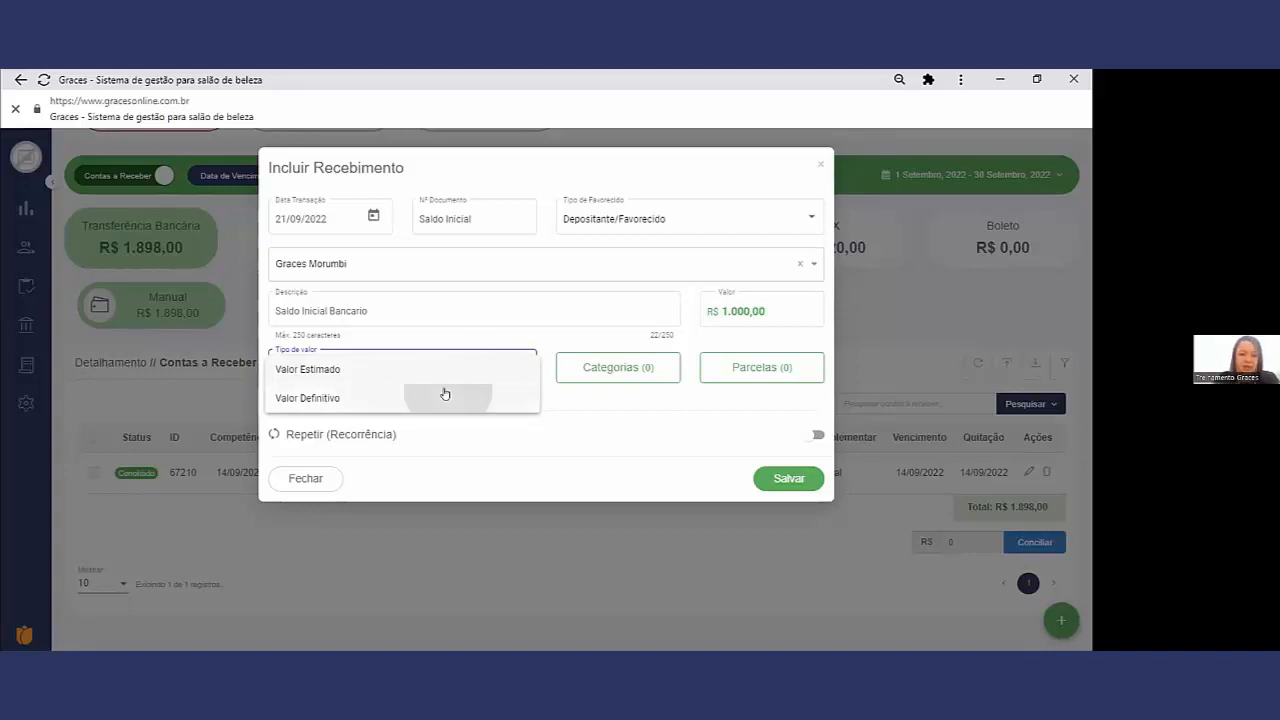
Step: Assign the receipt a single financial category, Ajuste de Conta, with the value R$ 1.000,00, and save it
left_click(585, 371)
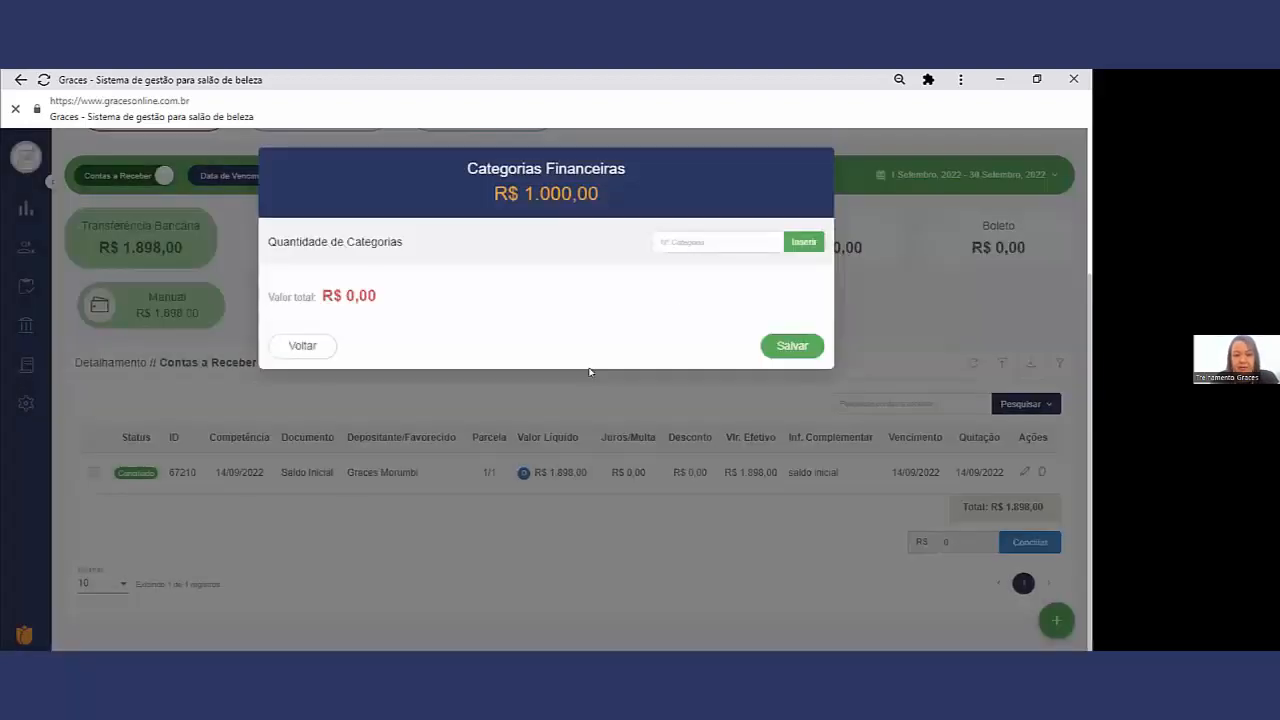
left_click(728, 236)
type("1")
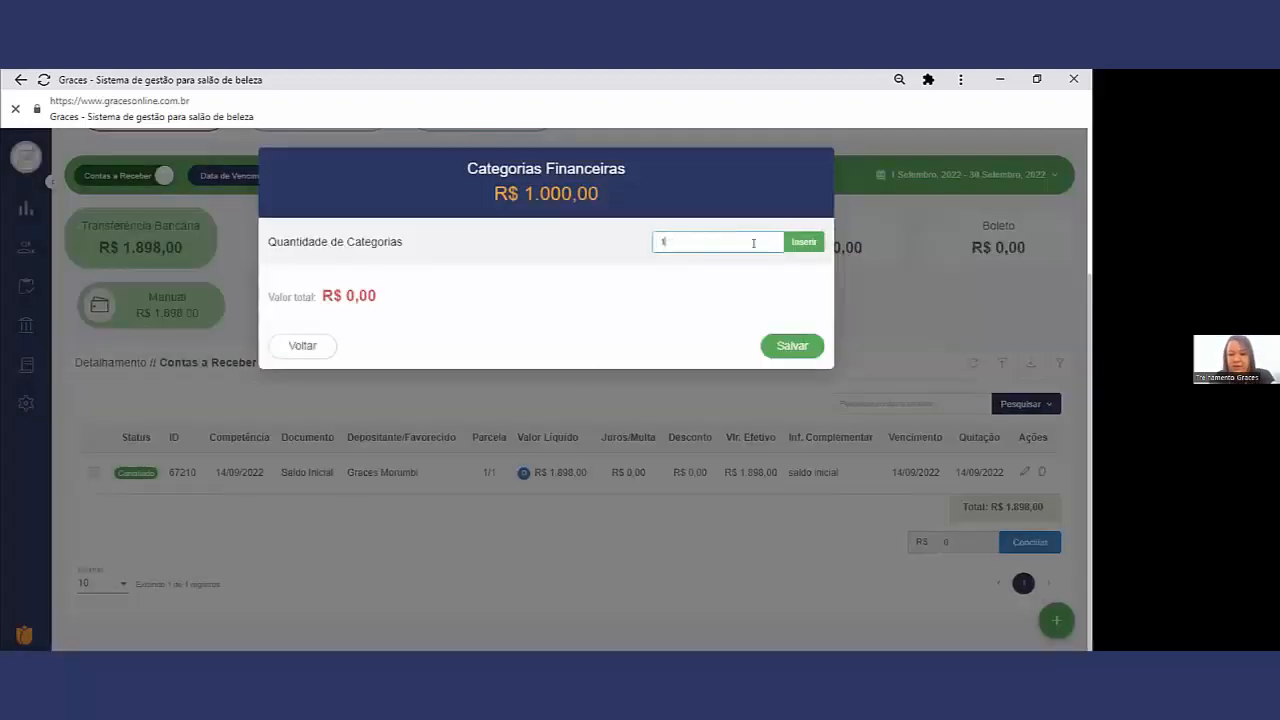
left_click(808, 248)
left_click(357, 292)
type("1.000,00")
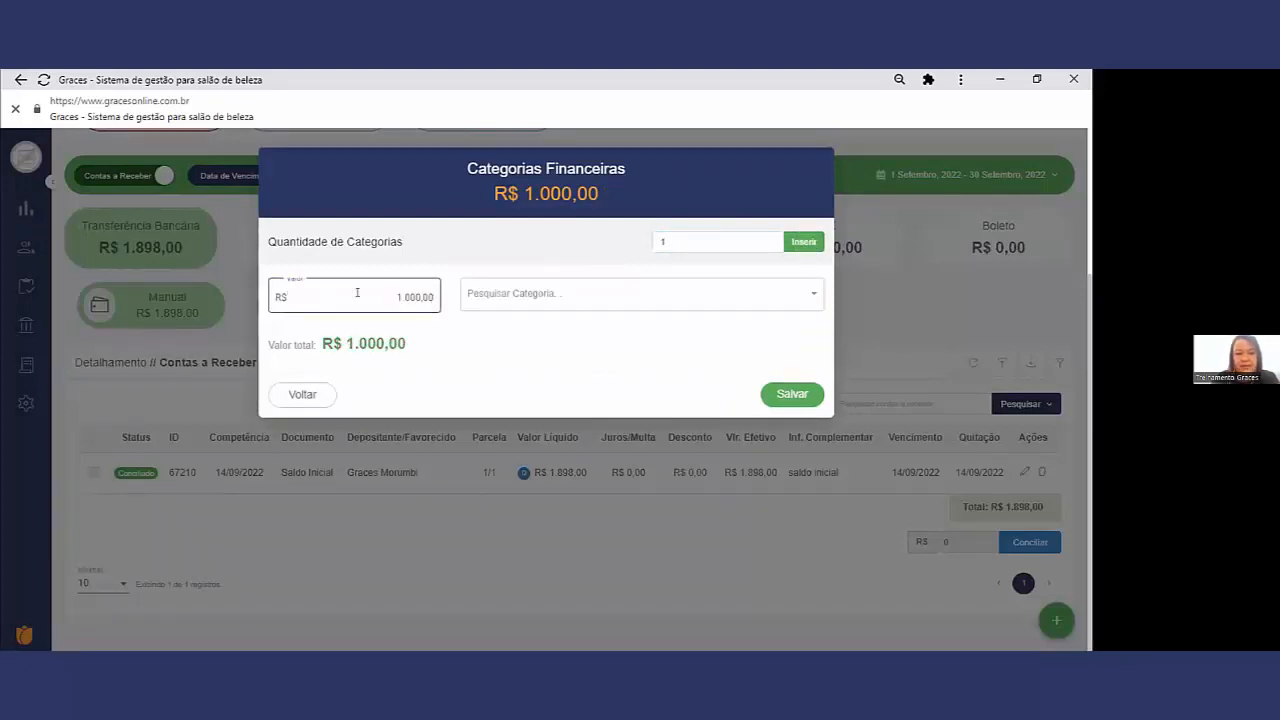
left_click(482, 296)
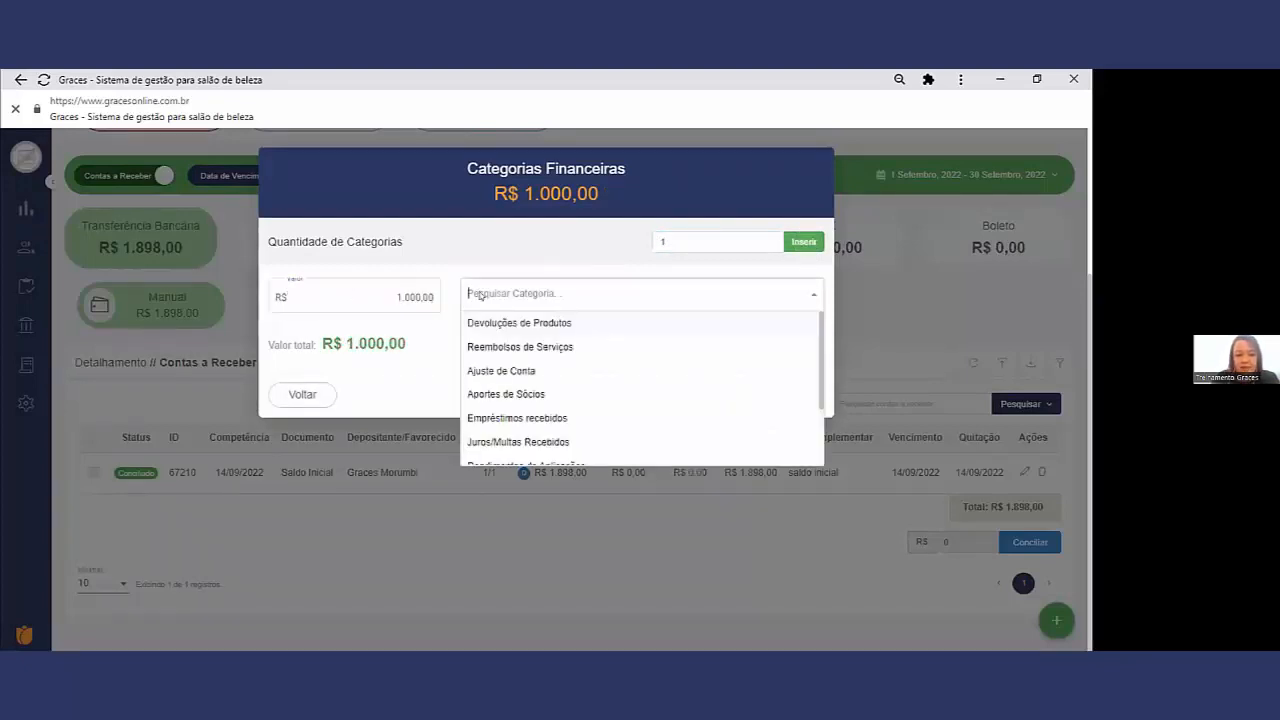
left_click(510, 372)
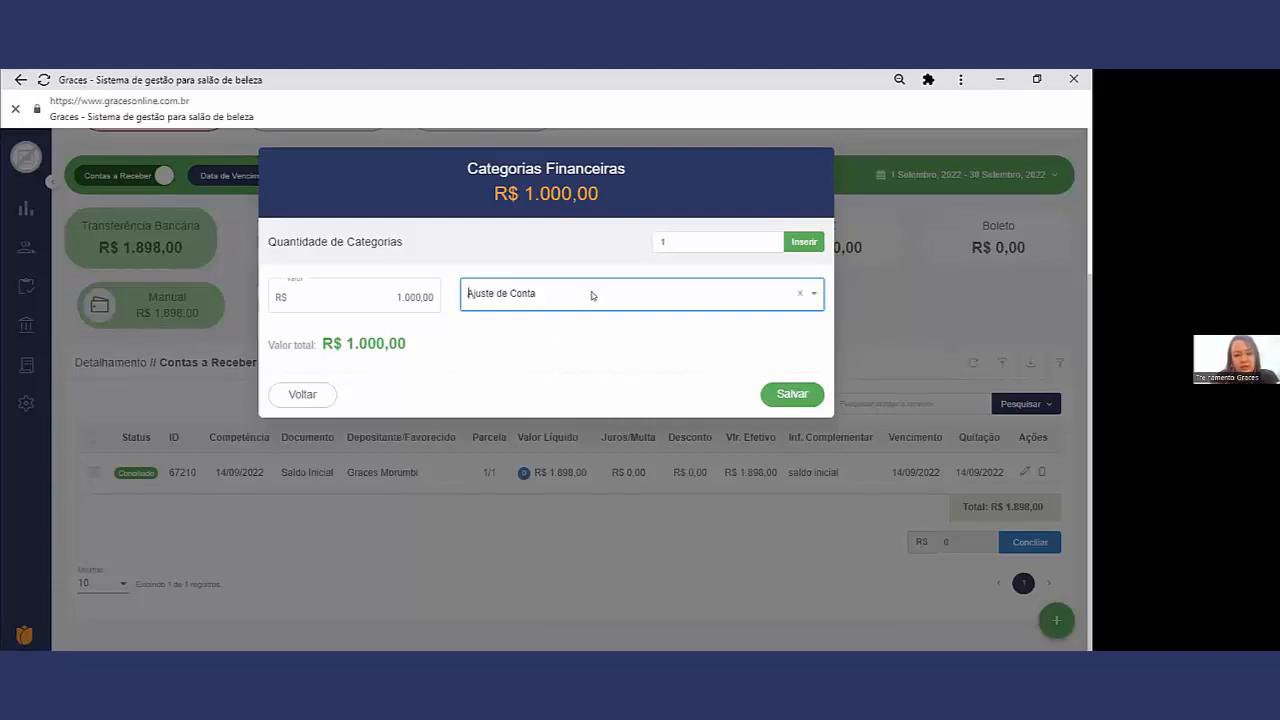
left_click(795, 395)
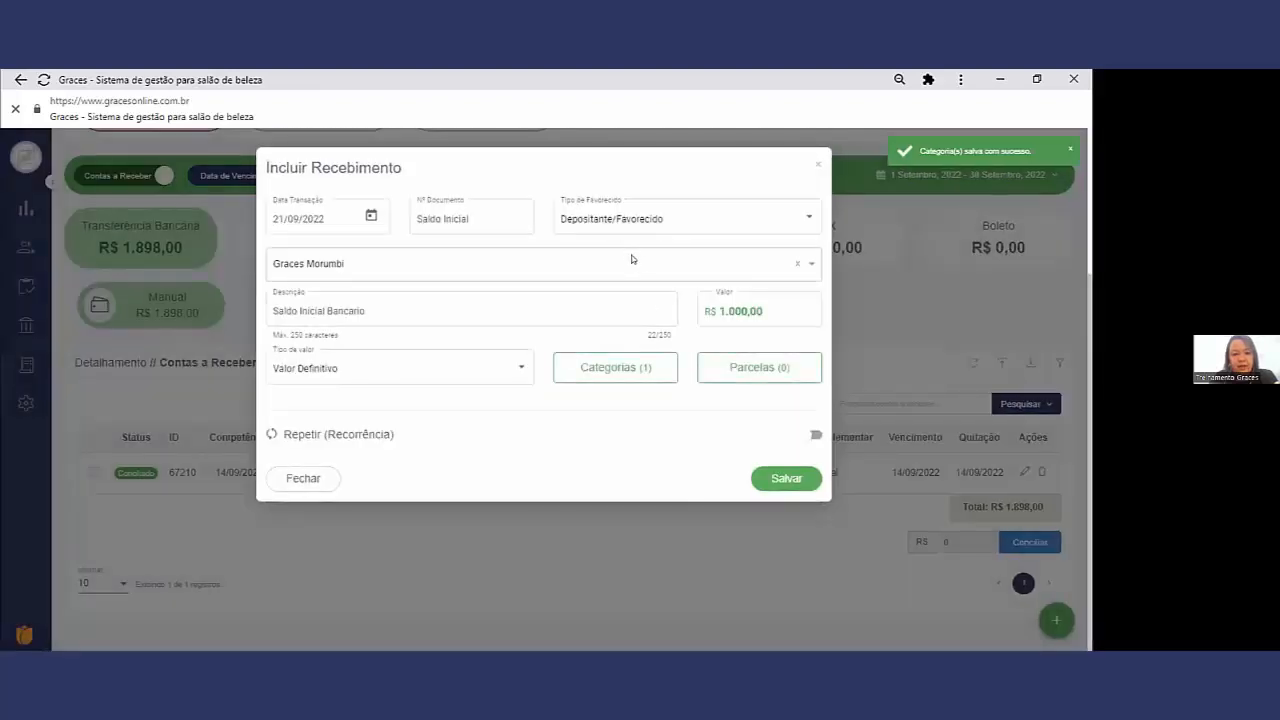
Step: Insert one parcela in the receipt with the value R$ 1.000,00
left_click(734, 366)
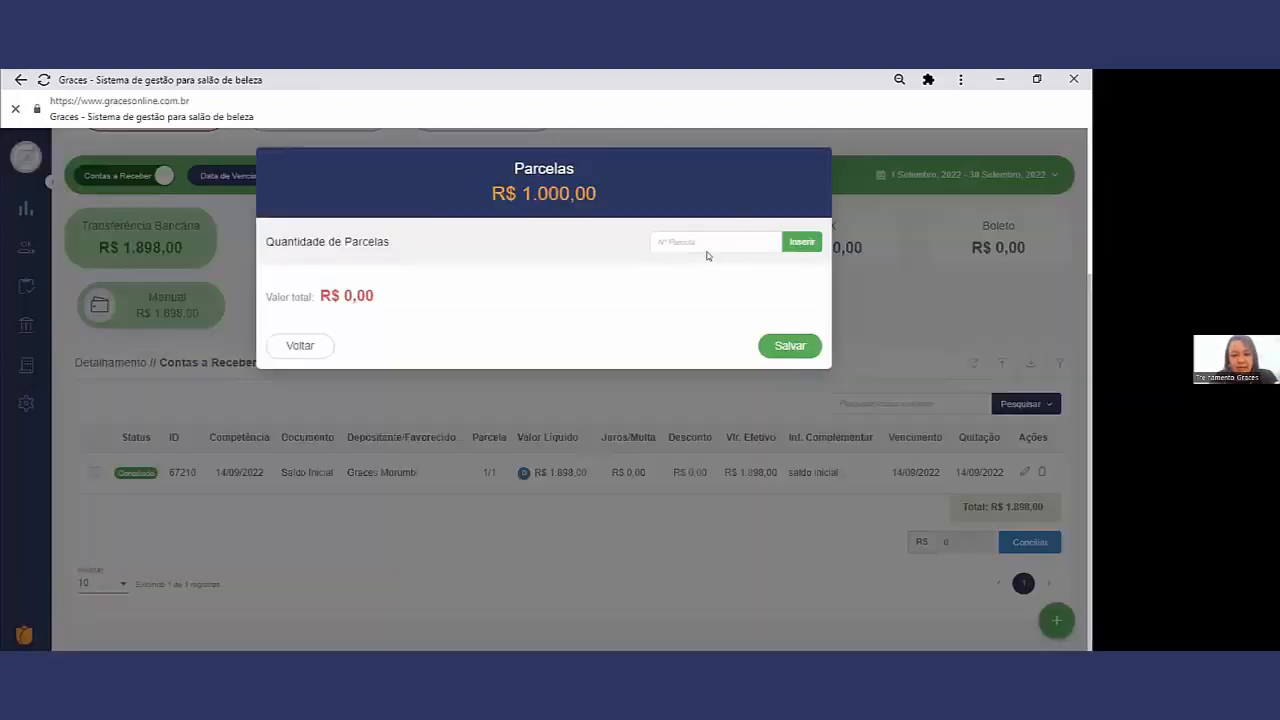
left_click(700, 238)
type("1")
left_click(801, 242)
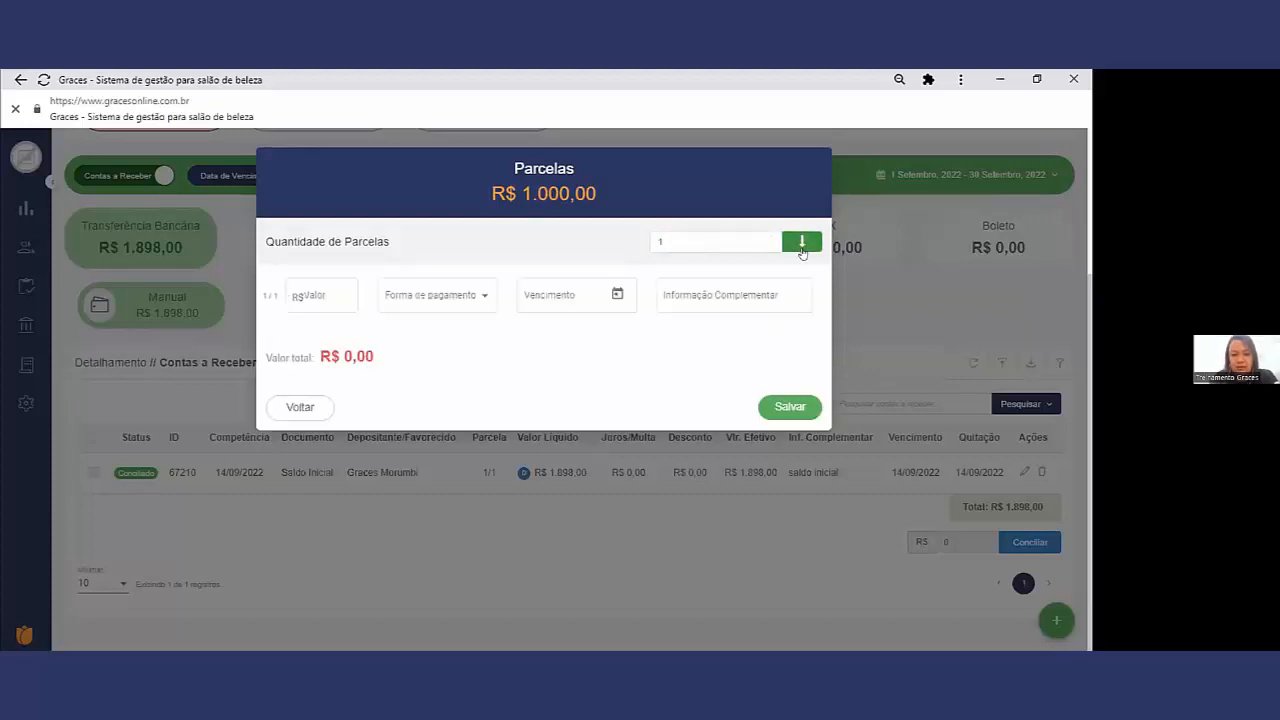
left_click(313, 289)
type("100000")
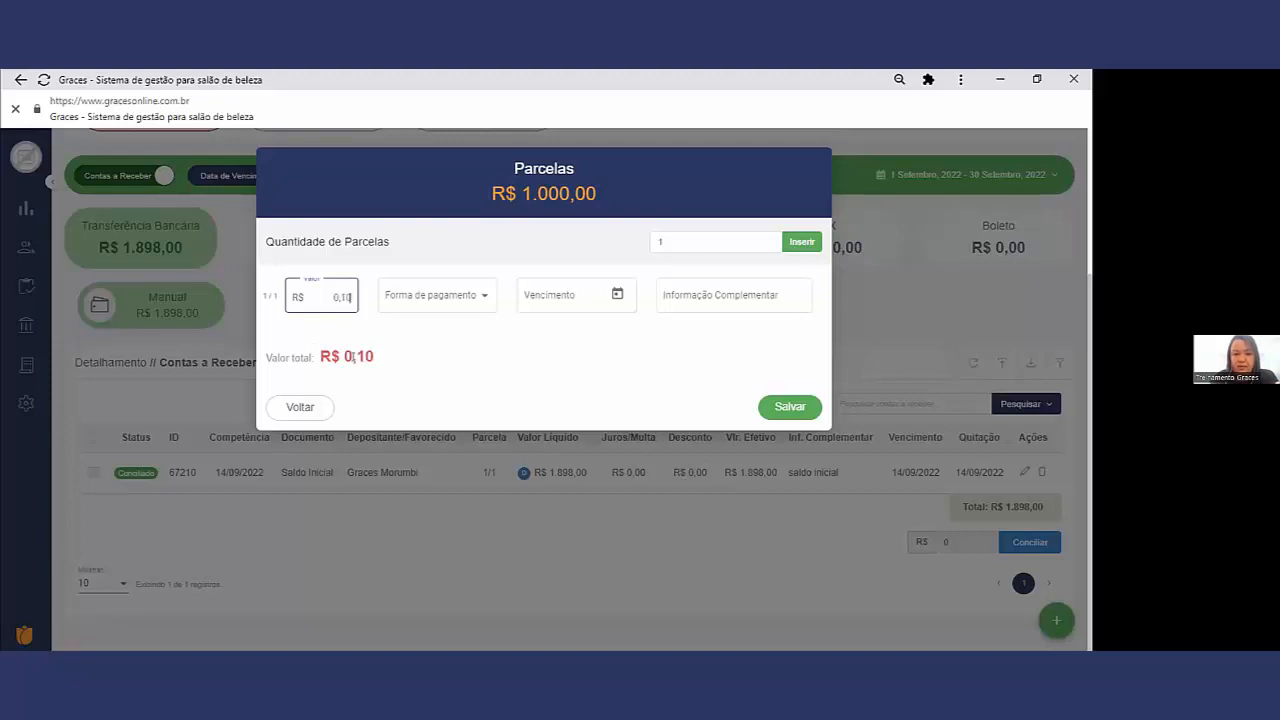
Step: Set the parcela to Transferência Bancária, Vencimento 21/09/2022 and Informação Complementar Saldo Inicial, and save both it and the receipt
left_click(426, 300)
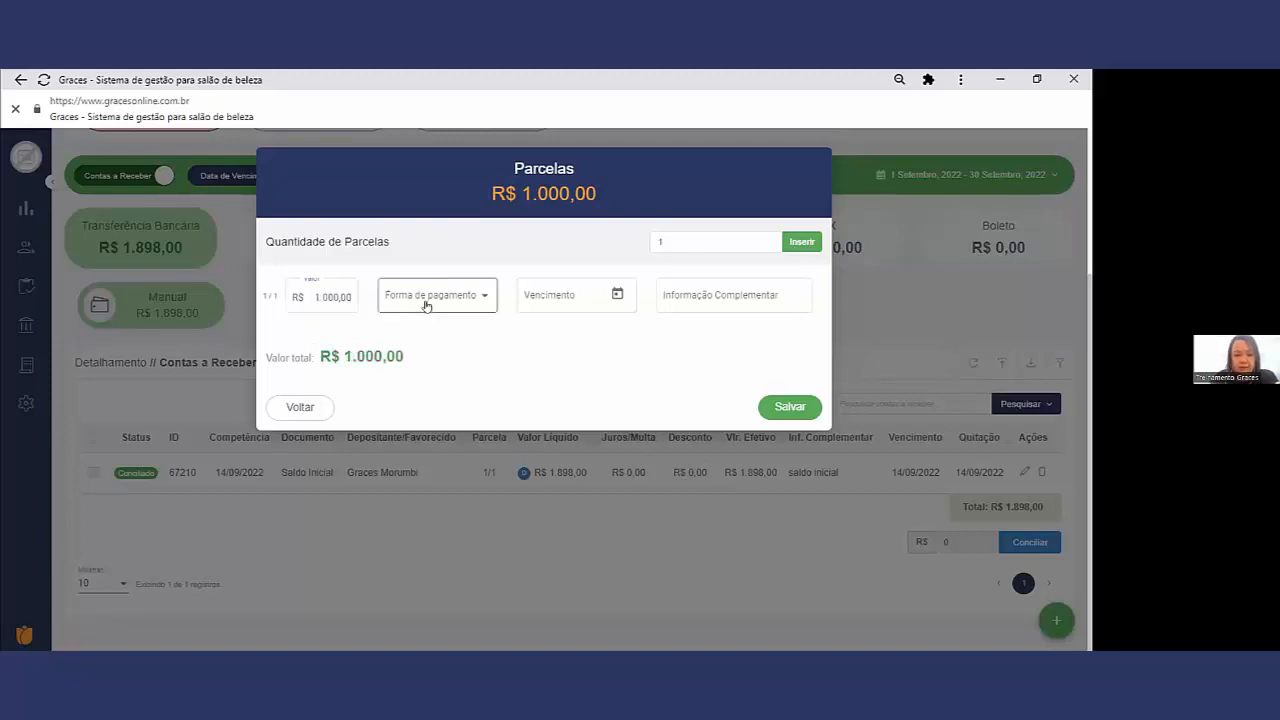
scroll(432, 378, "down", 1)
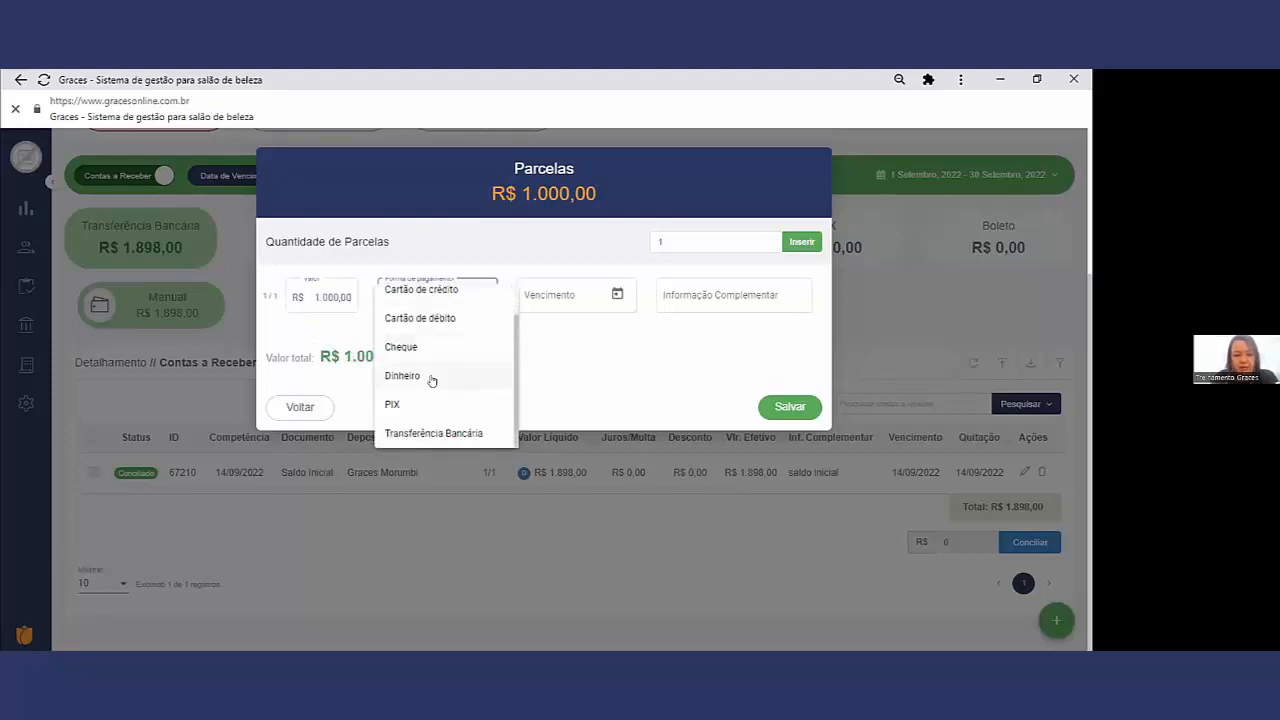
left_click(452, 435)
left_click(617, 294)
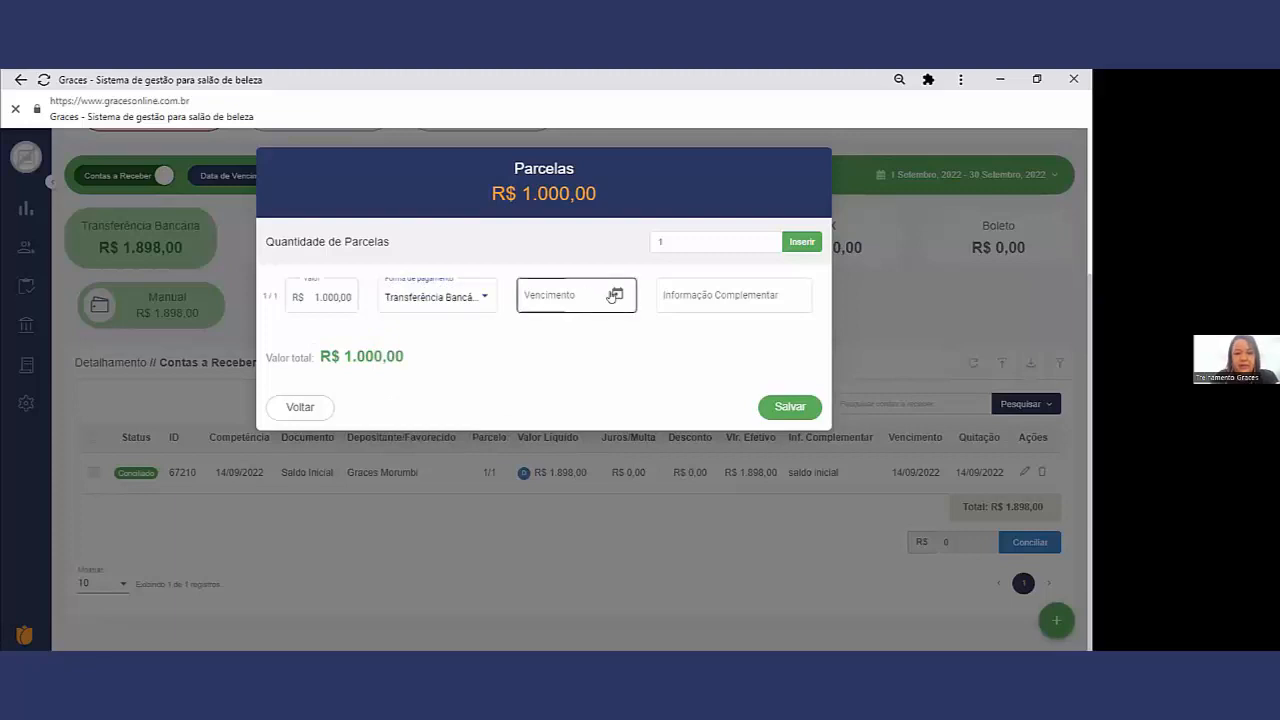
left_click(540, 424)
left_click(683, 295)
type("Saldo Inicial")
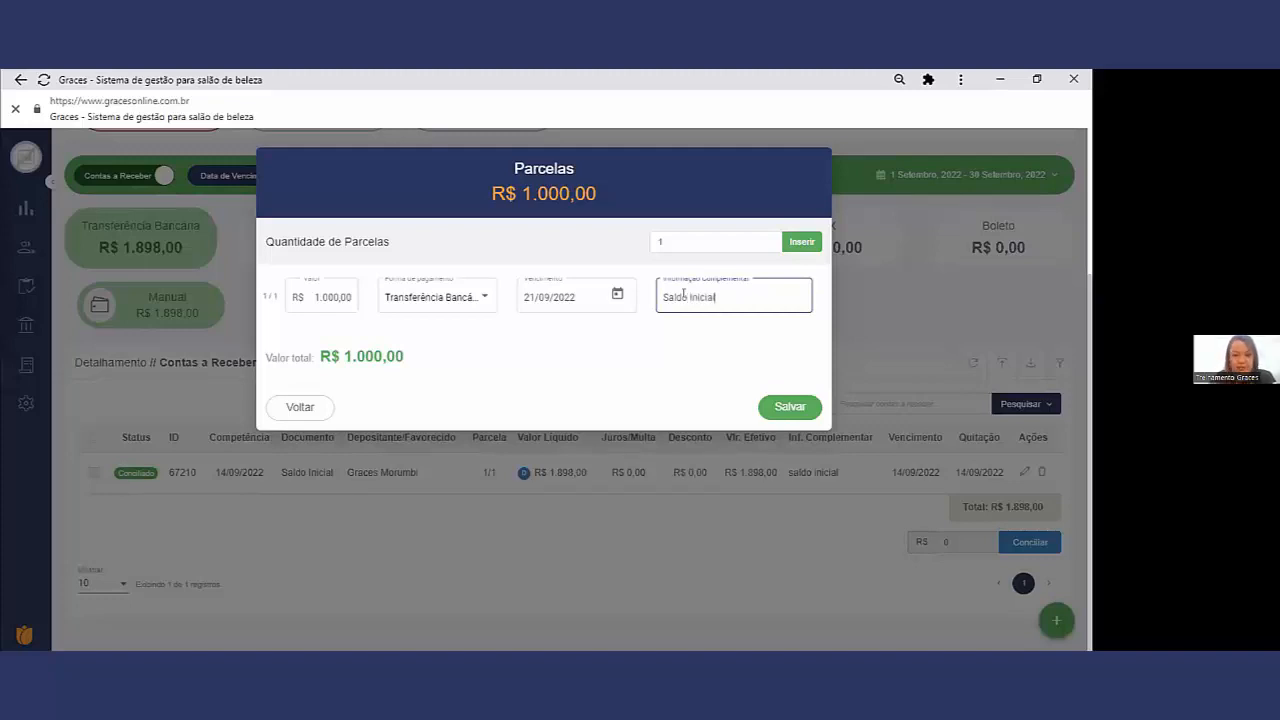
left_click(789, 407)
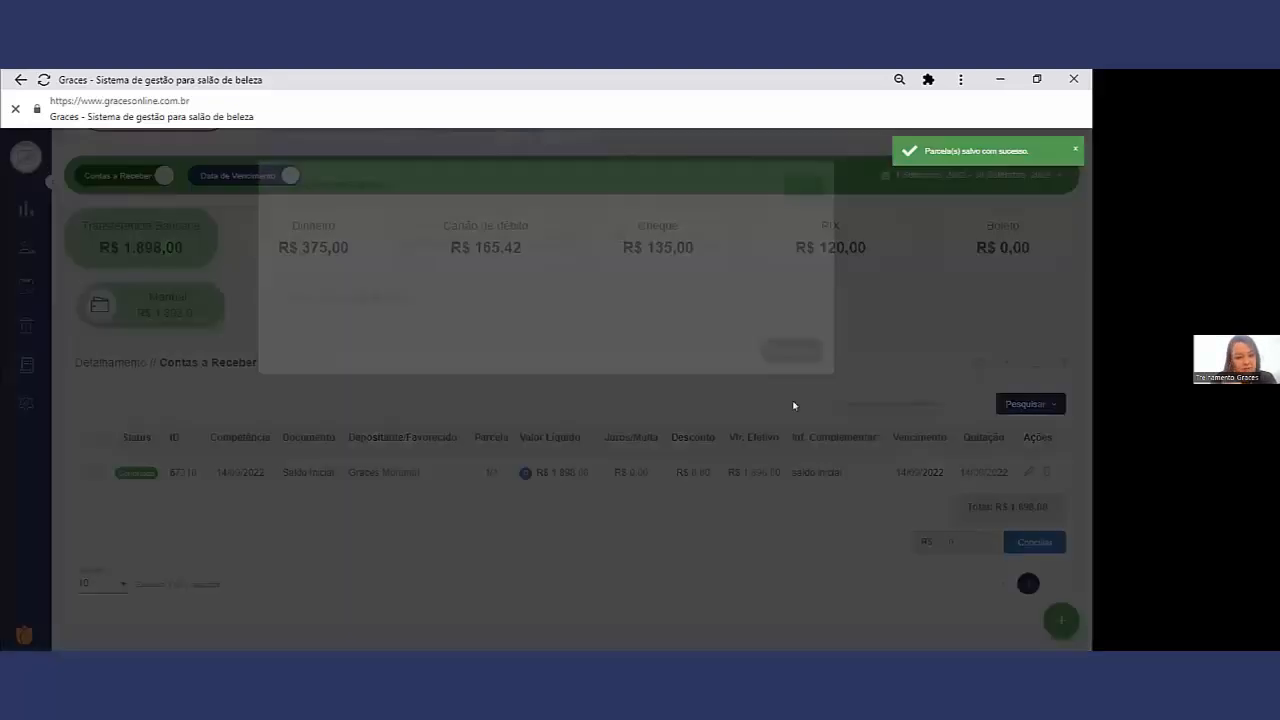
left_click(785, 478)
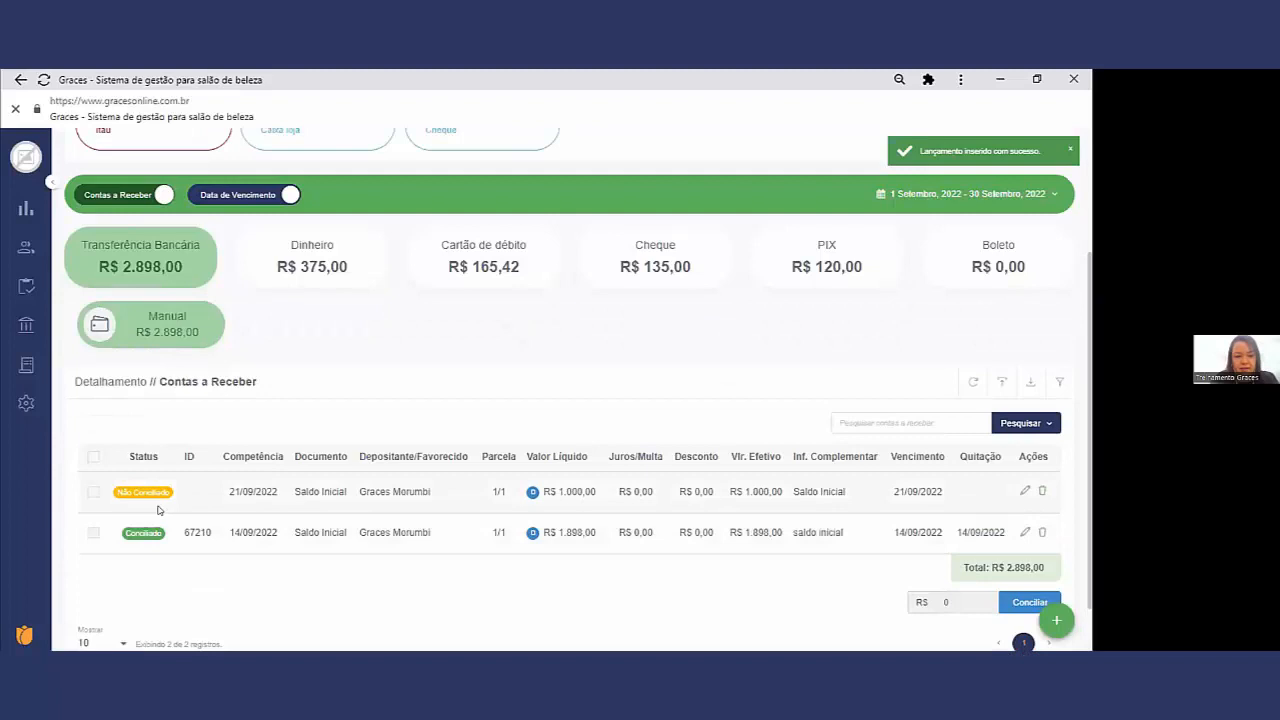
Step: Check the status of the Saldo Inicial receipts and review the list by Data de Competência before returning to Data de Vencimento
triple_click(160, 492)
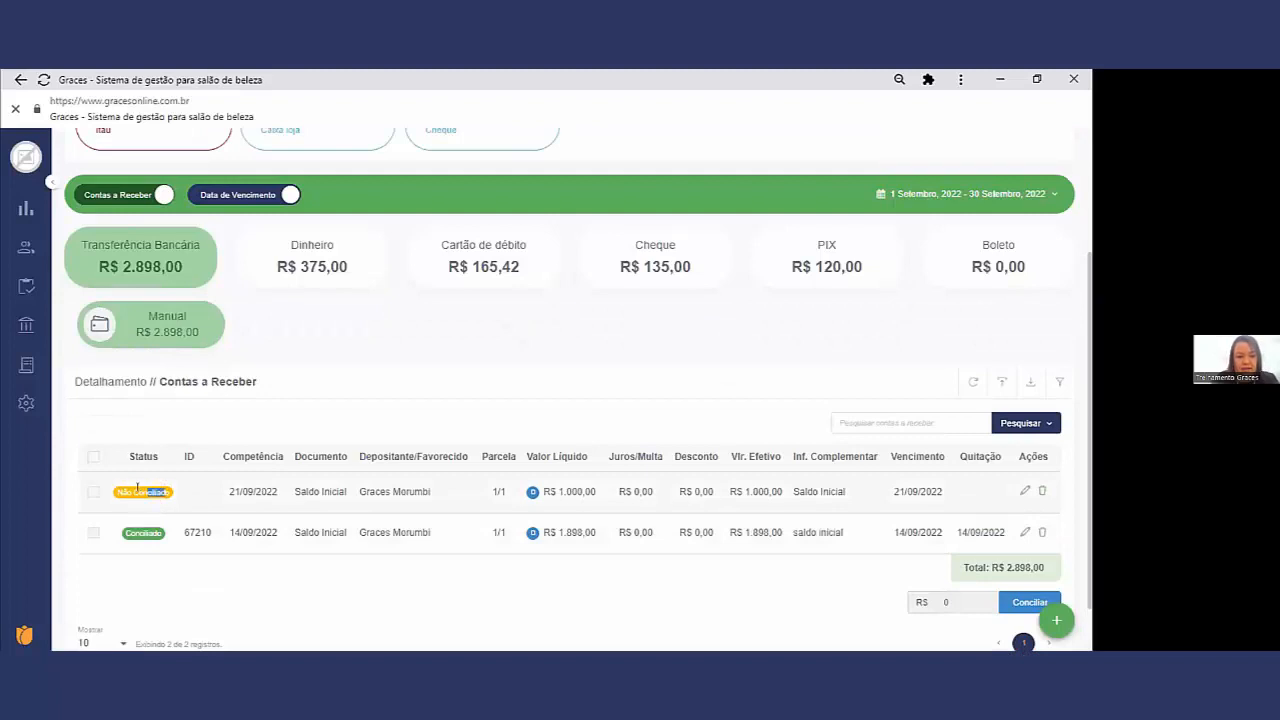
left_click_drag(164, 533, 142, 530)
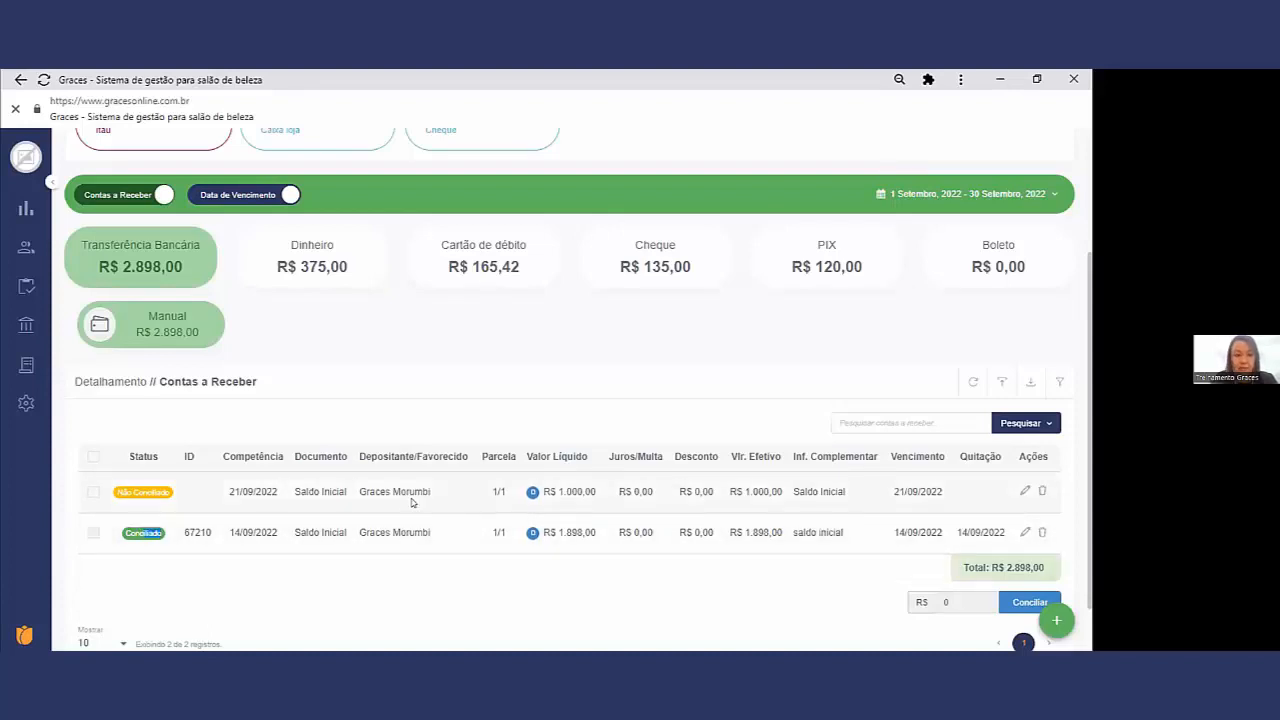
left_click(254, 193)
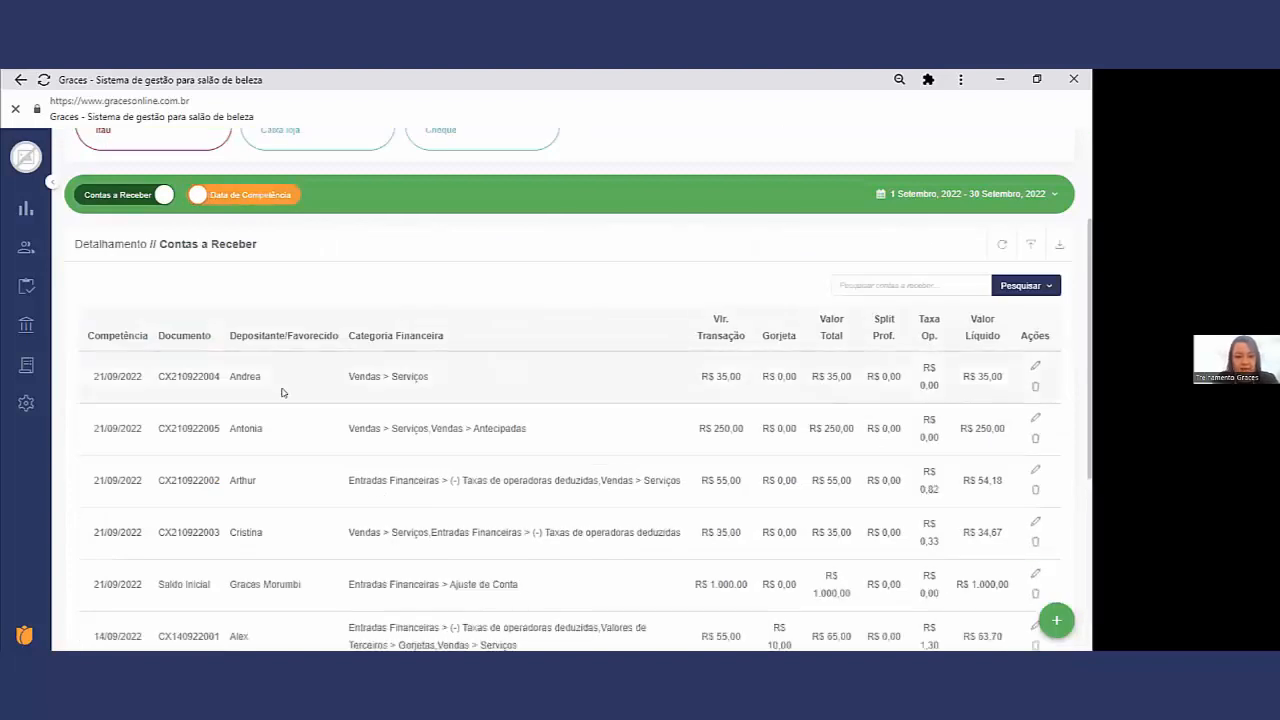
scroll(282, 392, "down", 3)
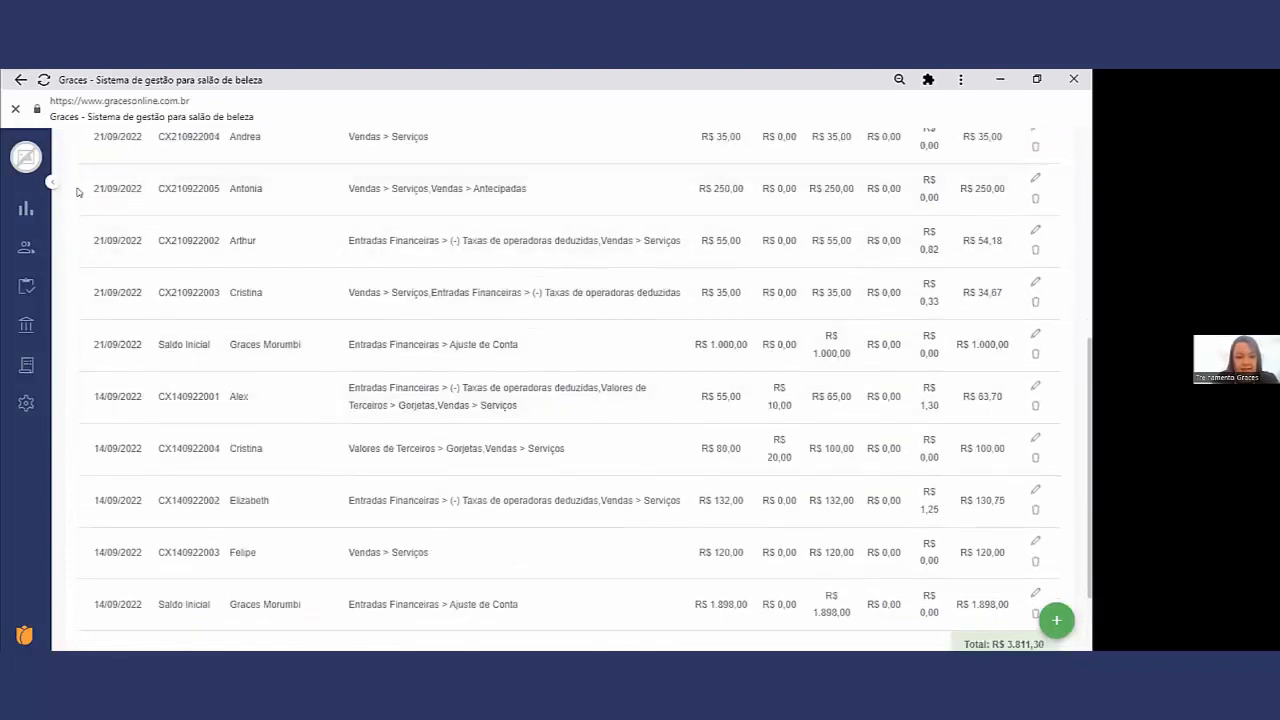
scroll(140, 260, "up", 2)
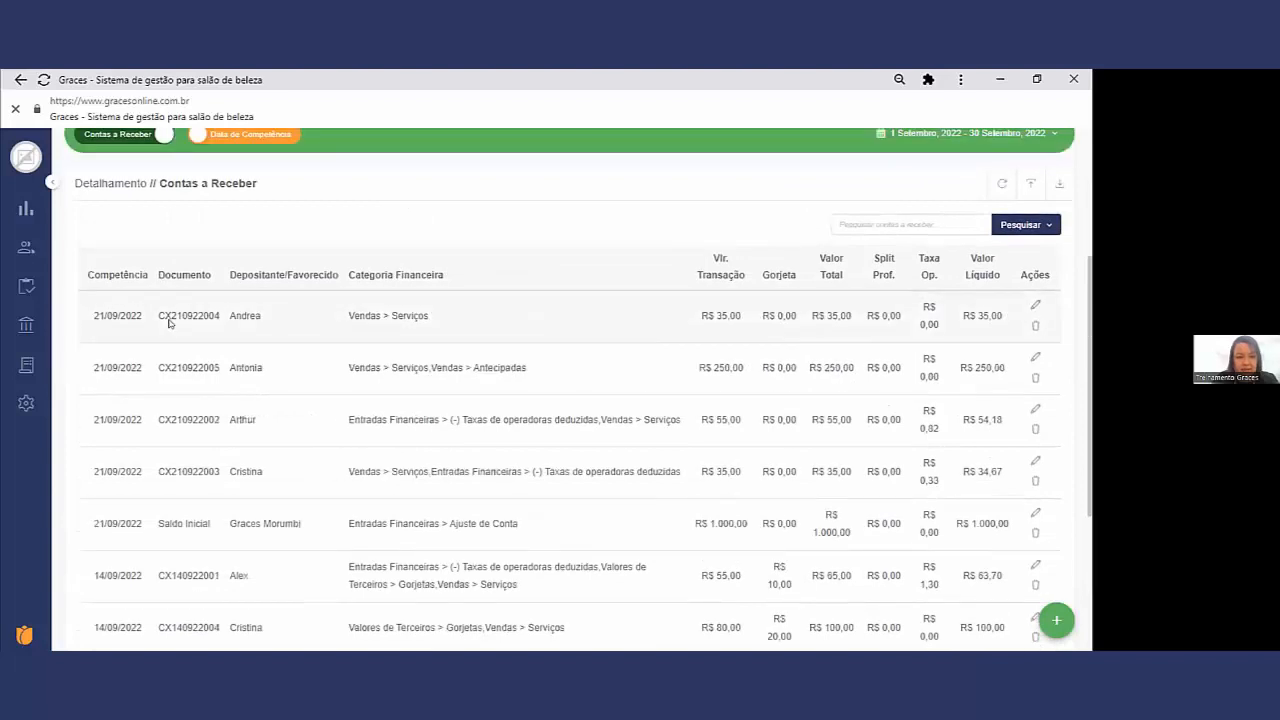
scroll(200, 300, "up", 2)
left_click(238, 276)
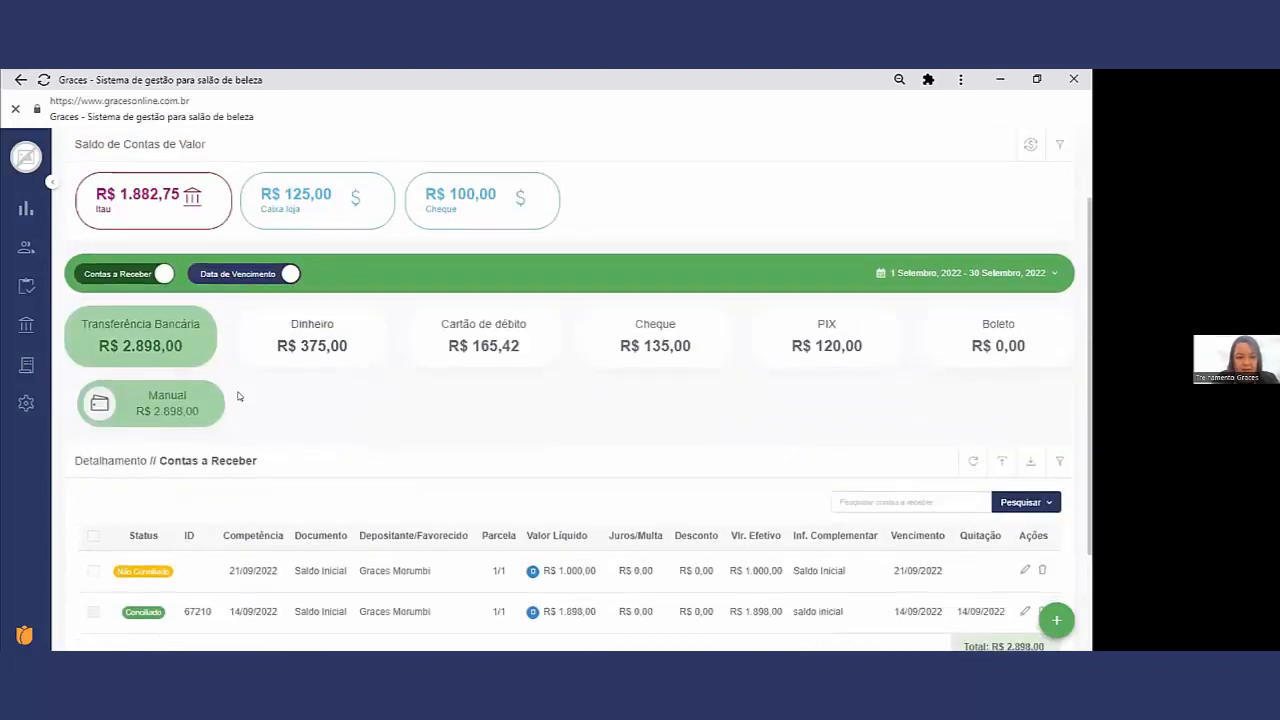
Step: Reconcile the R$ 1.000,00 Saldo Inicial receipt into the Itau account with the Data de quitação 21/09/2022
scroll(240, 398, "down", 2)
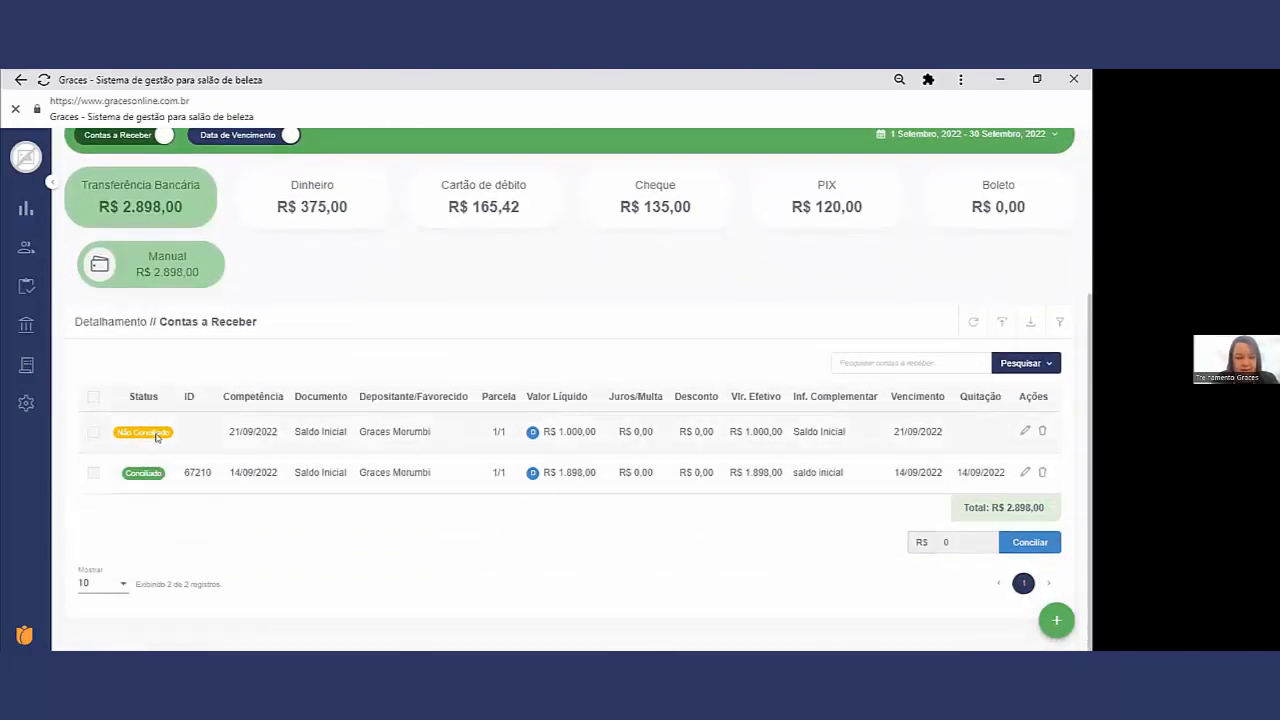
left_click(92, 432)
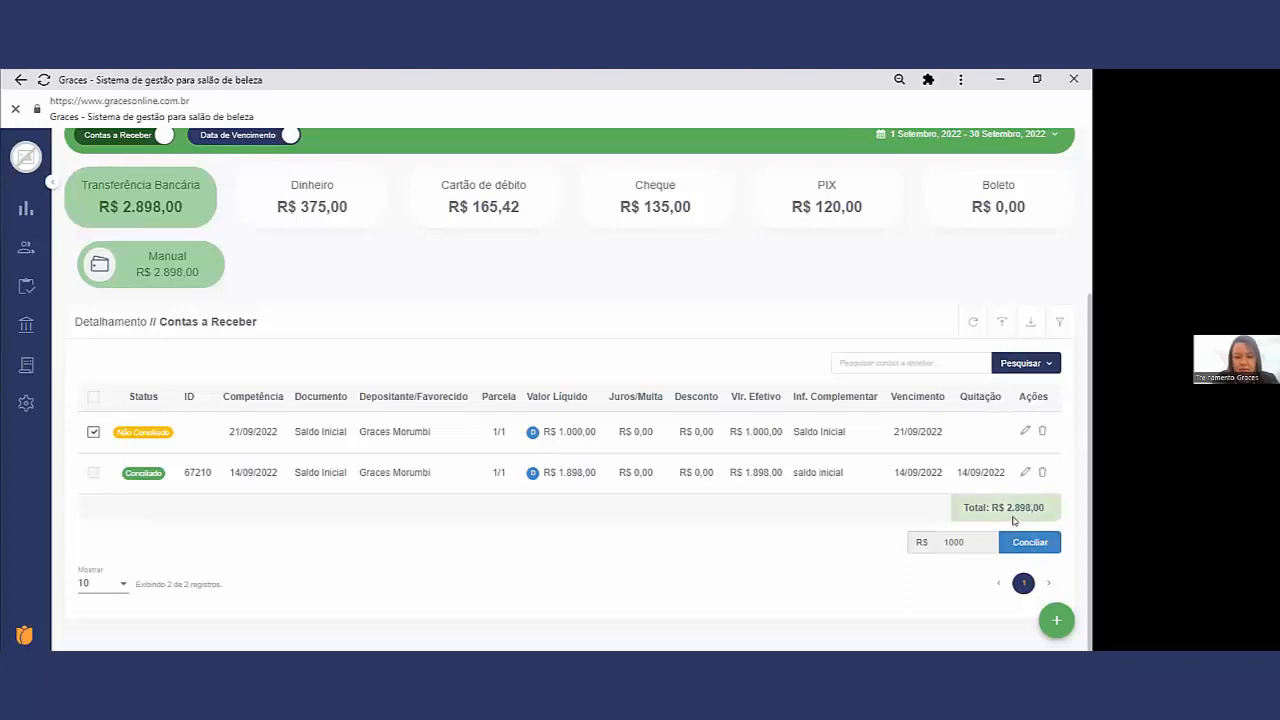
left_click(1031, 543)
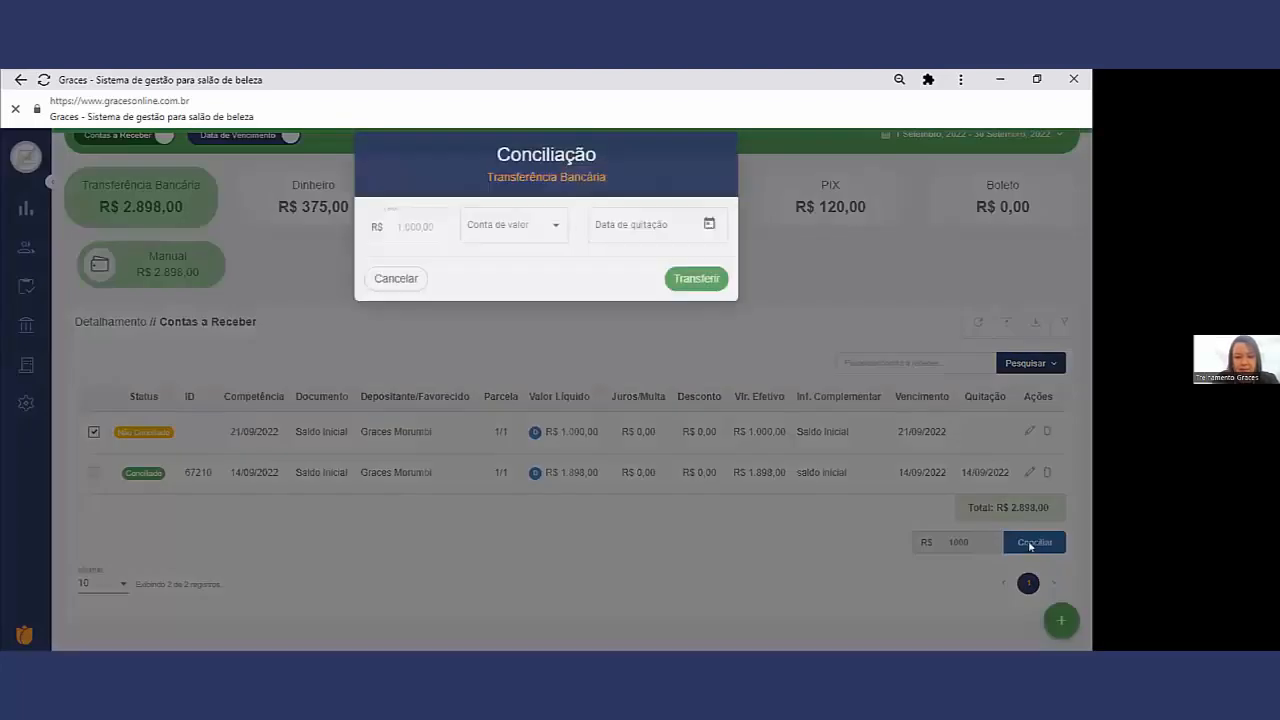
left_click(494, 245)
left_click(497, 243)
left_click(709, 240)
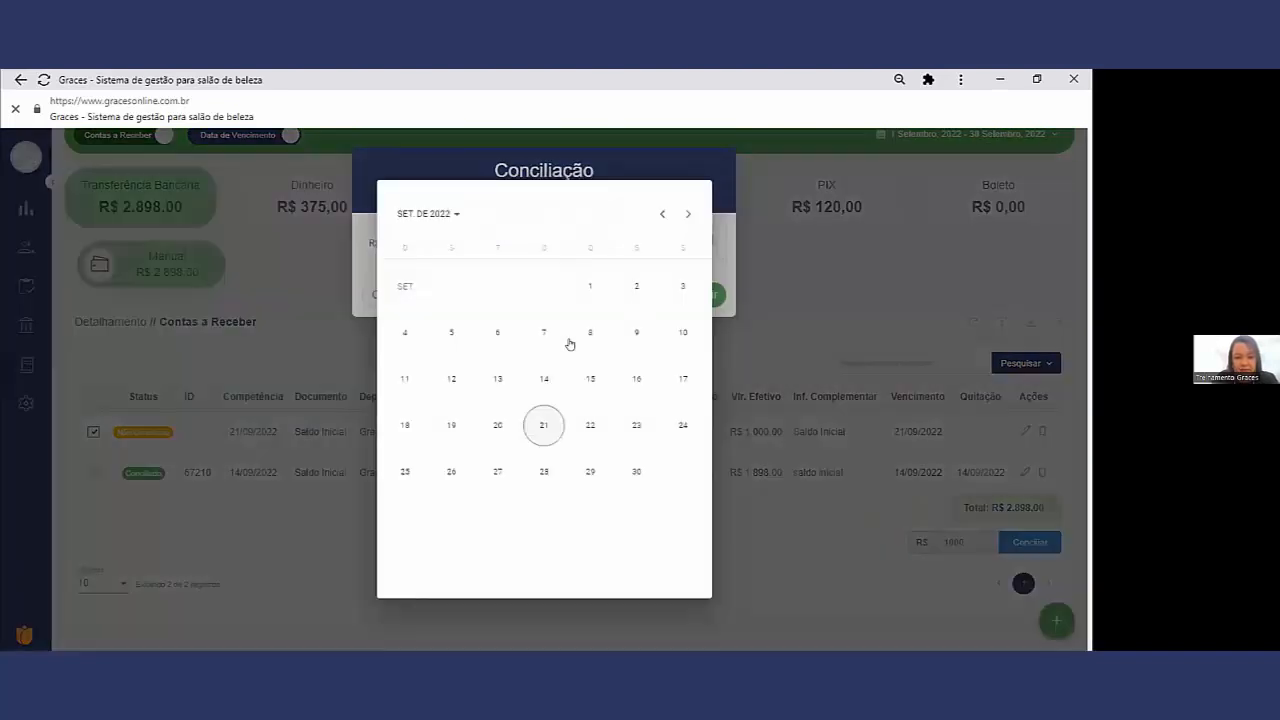
left_click(543, 424)
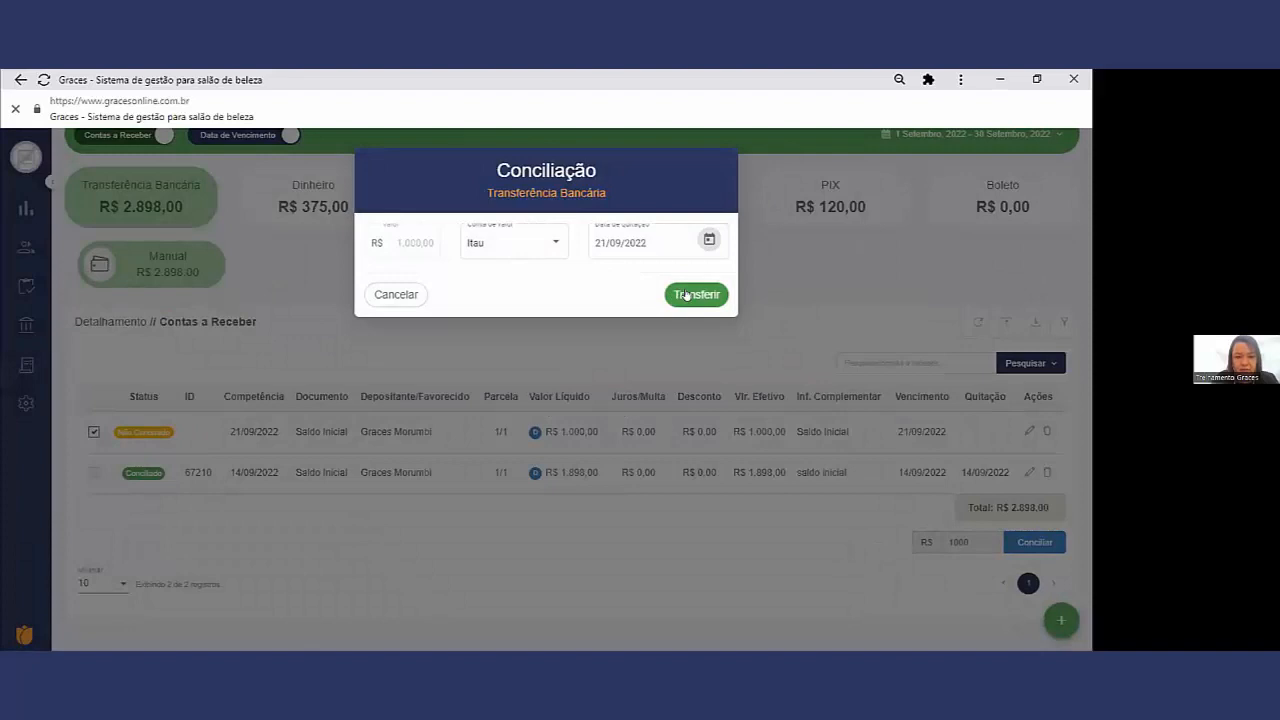
left_click(686, 294)
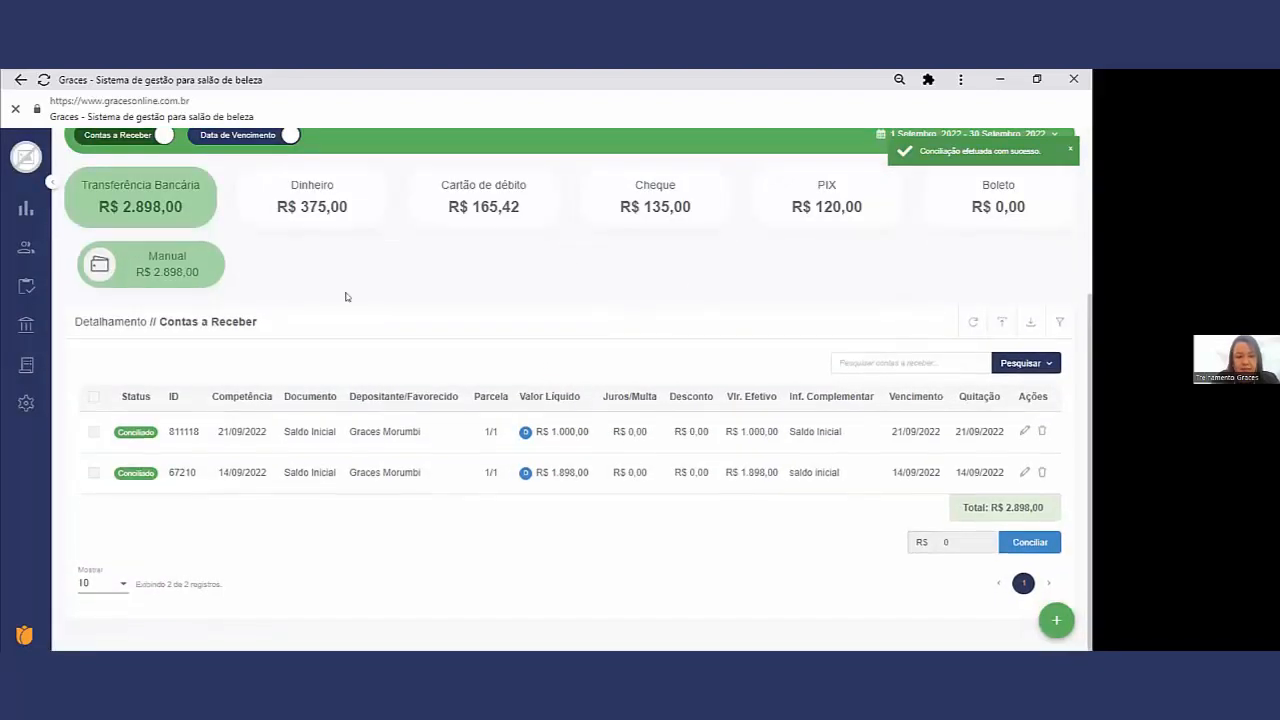
Step: Review the reconciled Saldo Inicial receipts, the Manual transfer total and the balances of the value accounts
left_click_drag(590, 431, 549, 431)
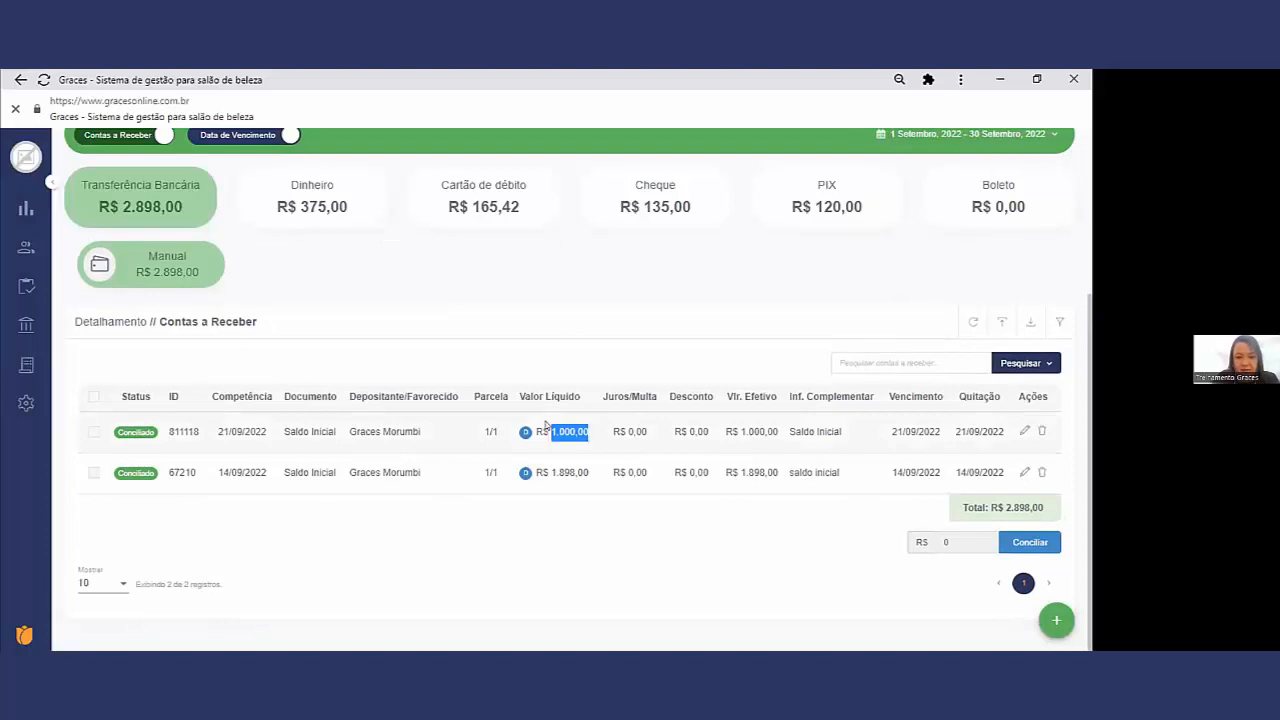
scroll(678, 318, "up", 1)
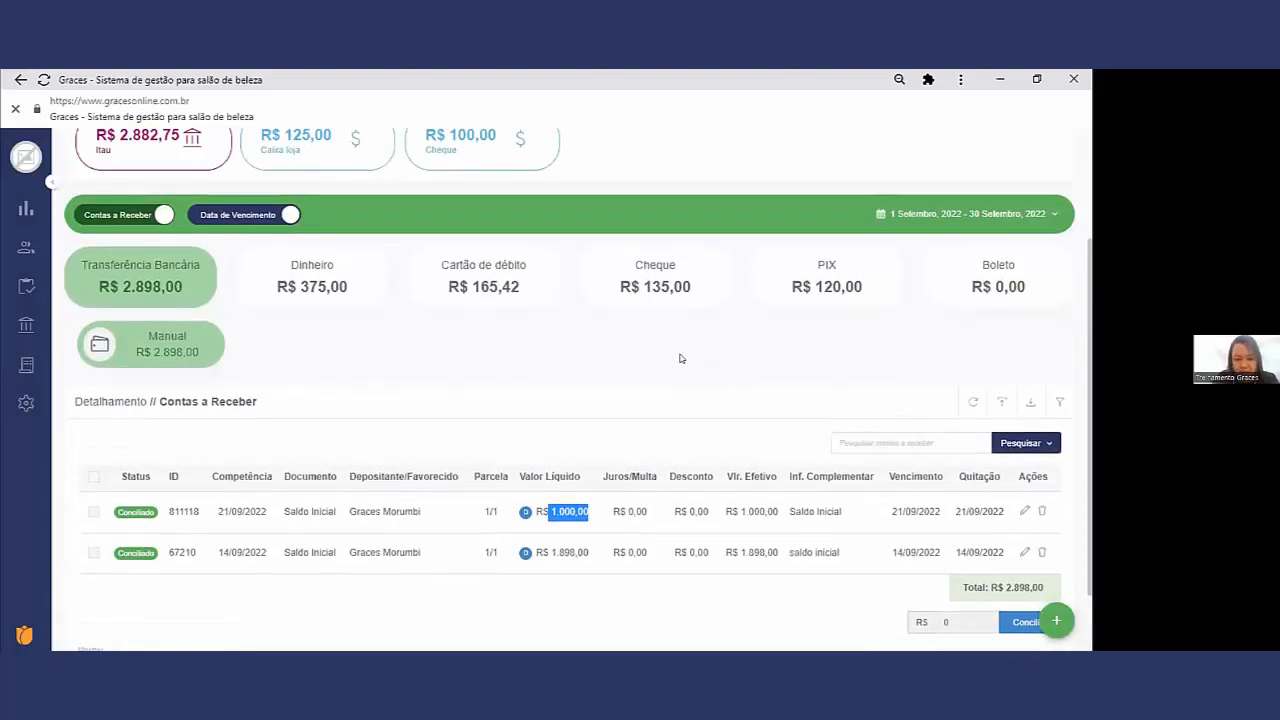
left_click(191, 355)
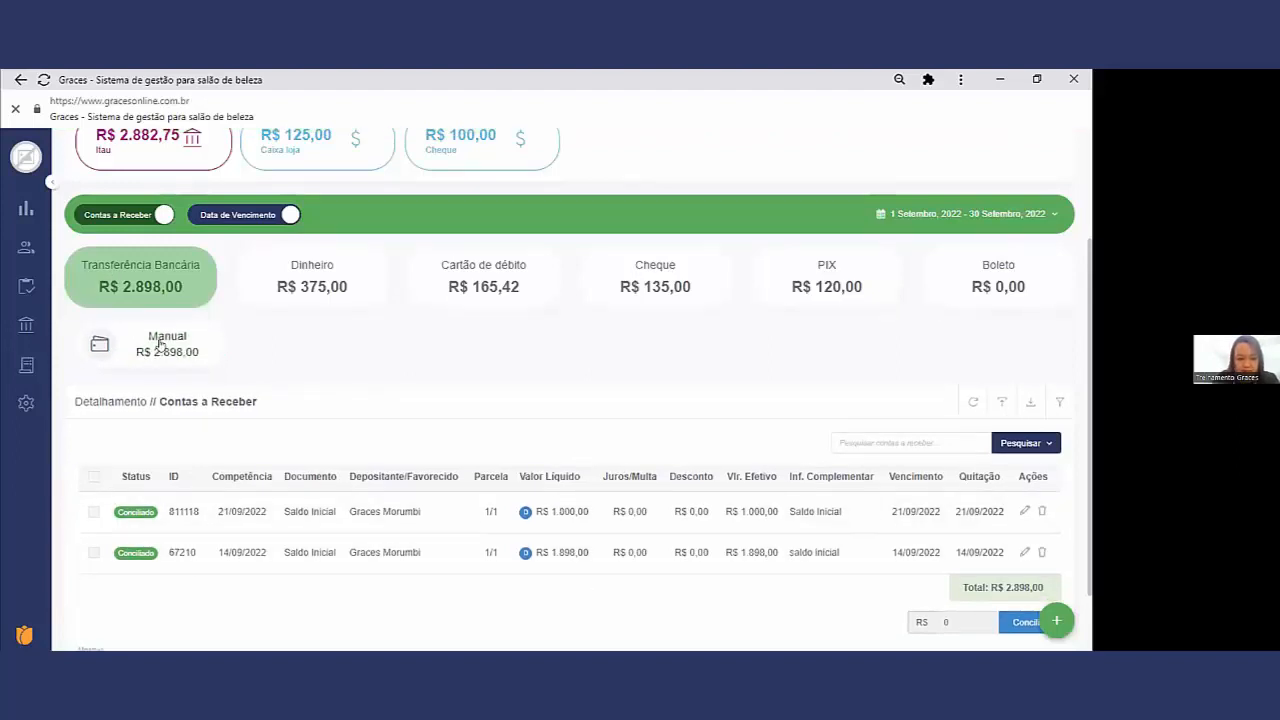
left_click_drag(360, 511, 486, 531)
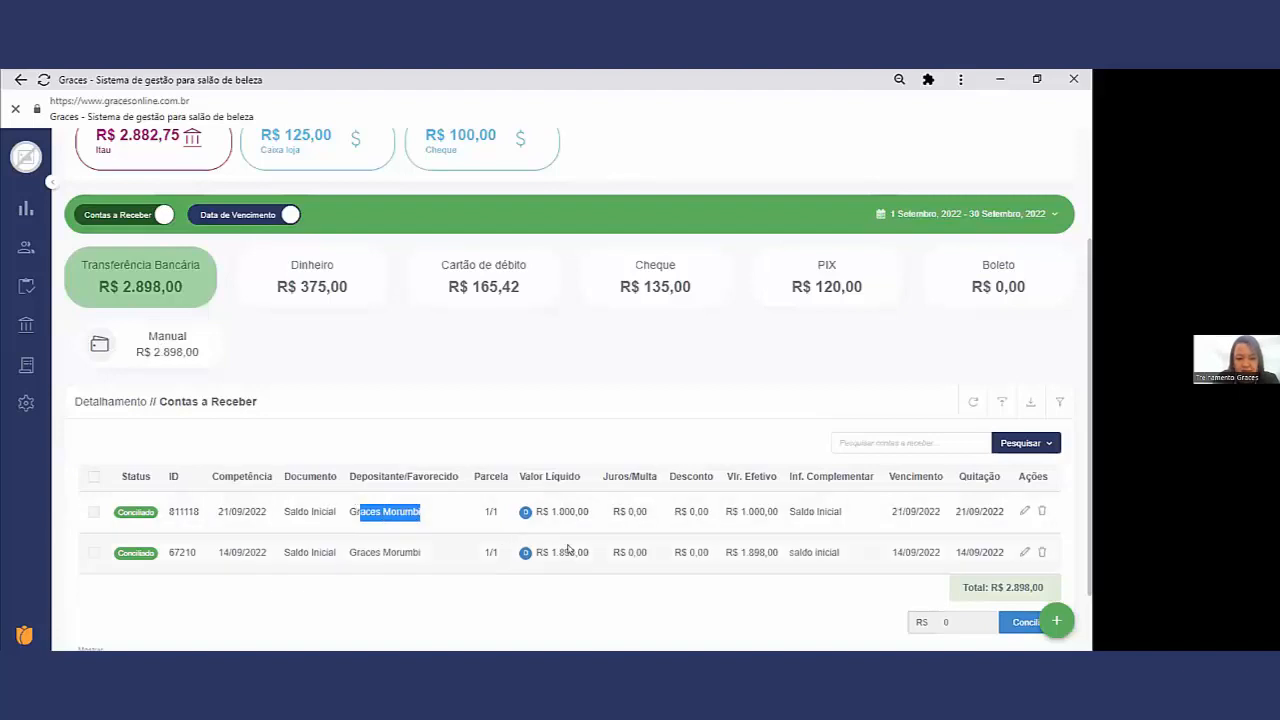
left_click_drag(577, 552, 528, 553)
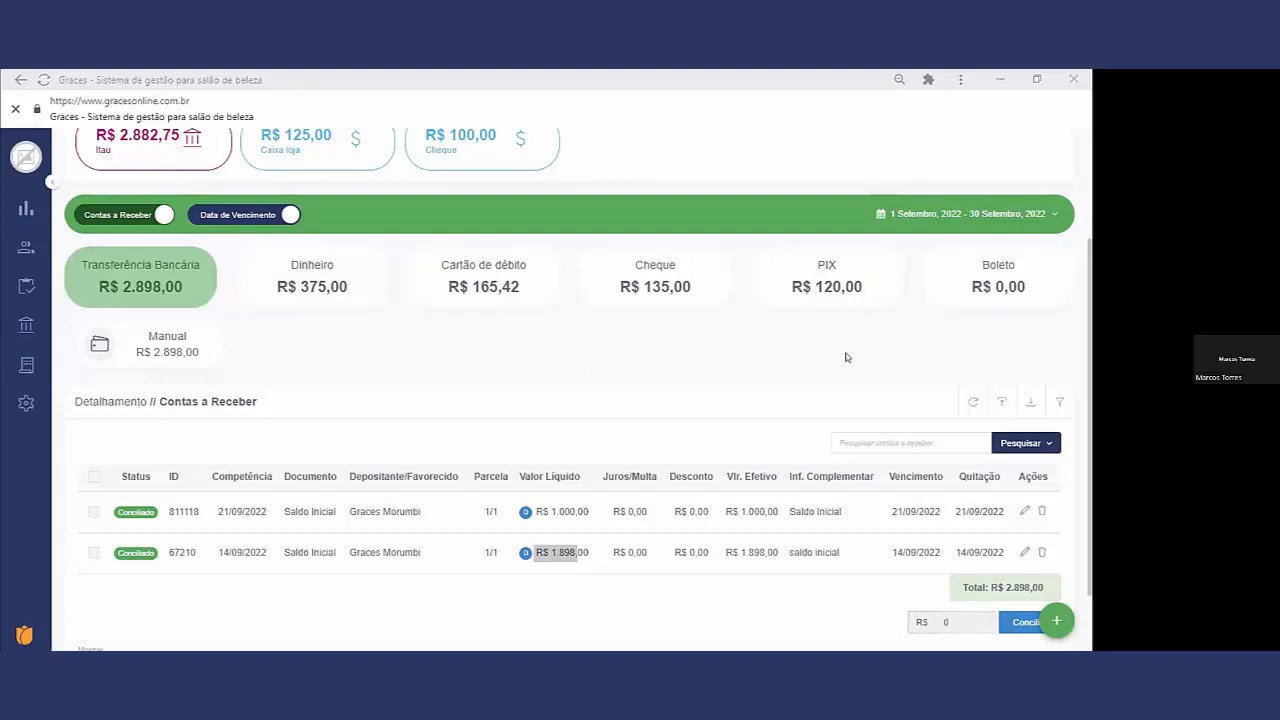
scroll(845, 358, "up", 1)
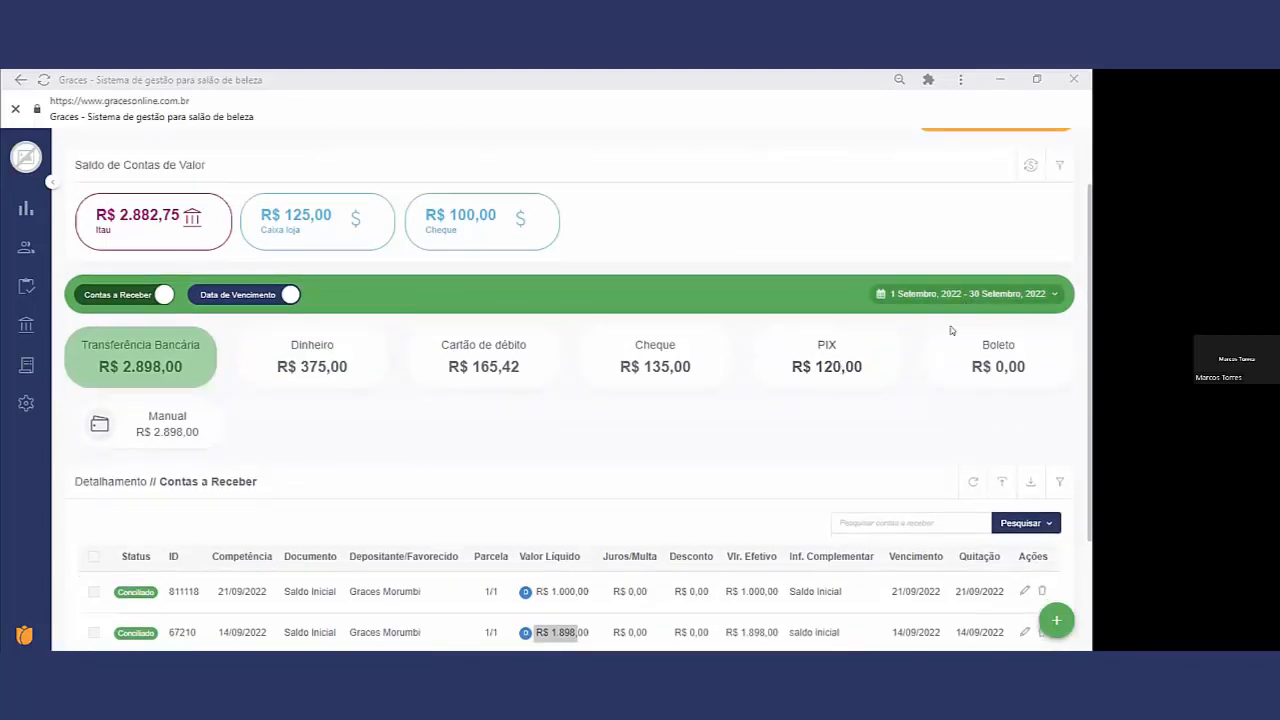
Step: Compare the value account balances with the listed Saldo Inicial receipts and check the receipts' Quitação dates
scroll(857, 432, "down", 1)
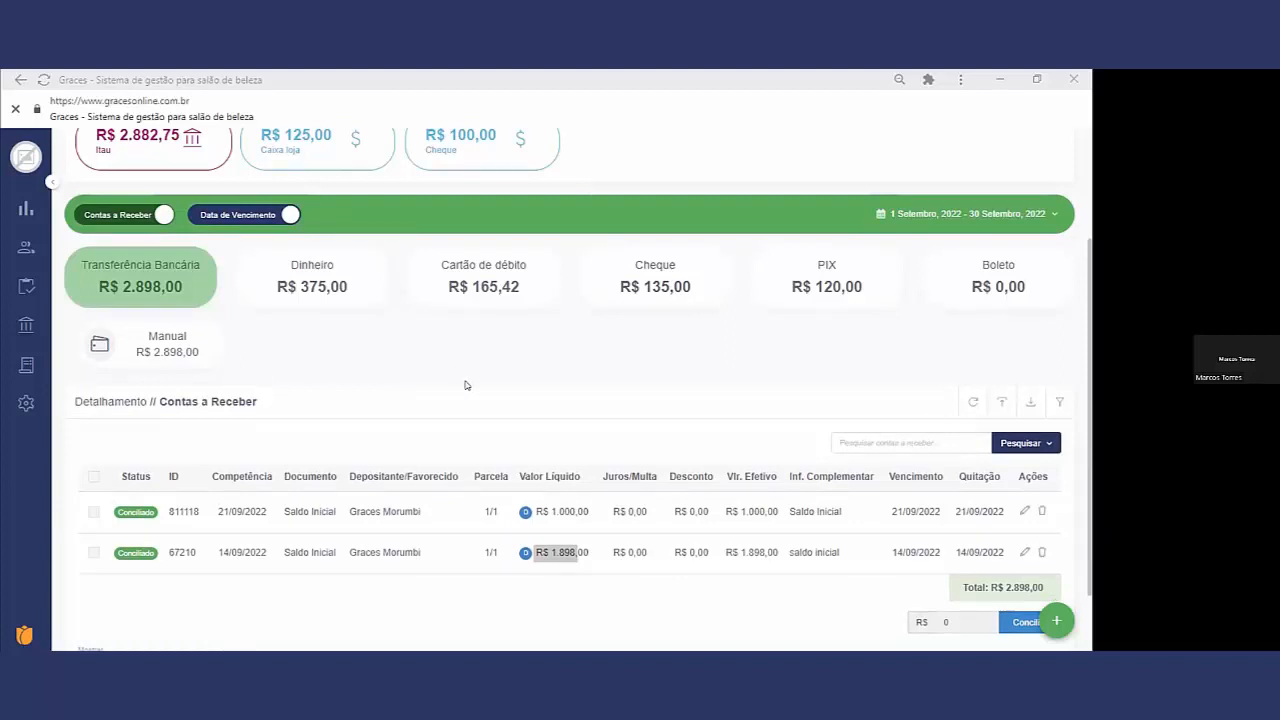
scroll(550, 383, "up", 1)
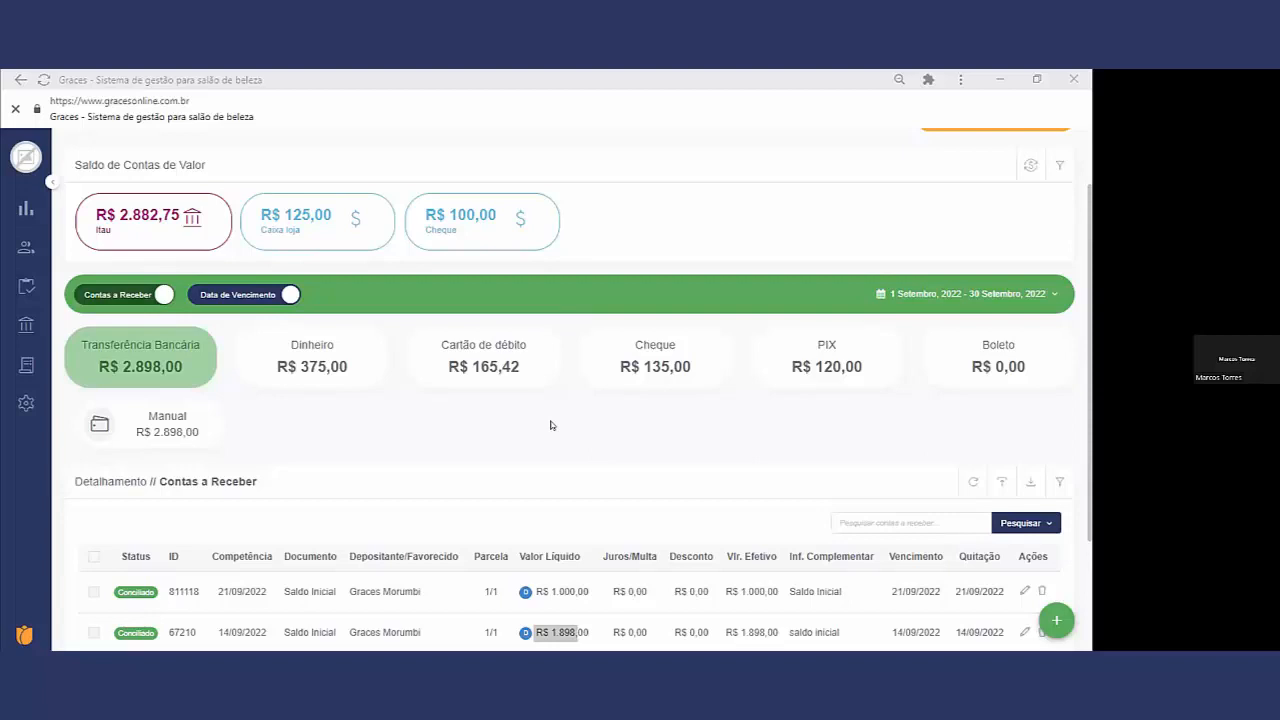
scroll(550, 425, "down", 1)
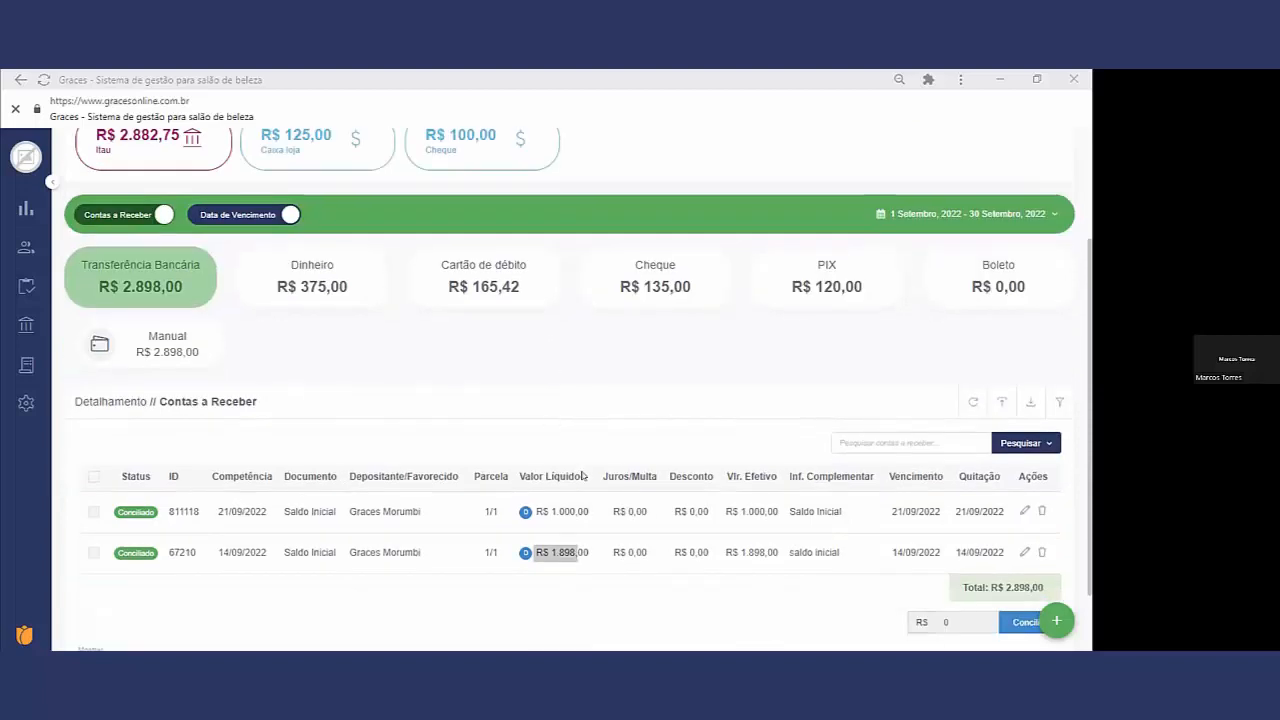
left_click_drag(999, 511, 953, 554)
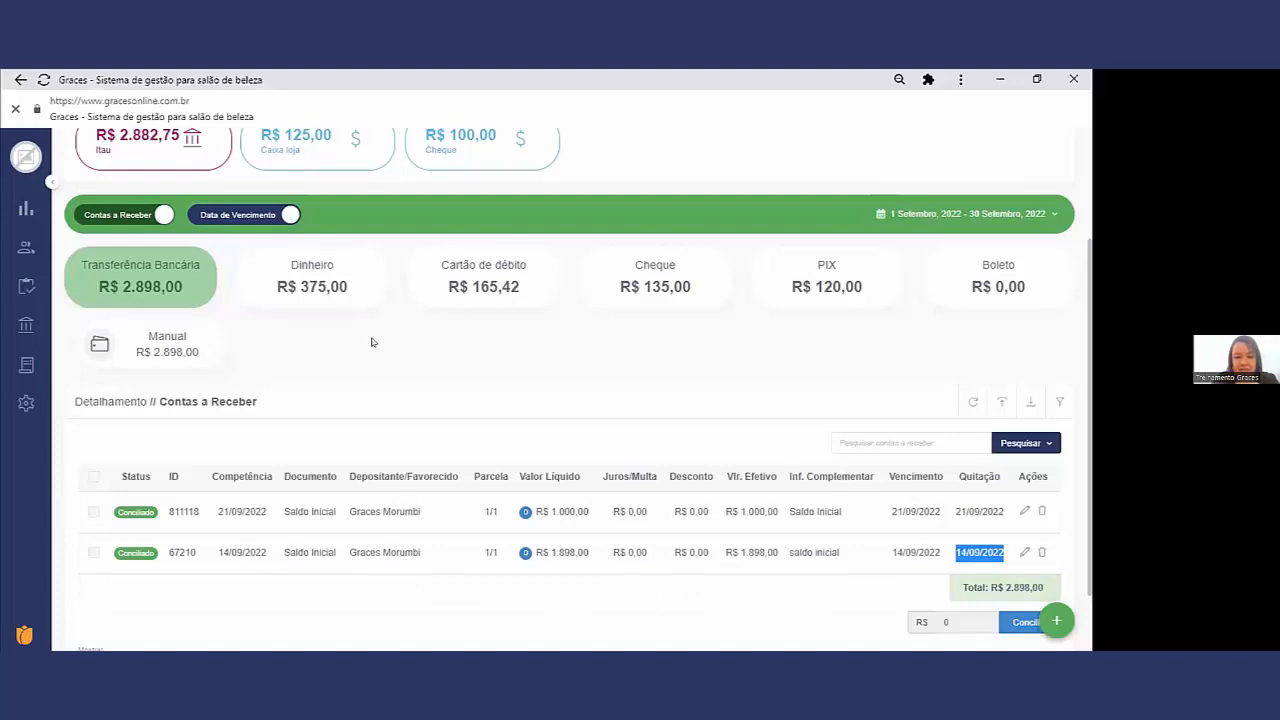
Step: Look at Contas a Pagar briefly, then return to Contas a Receber and review its entries by Data de Competência
left_click(122, 210)
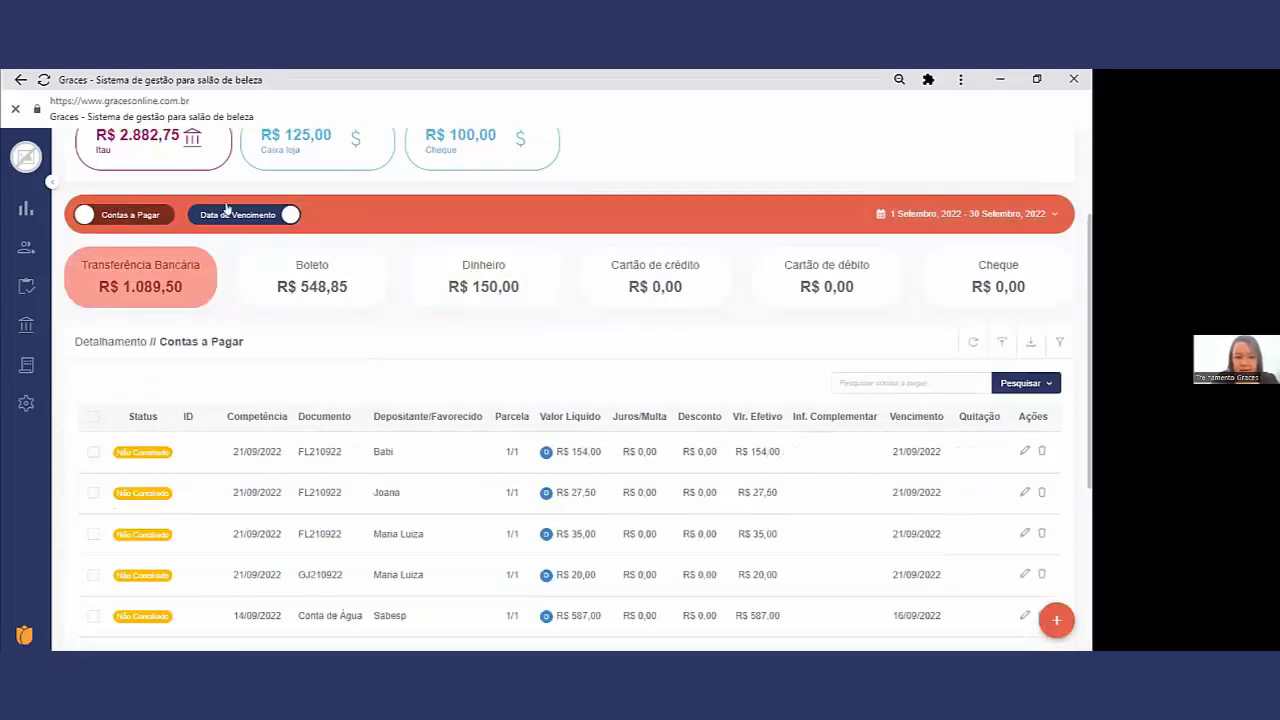
left_click(226, 212)
left_click(156, 215)
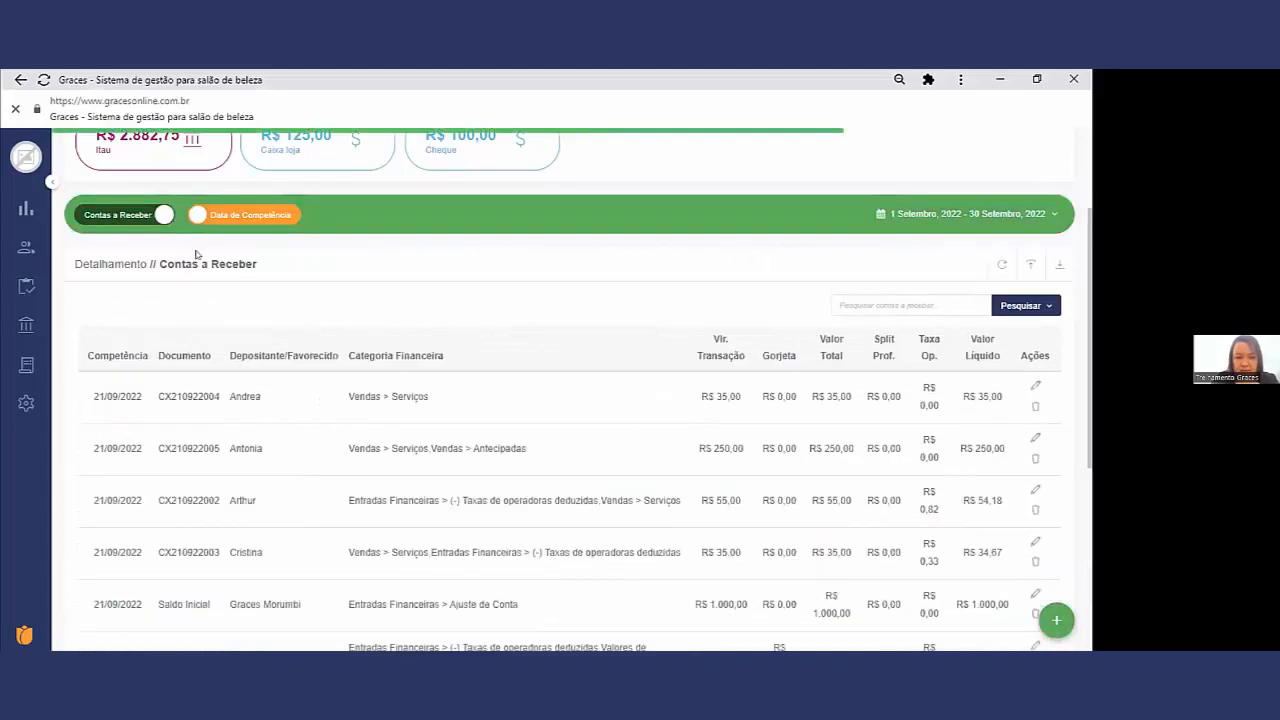
scroll(677, 477, "down", 2)
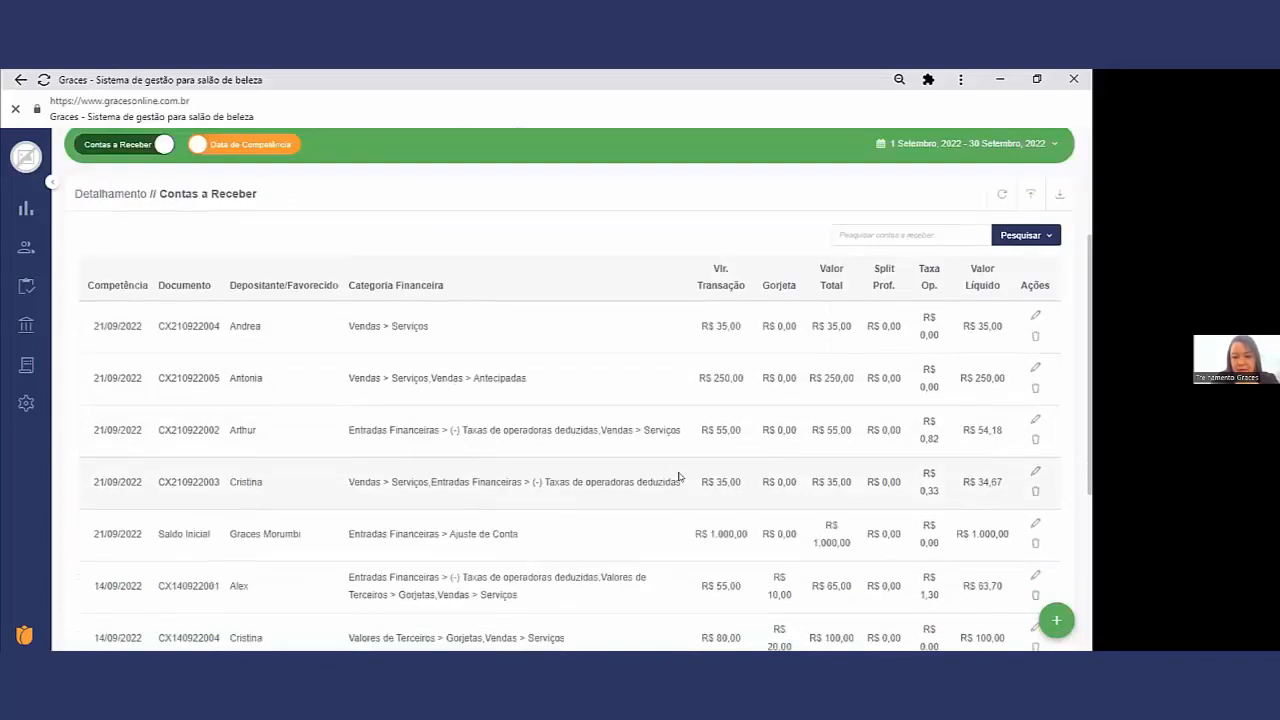
scroll(426, 363, "up", 4)
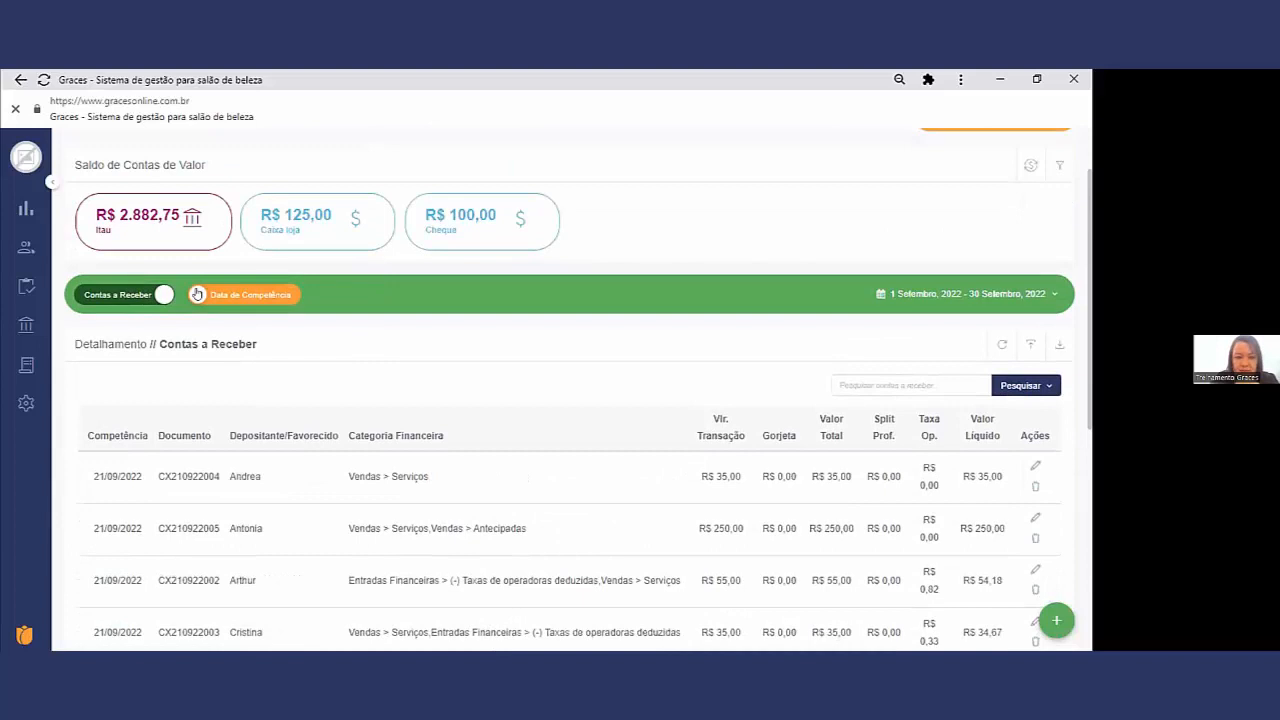
Step: Show Contas a Receber by Data de Vencimento, check the Saldo Inicial receipts' status and set the period to Este mês
left_click(236, 297)
scroll(320, 365, "down", 2)
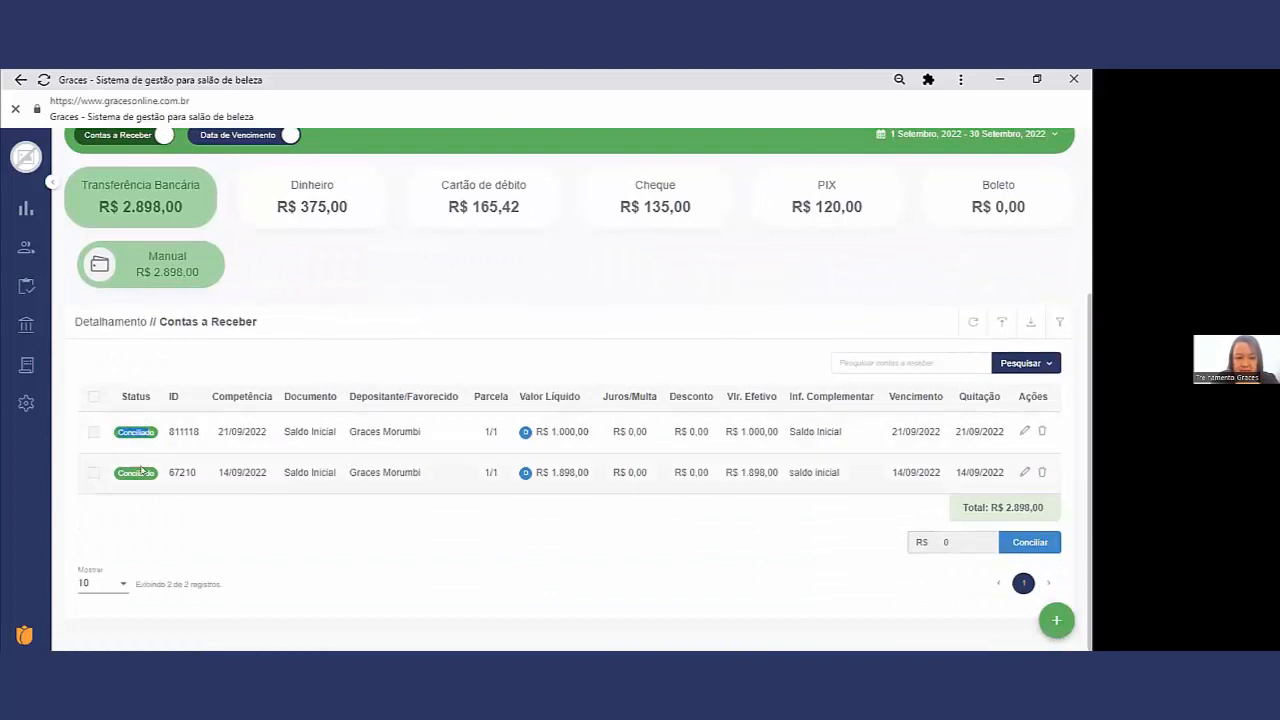
scroll(966, 378, "up", 1)
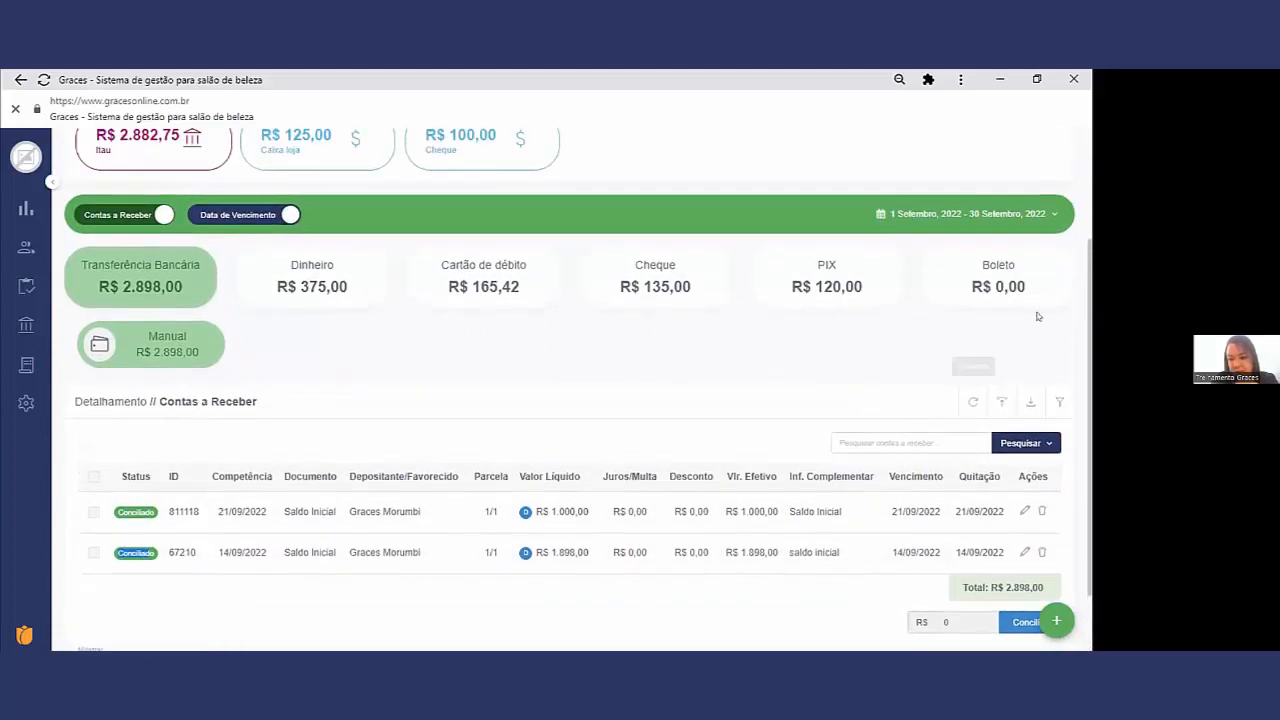
left_click(1040, 212)
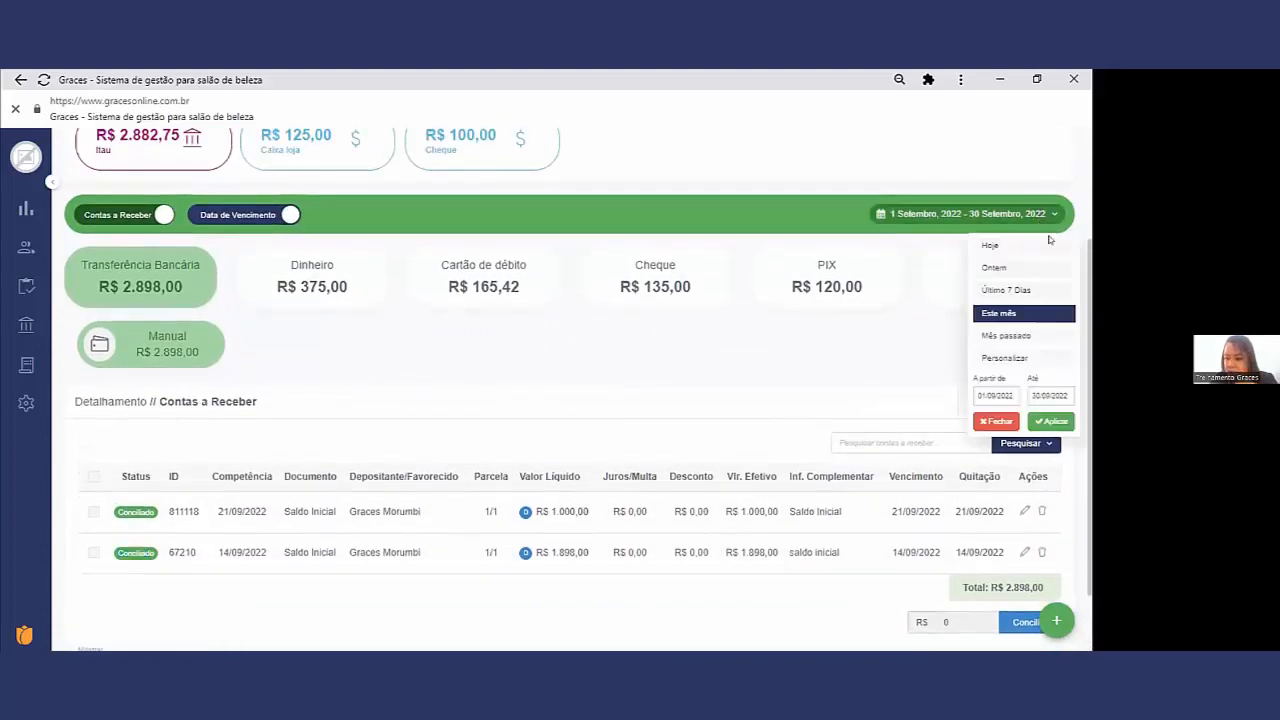
left_click(1014, 313)
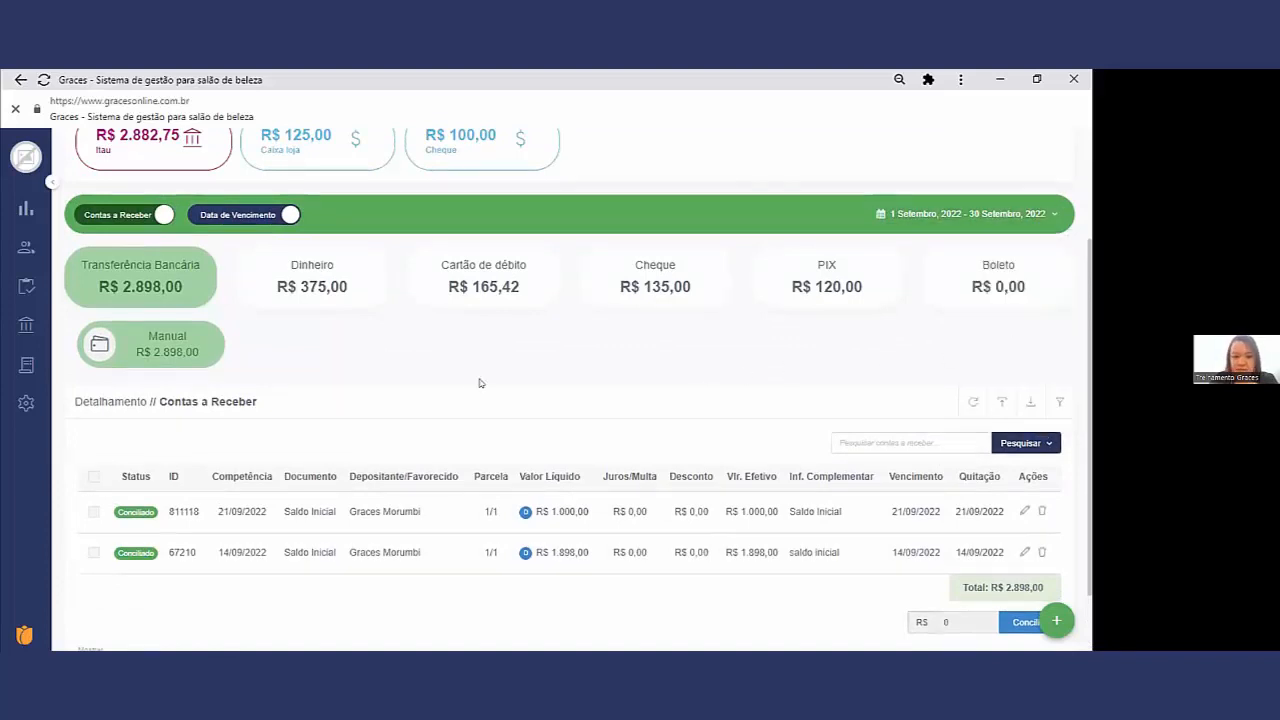
Step: Switch Contas a Receber to Data de Competência and review the month's entries down to the total
left_click(256, 217)
scroll(366, 283, "down", 3)
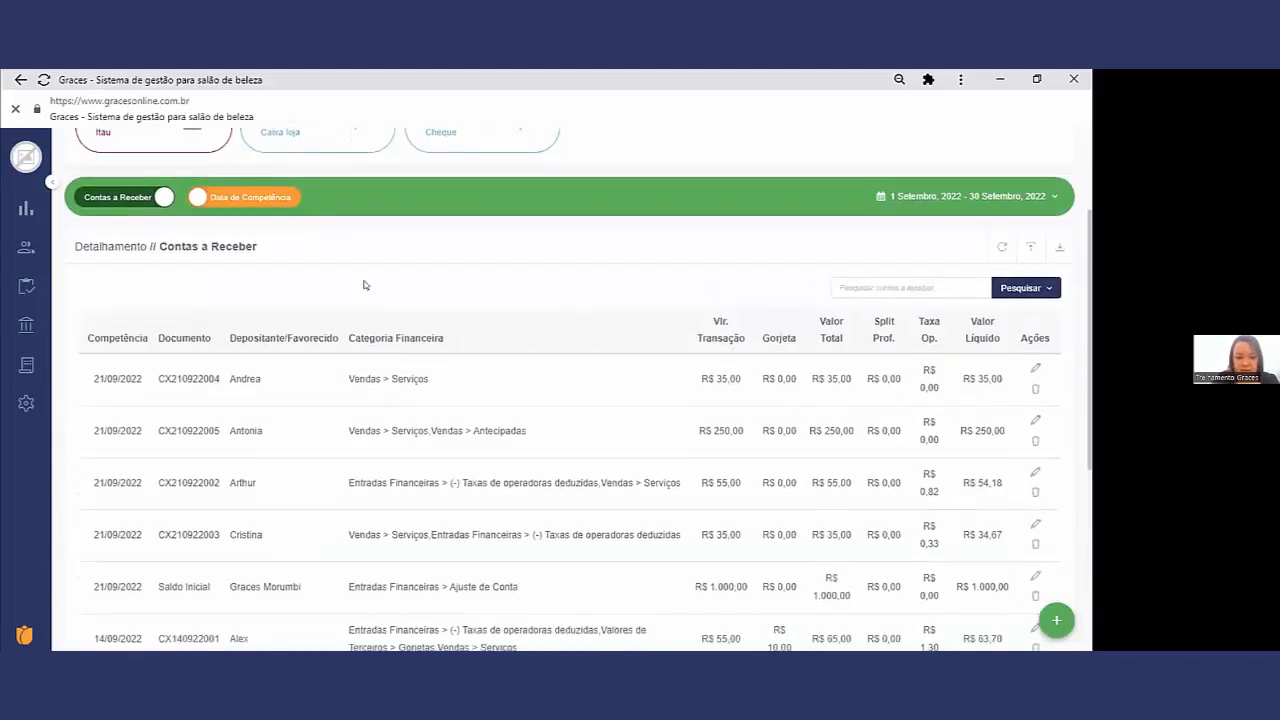
scroll(451, 336, "down", 2)
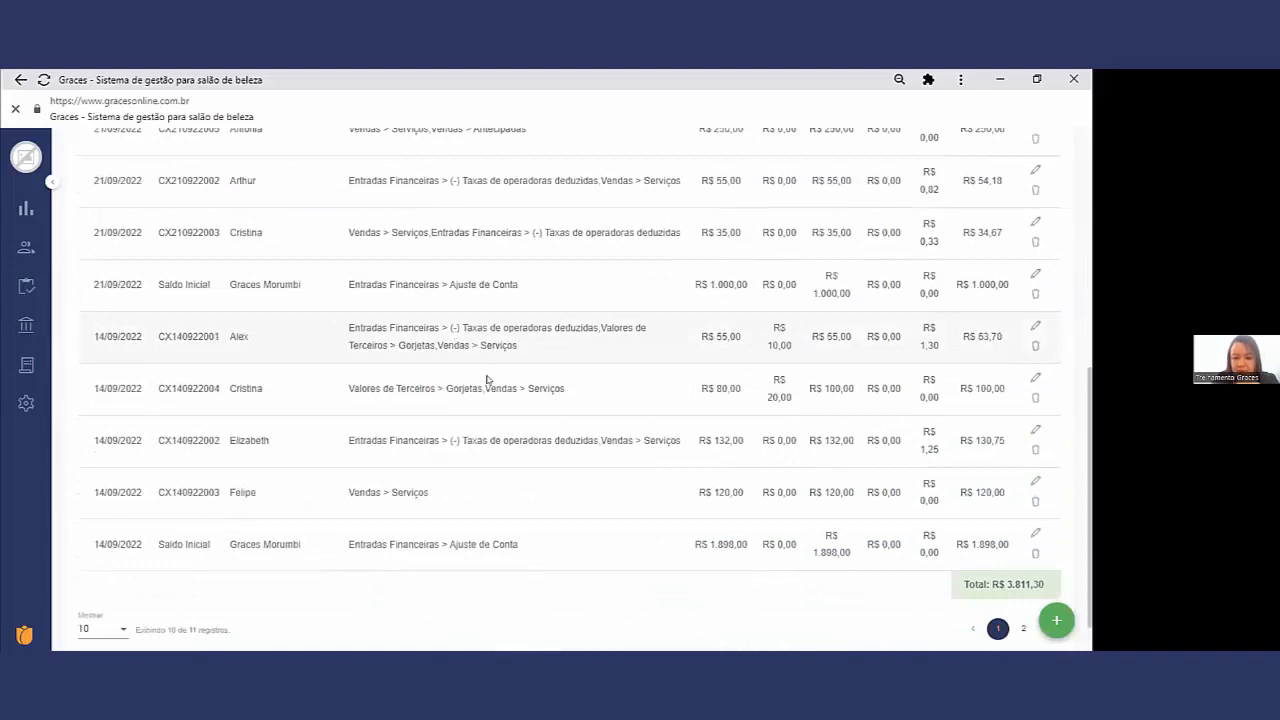
scroll(493, 386, "up", 5)
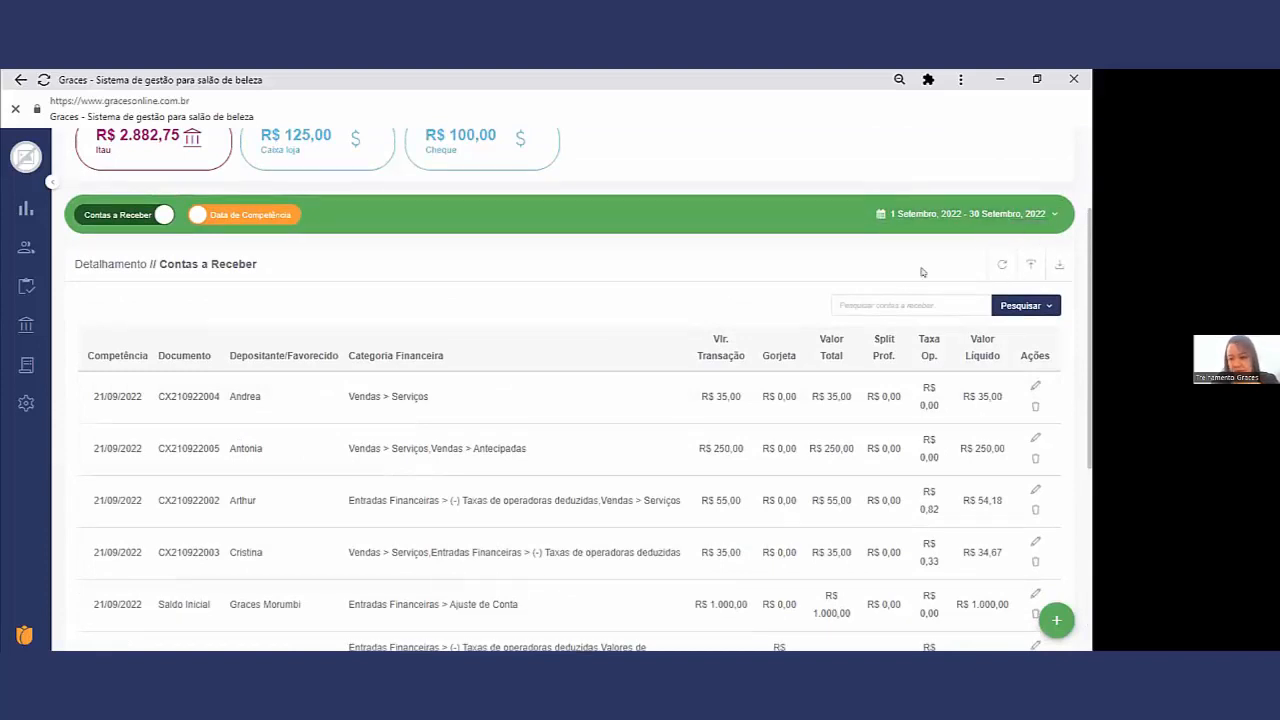
Step: Transfer R$ 125,00 between value accounts, with Caixa loja as Conta de Origem and Itau as Conta de Destino
scroll(922, 271, "up", 3)
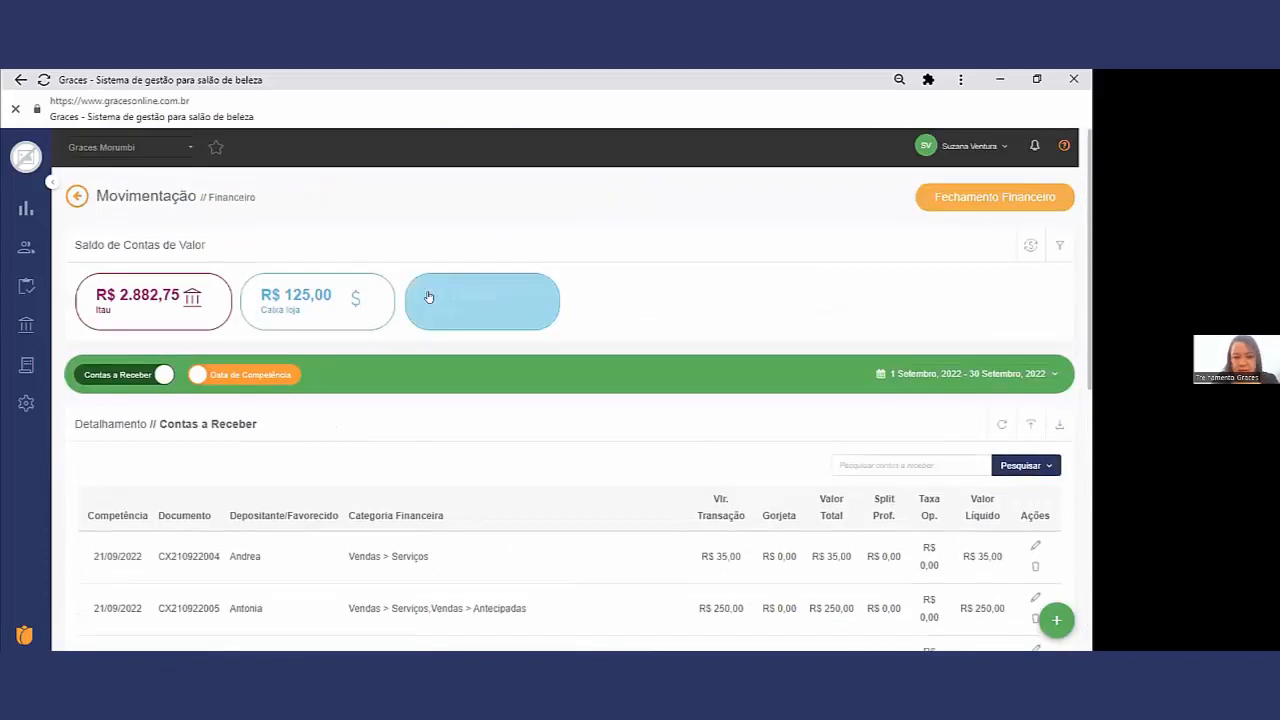
left_click(1029, 246)
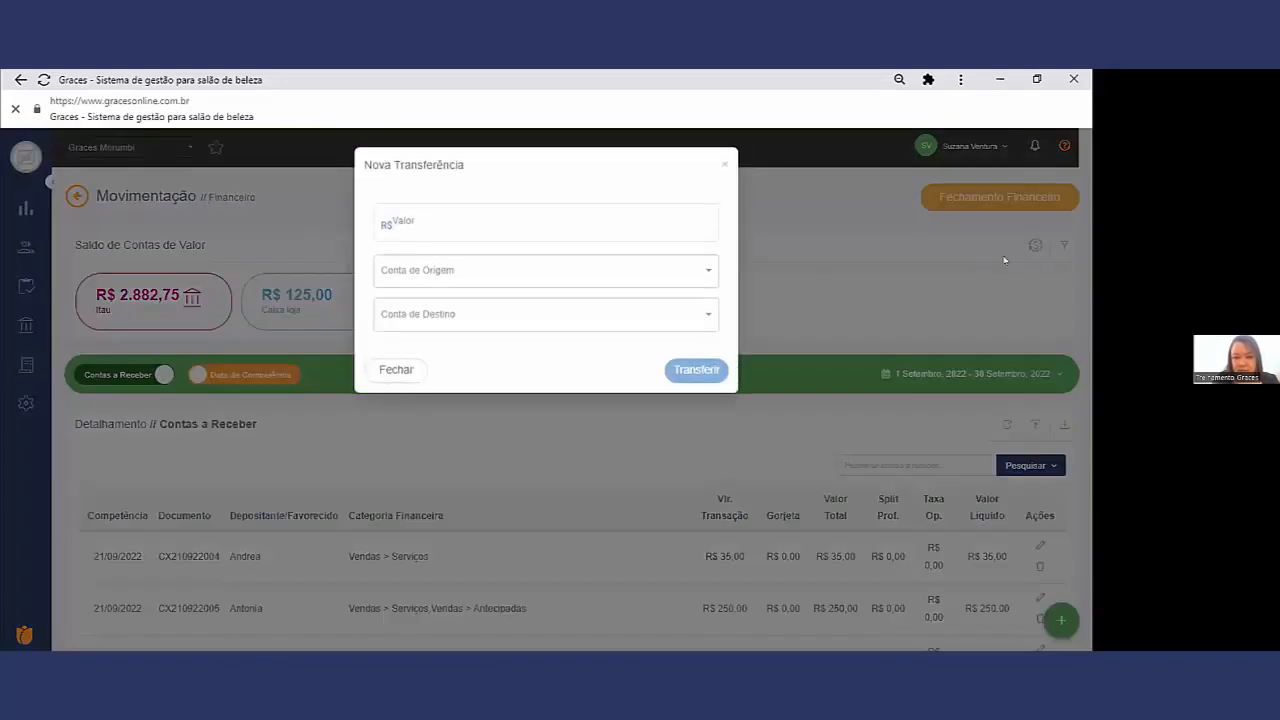
left_click(685, 272)
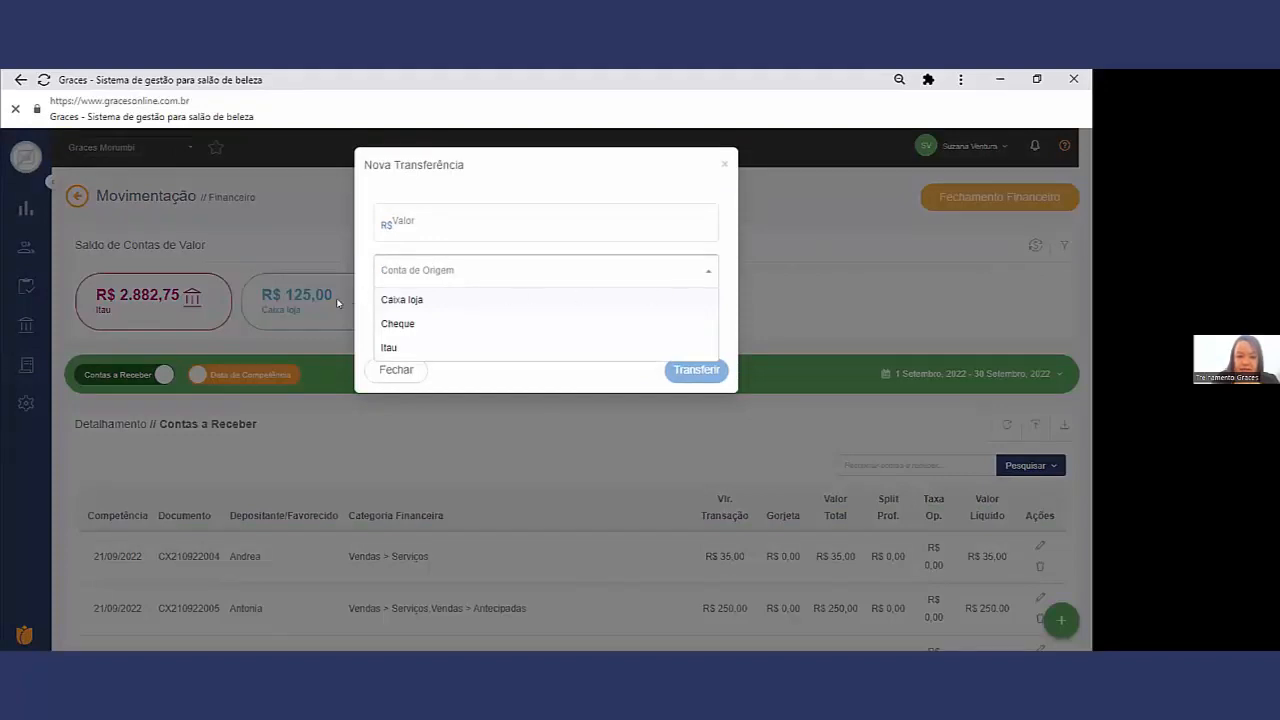
left_click(404, 300)
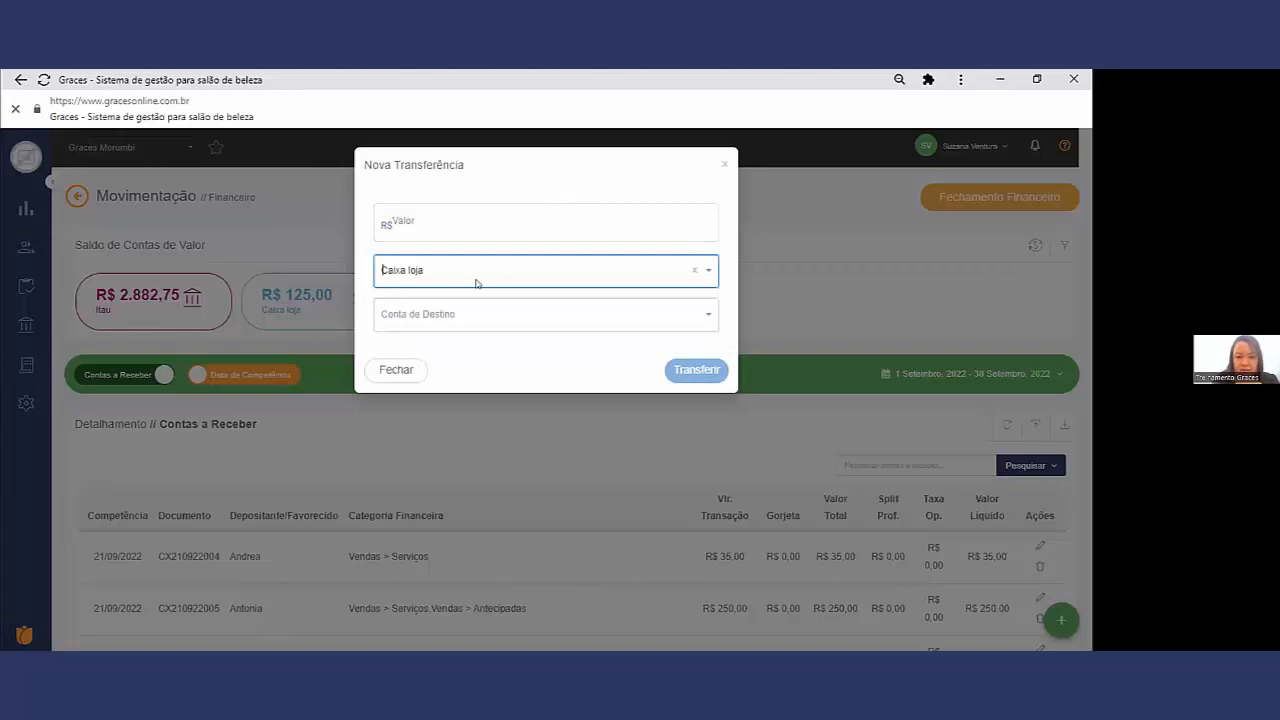
left_click(467, 311)
left_click(441, 386)
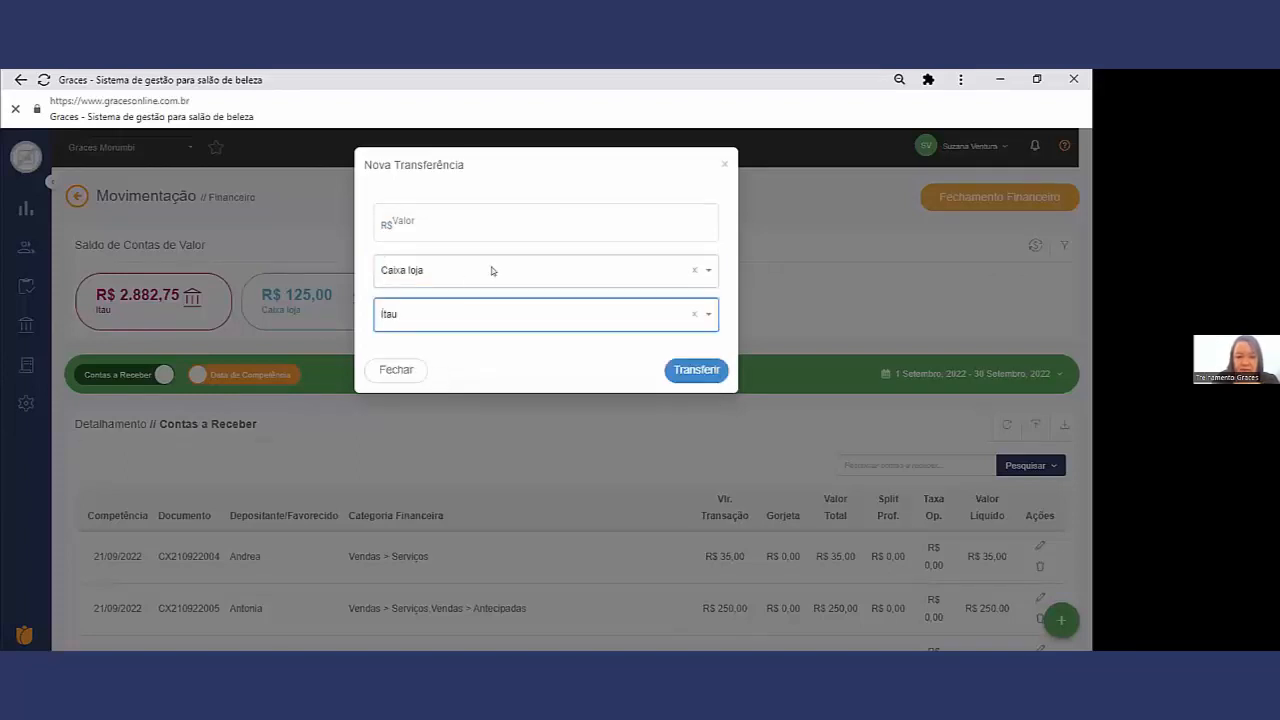
left_click(437, 222)
type("1,25")
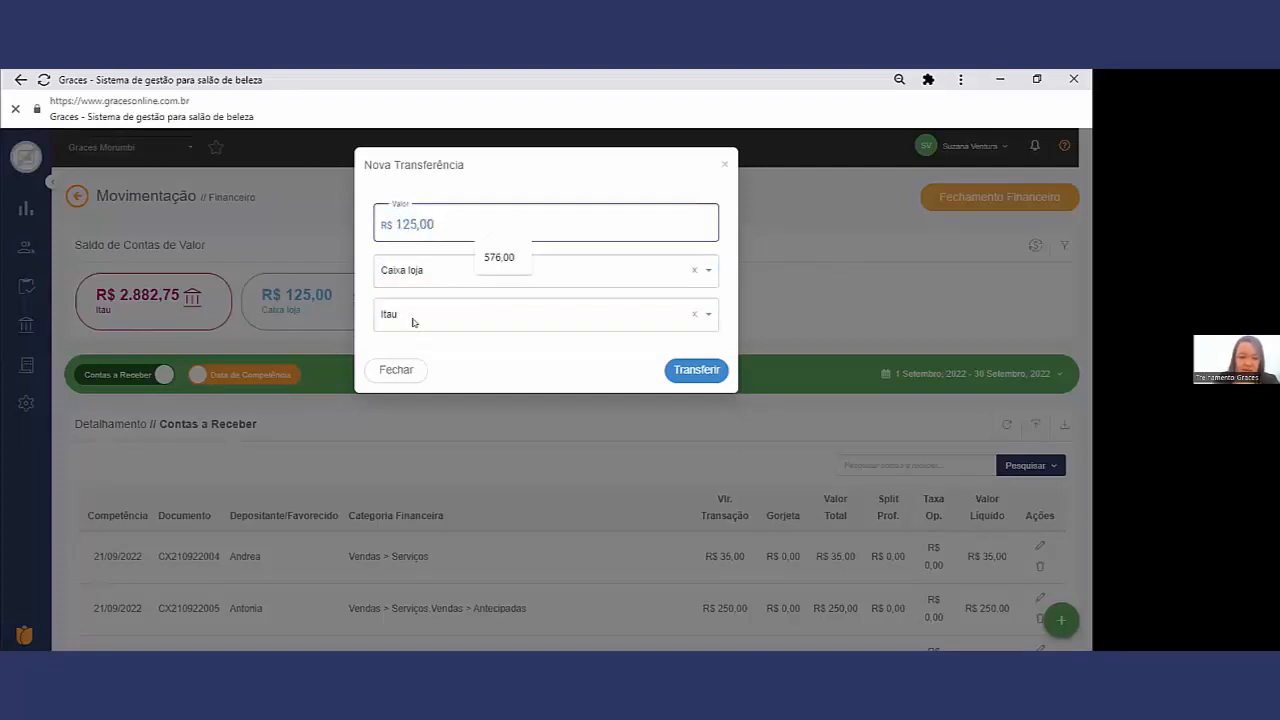
left_click(697, 378)
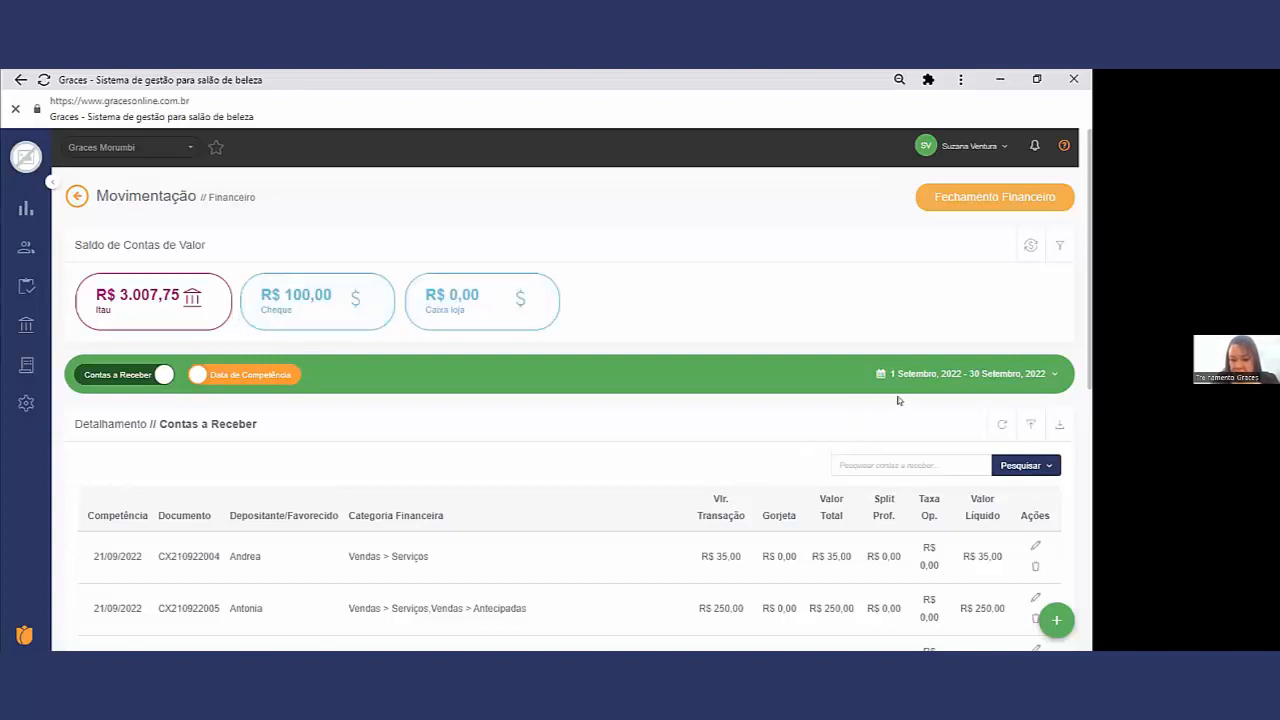
Step: Show Contas a Pagar by Data de Vencimento and review the reconciliation status of the Transferência Bancária entries
scroll(870, 410, "down", 1)
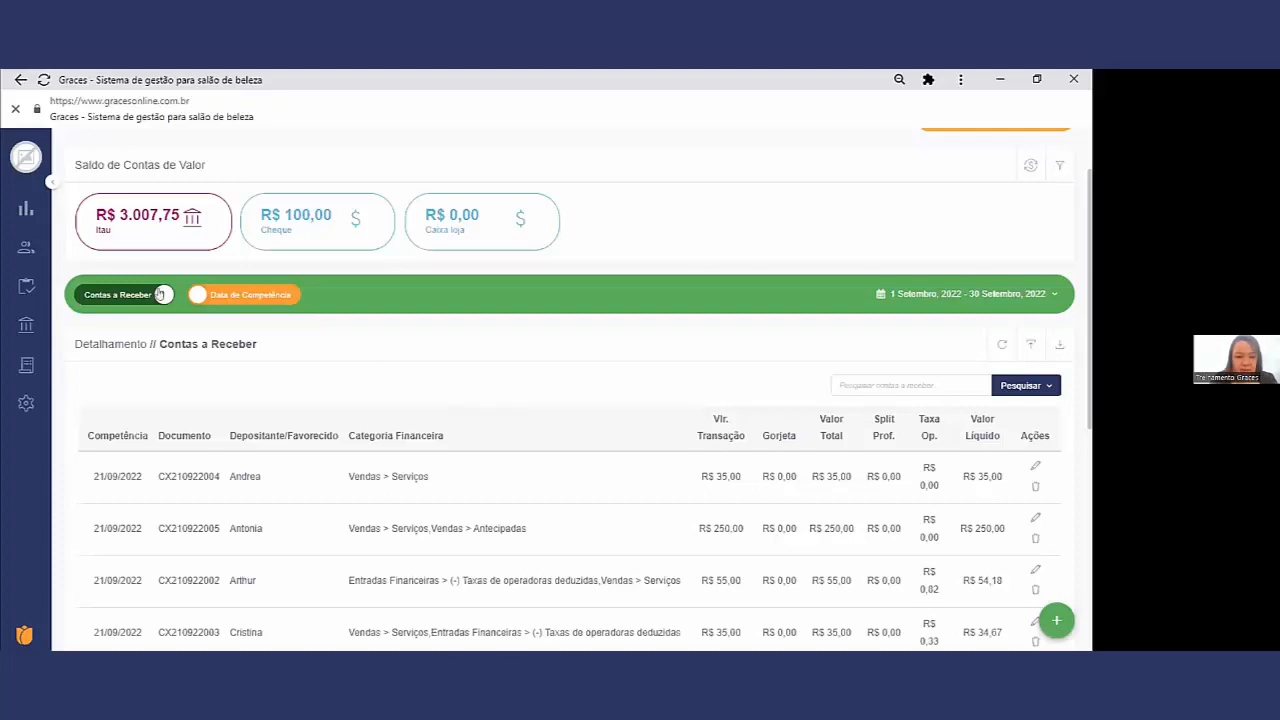
left_click(110, 296)
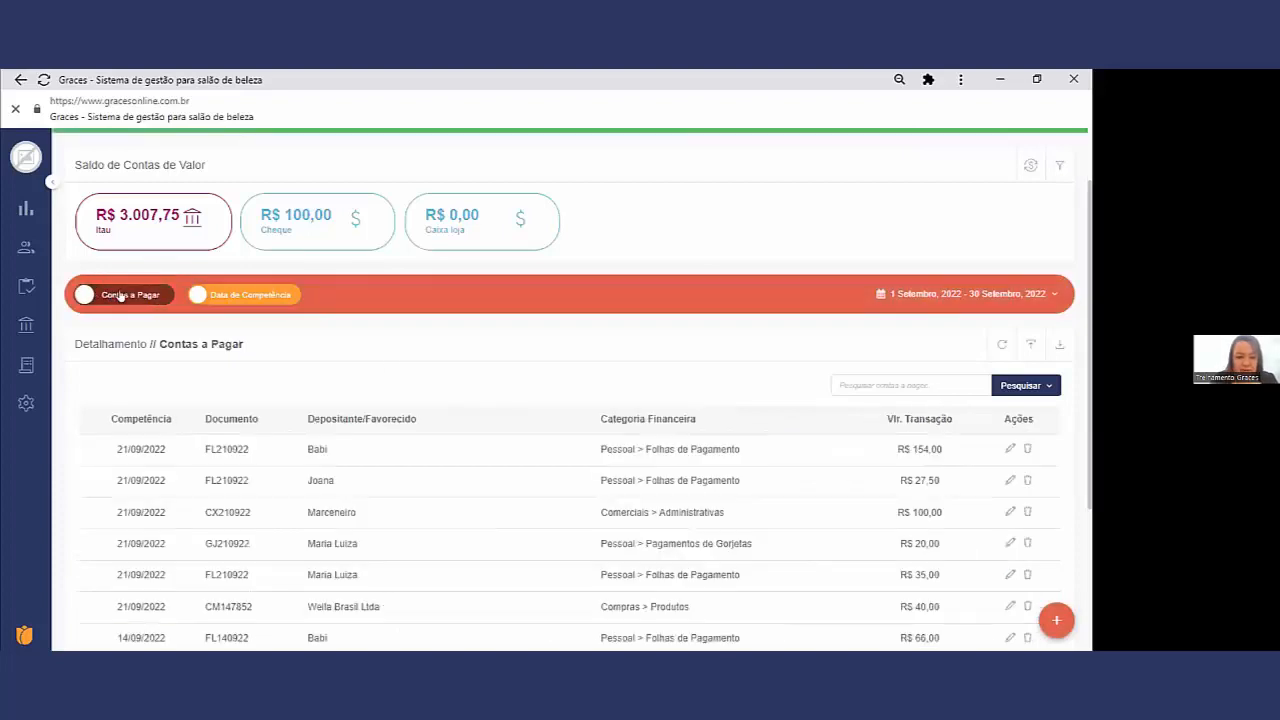
left_click(266, 296)
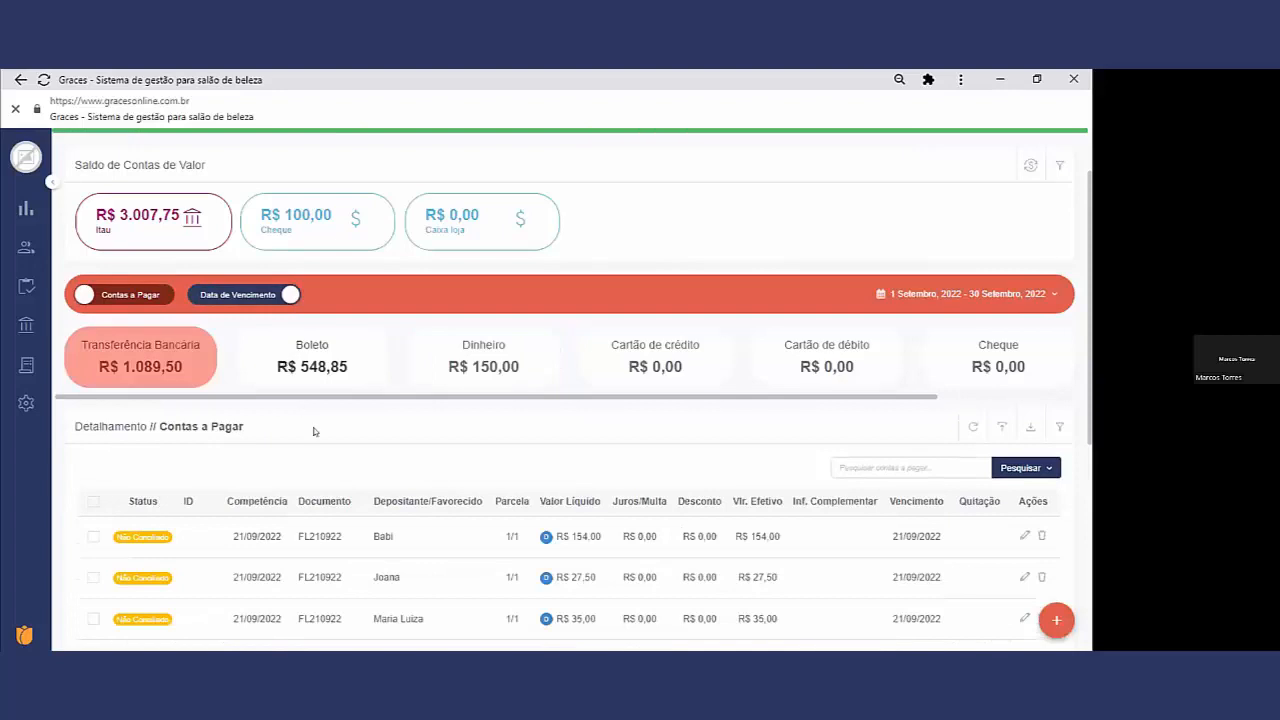
scroll(634, 187, "down", 1)
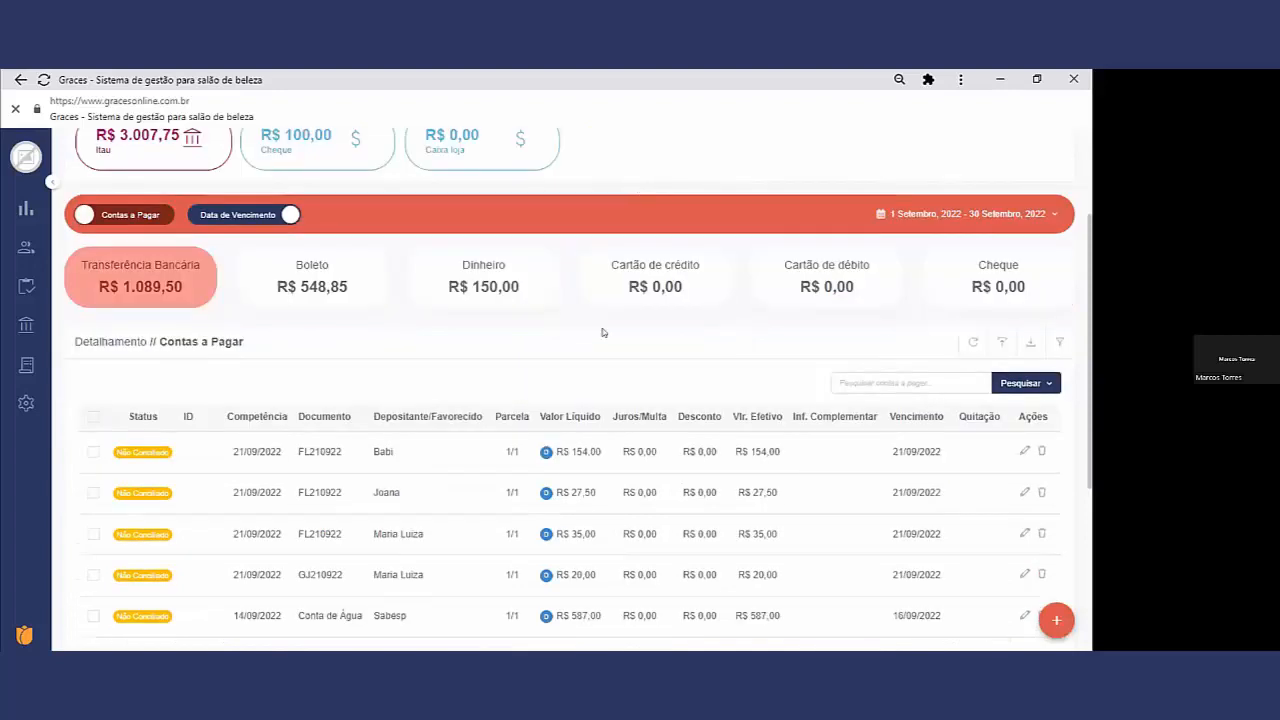
scroll(603, 332, "down", 1)
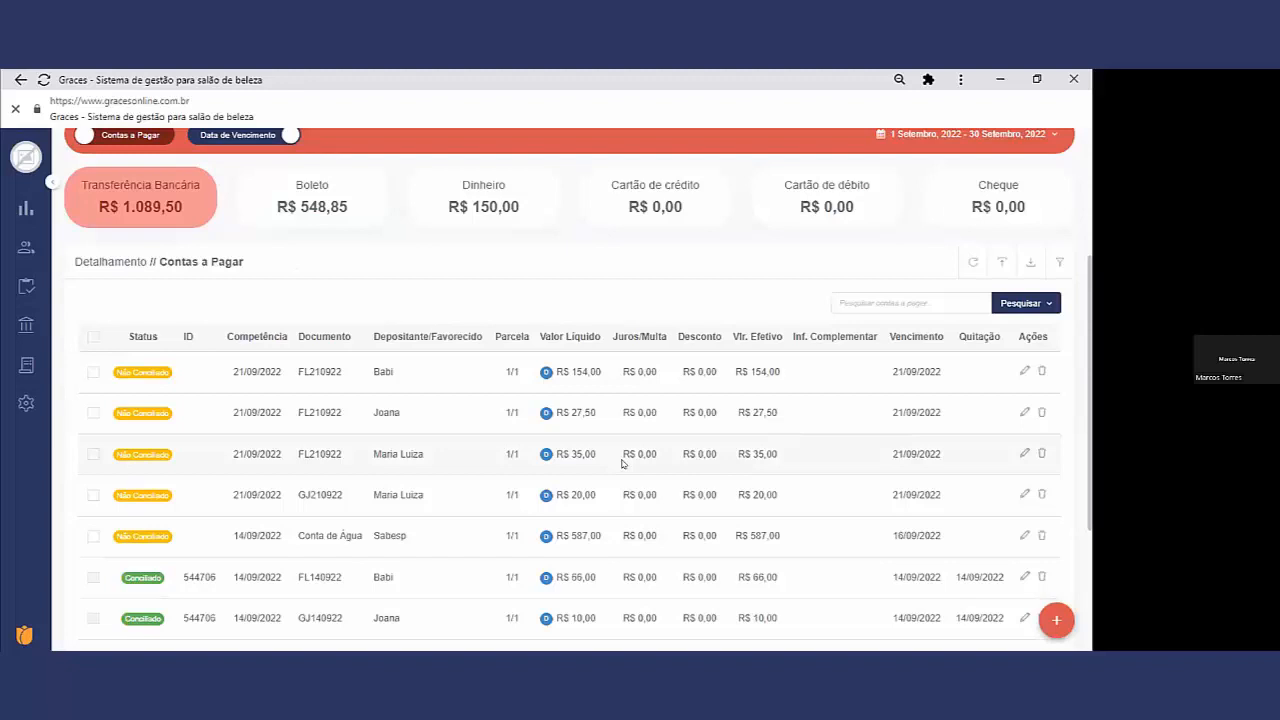
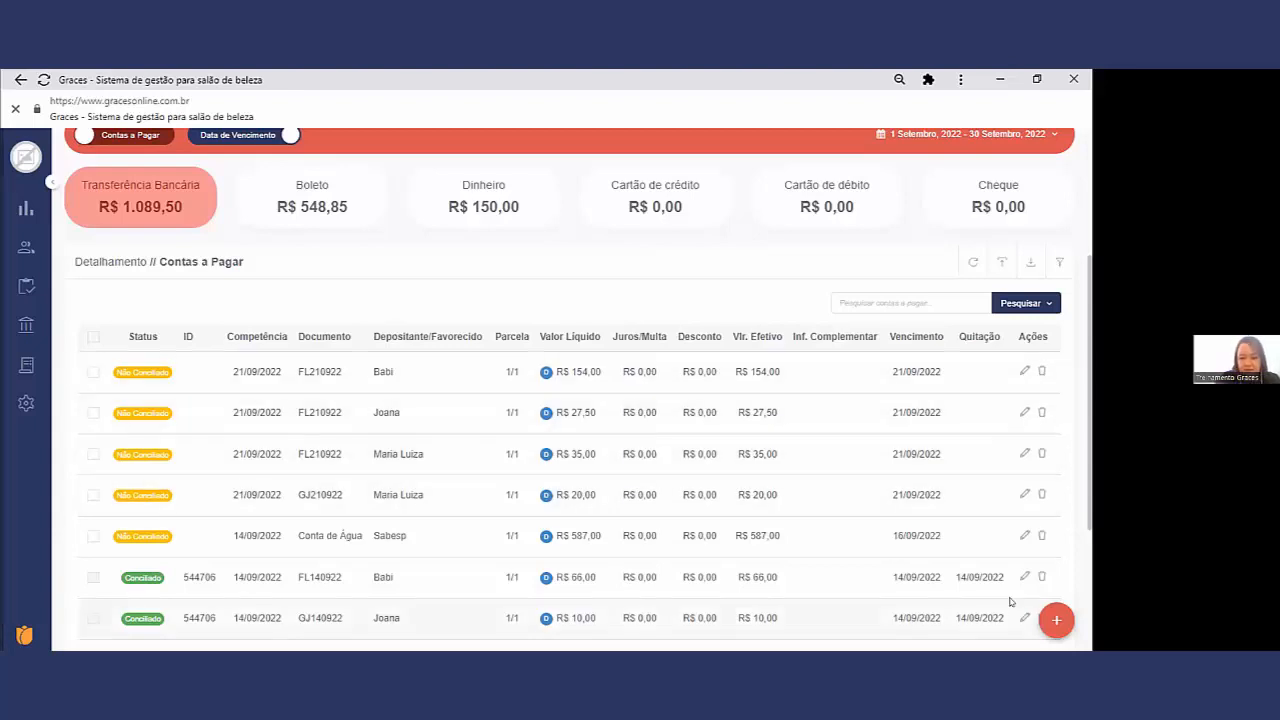
Step: Open the Conta de Água payment to check its Valor and Tipo de valor, leaving it as Valor Definitivo, and close it without saving
left_click_drag(931, 536, 889, 547)
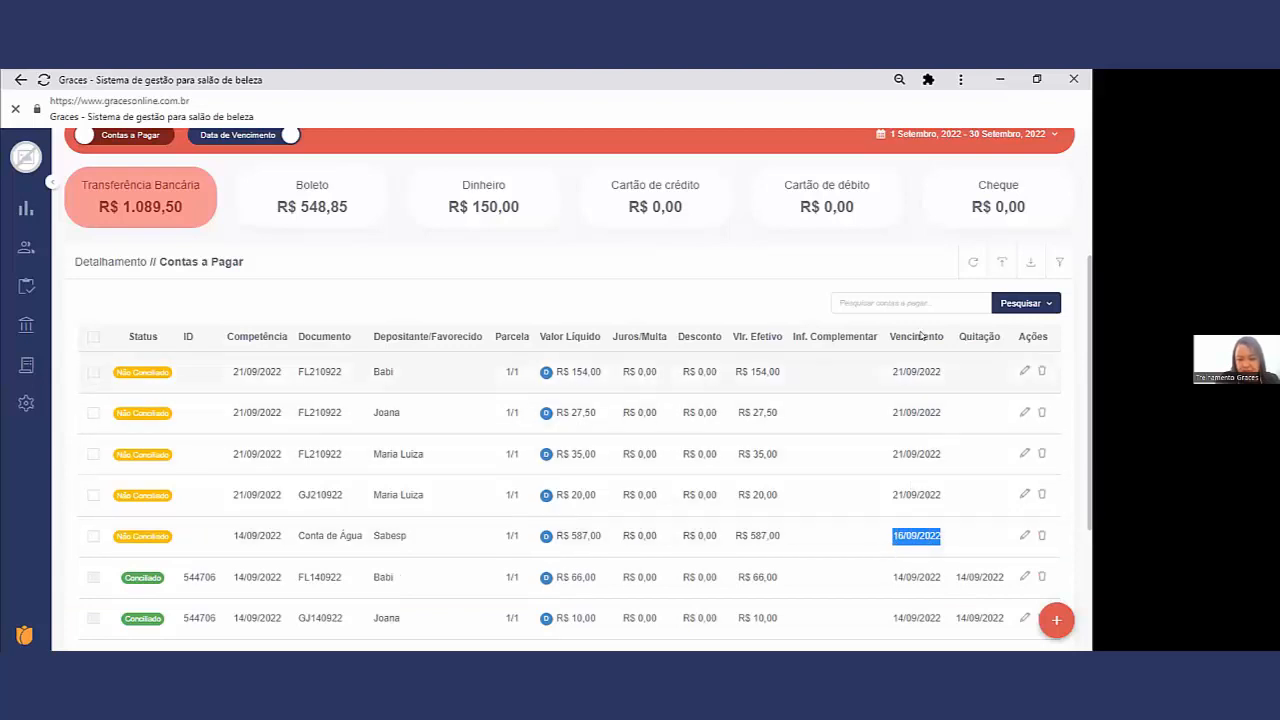
left_click(1021, 537)
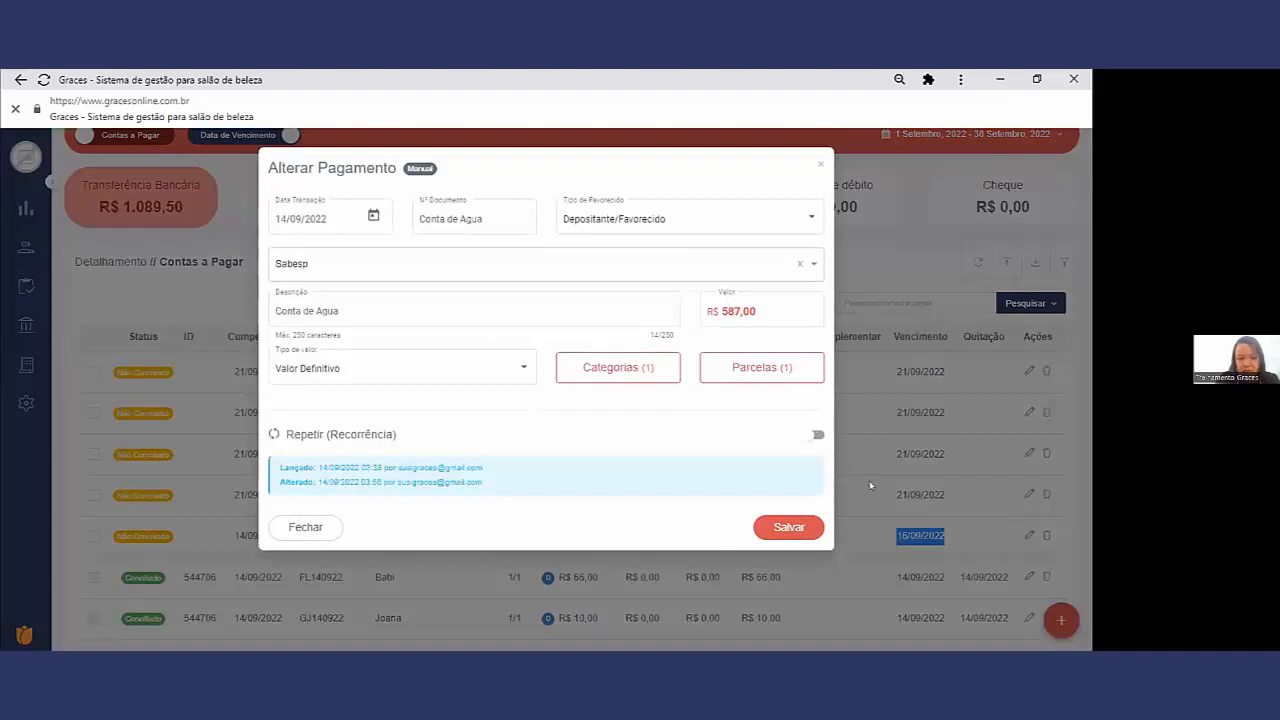
left_click(736, 310)
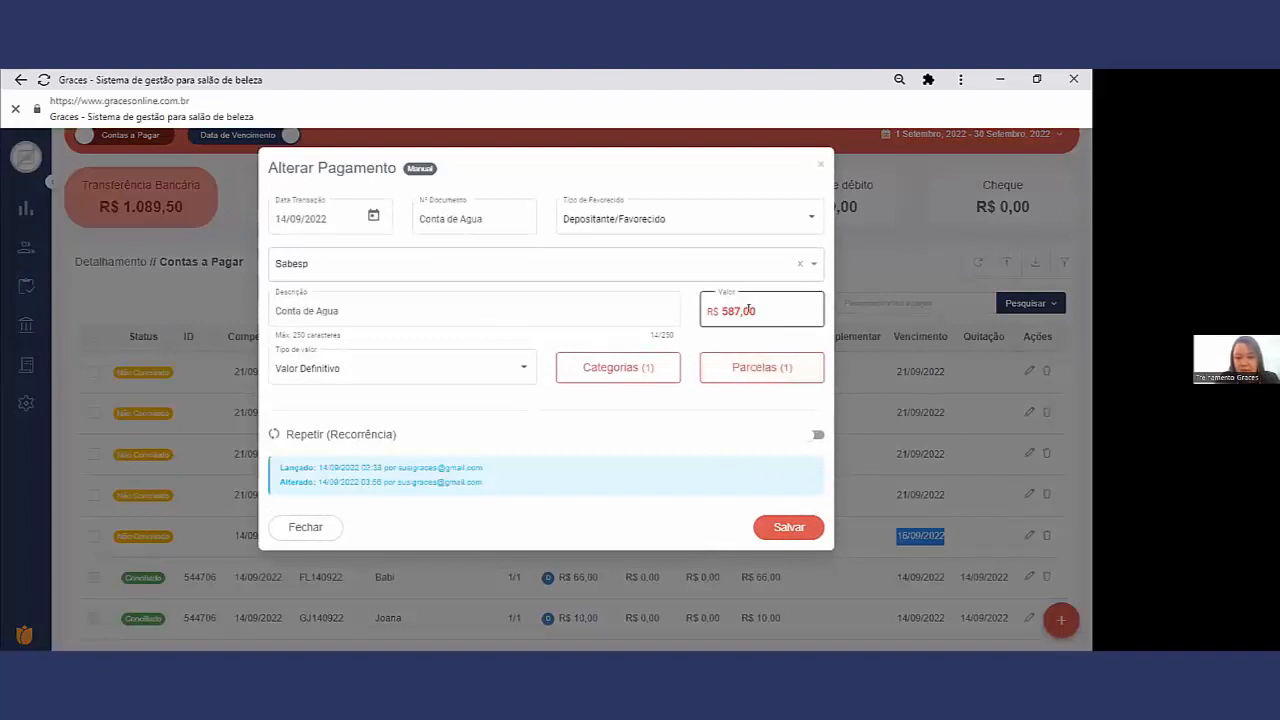
double_click(736, 310)
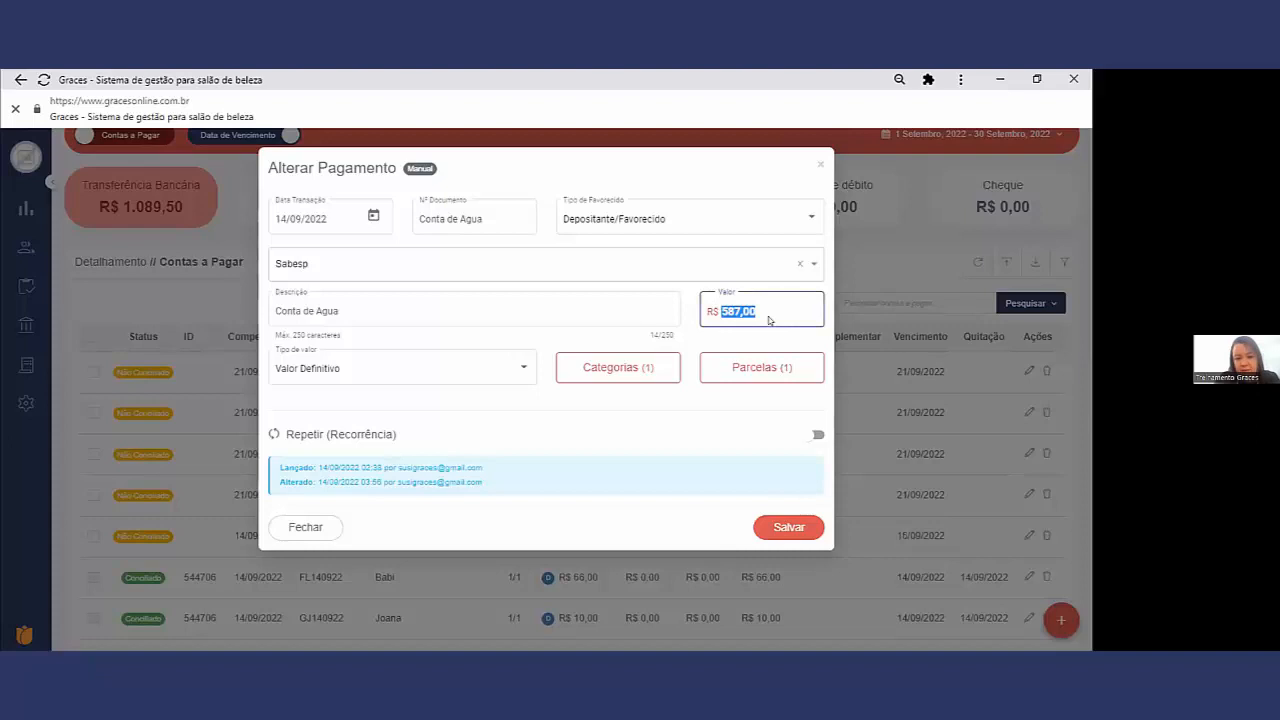
left_click(508, 360)
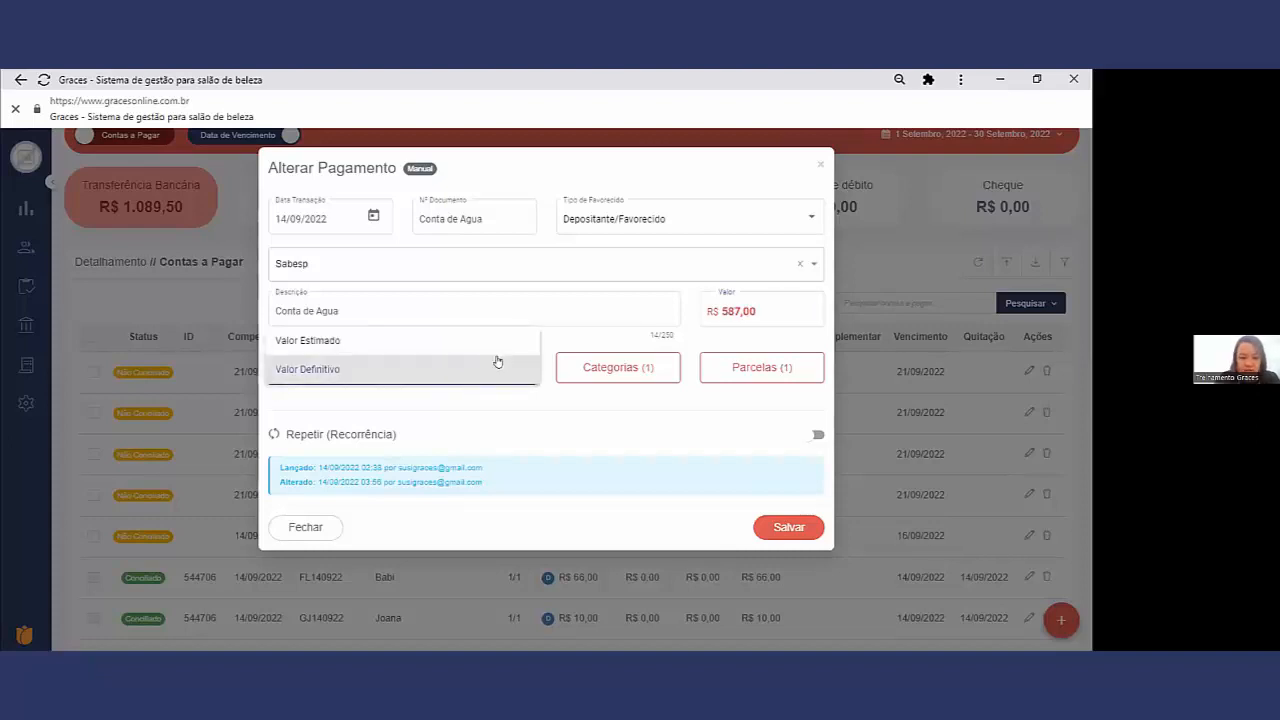
left_click(497, 365)
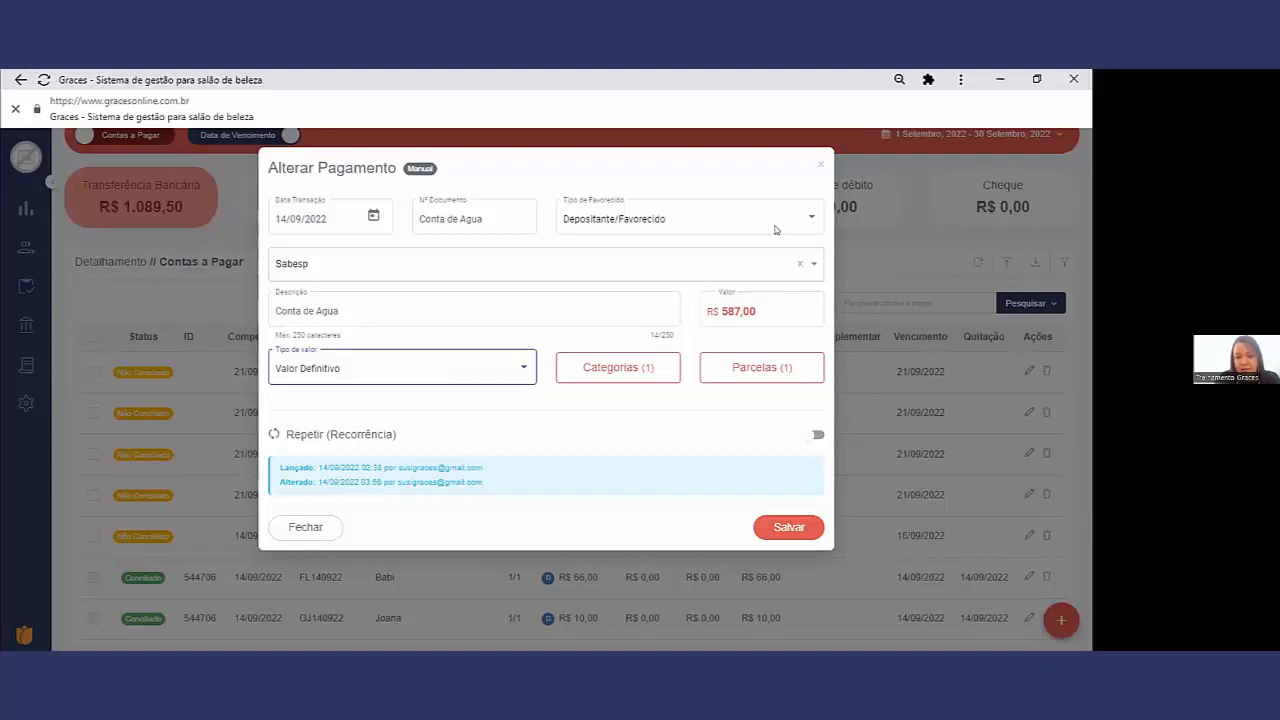
left_click(817, 170)
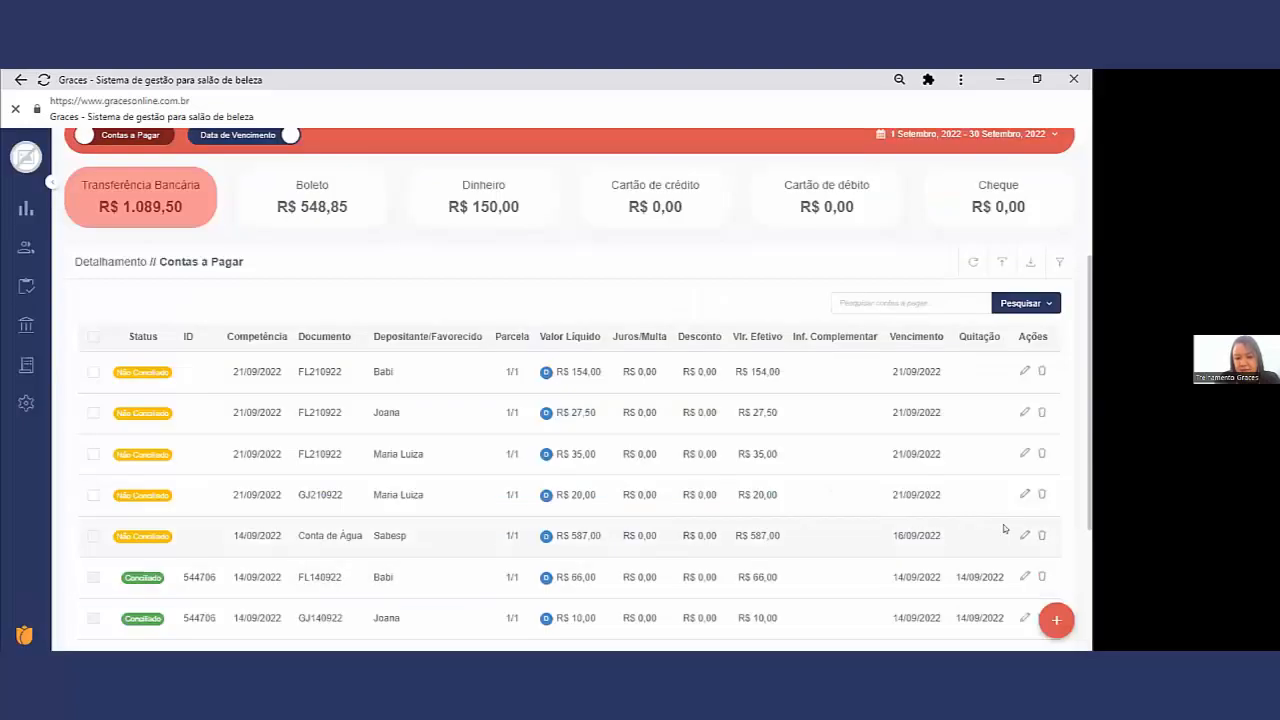
Step: Reconcile the Conta de Água payment against the Itau account with Data de quitação 19/09/2022
left_click_drag(950, 545, 888, 536)
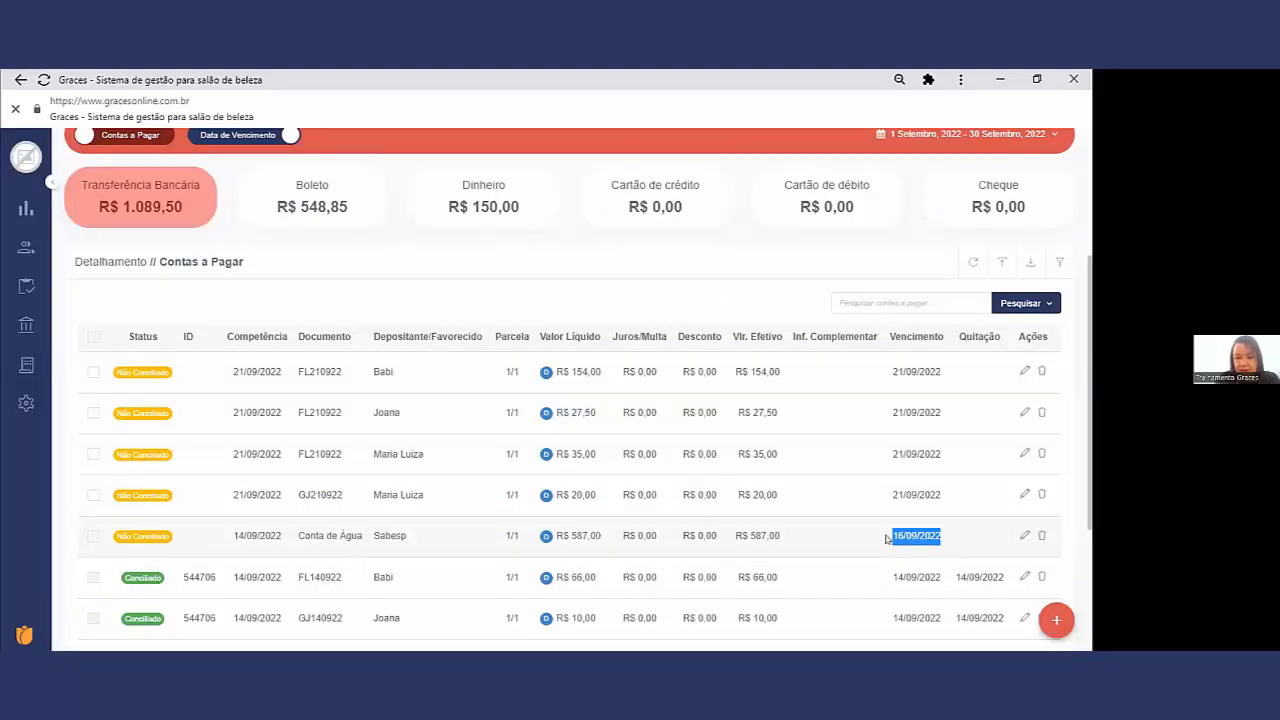
left_click(94, 539)
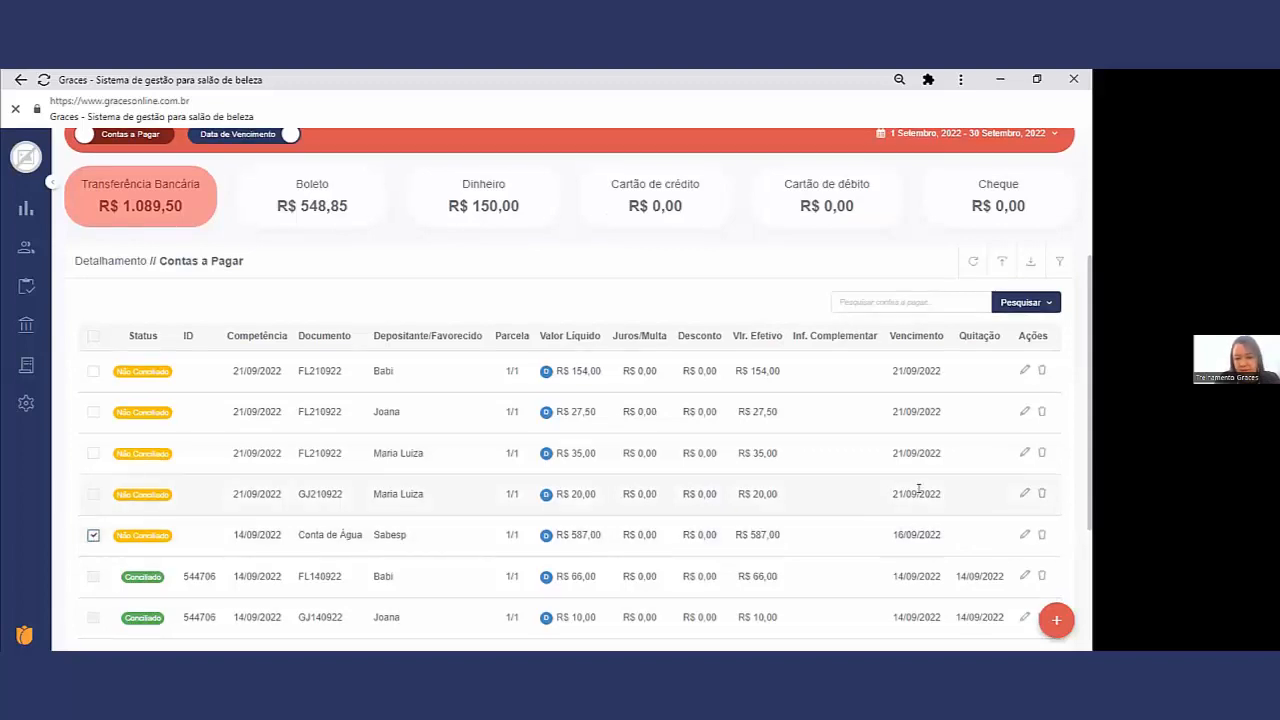
scroll(918, 488, "down", 3)
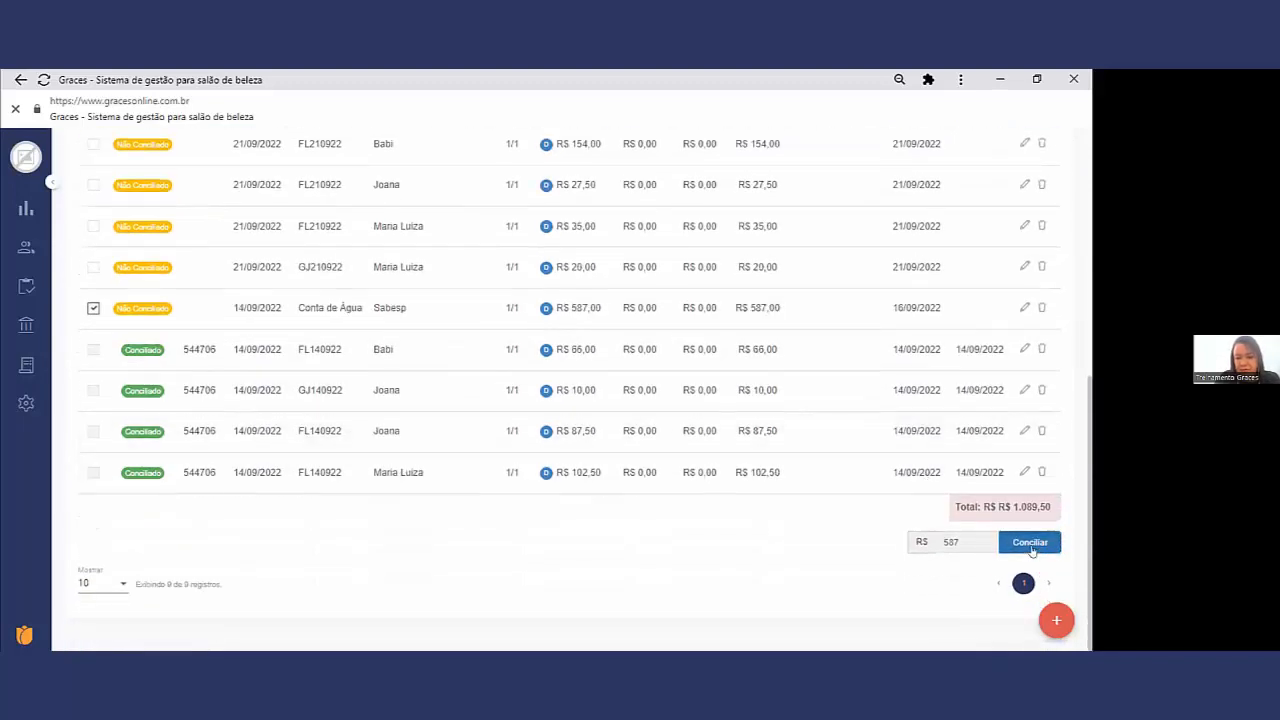
left_click(1030, 542)
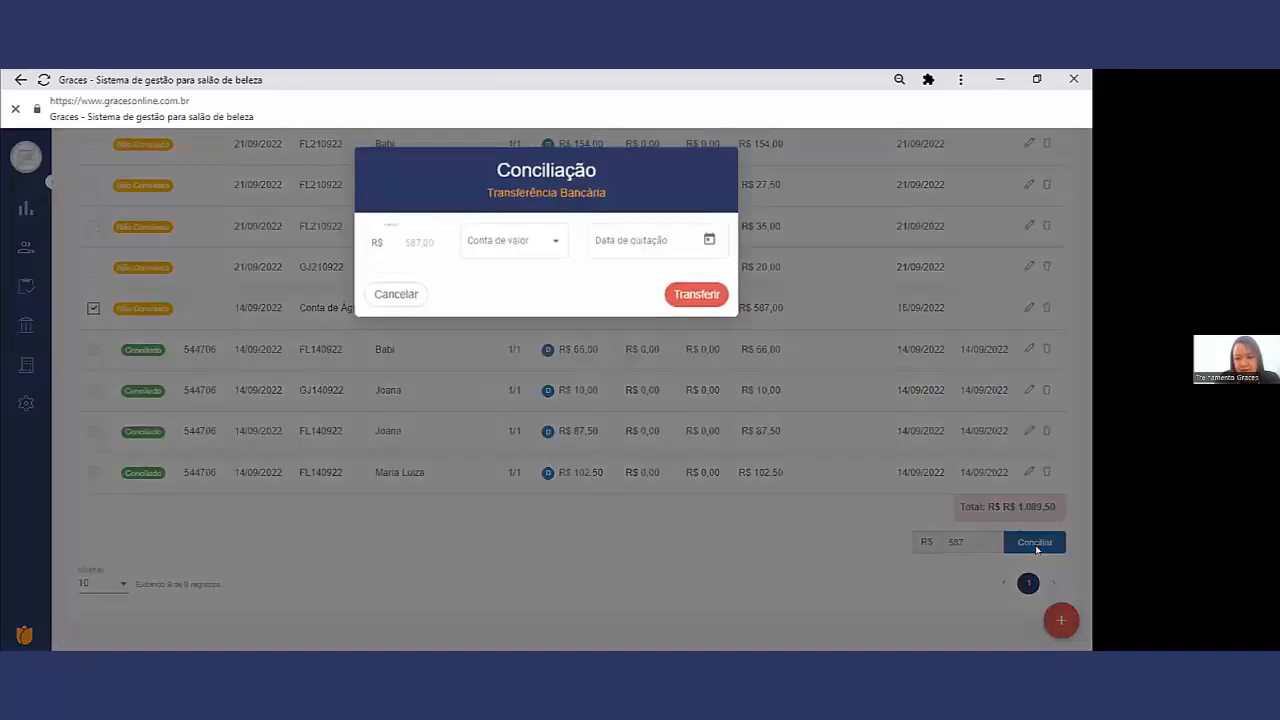
left_click(510, 242)
left_click(510, 243)
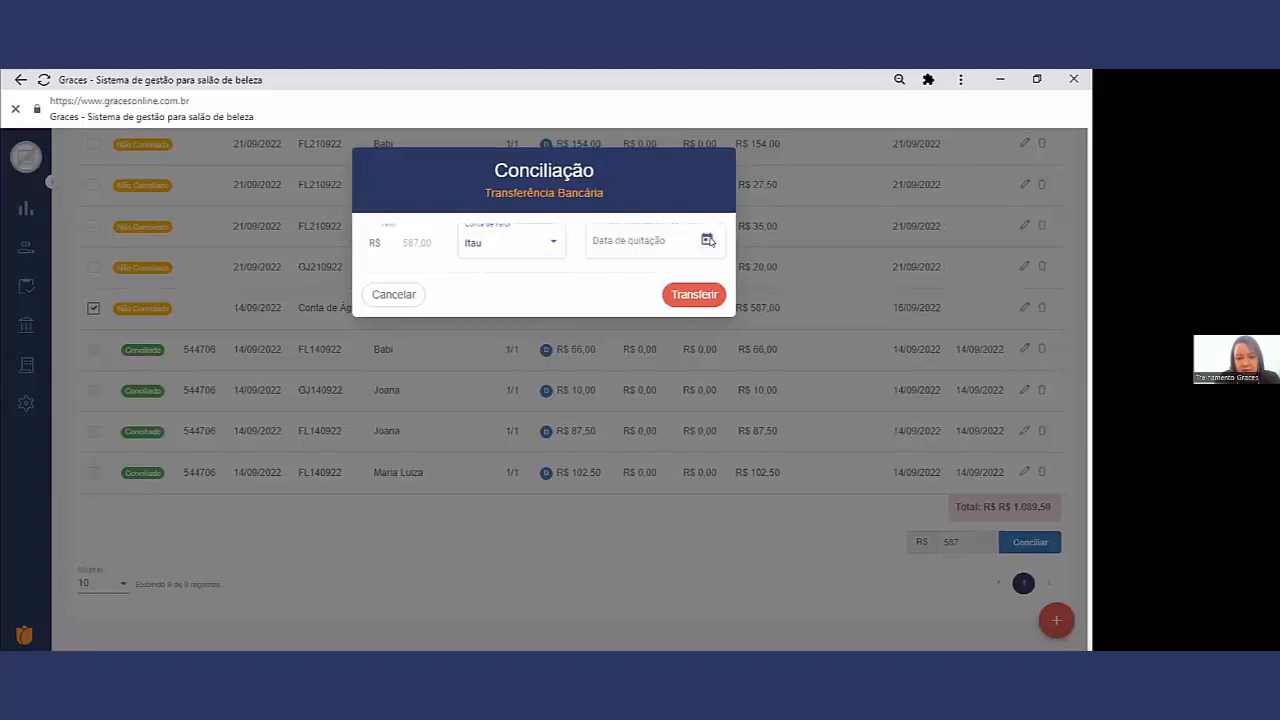
left_click(709, 241)
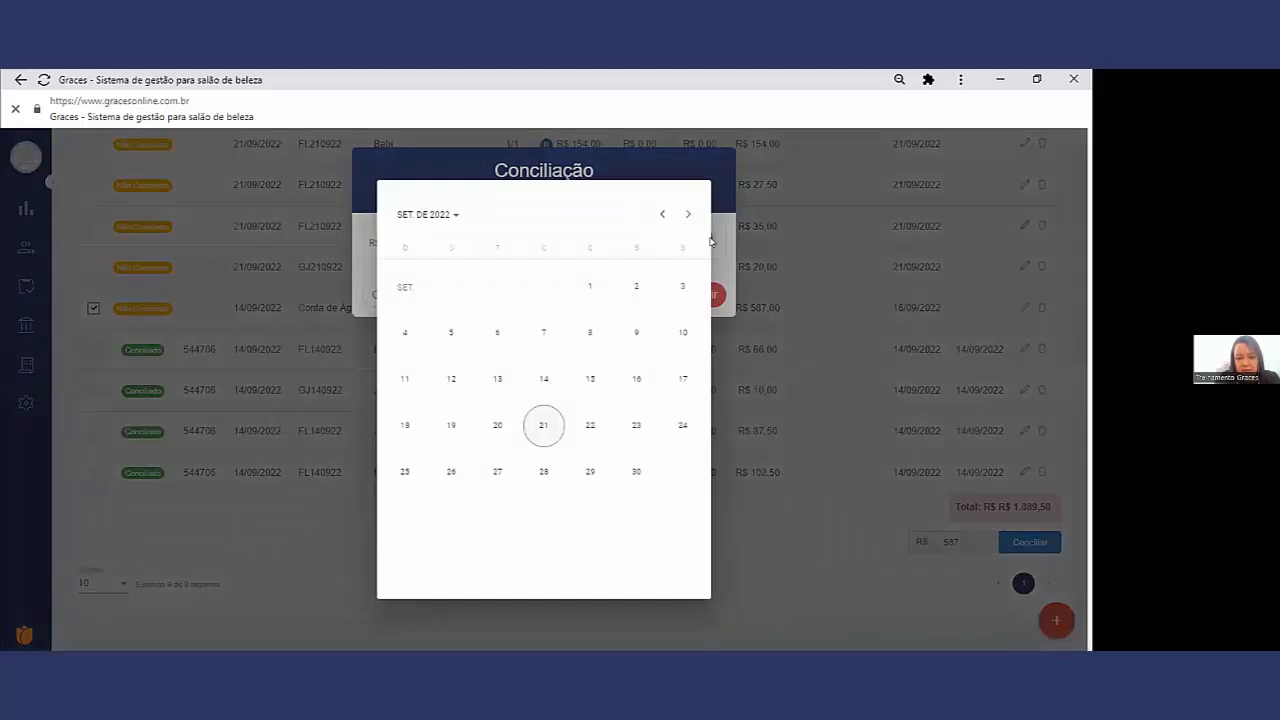
left_click(450, 424)
left_click(690, 295)
scroll(595, 394, "up", 2)
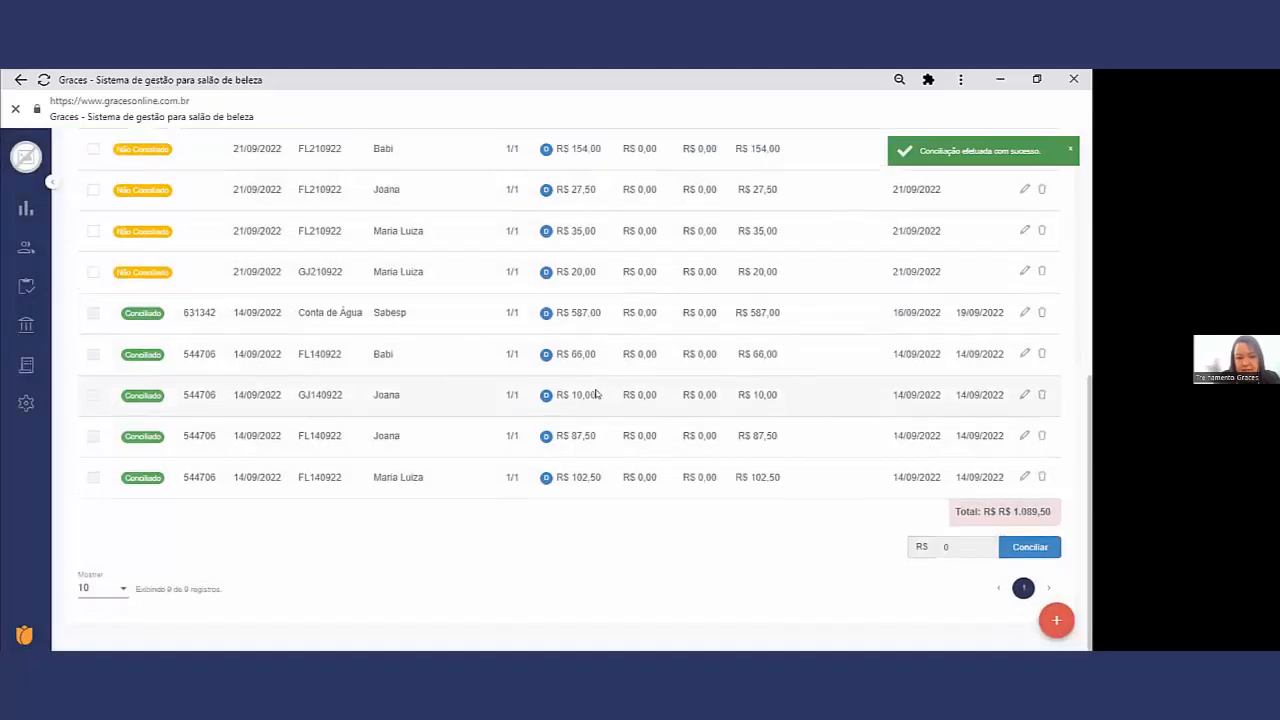
Step: Reconcile the GJ210922 payment against the Itau account with Data de quitação 21/09/2022
left_click_drag(350, 463, 290, 468)
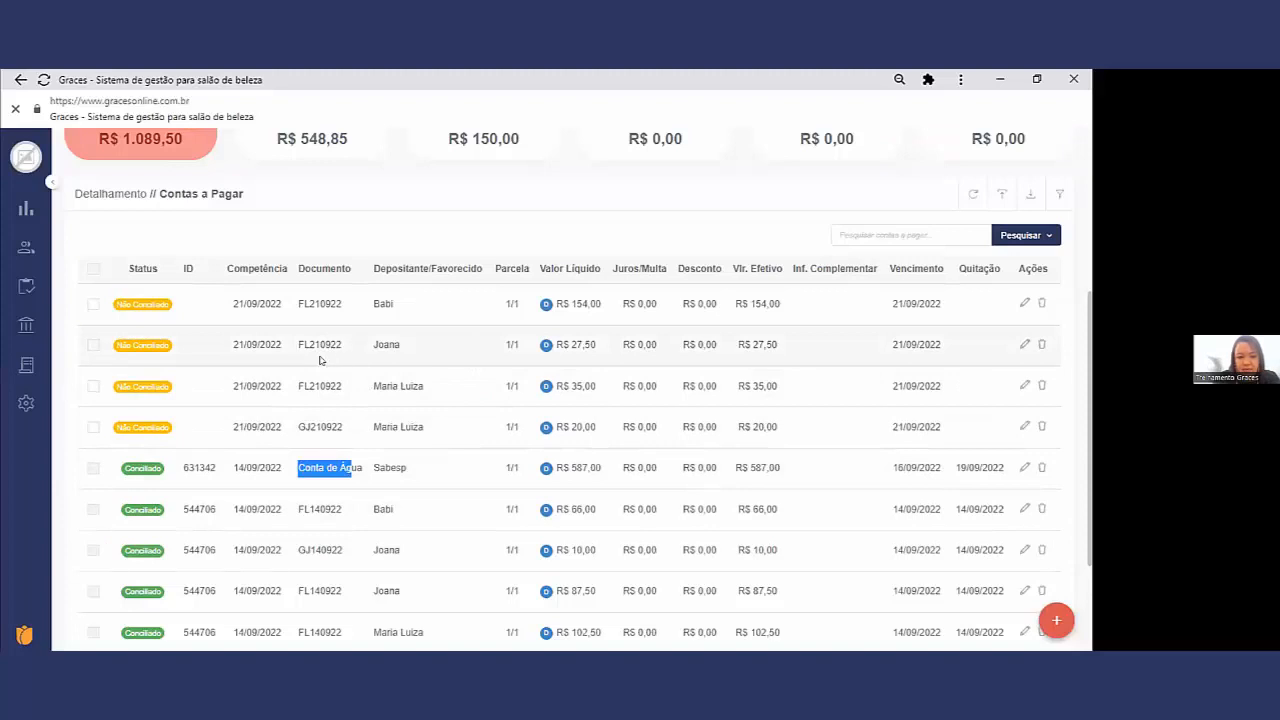
left_click(324, 421)
double_click(324, 421)
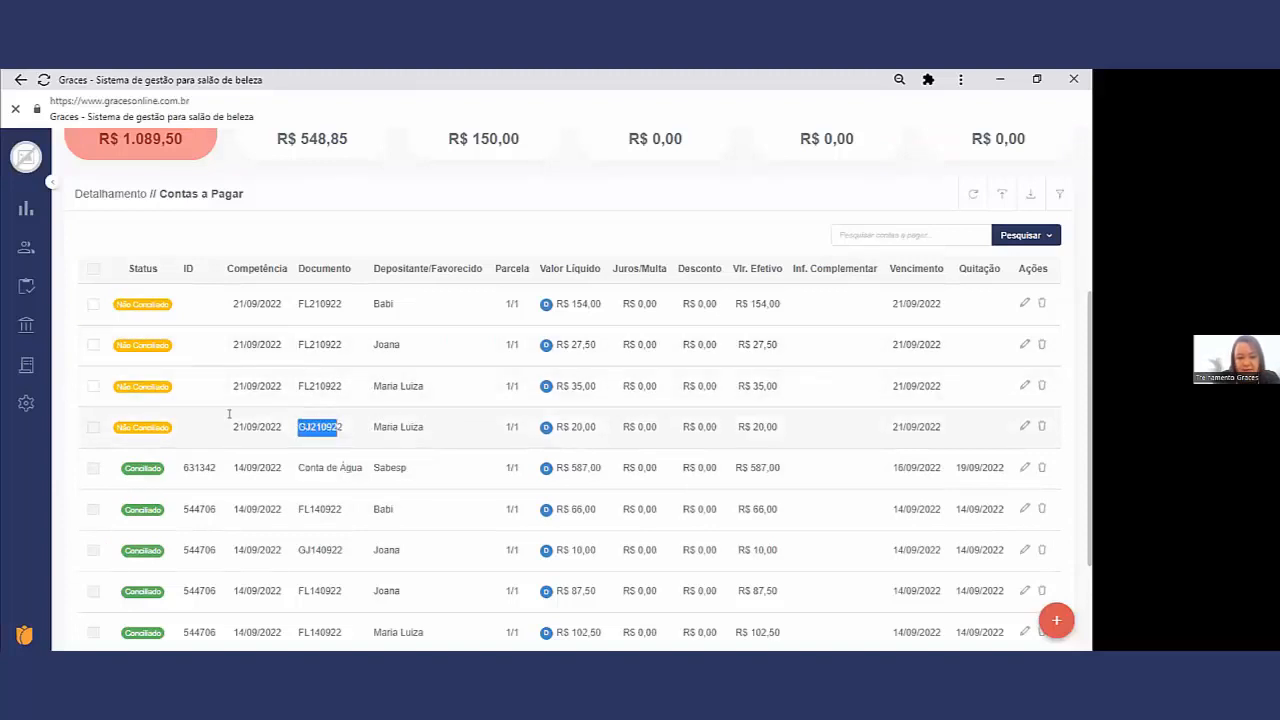
left_click(93, 427)
scroll(93, 427, "down", 2)
left_click(1041, 545)
left_click(541, 246)
left_click(541, 246)
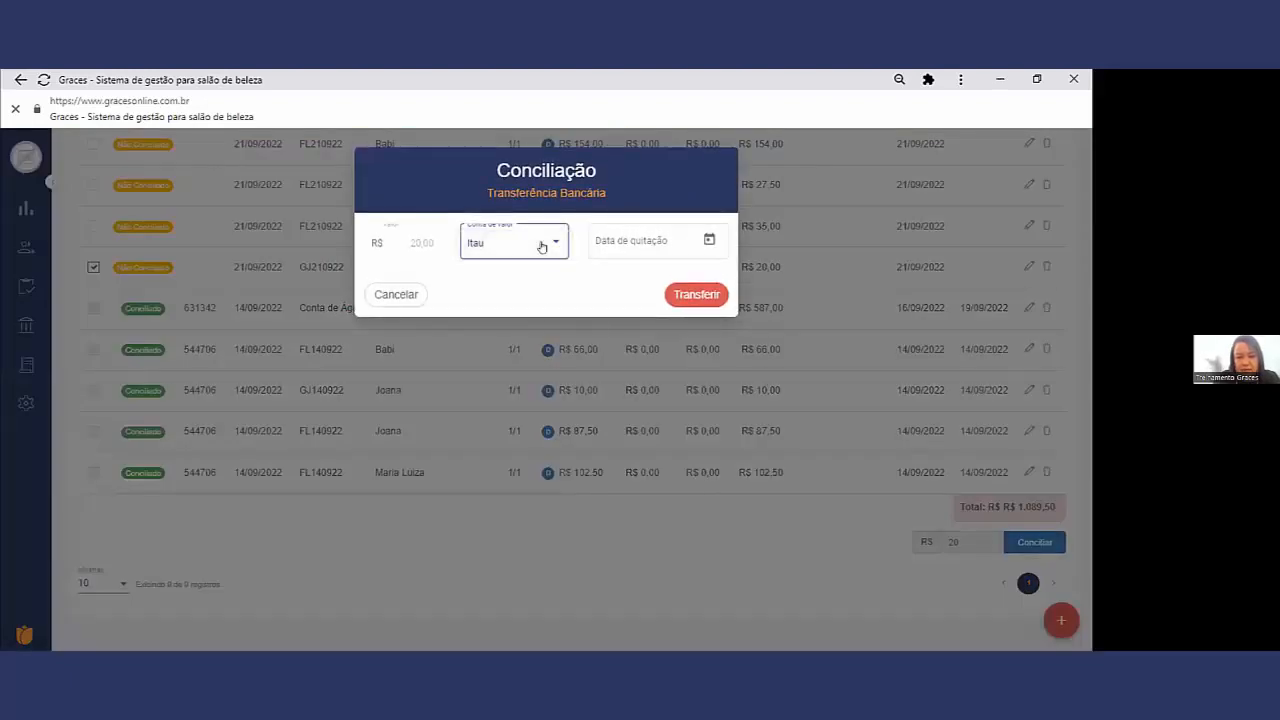
left_click(708, 241)
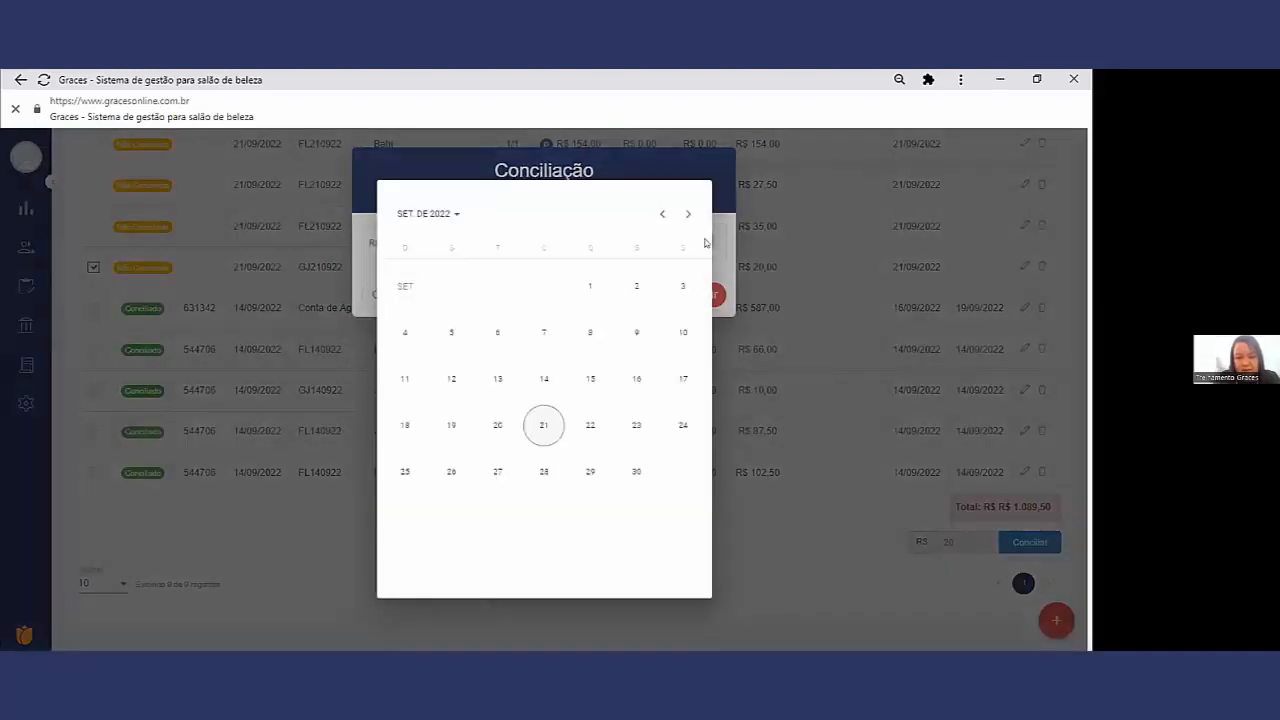
left_click(545, 426)
left_click(698, 296)
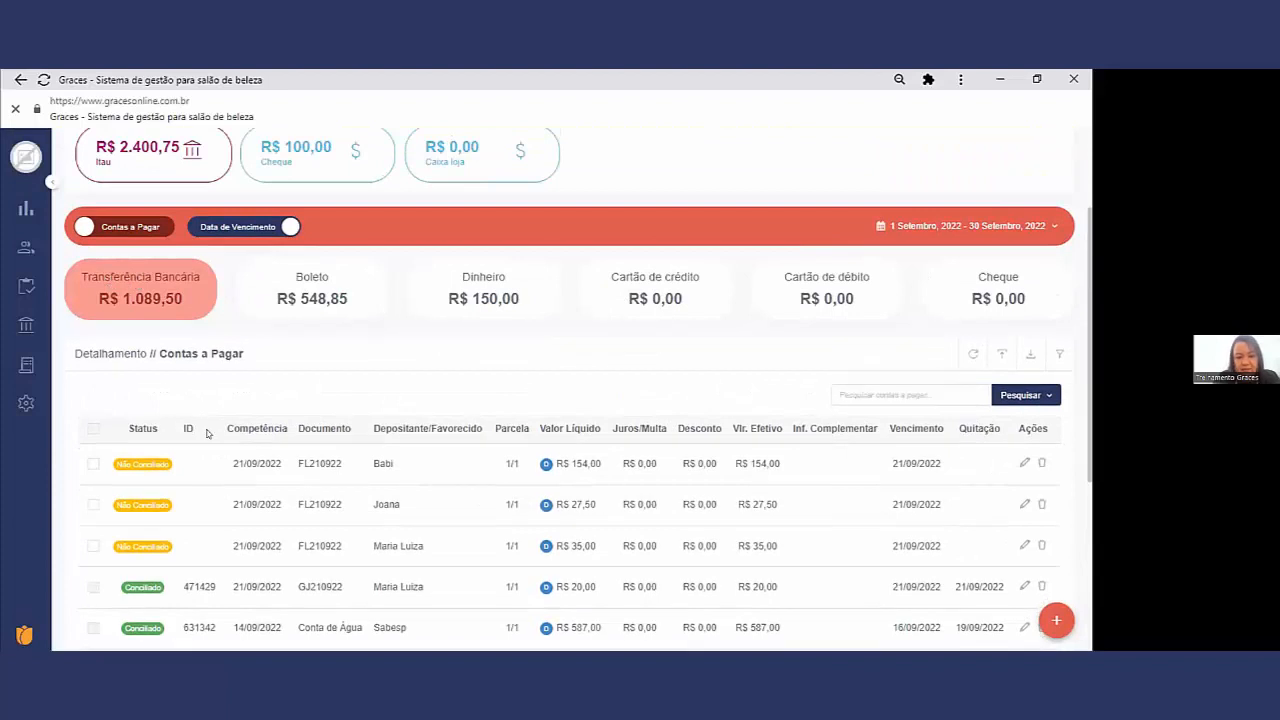
Step: Reconcile the three FL210922 payments together against the Itau account with Data de quitação 21/09/2022
scroll(274, 463, "down", 1)
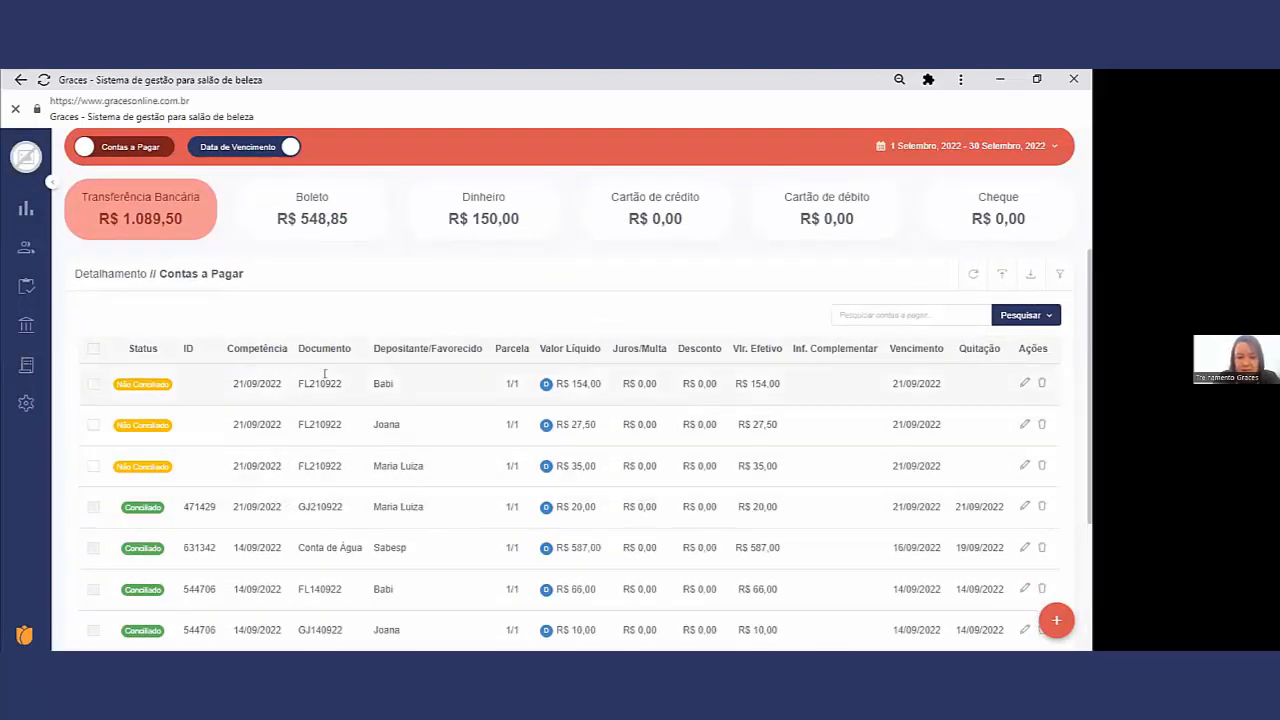
double_click(409, 465)
double_click(400, 424)
double_click(384, 383)
left_click(92, 384)
left_click(91, 424)
left_click(92, 466)
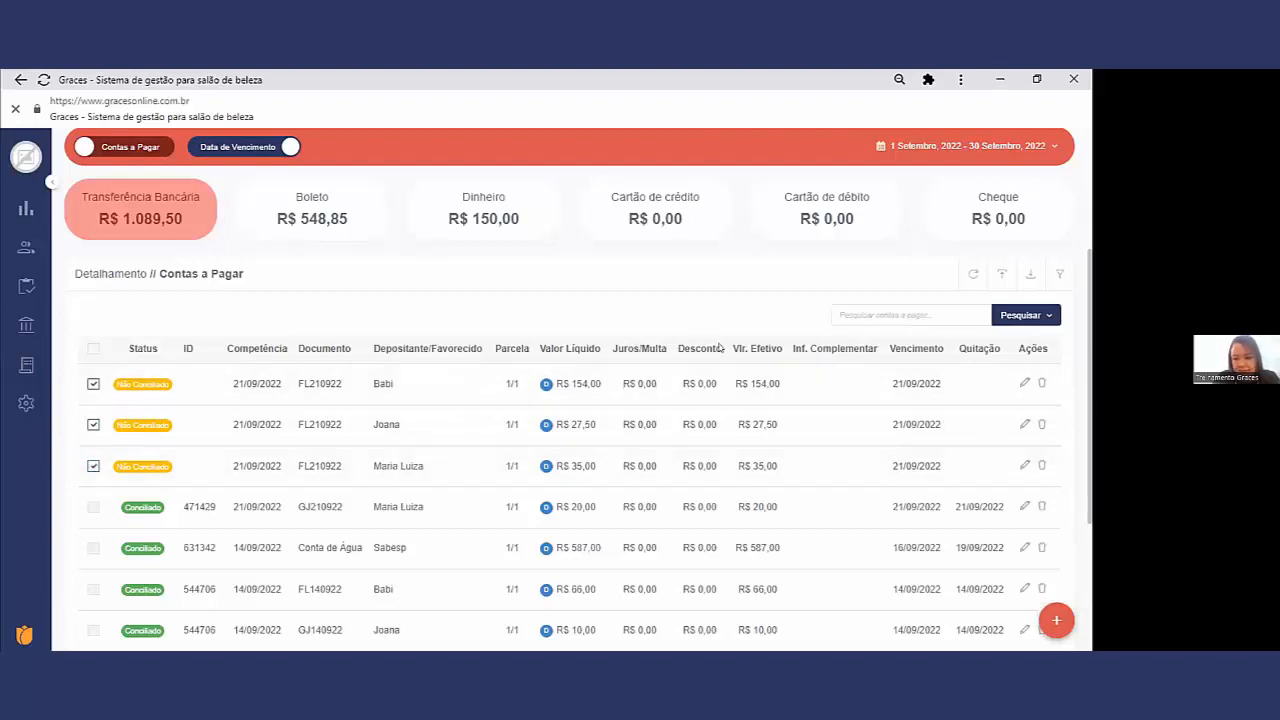
scroll(1078, 588, "down", 3)
left_click(1052, 550)
left_click(507, 245)
left_click(507, 245)
left_click(700, 242)
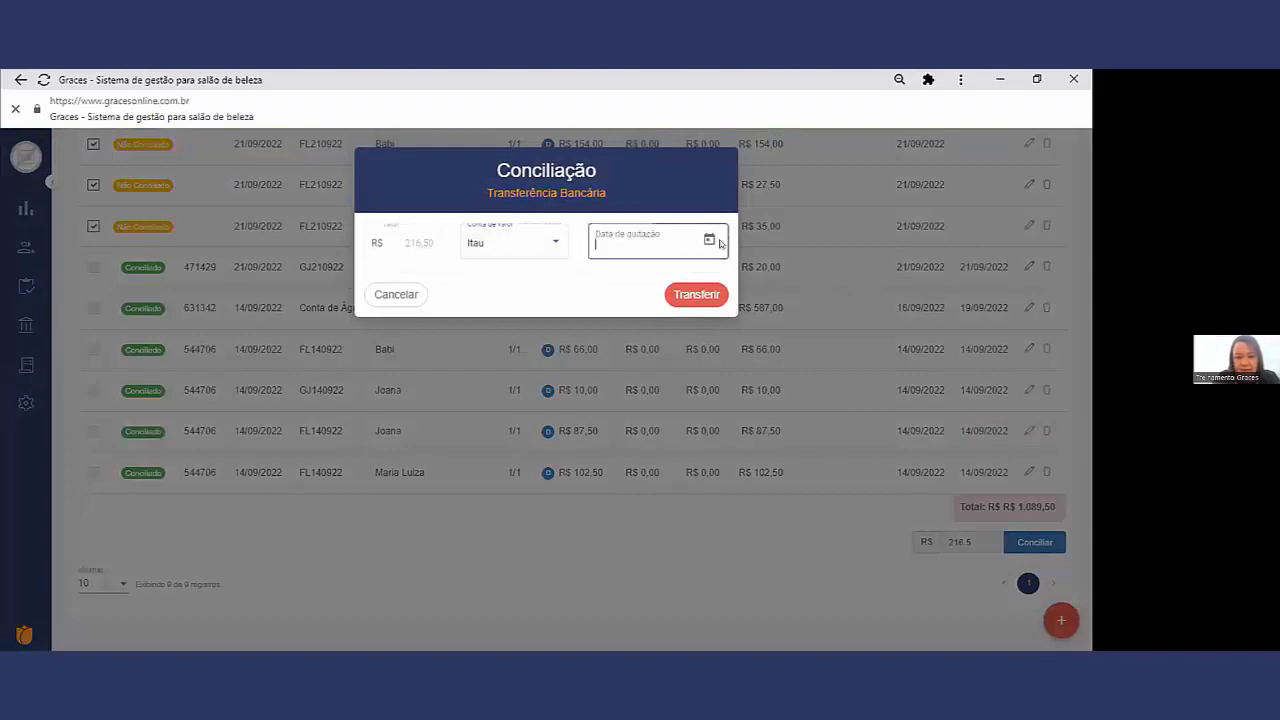
left_click(709, 240)
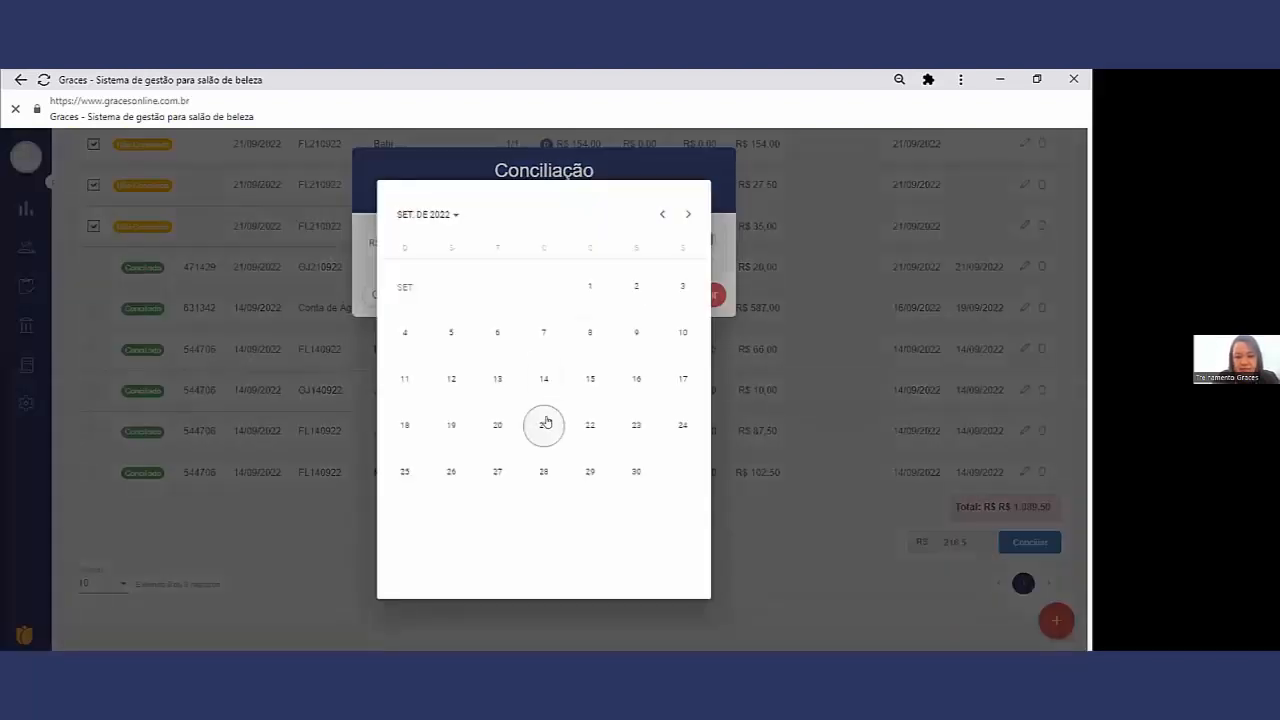
left_click(544, 424)
left_click(698, 294)
scroll(670, 300, "up", 4)
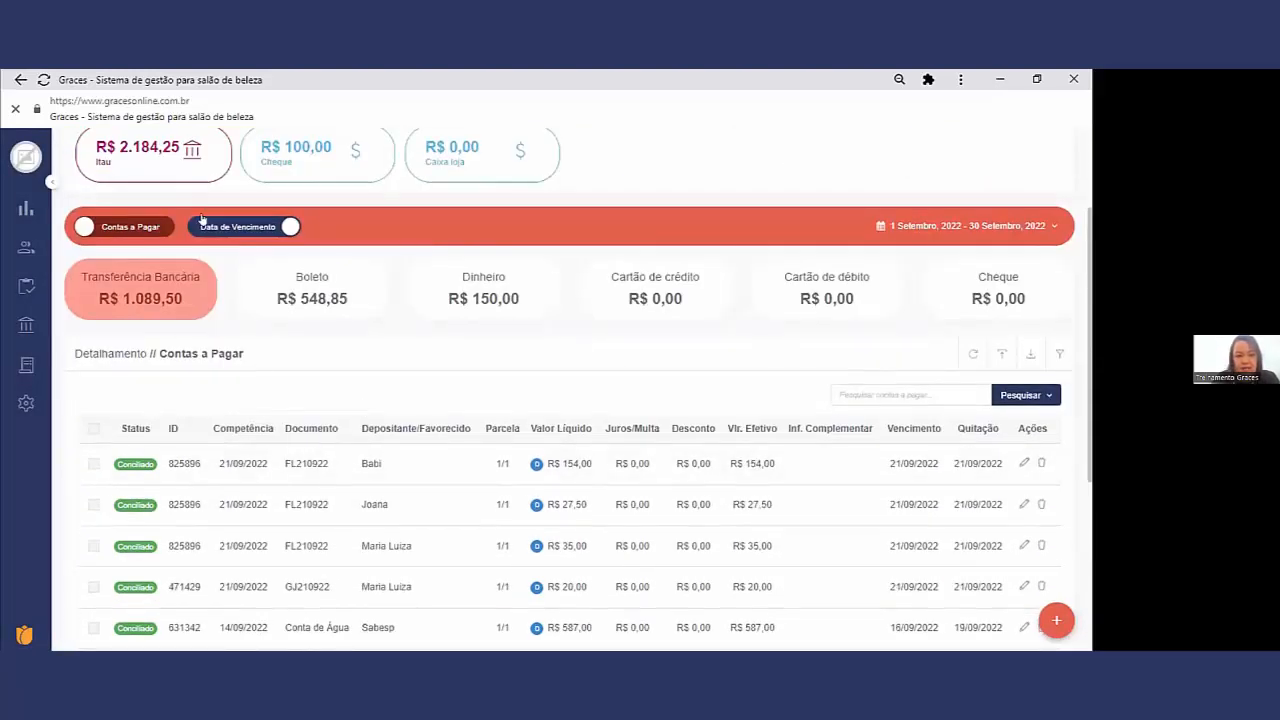
Step: Switch to Contas a Receber and check the reconciliation status of the Transferência Bancária, Cartão de débito, Dinheiro and Cheque receipts
left_click(152, 232)
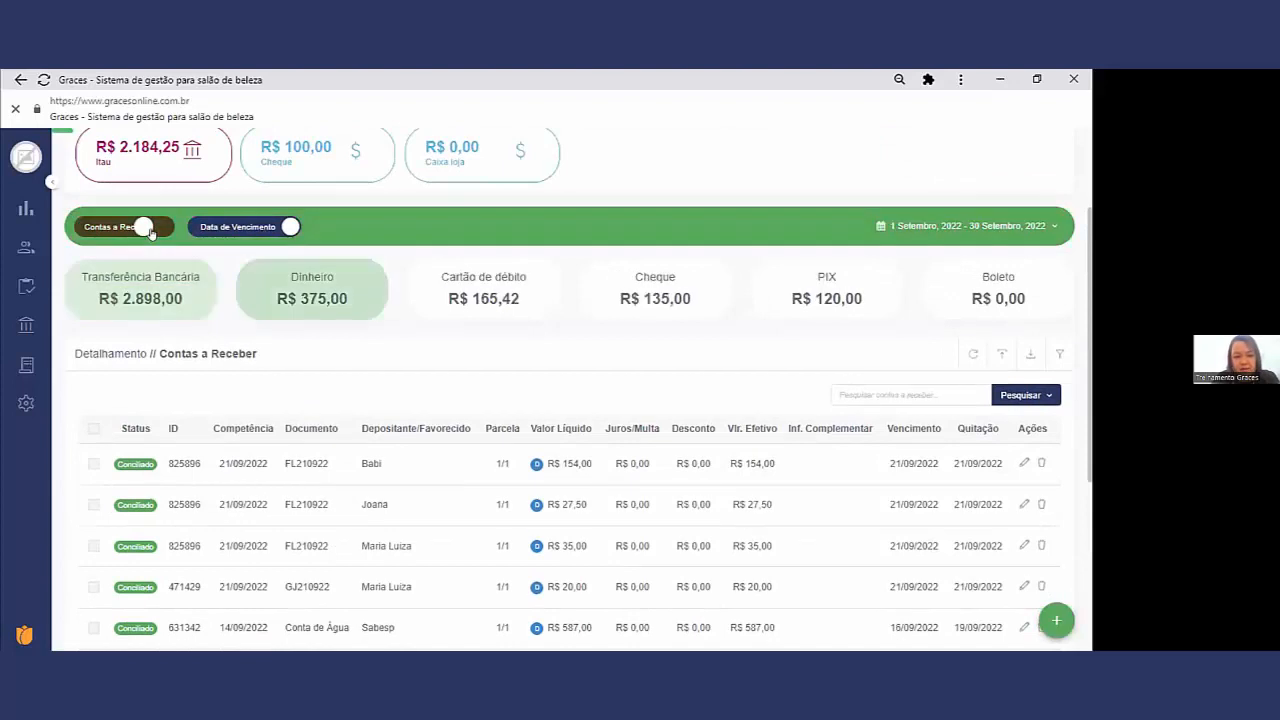
scroll(365, 425, "down", 2)
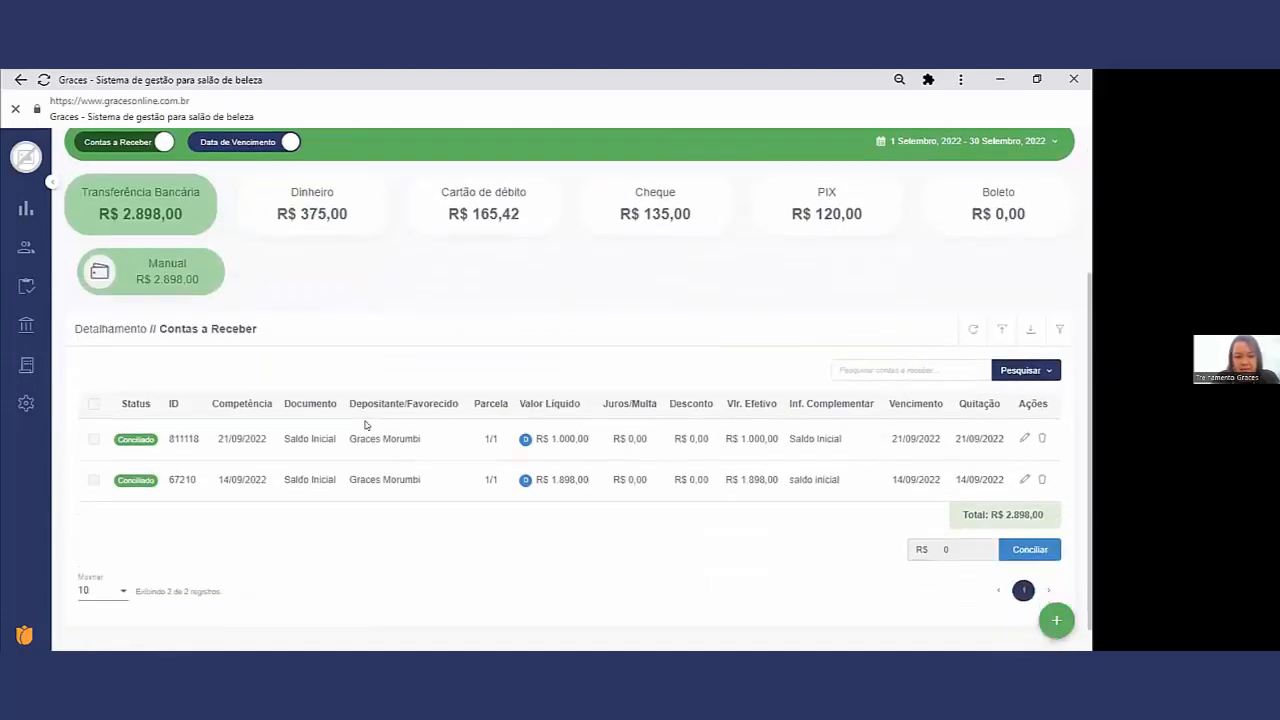
left_click(493, 183)
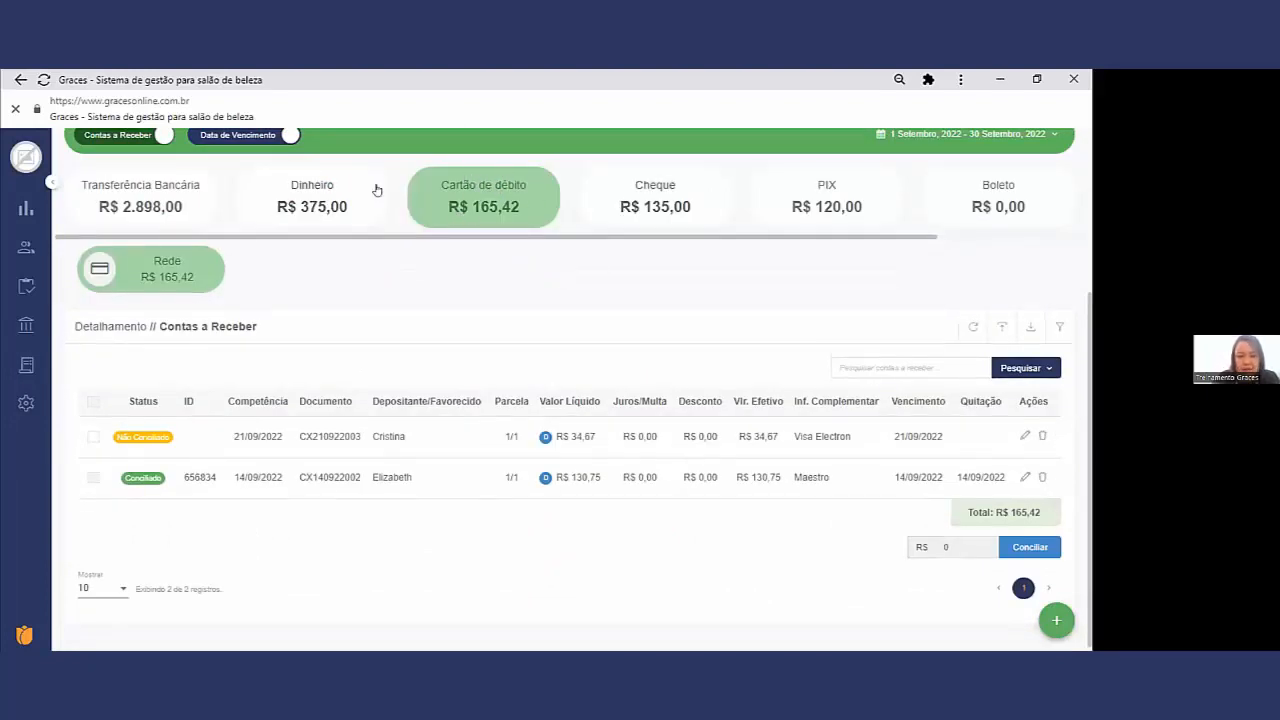
left_click(310, 197)
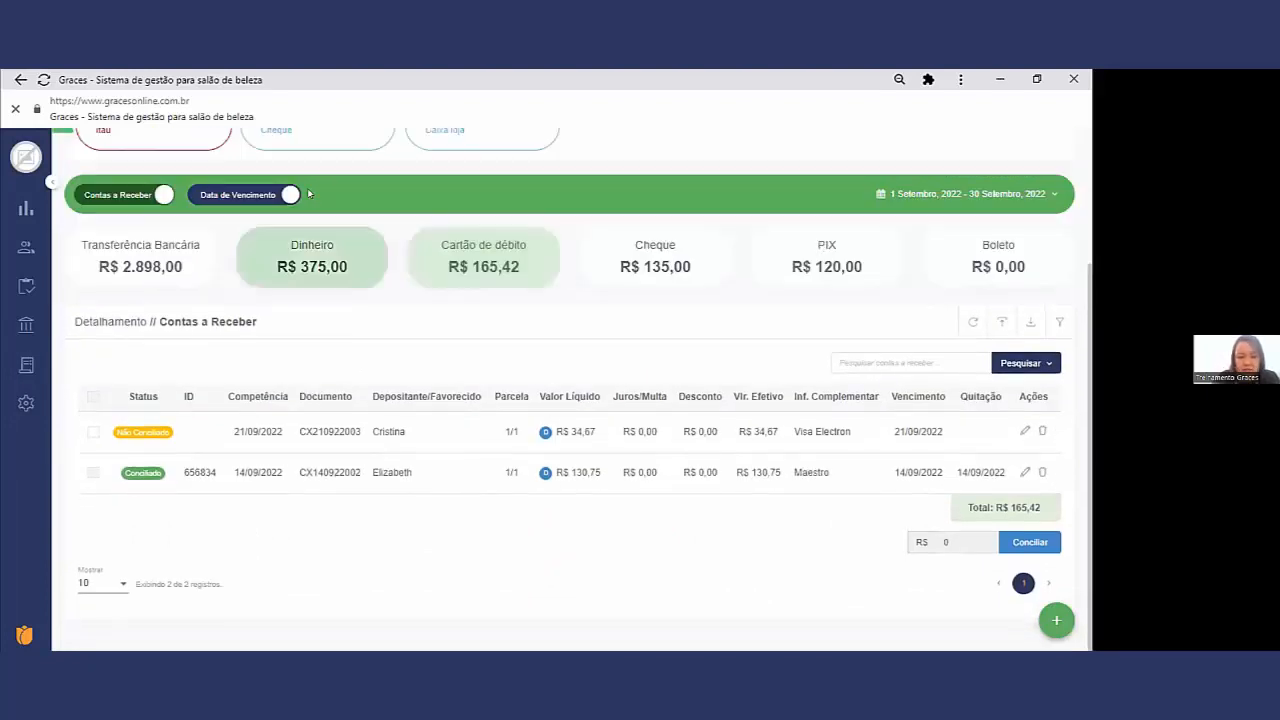
left_click(622, 260)
Step: Examine the PIX receipt's document, payer and reconciliation status, and return to the Cartão de débito receipts
left_click(801, 278)
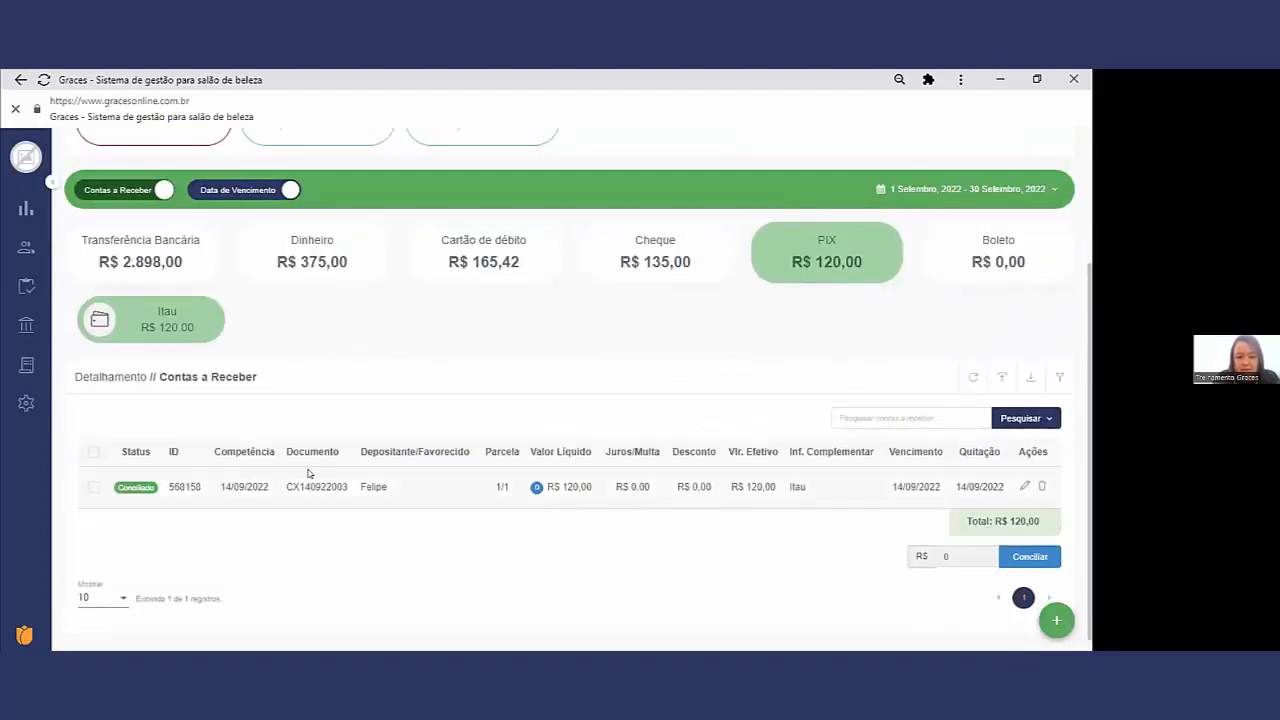
left_click_drag(302, 478, 286, 488)
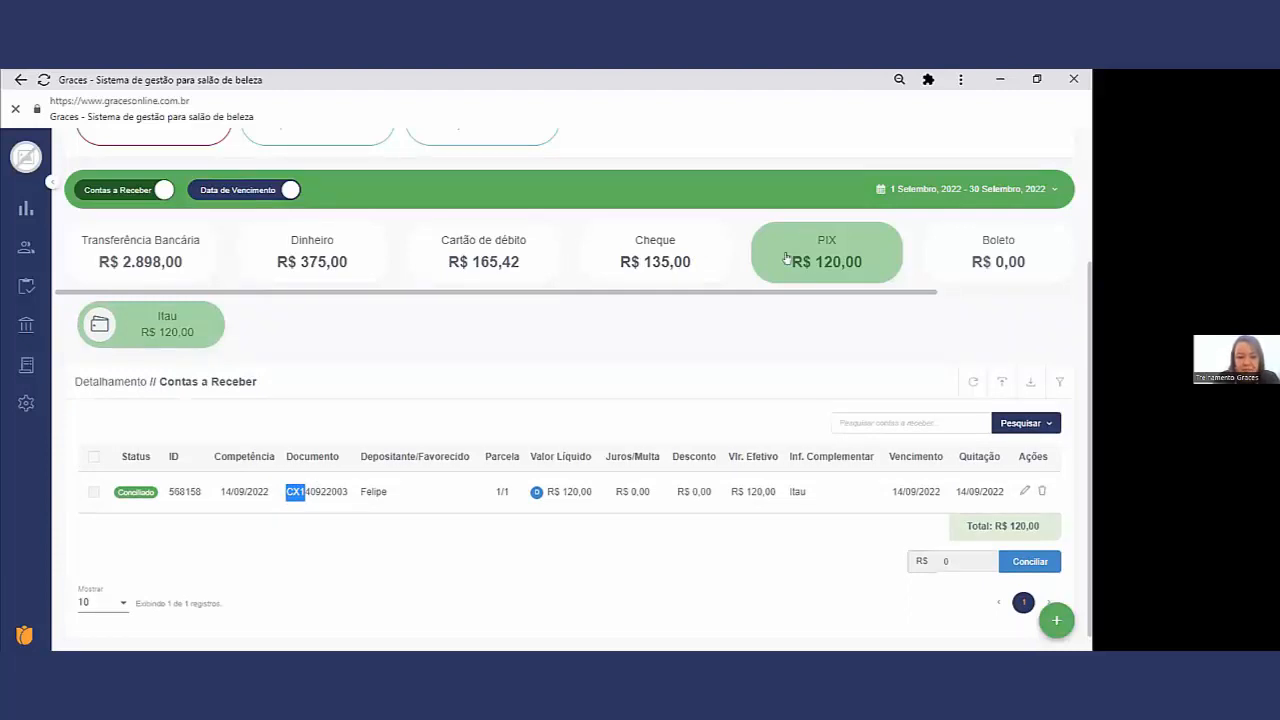
left_click(381, 485)
left_click_drag(386, 487, 298, 498)
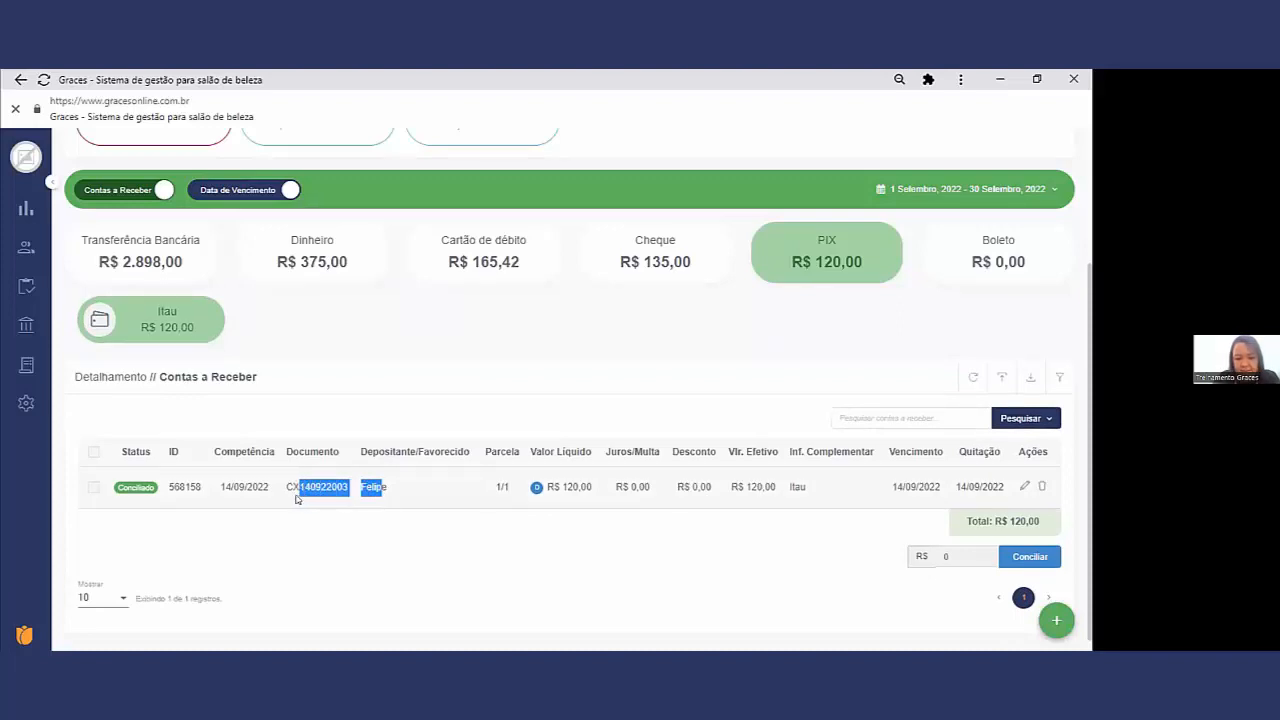
left_click(87, 489)
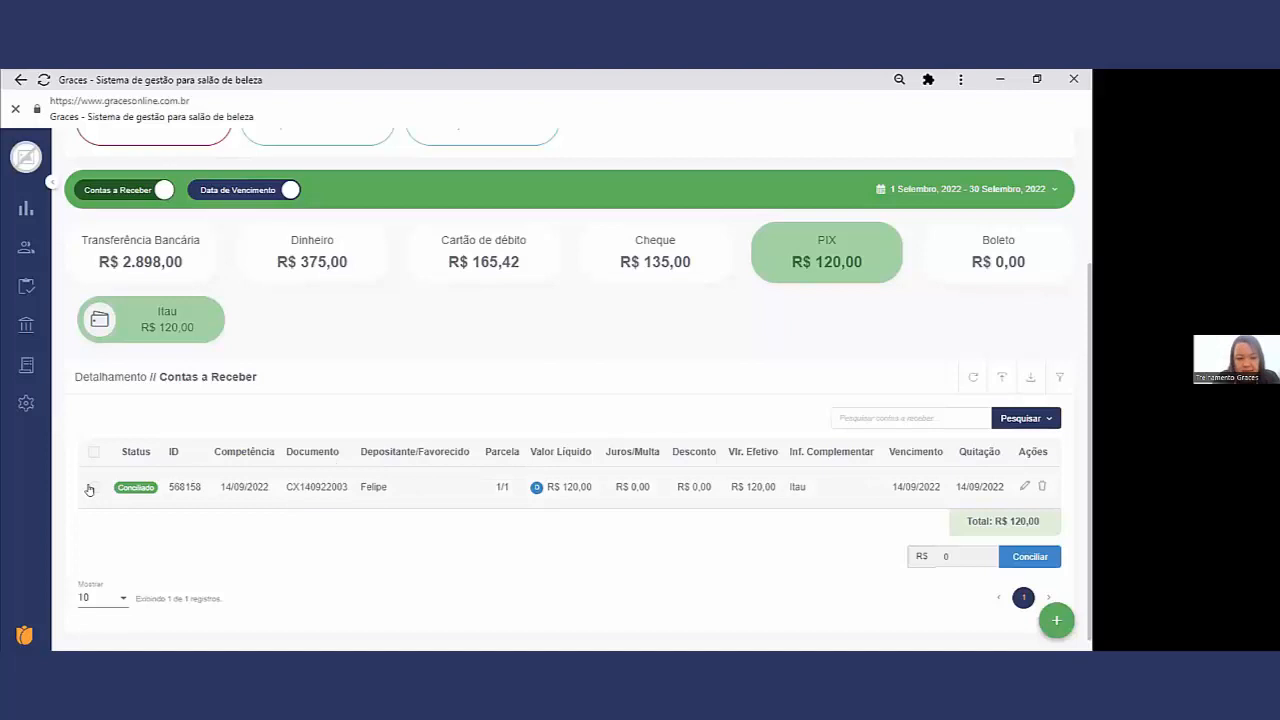
scroll(543, 380, "up", 2)
scroll(543, 400, "down", 2)
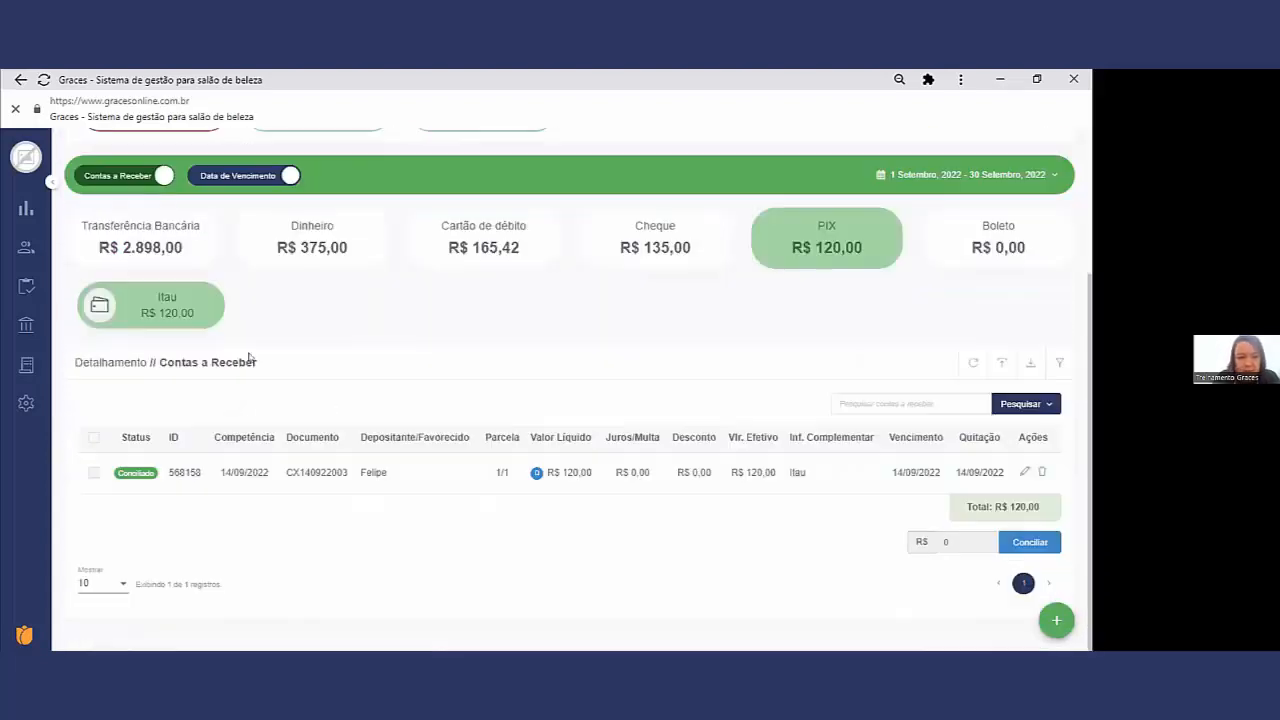
scroll(326, 371, "up", 2)
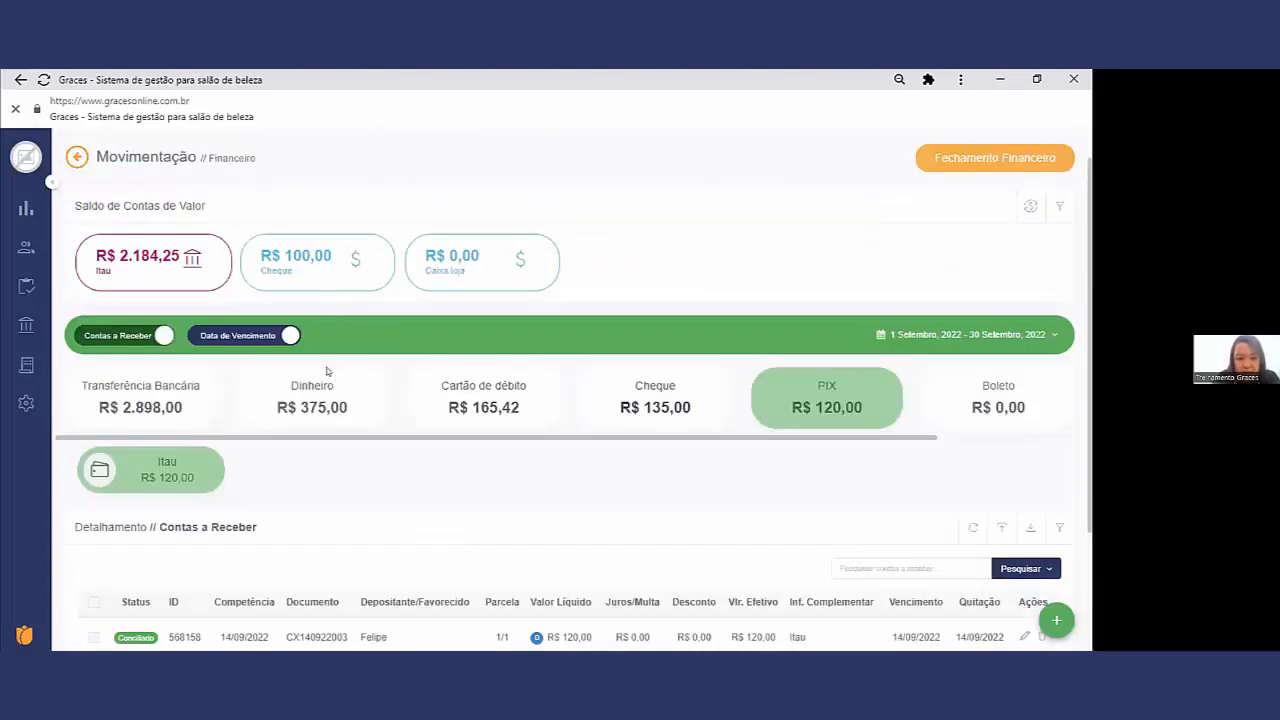
left_click(518, 400)
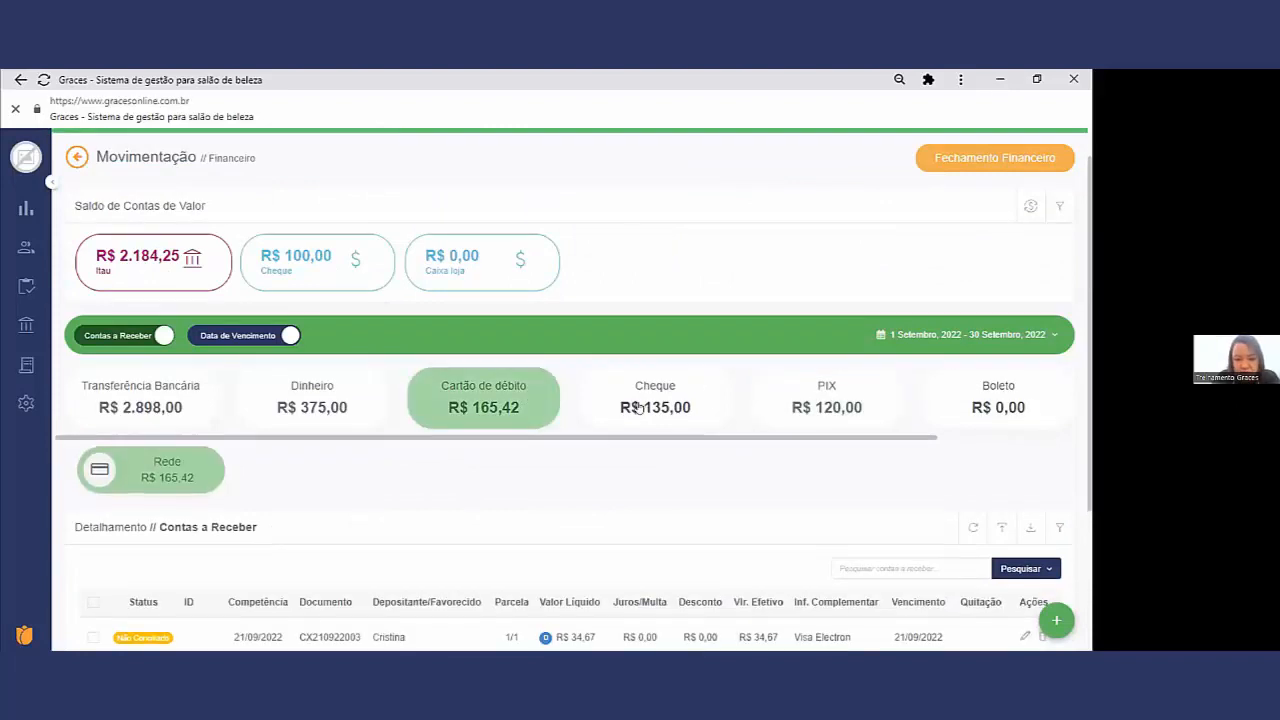
Step: Reconcile the Cartão de débito receipt CX210922003 against the Itau account with Data de quitação 21/09/2022
scroll(645, 410, "down", 2)
left_click_drag(414, 473, 371, 472)
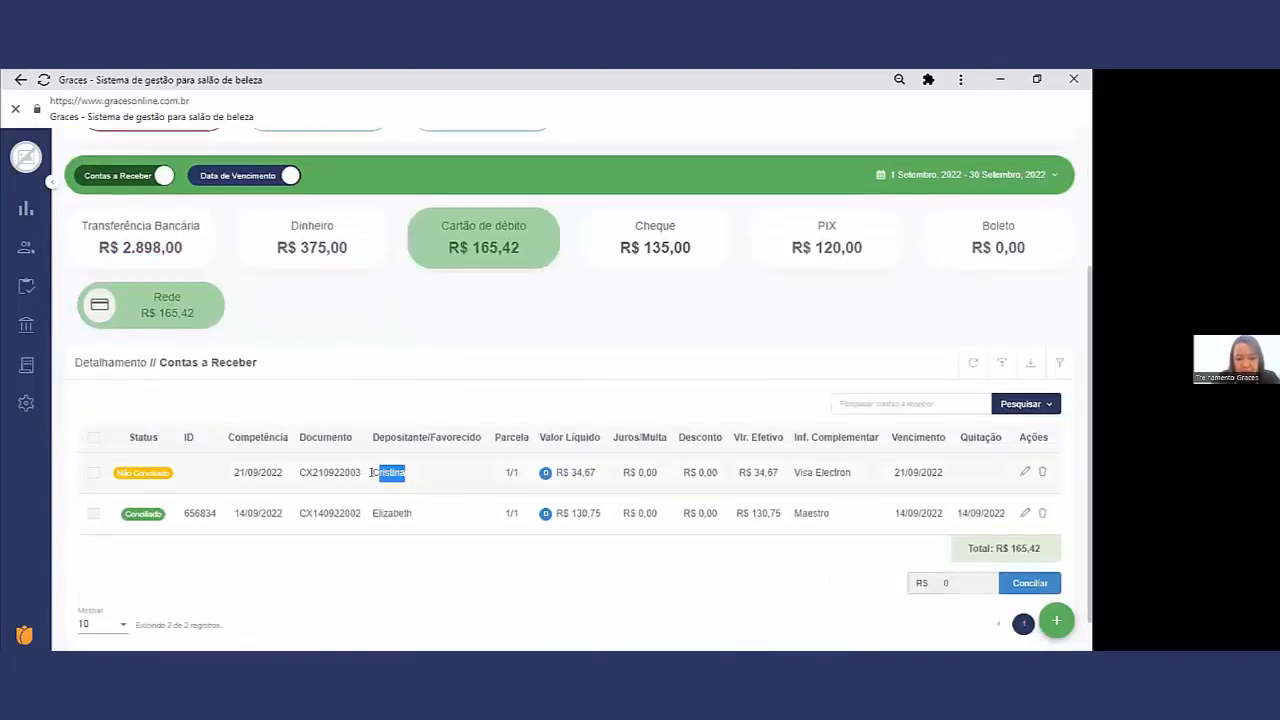
left_click_drag(851, 474, 800, 472)
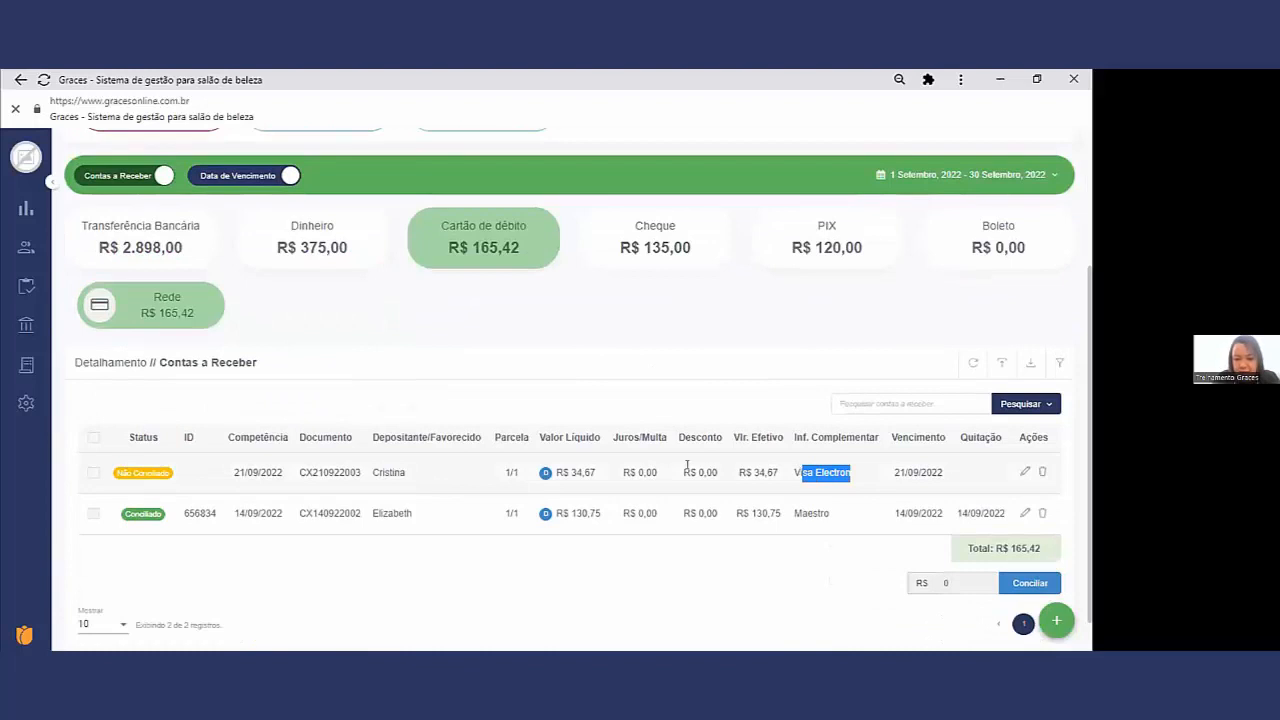
left_click(88, 474)
left_click(90, 473)
scroll(971, 529, "down", 1)
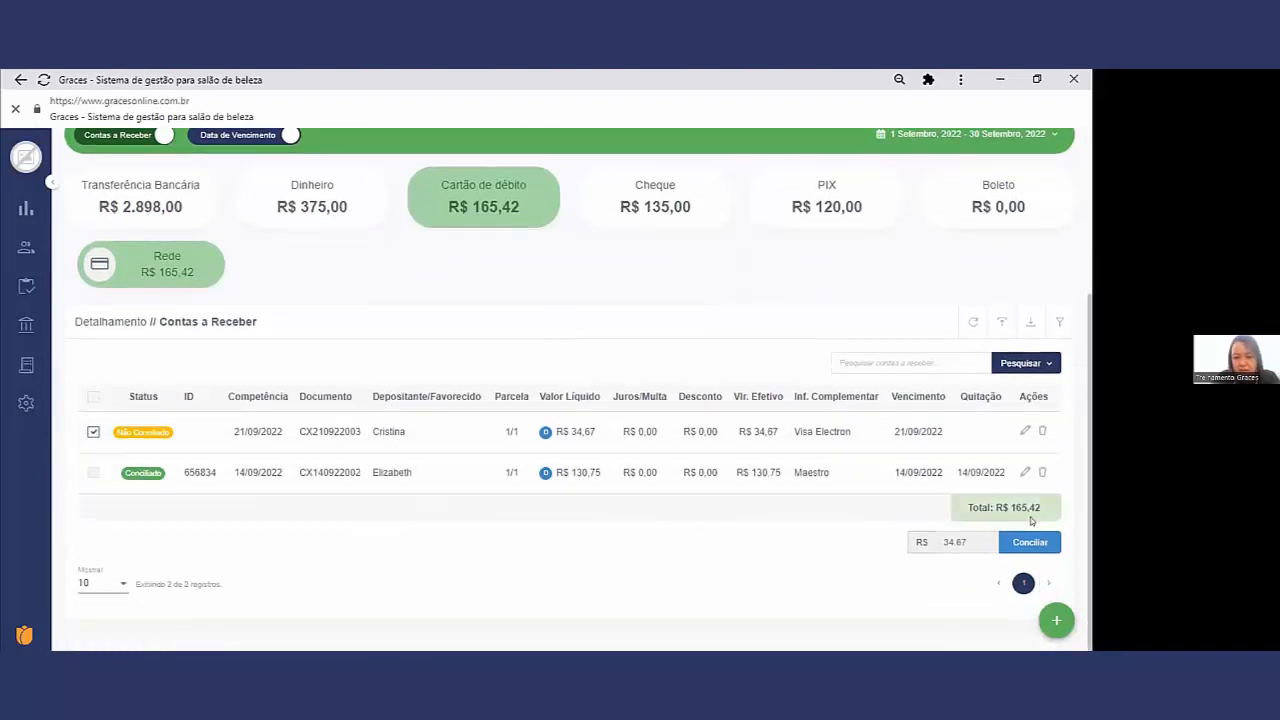
left_click(1043, 547)
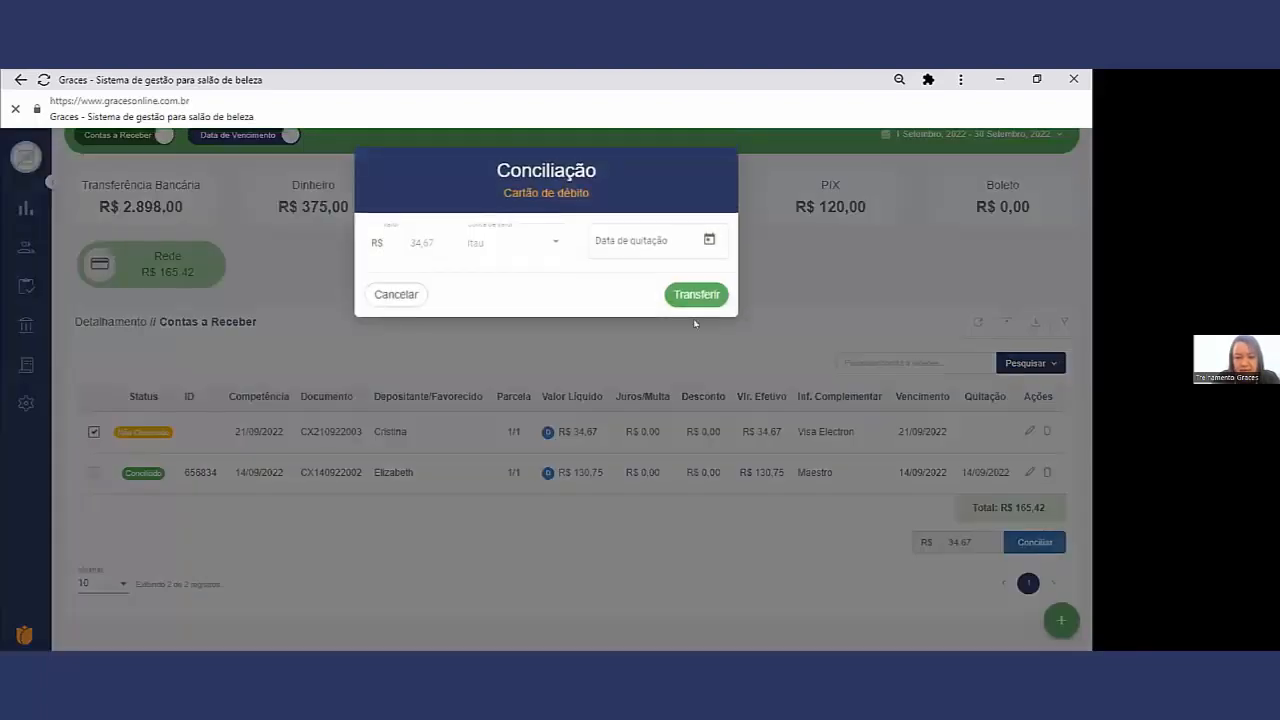
left_click(708, 241)
left_click(543, 423)
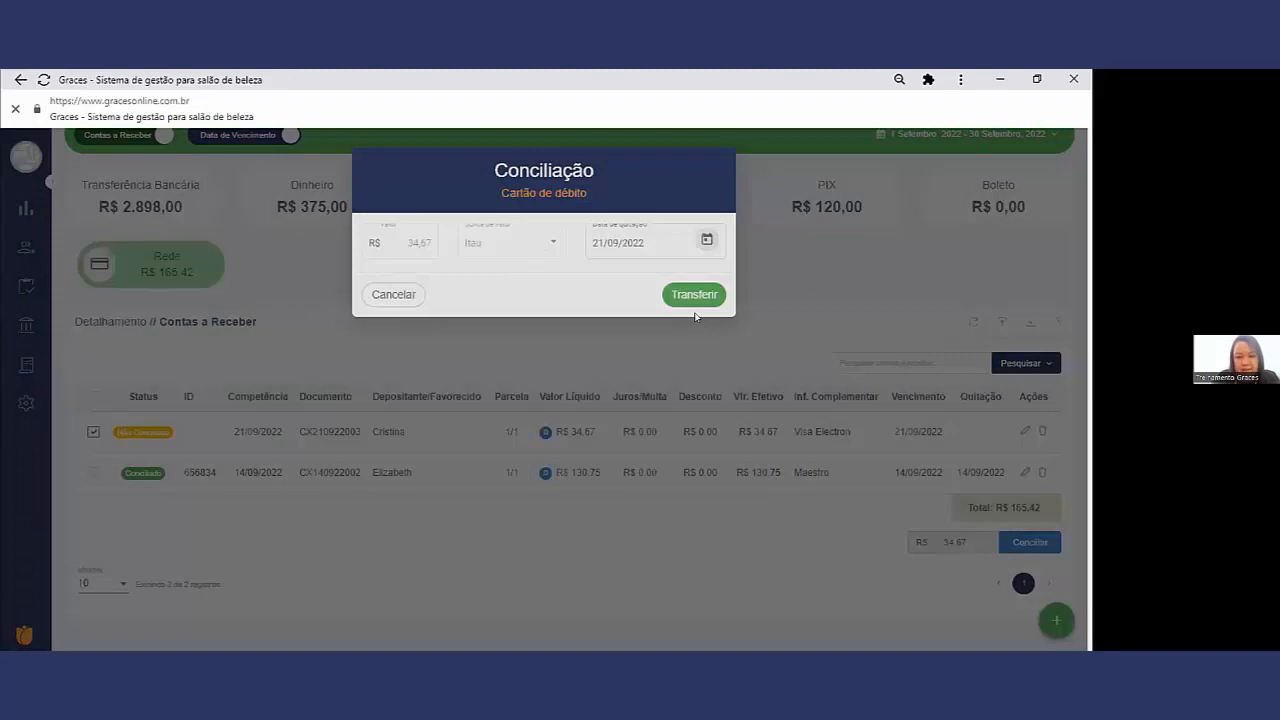
left_click(698, 299)
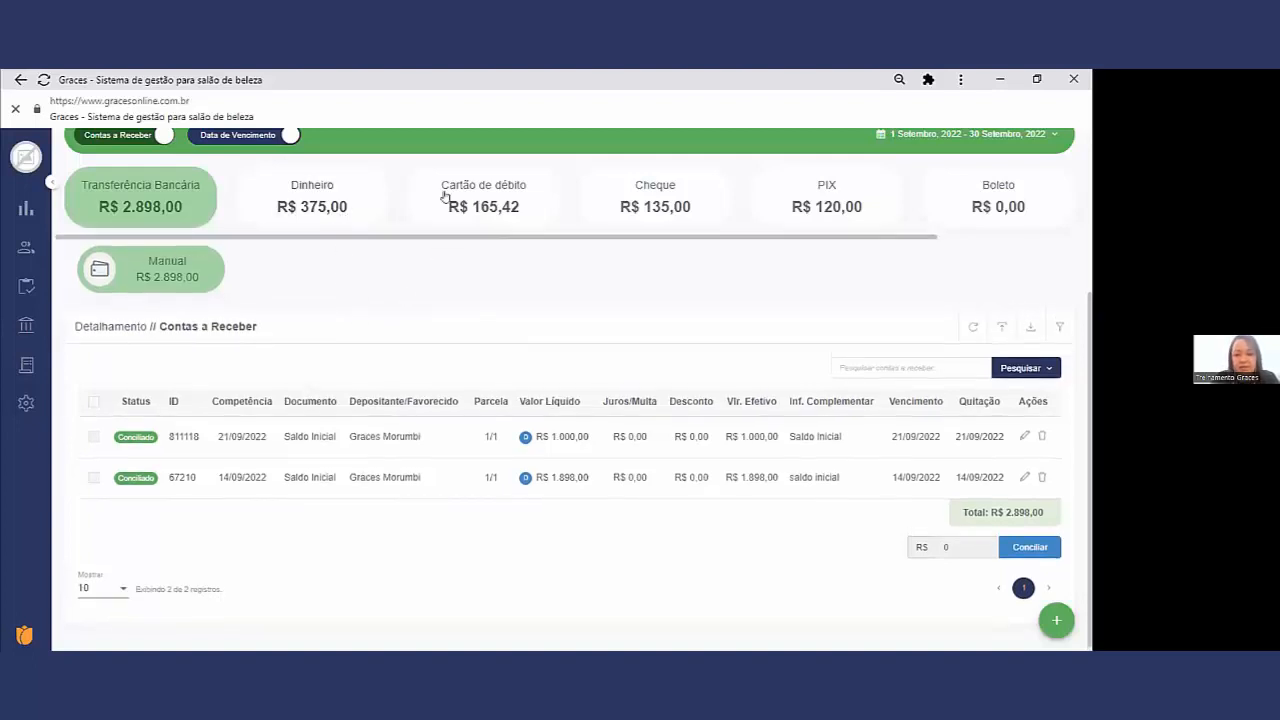
Step: Reconcile the Dinheiro receipt CX210922005 into the Caixa loja account with Data de quitação 21/09/2022
left_click(311, 190)
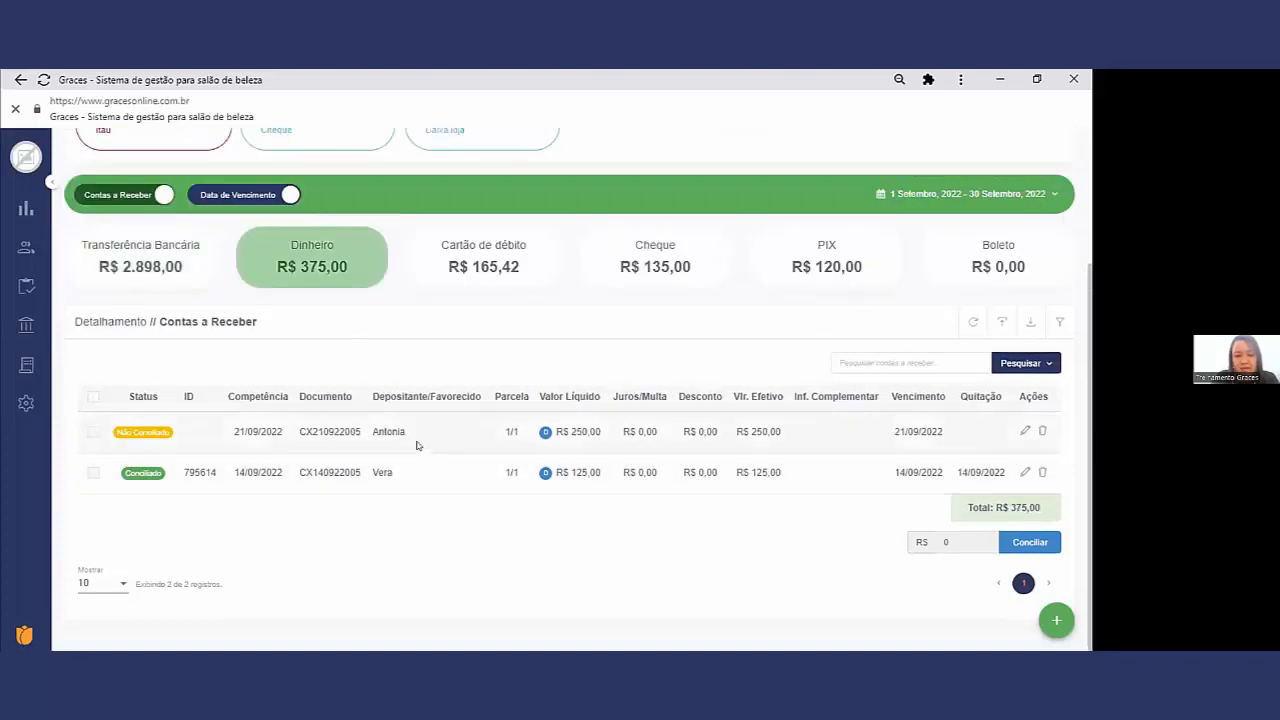
left_click_drag(417, 445, 363, 449)
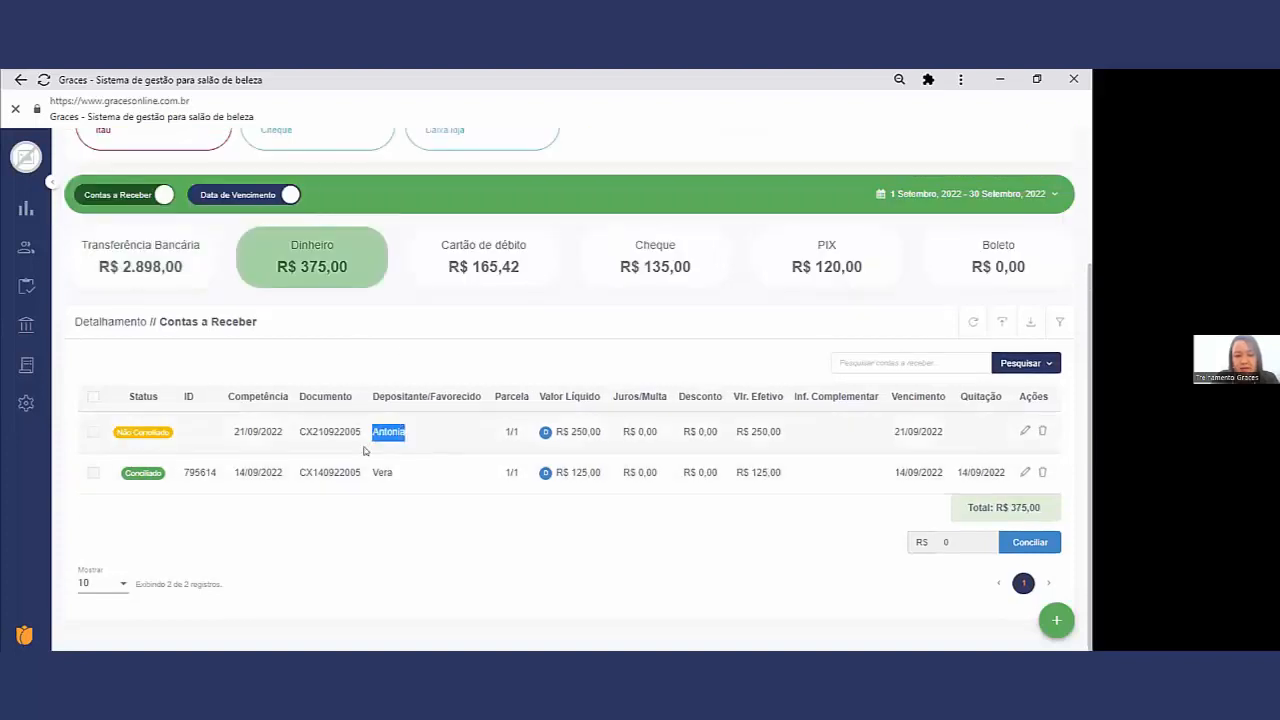
left_click(92, 432)
left_click(1045, 549)
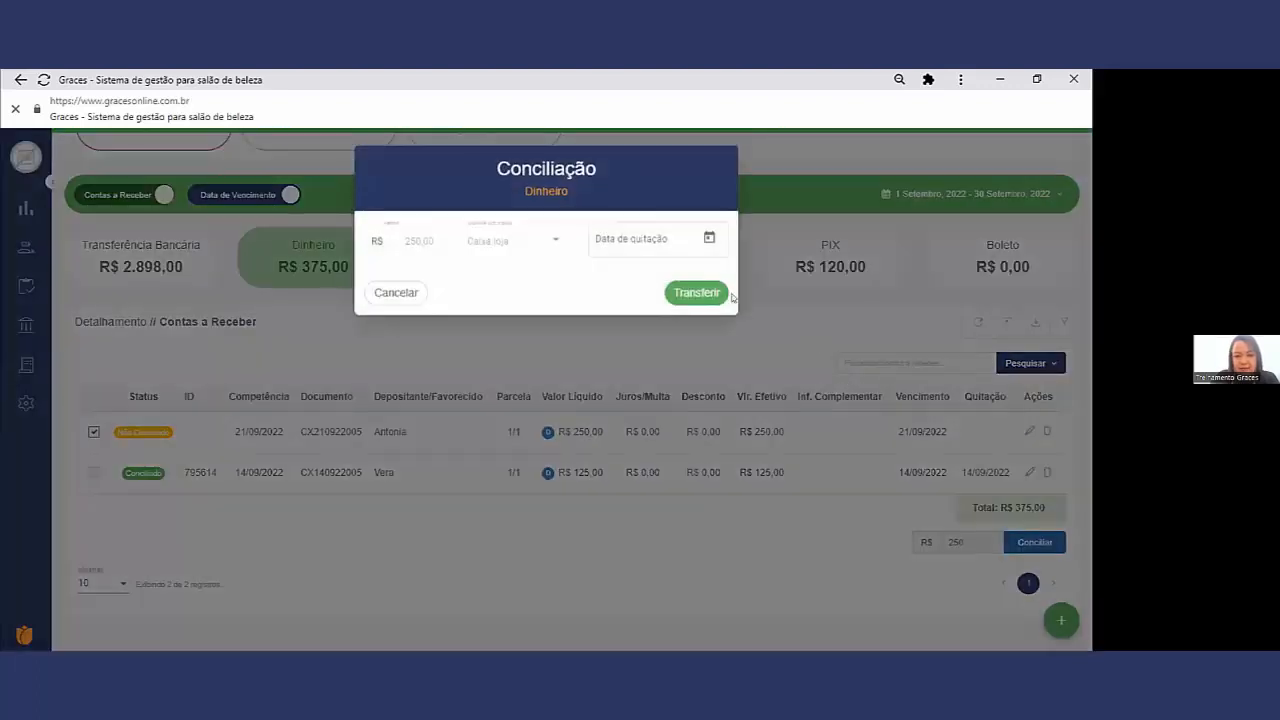
left_click(646, 240)
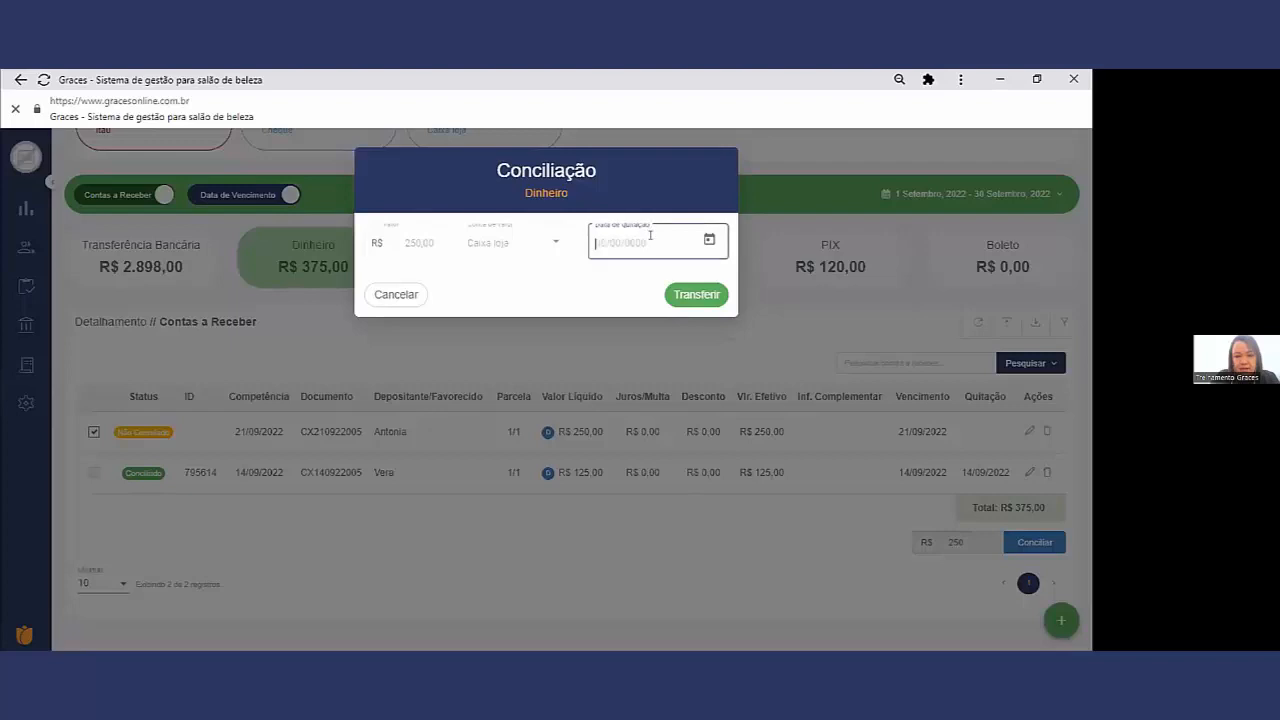
left_click(709, 240)
left_click(544, 426)
left_click(705, 296)
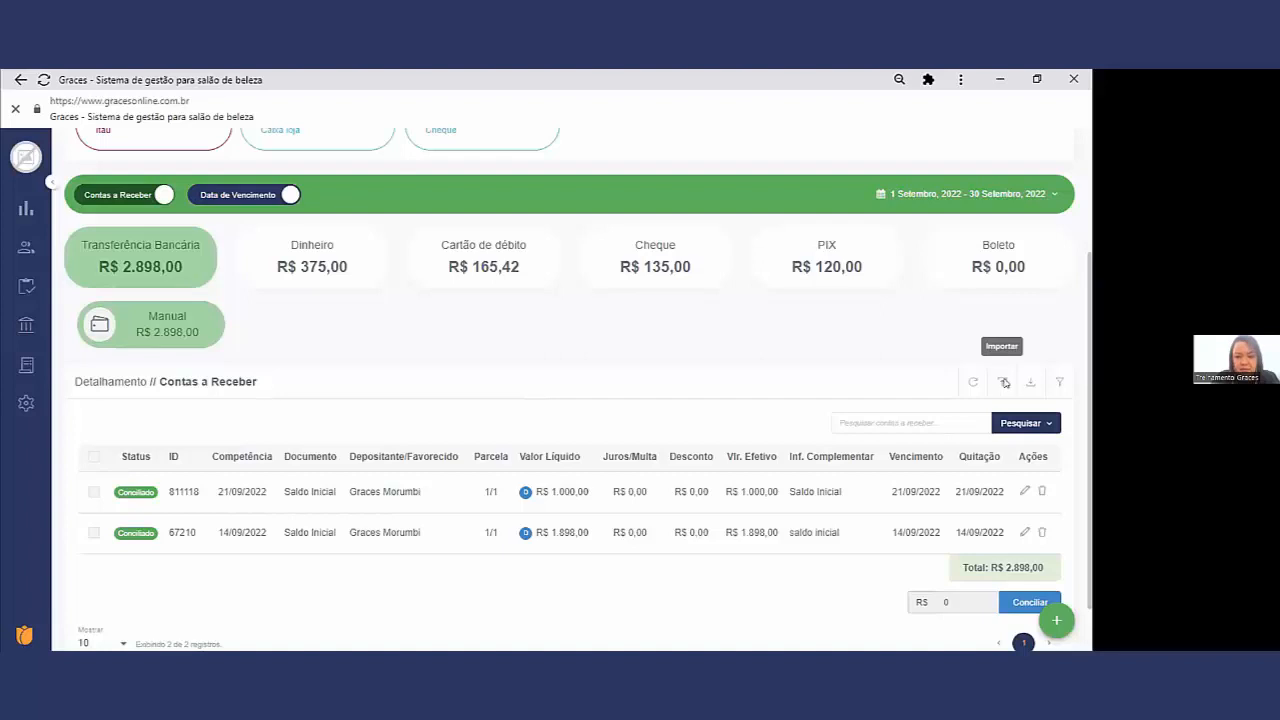
Step: Review the Importação de Movimentações history, and examine the search criteria offered for the Contas a Receber list
left_click(1004, 383)
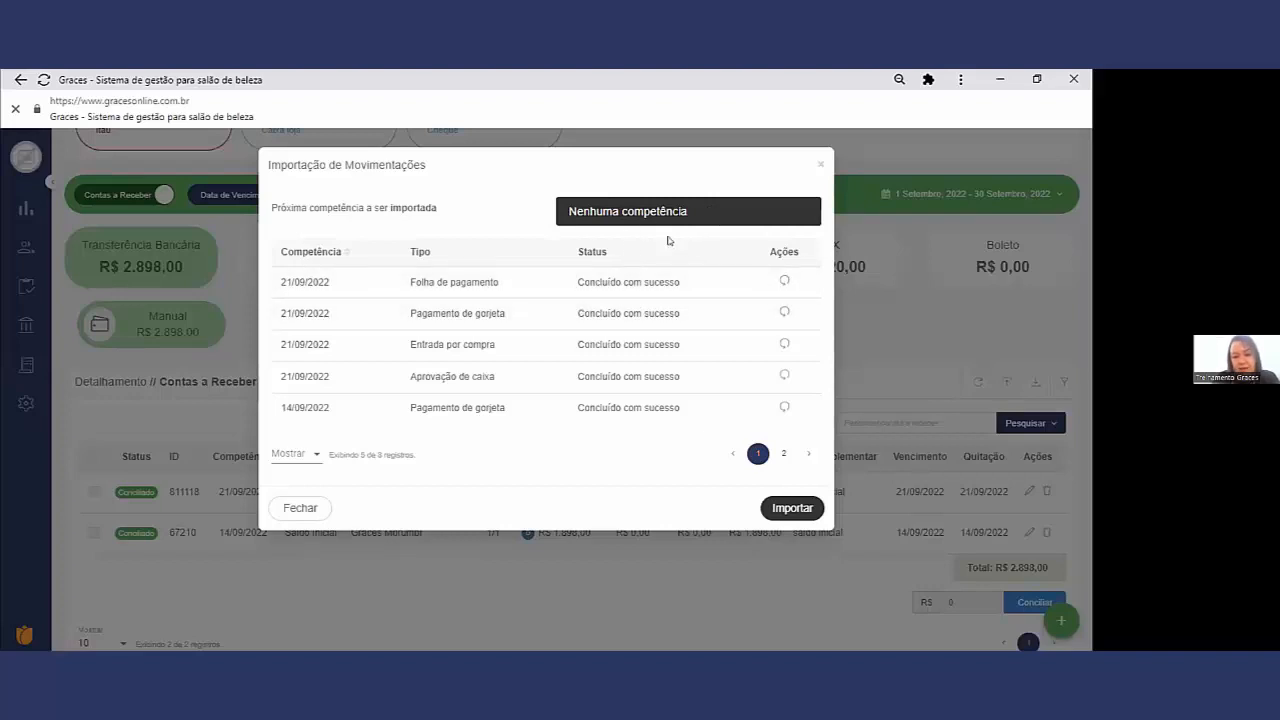
left_click(820, 164)
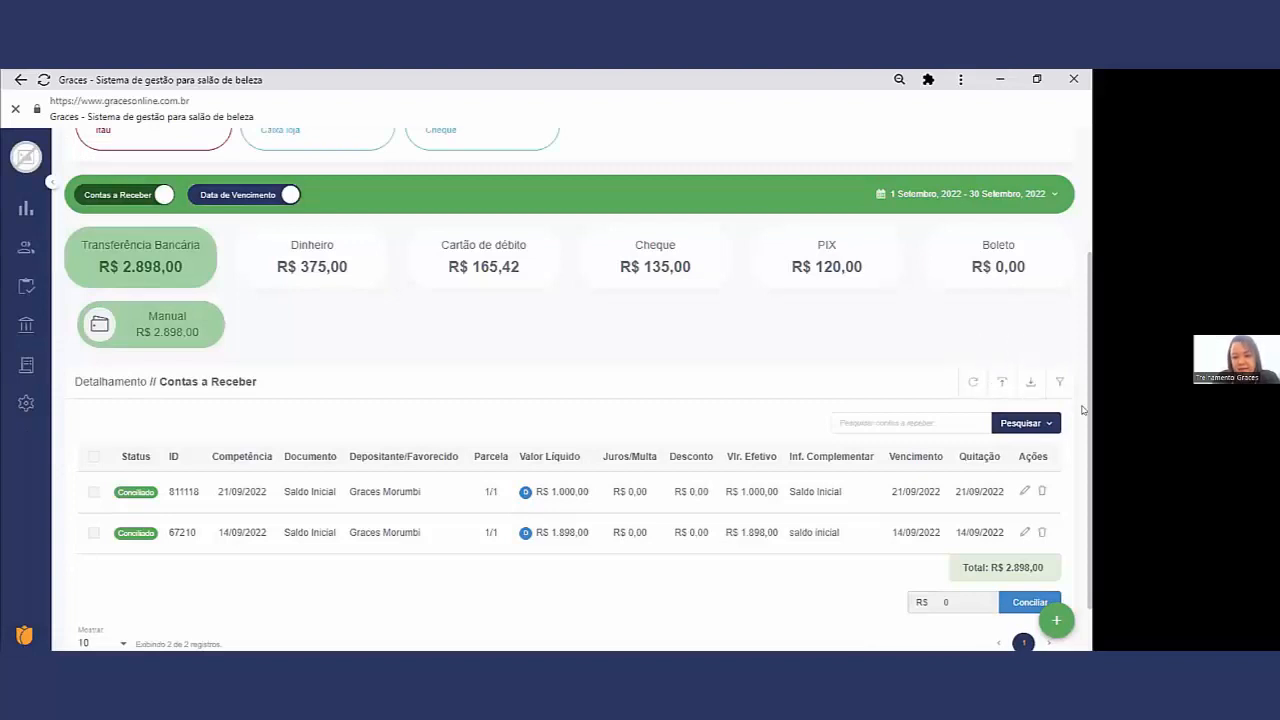
left_click(1060, 384)
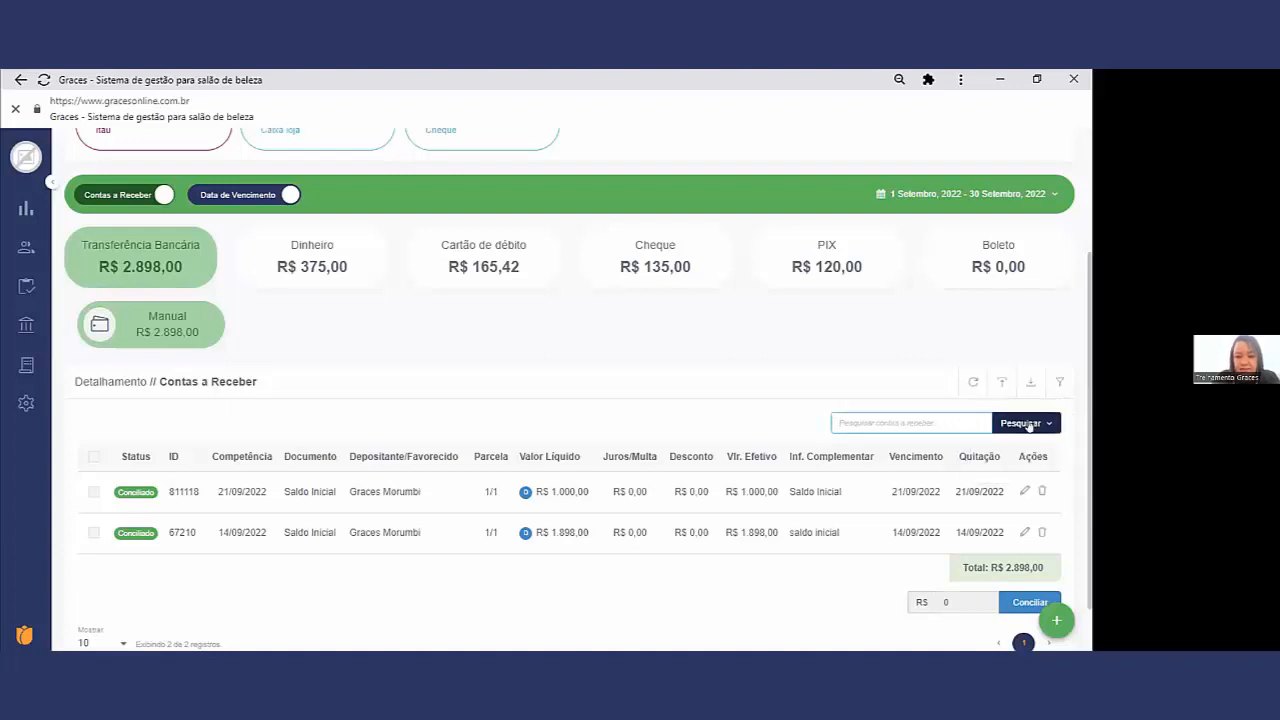
left_click(1028, 424)
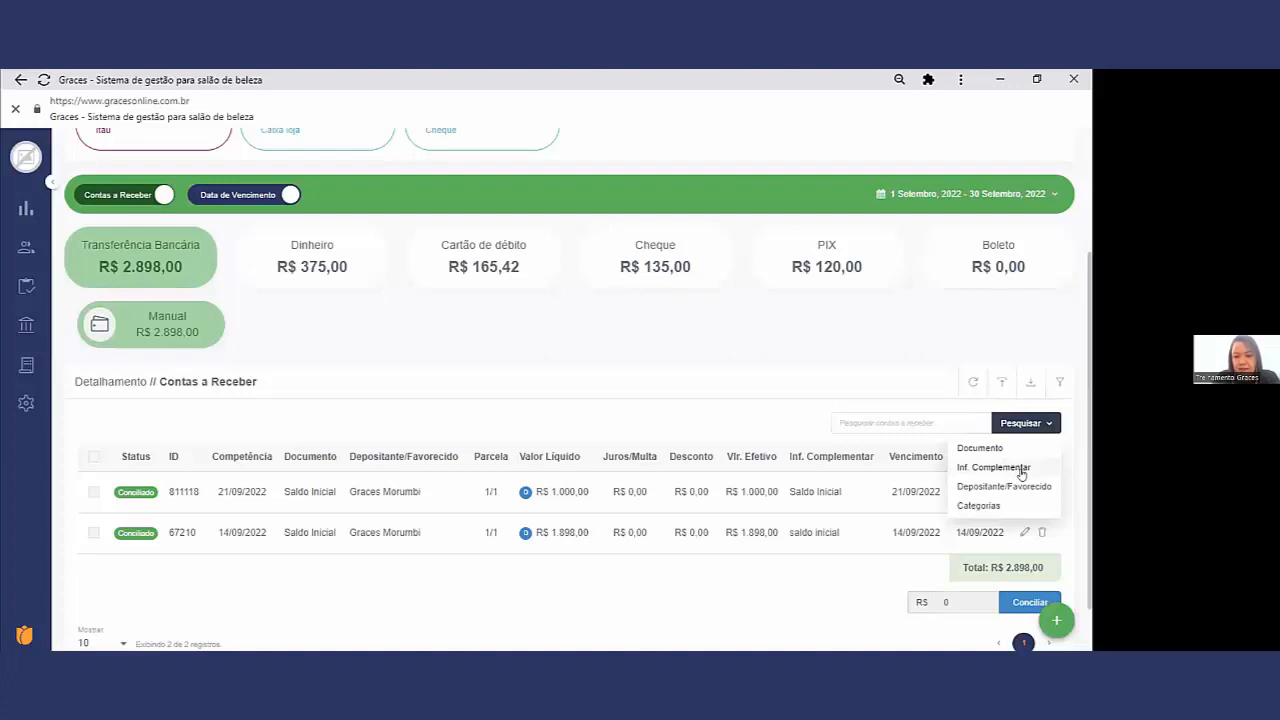
left_click_drag(840, 494, 787, 493)
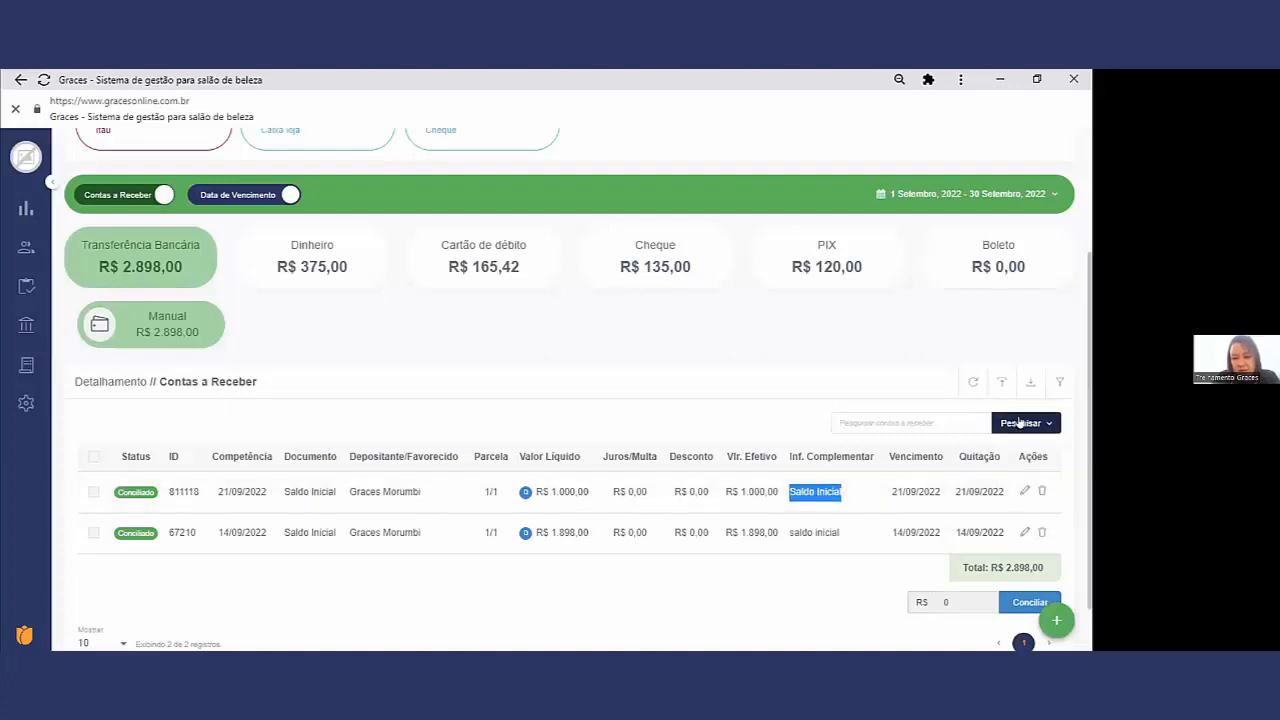
left_click(1016, 424)
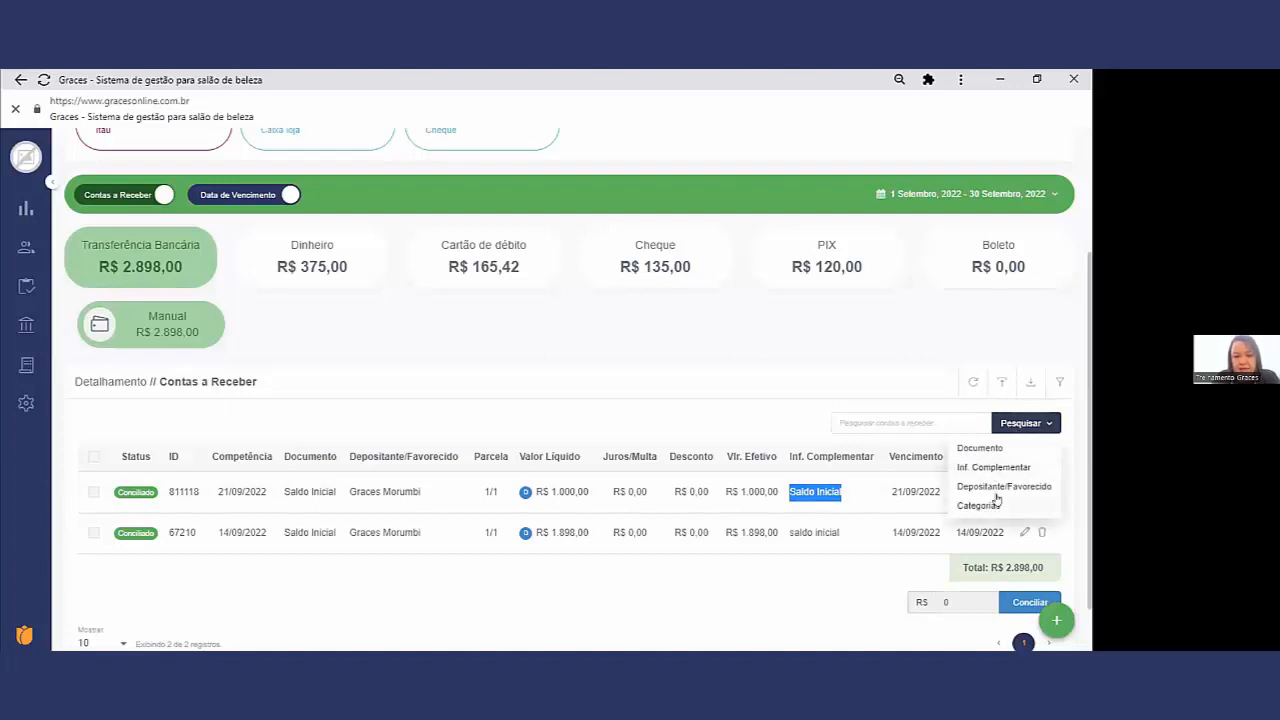
left_click_drag(421, 491, 348, 490)
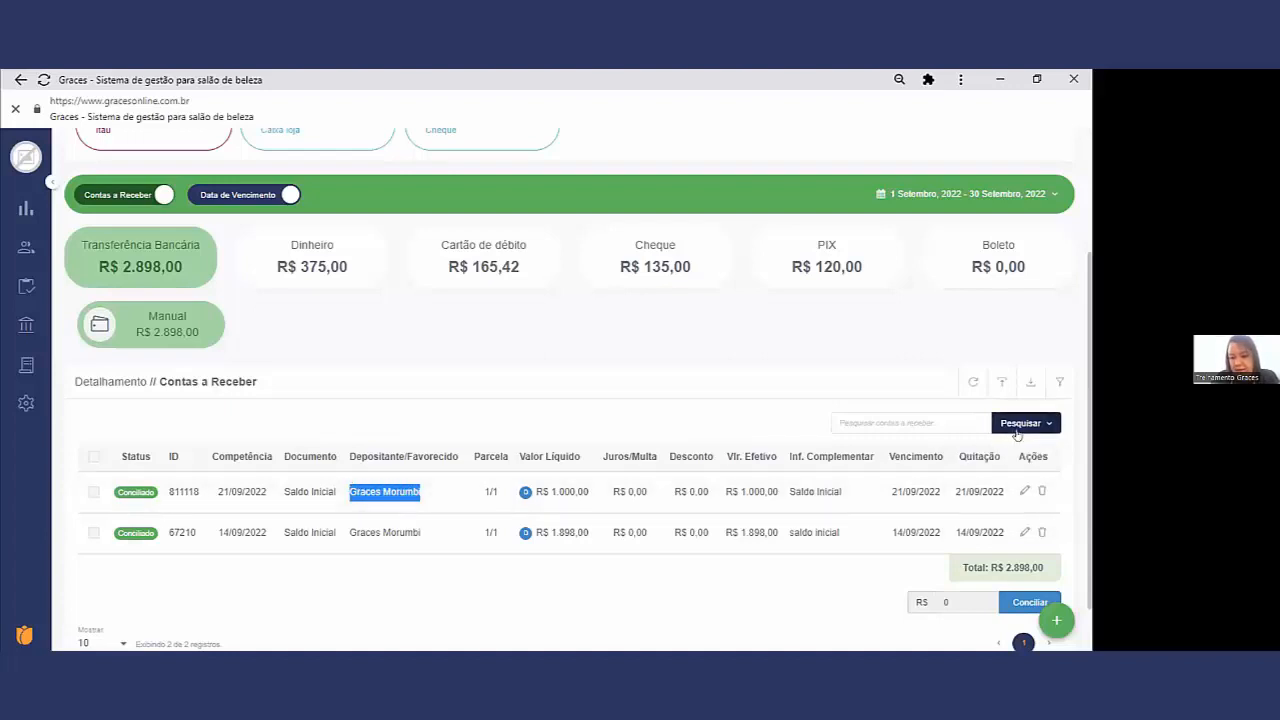
left_click(1017, 432)
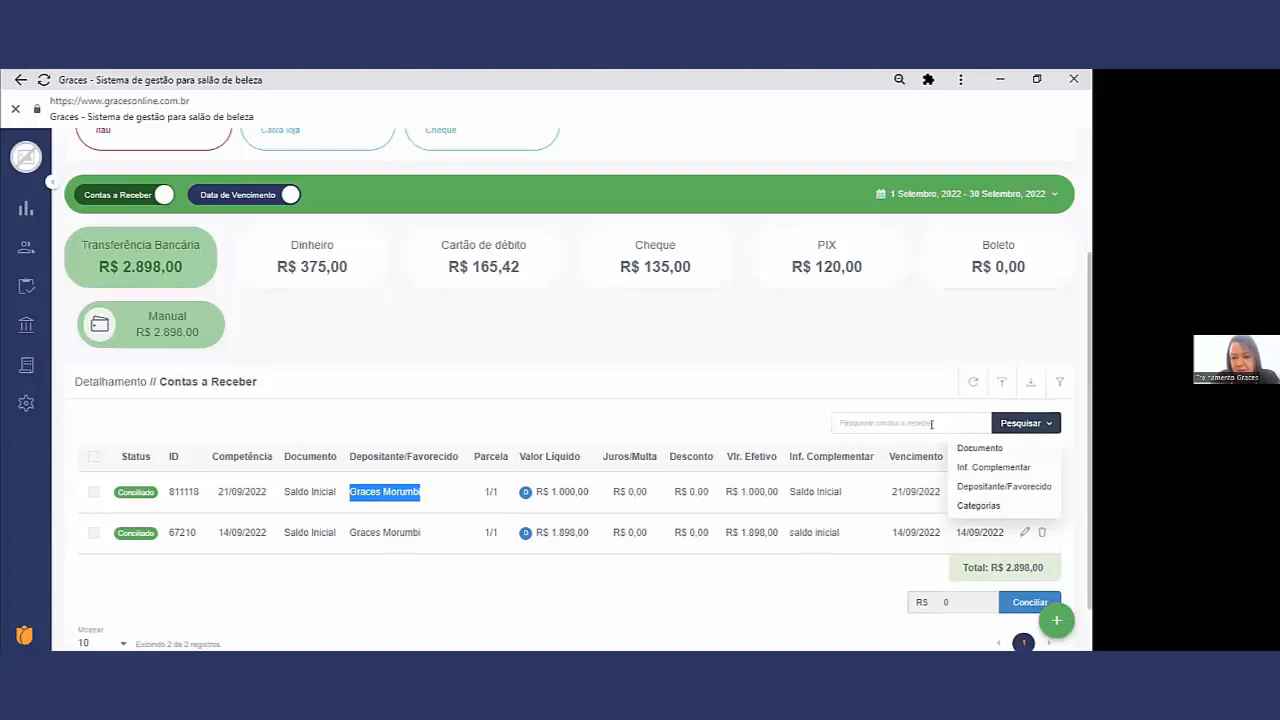
Step: Examine the period options for the receivables and the filter options for Saldo de Contas de Valor
scroll(1018, 364, "up", 1)
scroll(1018, 364, "up", 2)
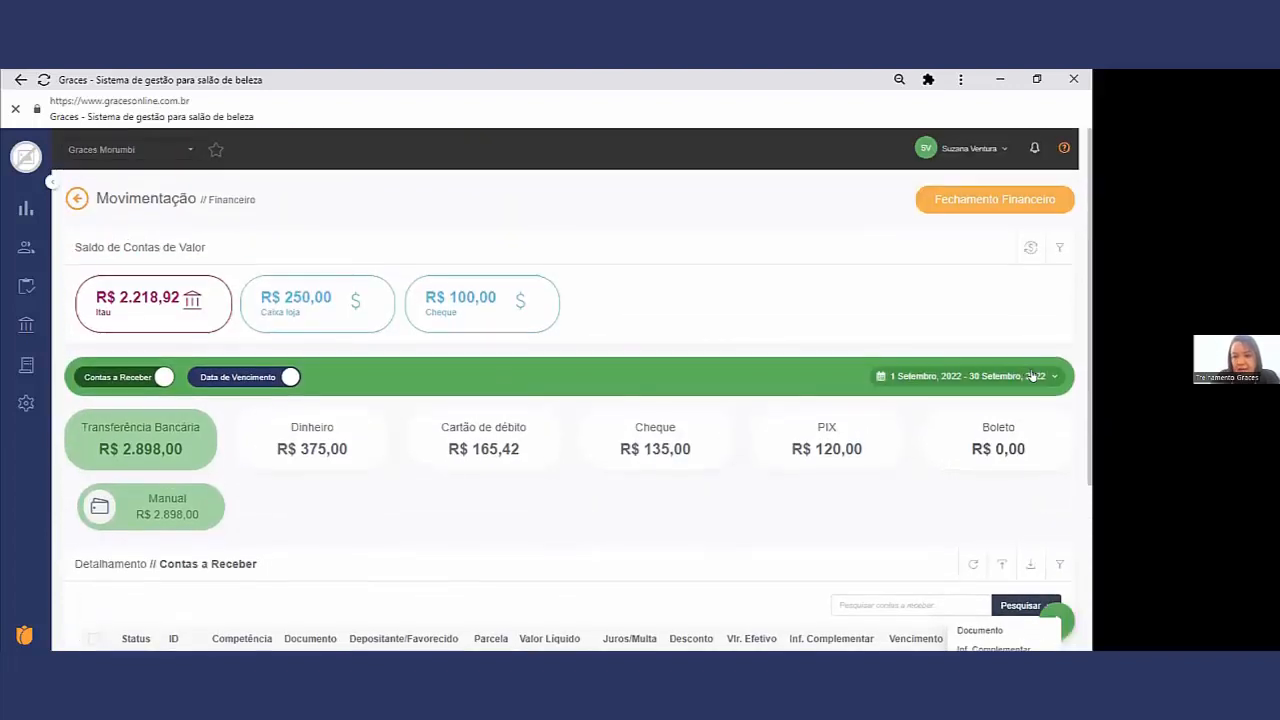
left_click(1032, 376)
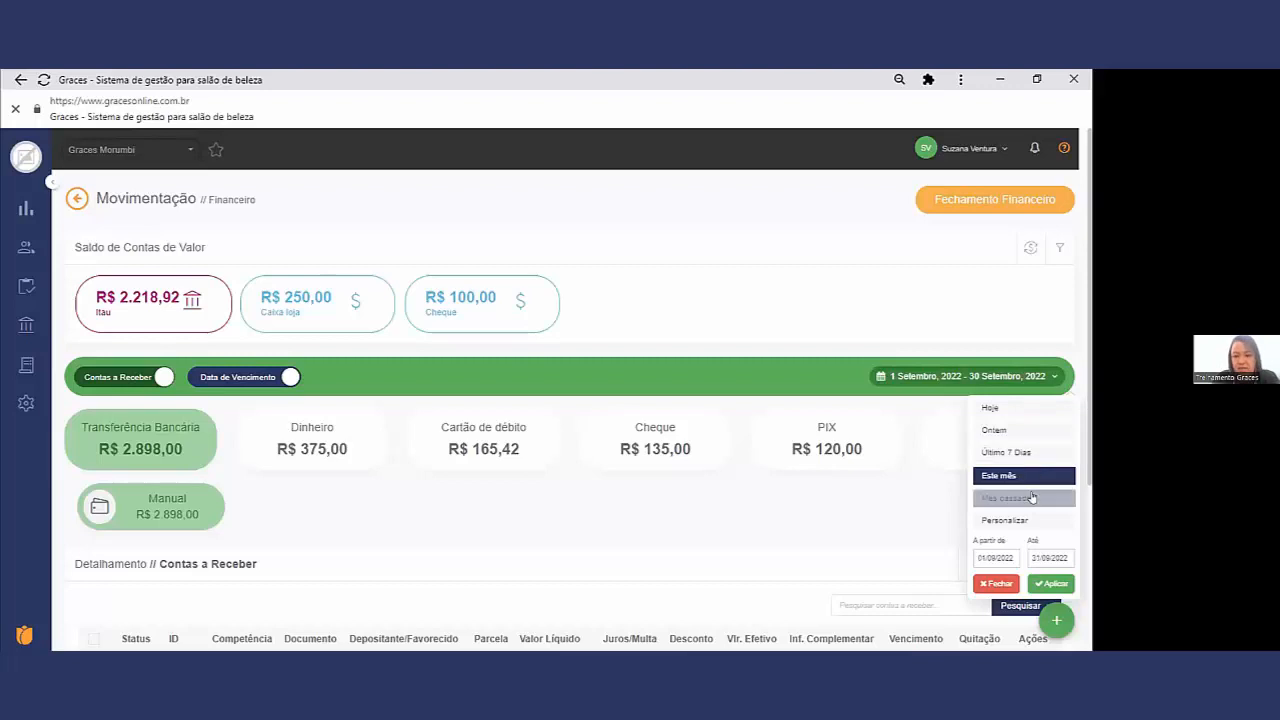
left_click(1059, 250)
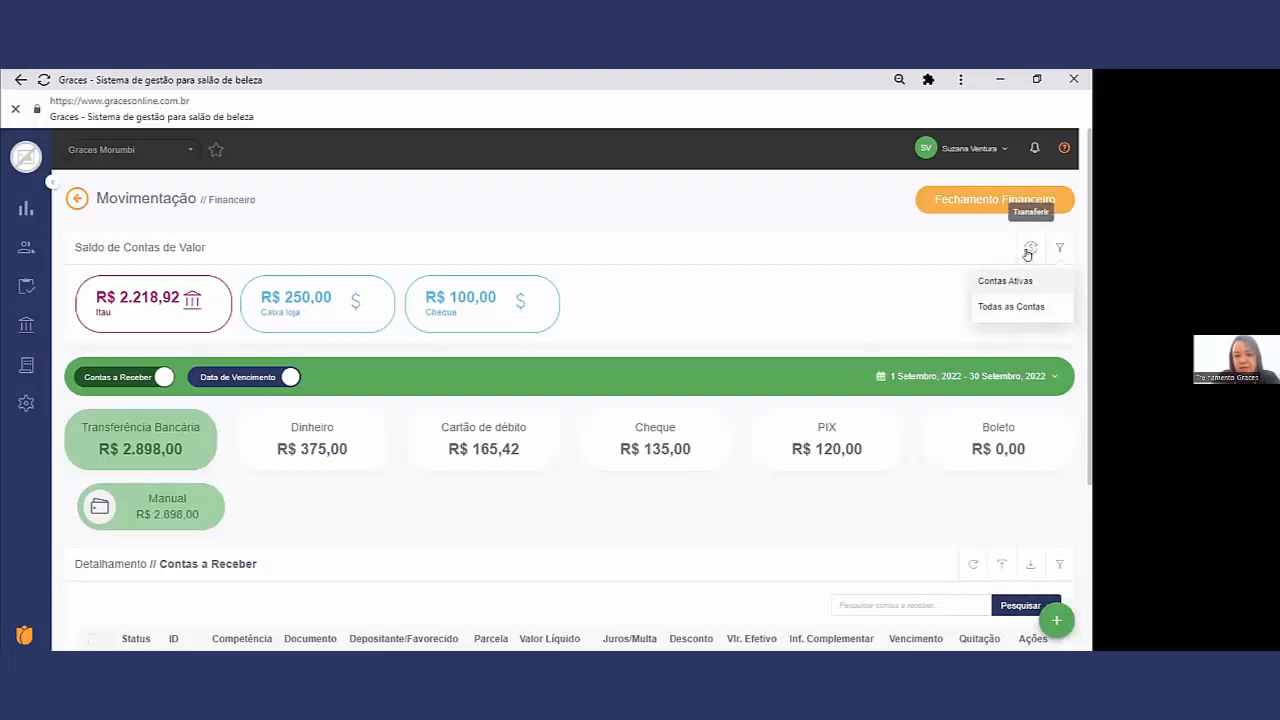
left_click(1029, 249)
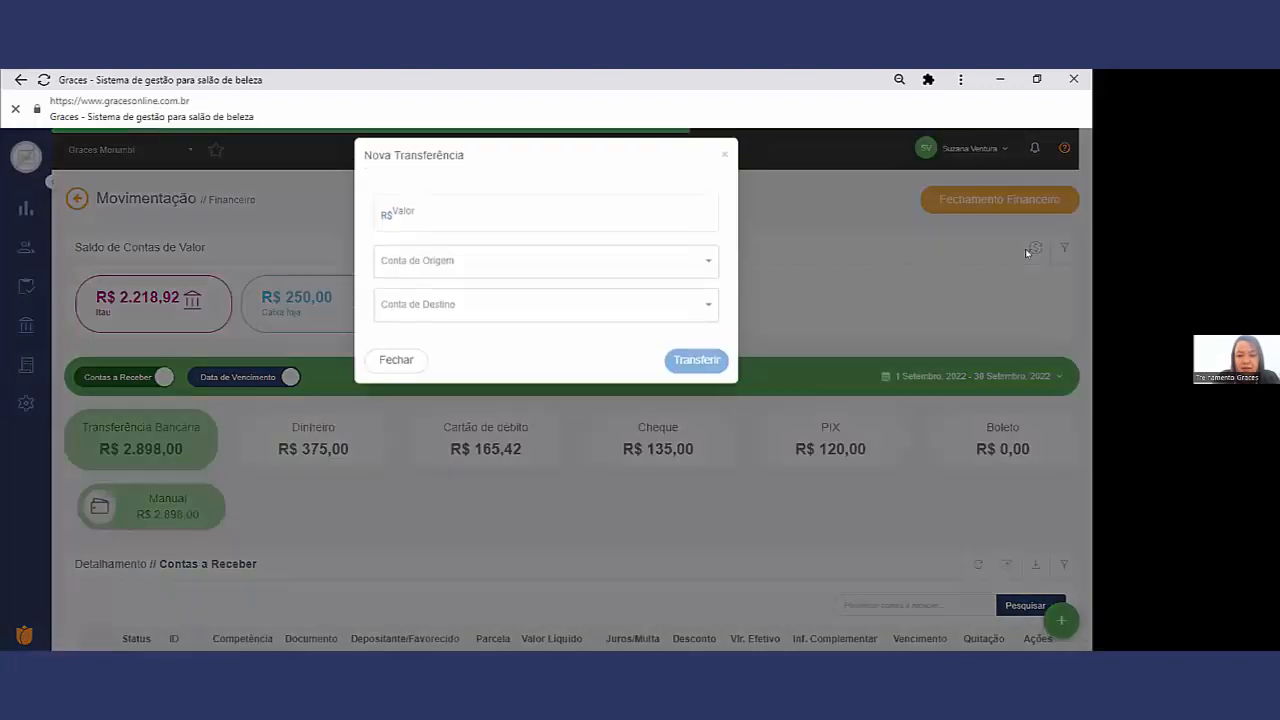
left_click(668, 270)
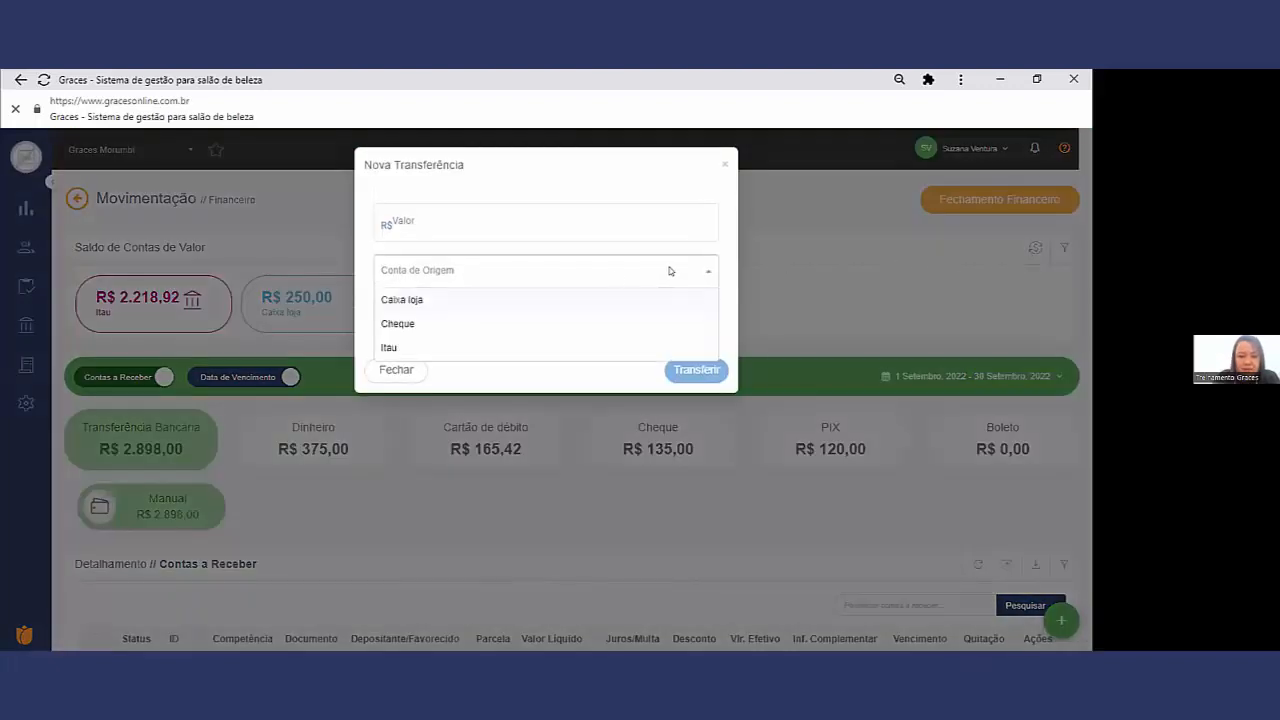
left_click(396, 370)
Step: Transfer R$ 250,00 from the Caixa loja account to the Itau account
left_click(1031, 248)
left_click(410, 280)
left_click(415, 298)
left_click(517, 323)
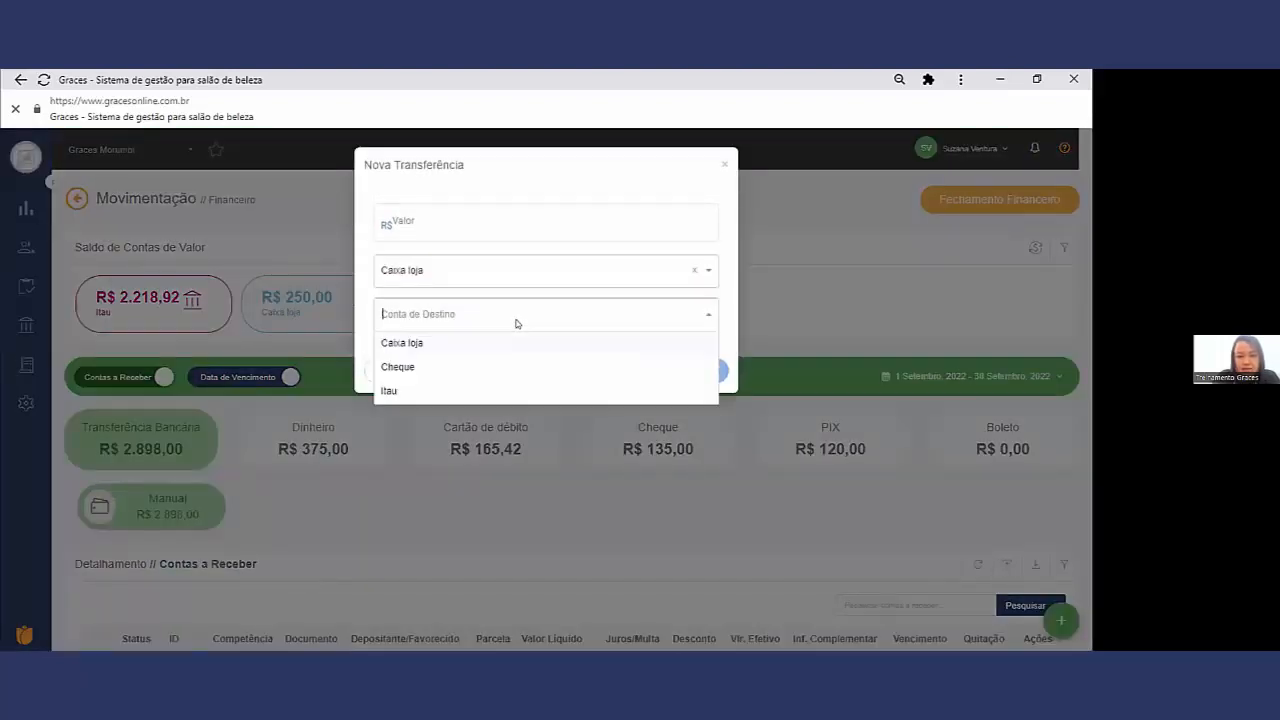
left_click(452, 389)
left_click(700, 376)
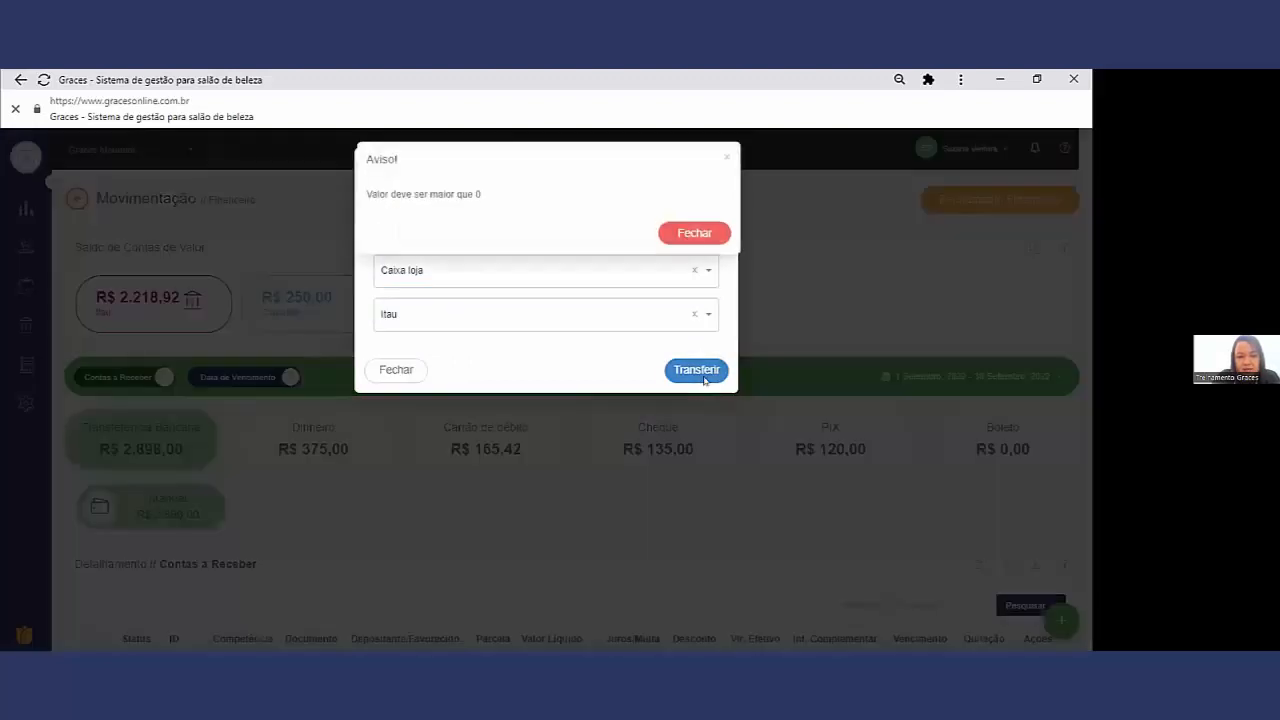
left_click(694, 232)
left_click(504, 220)
type("250,00")
left_click(697, 372)
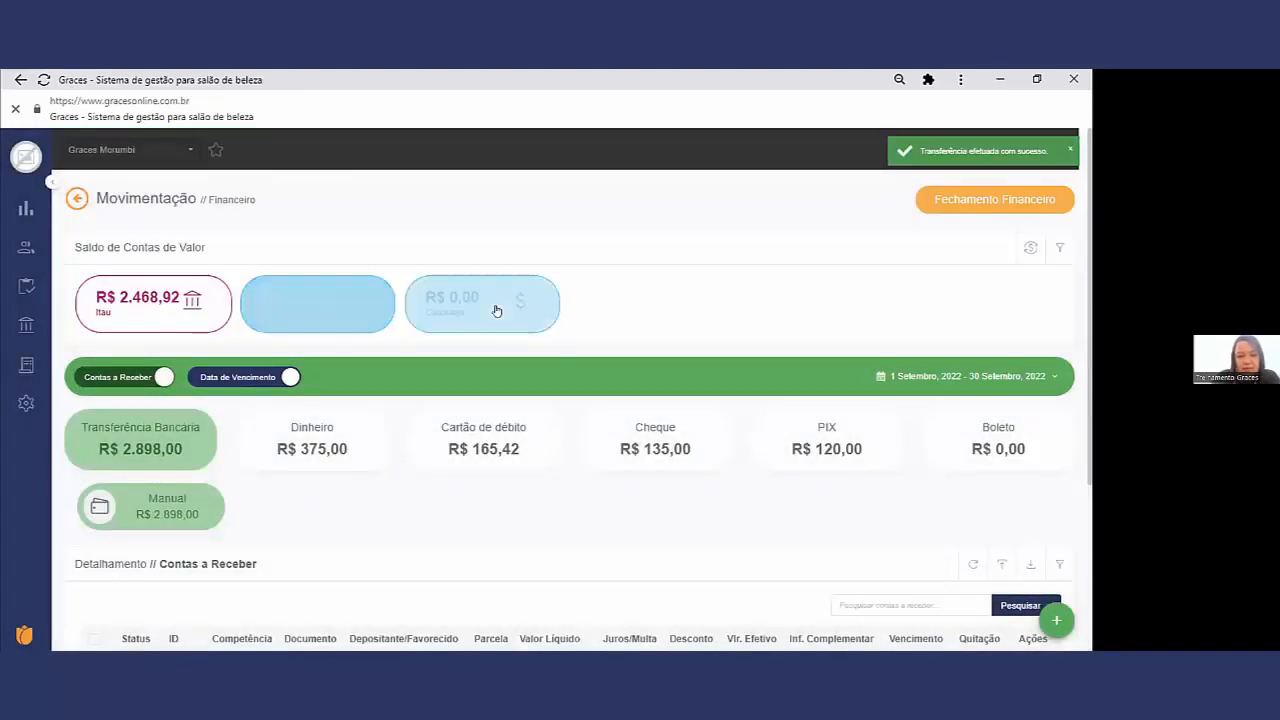
Step: View the Caixa loja account statement to check its transfers and reconciliations, and close it
left_click(482, 304)
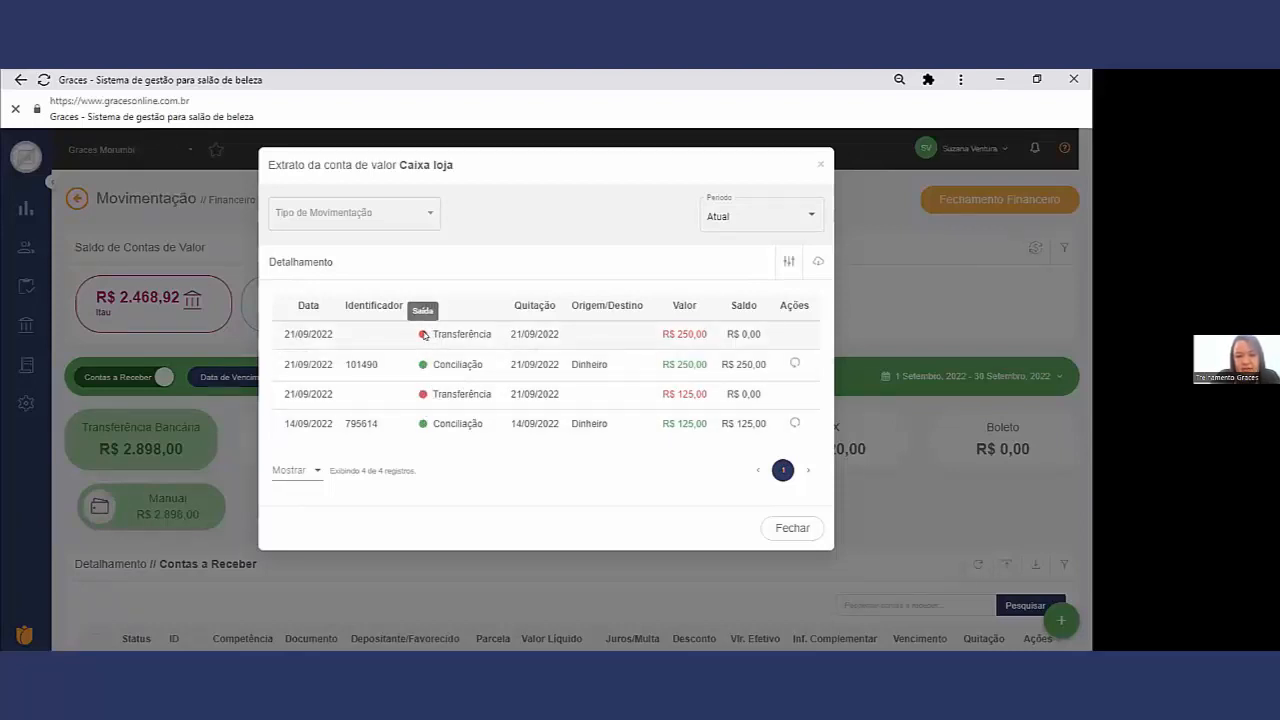
left_click(820, 163)
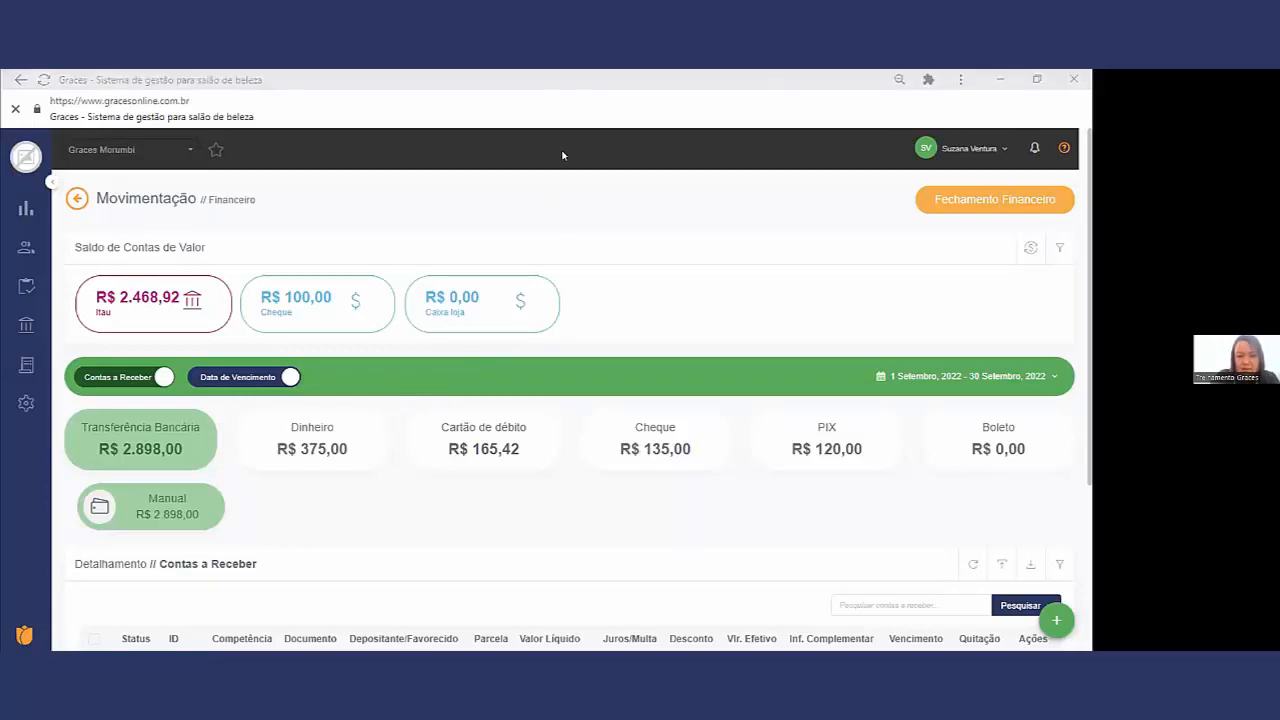
Step: Display the Cartão de débito receipts and check their reconciliation status and Quitação dates
scroll(698, 245, "down", 3)
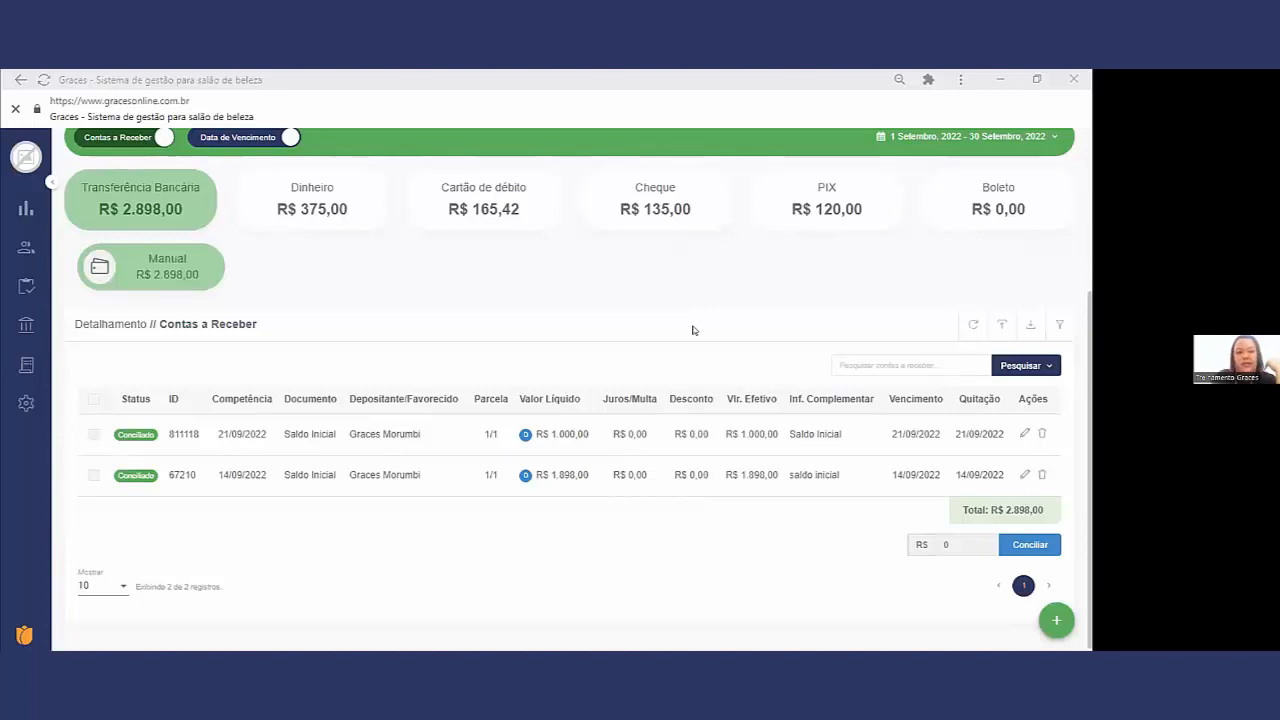
scroll(594, 292, "up", 1)
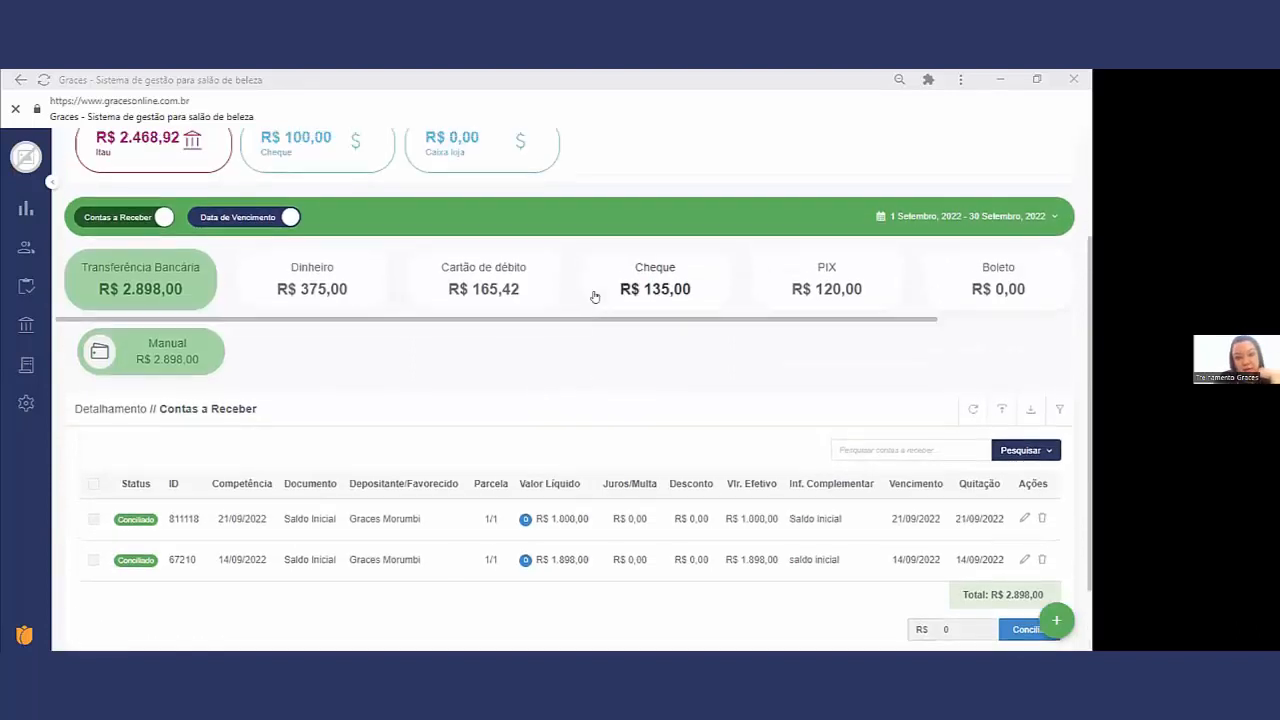
scroll(591, 374, "up", 2)
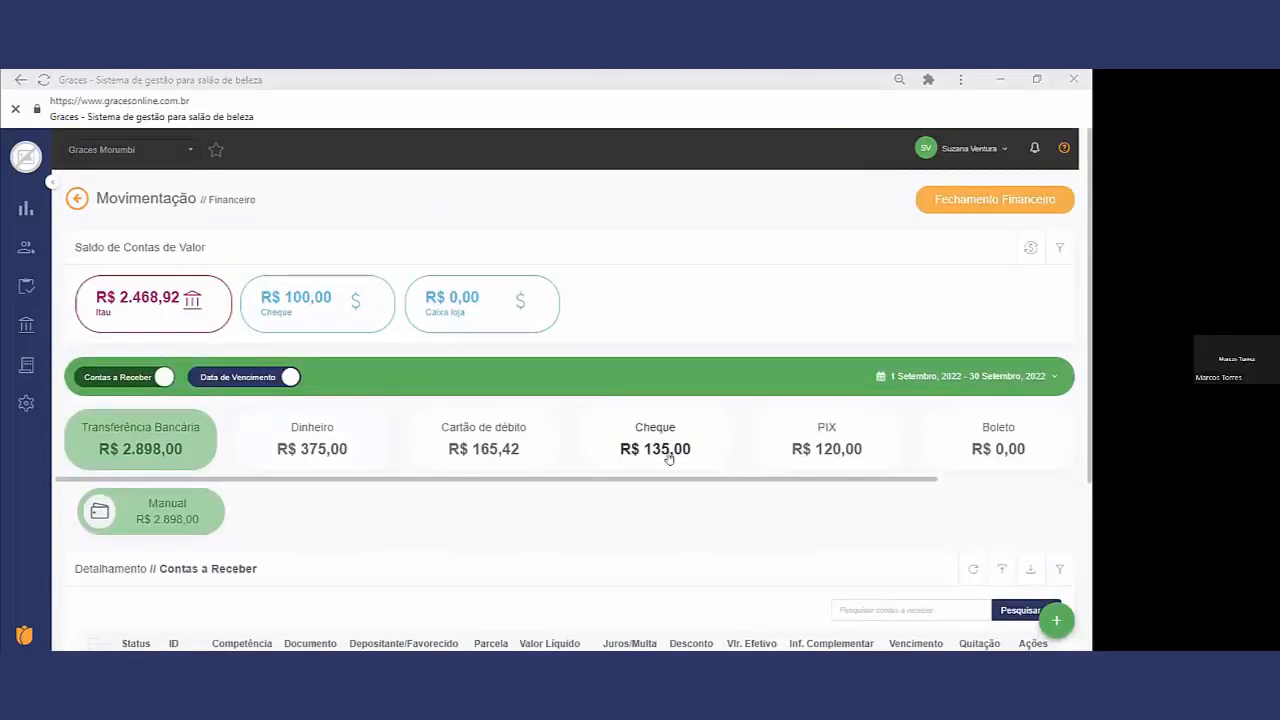
scroll(670, 455, "down", 1)
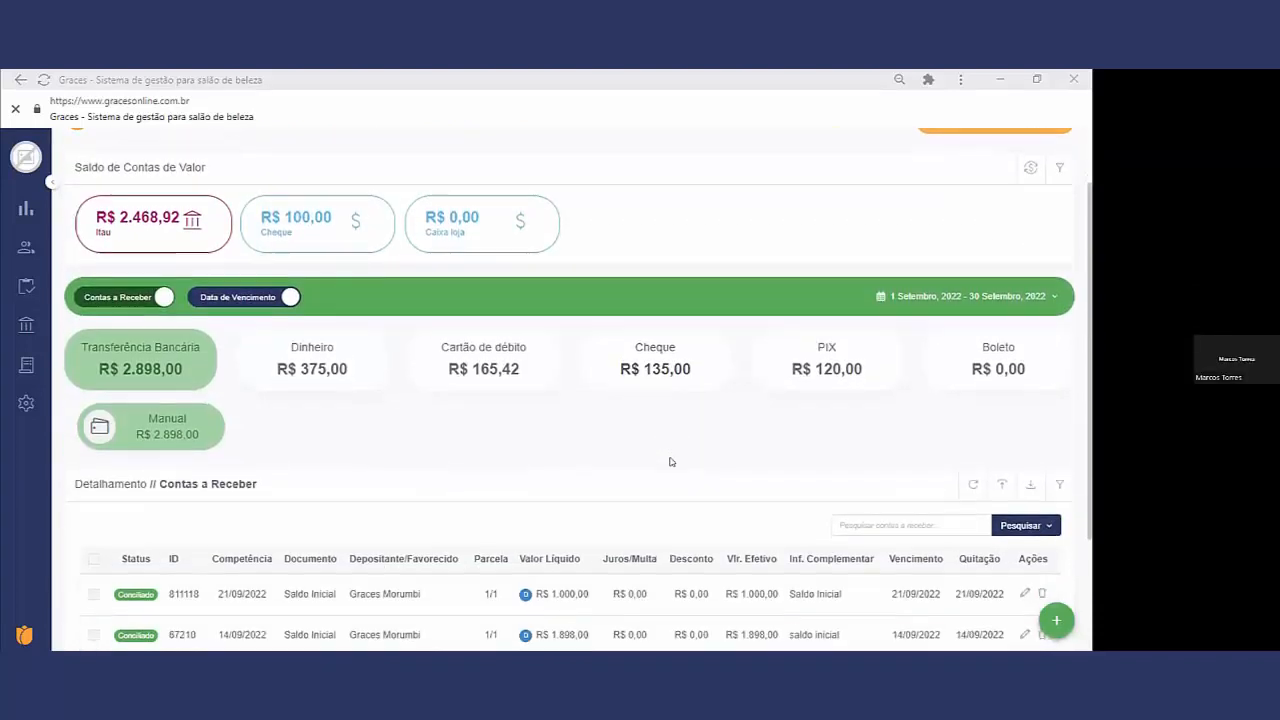
left_click(503, 373)
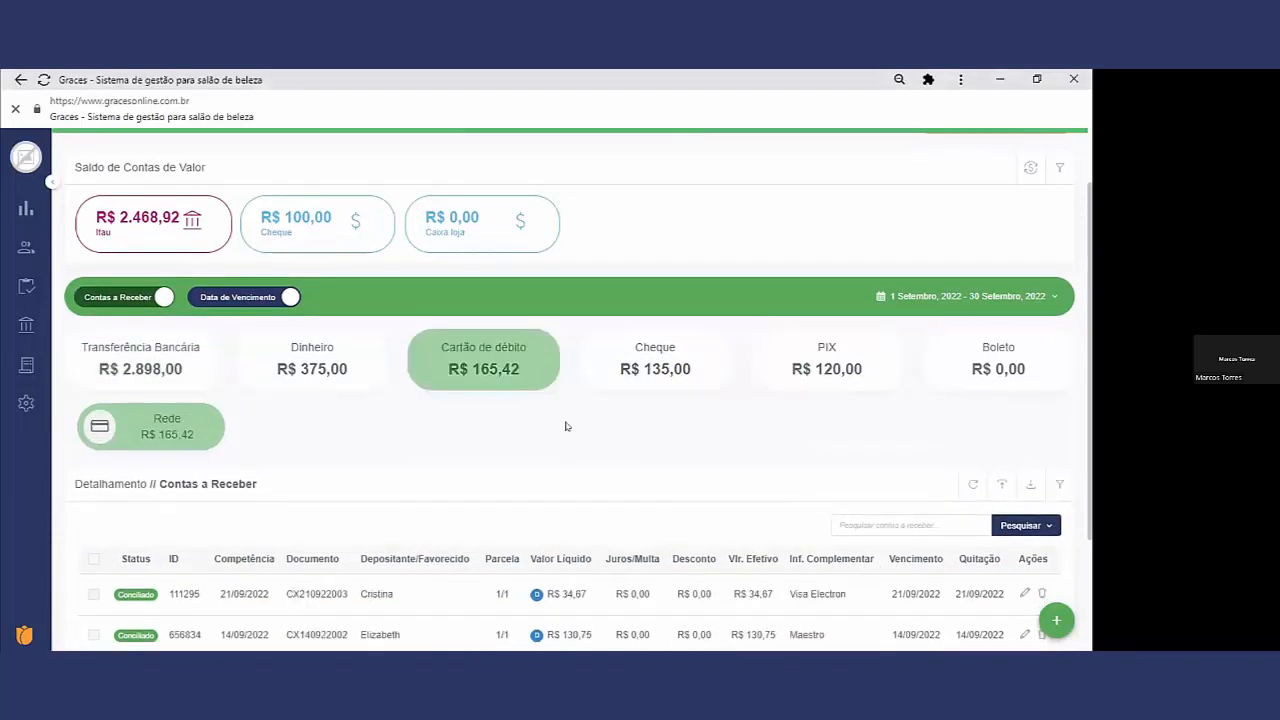
scroll(566, 427, "down", 2)
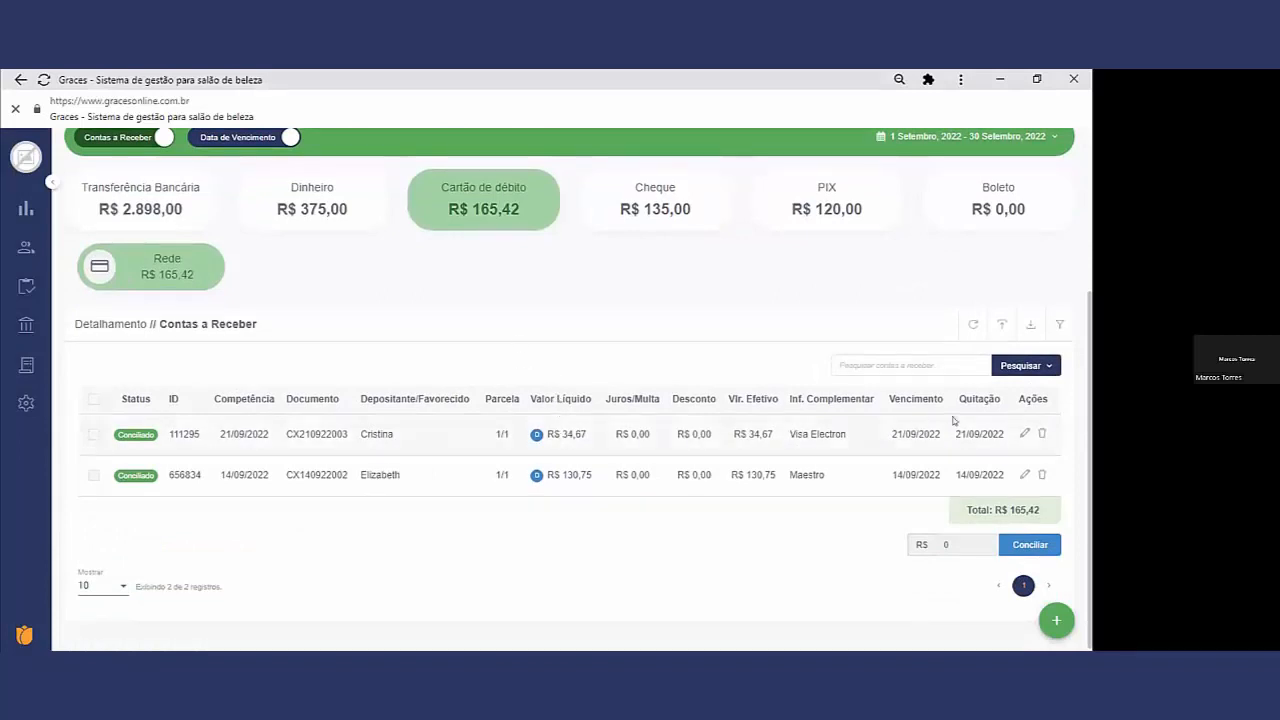
Step: View the Itau account statement, close it, and review the Cartão de débito receipts listed under Contas a Receber
scroll(961, 336, "up", 3)
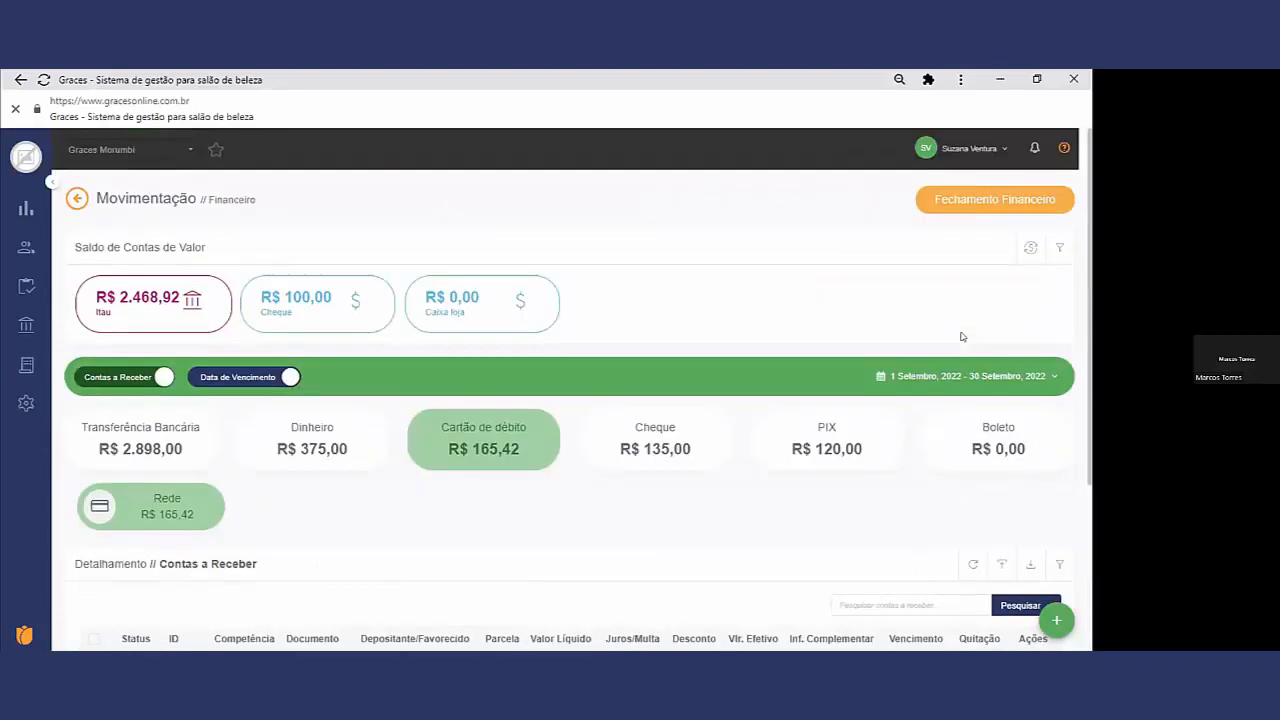
left_click(173, 304)
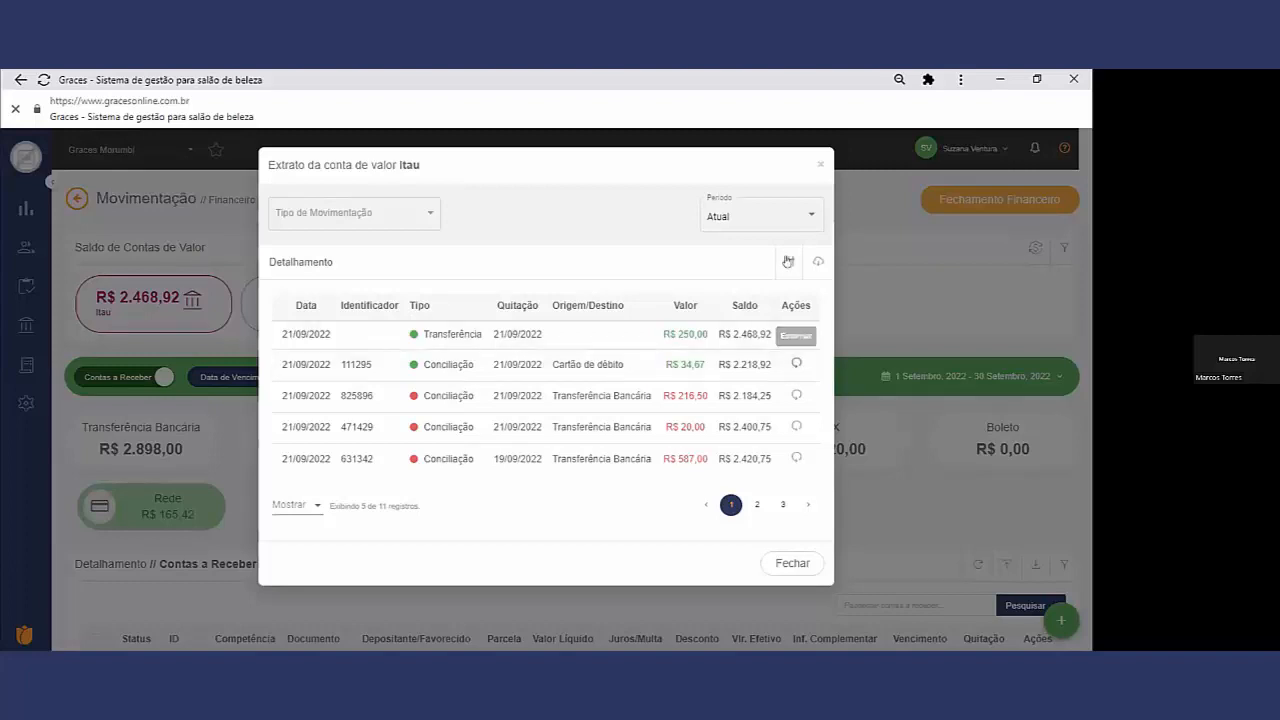
left_click(817, 166)
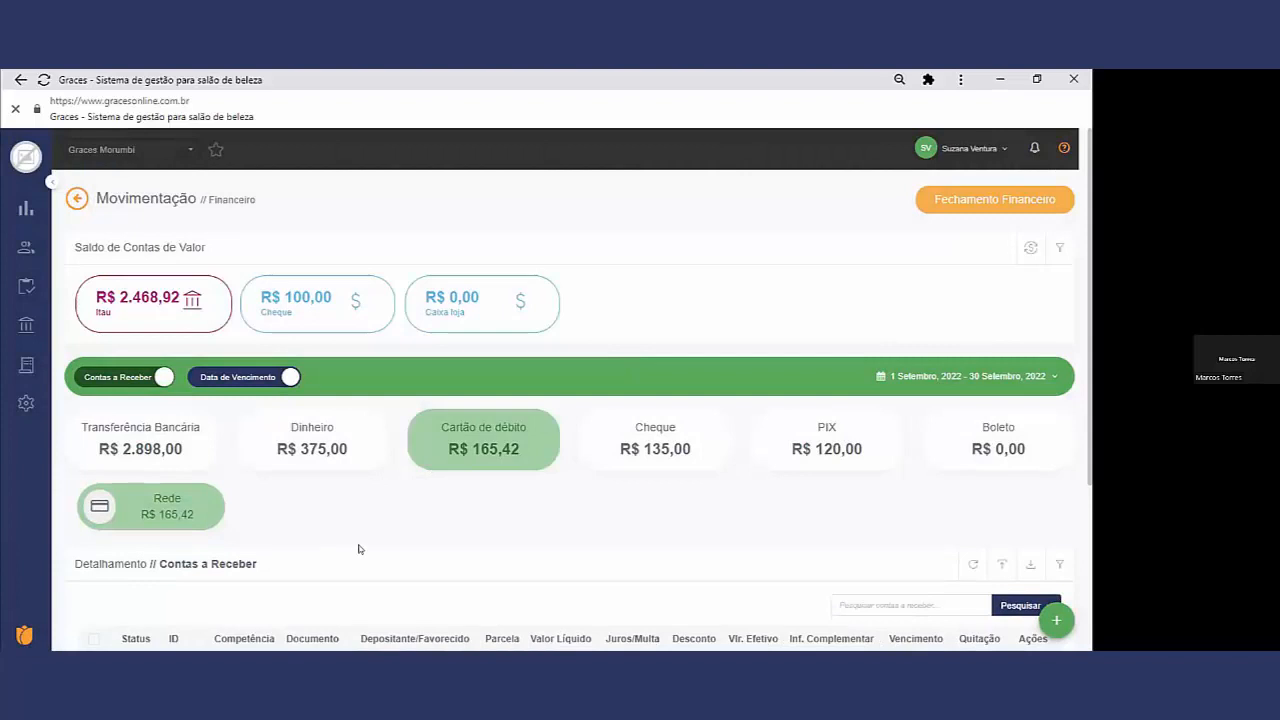
scroll(337, 551, "down", 3)
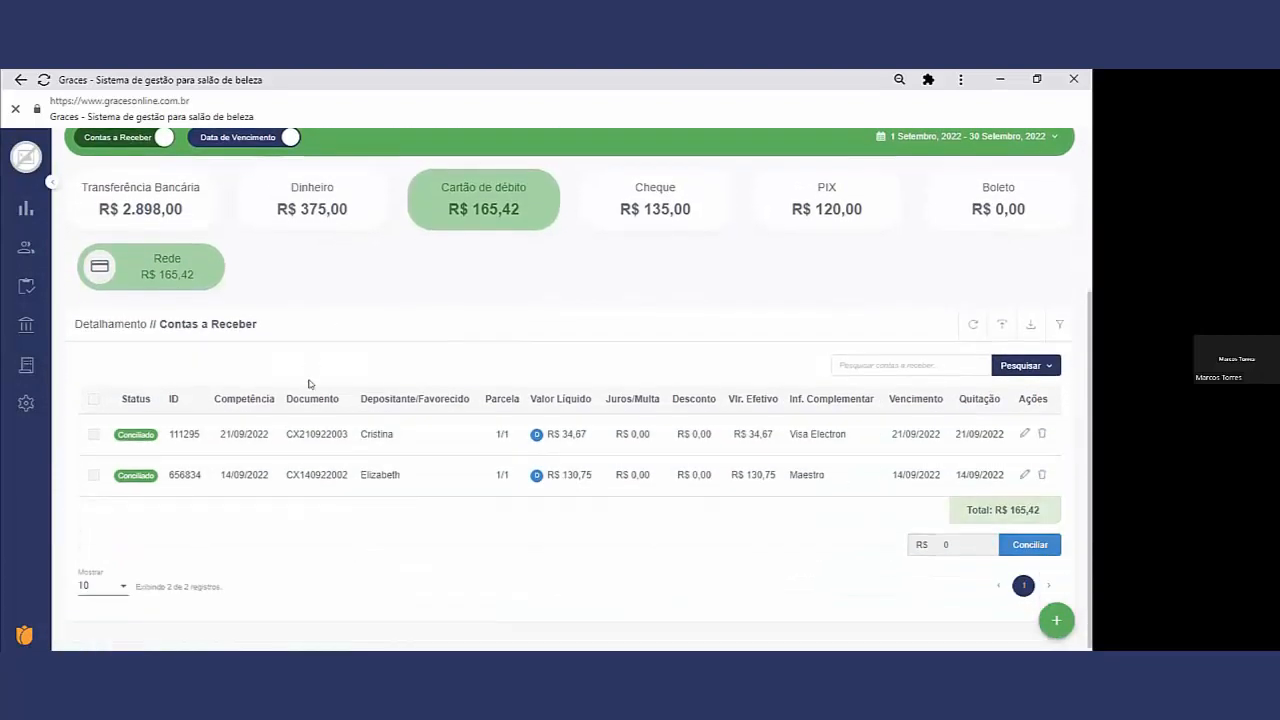
scroll(310, 386, "up", 1)
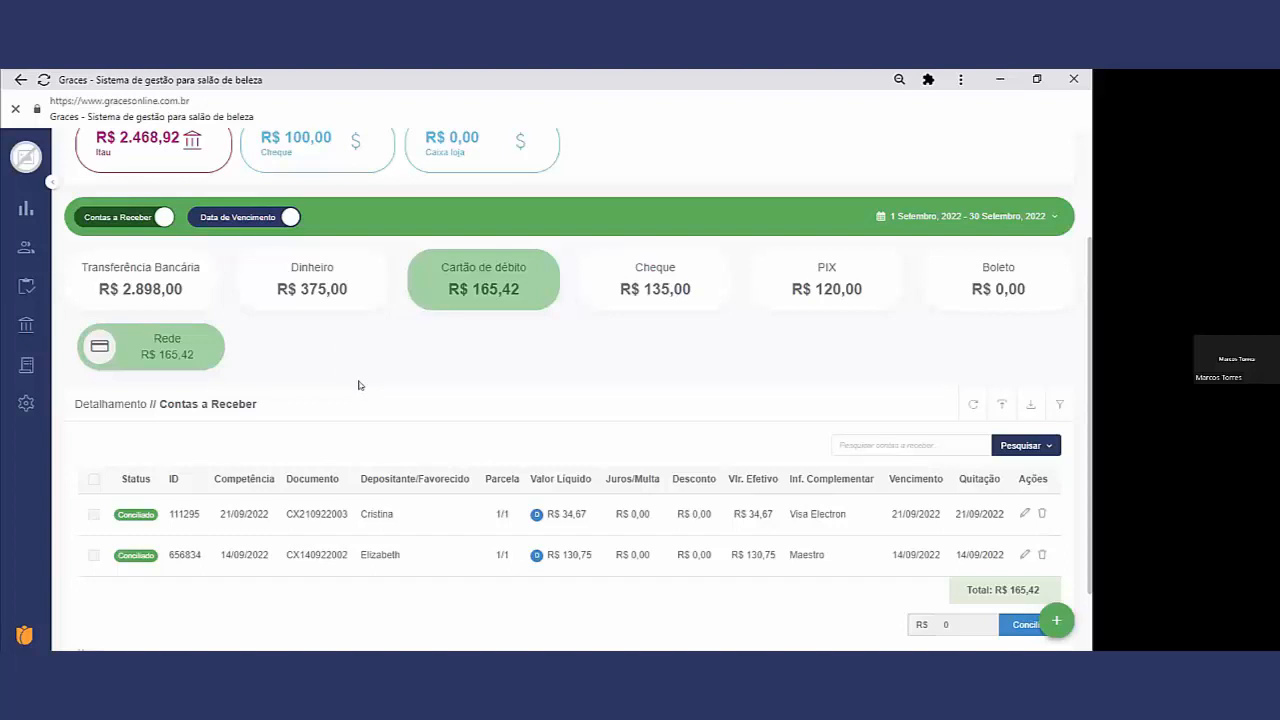
scroll(353, 386, "up", 2)
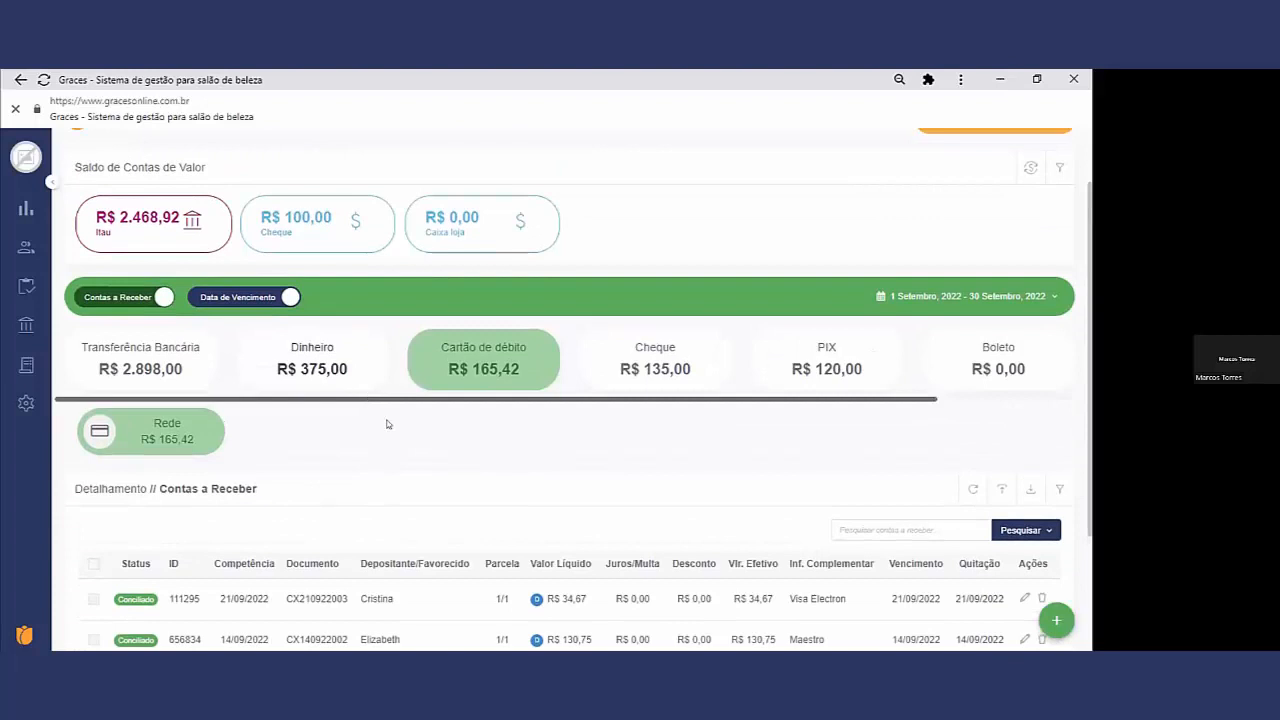
scroll(463, 410, "up", 2)
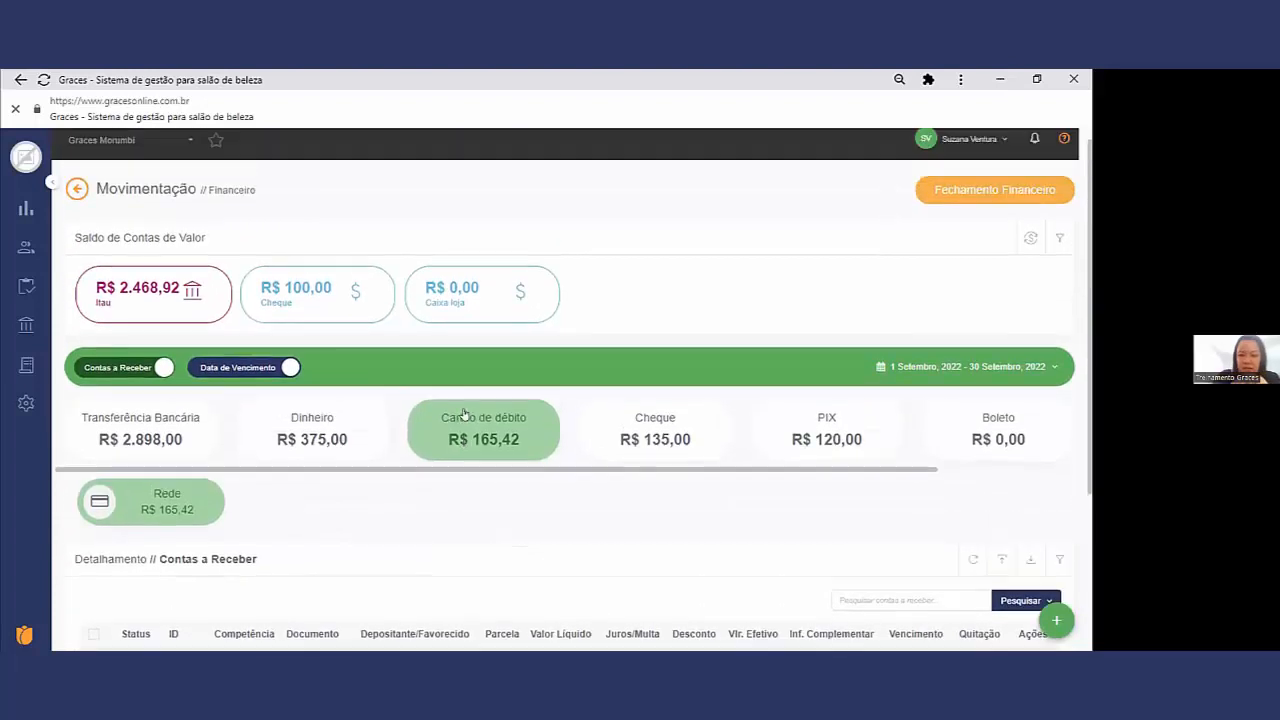
Step: Open the financial Dashboard and look over its account balances, Fluxo de Caixa chart, Ativo and Passivo blocks and period filter
mouse_move(45, 338)
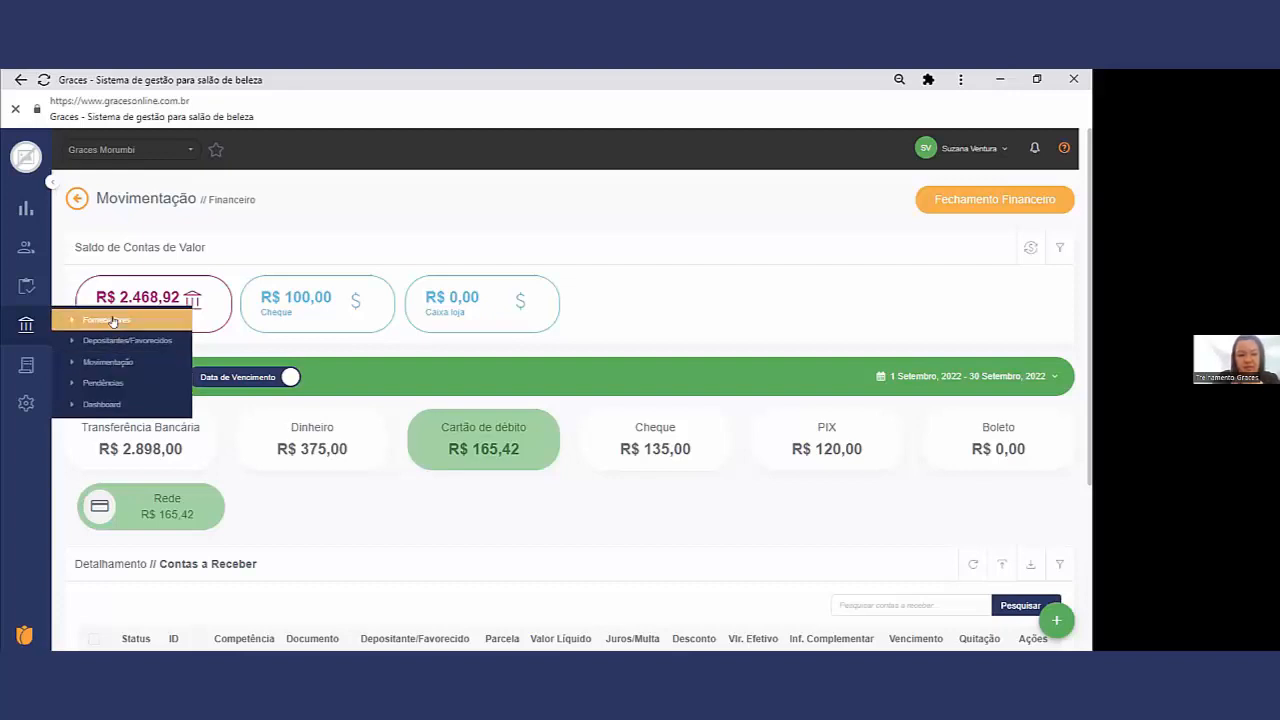
left_click(120, 405)
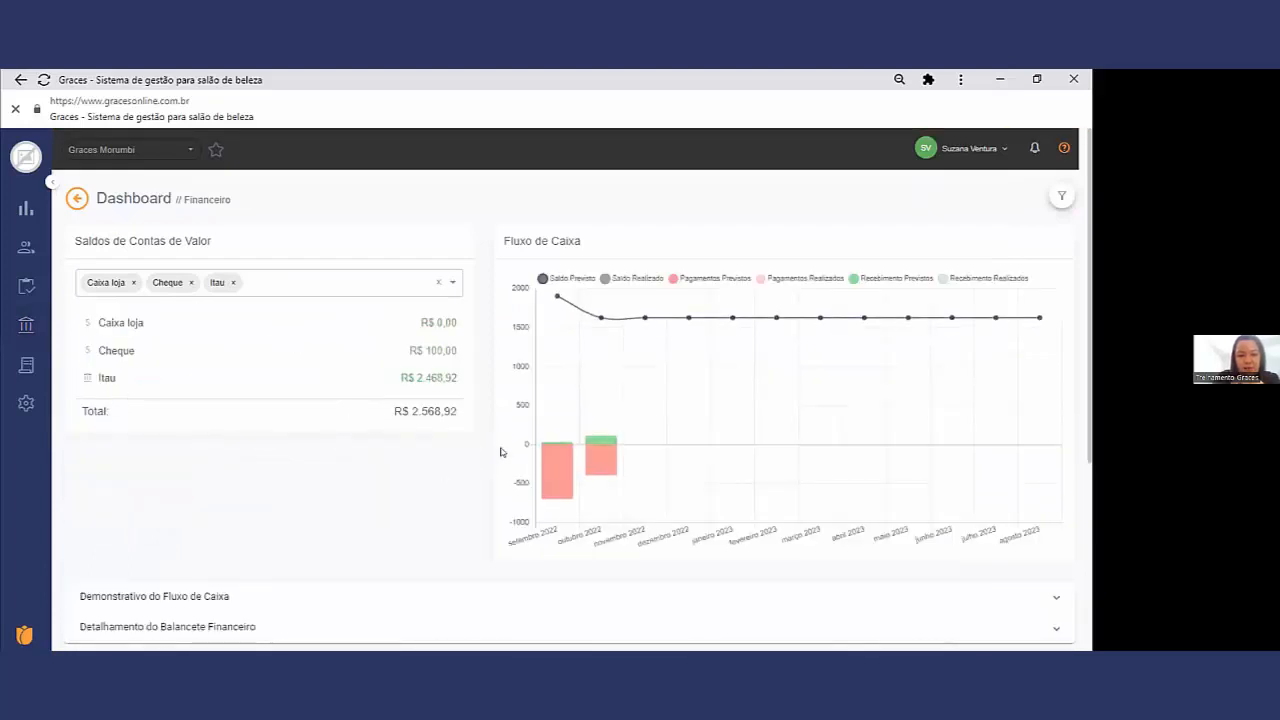
scroll(686, 452, "down", 1)
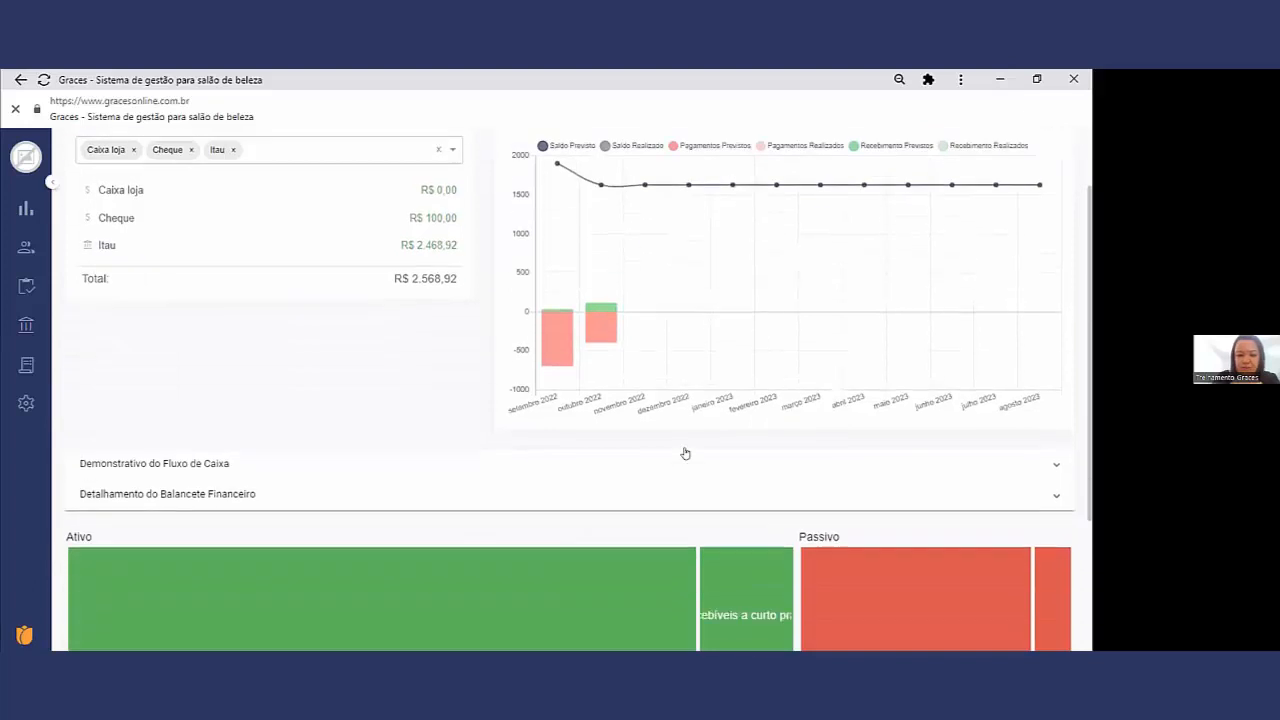
scroll(683, 452, "up", 1)
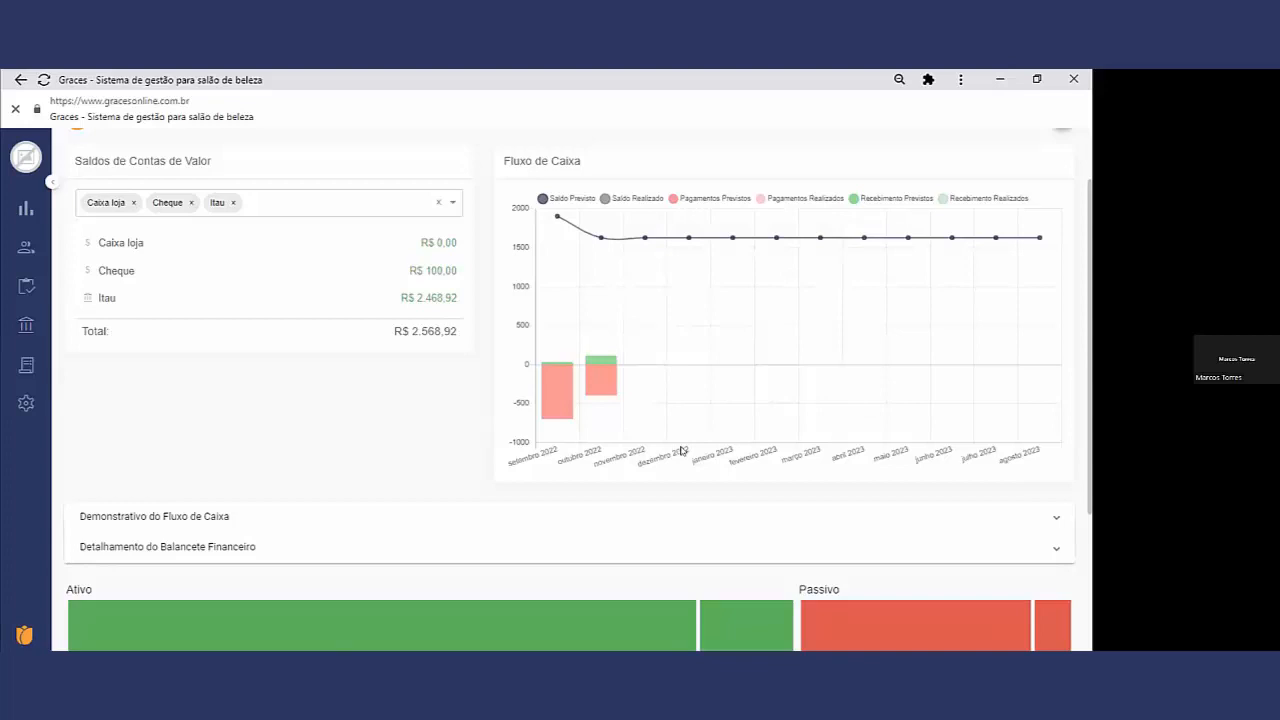
scroll(680, 451, "up", 1)
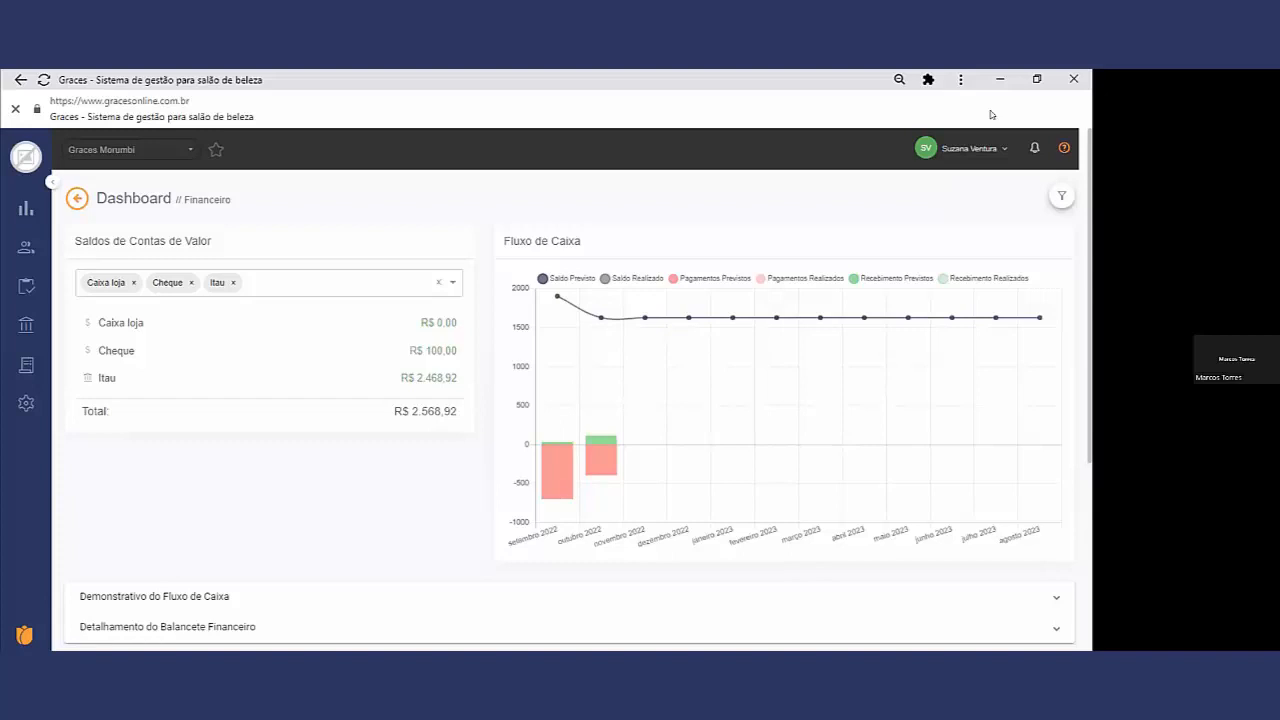
left_click(1060, 195)
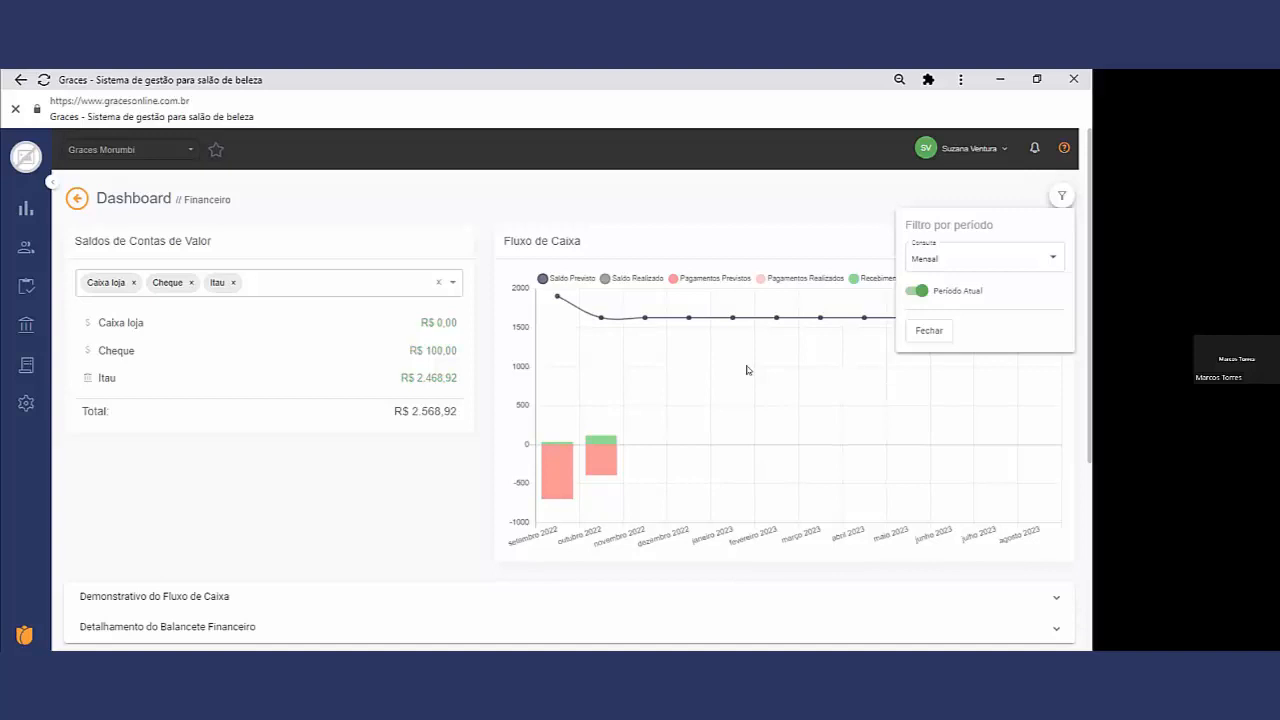
left_click(1061, 195)
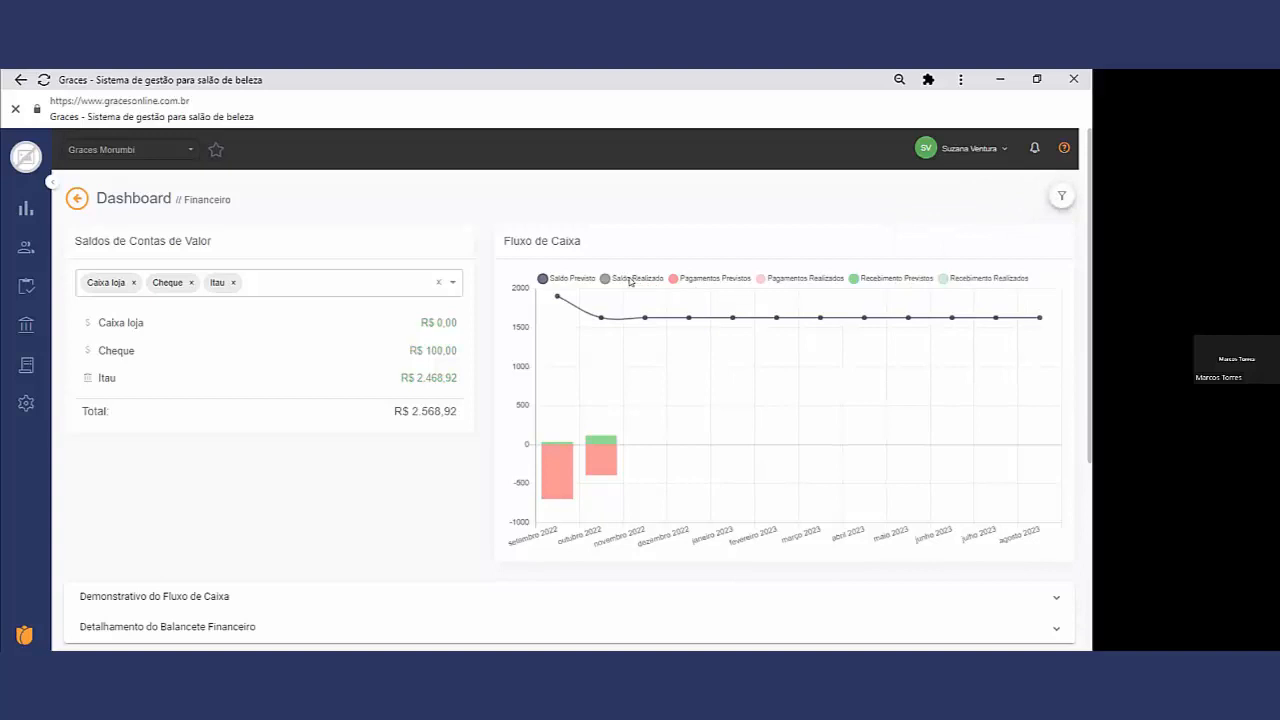
Step: Hide and redisplay the Saldo Previsto and Saldo Realizado series in the Fluxo de Caixa chart
left_click(577, 279)
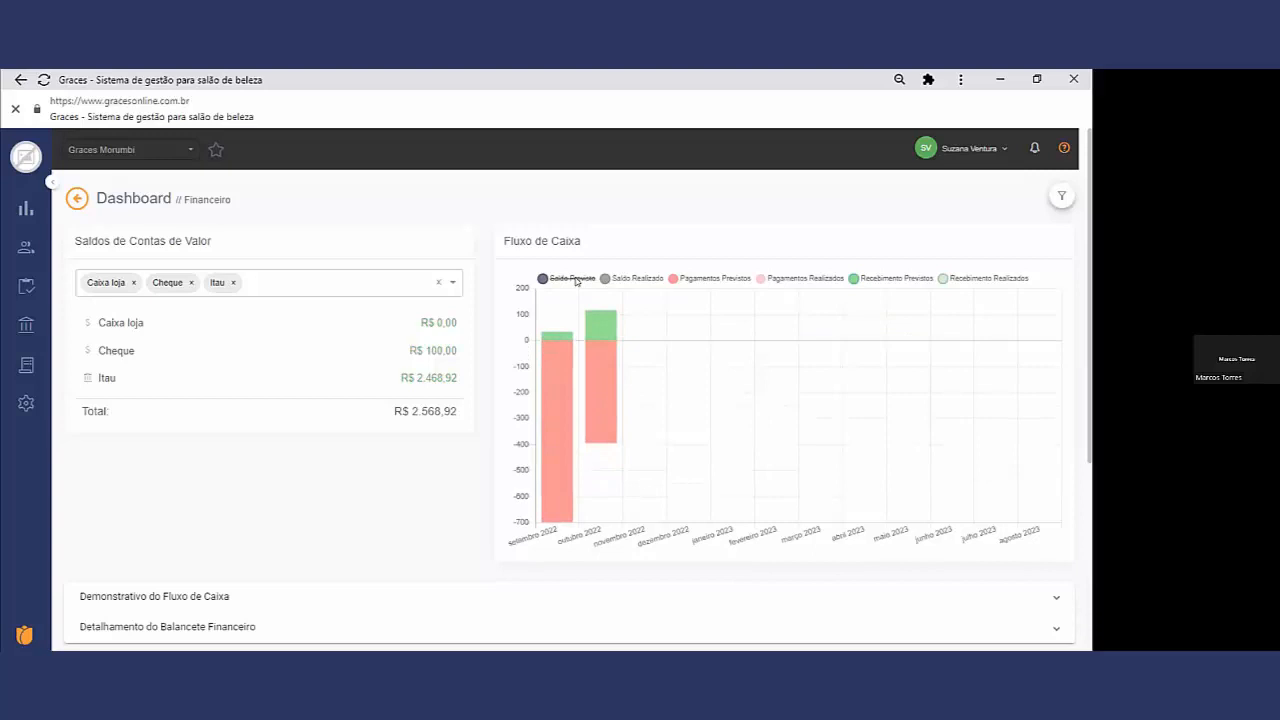
left_click(570, 279)
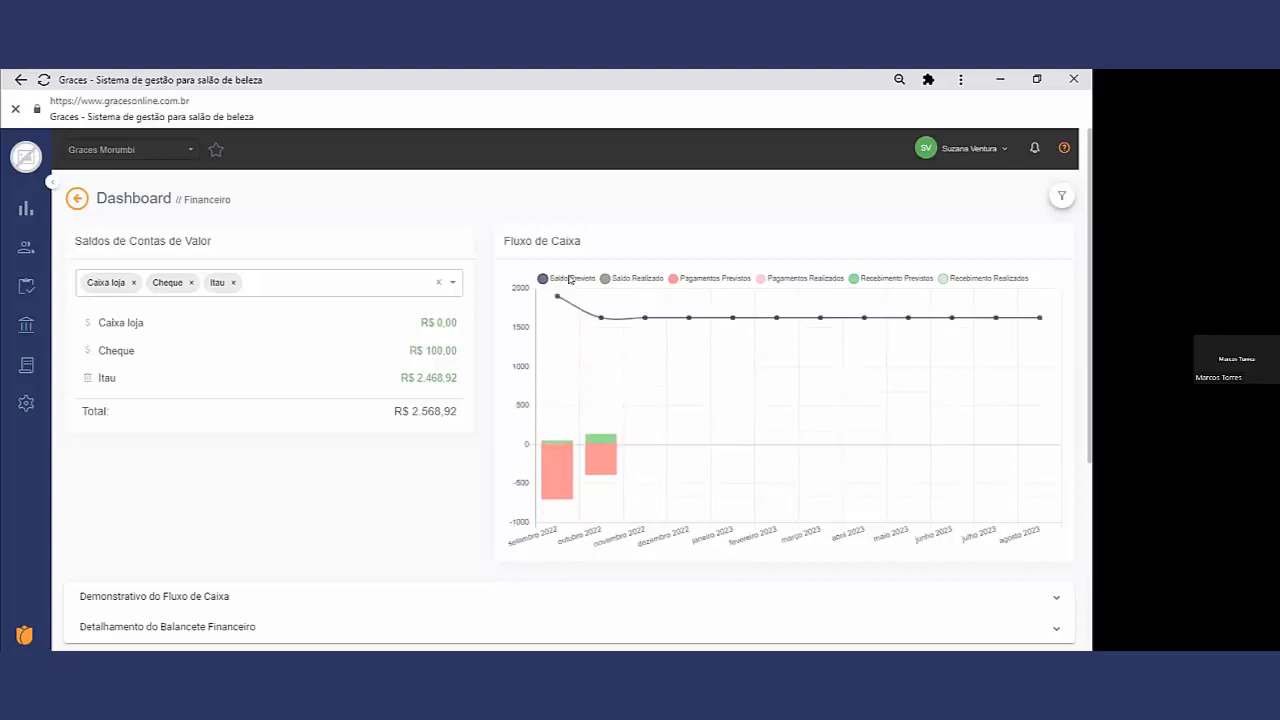
left_click(647, 279)
left_click(657, 280)
Step: Remove Itau from the Saldos de Contas de Valor selection, check the cash flow chart without it, and add Itau back
left_click(233, 283)
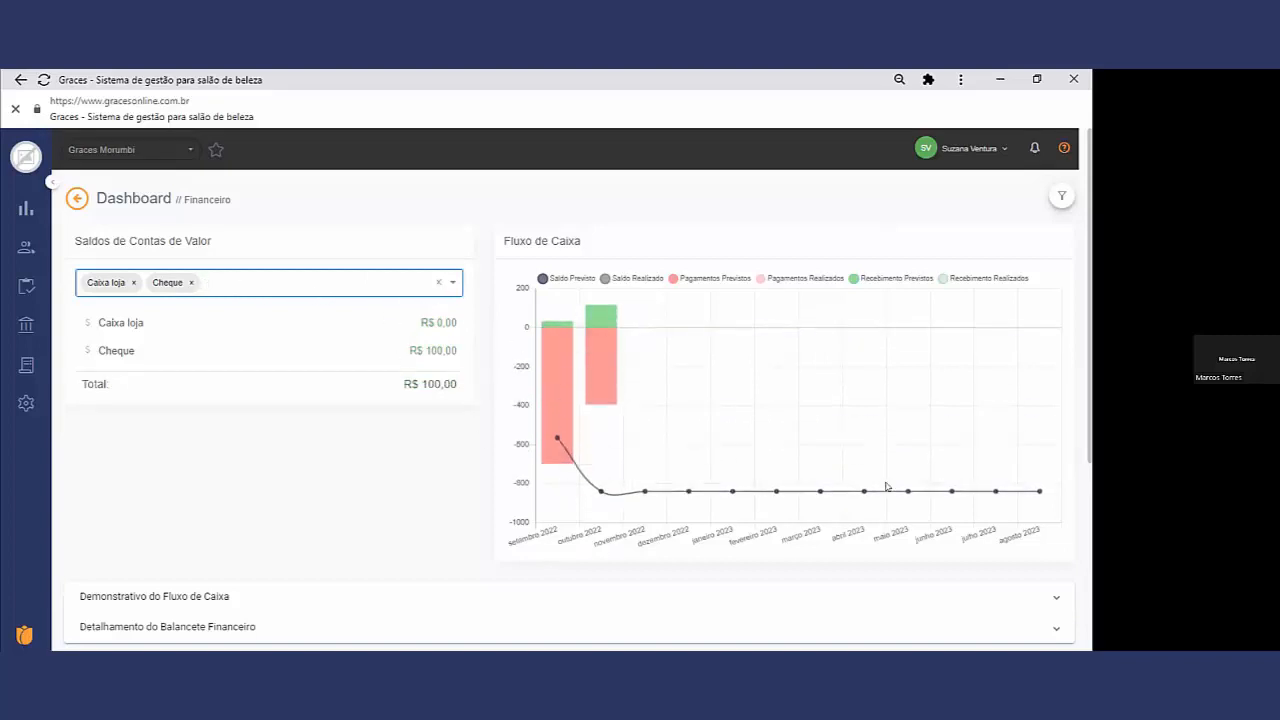
scroll(880, 484, "down", 2)
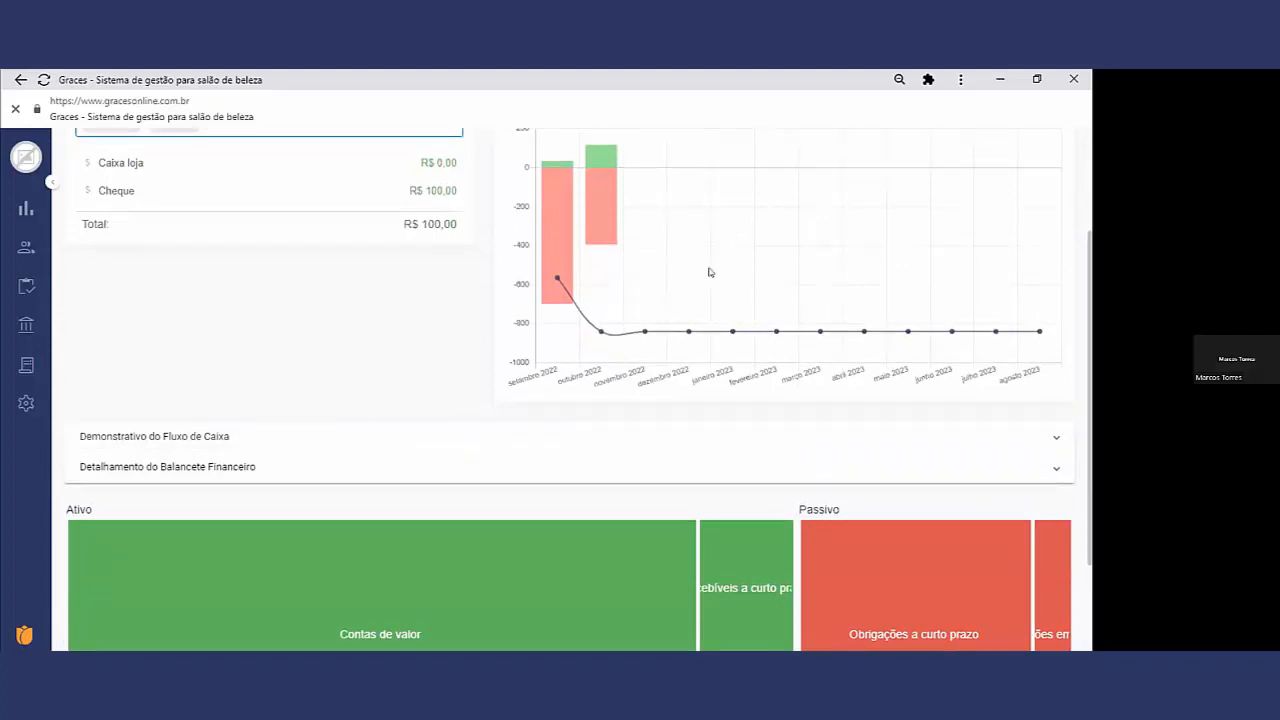
scroll(390, 204, "up", 2)
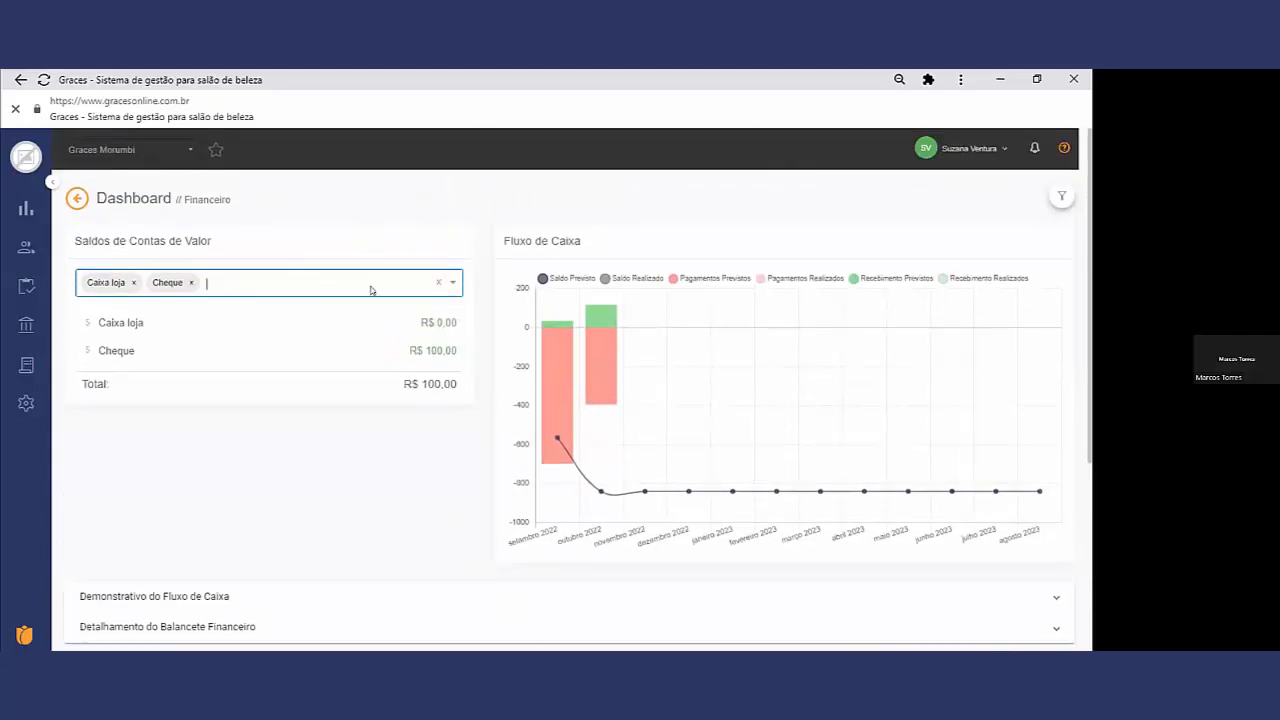
left_click(444, 283)
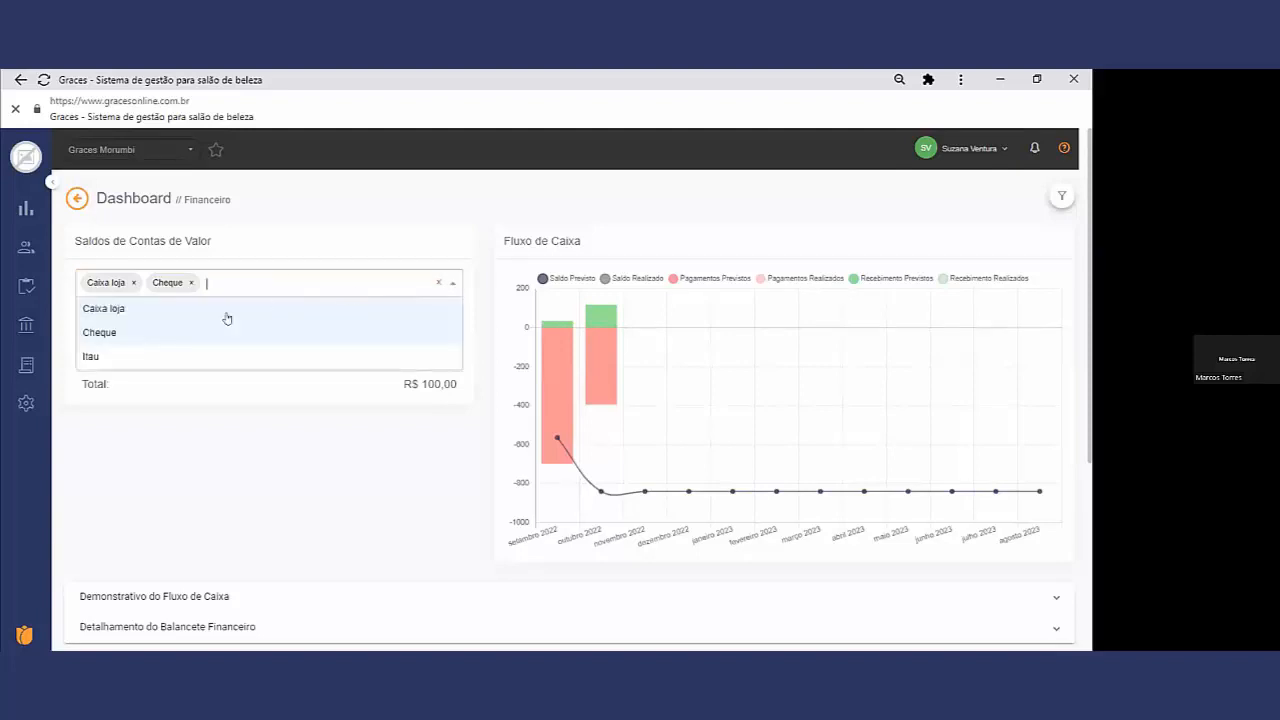
left_click(113, 358)
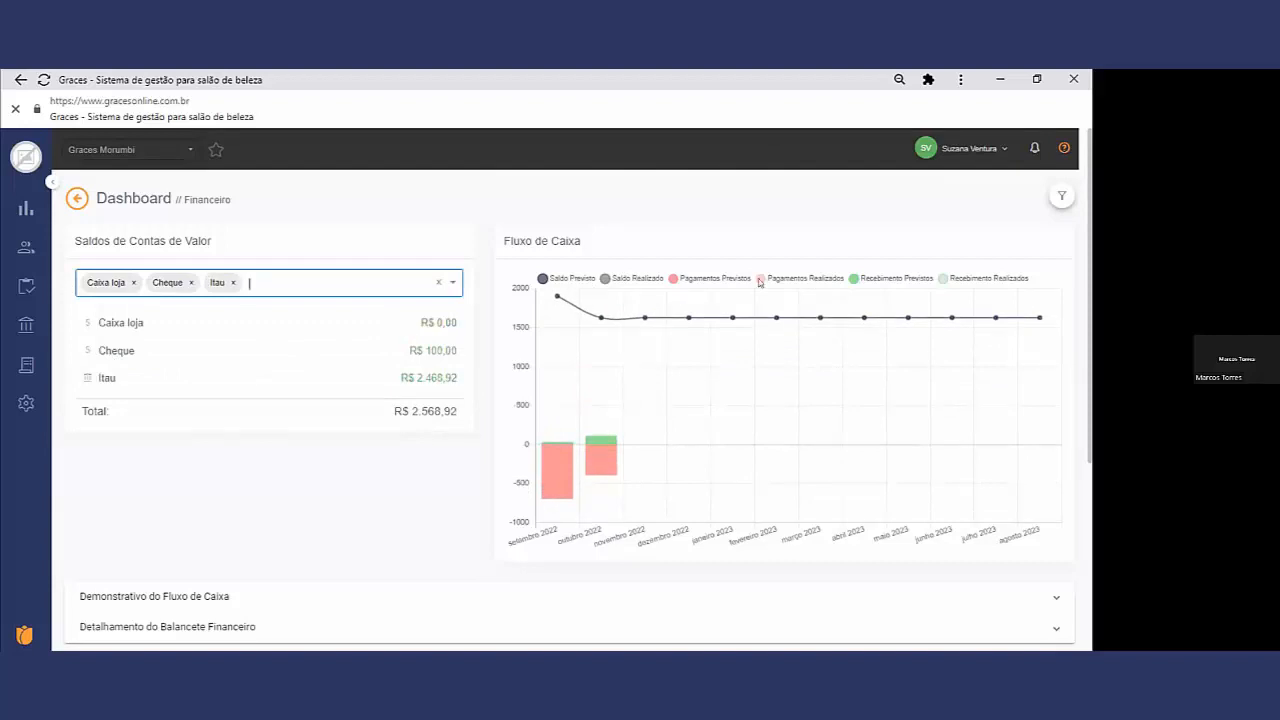
Step: Set the Dashboard period filter's Consulta to Diário
left_click(1059, 196)
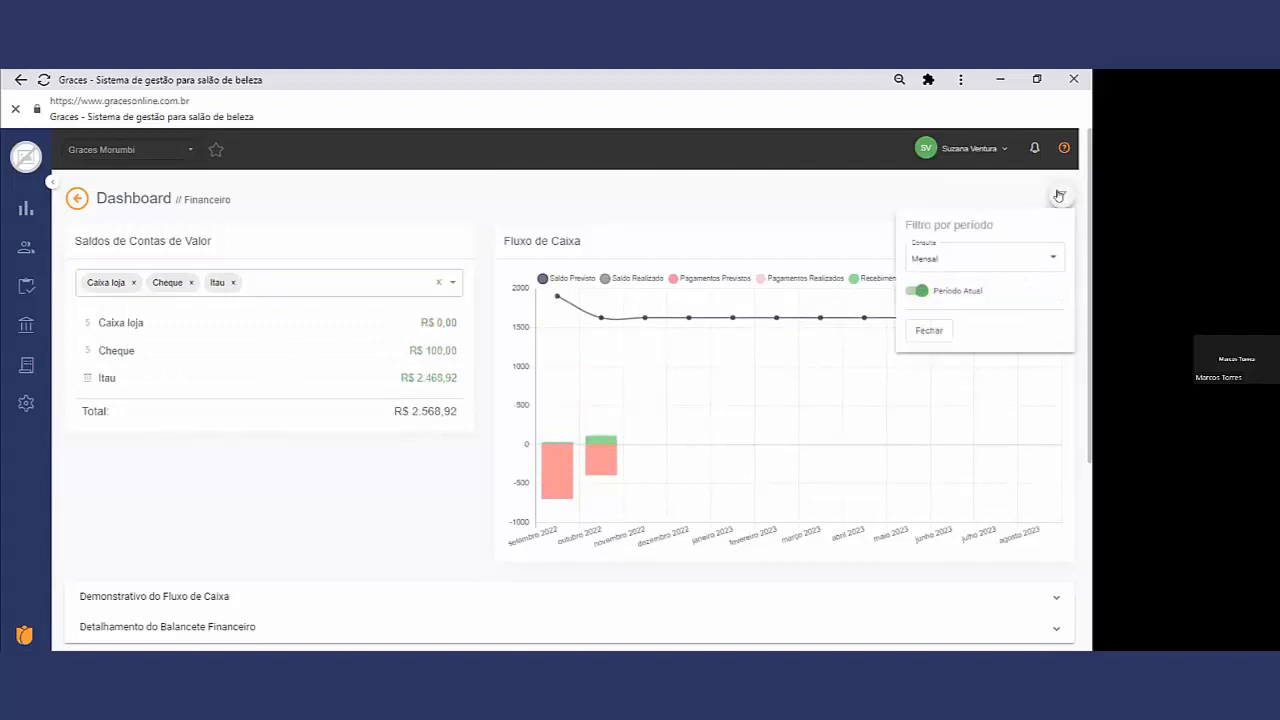
left_click(963, 257)
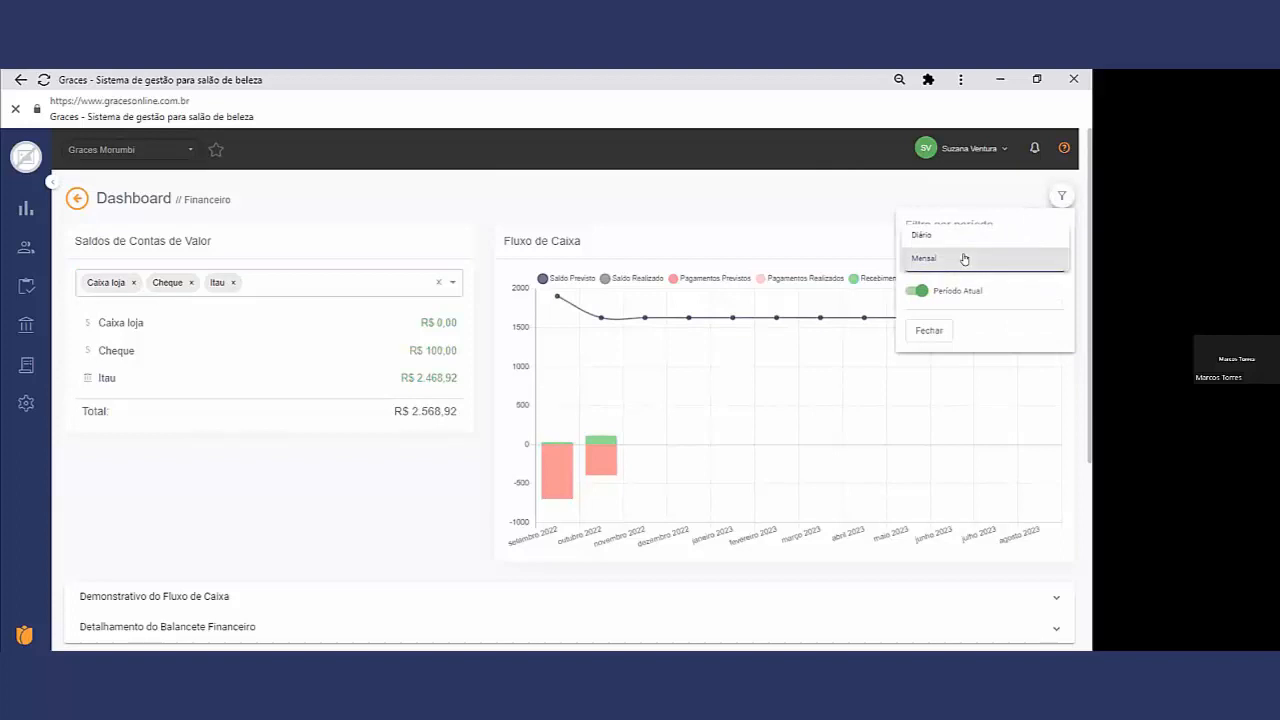
left_click(953, 237)
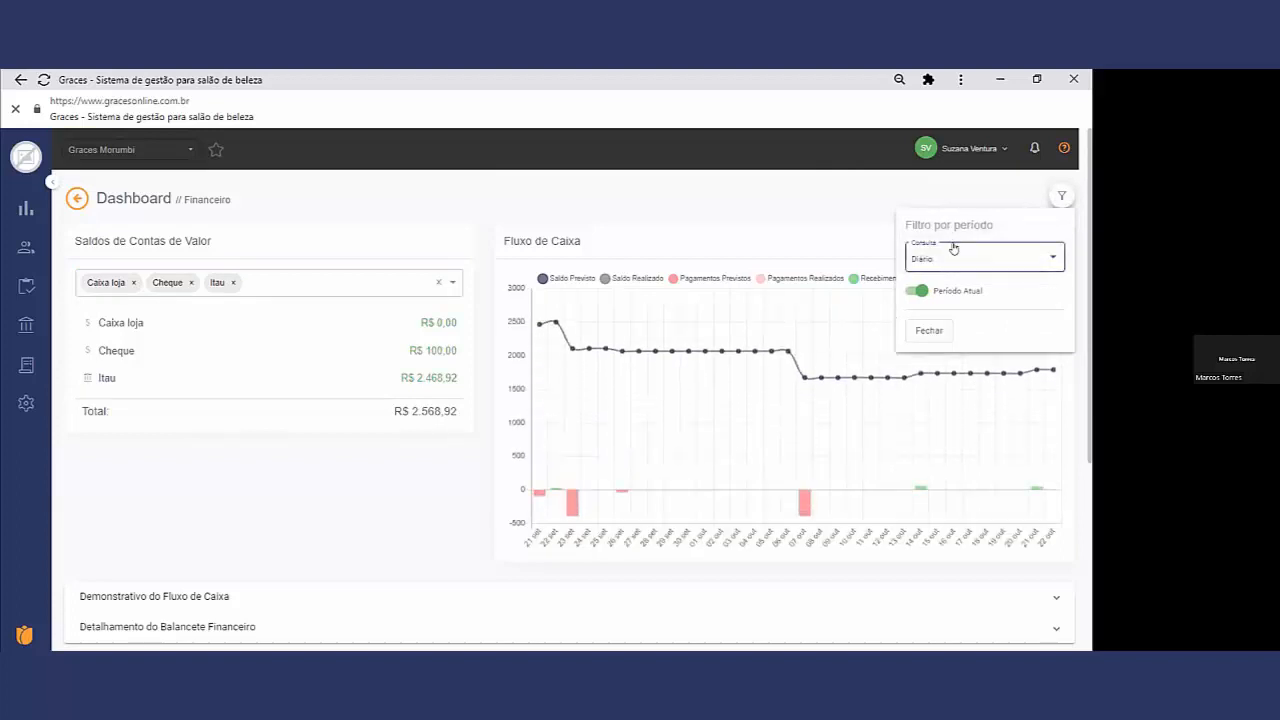
Step: Turn off Período Atual, filter the cash flow by Agosto 2022, and close the period filter
left_click(916, 289)
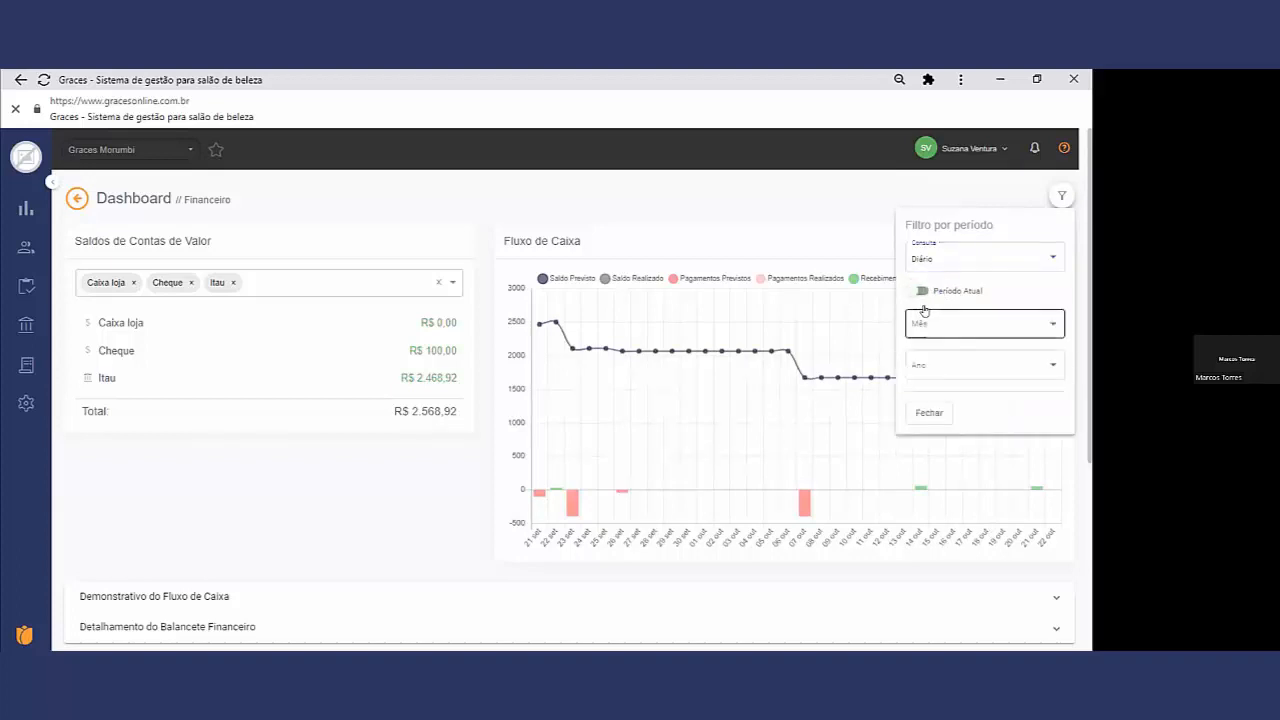
left_click(953, 322)
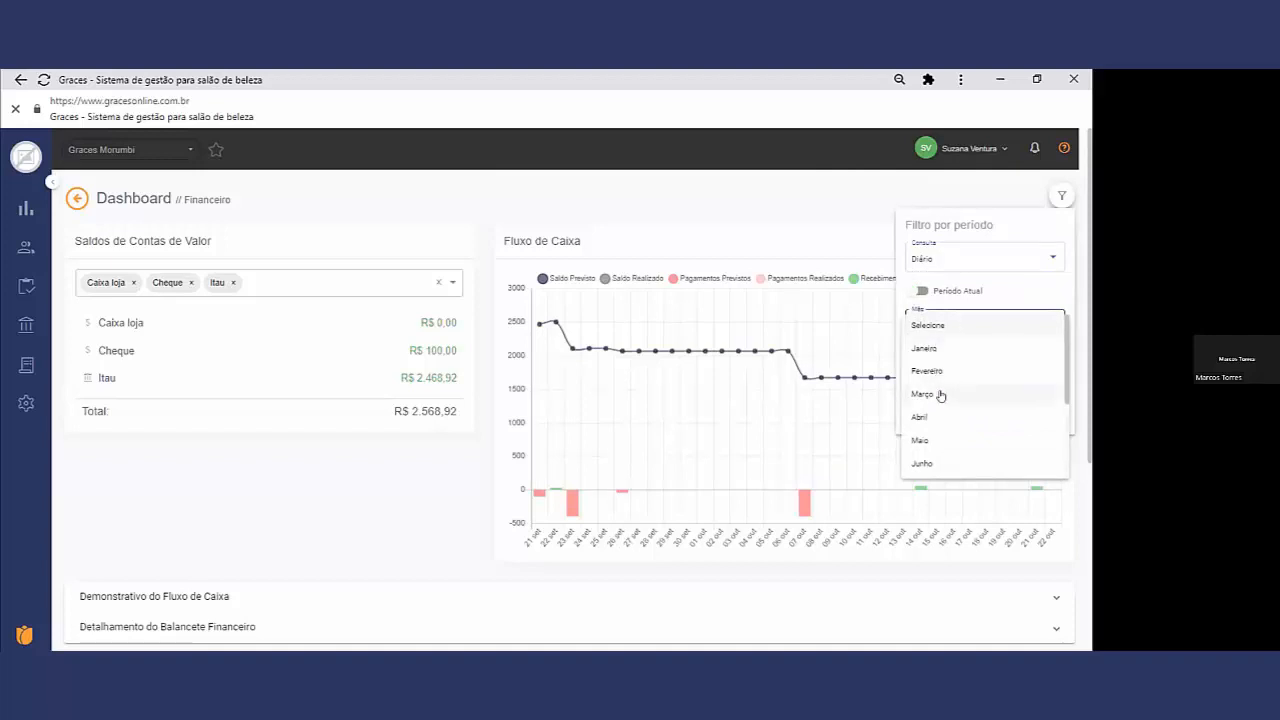
scroll(957, 464, "down", 1)
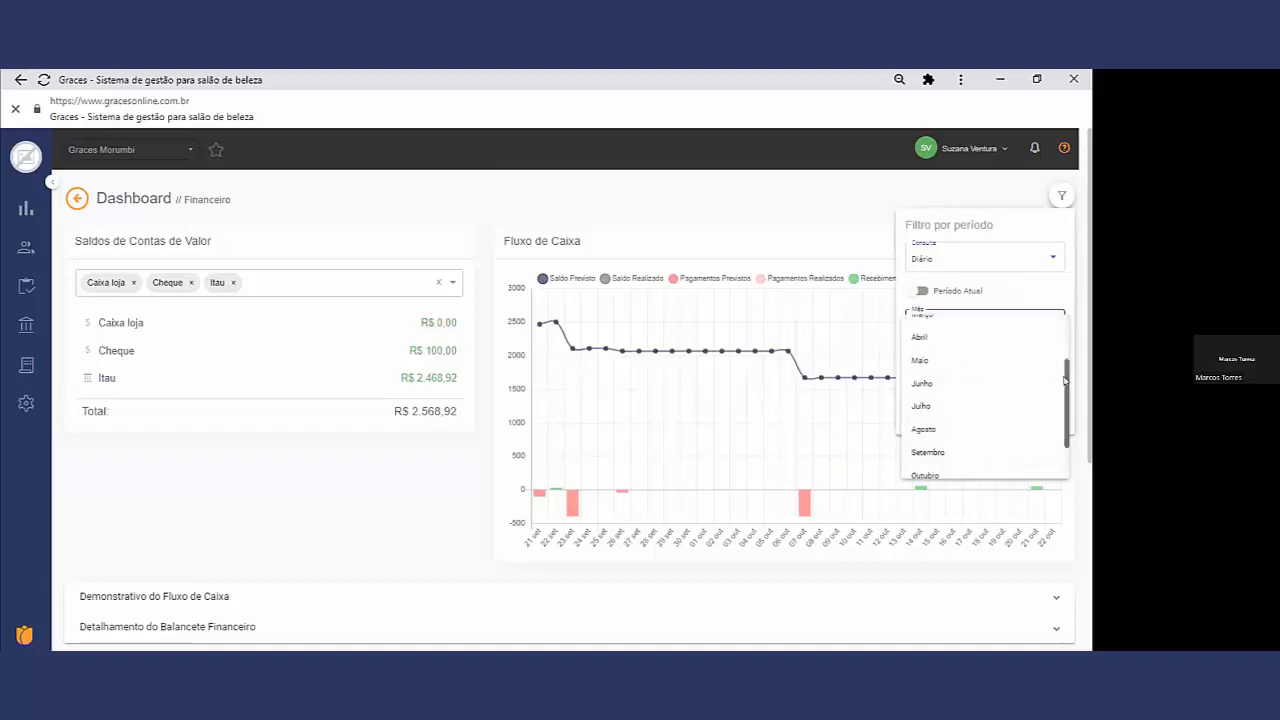
scroll(964, 458, "down", 1)
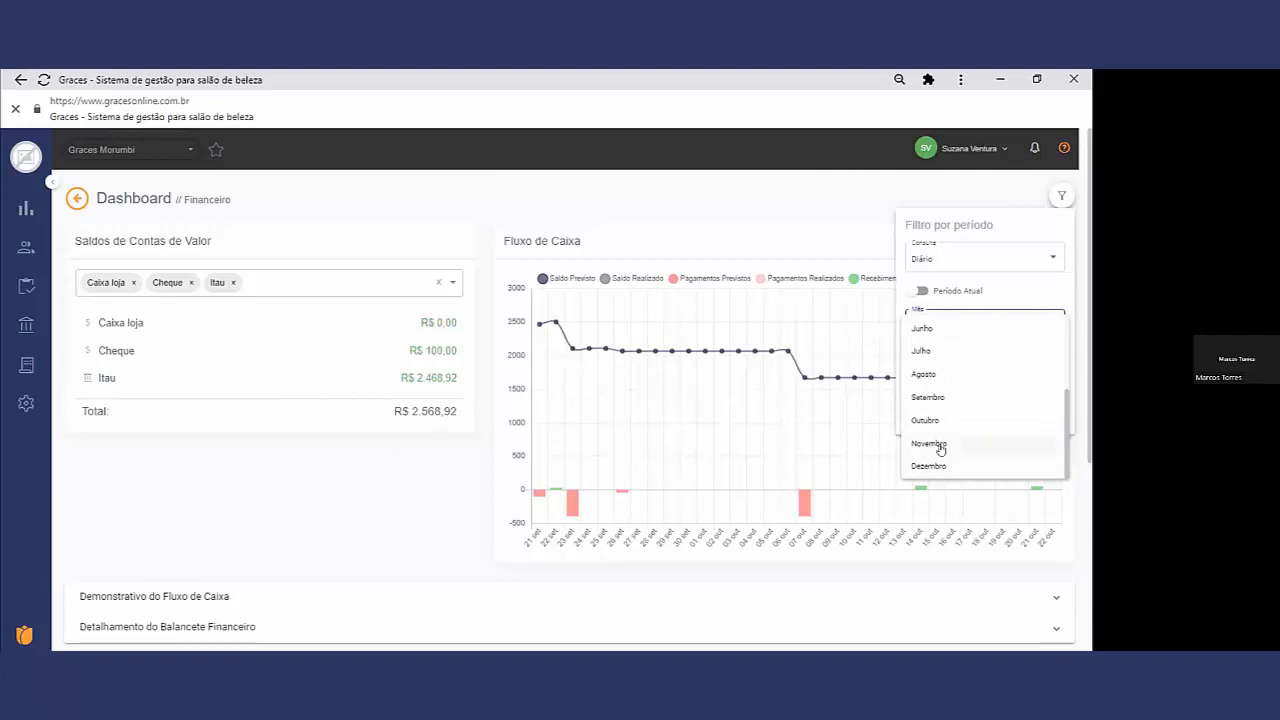
left_click(928, 374)
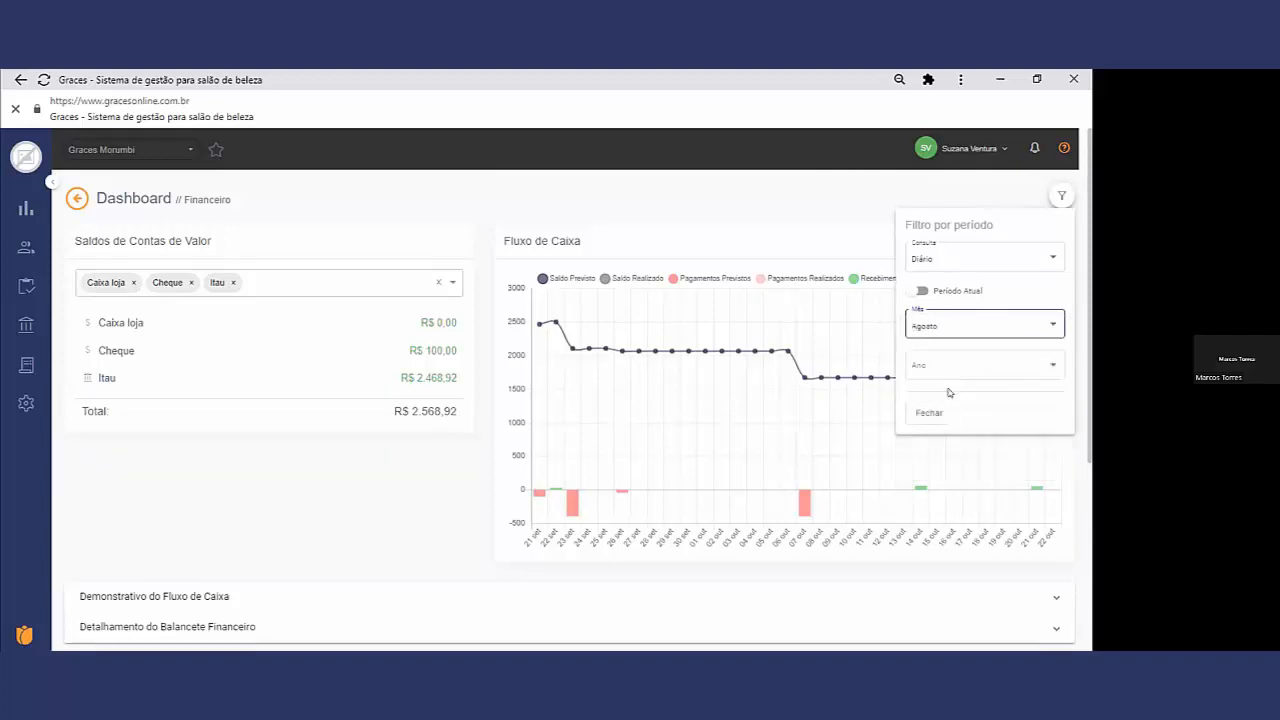
left_click(951, 366)
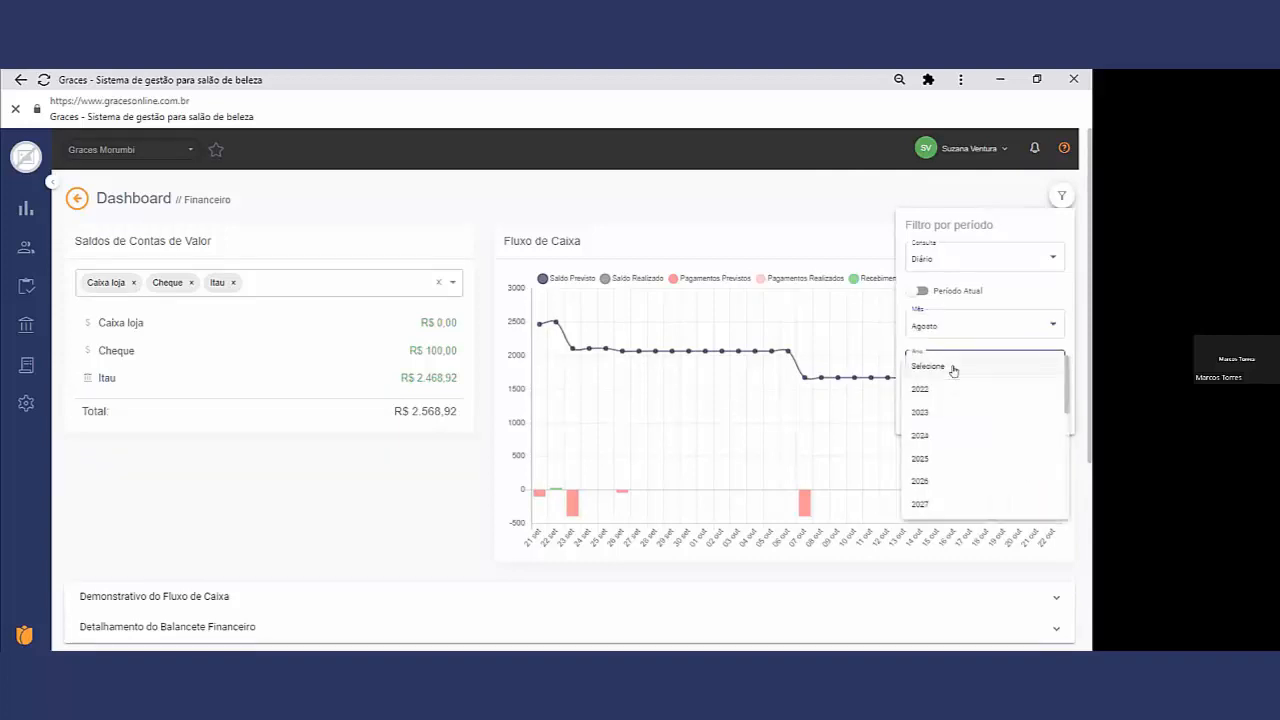
left_click(926, 392)
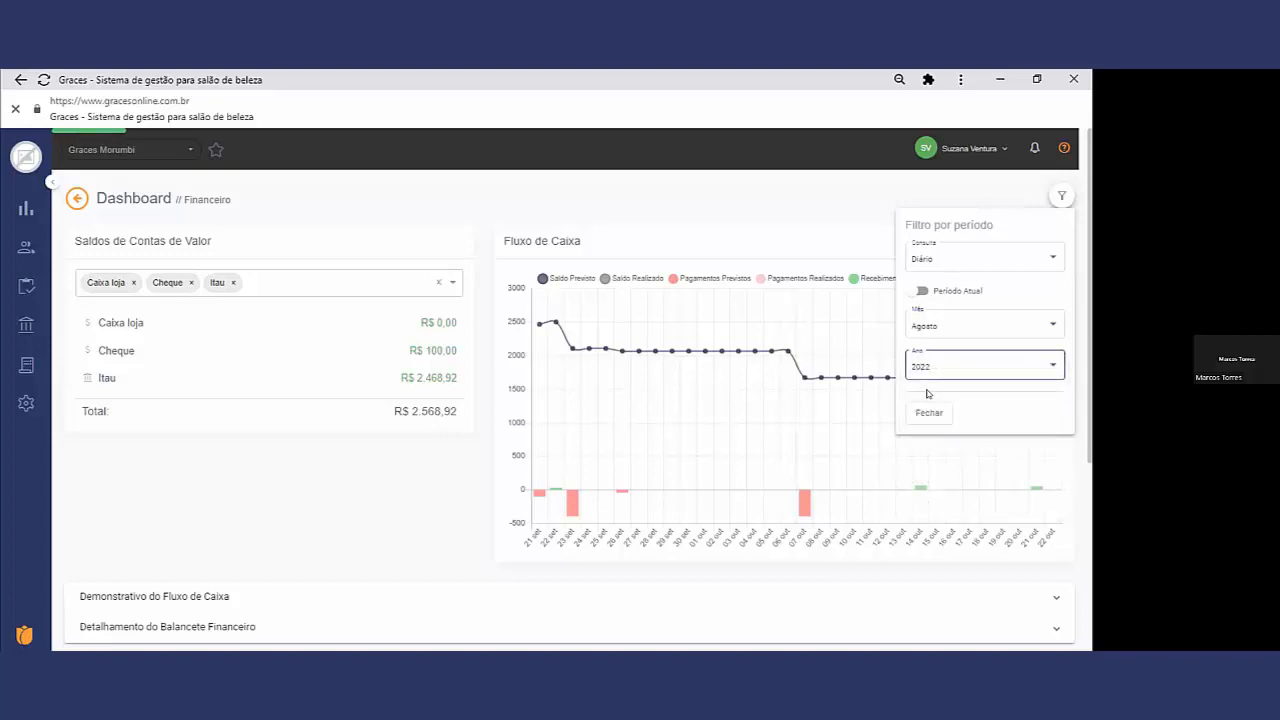
left_click(932, 412)
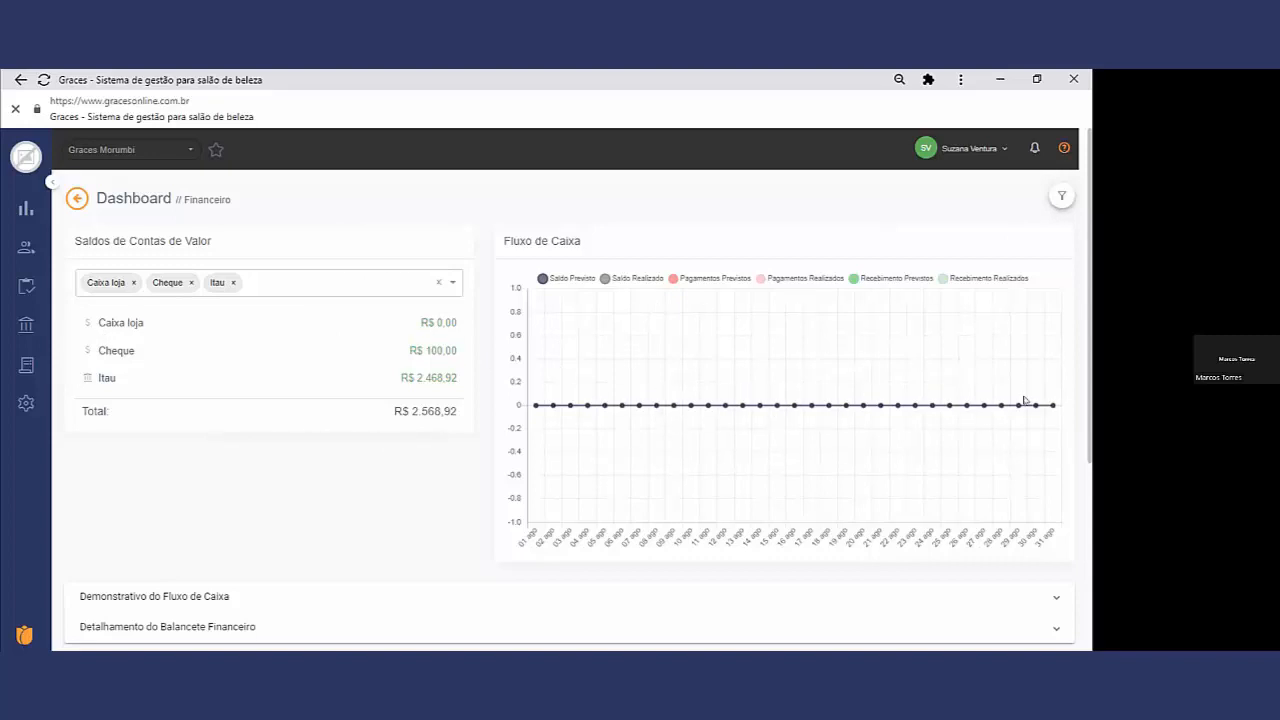
Step: Set the period filter's Consulta to Mensal and turn Período Atual on
left_click(1058, 197)
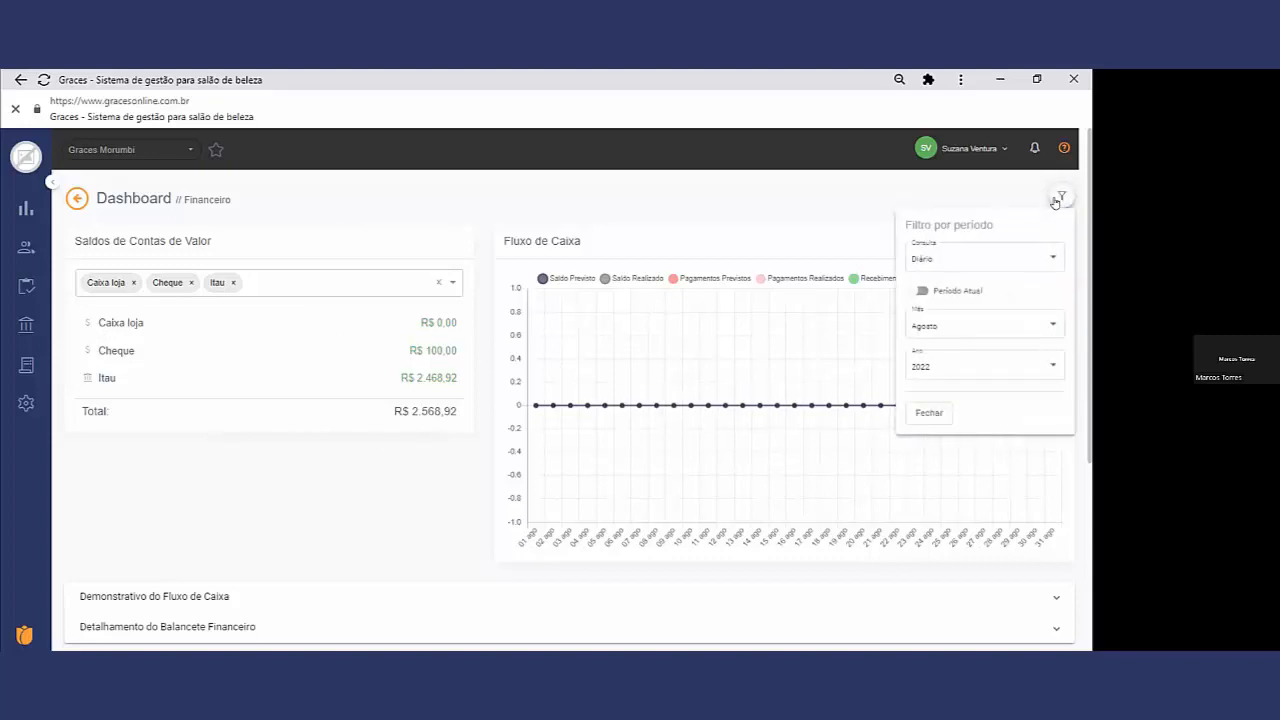
left_click(958, 262)
left_click(934, 281)
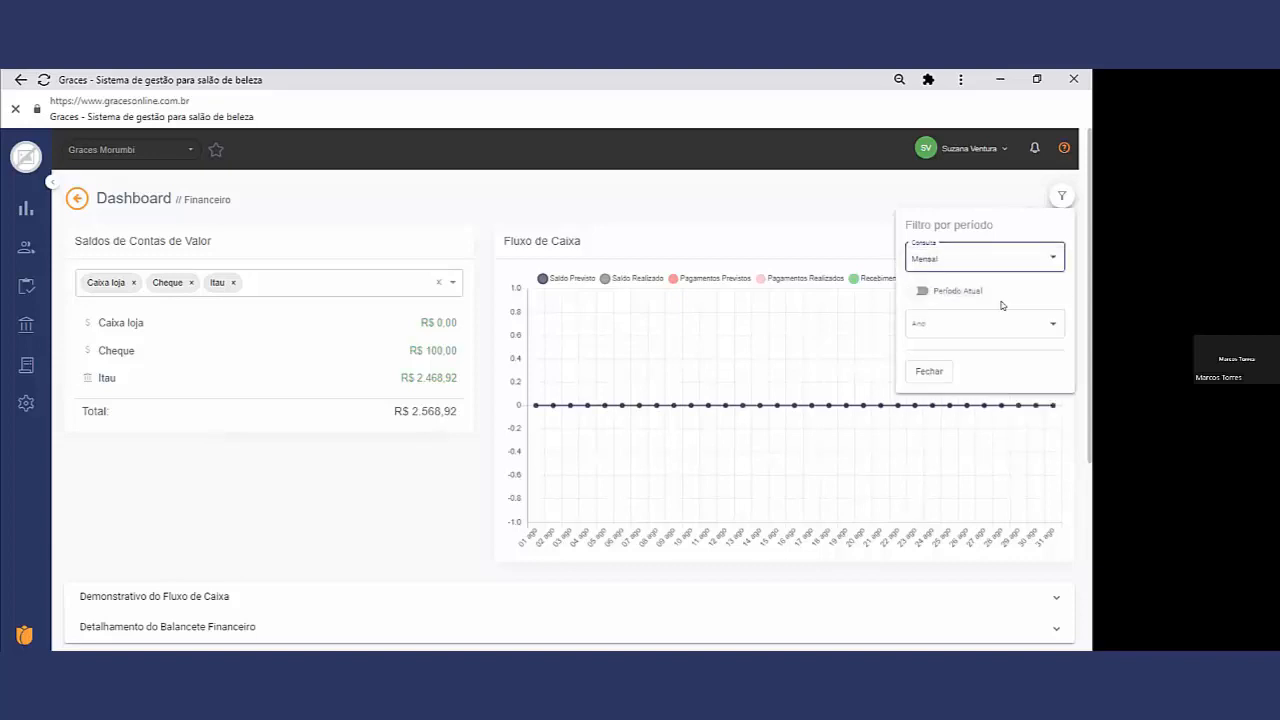
left_click(923, 290)
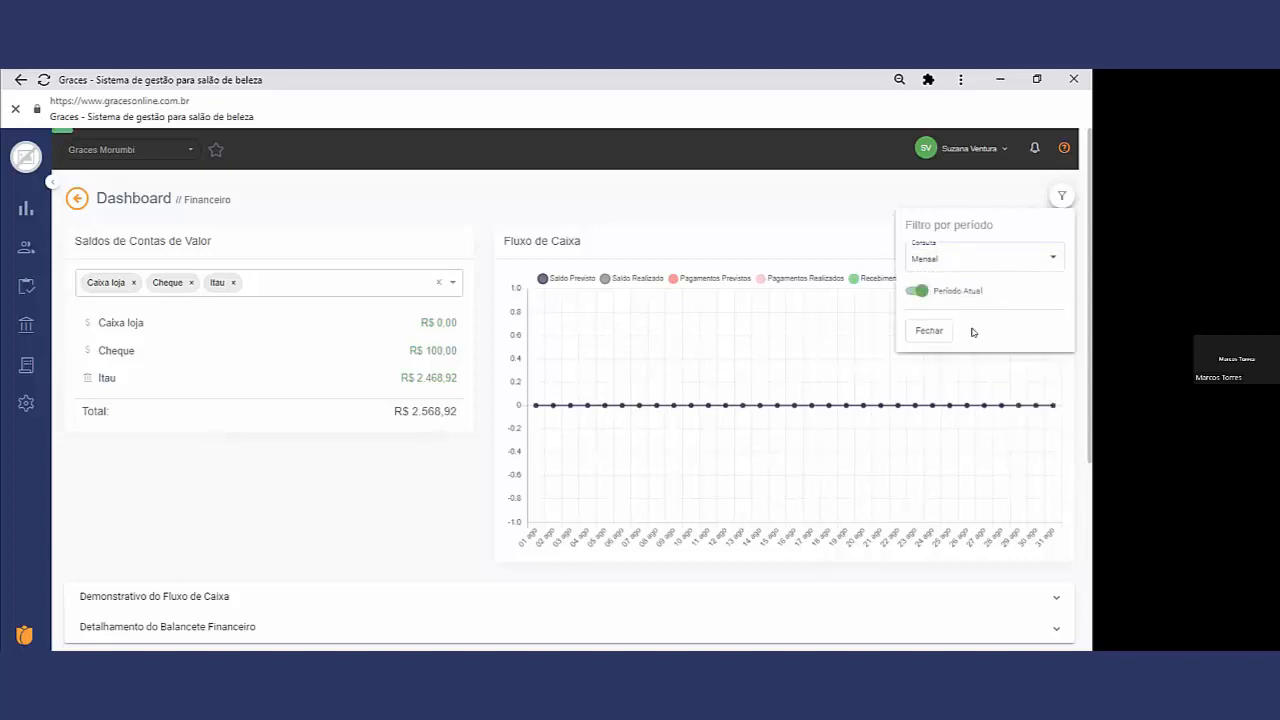
Step: Close the period filter and expand the Demonstrativo do Fluxo de Caixa to view the monthly forecast table
left_click(935, 333)
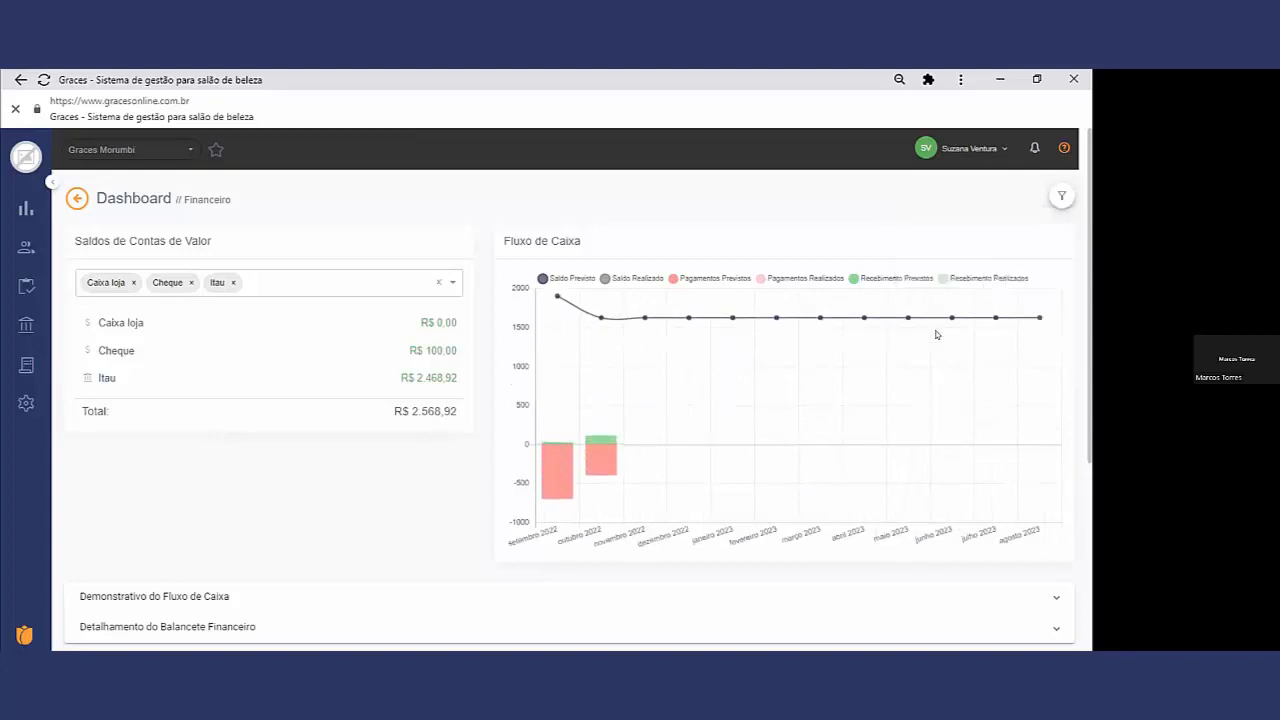
scroll(144, 522, "down", 2)
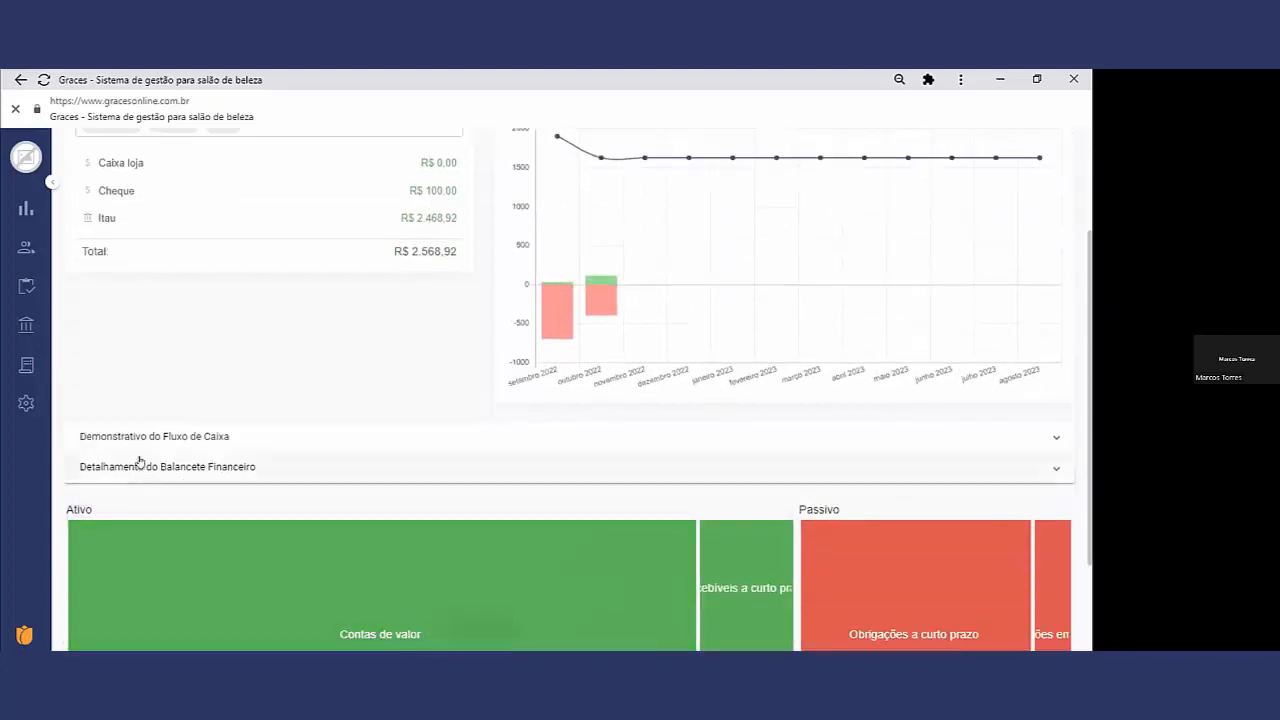
left_click(139, 440)
scroll(260, 457, "down", 1)
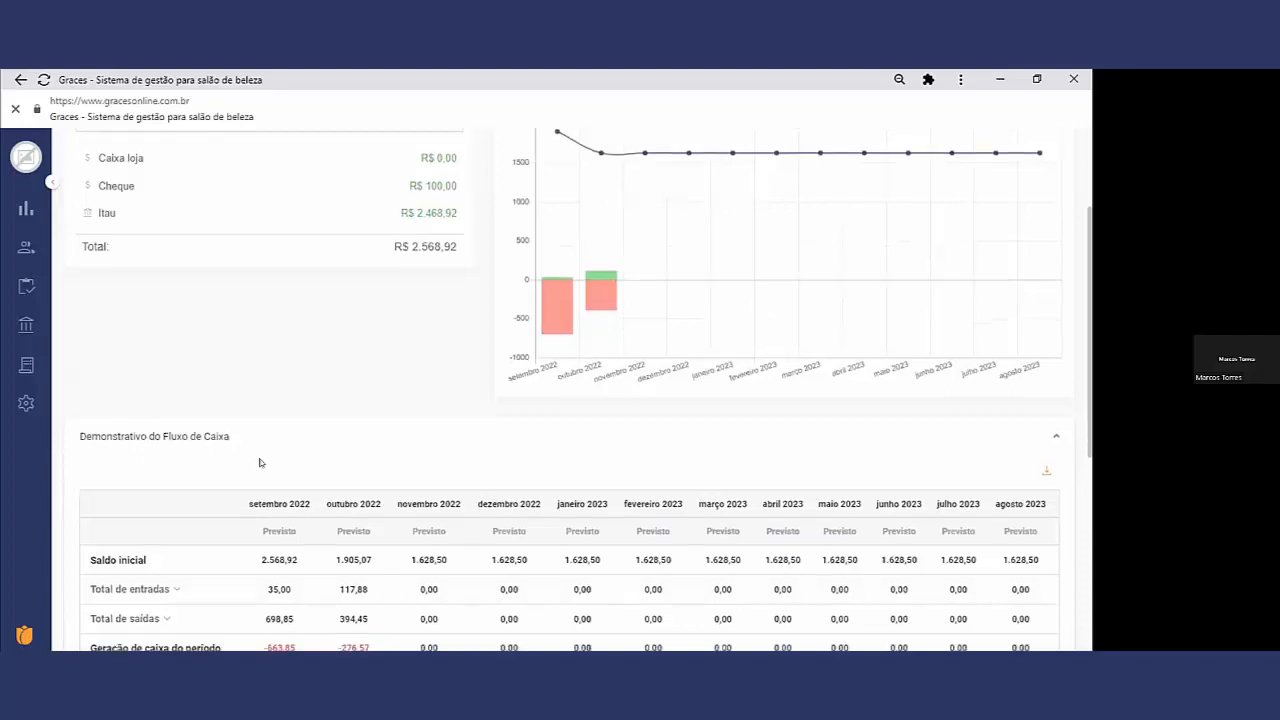
scroll(268, 500, "down", 2)
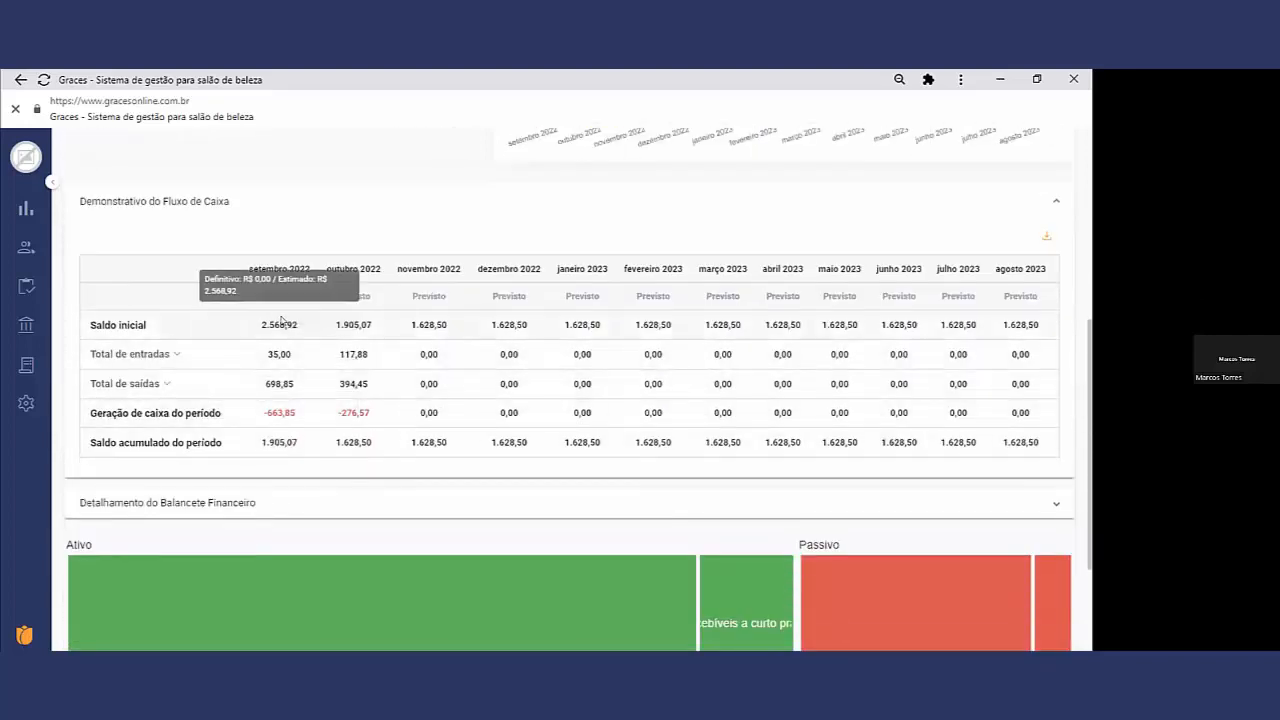
Step: Expand Total de entradas and its Entradas Financeiras group, and check the definitive and estimated amounts of the outubro 2022 operator fees
left_click(174, 356)
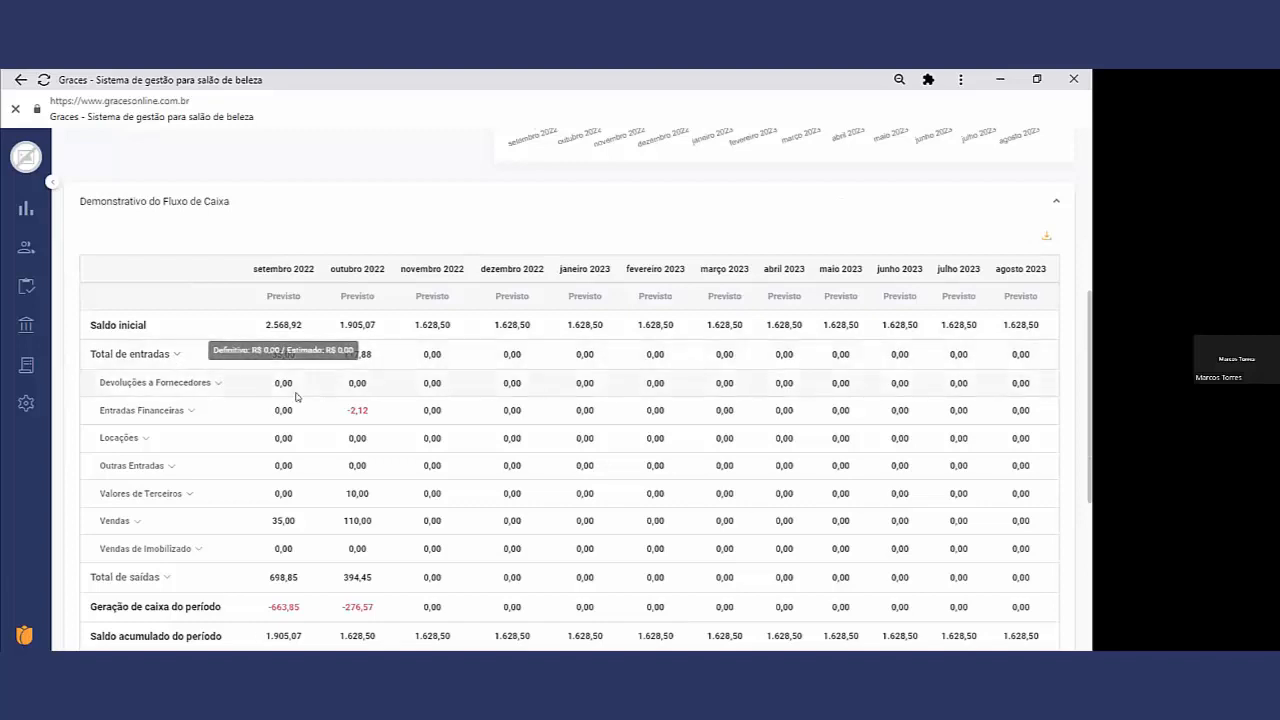
left_click(187, 410)
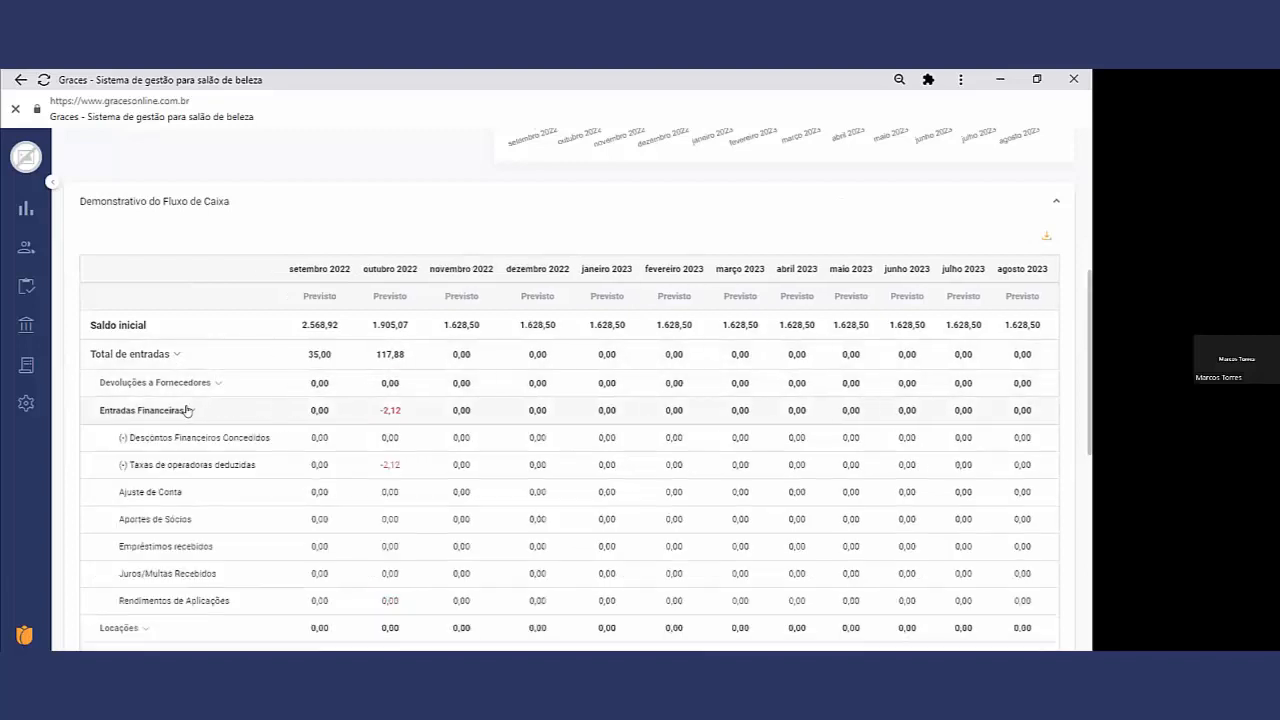
mouse_move(390, 410)
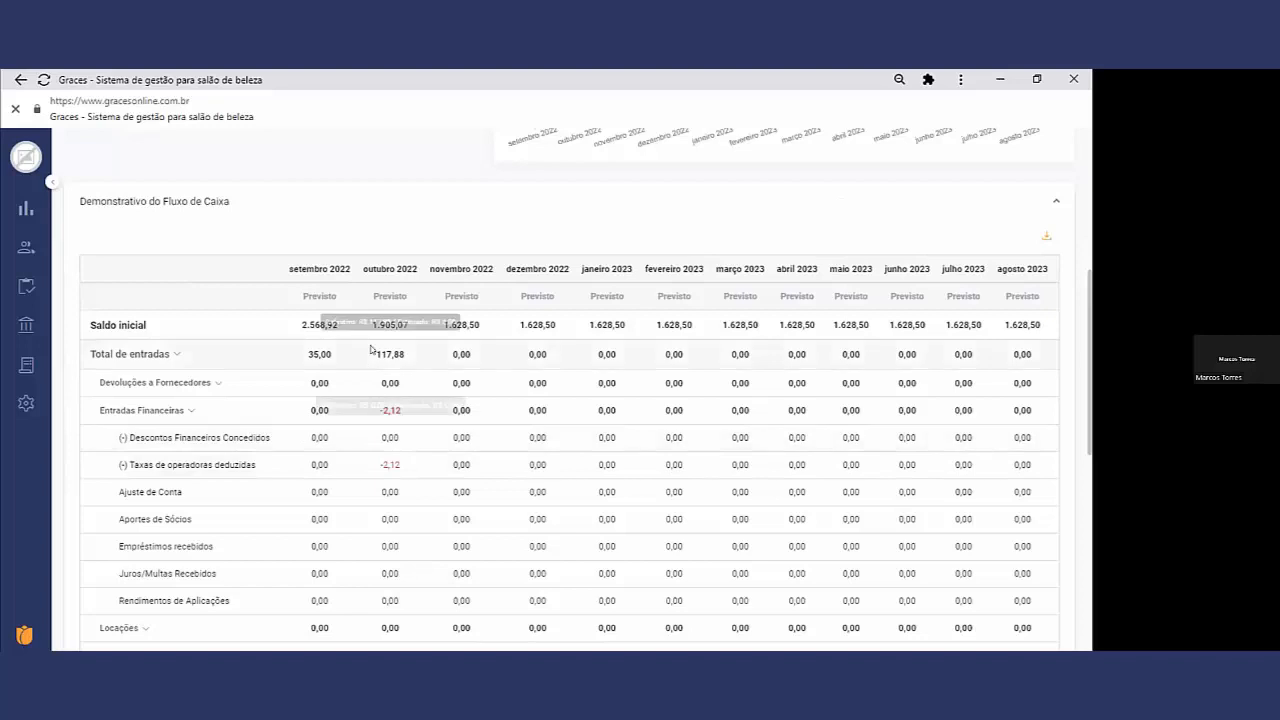
mouse_move(376, 464)
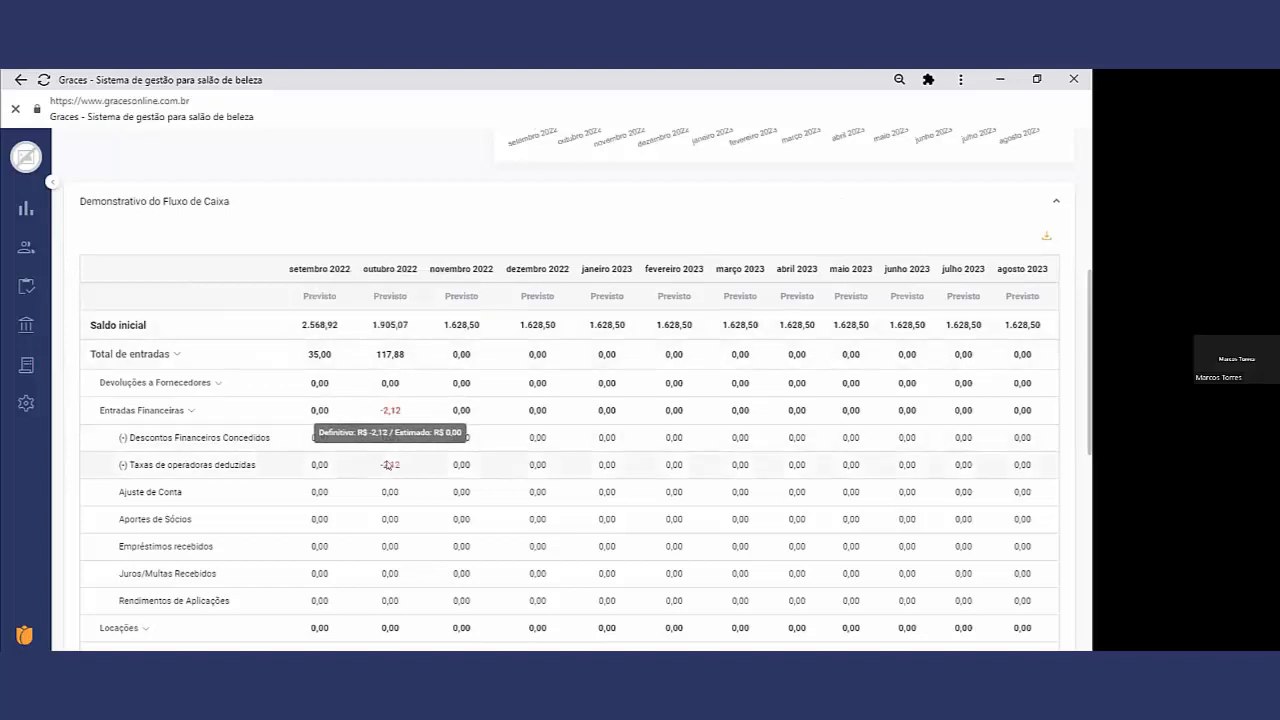
scroll(386, 491, "down", 2)
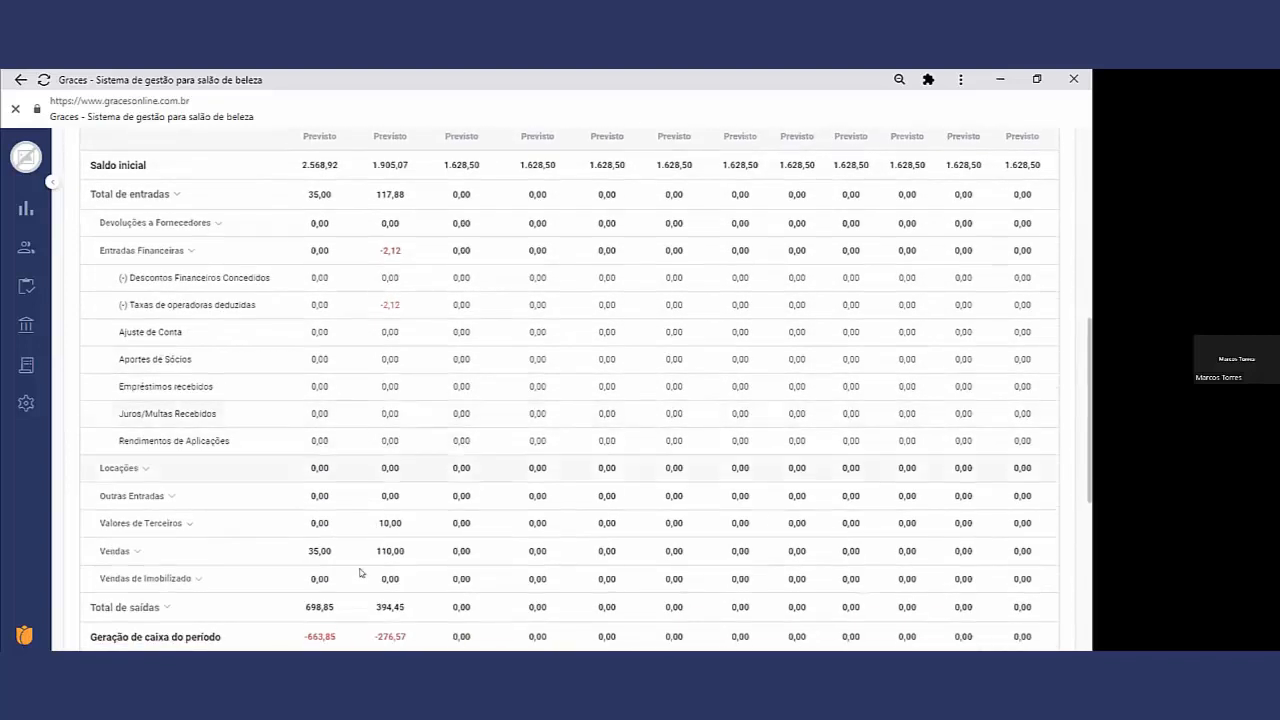
scroll(400, 510, "down", 1)
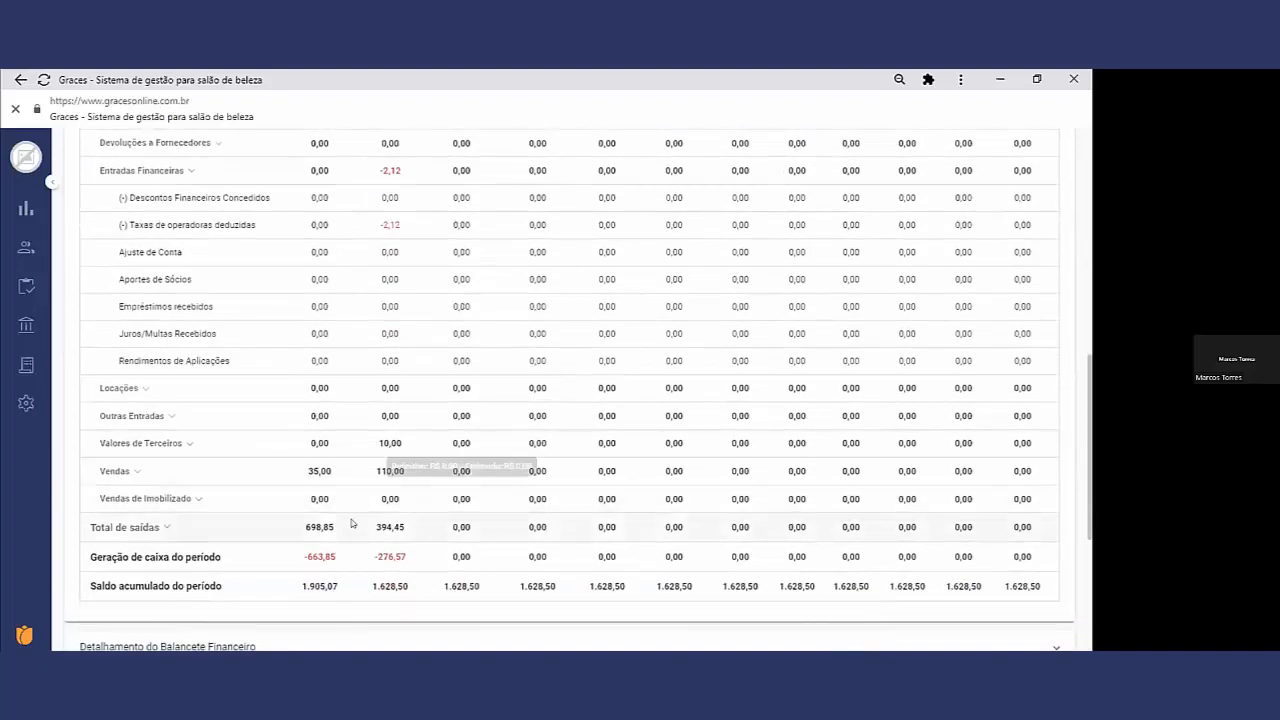
Step: Expand Vendas under Total de entradas and compare its monthly entries with the opening and accumulated balances
left_click(115, 471)
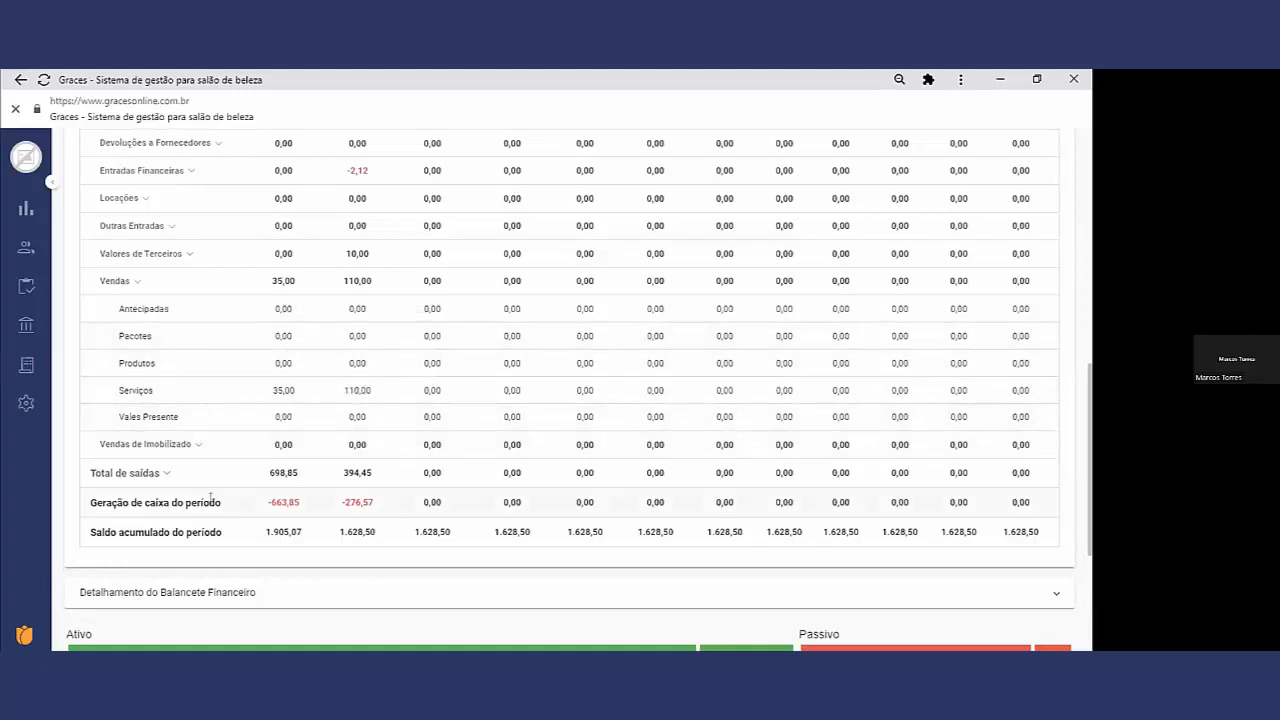
scroll(300, 430, "up", 3)
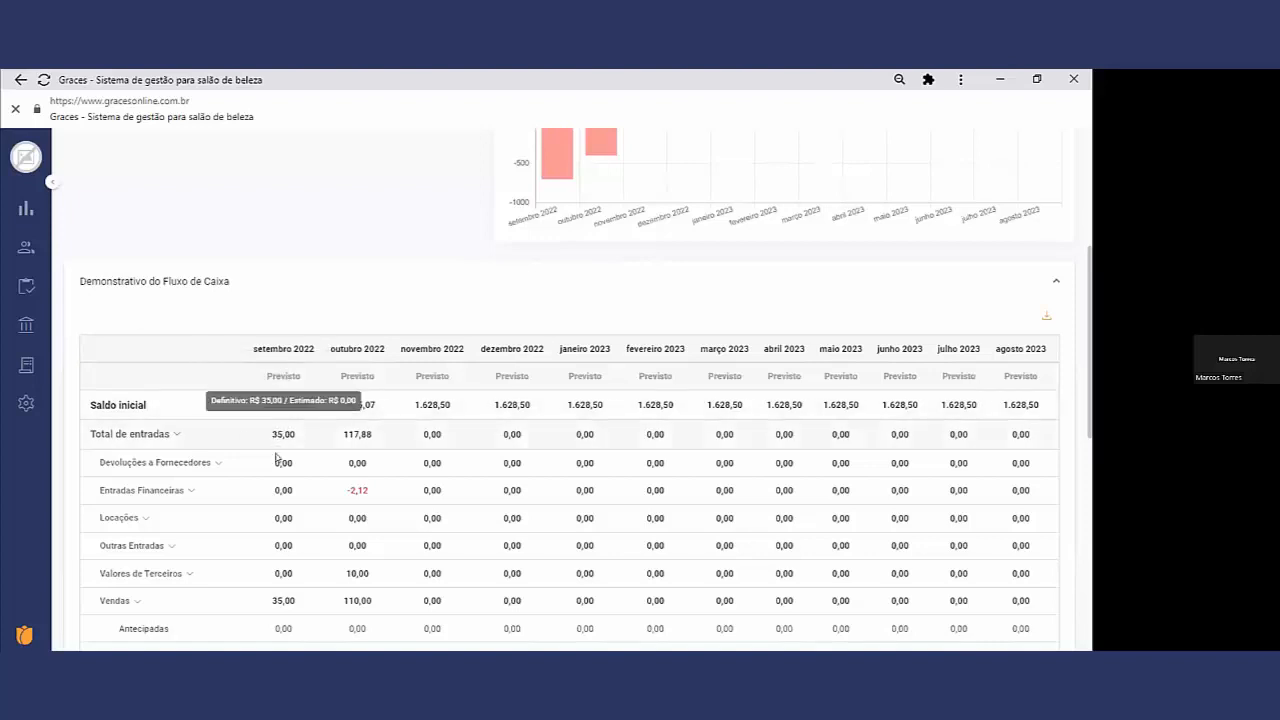
scroll(277, 458, "down", 4)
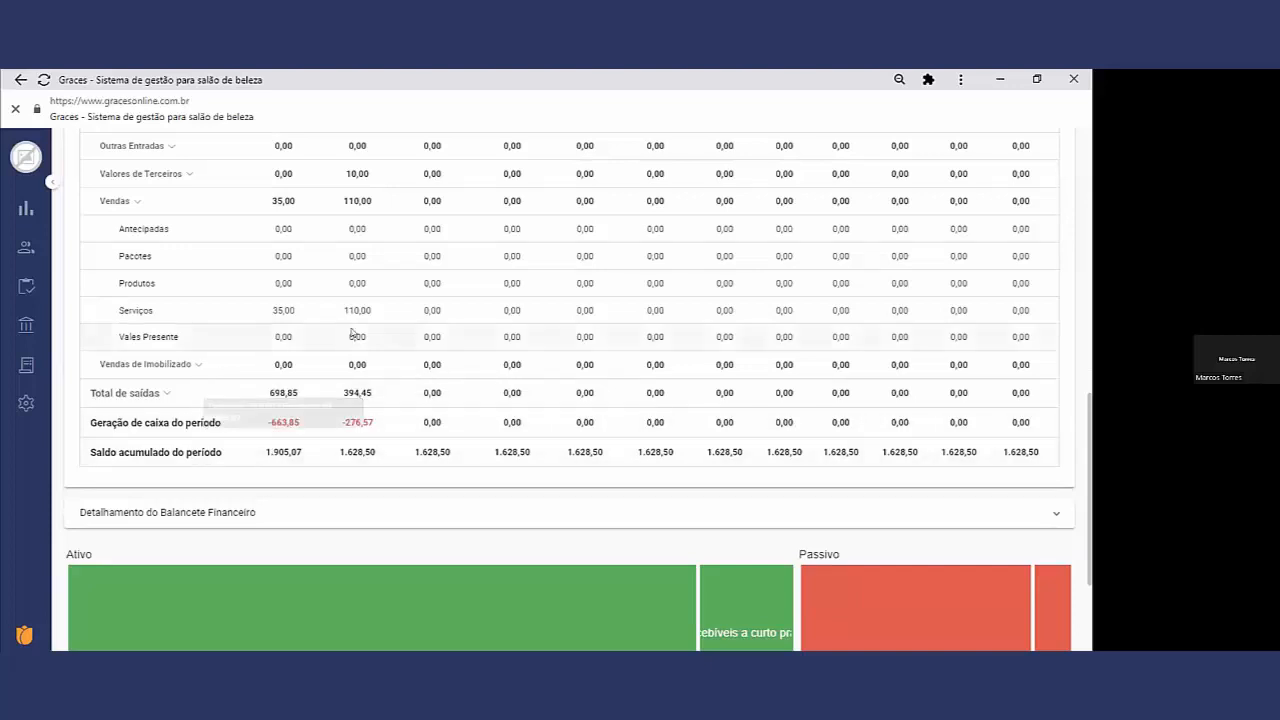
scroll(355, 330, "up", 5)
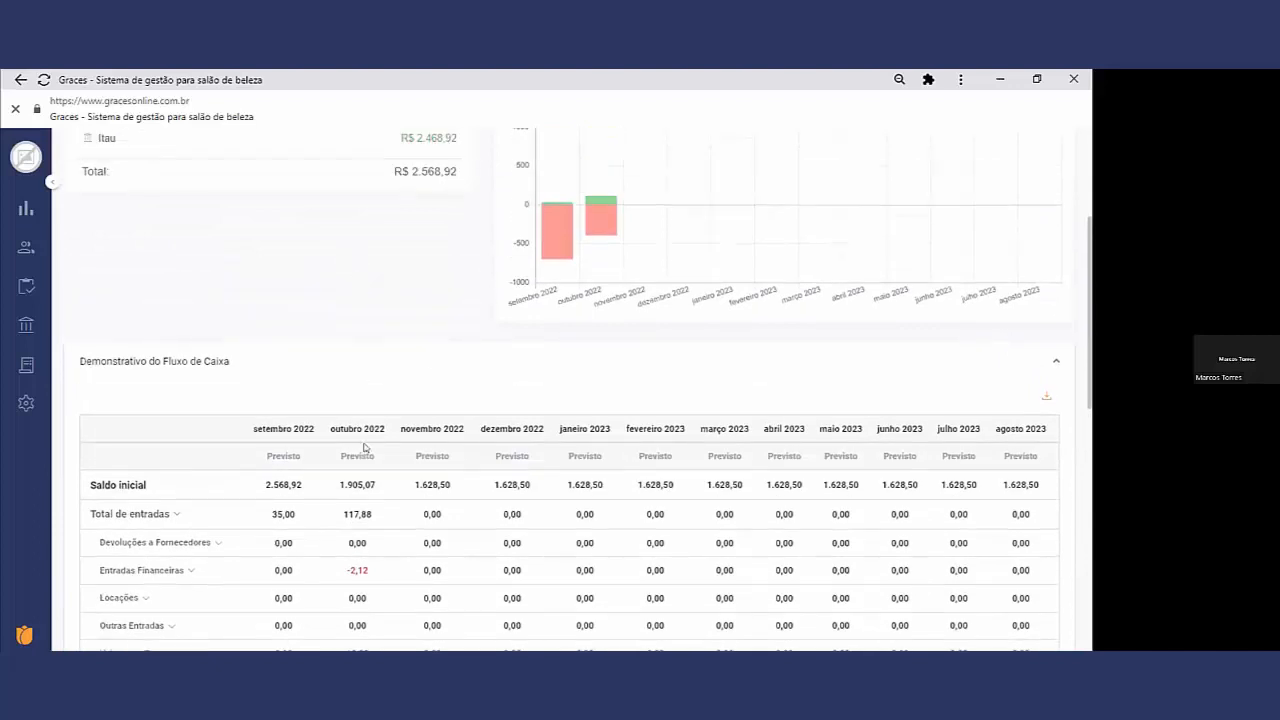
mouse_move(360, 484)
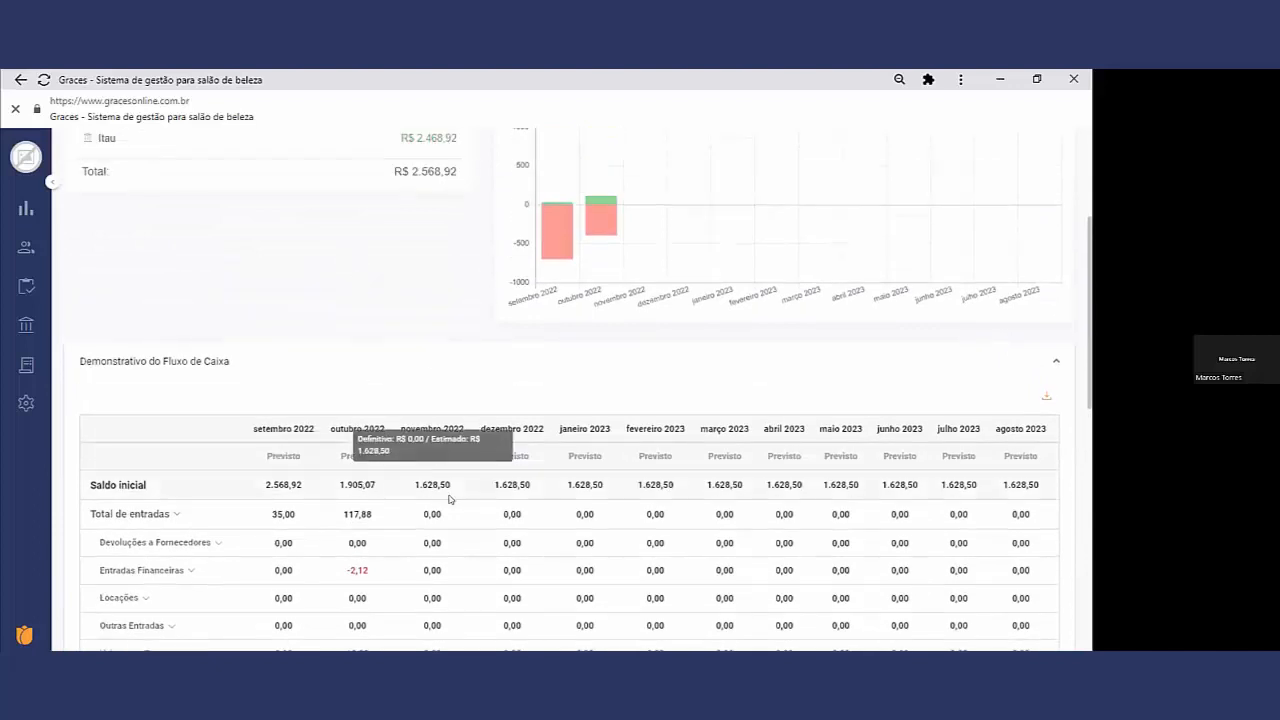
scroll(552, 482, "down", 1)
scroll(552, 482, "down", 4)
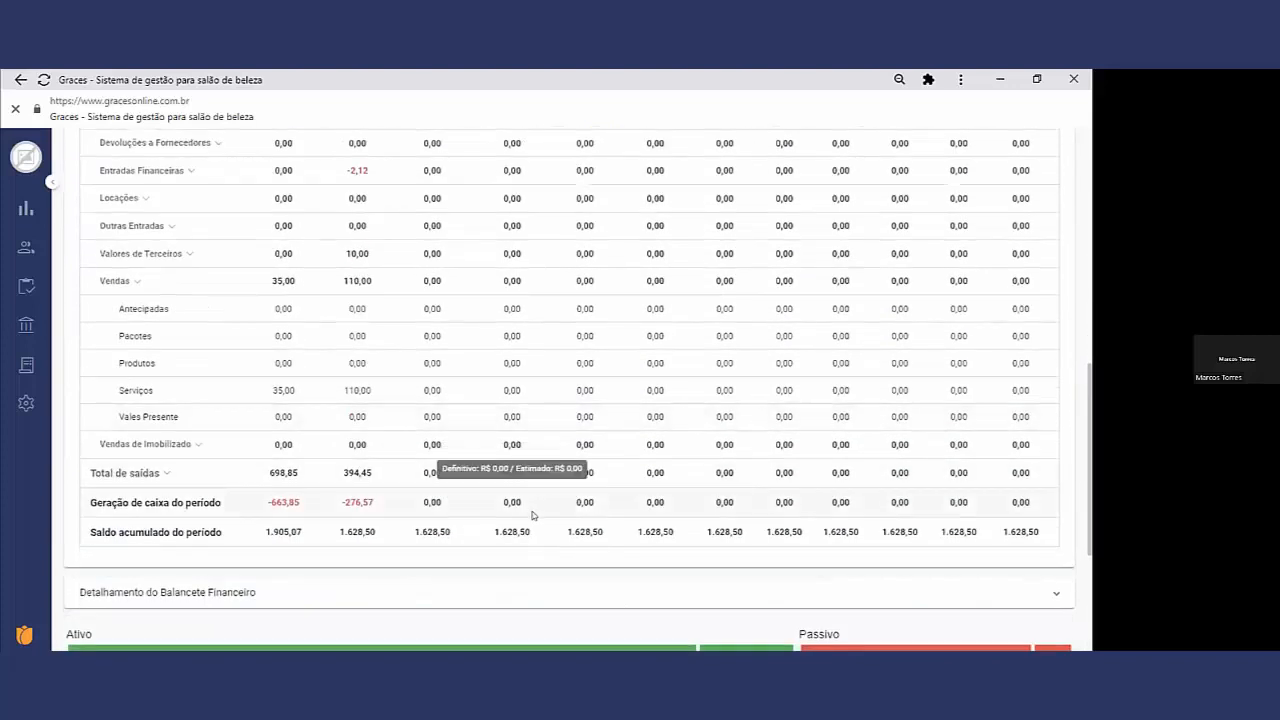
Step: Expand the Detalhamento do Balancete Financeiro and review its Ativo, Passivo and Balanço Financeiro figures
scroll(532, 514, "down", 2)
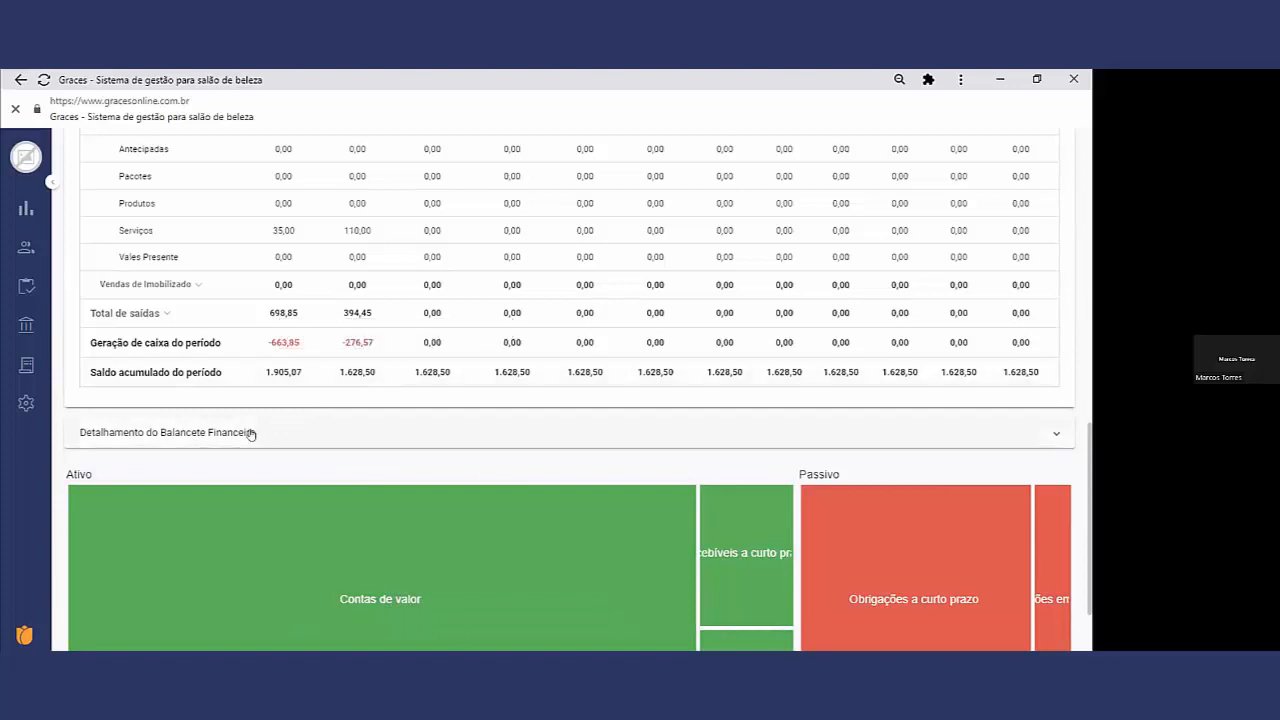
left_click(250, 433)
scroll(258, 436, "down", 5)
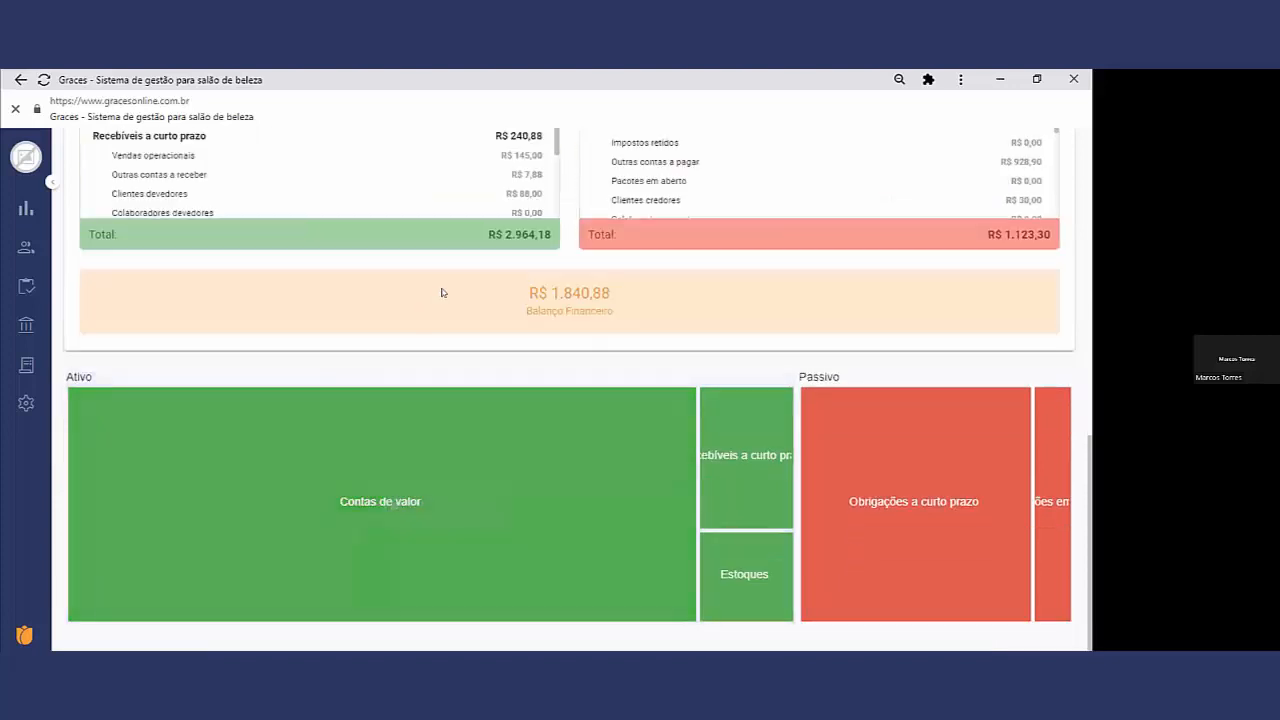
scroll(452, 285, "up", 3)
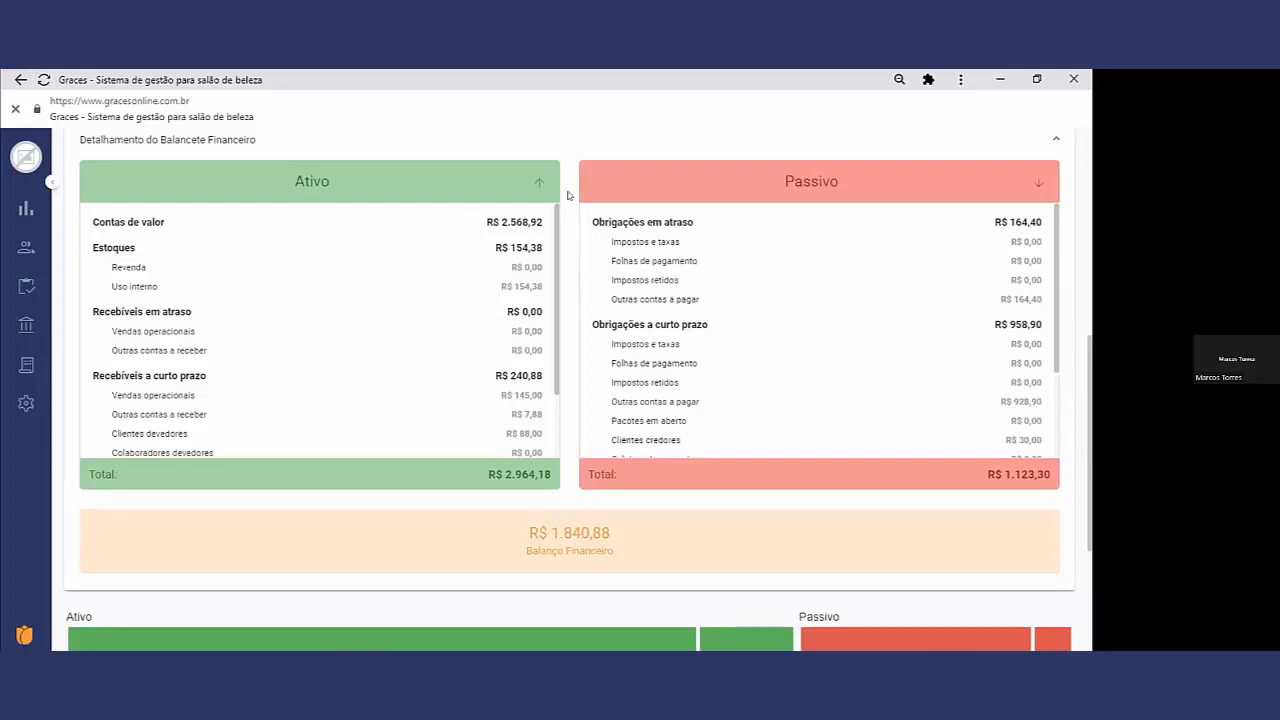
Step: Open the financial Pendências page and view the client lists for Saldo Devedor and Saldo Credor
mouse_move(48, 362)
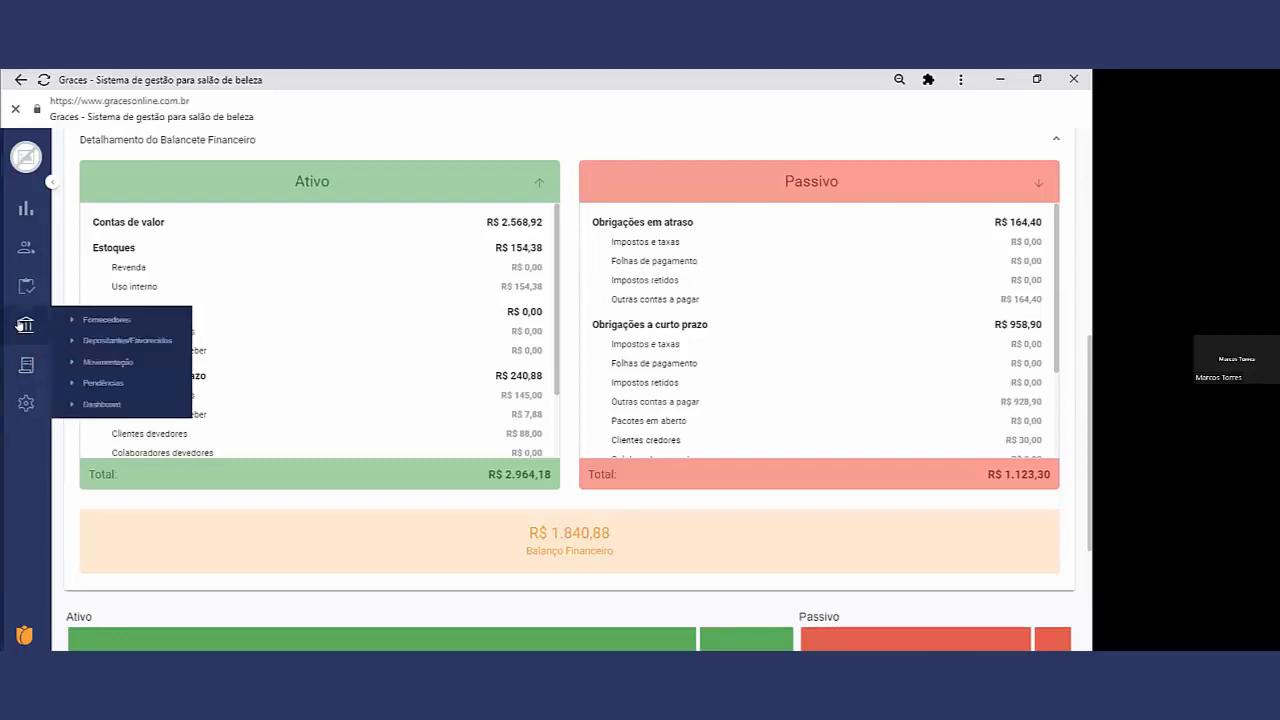
left_click(102, 383)
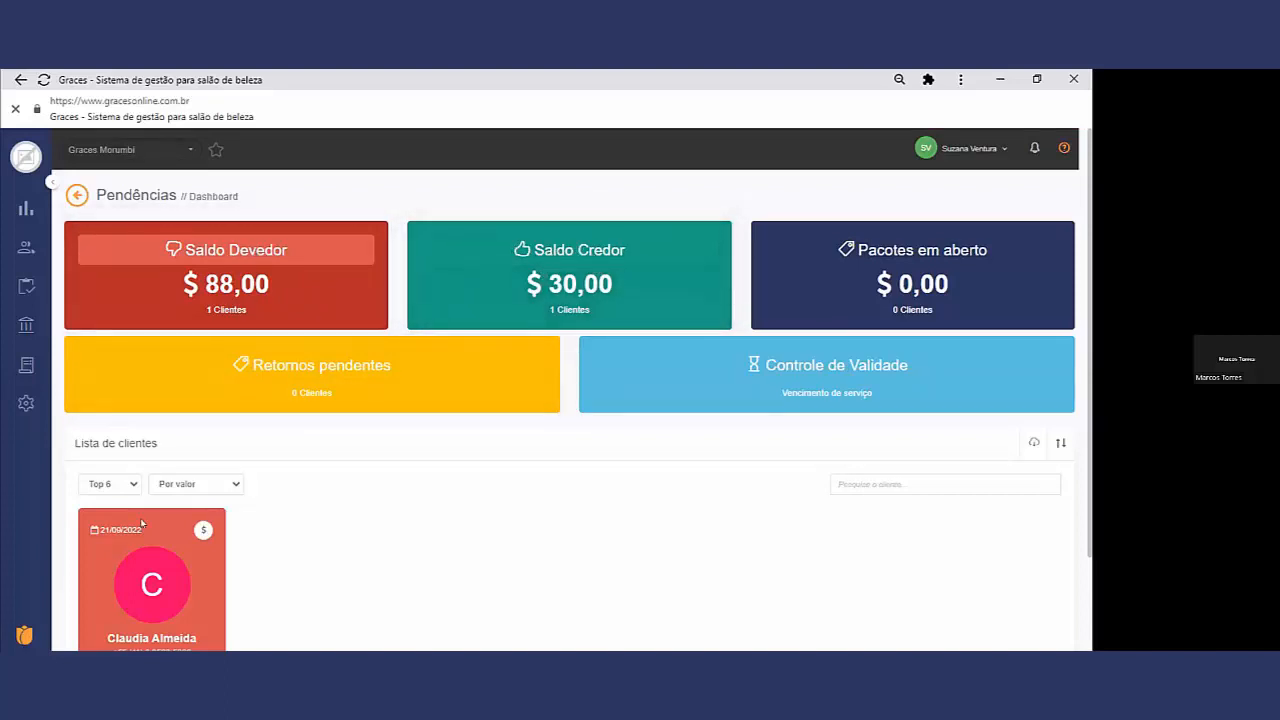
scroll(313, 511, "down", 1)
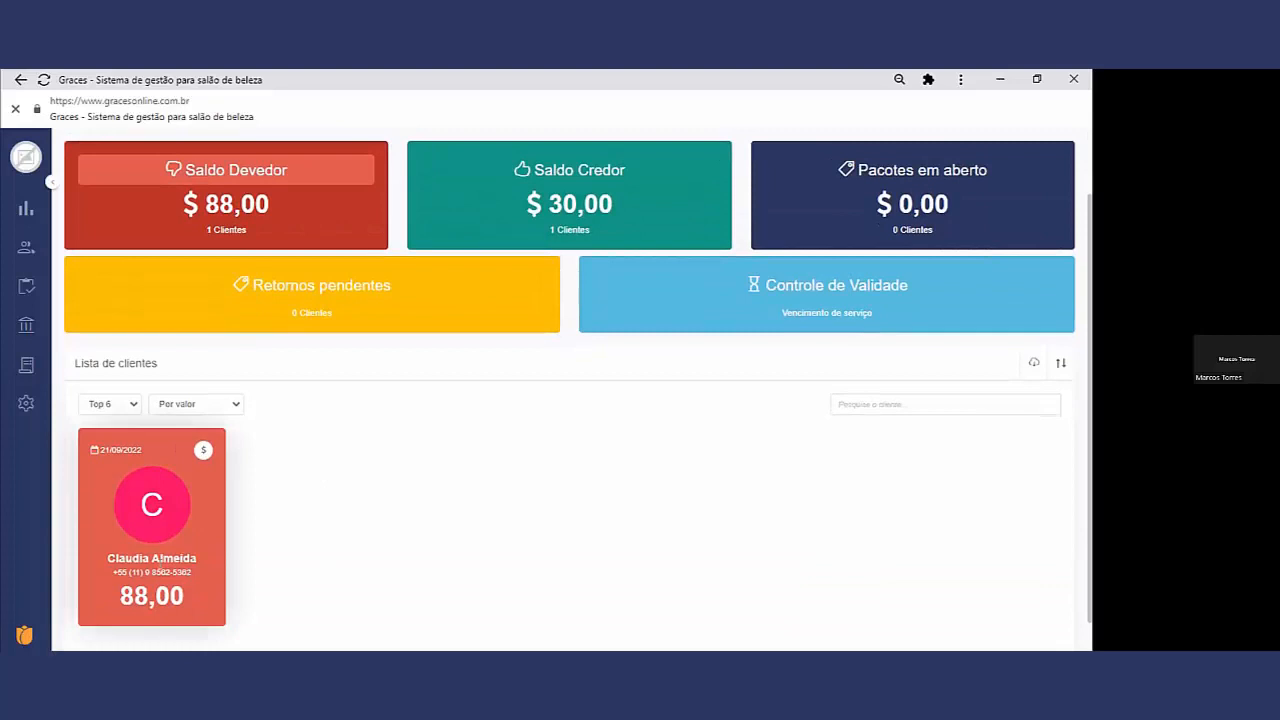
left_click(610, 192)
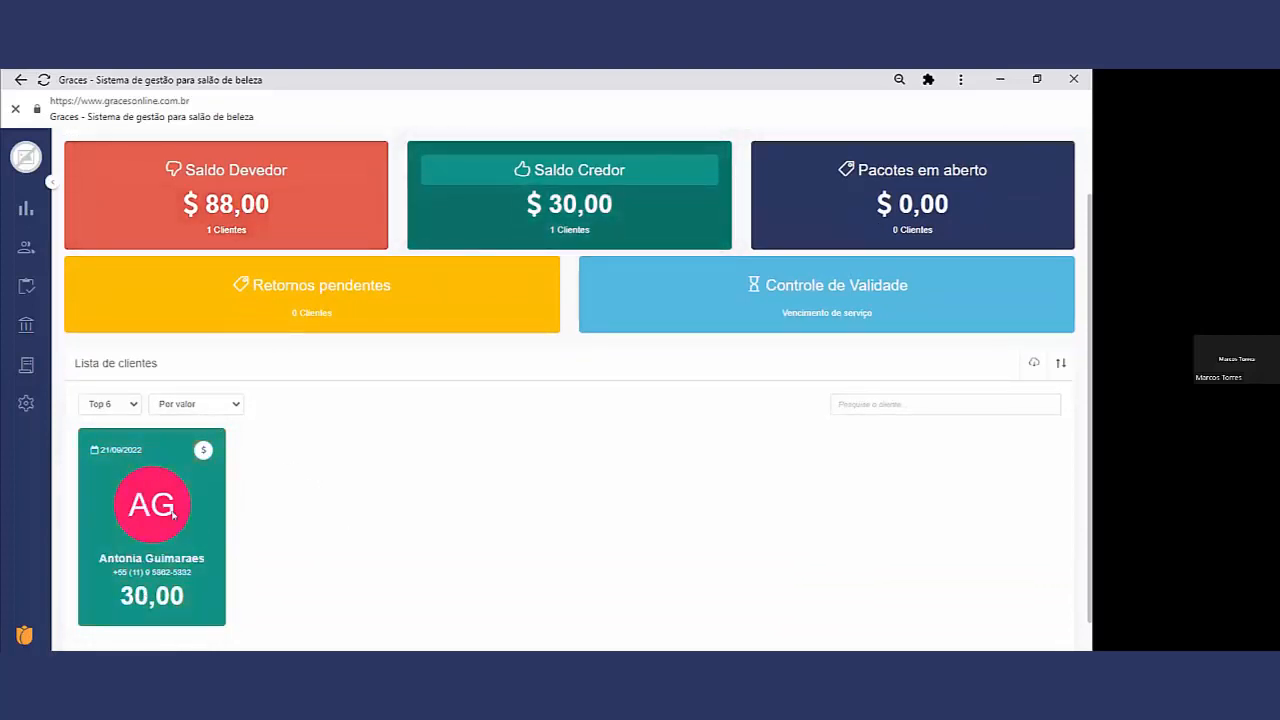
scroll(281, 396, "up", 1)
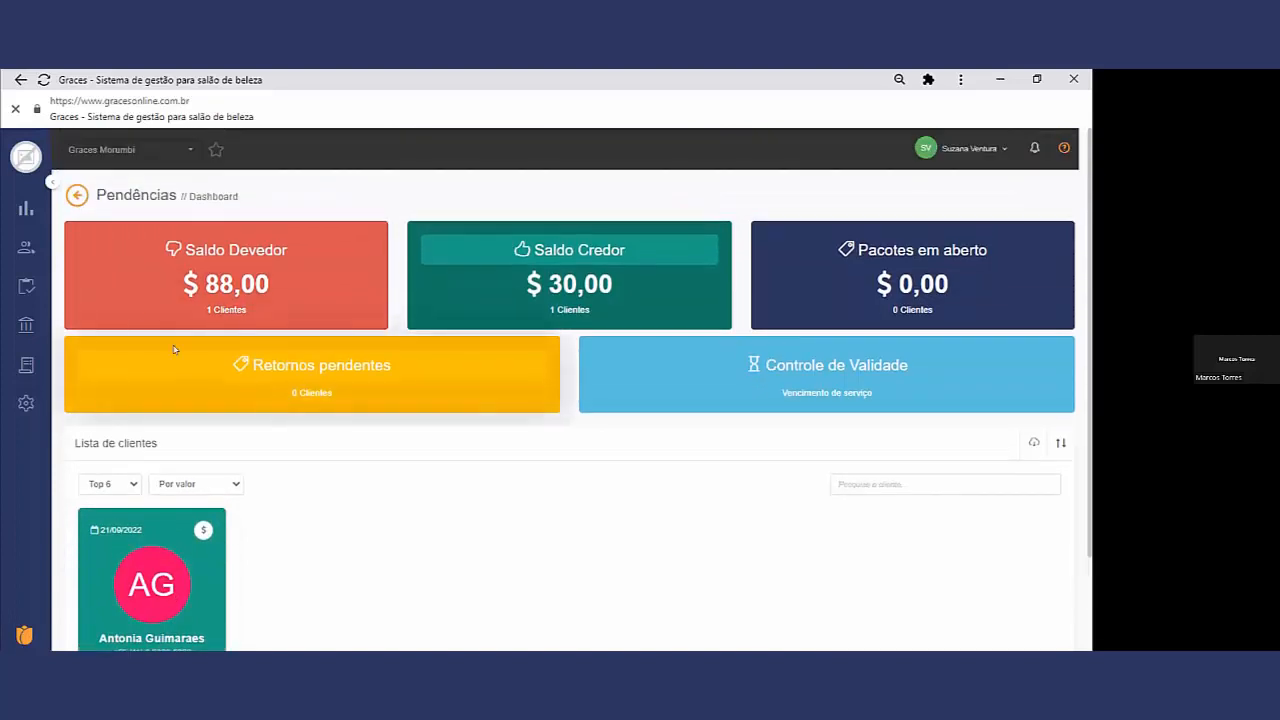
Step: Return to the financial Dashboard and expand the Demonstrativo do Fluxo de Caixa
mouse_move(27, 324)
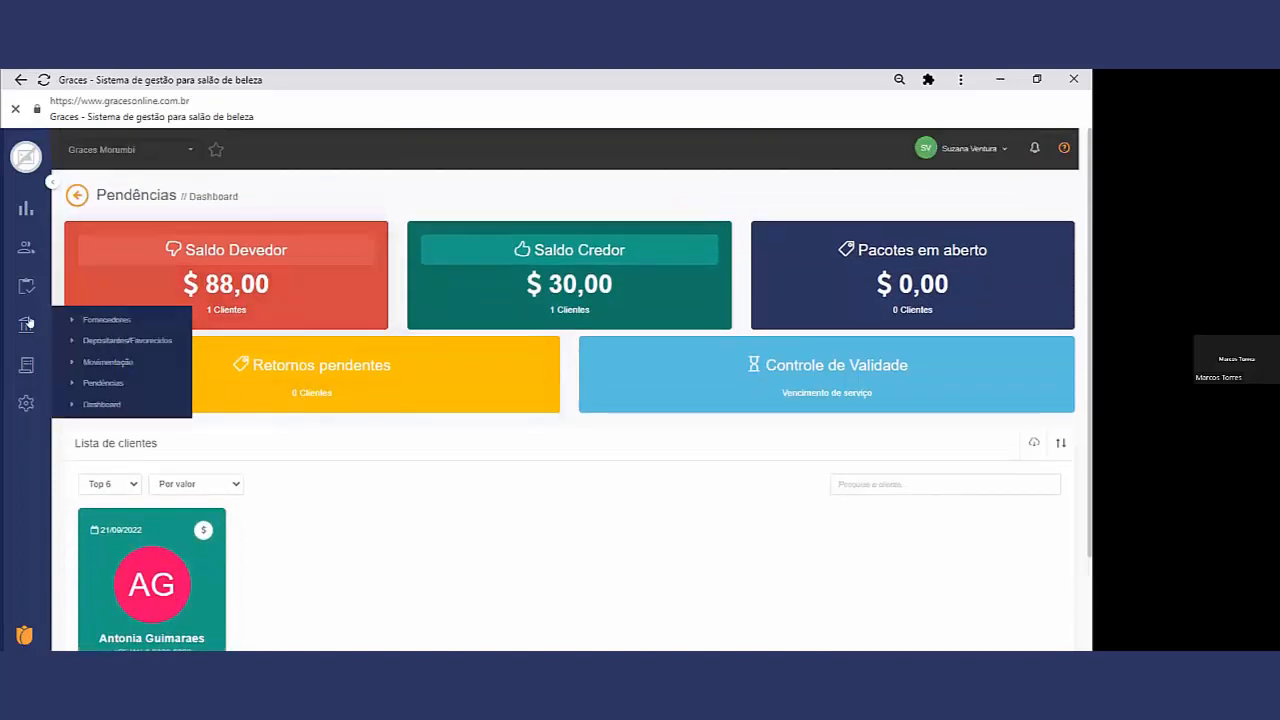
left_click(105, 404)
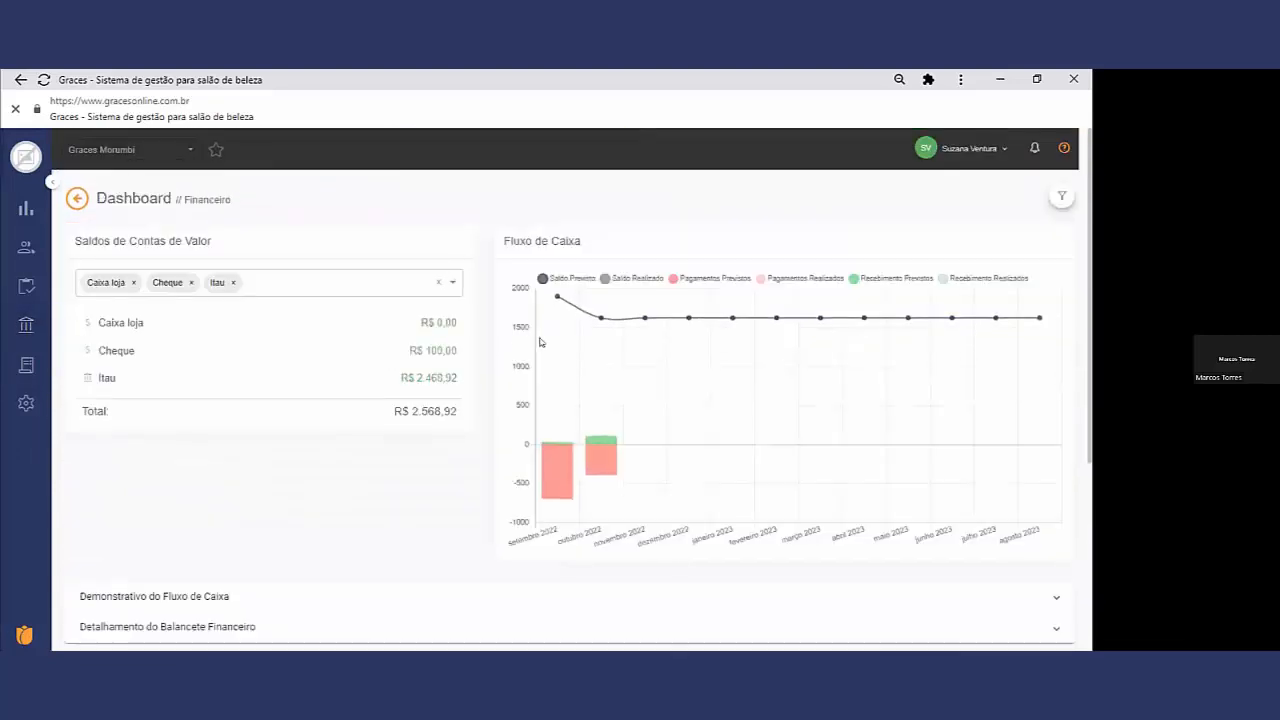
scroll(374, 408, "down", 1)
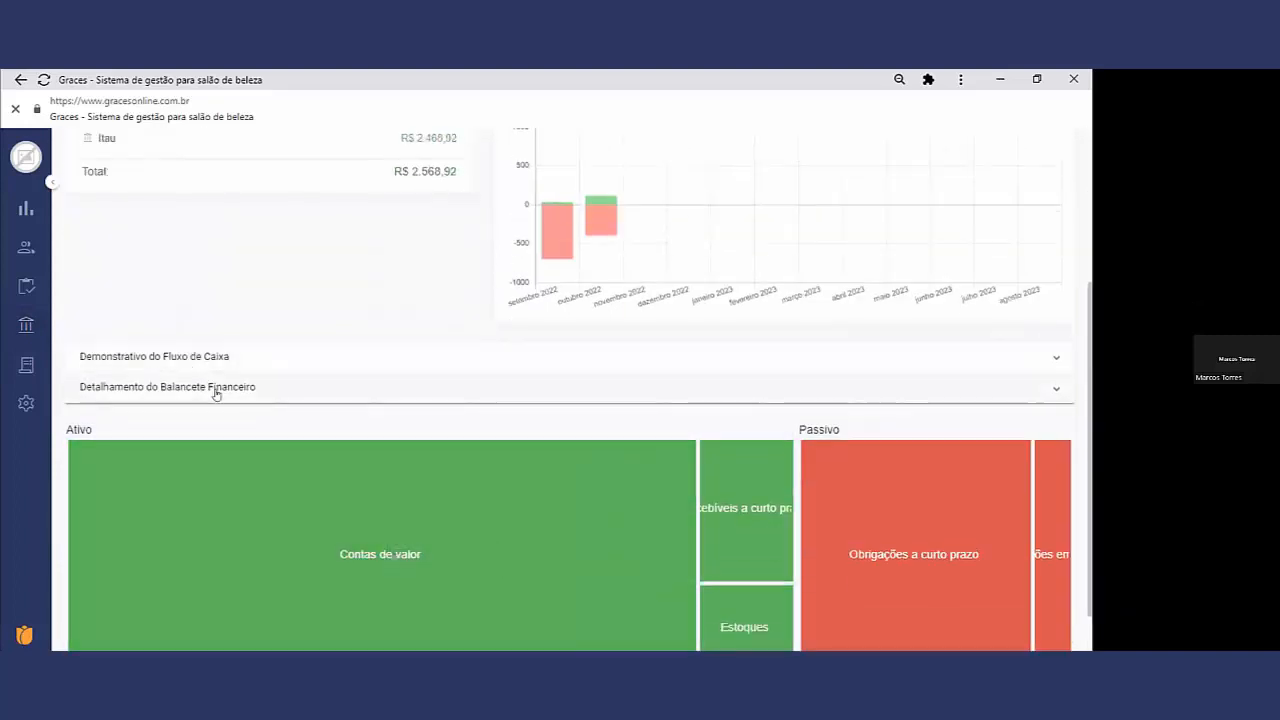
left_click(216, 358)
scroll(365, 395, "down", 3)
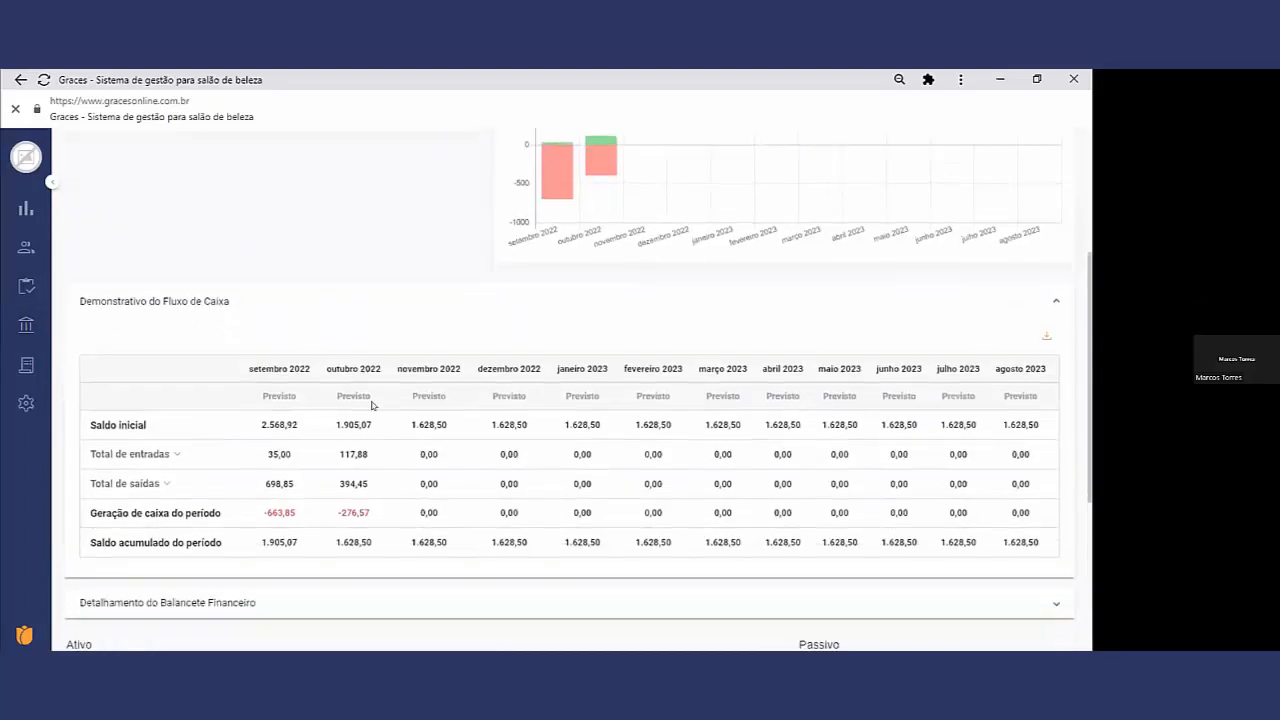
Step: Expand the Detalhamento do Balancete Financeiro and highlight the Clientes devedores line in the Ativo list
left_click(231, 335)
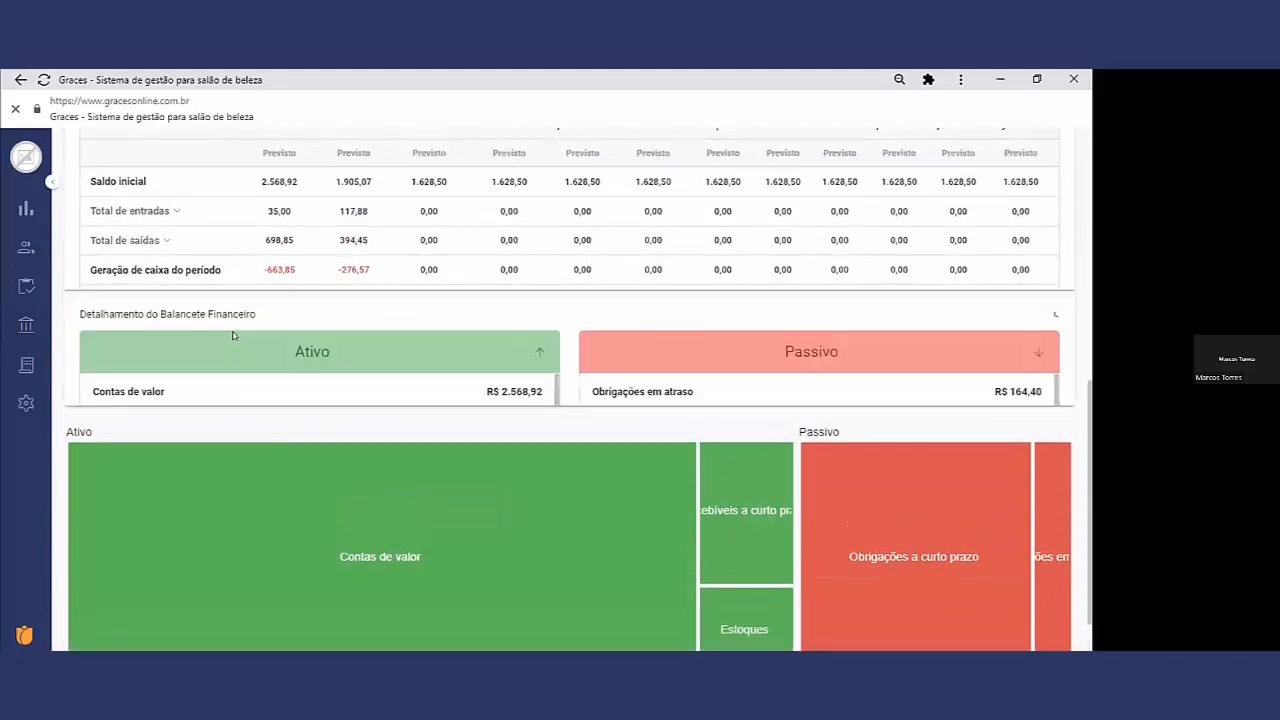
scroll(233, 336, "down", 2)
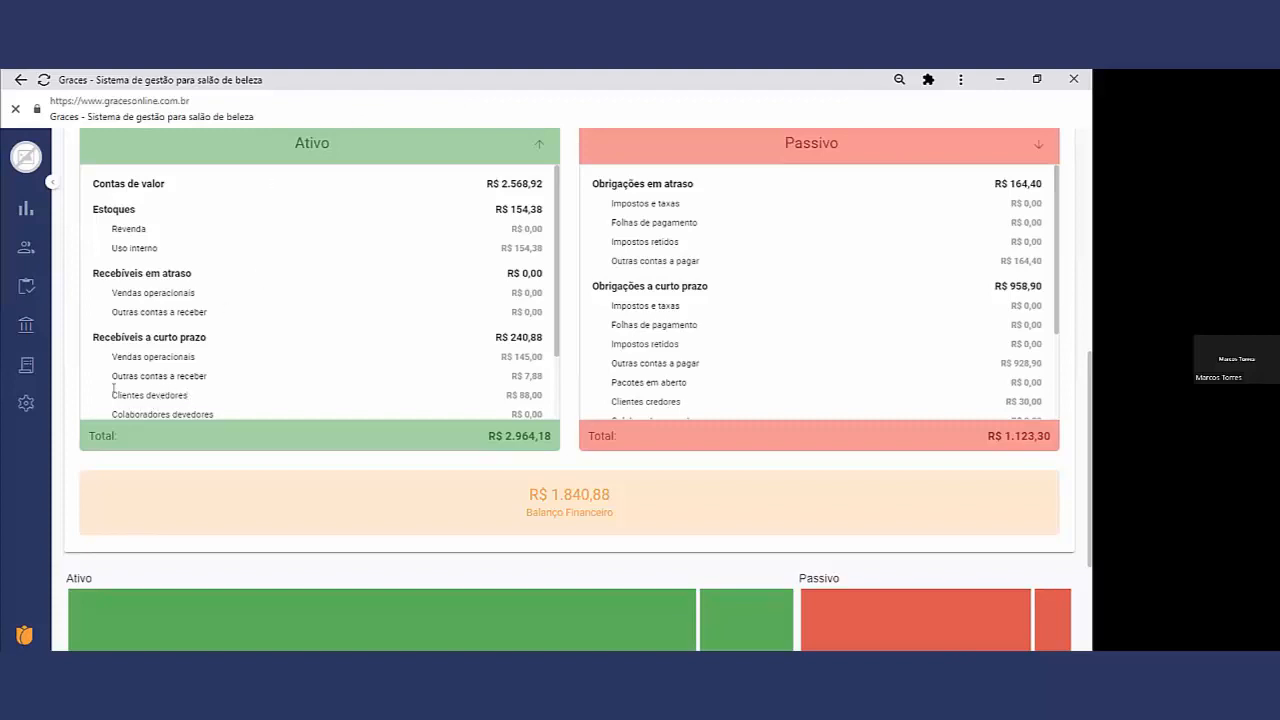
left_click_drag(111, 386, 510, 388)
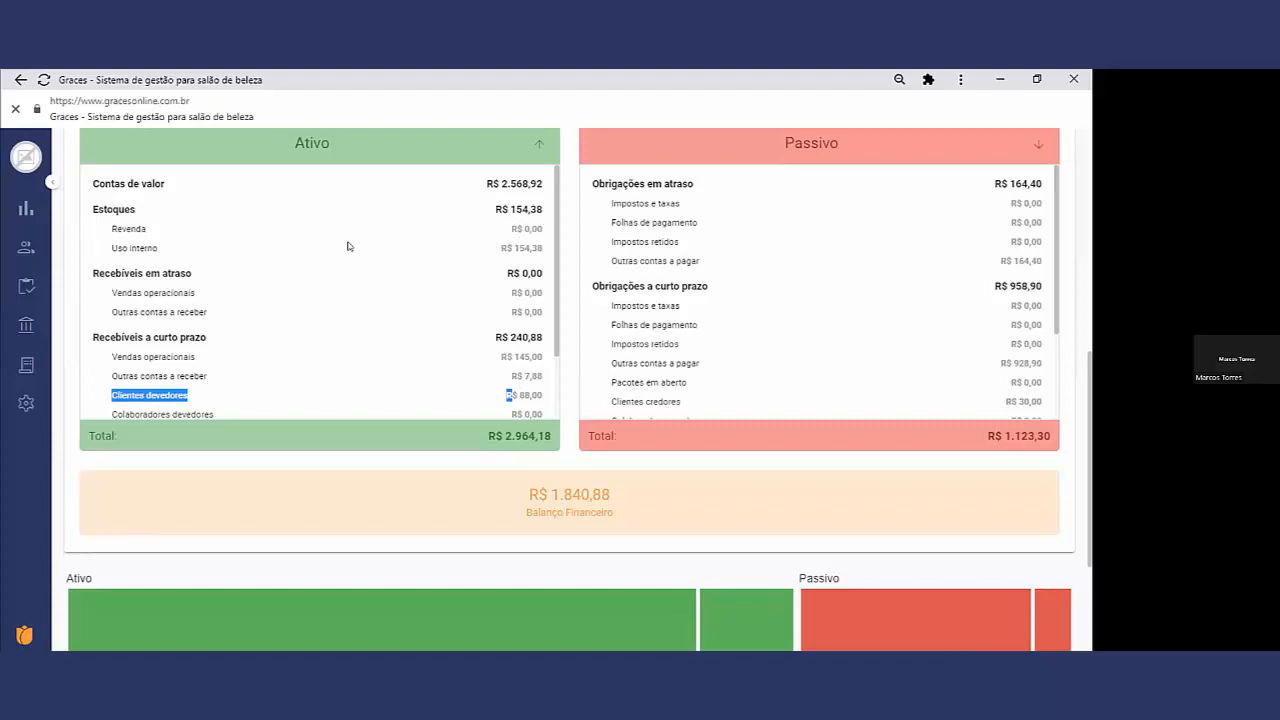
Step: Examine the remaining Ativo and Passivo entries through the long-term items, and compare both totals with the Balanço Financeiro
mouse_move(26, 286)
left_click_drag(556, 290, 553, 348)
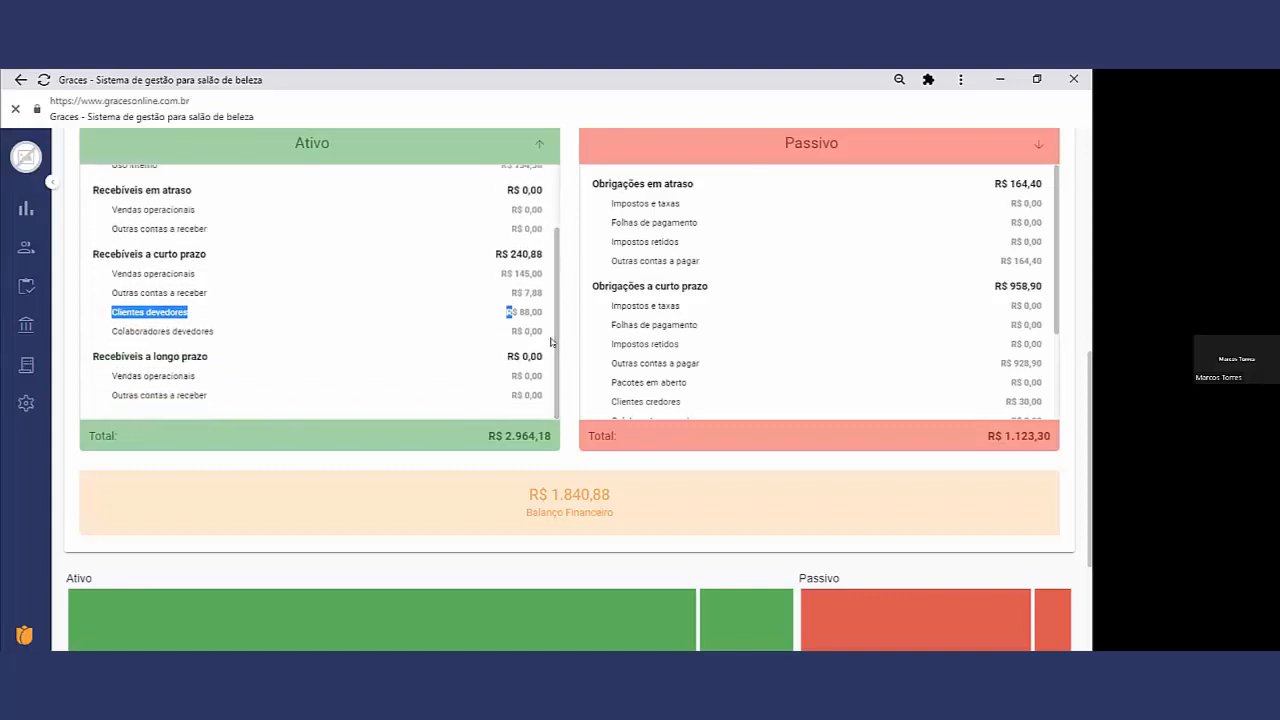
left_click_drag(555, 338, 555, 273)
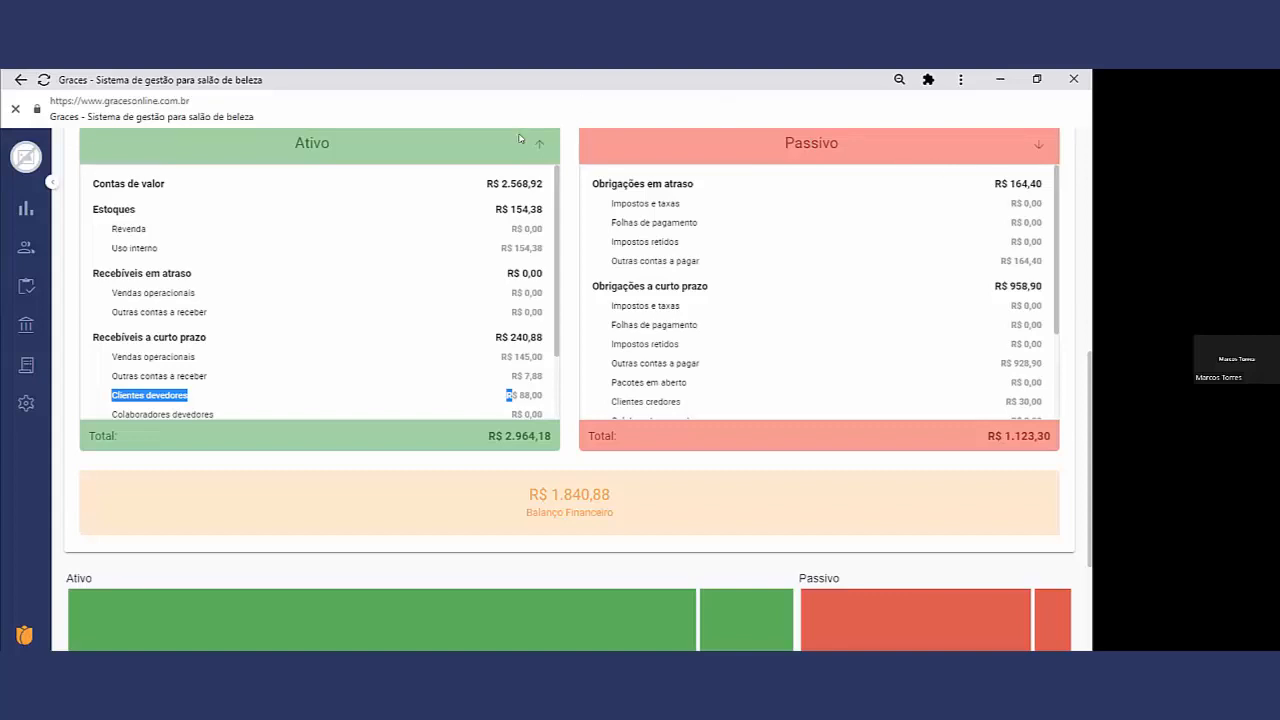
scroll(165, 202, "up", 1)
scroll(168, 202, "up", 1)
scroll(355, 295, "down", 1)
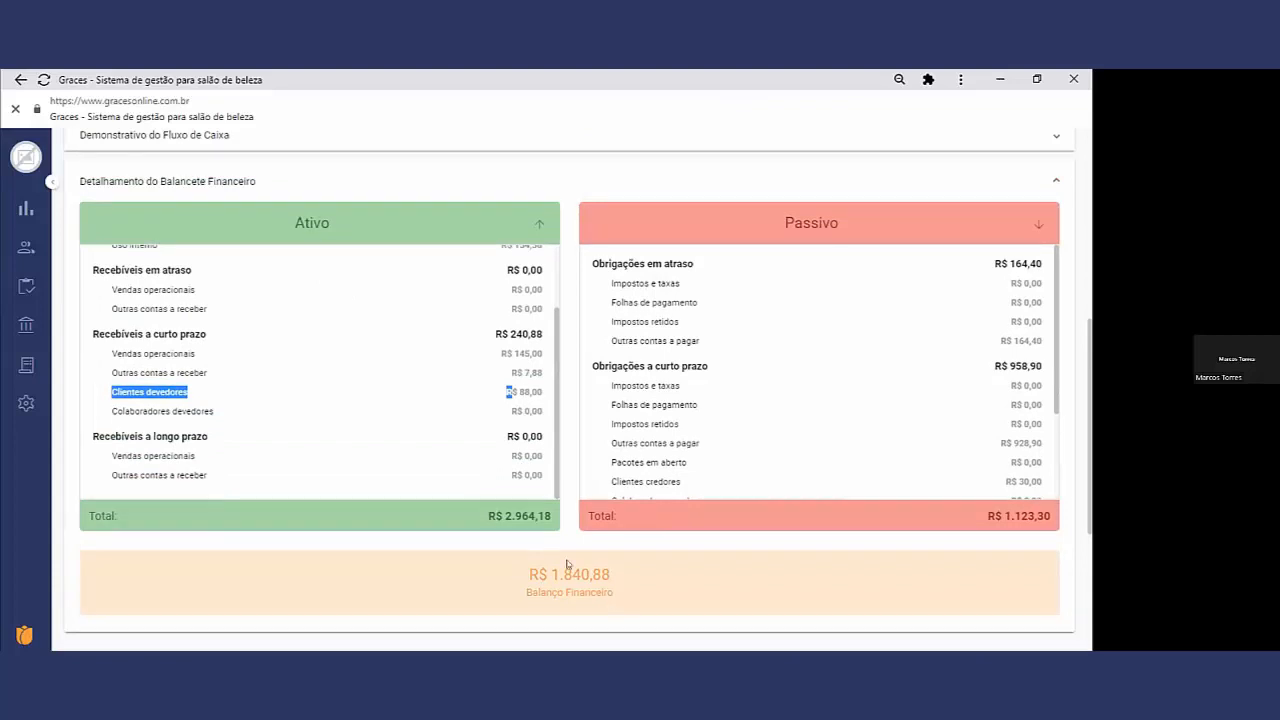
scroll(652, 548, "down", 2)
scroll(780, 560, "up", 5)
scroll(903, 572, "down", 2)
scroll(903, 572, "down", 5)
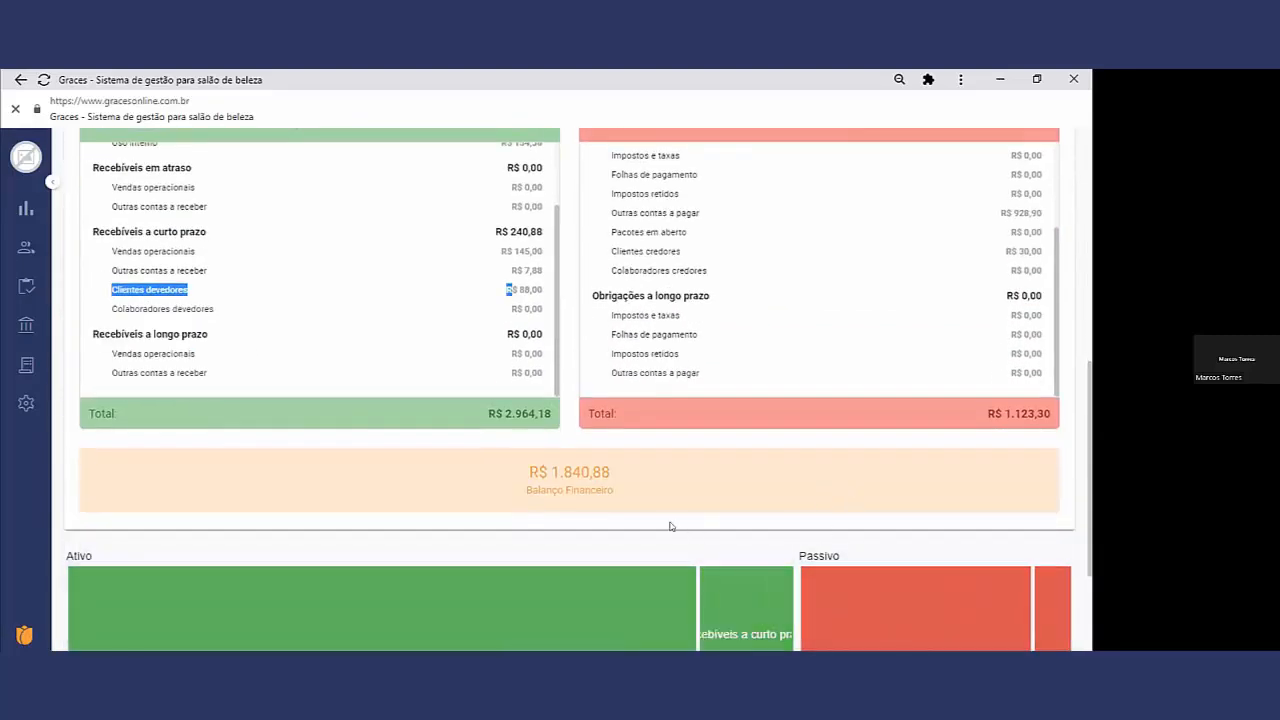
Step: Examine the Ativo and Passivo chart beneath the Balanço Financeiro and return to the account balances at the start of the Dashboard
scroll(674, 523, "down", 2)
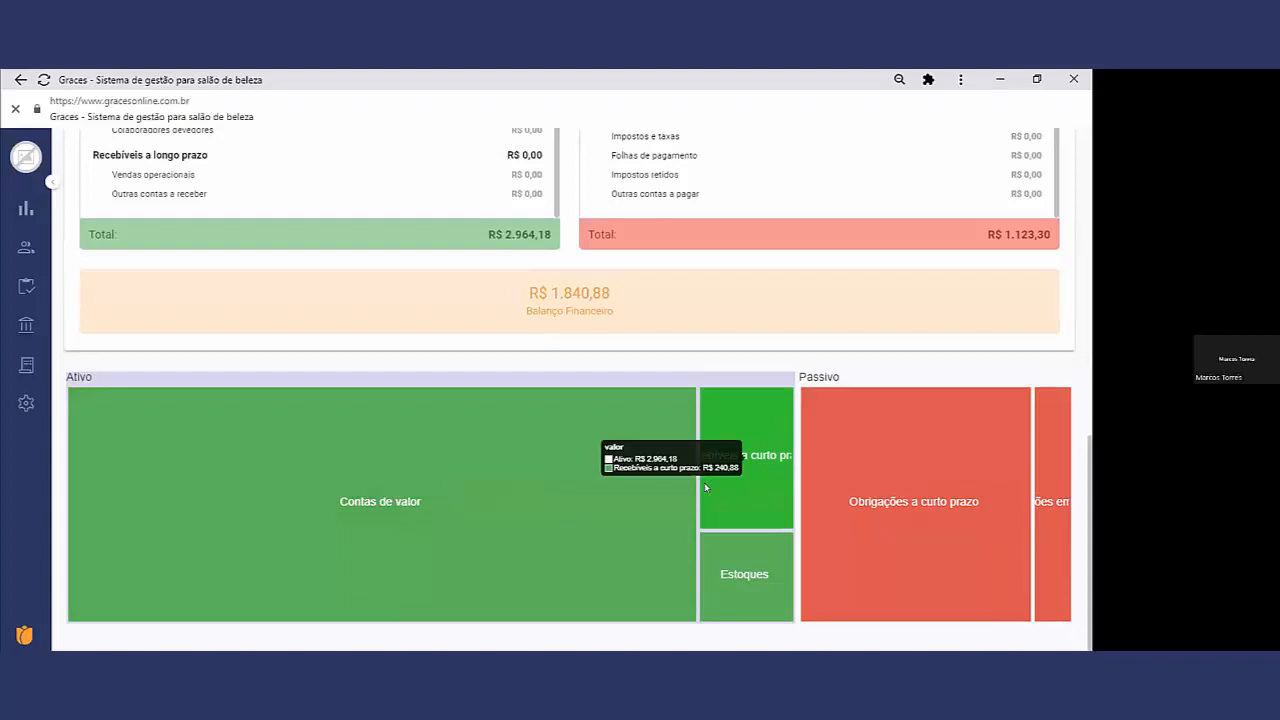
scroll(855, 320, "up", 4)
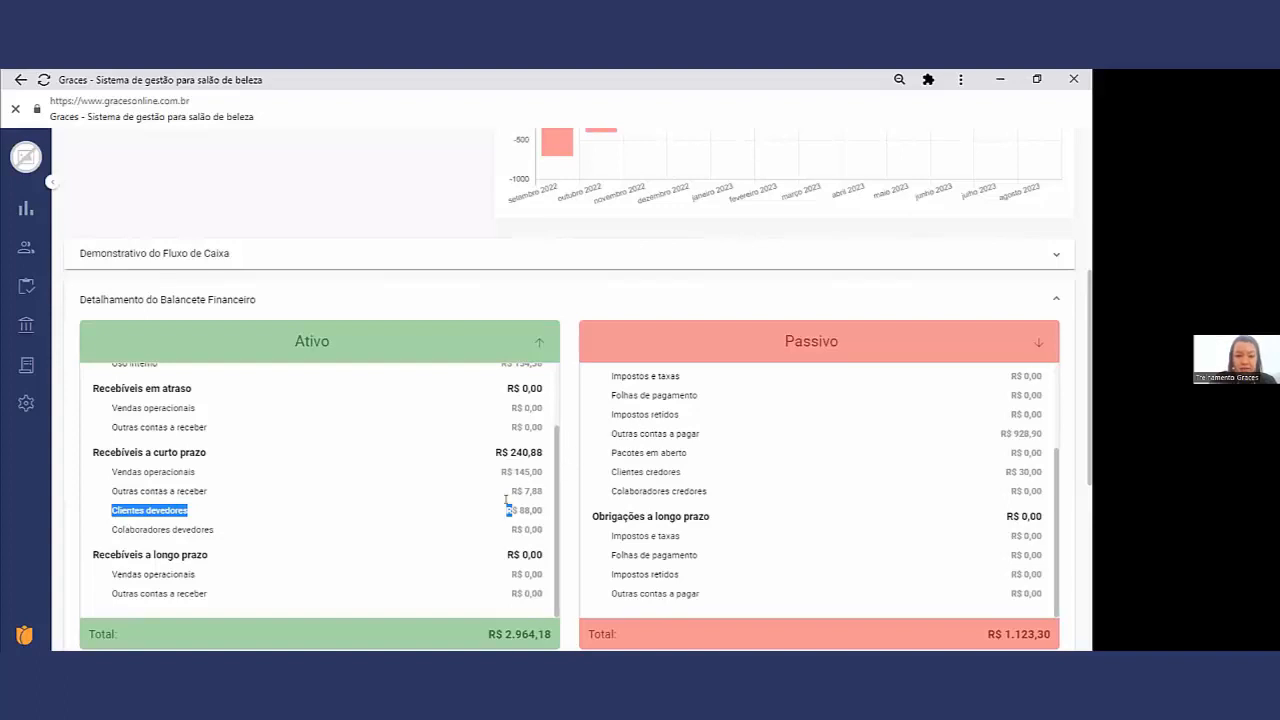
mouse_move(22, 404)
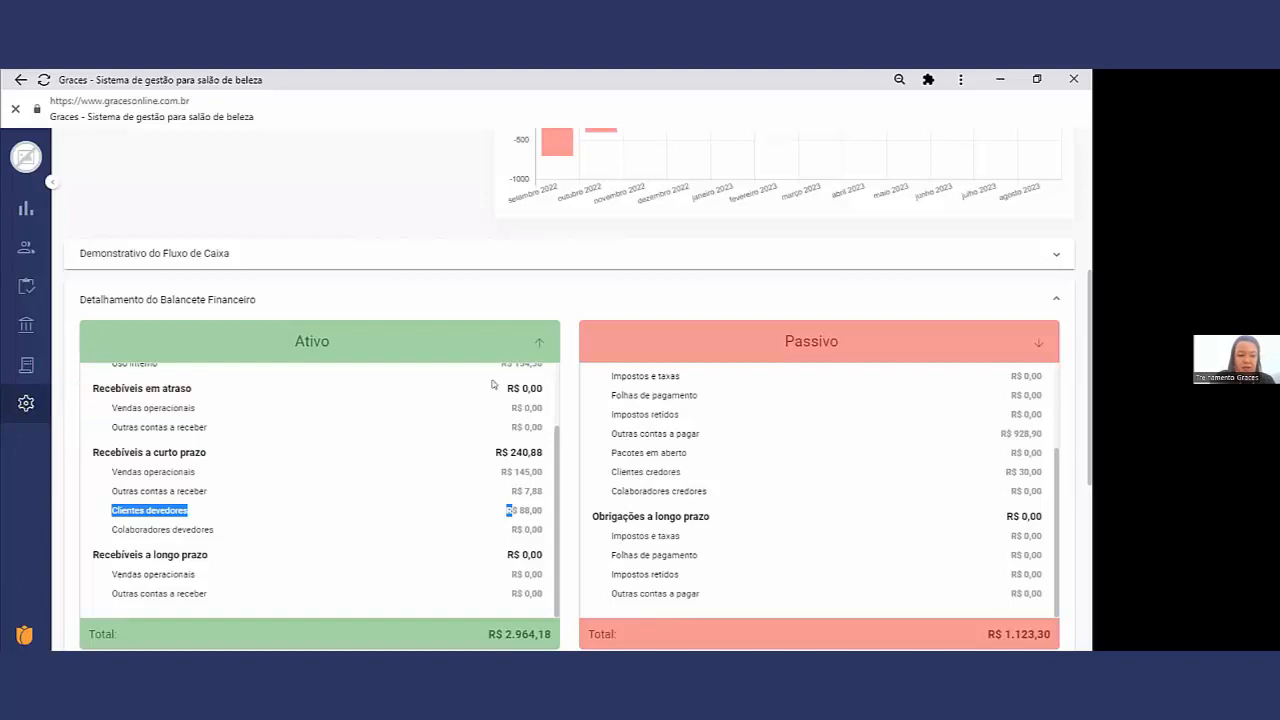
scroll(927, 349, "up", 4)
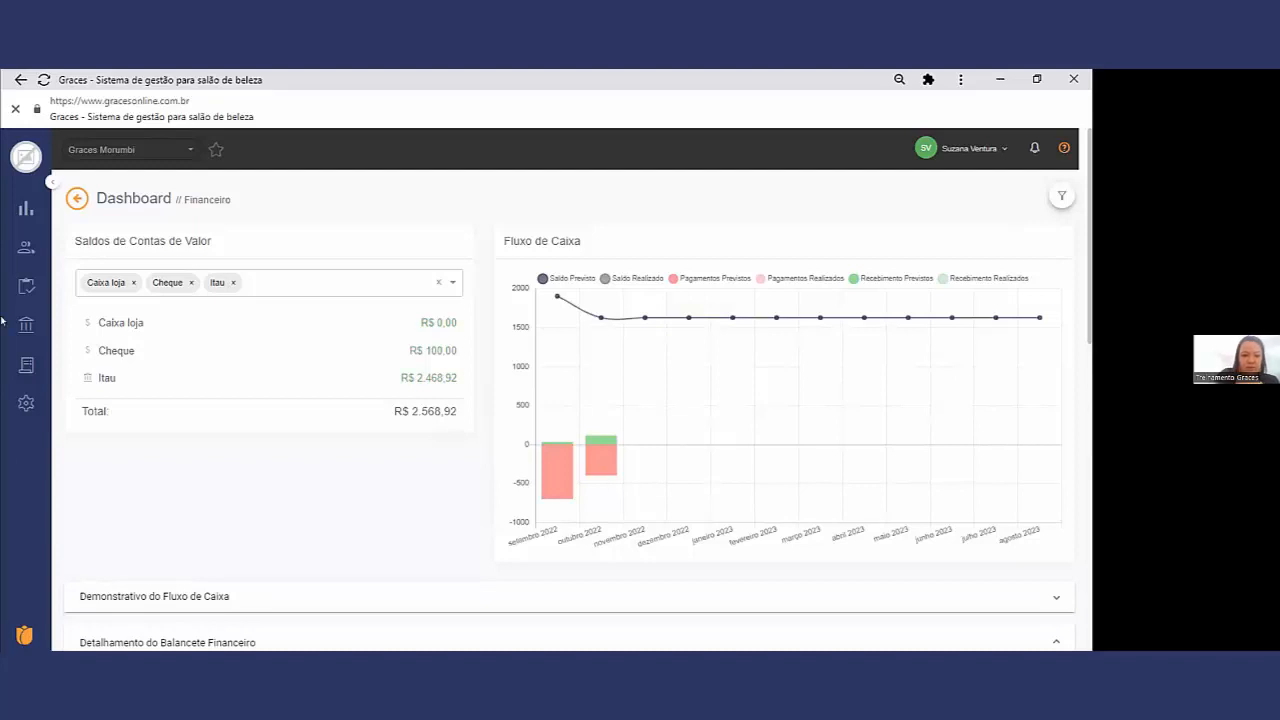
Step: Open the Caixa section of the system Configurações and expand the Cartão de Débito list
left_click(88, 399)
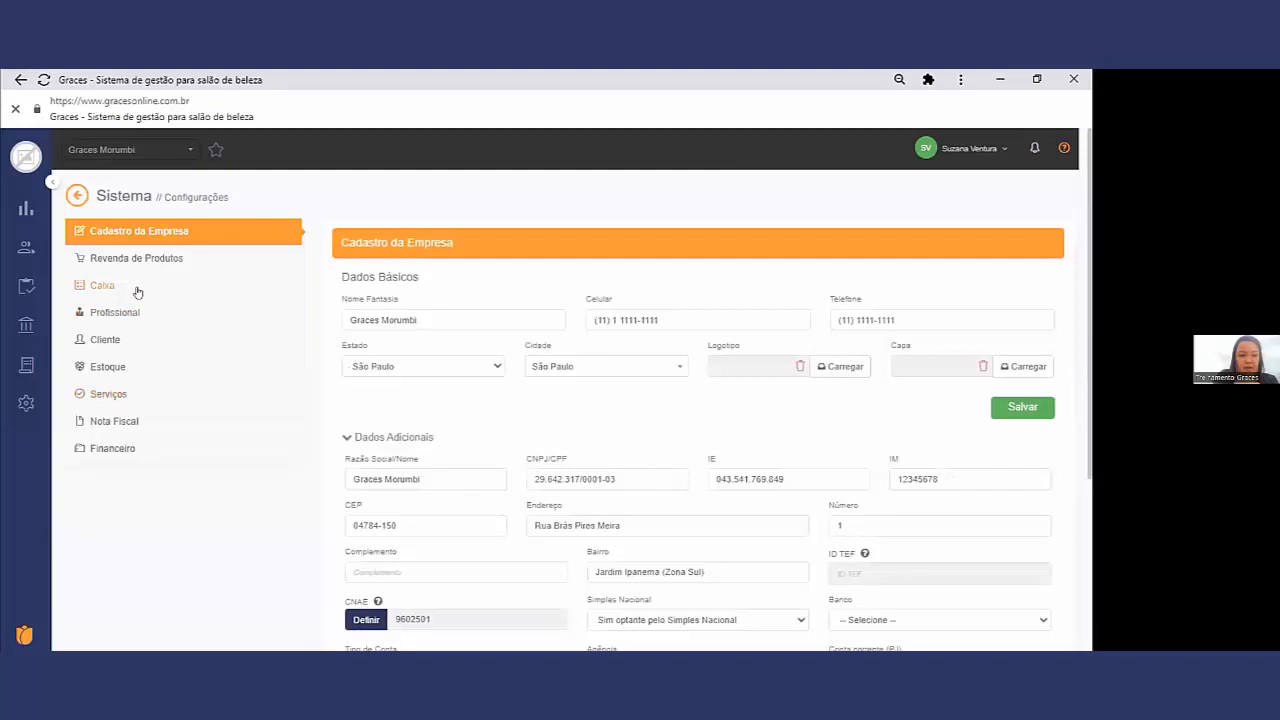
left_click(135, 289)
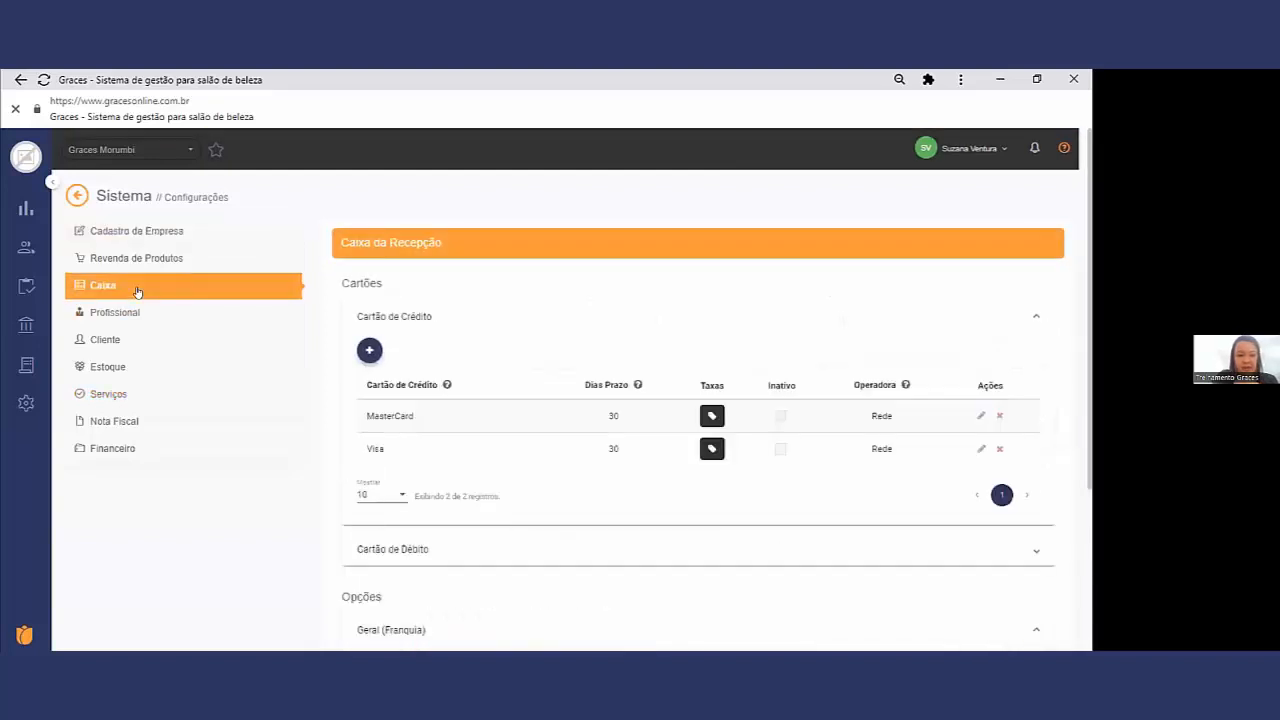
left_click(466, 549)
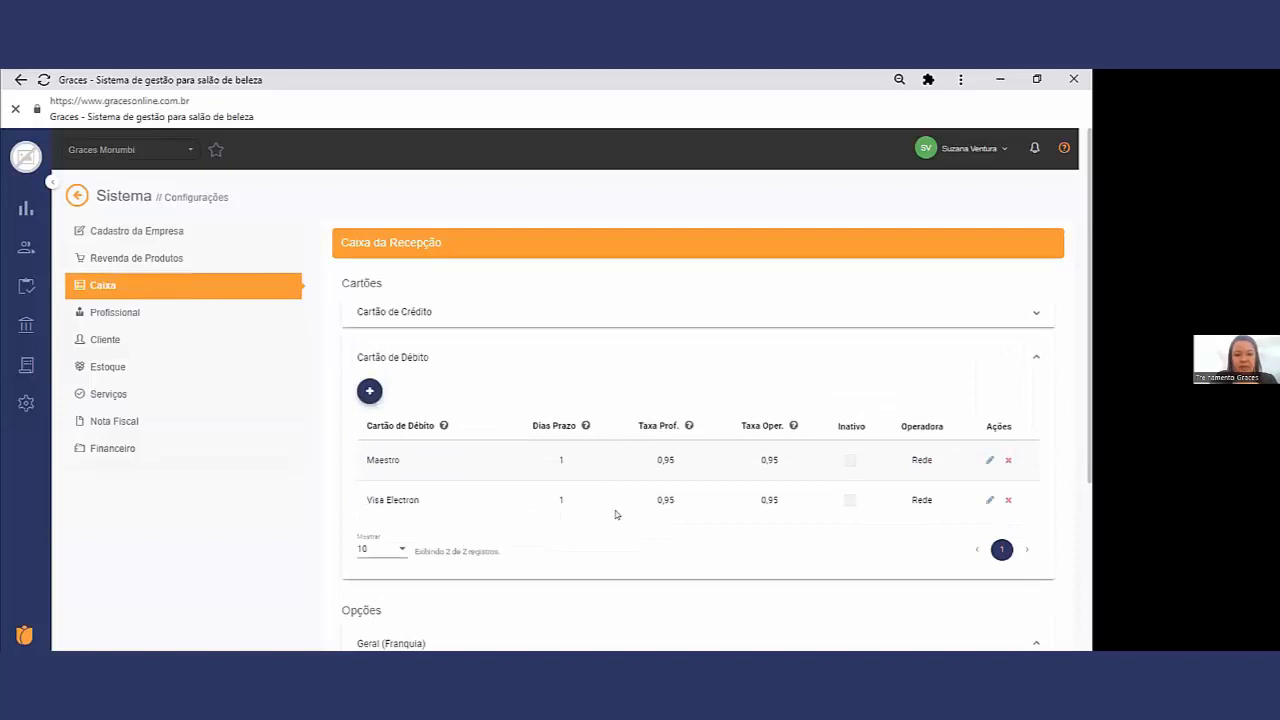
Step: Highlight Maestro's Taxa Prof. and compare the Taxa Oper. values of Maestro and Visa Electron in the debit card list
double_click(668, 461)
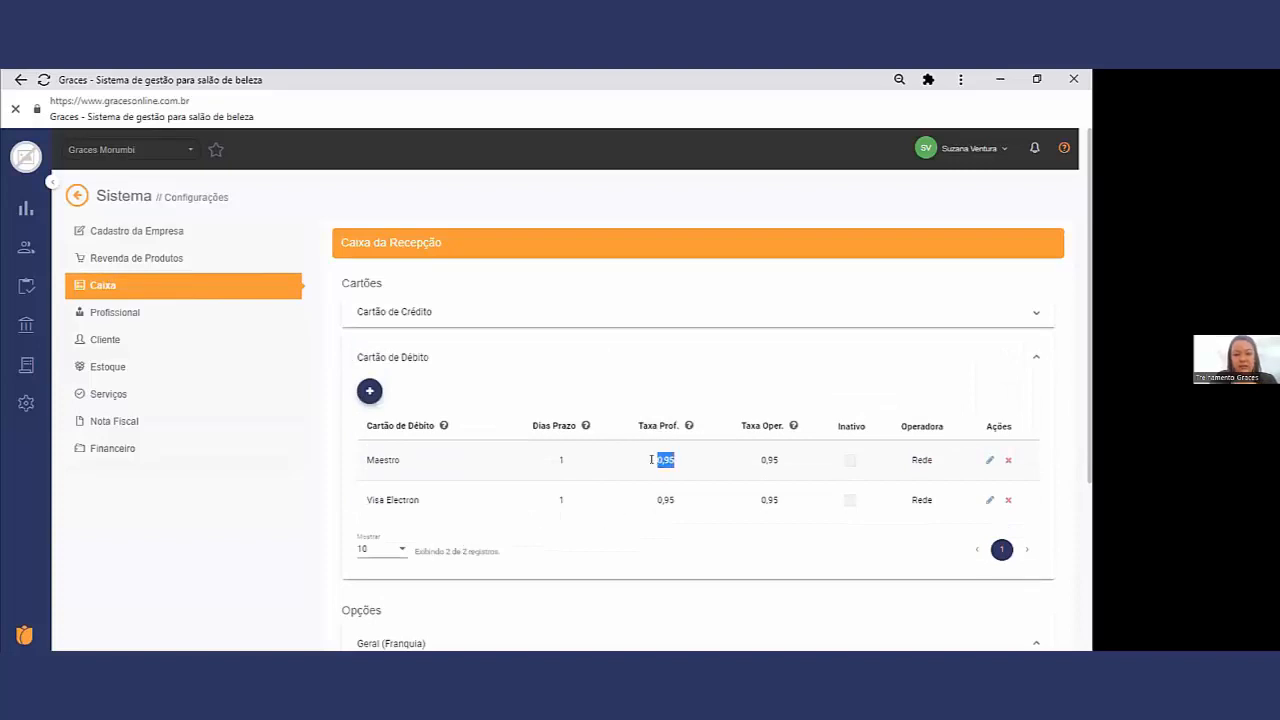
double_click(770, 461)
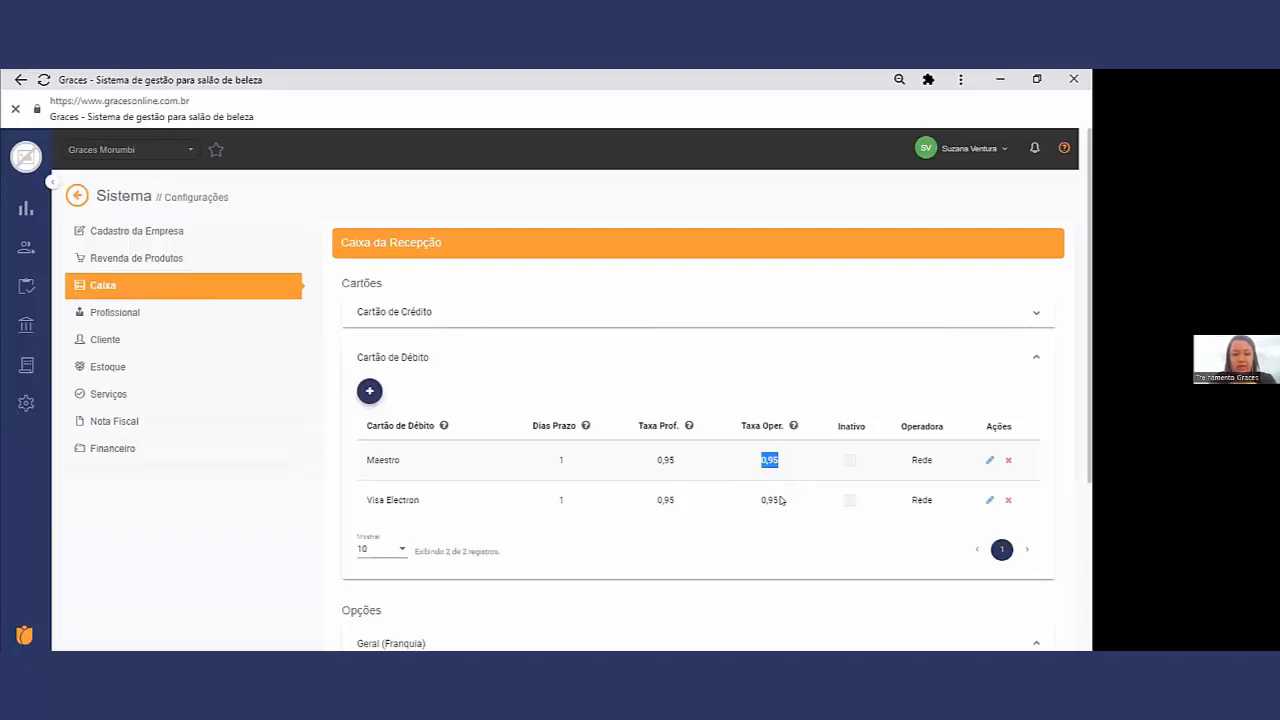
left_click_drag(779, 500, 755, 500)
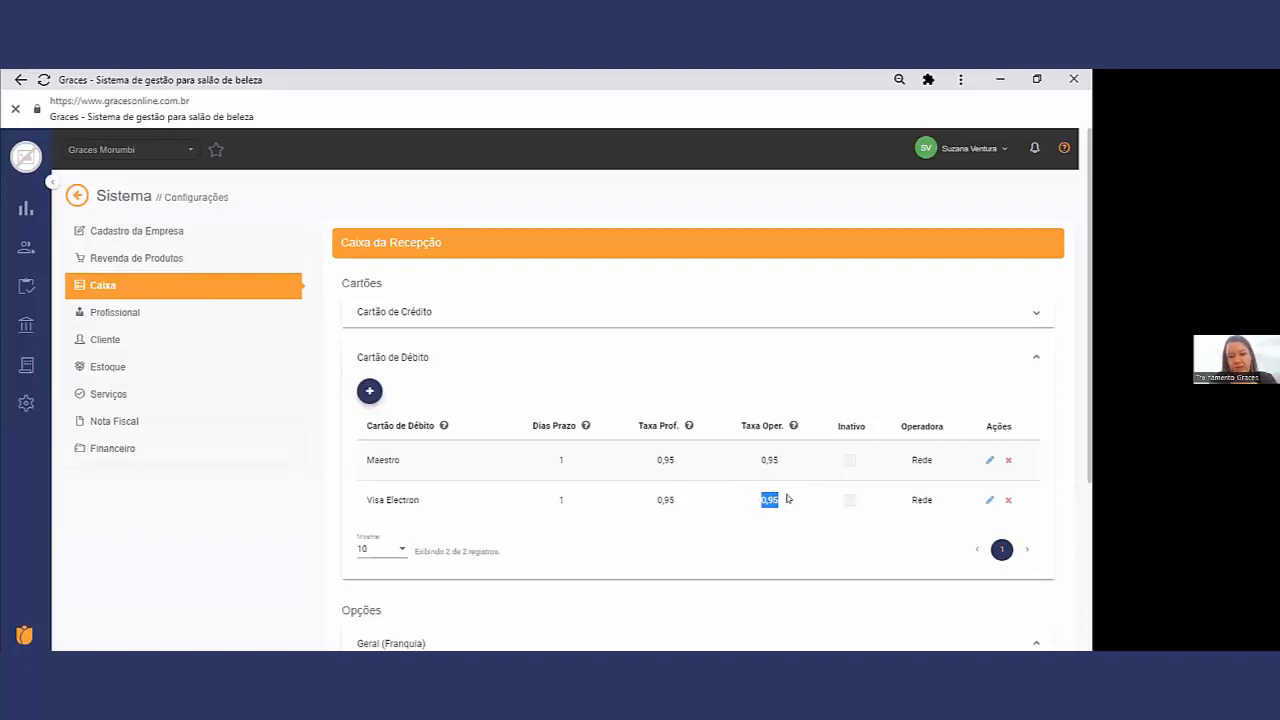
left_click_drag(780, 460, 757, 460)
left_click(764, 498)
double_click(764, 499)
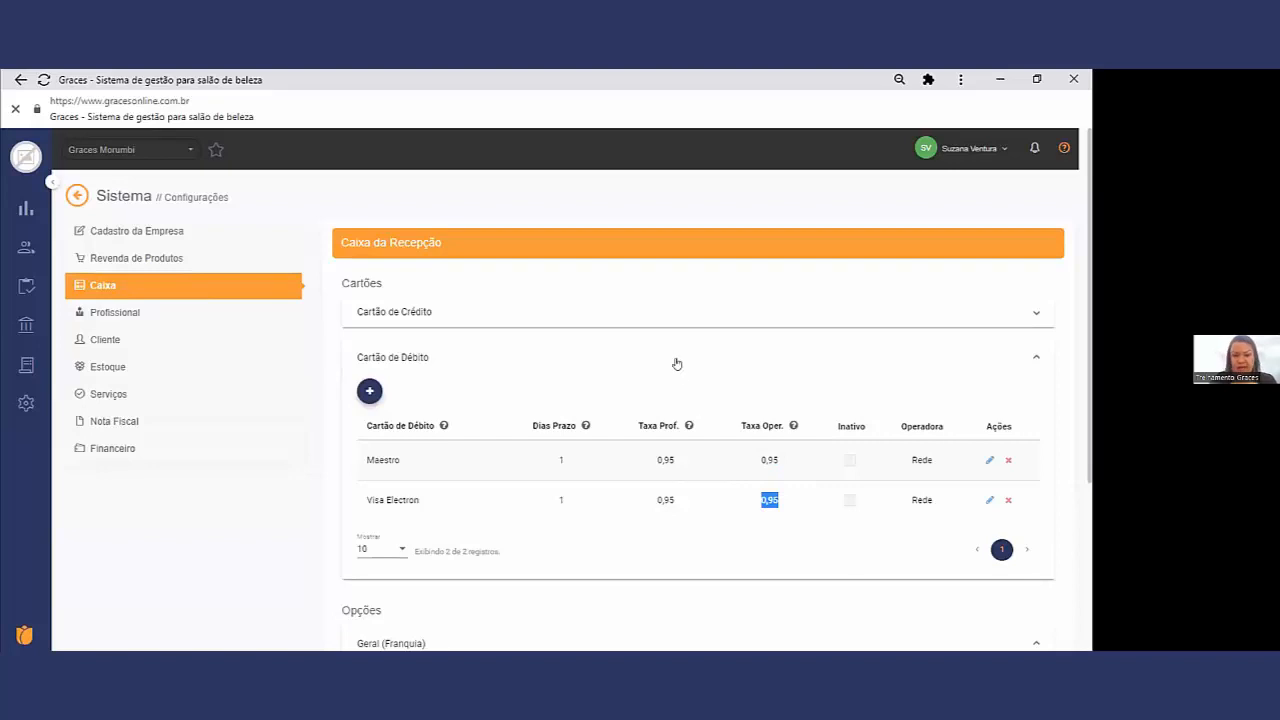
Step: Expand the Cartão de Crédito list, view the MasterCard instalment rates and close them without saving
left_click(668, 320)
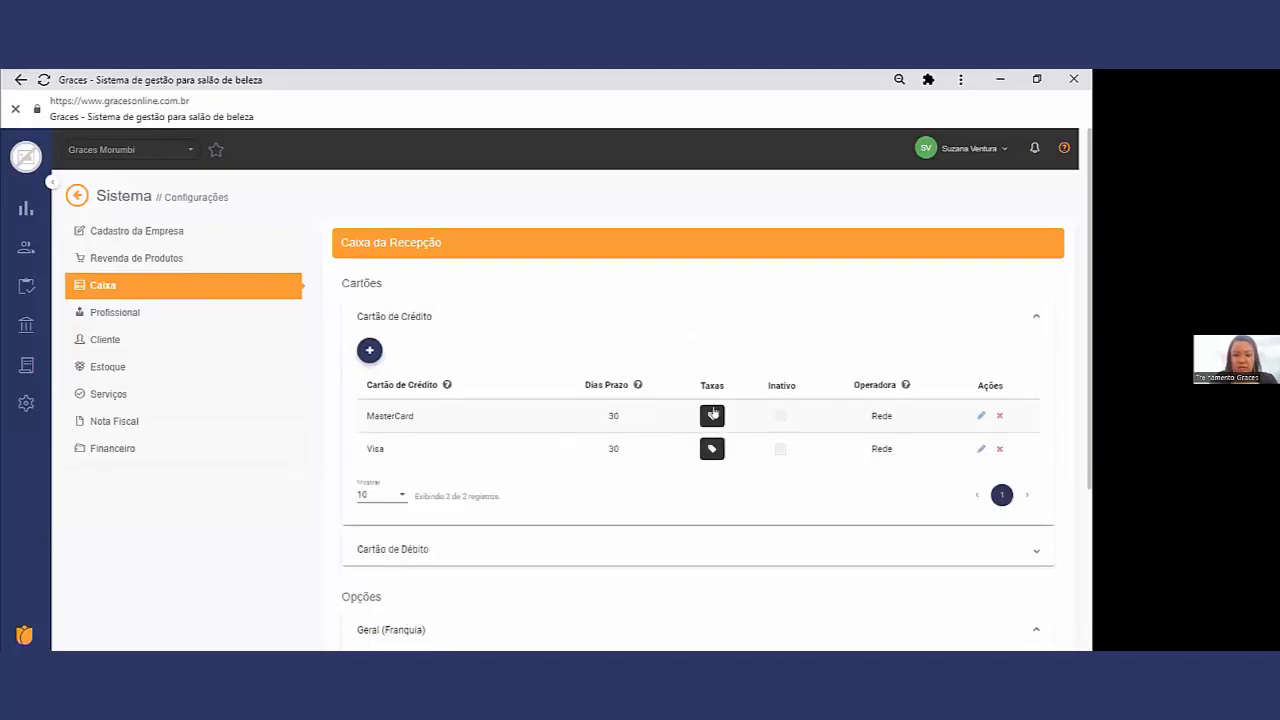
left_click(712, 417)
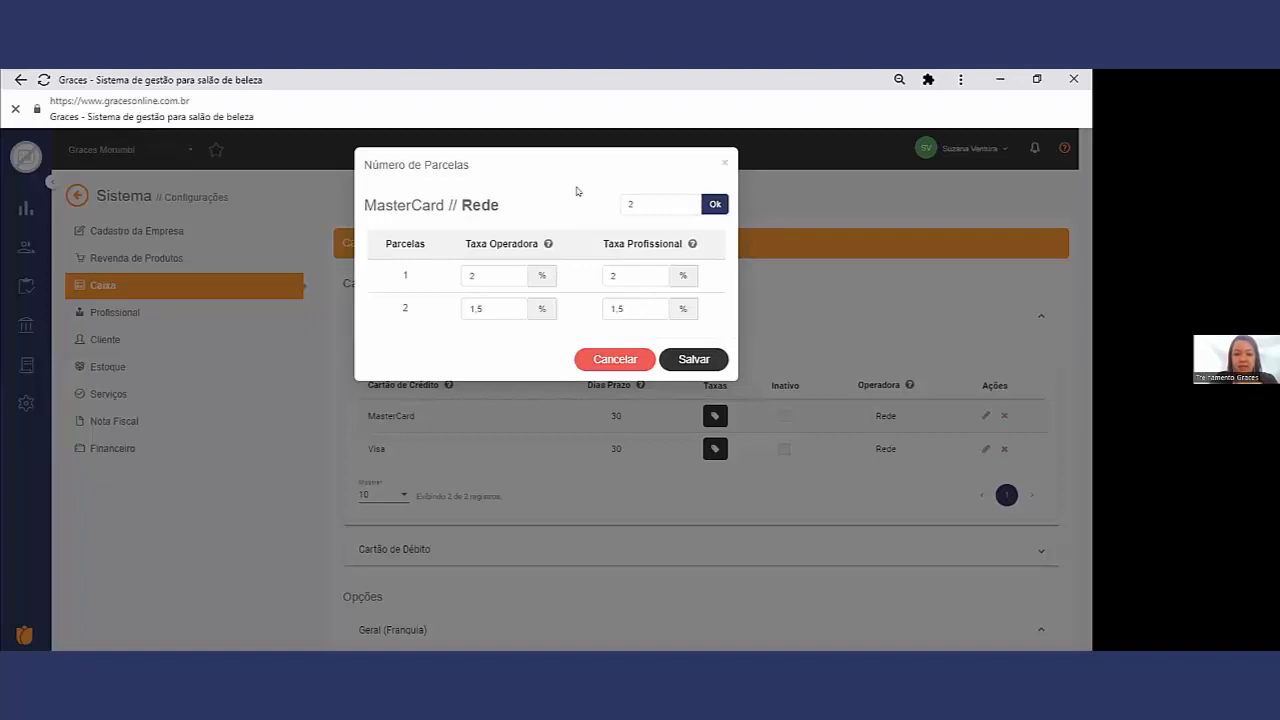
left_click(607, 360)
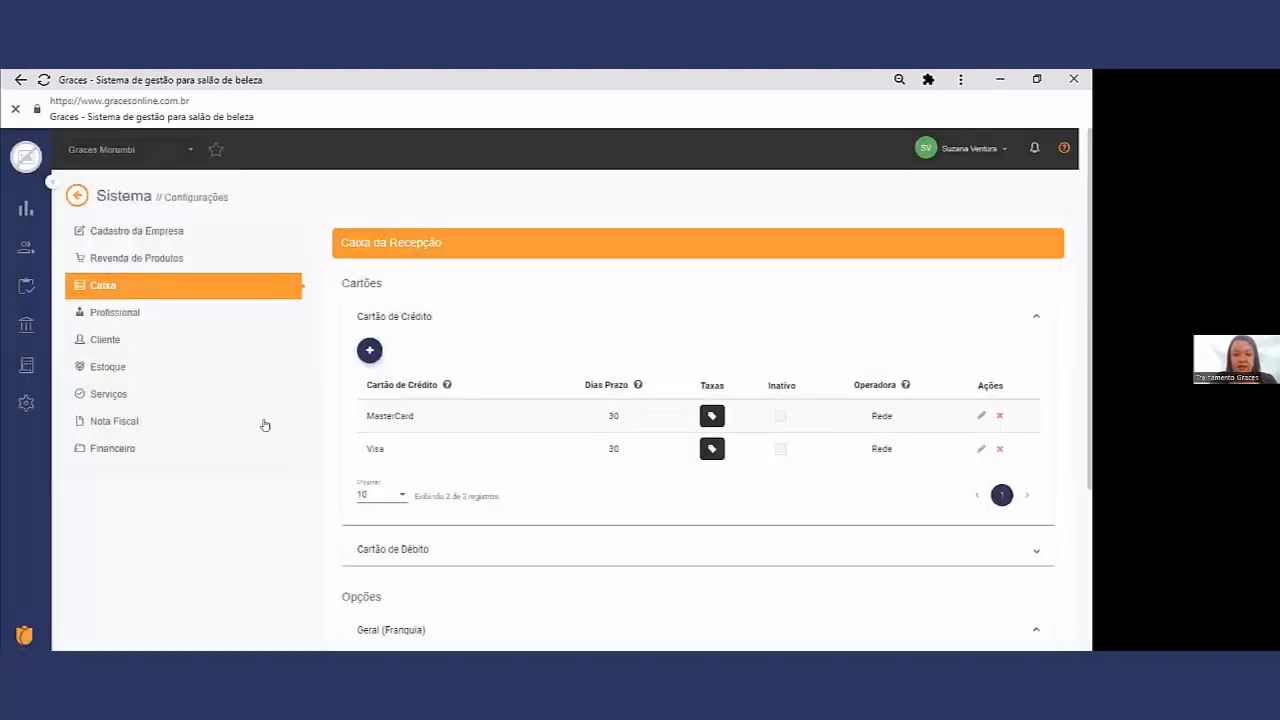
Step: Reopen the MasterCard Número de Parcelas dialog, review Taxa Operadora and Taxa Profissional per instalment, and close it unchanged
left_click(26, 325)
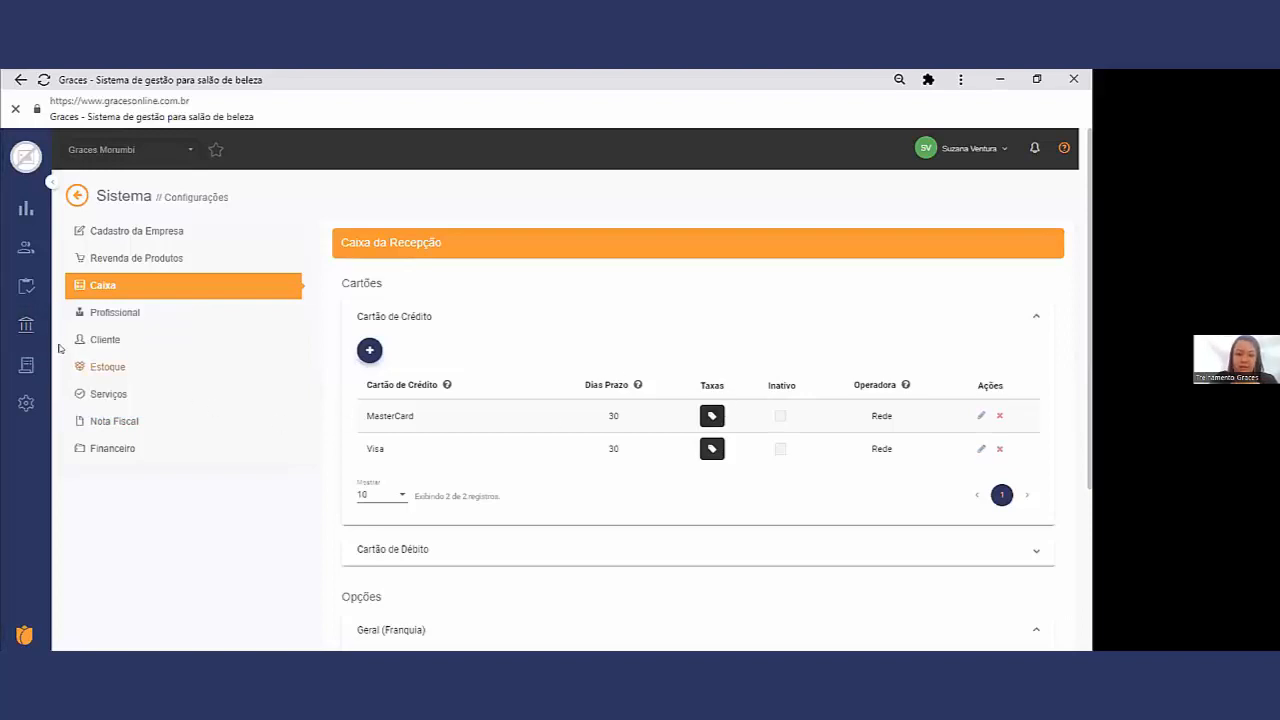
mouse_move(26, 325)
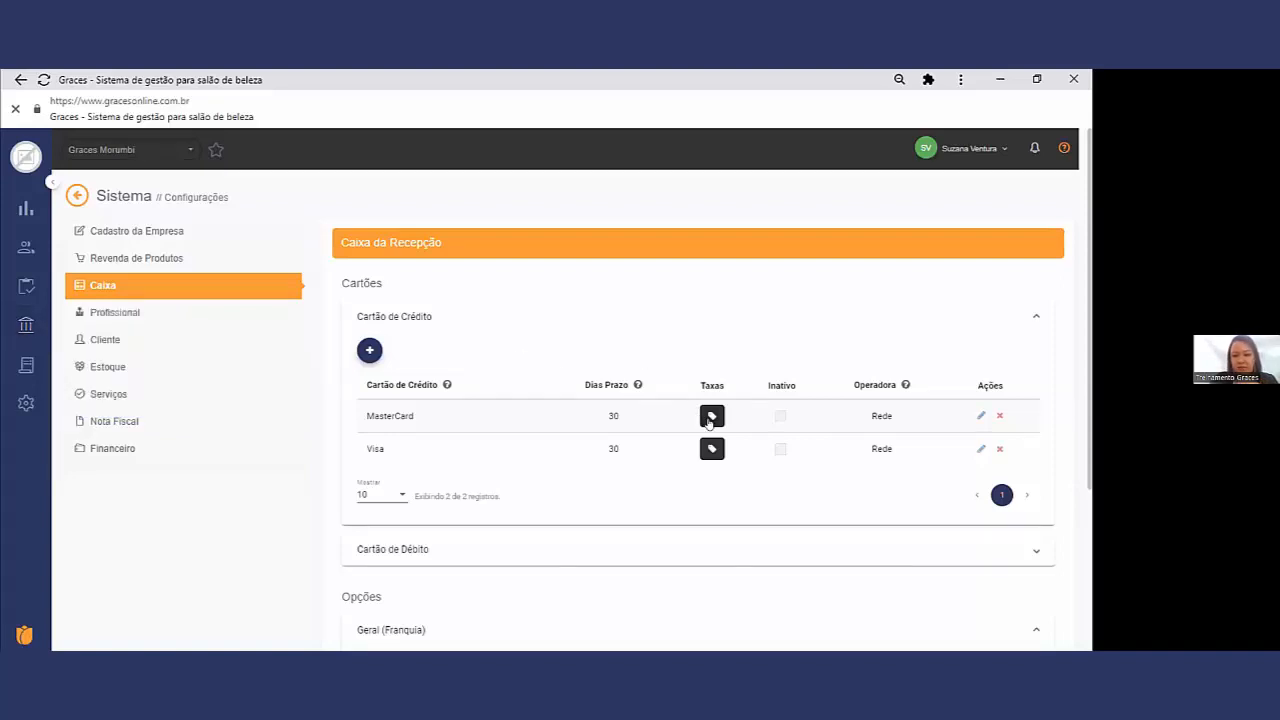
left_click(709, 420)
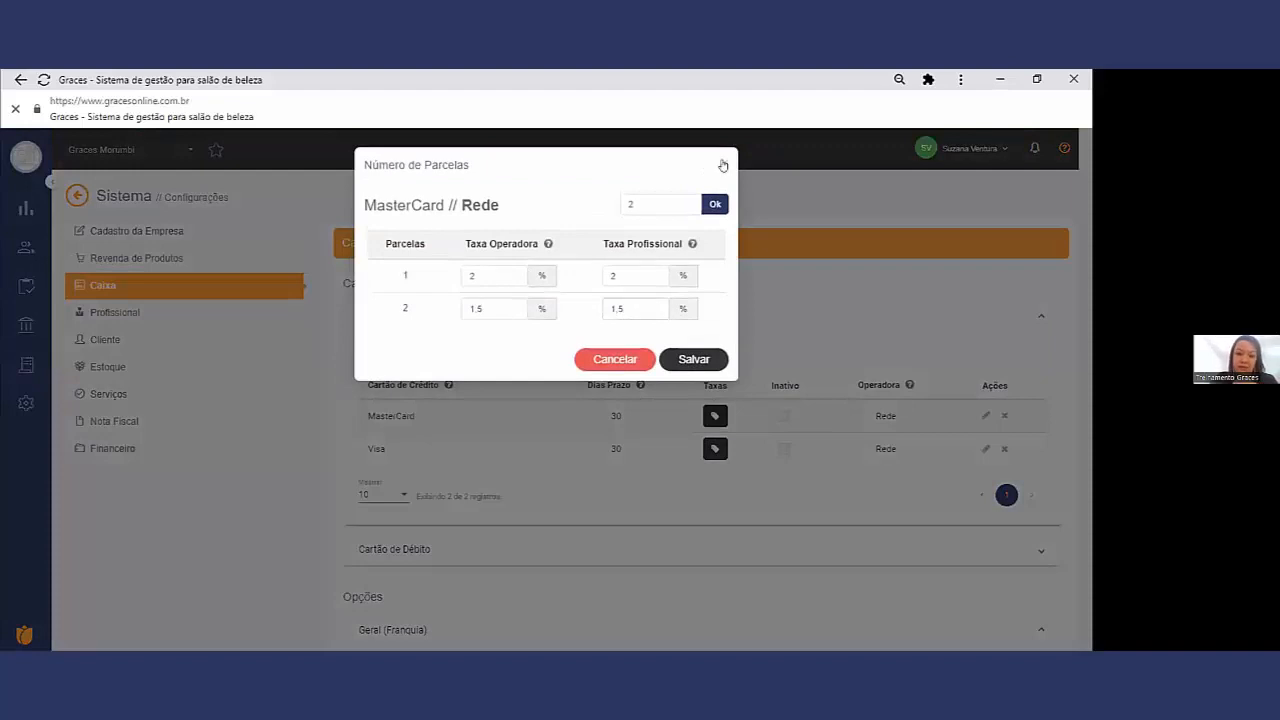
left_click(723, 165)
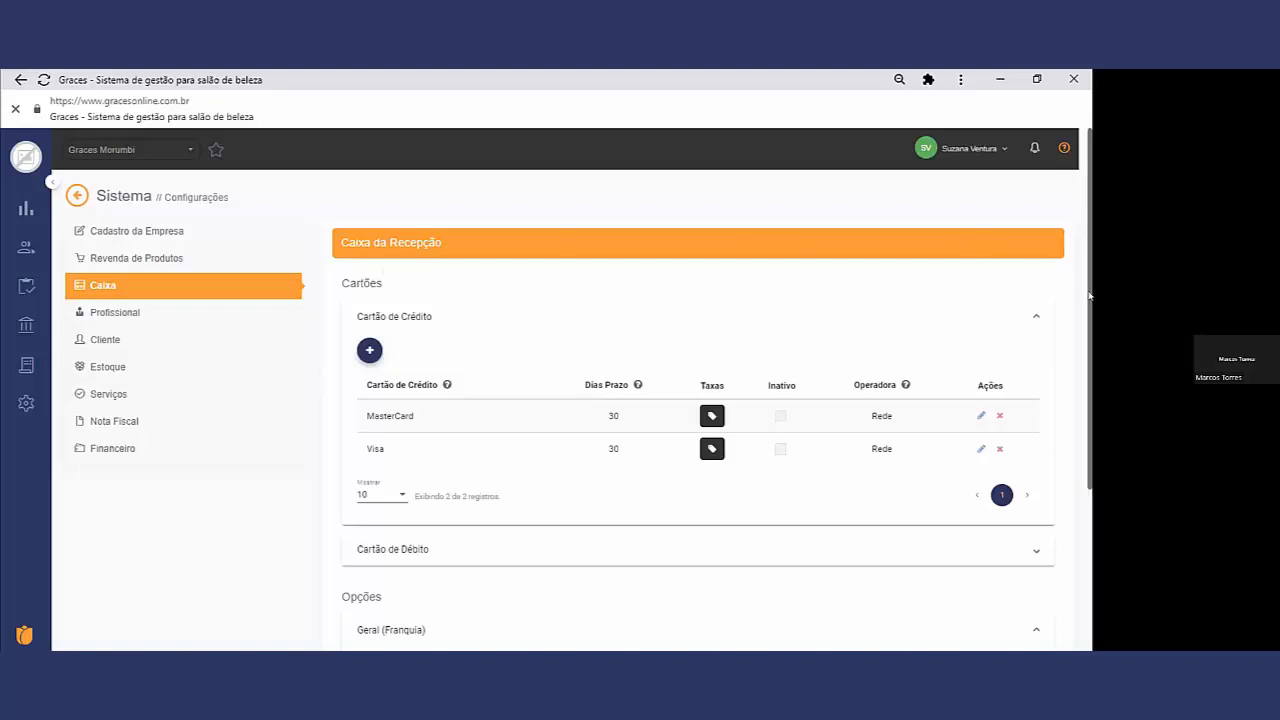
Step: Review the Geral (Franquia) options of the Caixa da Recepção settings
left_click_drag(1089, 295, 1091, 370)
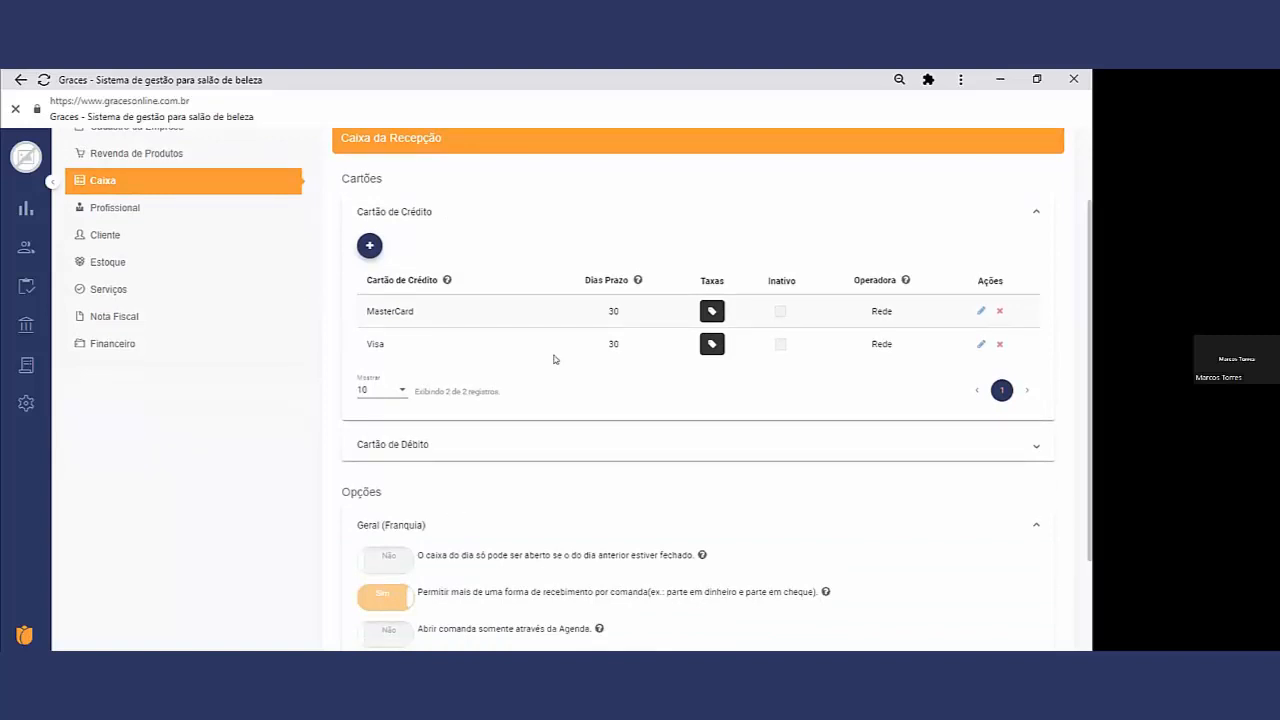
left_click_drag(1090, 350, 1092, 445)
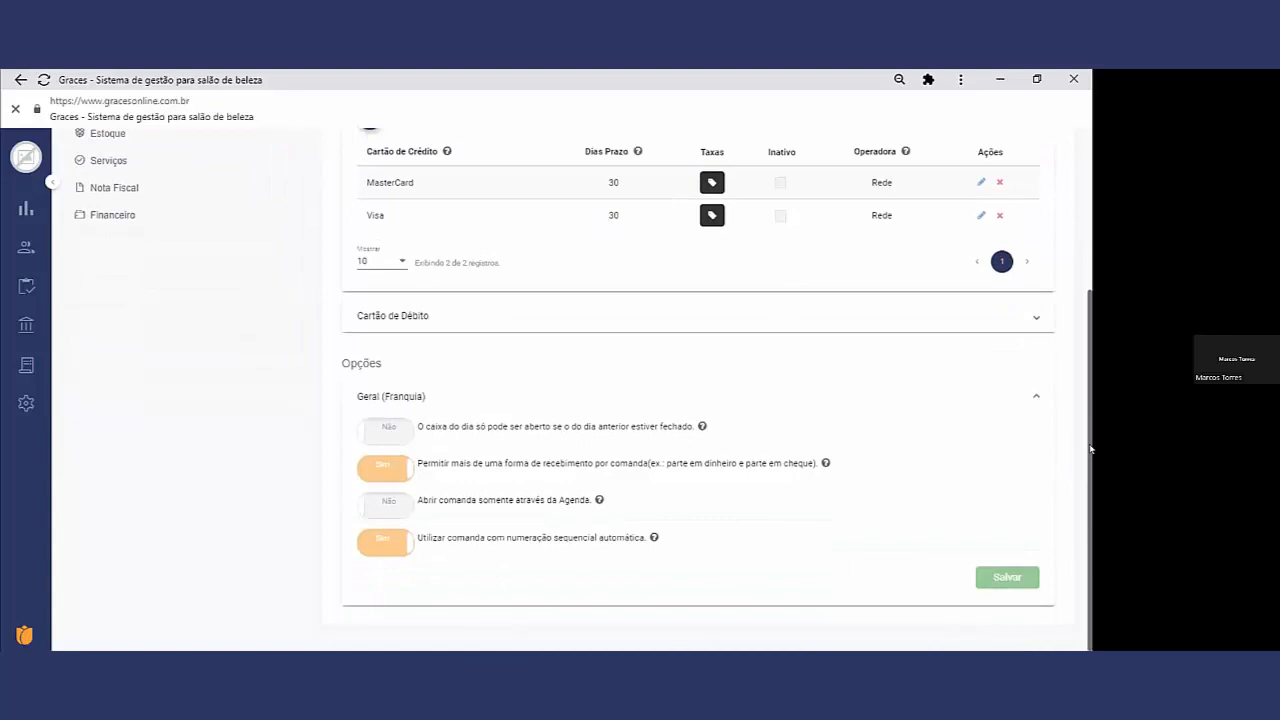
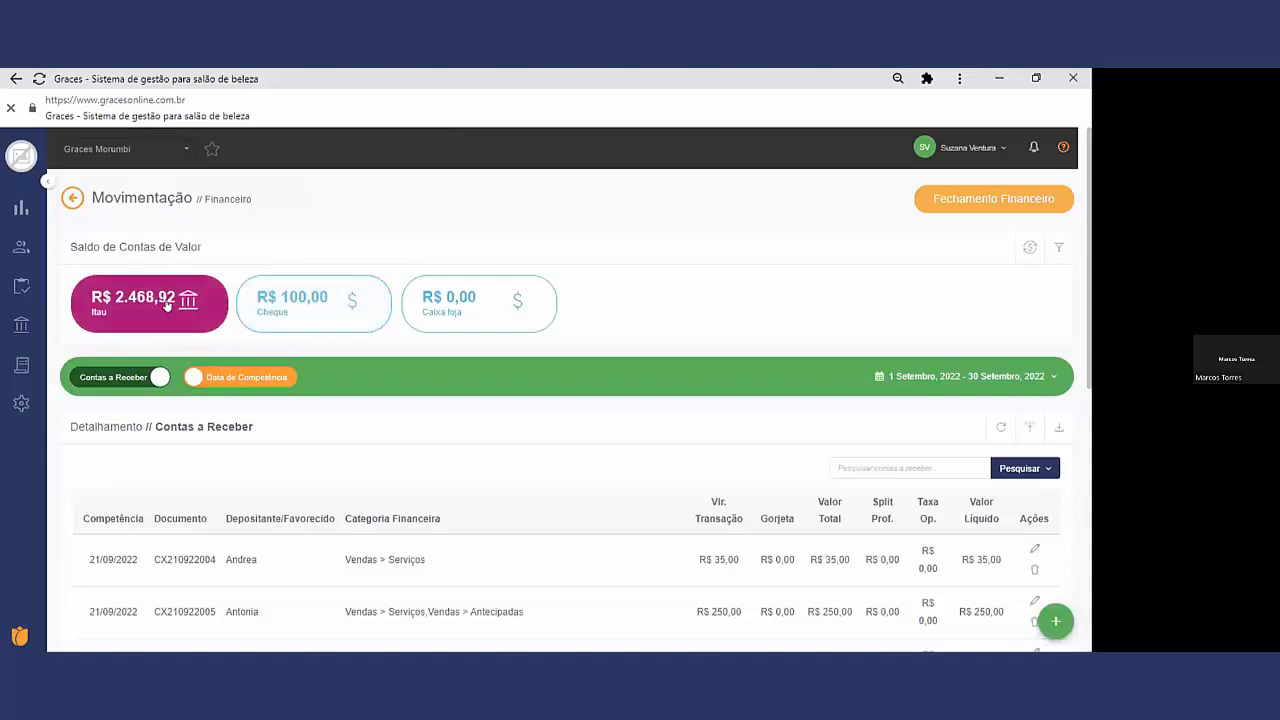
Step: Switch Contas a Receber to Data de Vencimento and show the debit card receivables
scroll(397, 483, "down", 3)
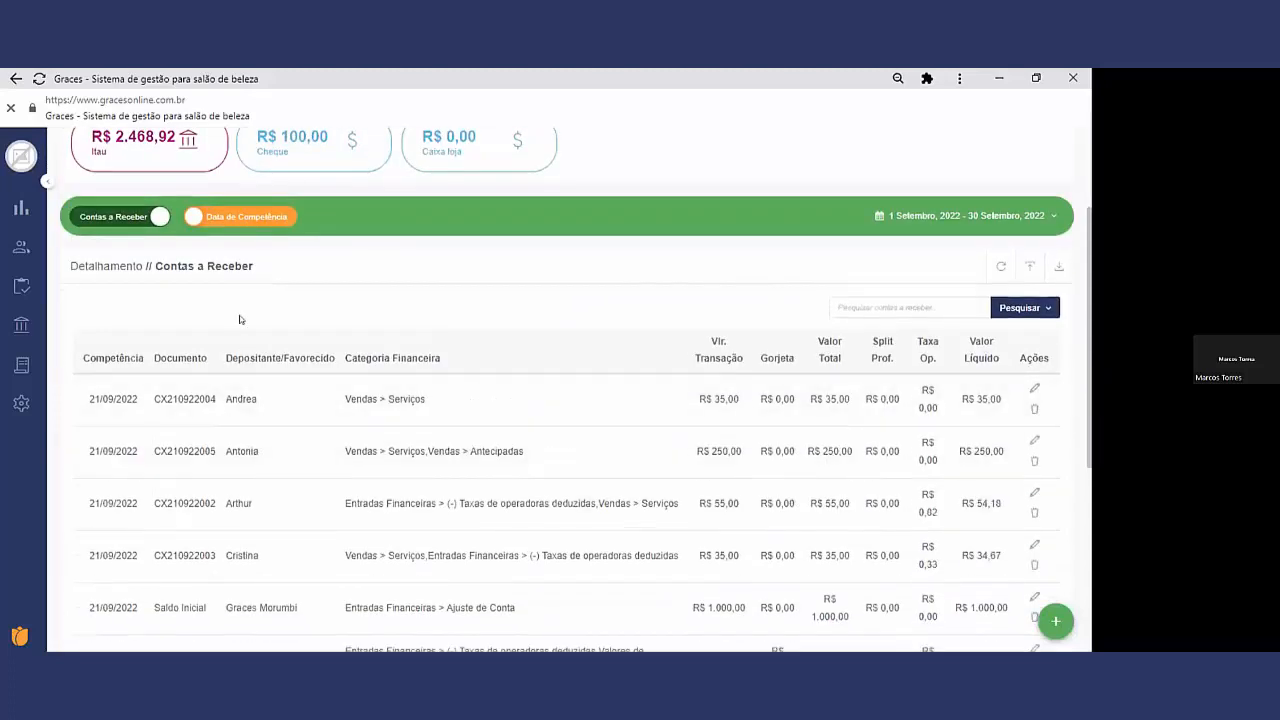
left_click(229, 217)
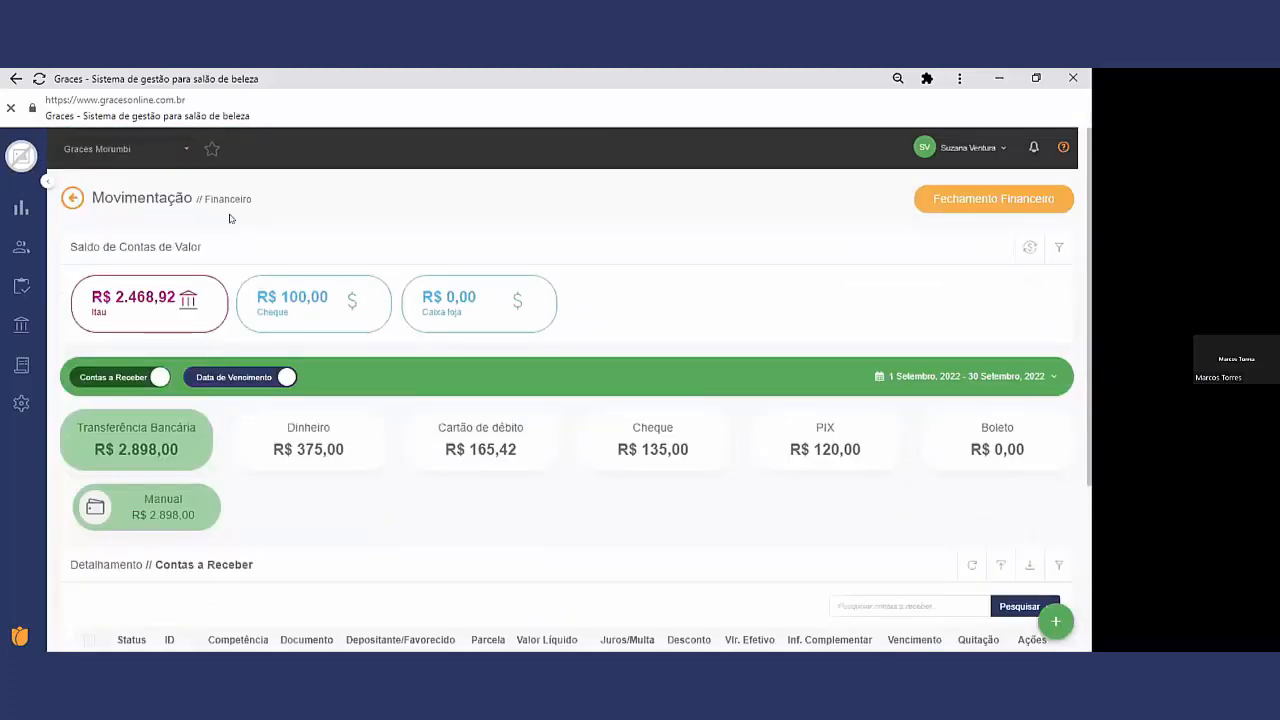
scroll(478, 462, "down", 3)
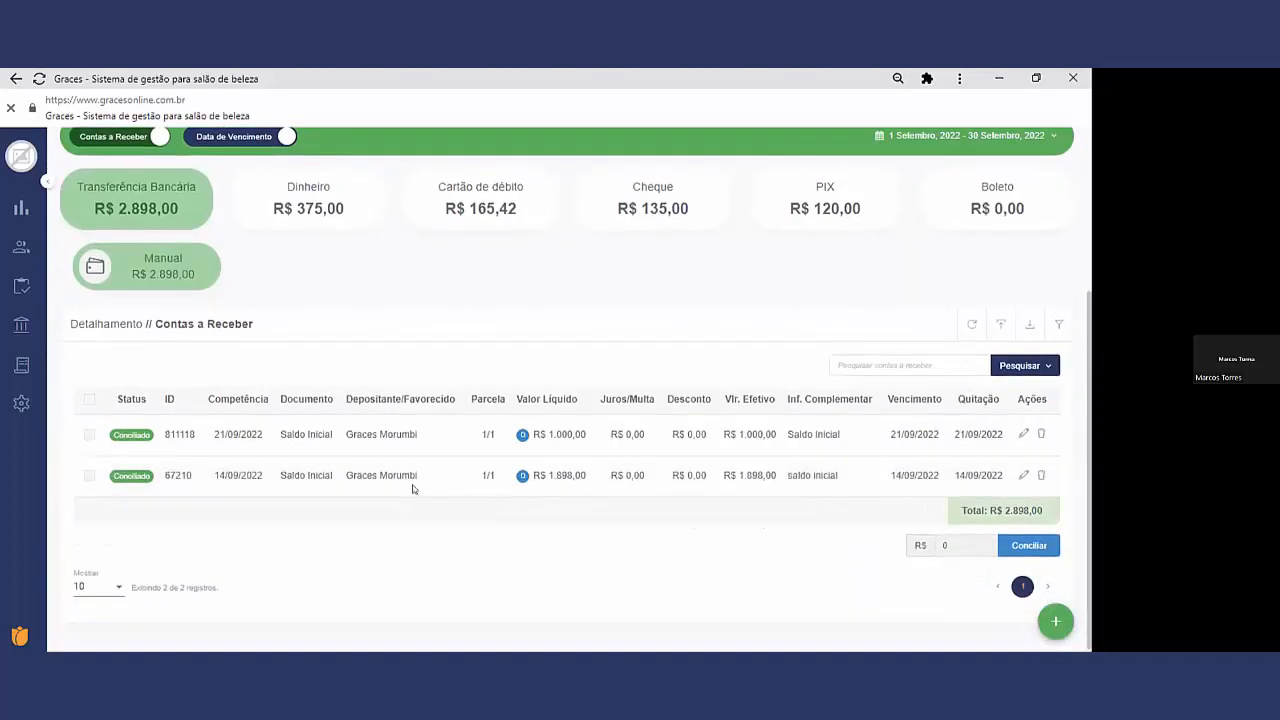
left_click(461, 194)
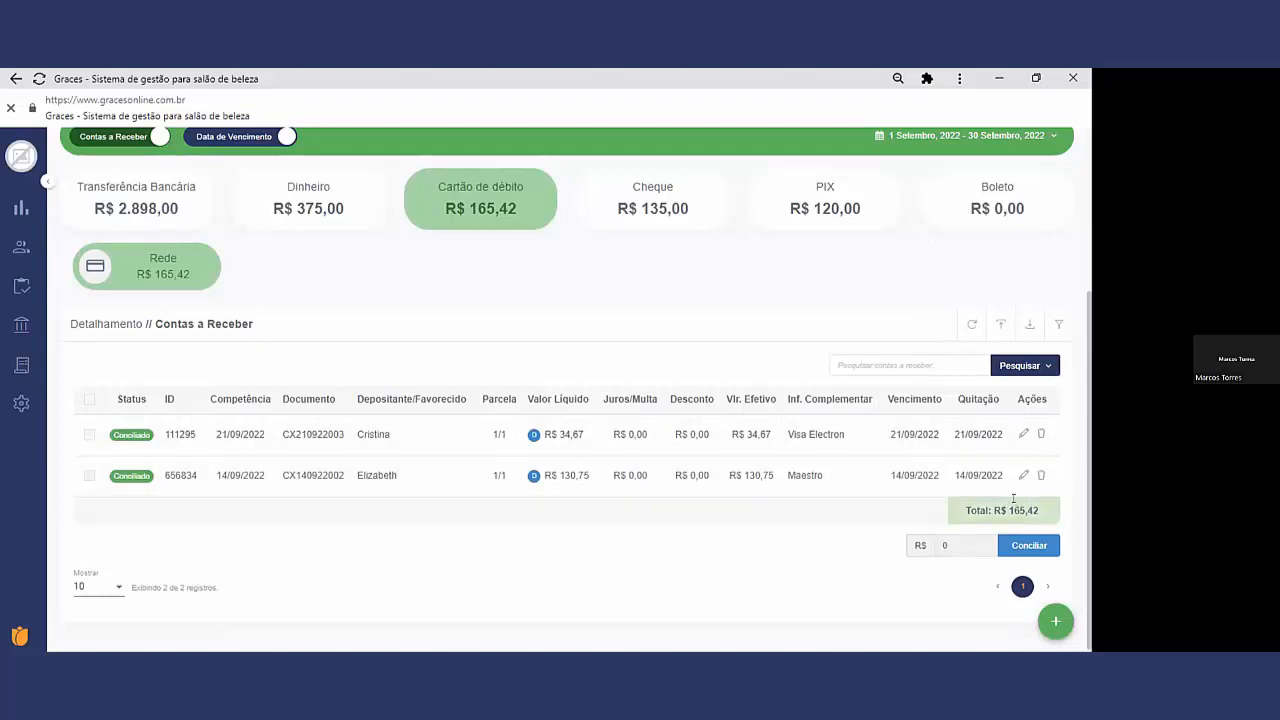
Step: Switch Contas a Receber to Data de Competência and examine Taxa Op. and Valor Líquido of the 21/09/2022 R$ 55,00 entry
left_click(222, 139)
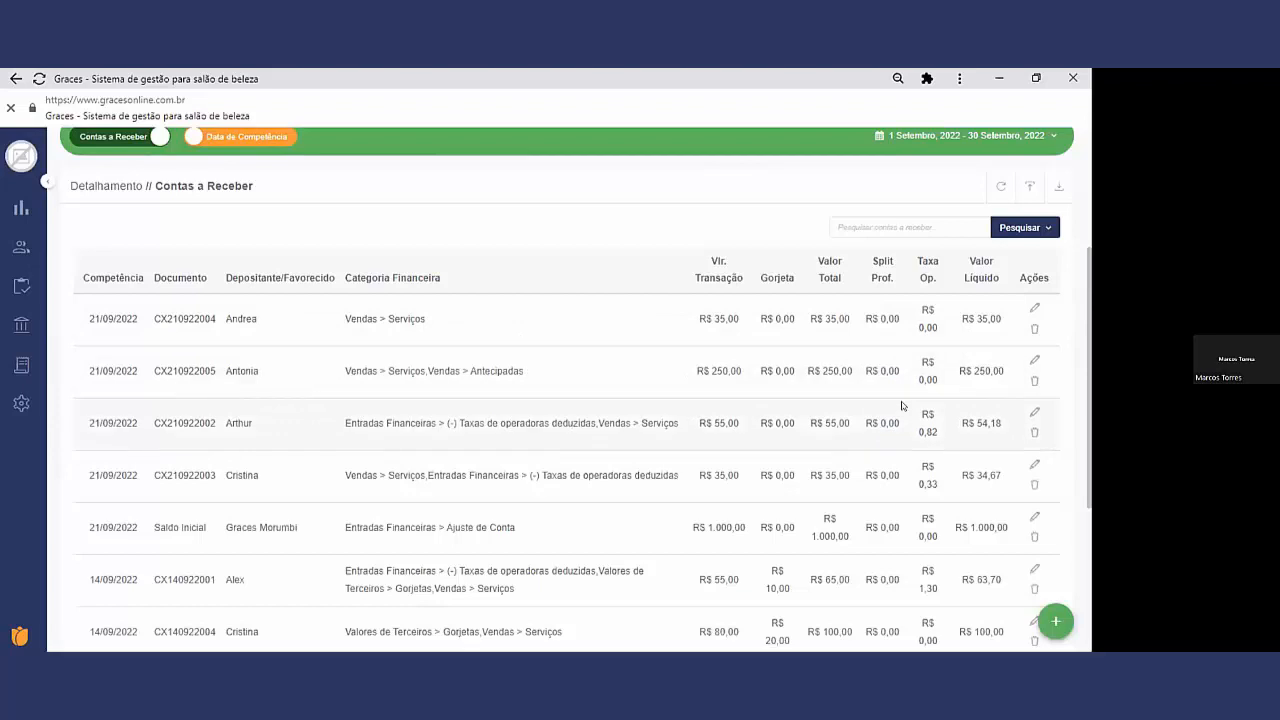
left_click_drag(920, 430, 937, 432)
left_click_drag(962, 422, 999, 422)
Step: Return Contas a Receber to Data de Vencimento and list the Cartão de débito receivables from Rede
left_click(234, 137)
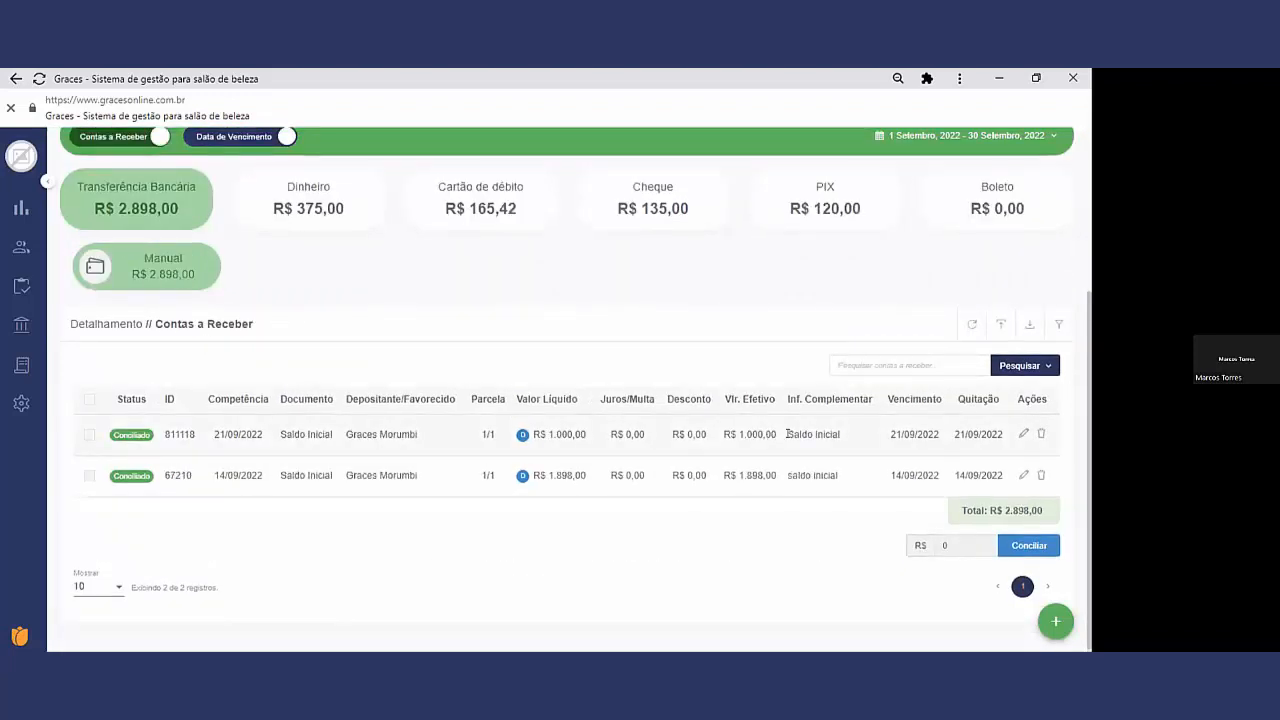
scroll(437, 215, "up", 1)
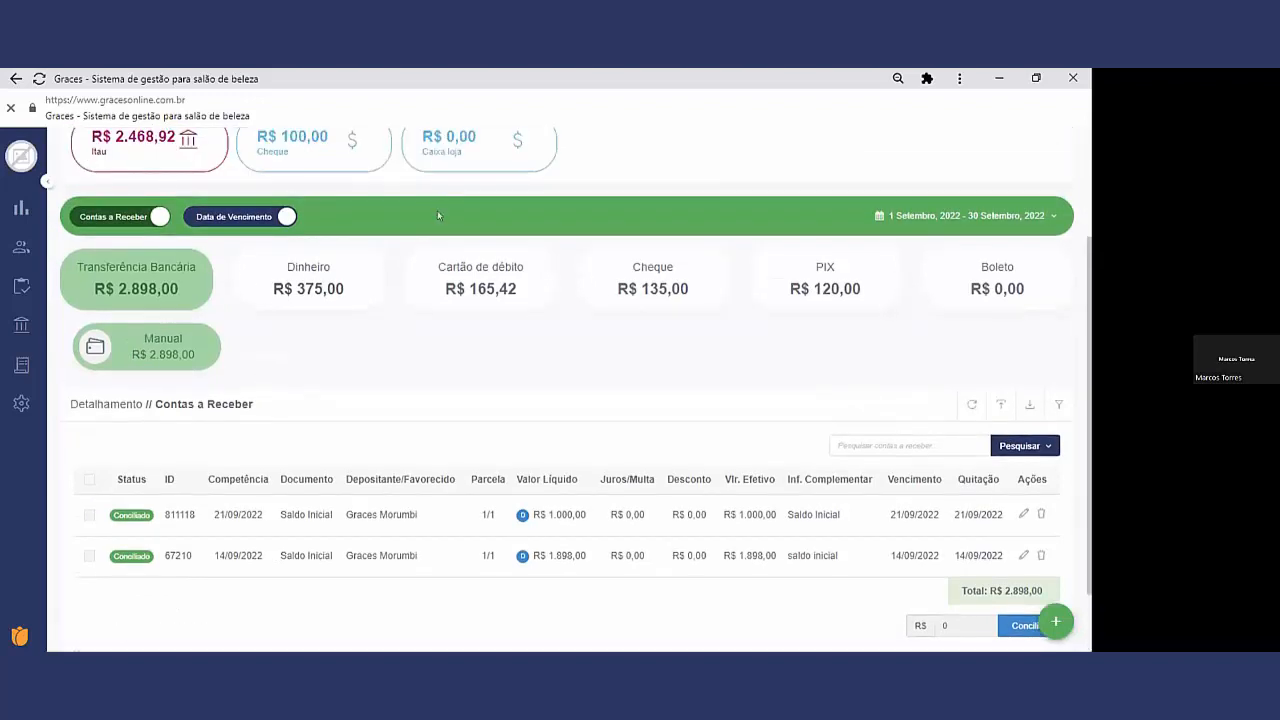
left_click(476, 273)
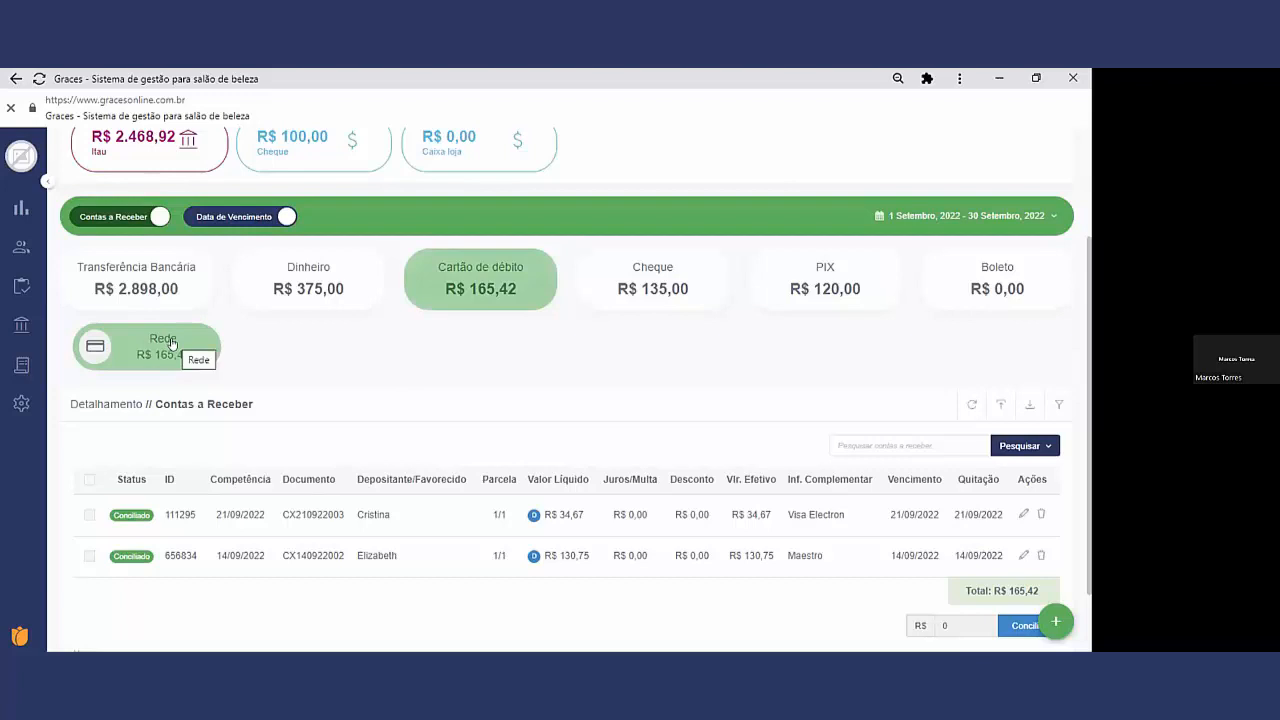
Step: Review the Itau value account statement and close it
scroll(195, 210, "up", 1)
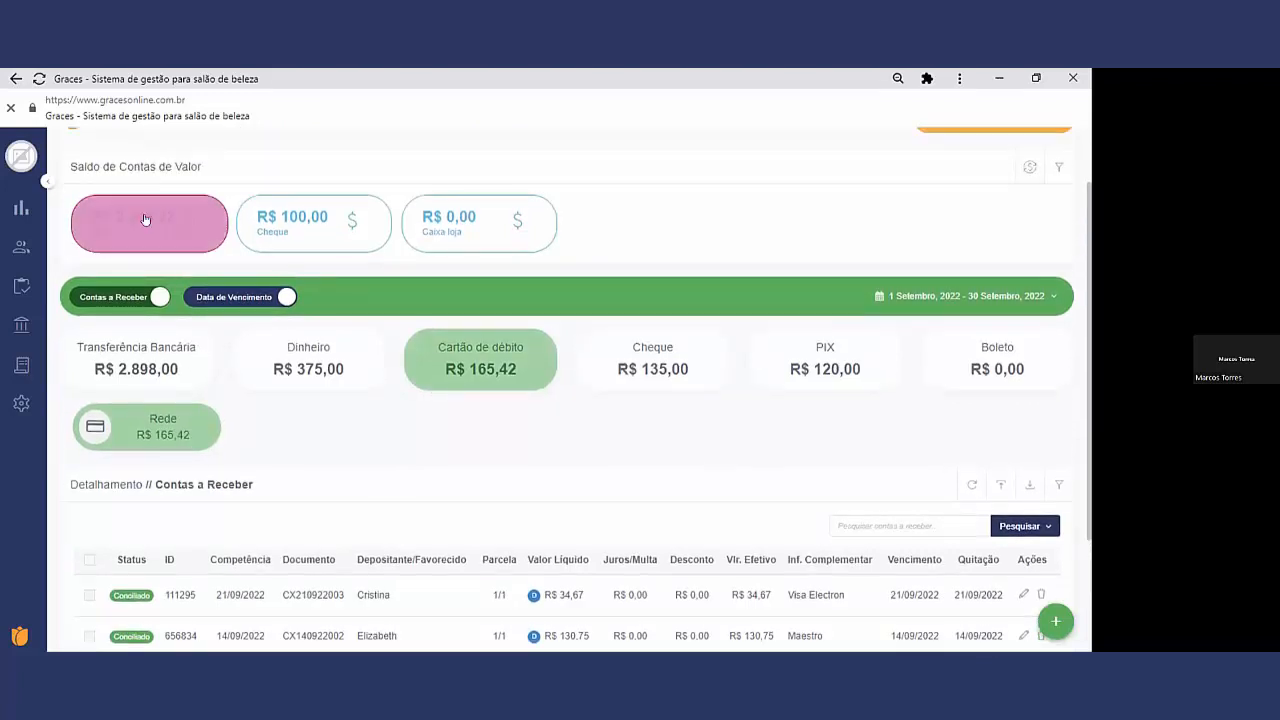
left_click(146, 212)
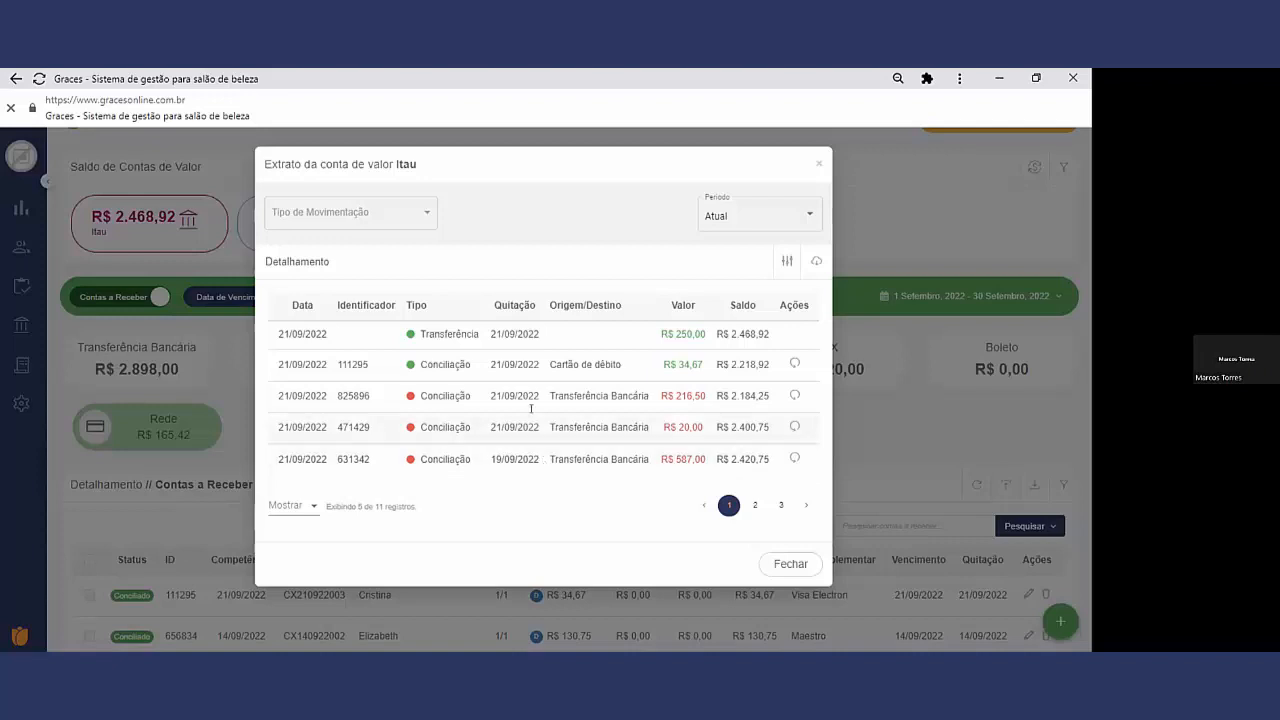
left_click(786, 564)
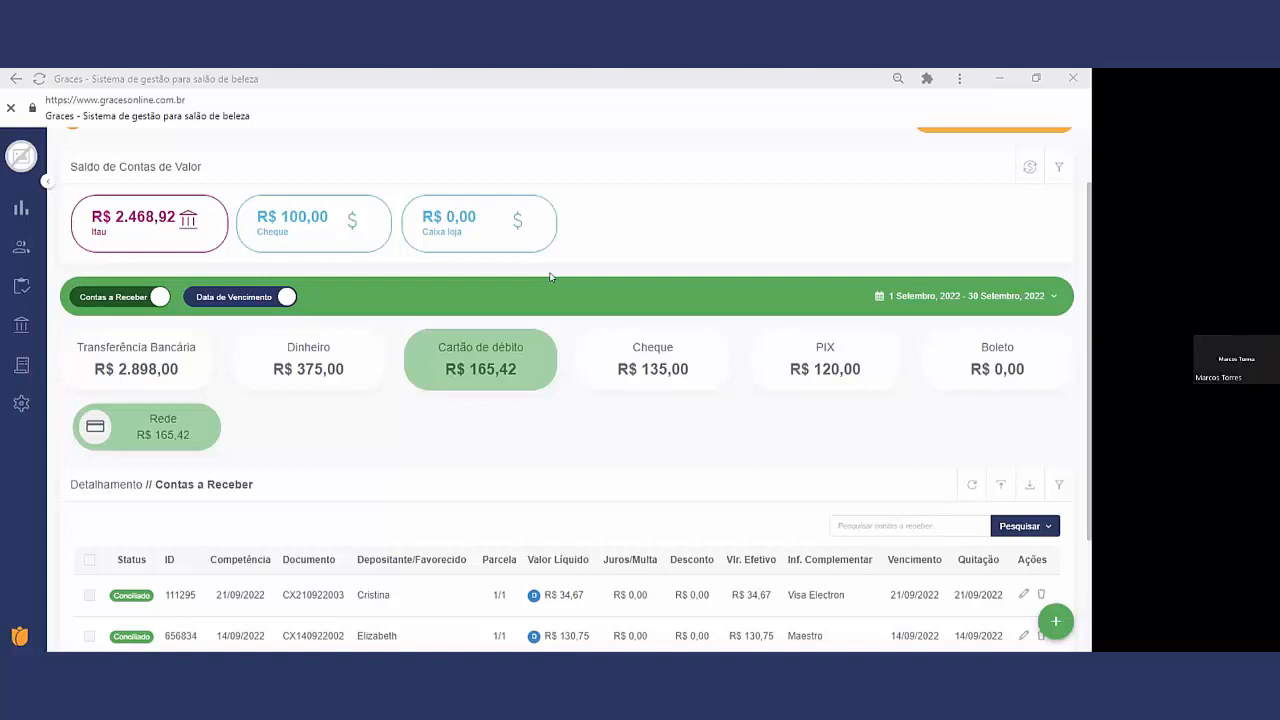
Step: Reverse the R$ 34,67 debit card reconciliation in the Itau statement, and compare the Estorno value with the original Conciliação
left_click(183, 217)
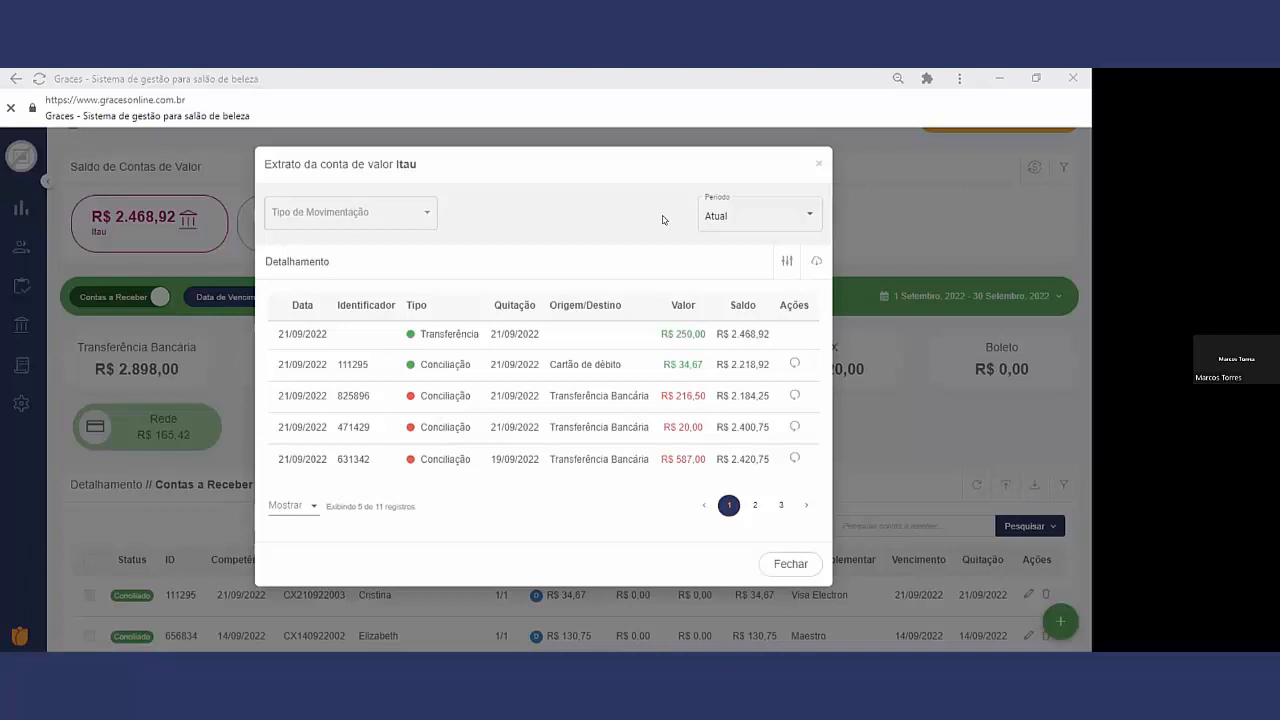
left_click(791, 363)
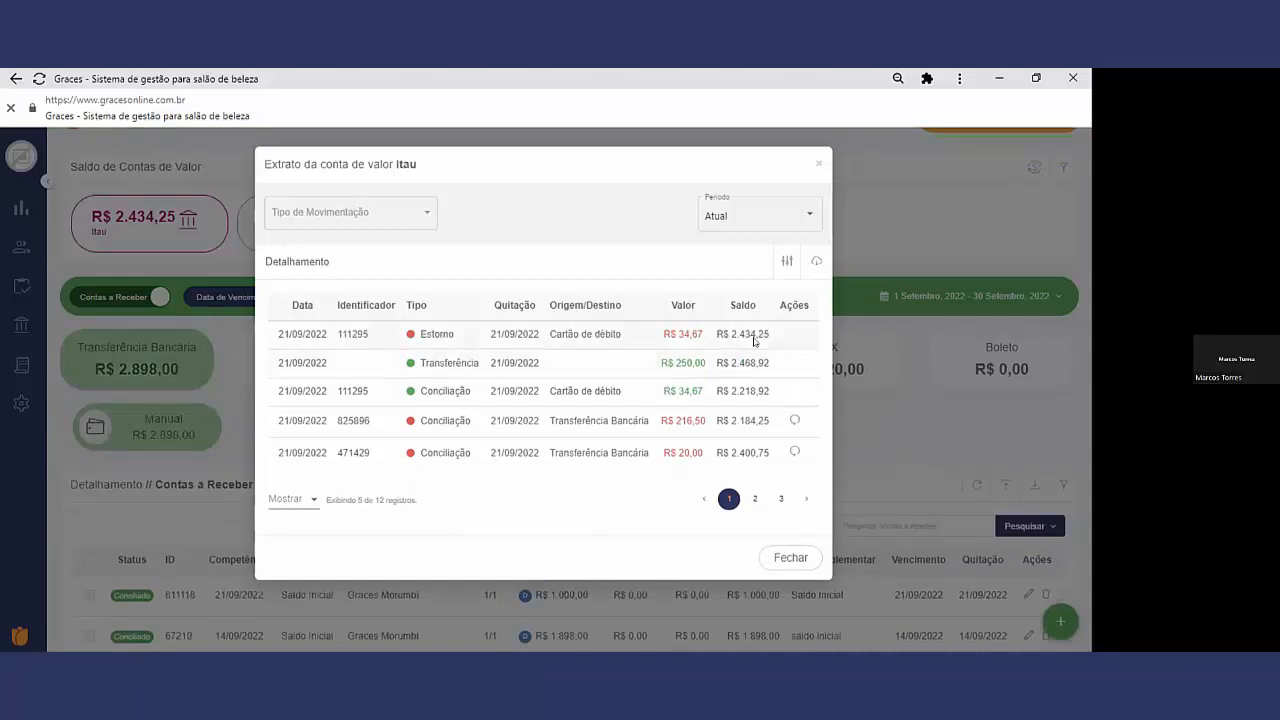
left_click_drag(697, 334, 668, 336)
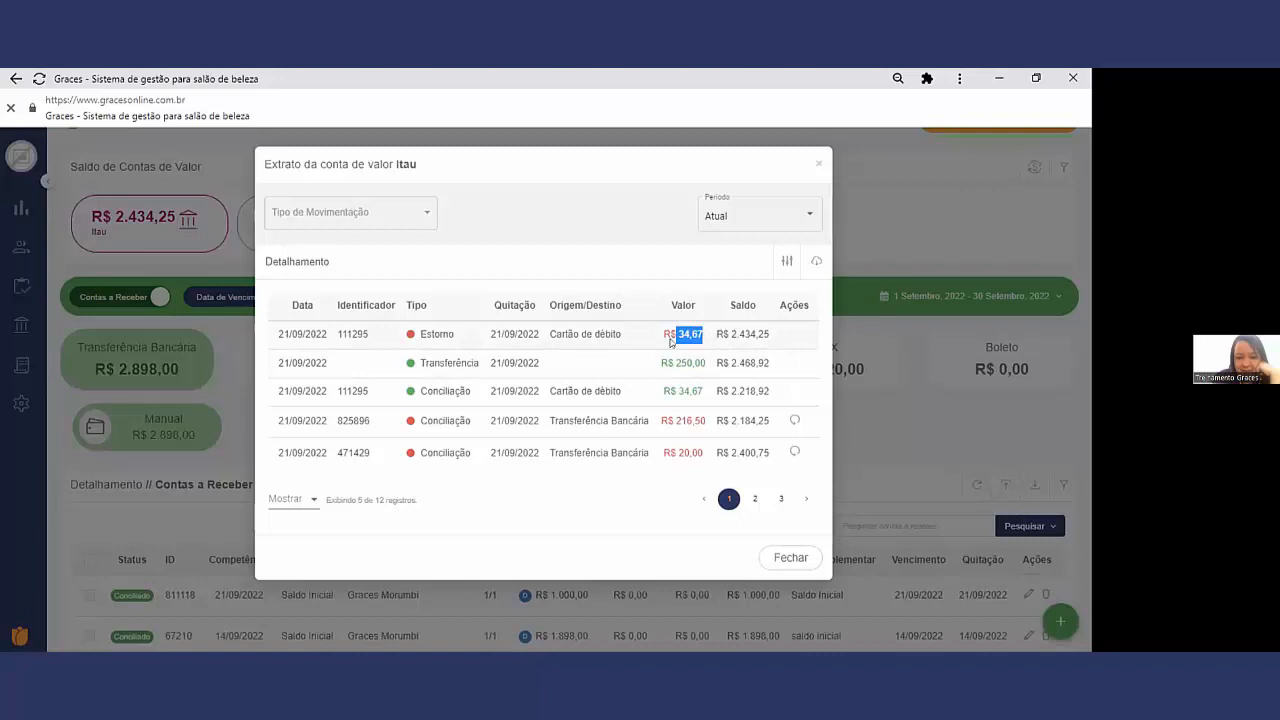
left_click_drag(705, 392, 667, 390)
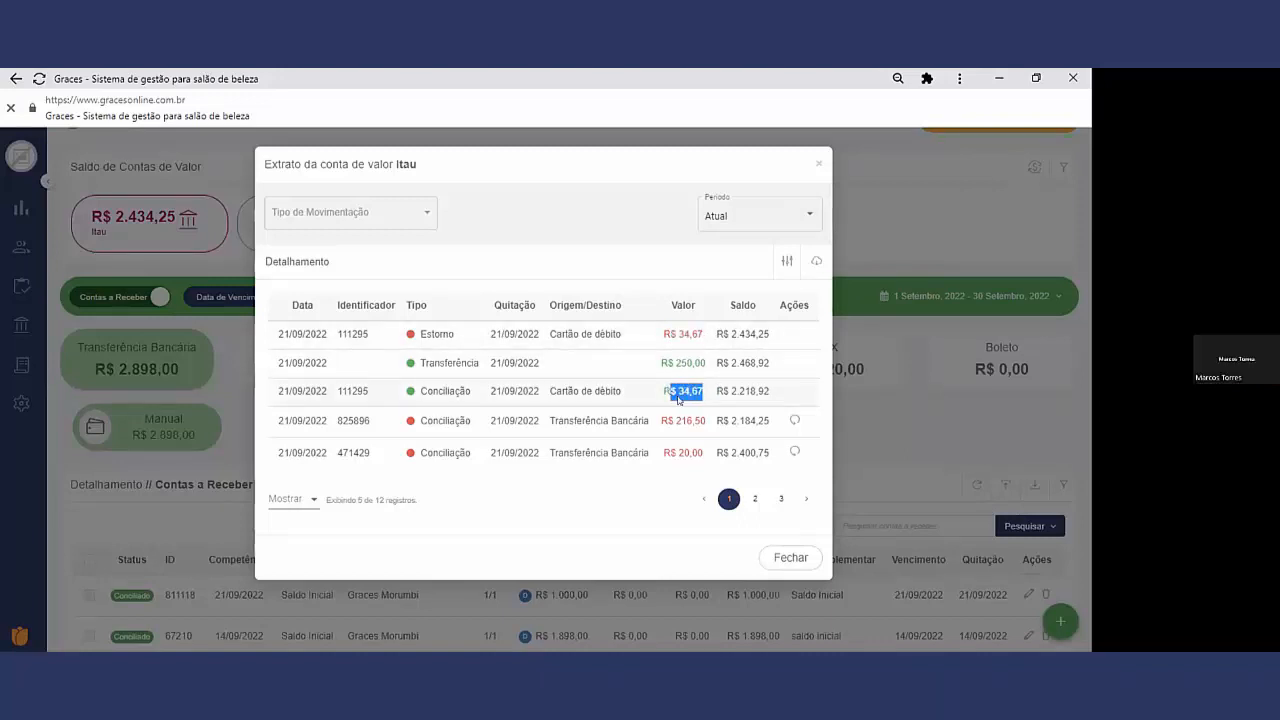
left_click_drag(706, 334, 657, 334)
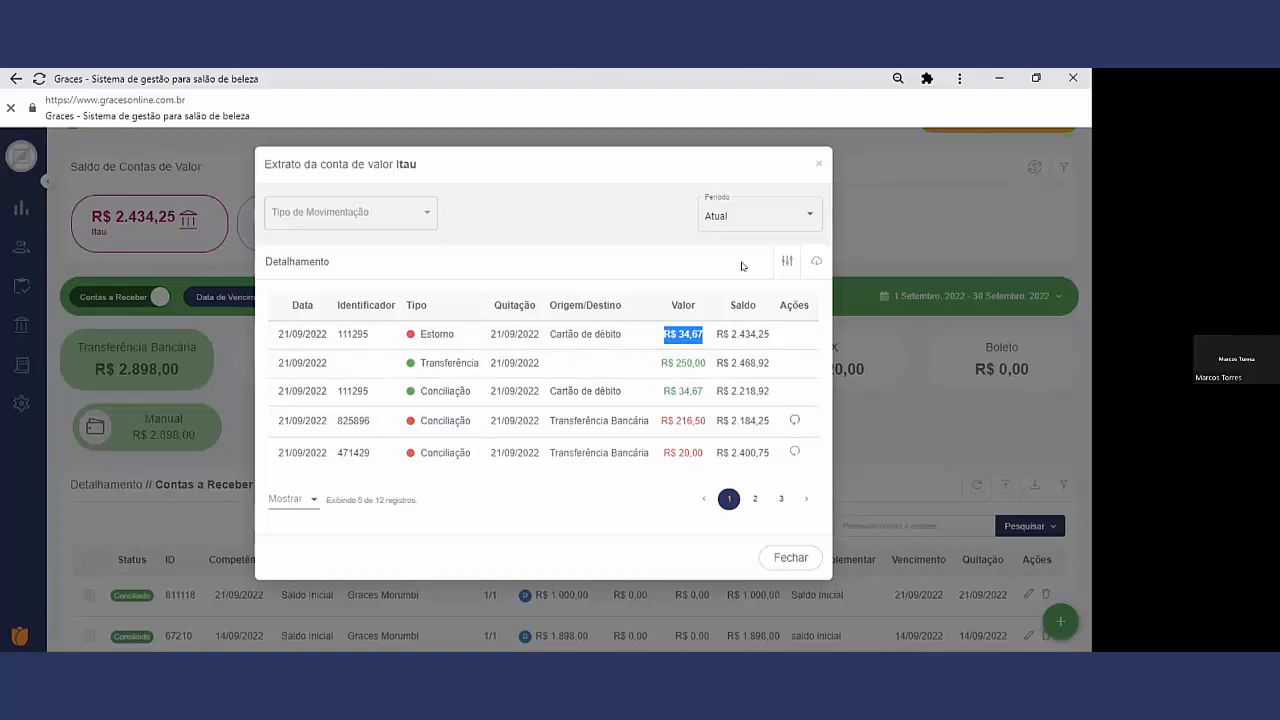
left_click(818, 164)
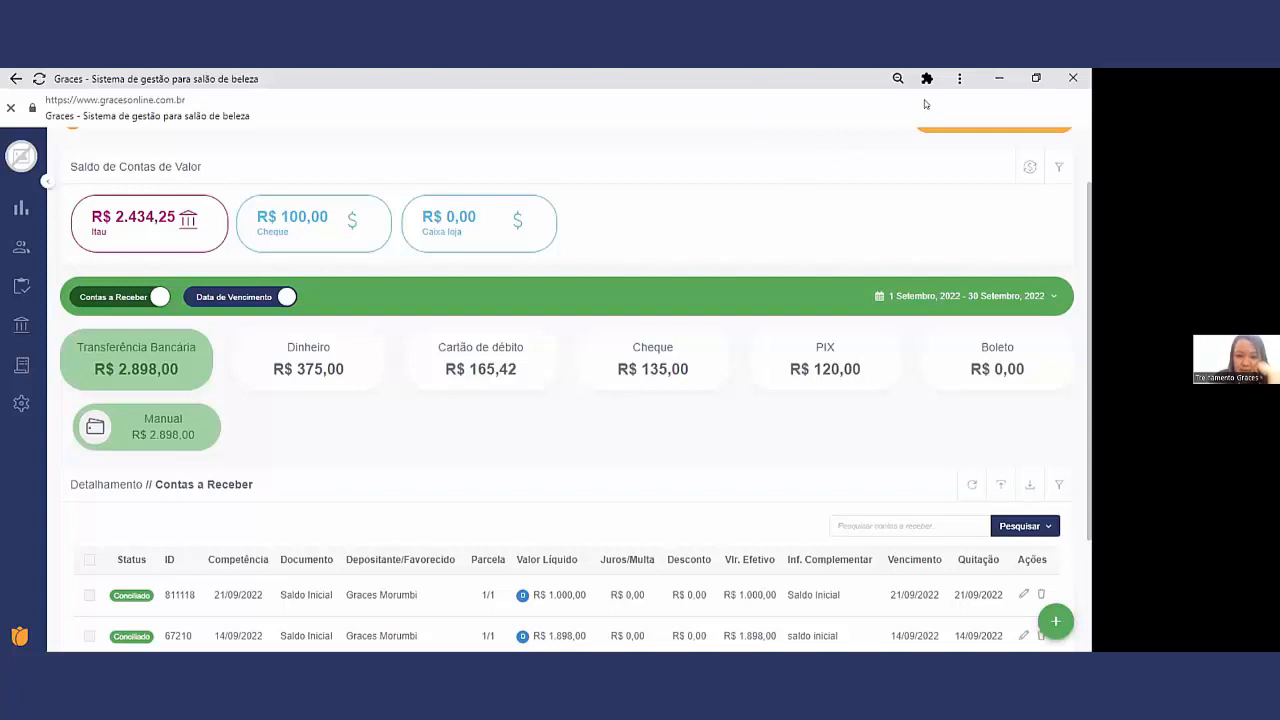
left_click_drag(1090, 461, 1088, 537)
scroll(620, 520, "down", 1)
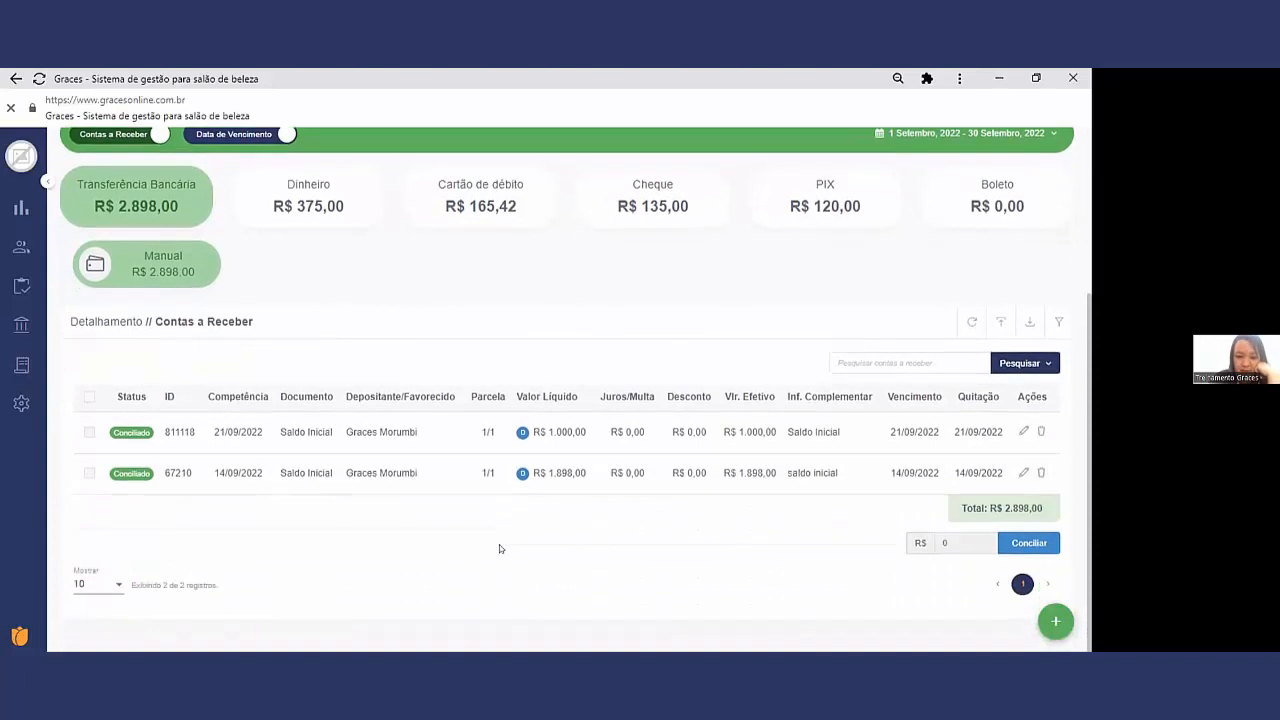
scroll(258, 474, "up", 3)
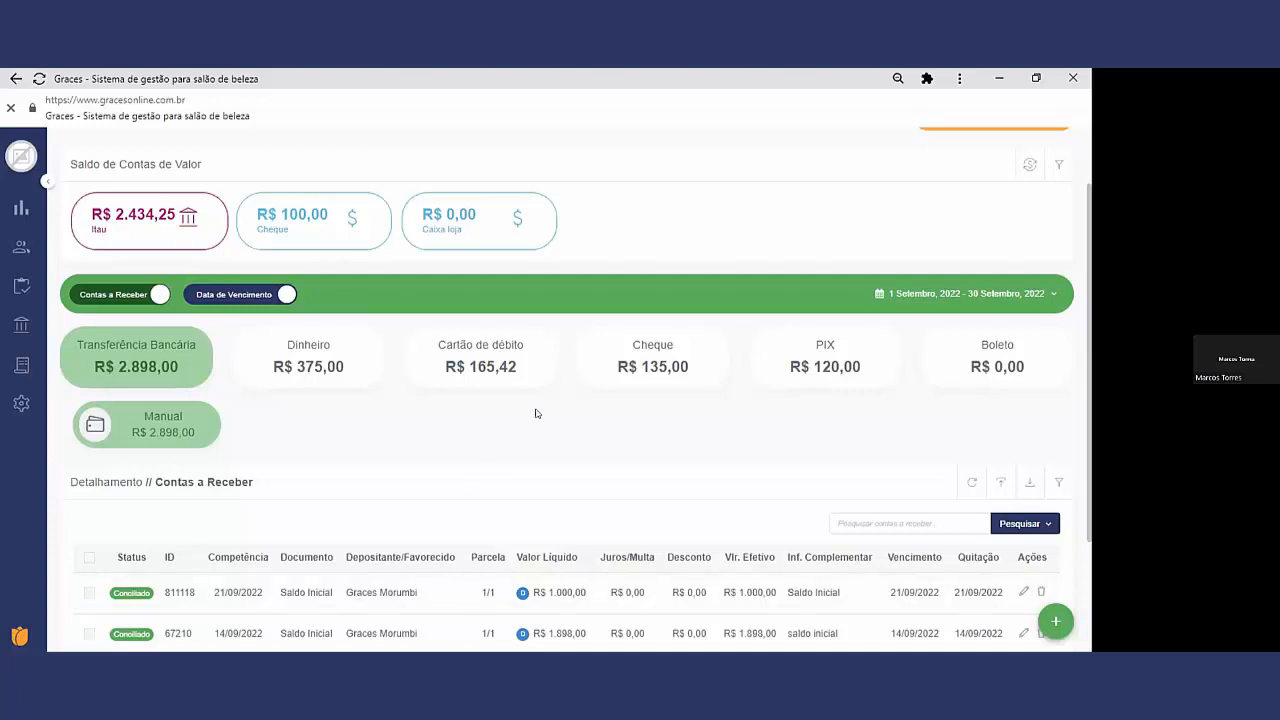
scroll(604, 390, "up", 1)
scroll(604, 385, "up", 1)
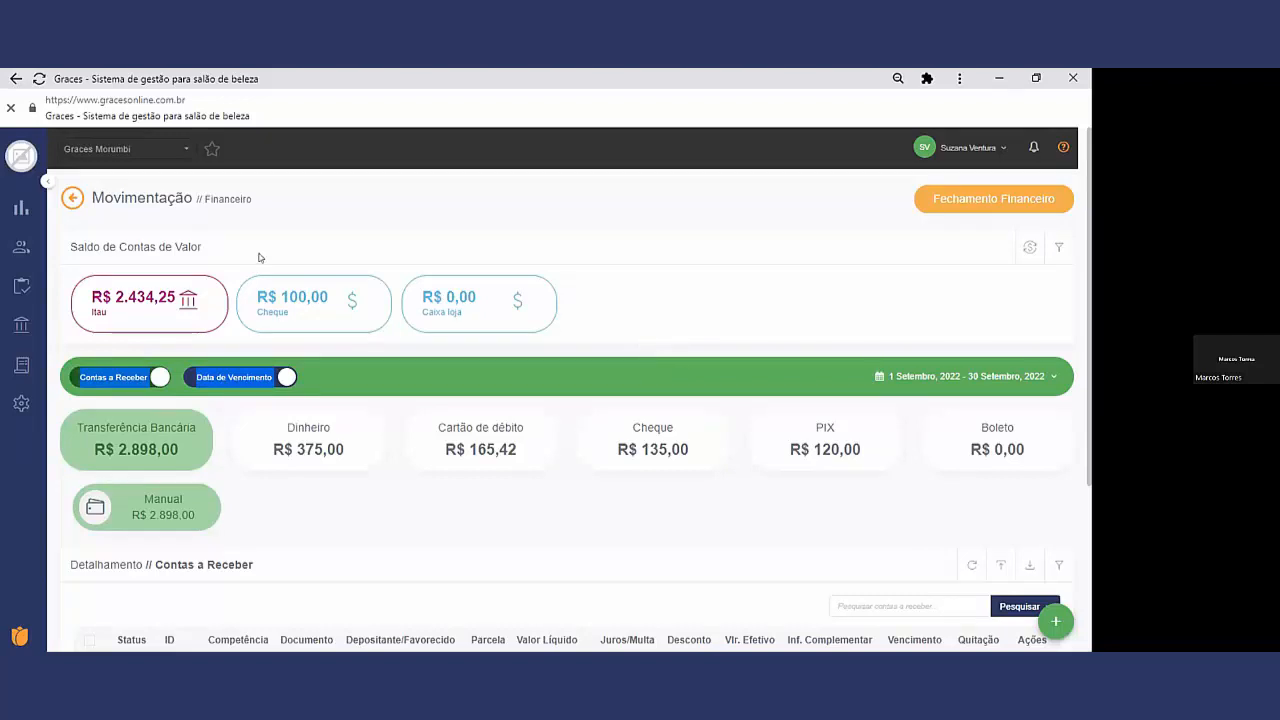
Step: Open the Financeiro Dashboard and remove Itau from the accounts included in Saldos de Contas de Valor
mouse_move(21, 364)
mouse_move(21, 324)
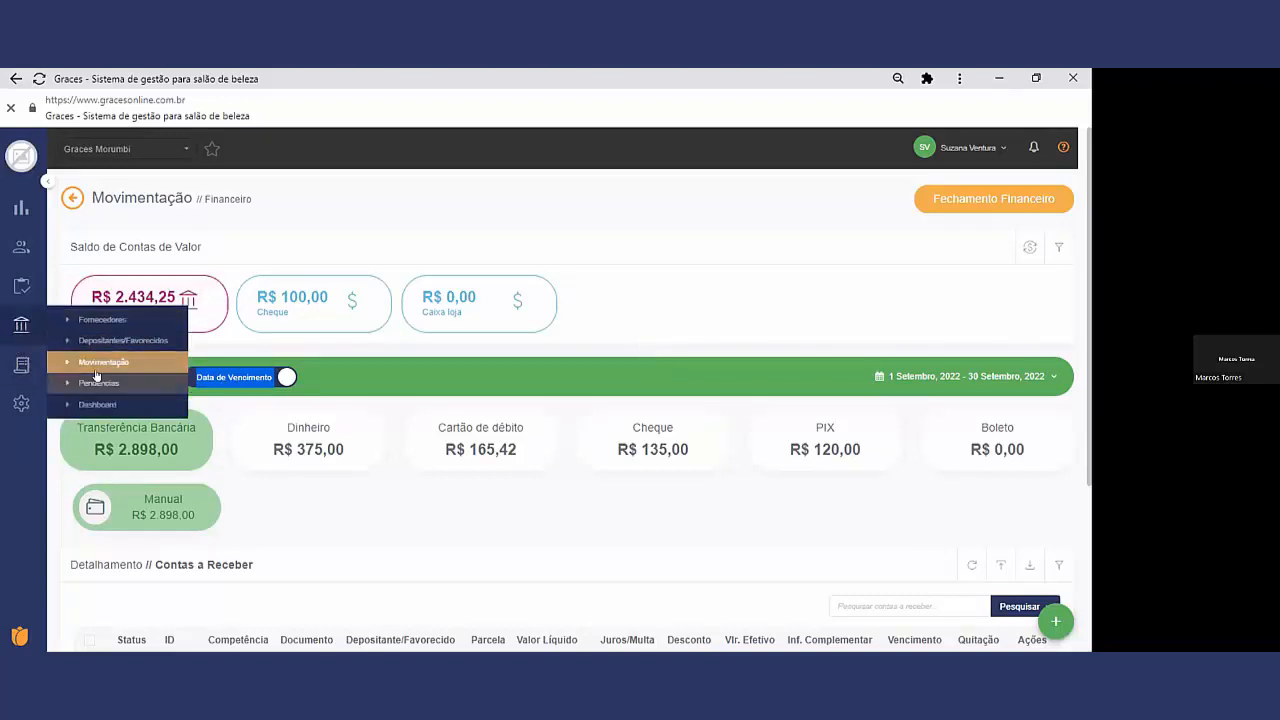
left_click(98, 404)
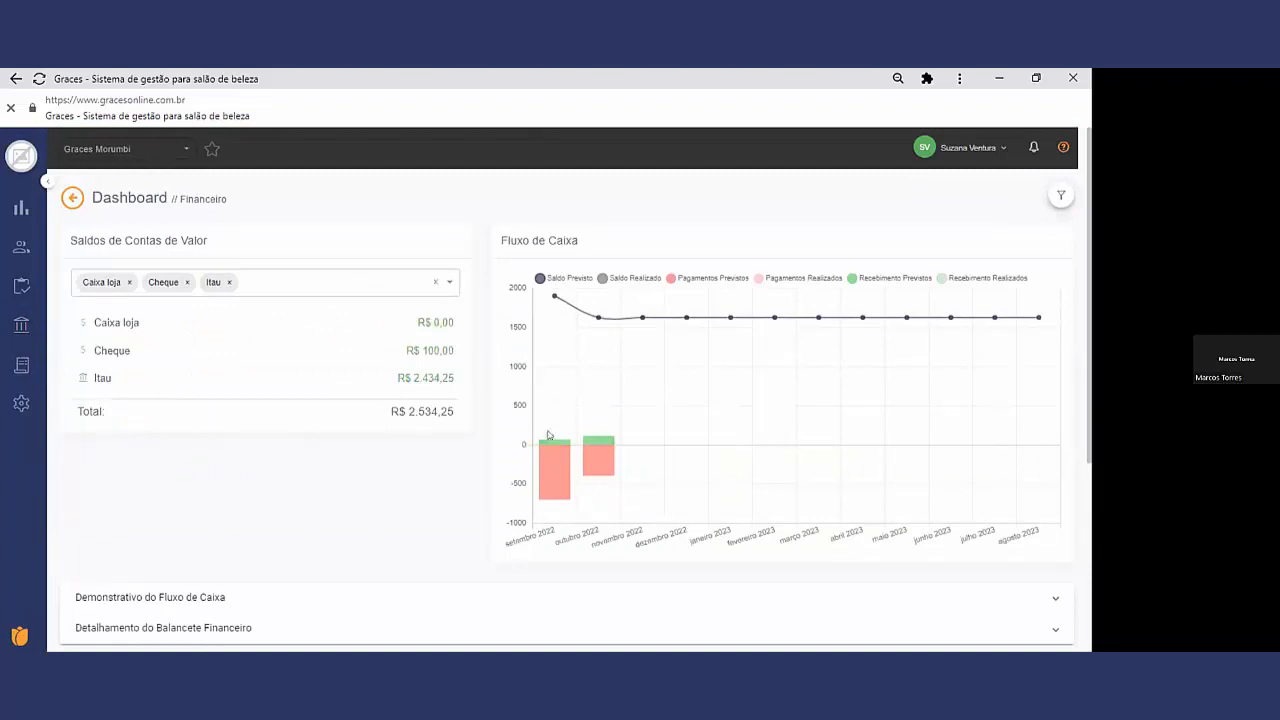
left_click(228, 282)
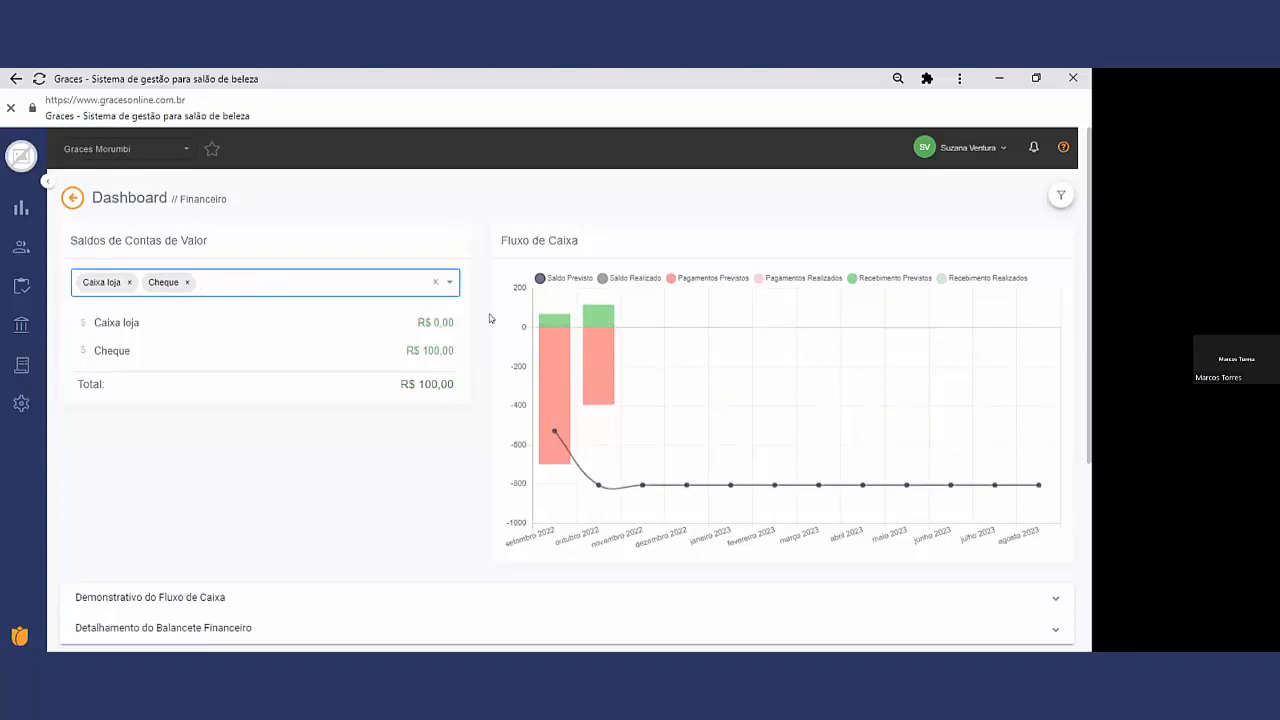
left_click(669, 392)
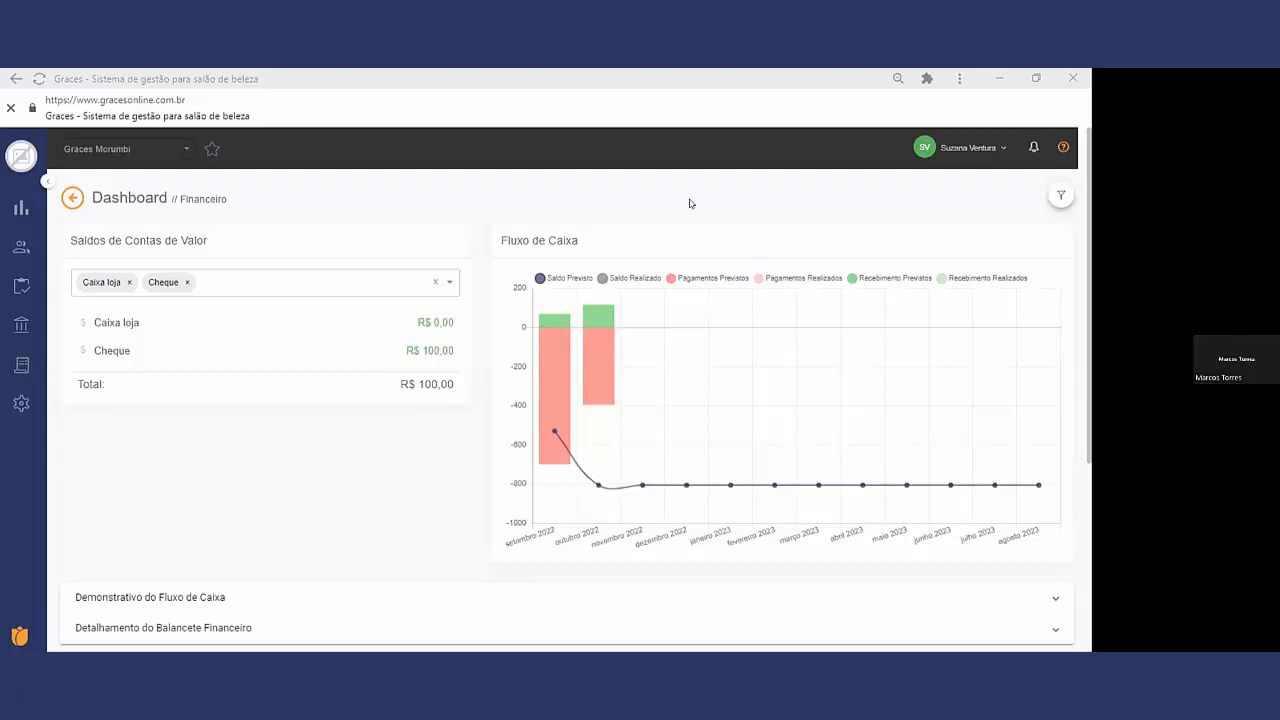
Step: Switch from the Graces Morumbi unit to Graces and open the Permissões settings
left_click(172, 155)
left_click(162, 190)
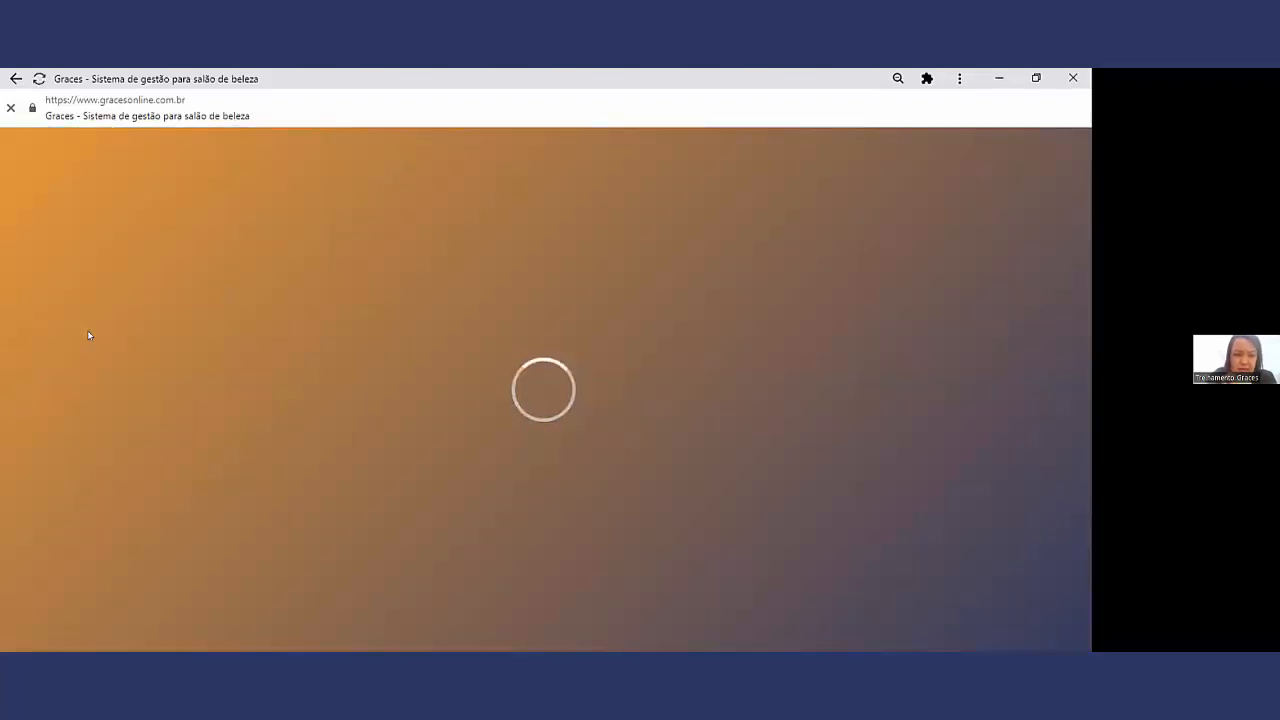
mouse_move(24, 366)
left_click(131, 399)
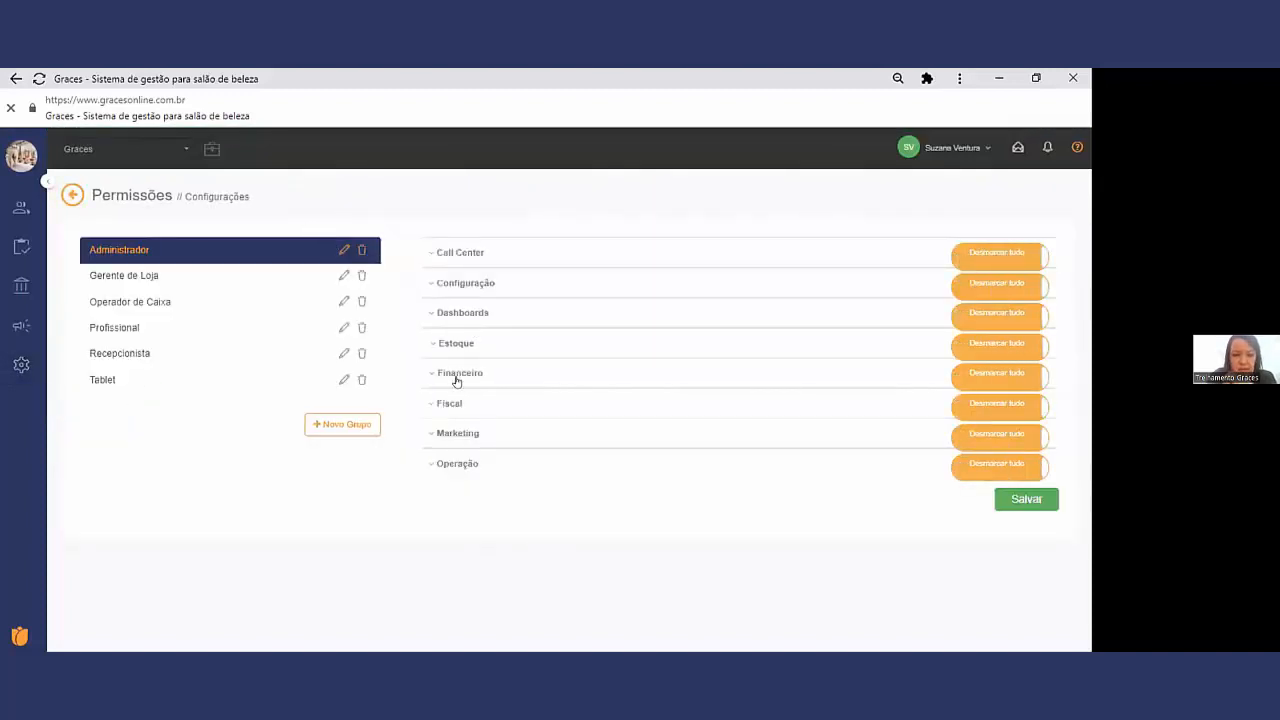
Step: Expand the Administrador group's Financeiro permissions and review Fornecedor, Depositantes/Favorecidos and Dashboard
left_click(454, 374)
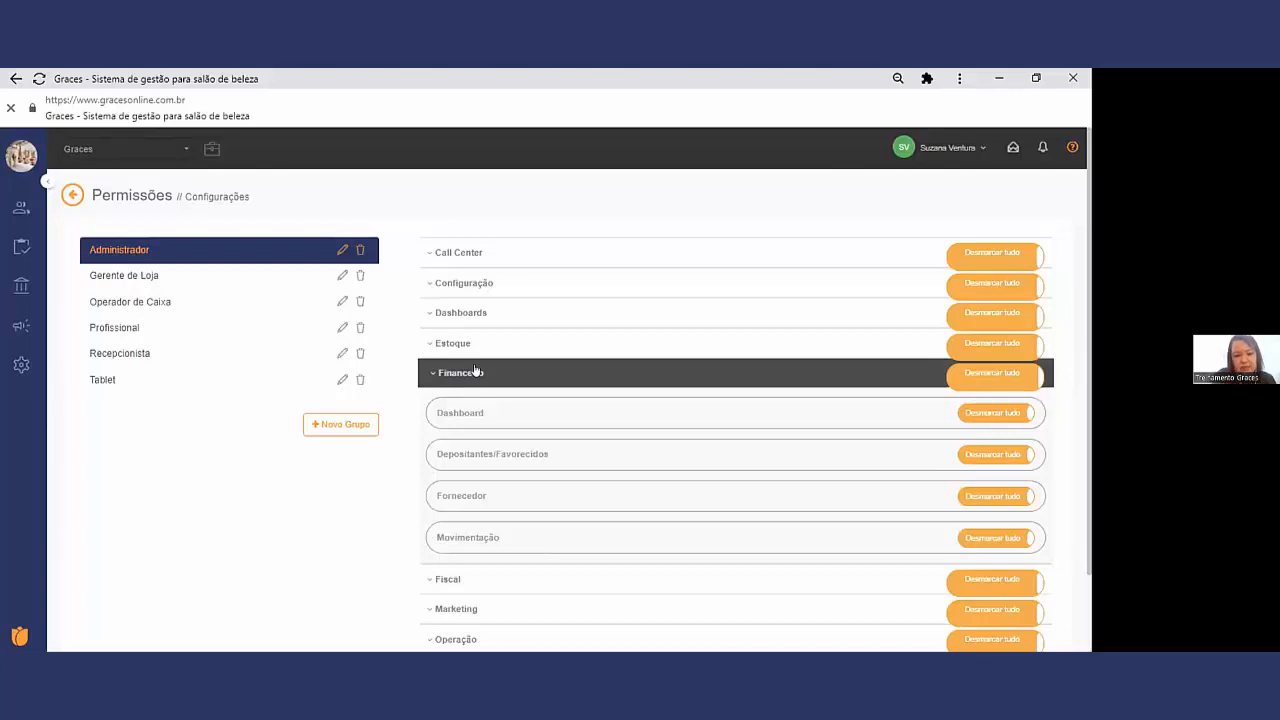
left_click(454, 500)
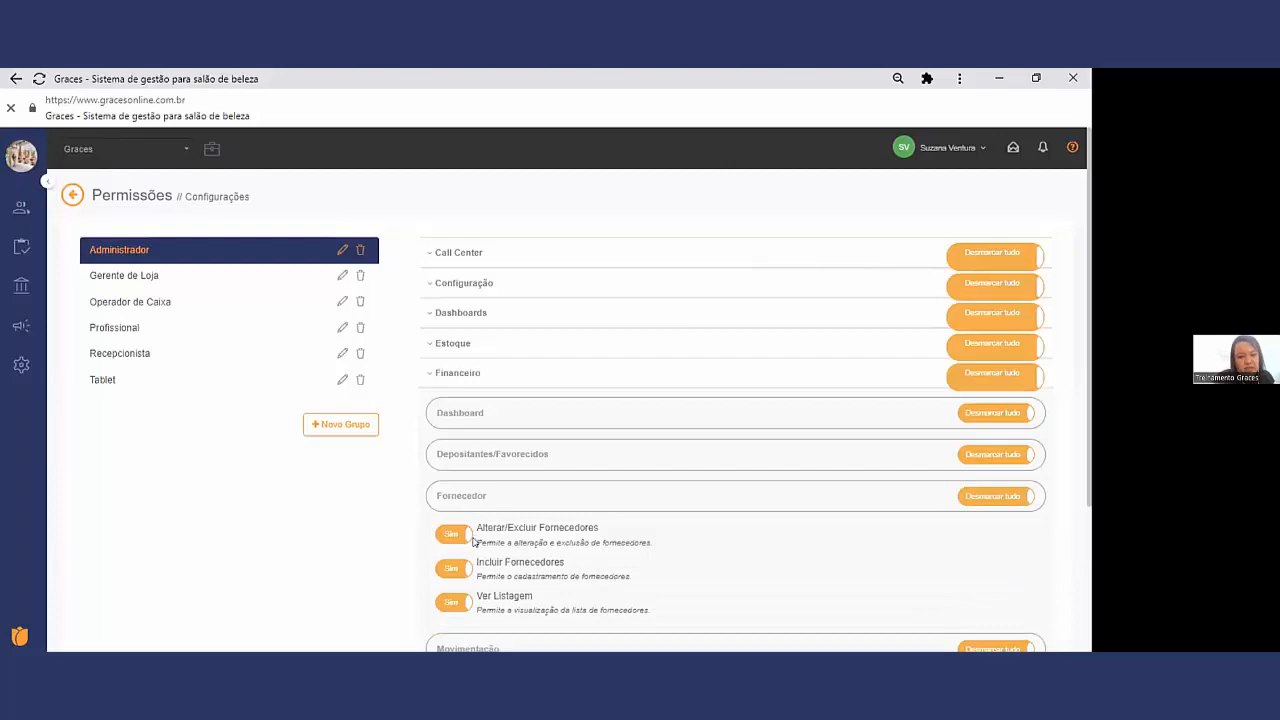
left_click(478, 454)
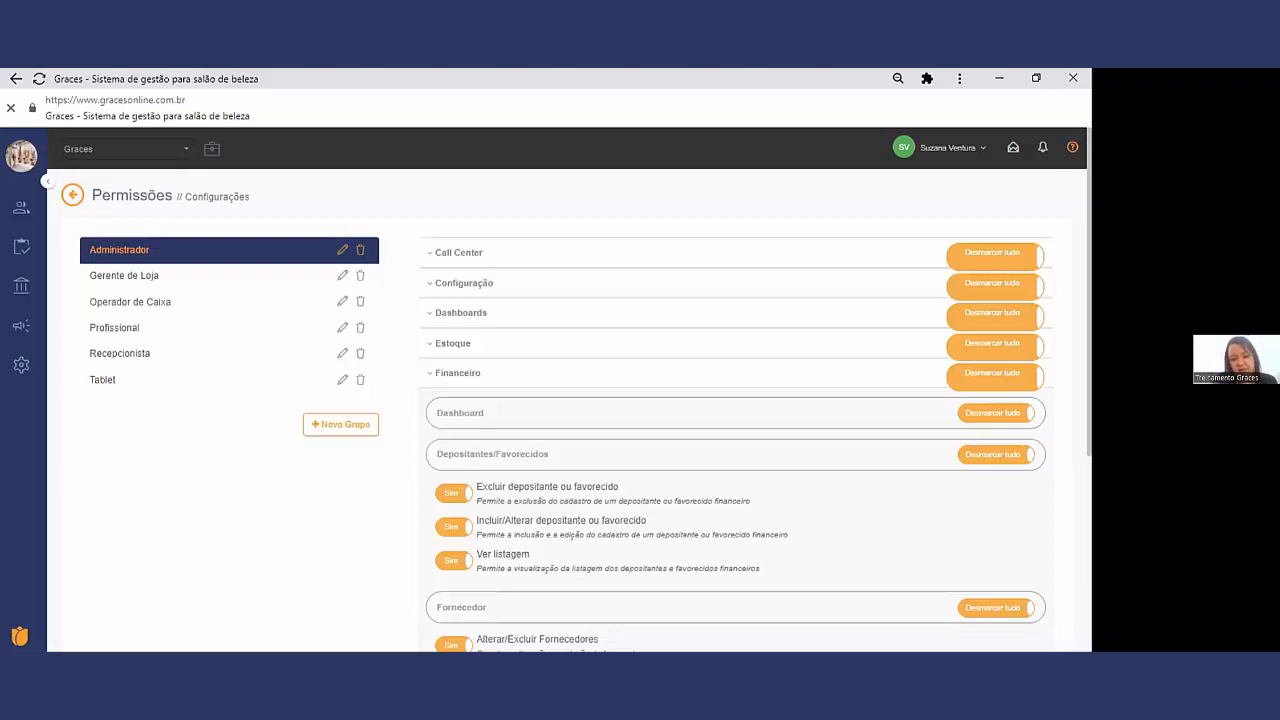
left_click_drag(522, 556, 478, 522)
left_click_drag(545, 488, 490, 490)
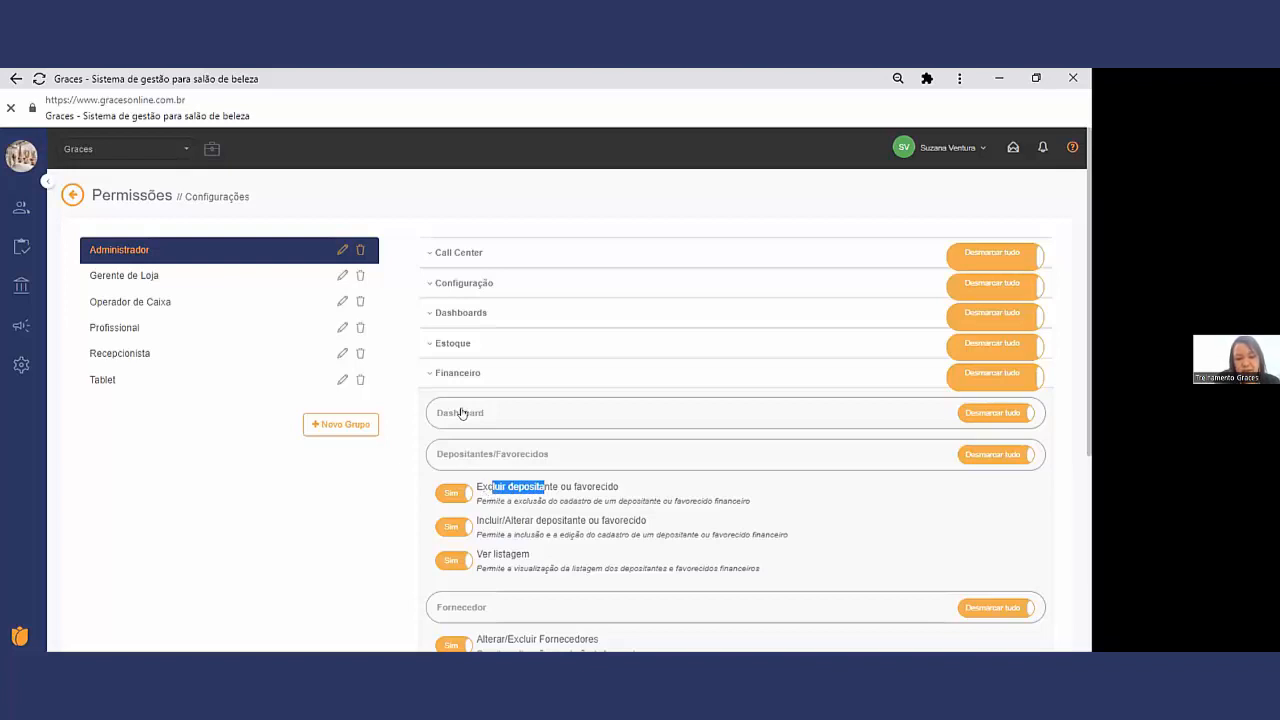
left_click(461, 413)
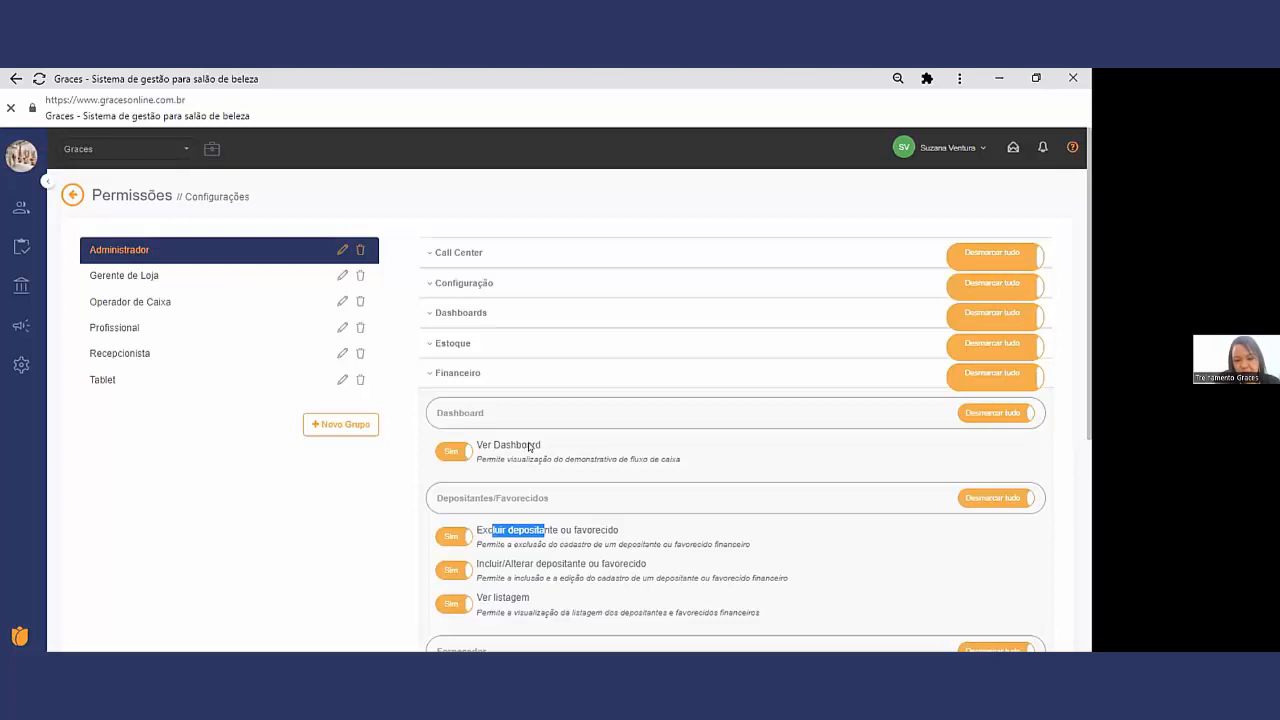
Step: Expand the Administrador group's Movimentação permissions and review the entries from Conciliar/Estornar conciliações through Fechar/Reabrir período
scroll(517, 460, "down", 2)
scroll(517, 433, "down", 1)
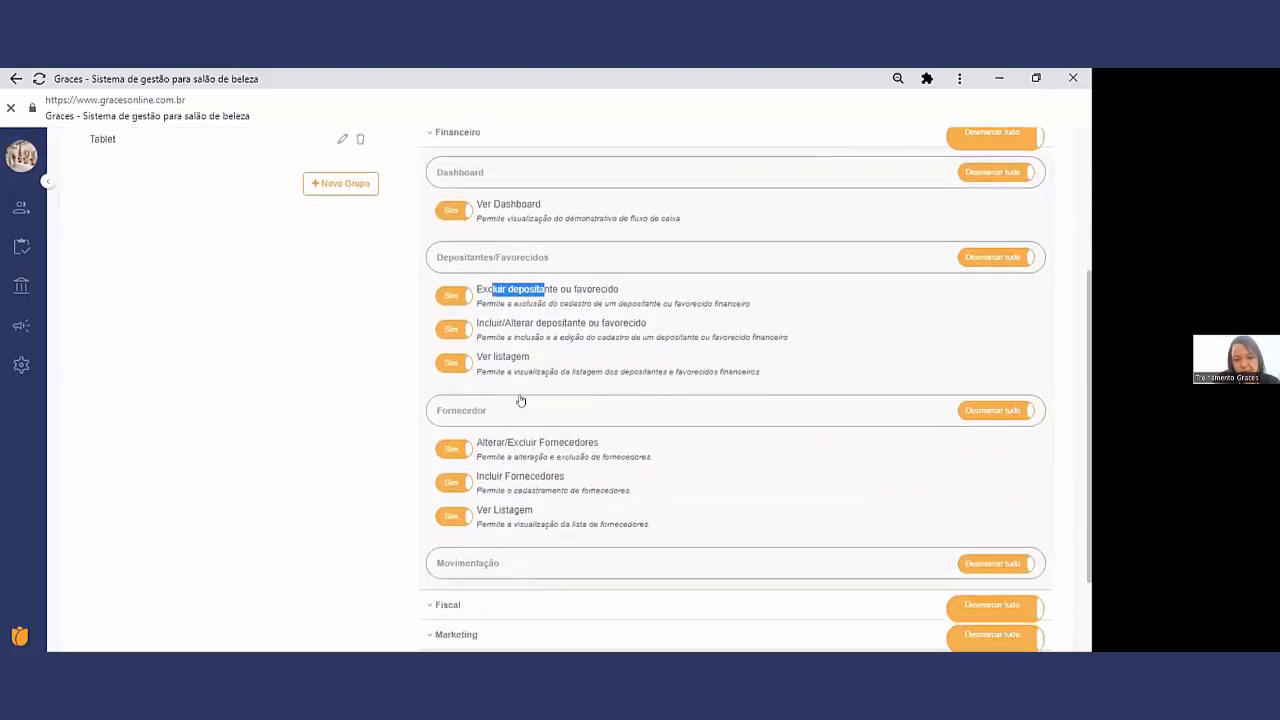
scroll(517, 398, "down", 1)
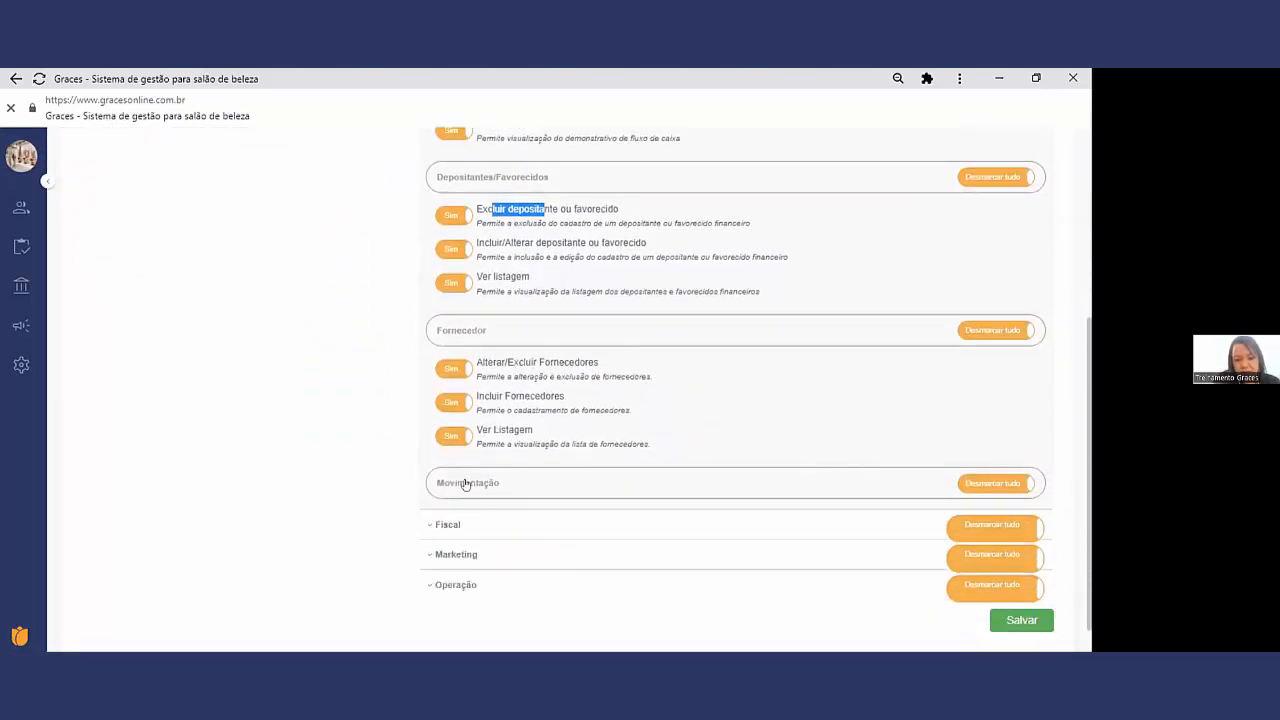
left_click(466, 483)
scroll(483, 476, "down", 2)
scroll(483, 476, "down", 1)
left_click_drag(544, 354, 487, 357)
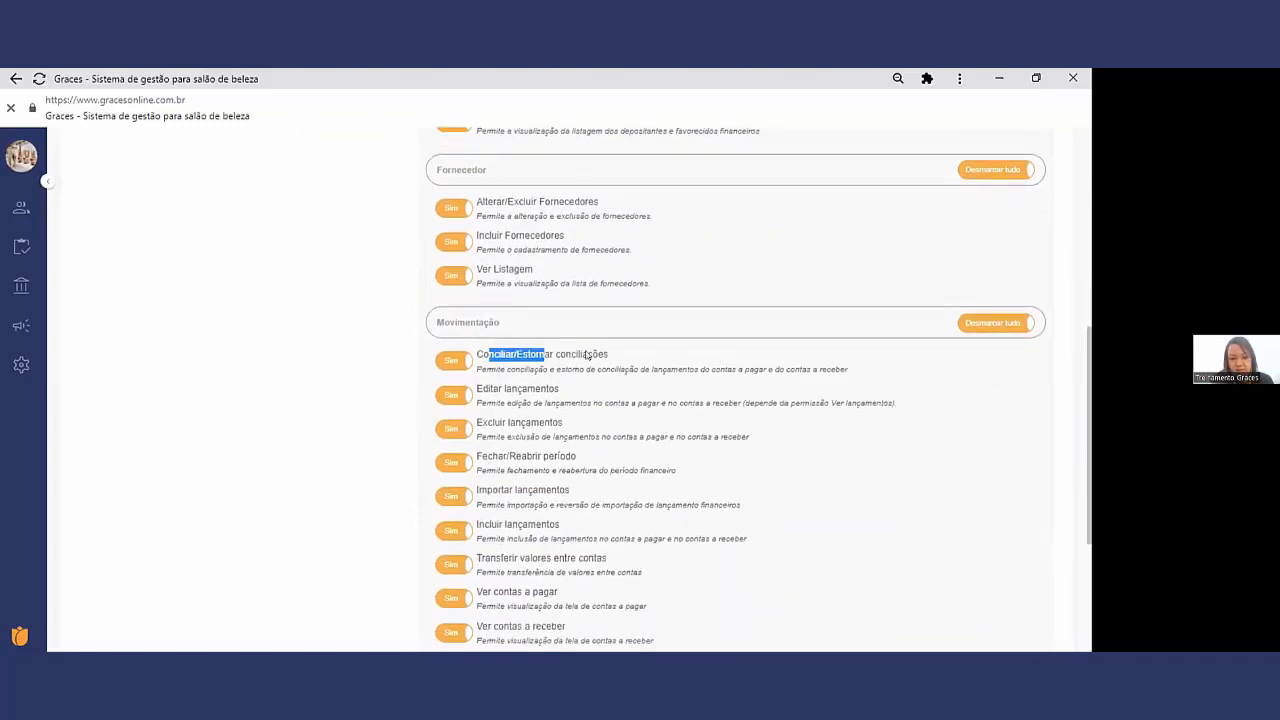
left_click_drag(547, 390, 477, 392)
left_click_drag(565, 423, 485, 424)
left_click_drag(548, 456, 497, 457)
Step: Review the remaining Movimentação permissions, from Importar lançamentos and Incluir lançamentos through Ver movimentação
scroll(500, 456, "down", 1)
left_click_drag(525, 412, 493, 446)
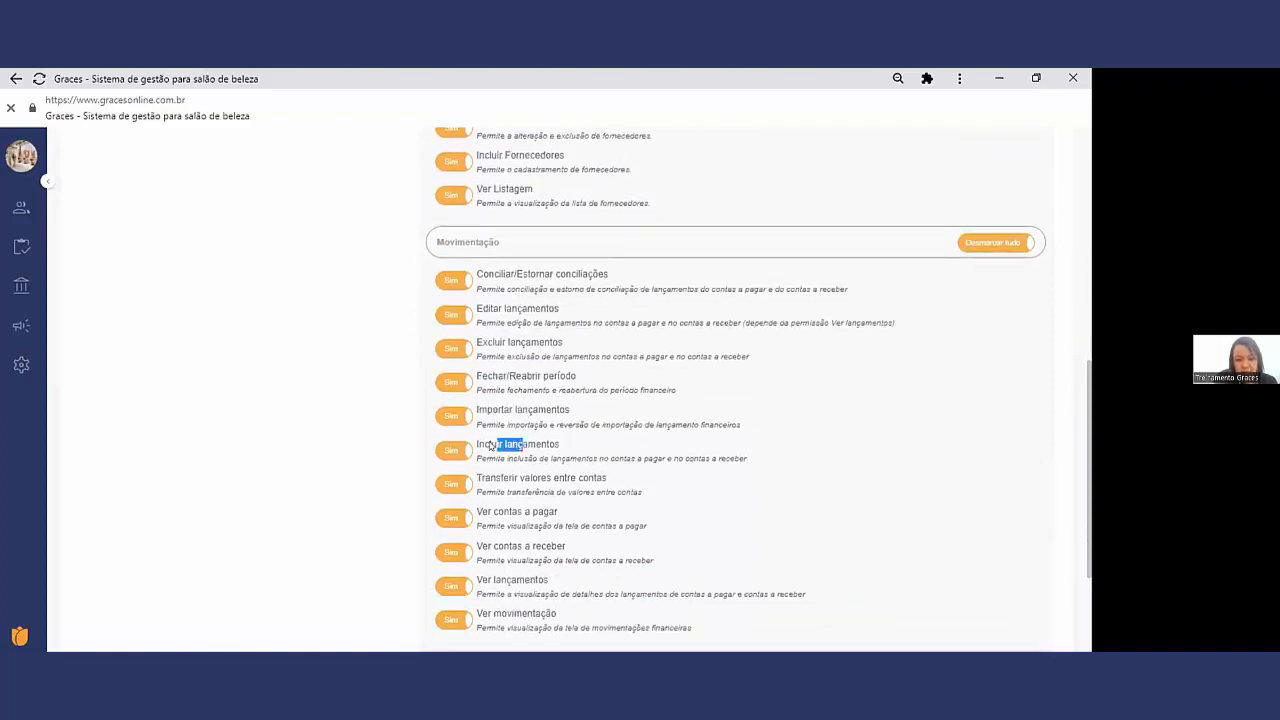
scroll(495, 446, "down", 1)
left_click(580, 406)
left_click_drag(590, 399, 481, 433)
left_click_drag(561, 468, 490, 497)
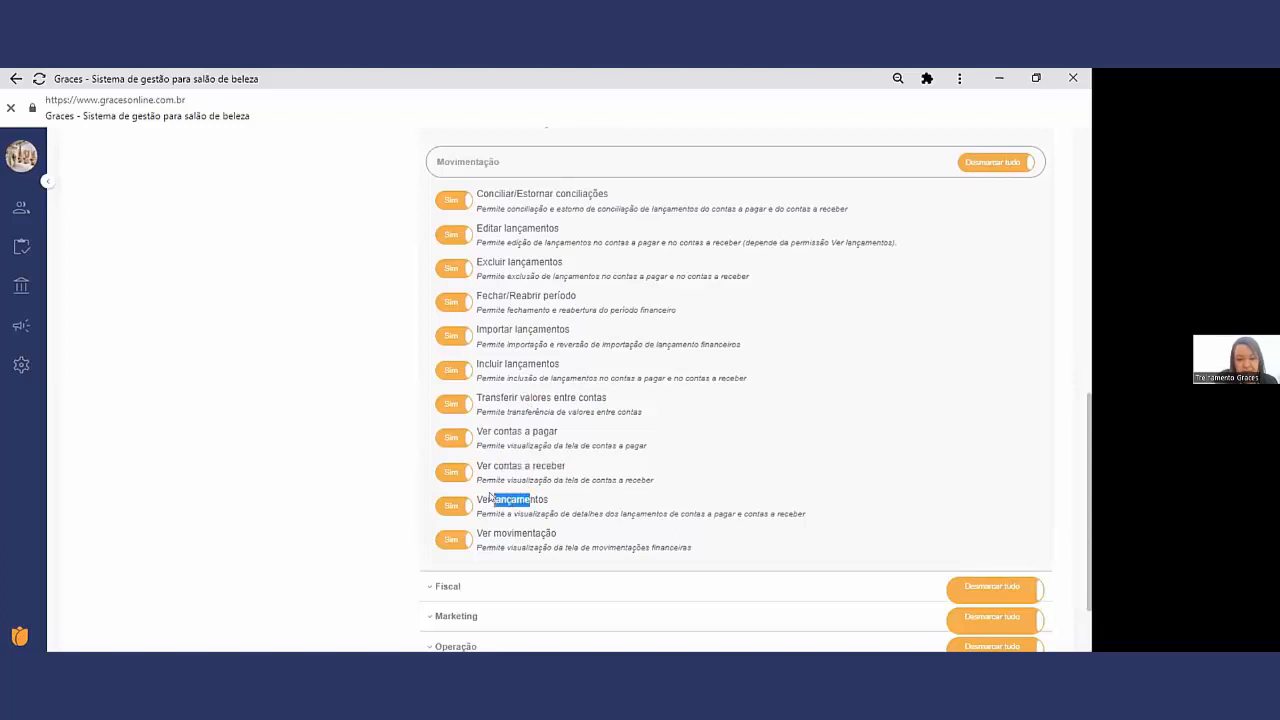
left_click_drag(533, 536, 494, 533)
scroll(537, 472, "up", 1)
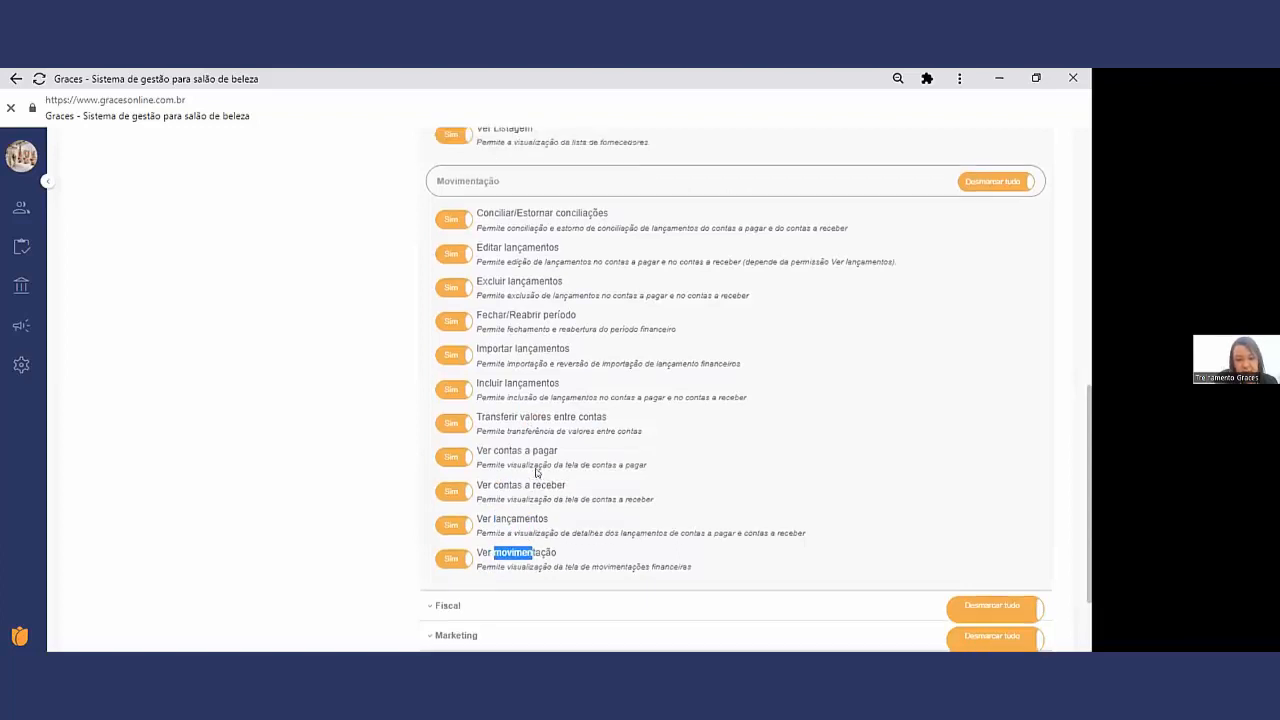
scroll(537, 472, "up", 3)
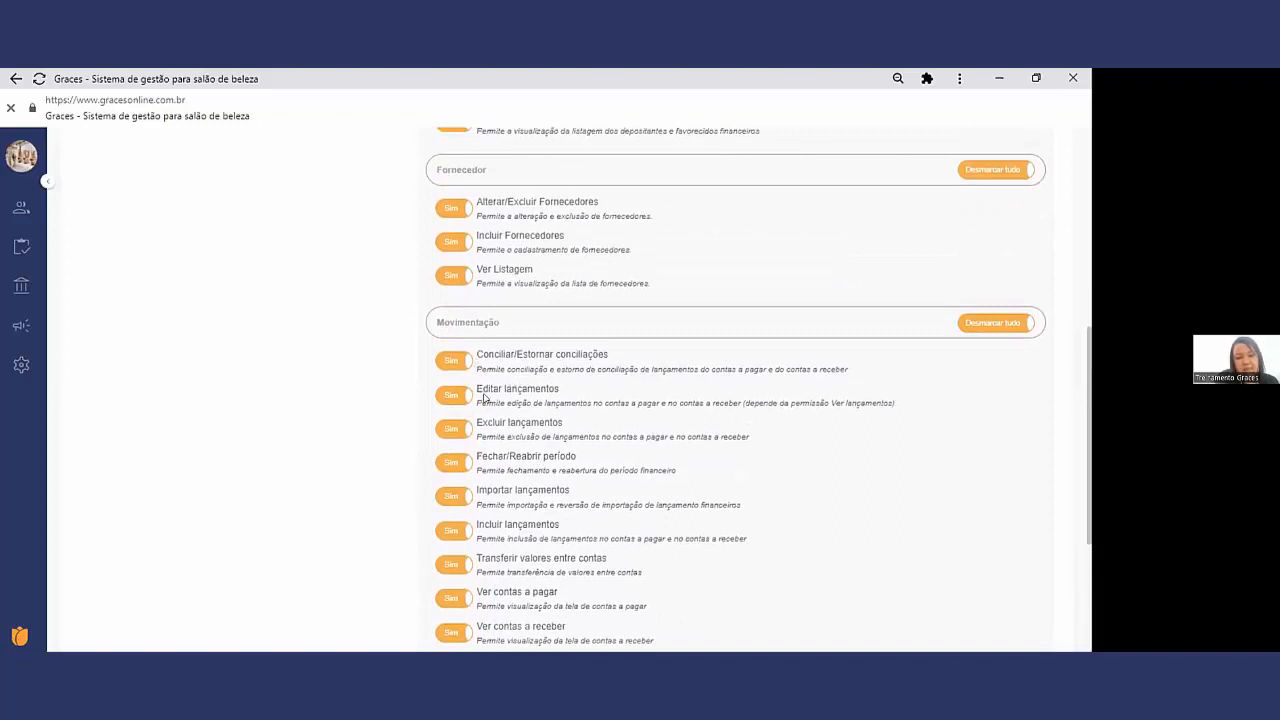
scroll(490, 350, "up", 3)
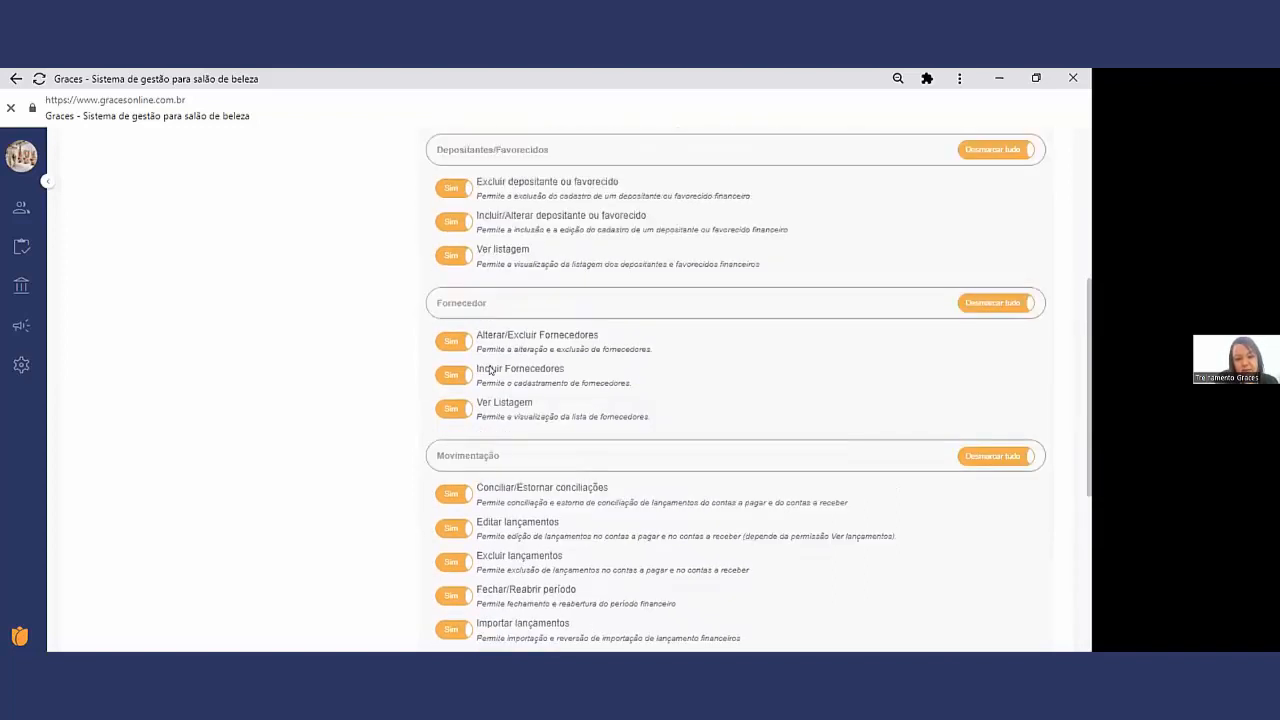
Step: Switch from the Graces unit to Graces Morumbi and open the Financeiro Movimentação page
scroll(490, 370, "up", 4)
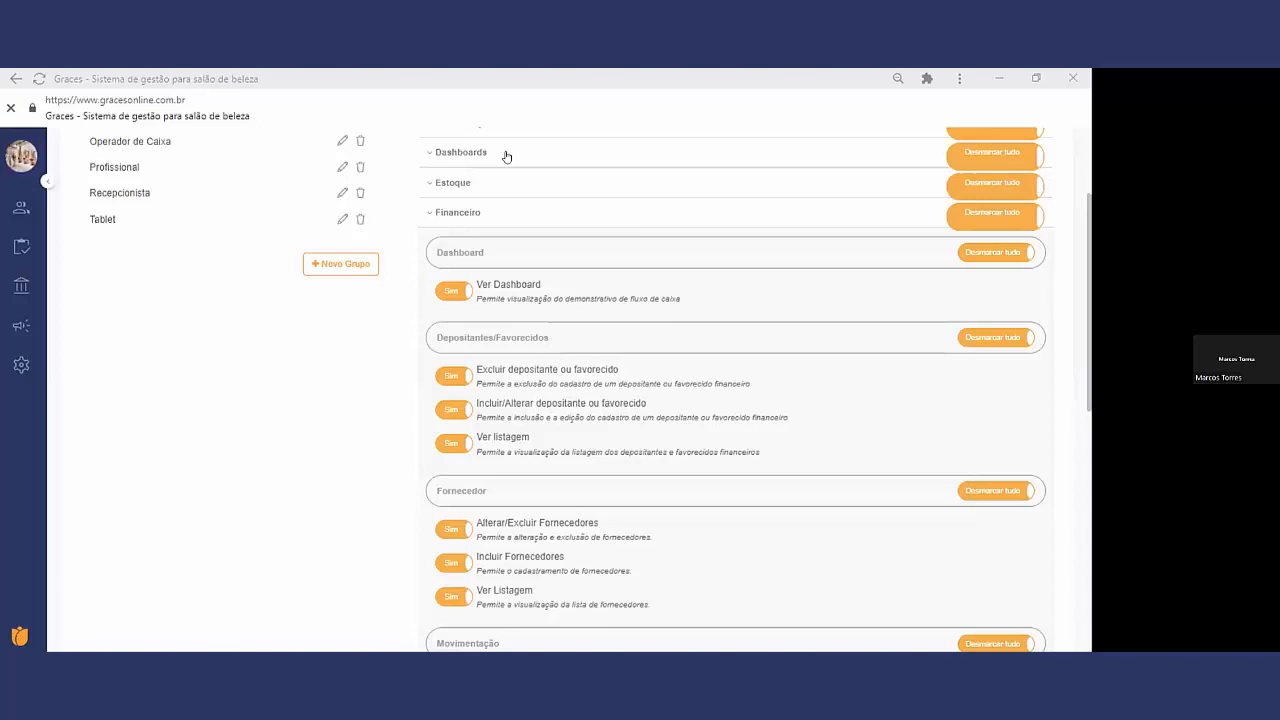
scroll(163, 175, "up", 2)
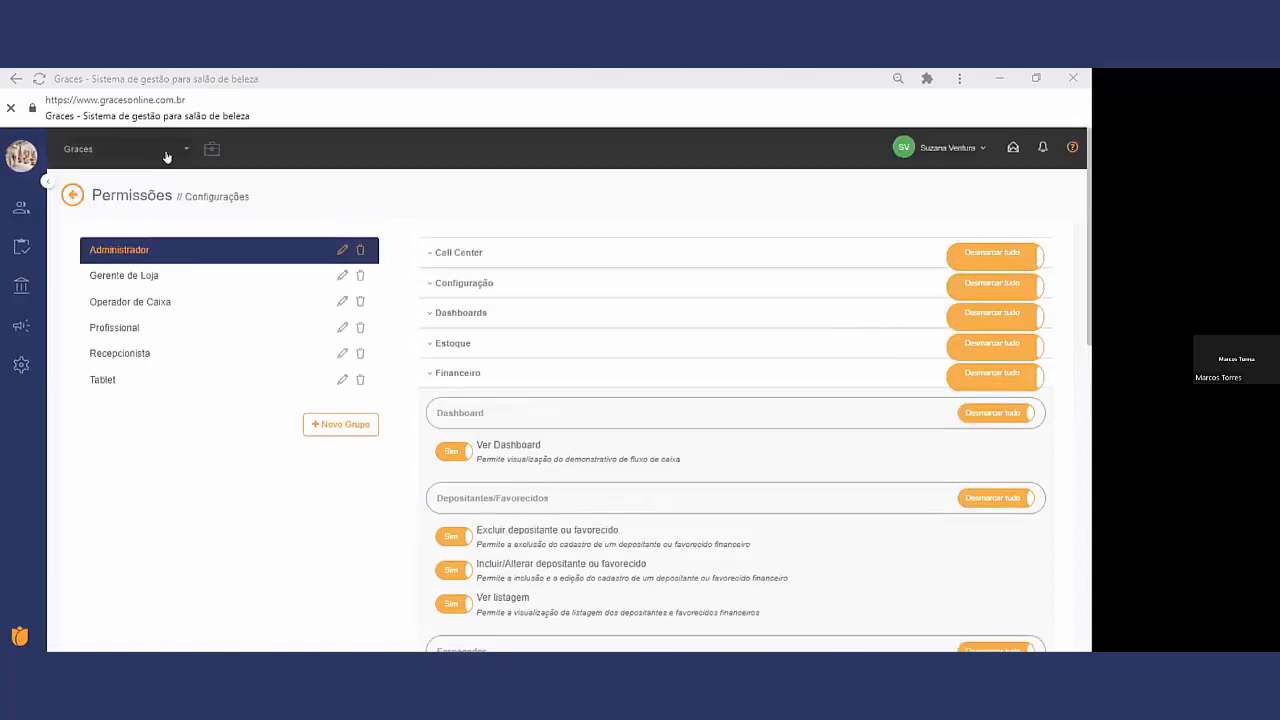
left_click(166, 150)
left_click(149, 331)
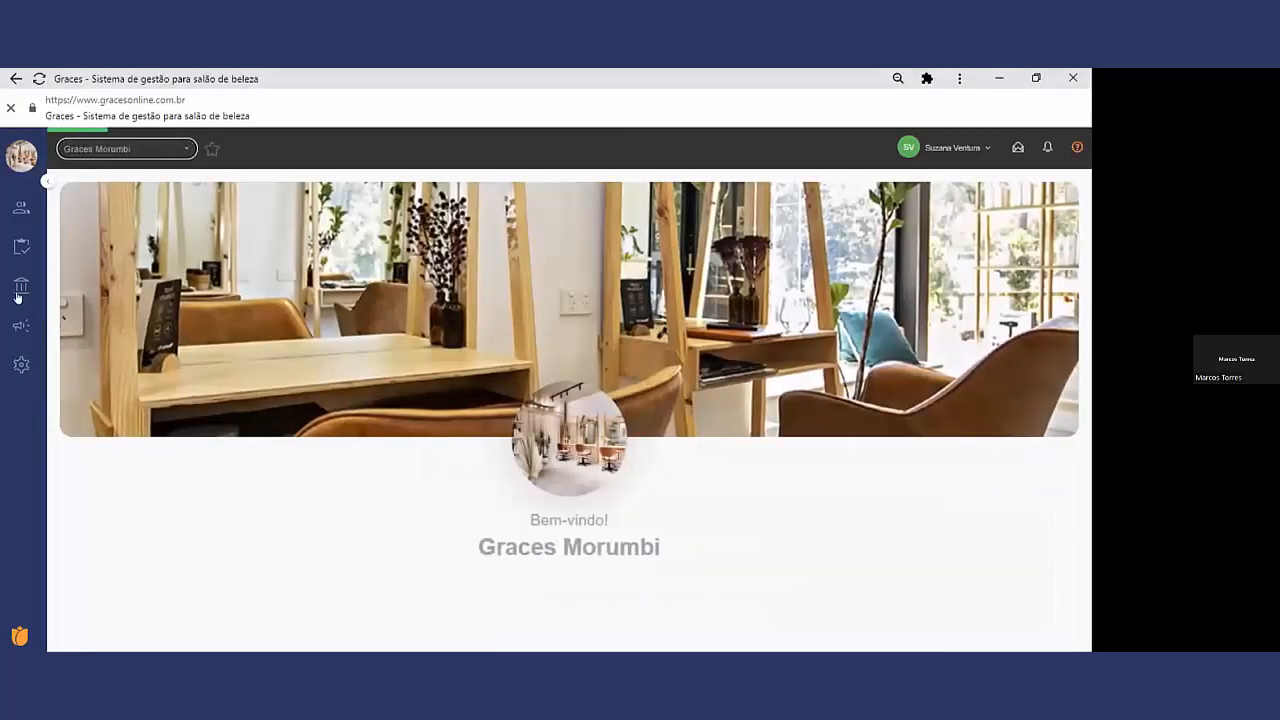
mouse_move(18, 289)
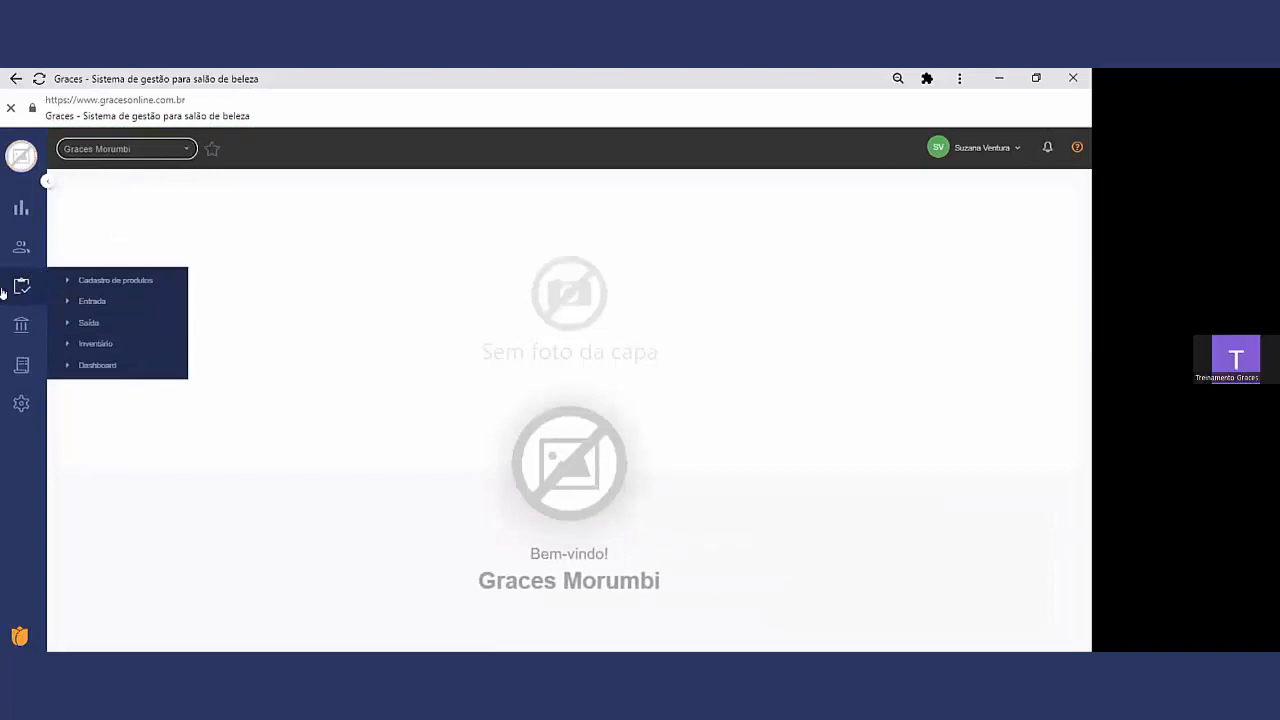
mouse_move(21, 324)
left_click(122, 362)
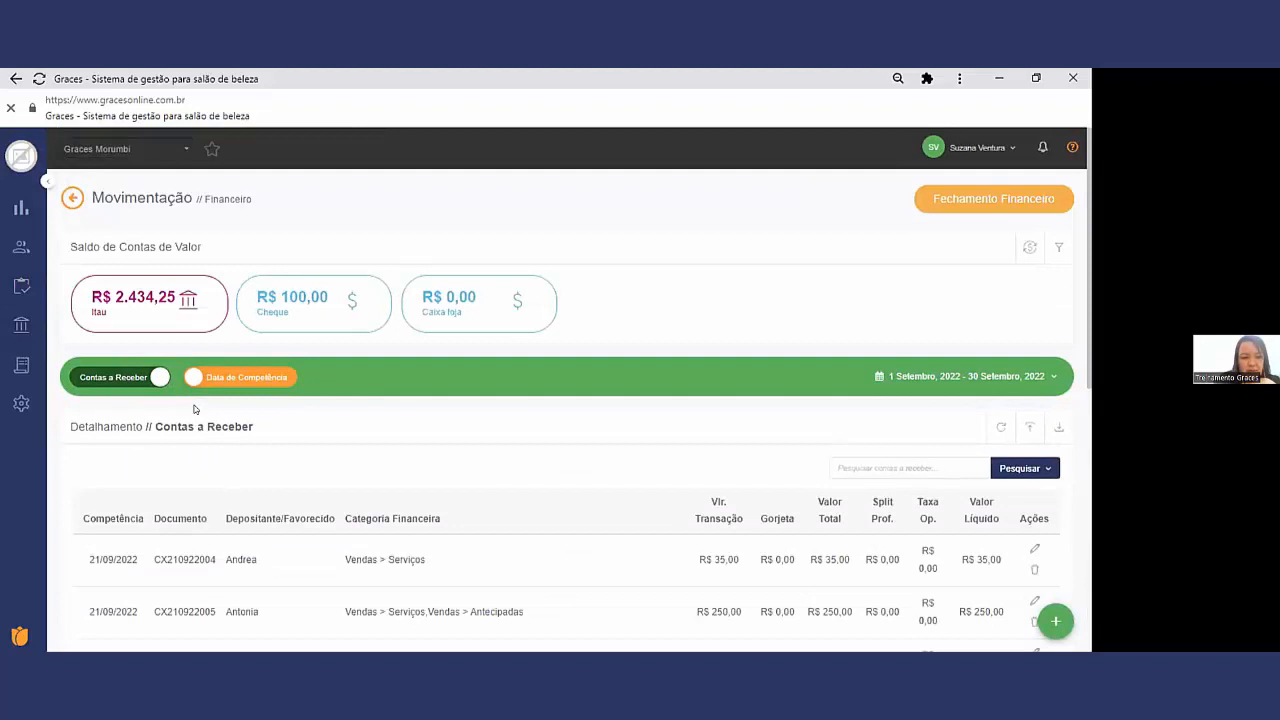
Step: Show Contas a Pagar and start a new payment with transaction date 21/09/2022
left_click(143, 376)
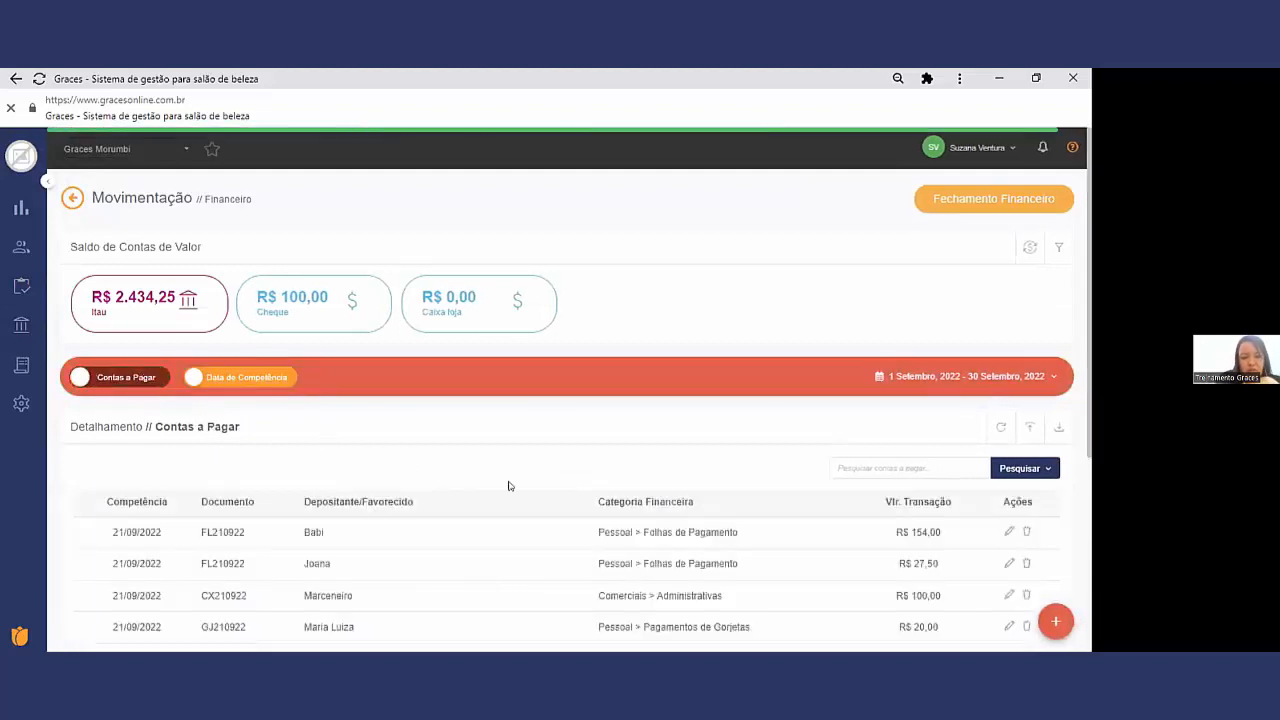
scroll(611, 463, "down", 1)
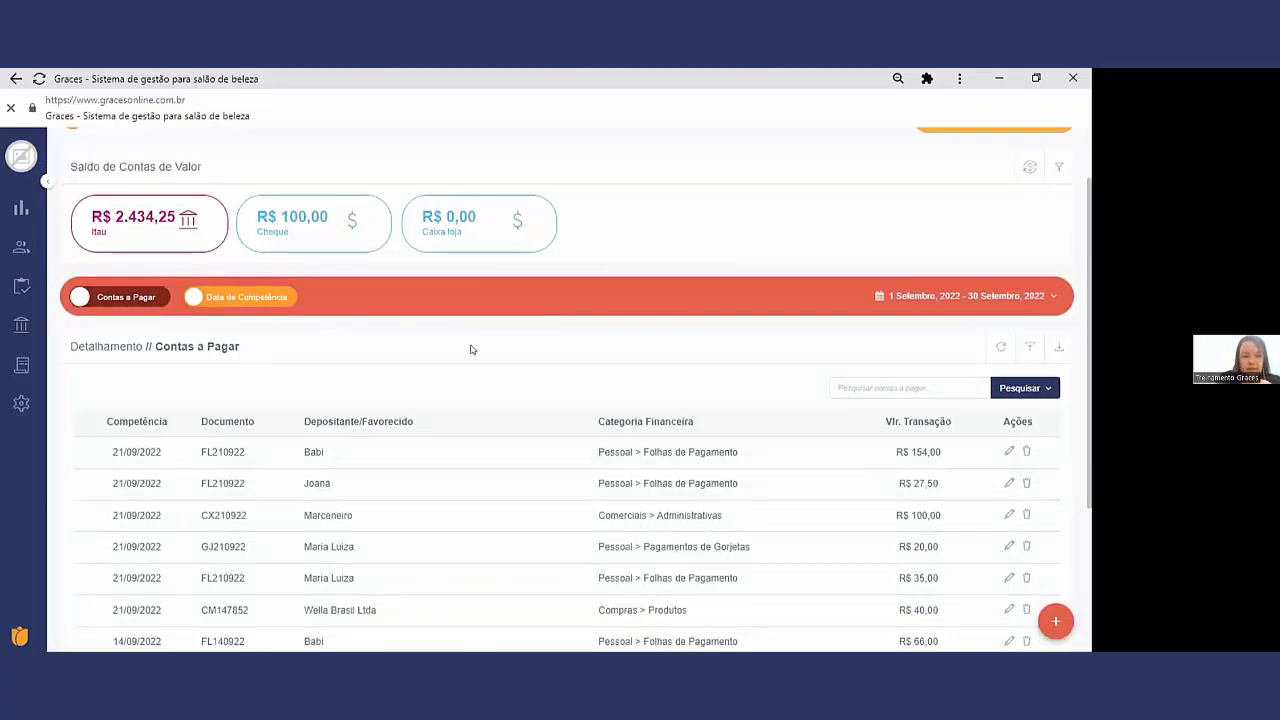
left_click(1053, 620)
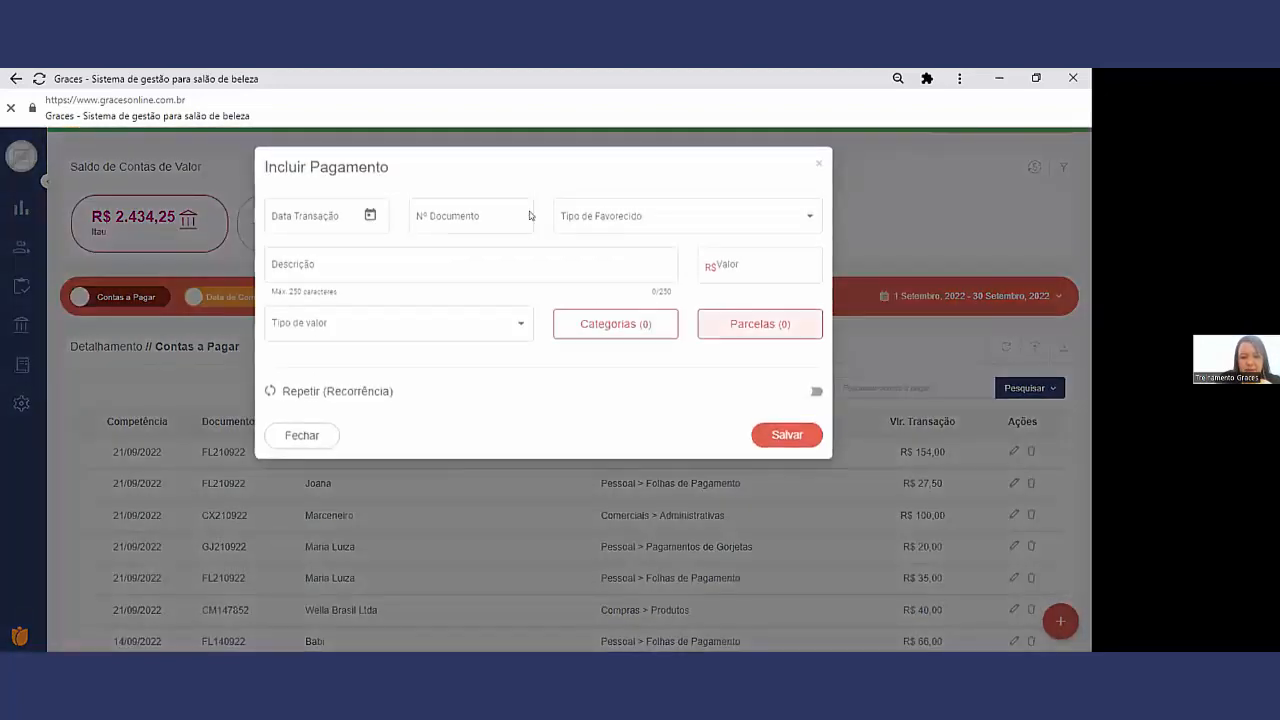
left_click(370, 217)
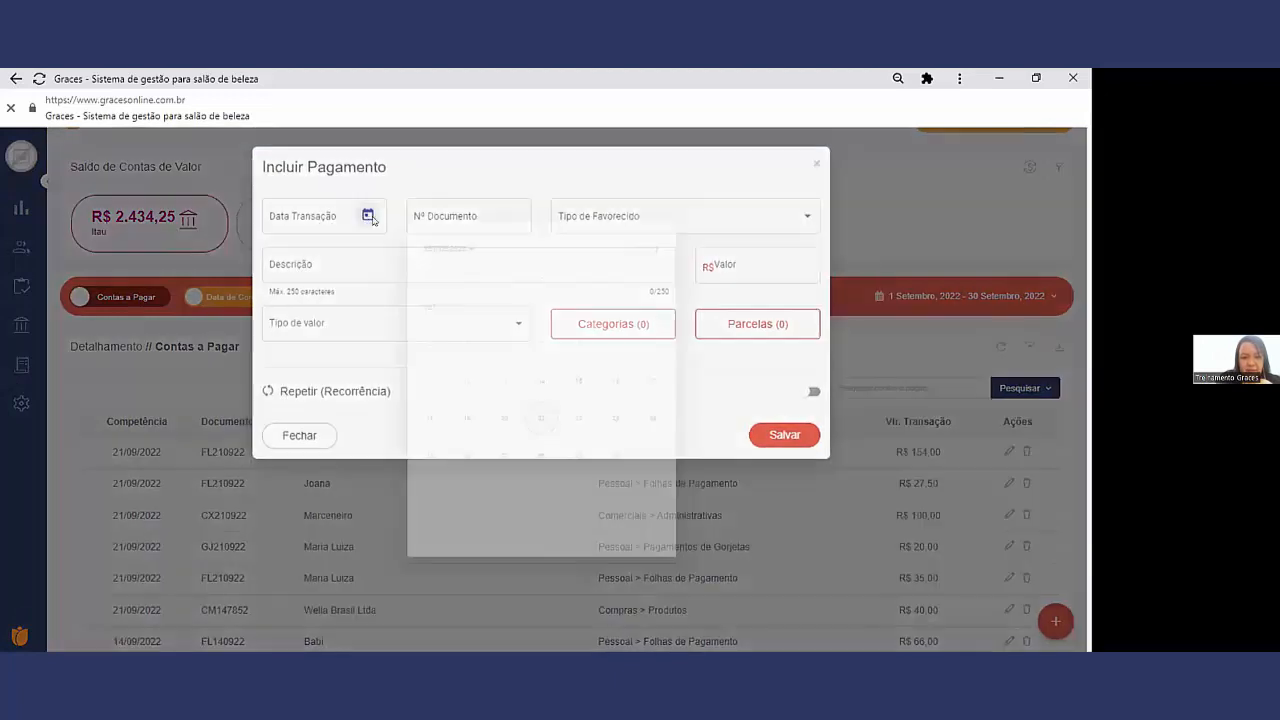
left_click(540, 421)
left_click(453, 215)
Step: Set the payment's payee type to Fornecedor and choose Joico as the supplier
left_click(614, 216)
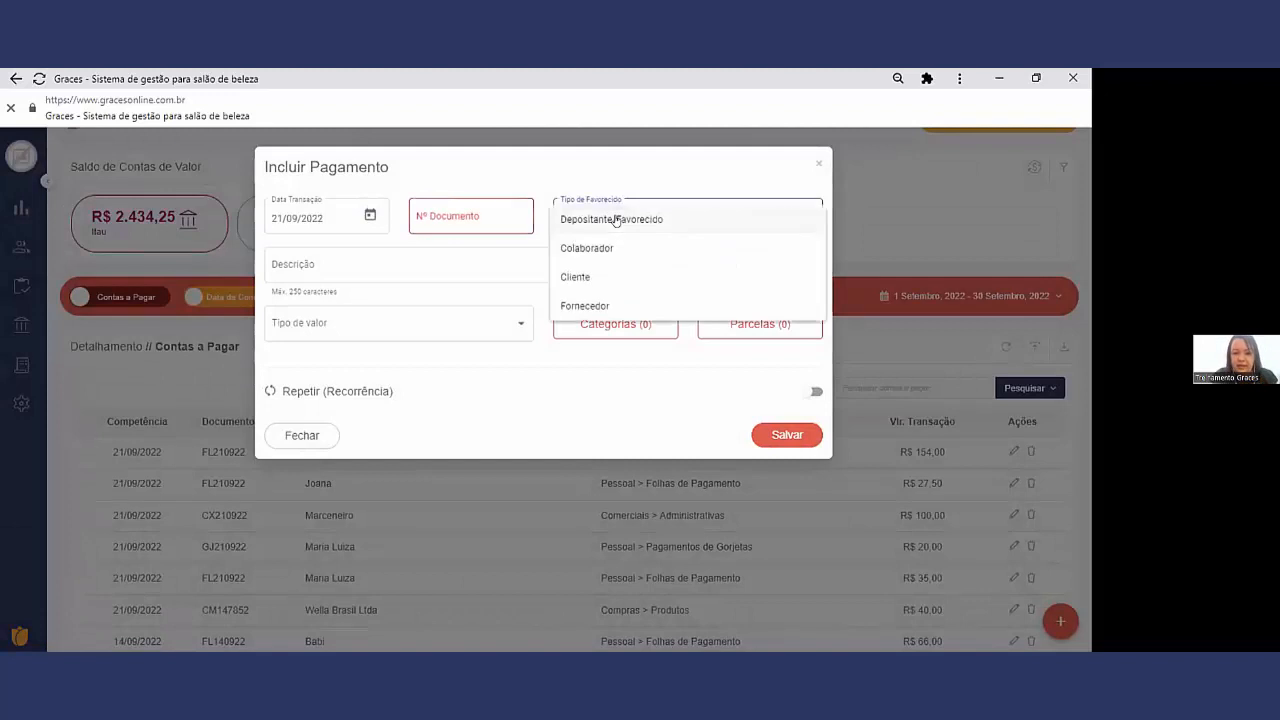
left_click(600, 305)
left_click(474, 266)
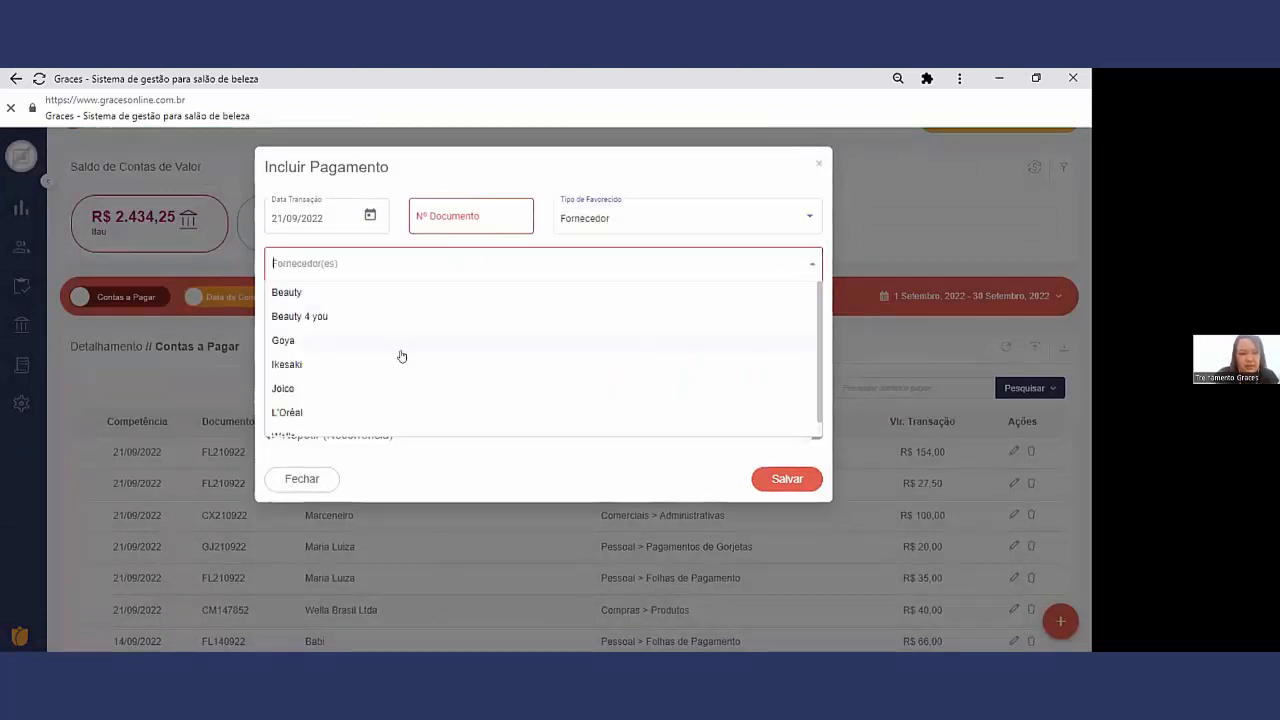
left_click(343, 390)
left_click(367, 308)
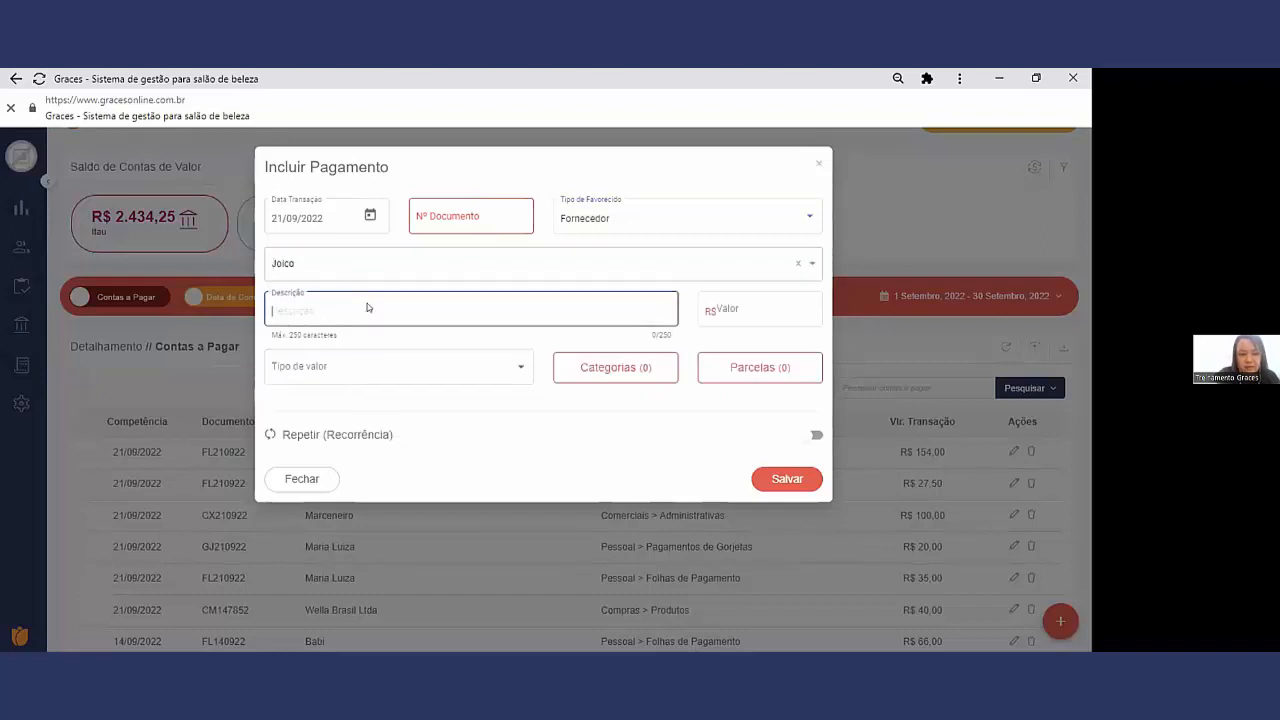
Step: Set the payment value to R$ 1.000,00 as Valor Definitivo and open its financial categories
left_click(758, 307)
type("1,000,00")
left_click(388, 367)
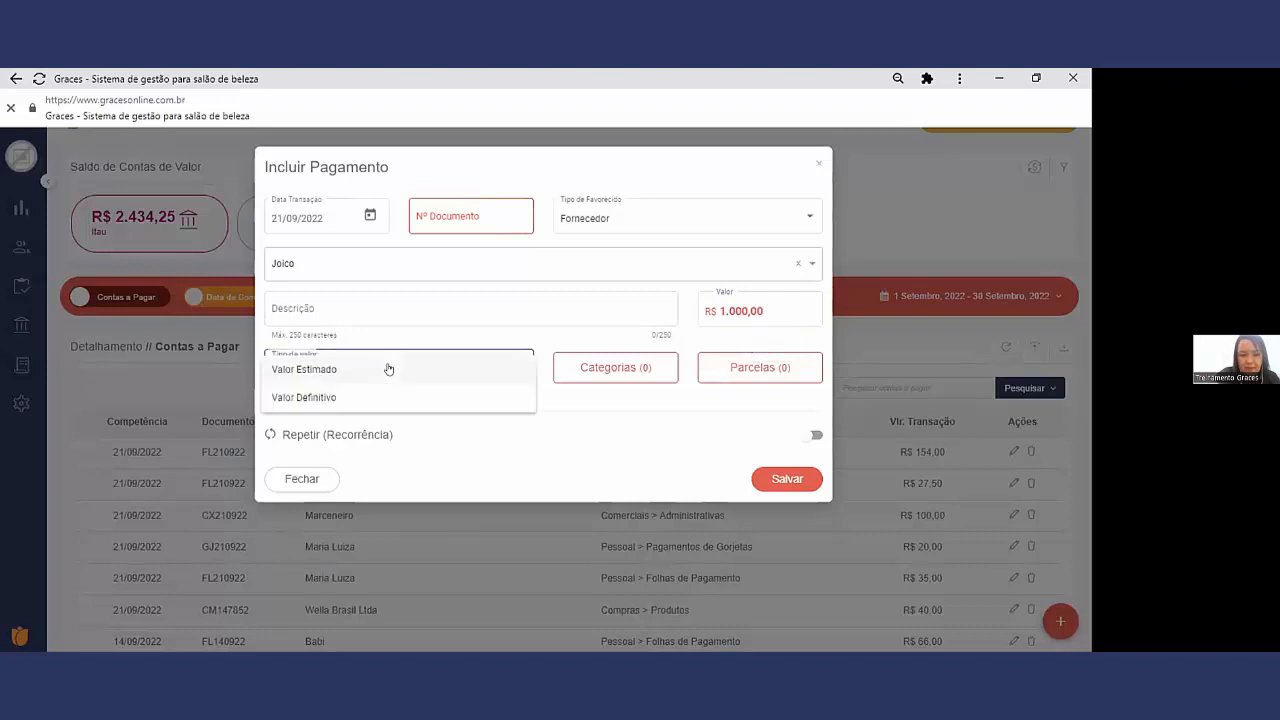
left_click(372, 397)
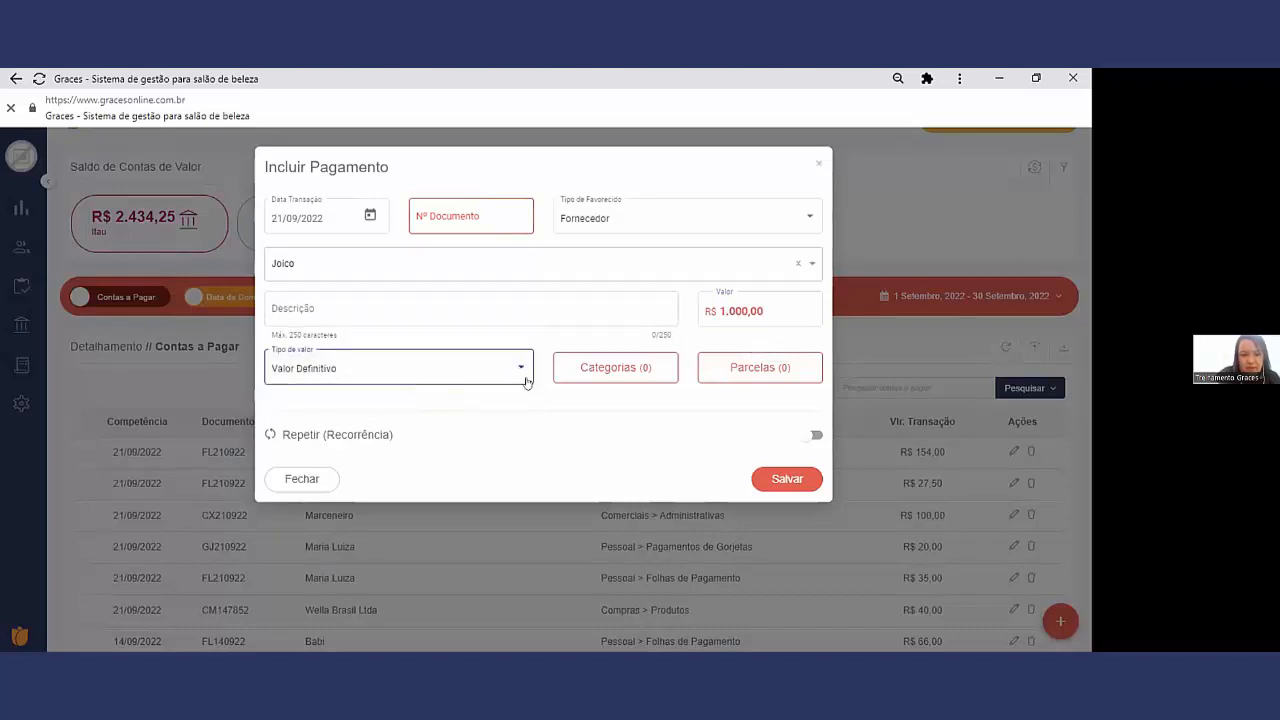
left_click(604, 371)
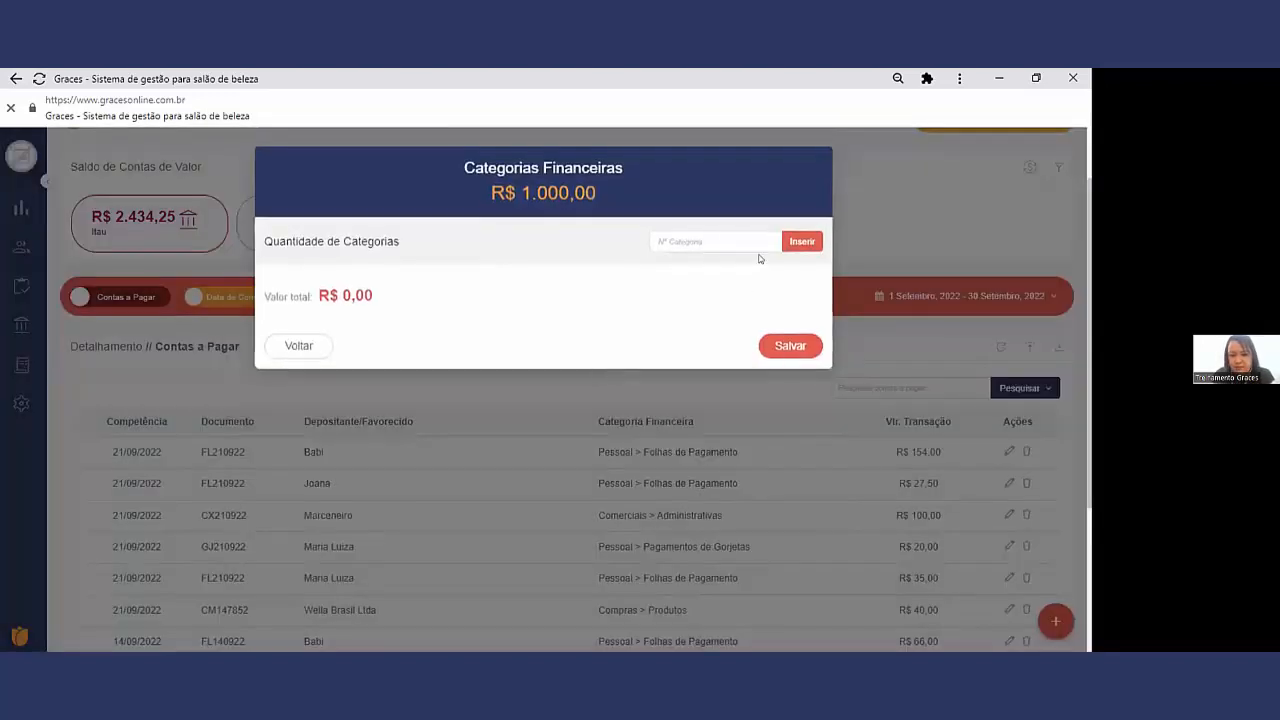
Step: Insert a single category line of R$ 1.000,00 and look through the available expense categories
type("1")
left_click(801, 244)
left_click(380, 291)
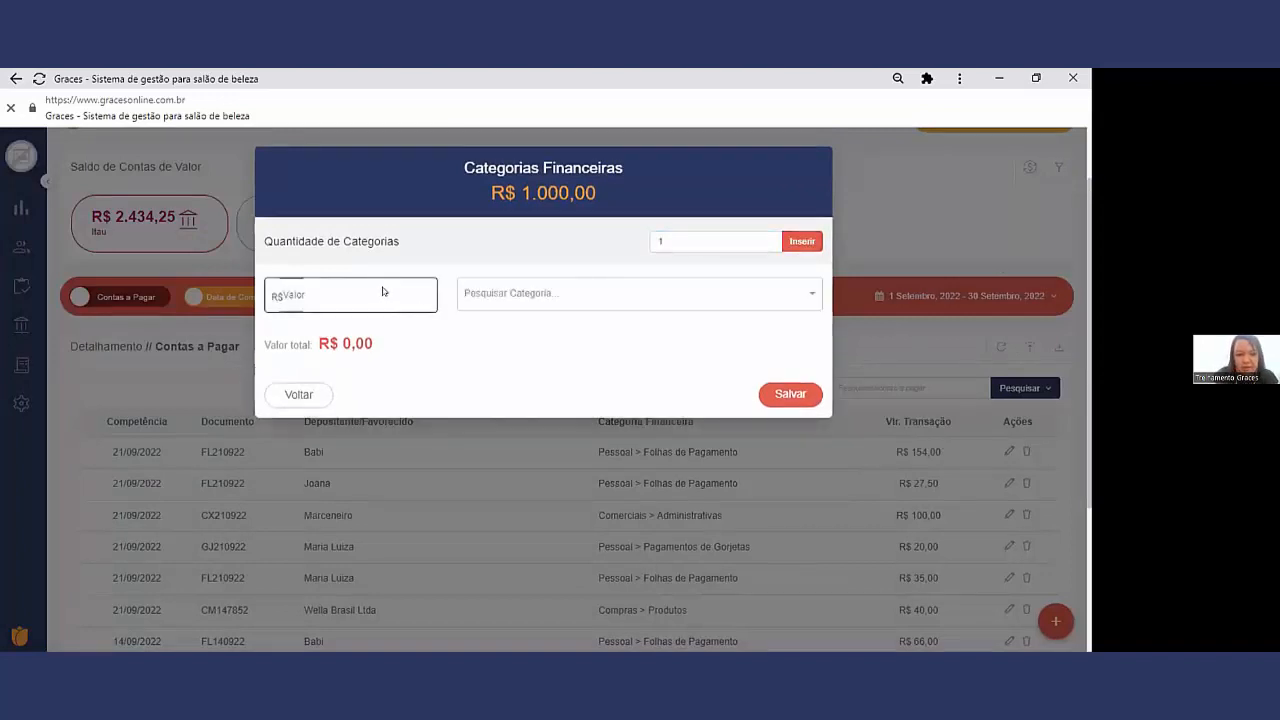
type("1.000,00")
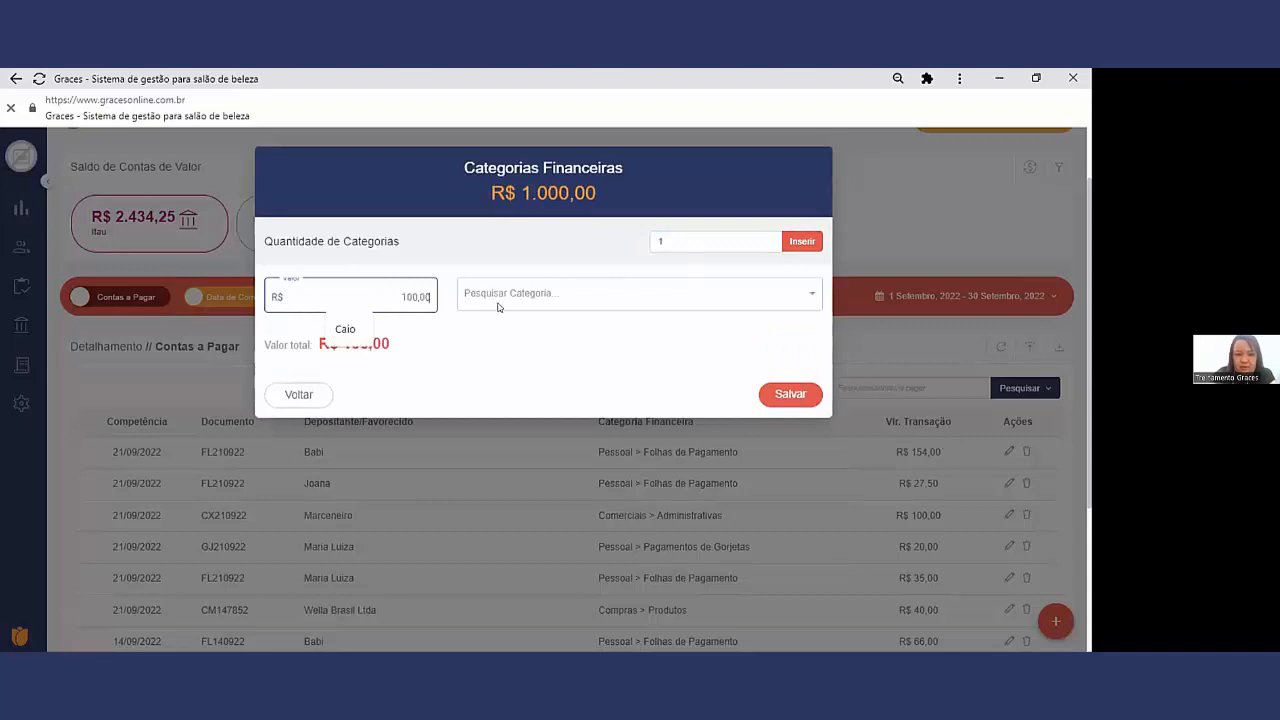
left_click(526, 296)
scroll(510, 380, "down", 5)
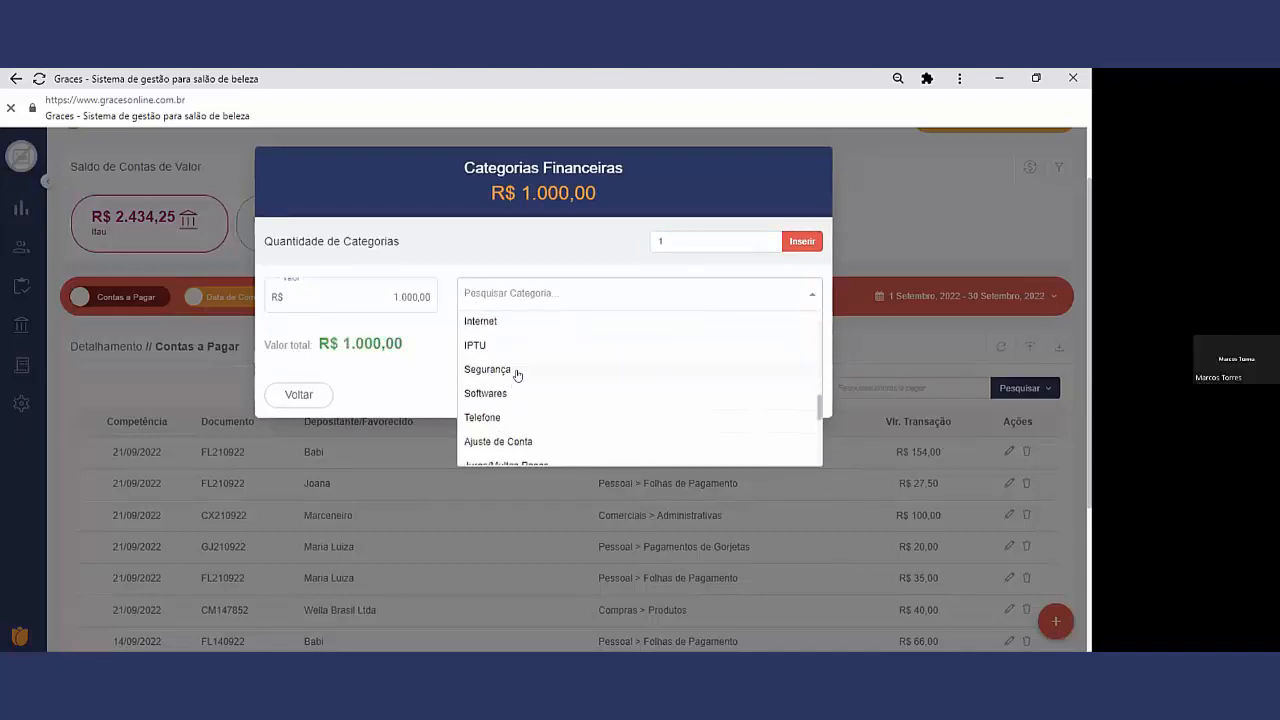
scroll(517, 378, "down", 3)
scroll(518, 372, "down", 2)
scroll(518, 372, "up", 3)
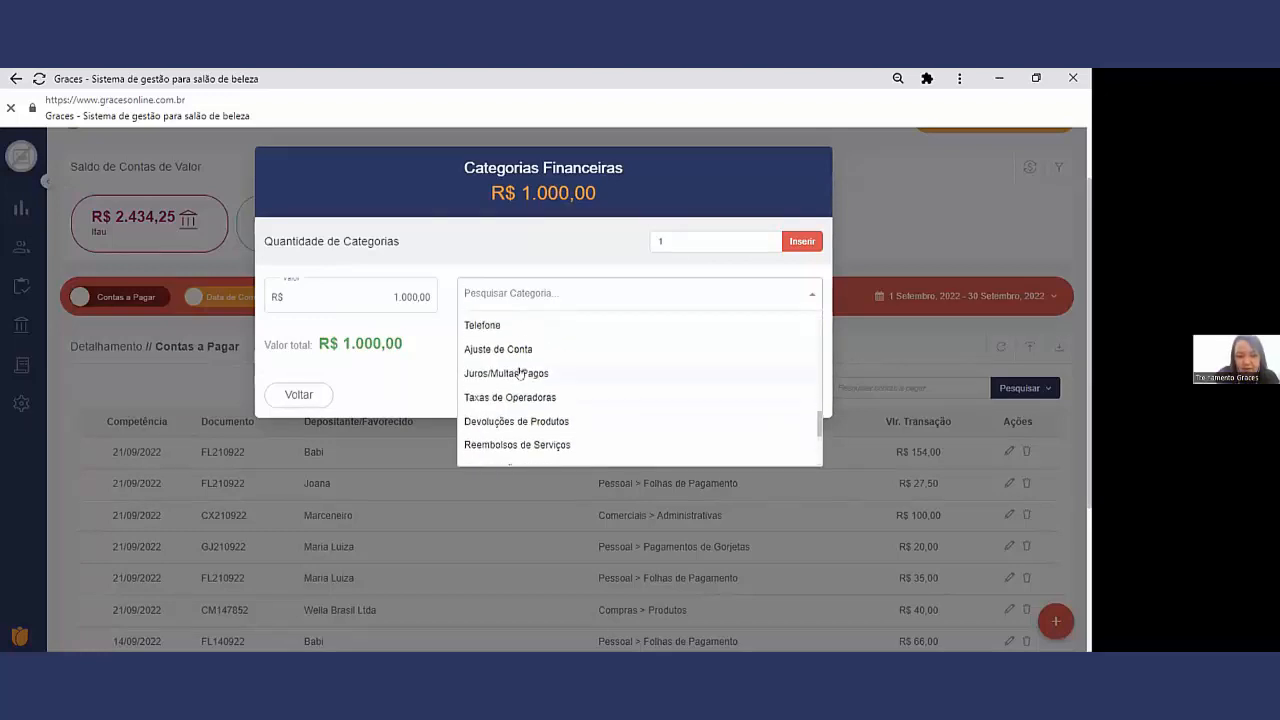
scroll(518, 372, "up", 2)
scroll(518, 372, "up", 2)
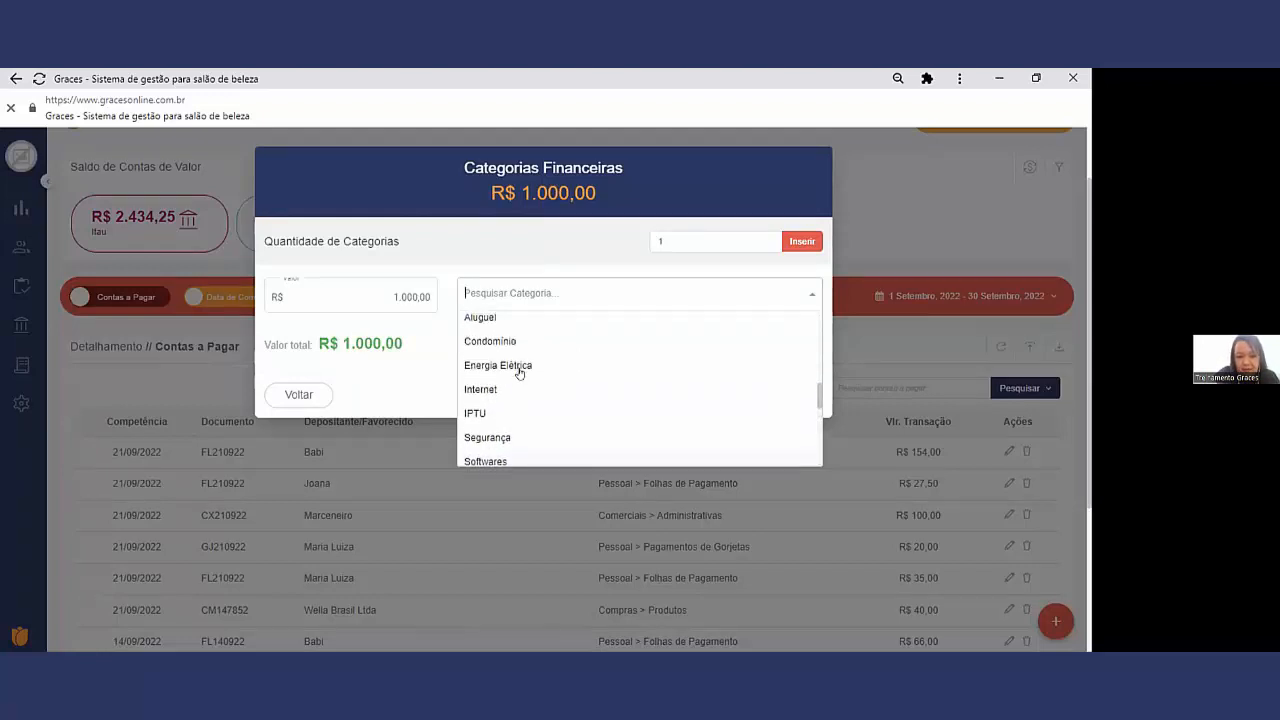
Step: Insert two category lines for the payment and allocate R$ 500,00 to Produtos on the first
left_click_drag(667, 240, 640, 245)
type("2")
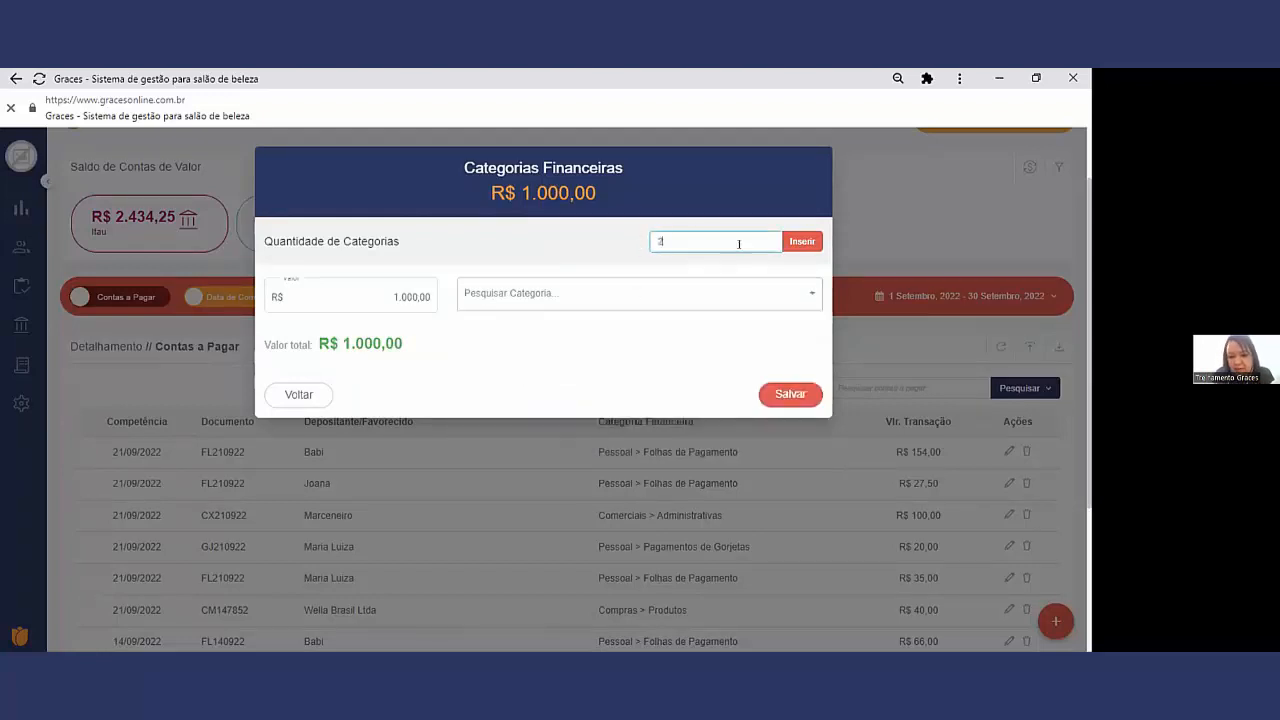
left_click(802, 246)
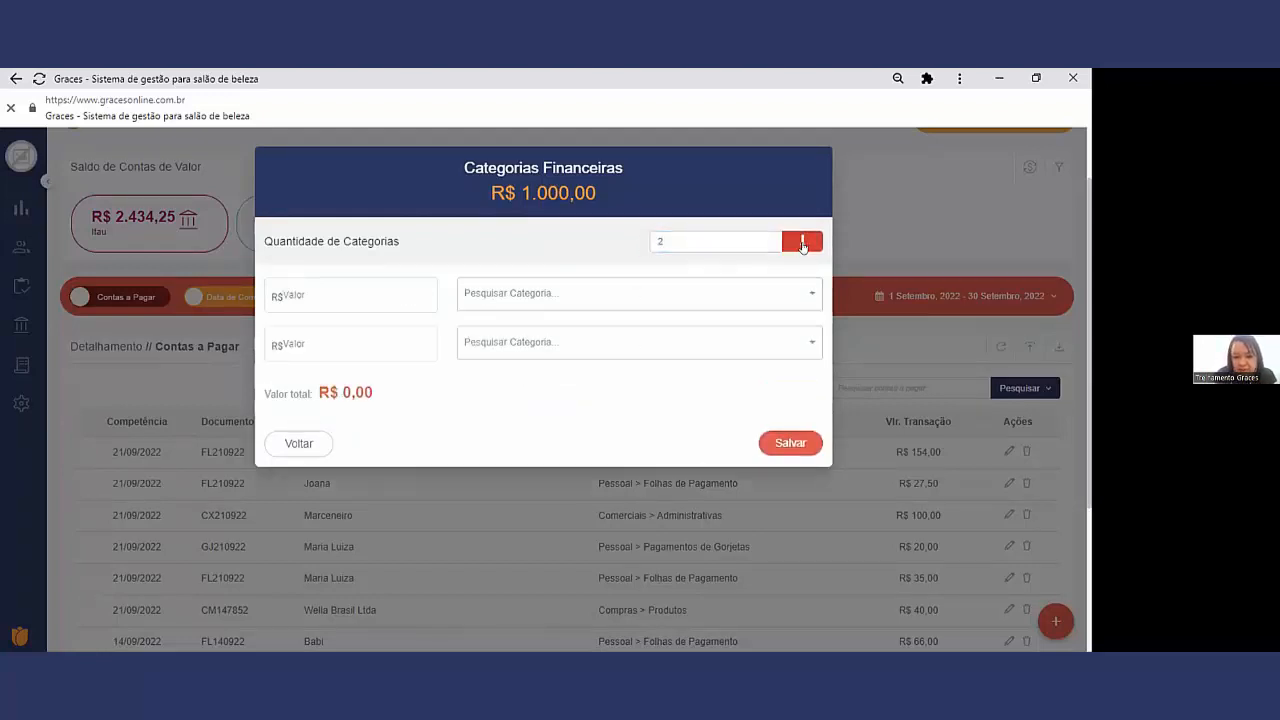
left_click(351, 296)
type("50000")
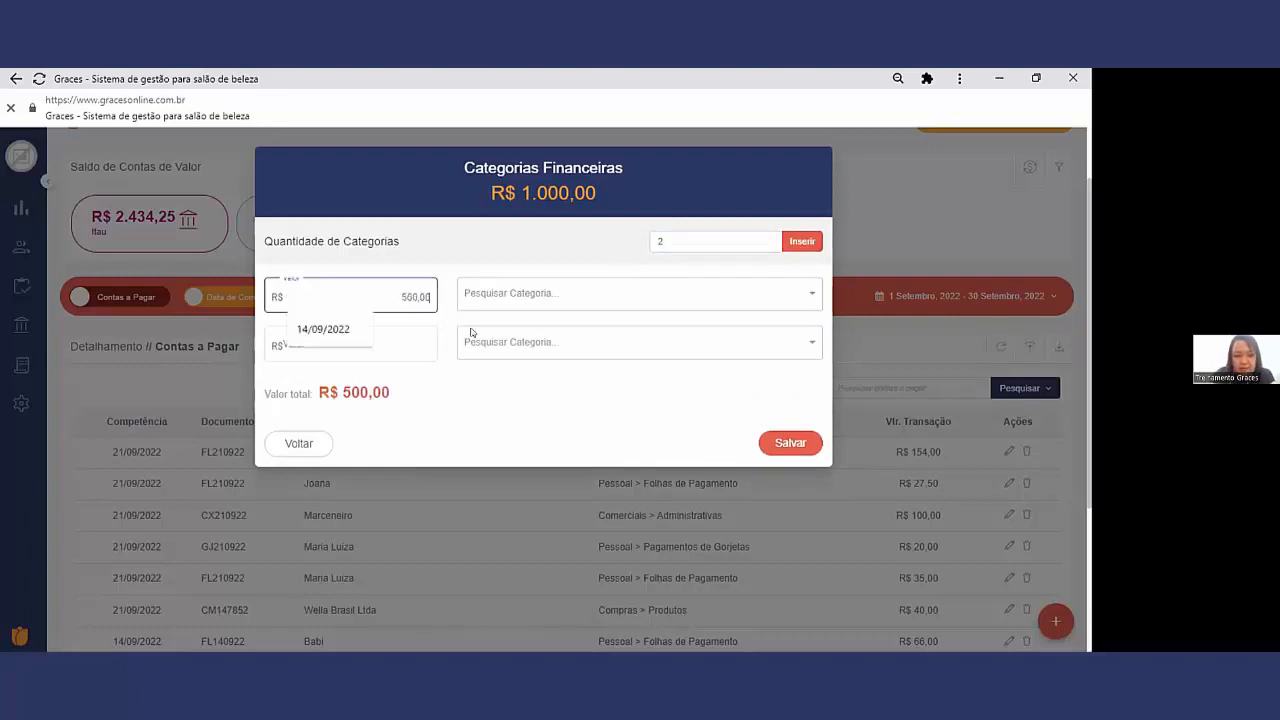
left_click(520, 296)
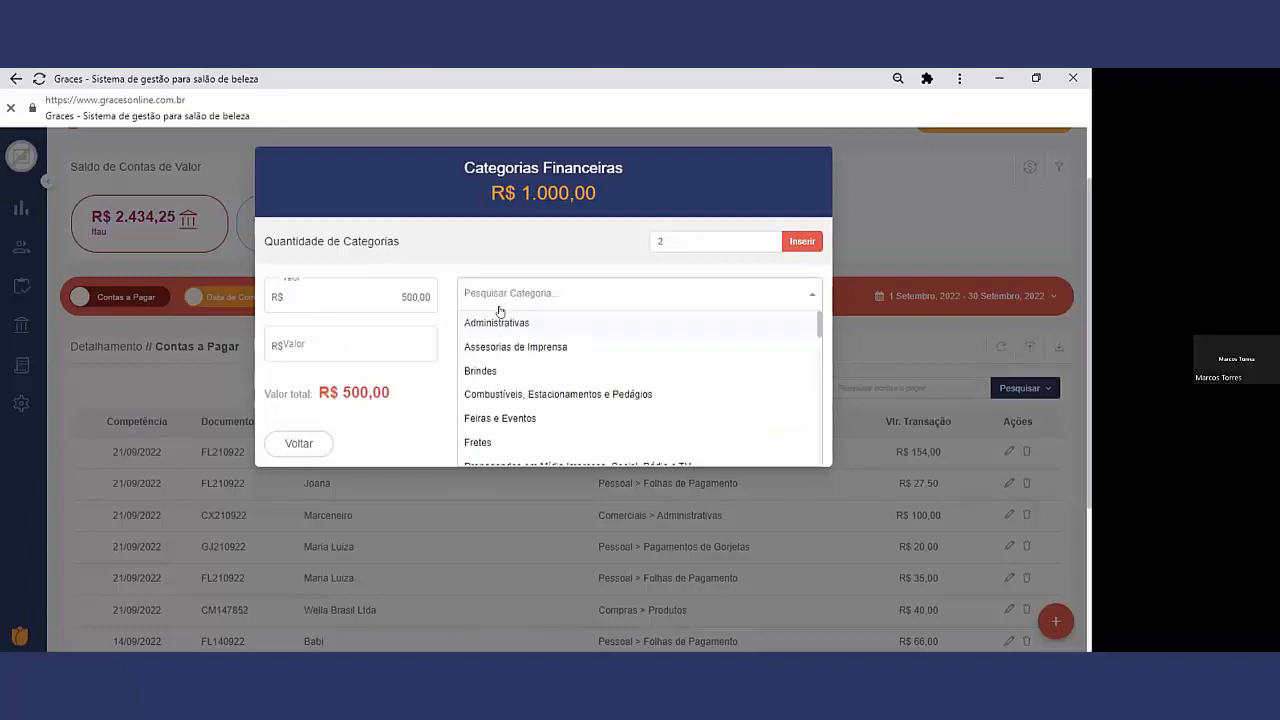
type("pro")
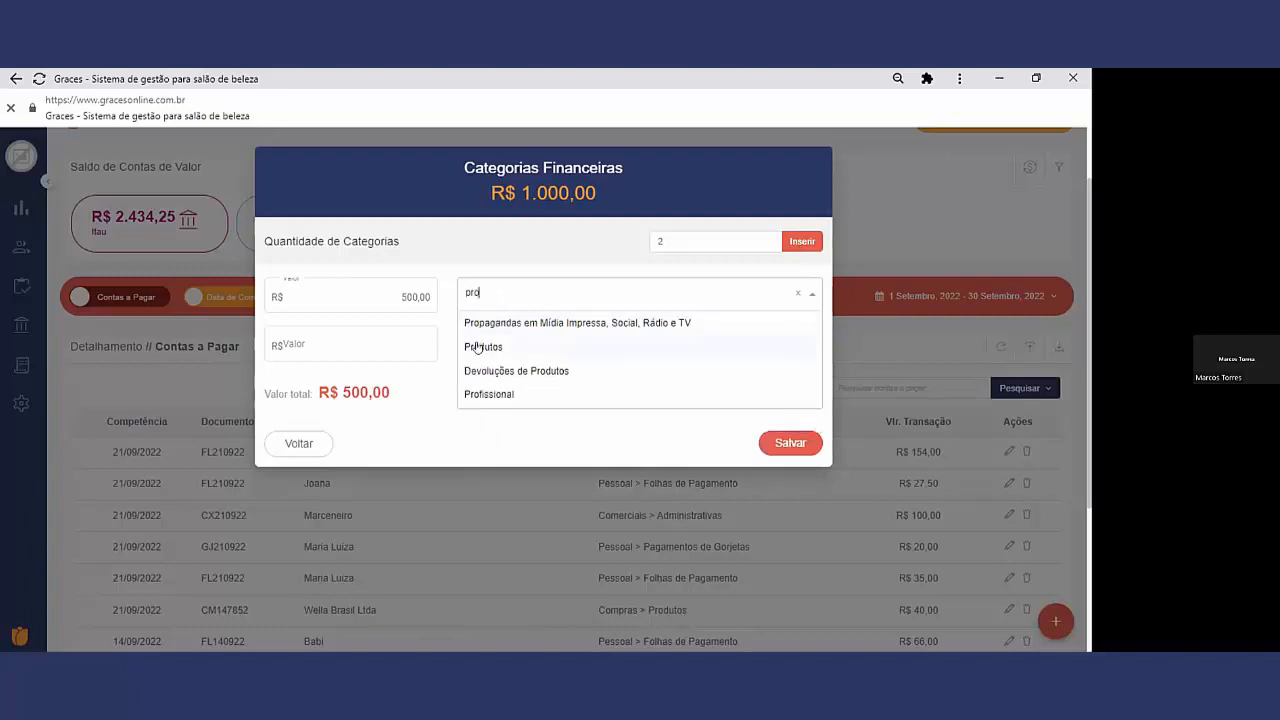
left_click(486, 344)
Step: Allocate R$ 500,00 to Ajuste de Conta on the second category line and save the payment's financial categories
left_click(381, 342)
type("500000")
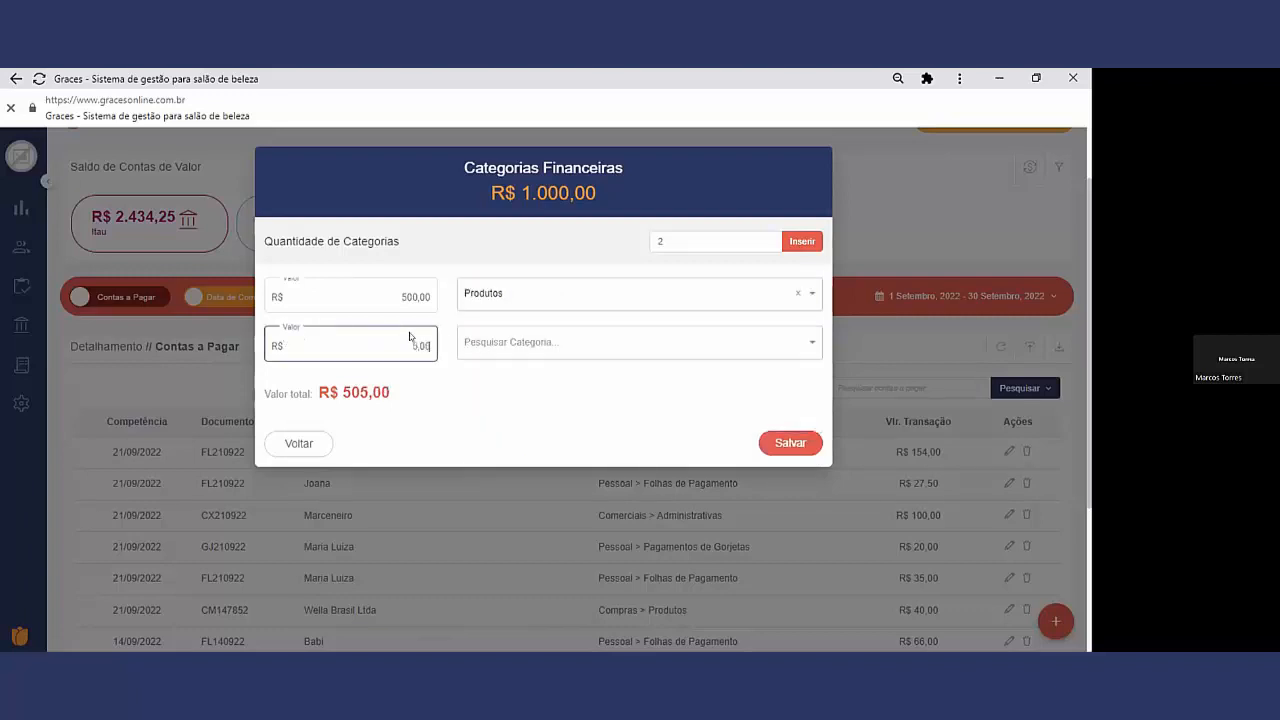
key("BackSpace")
left_click(503, 345)
scroll(514, 430, "down", 5)
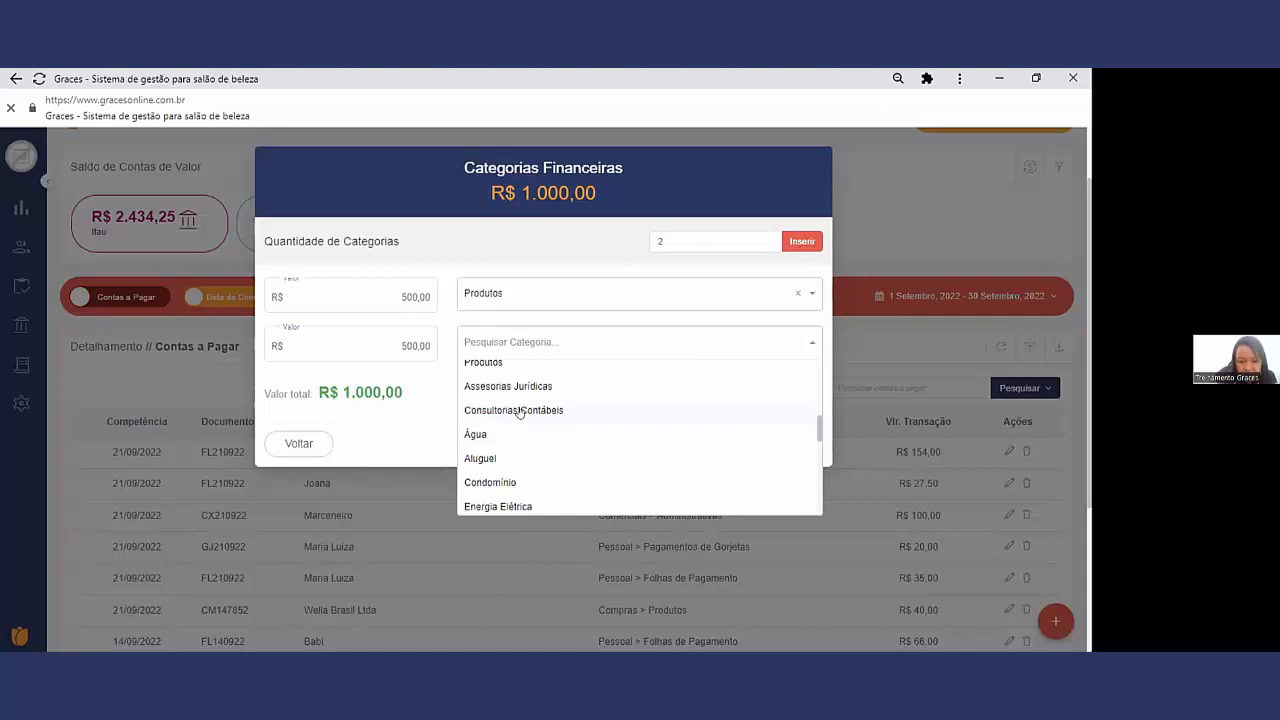
scroll(544, 397, "down", 2)
scroll(544, 397, "down", 3)
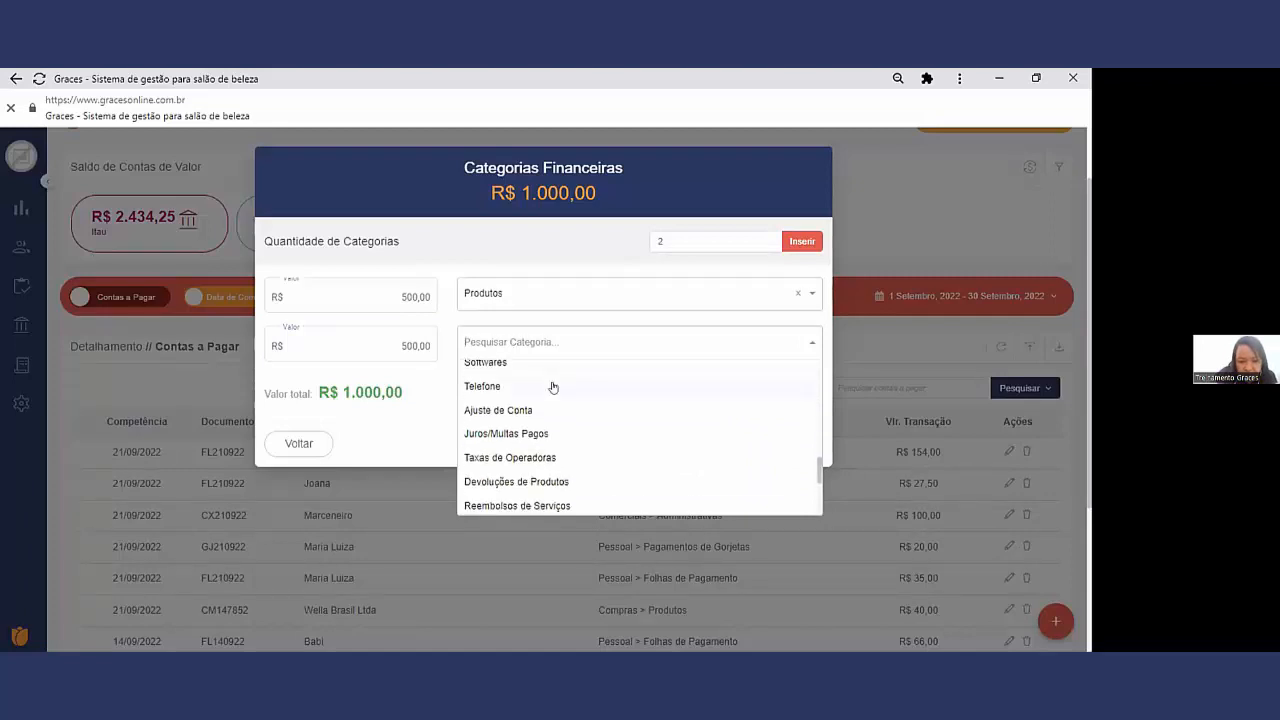
left_click(549, 408)
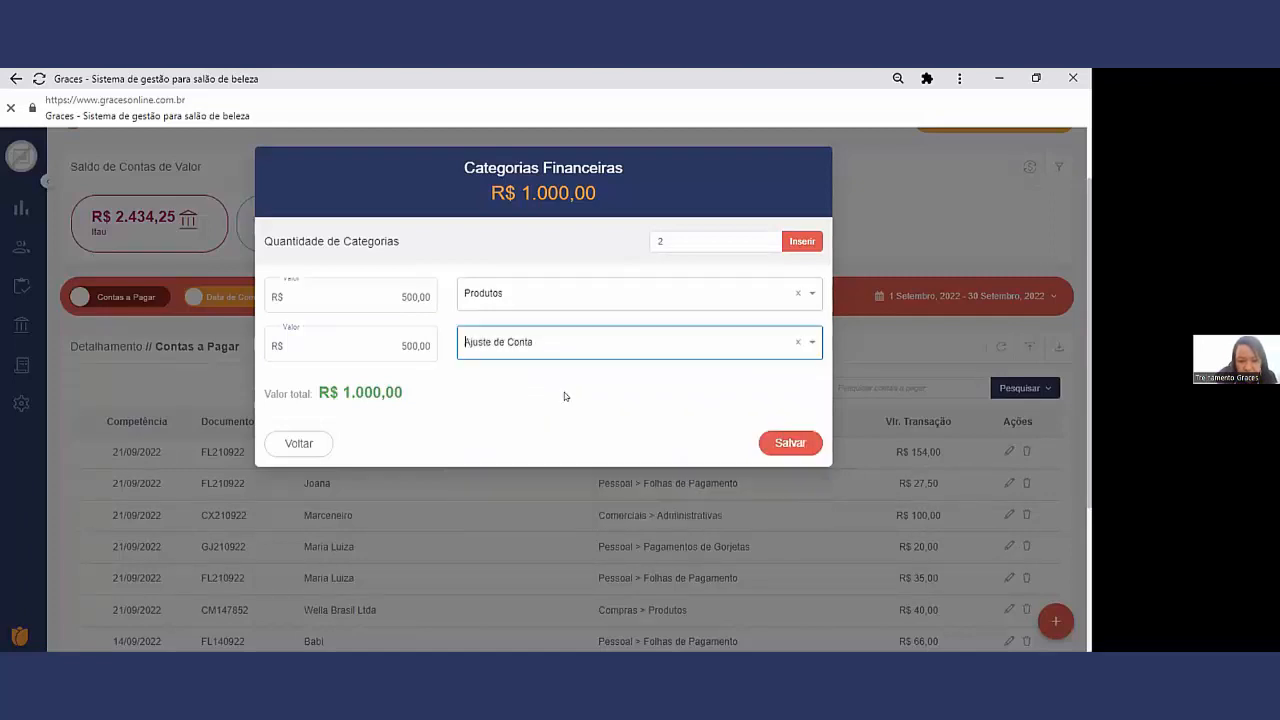
left_click(790, 443)
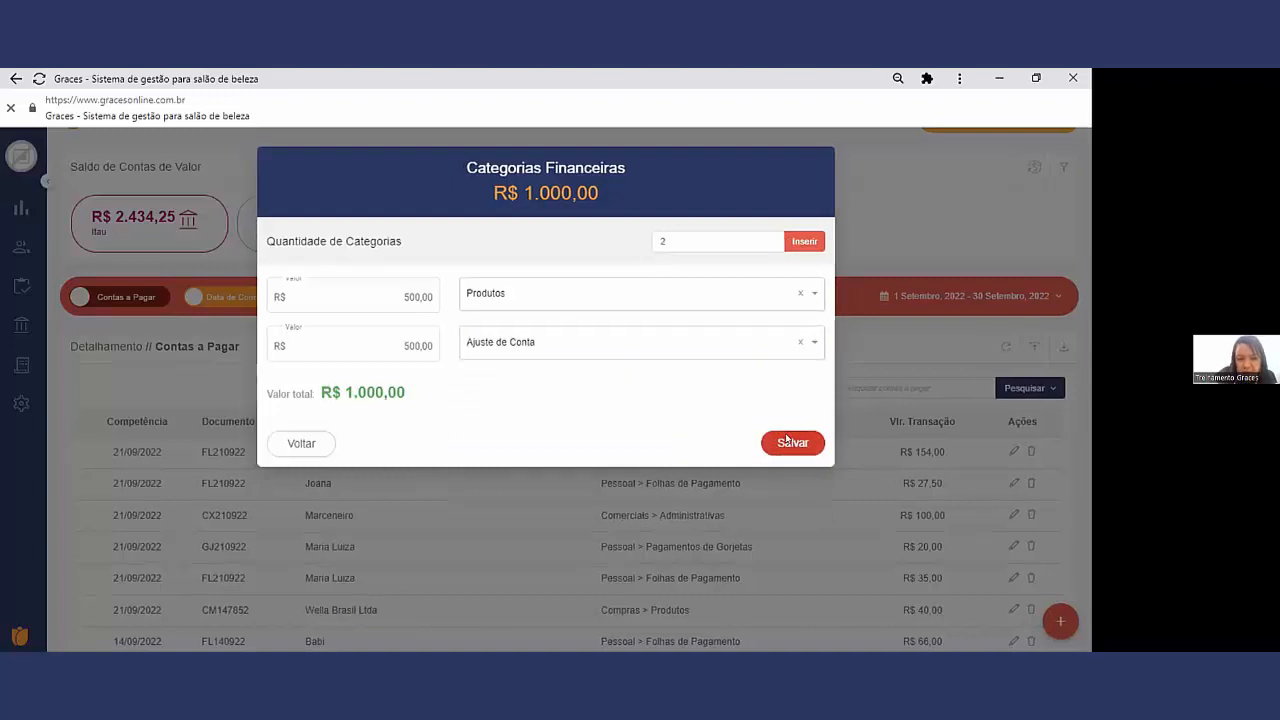
Step: Insert two installments for the payment and set each one's value to R$ 500,00
left_click(735, 370)
left_click(669, 242)
type("2")
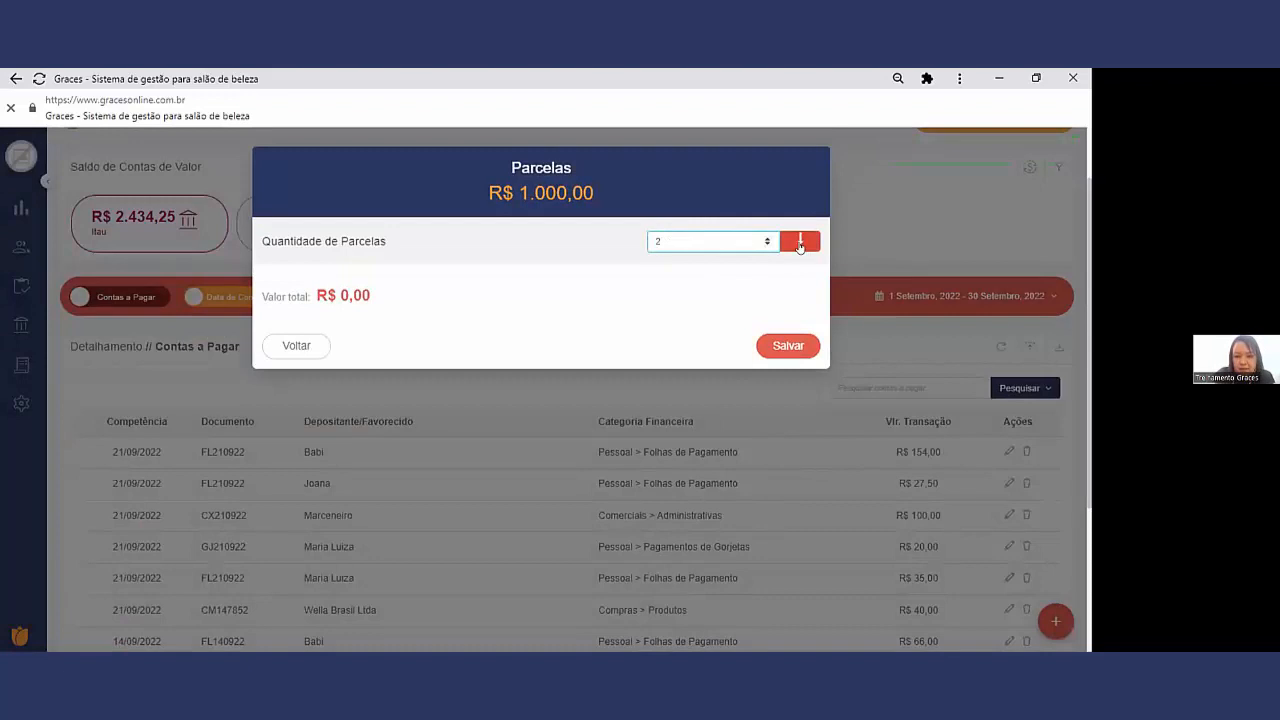
left_click(799, 243)
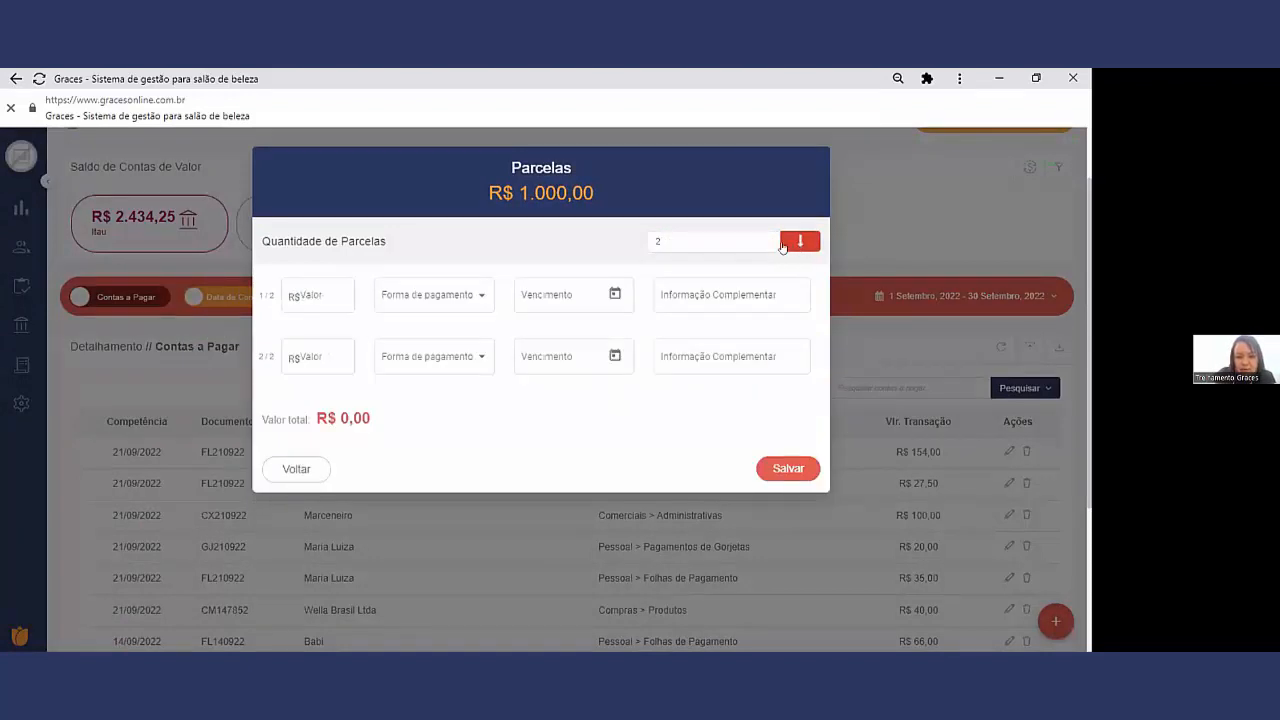
left_click(309, 293)
type("500,00")
left_click(340, 360)
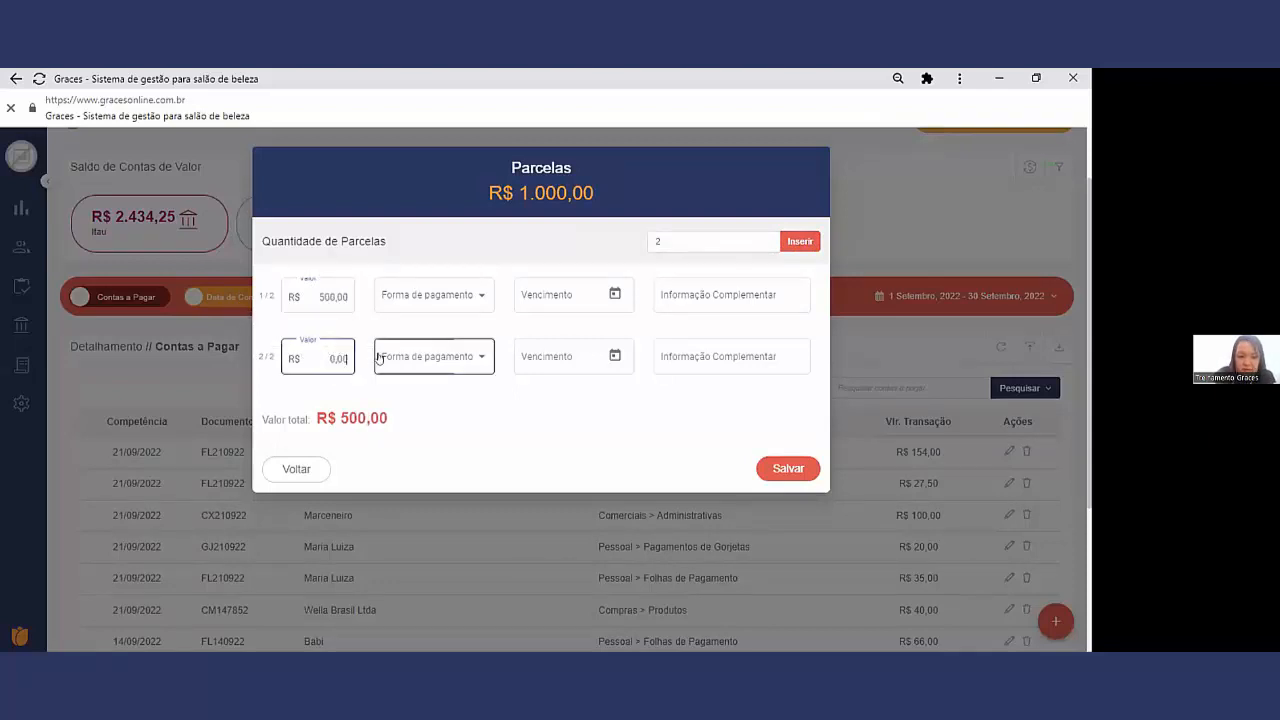
type("500,00")
Step: Set the first installment to Boleto, due 30/09/2022, with the complementary information "parc 1"
left_click(441, 297)
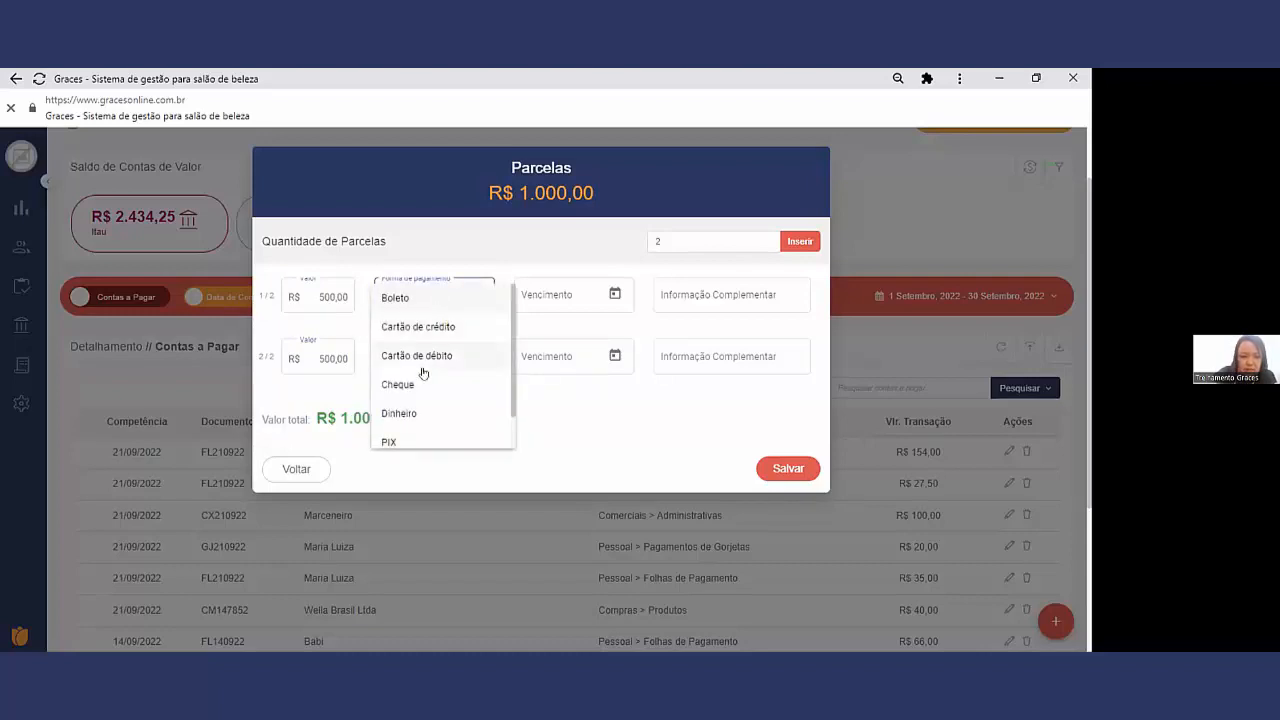
left_click(417, 300)
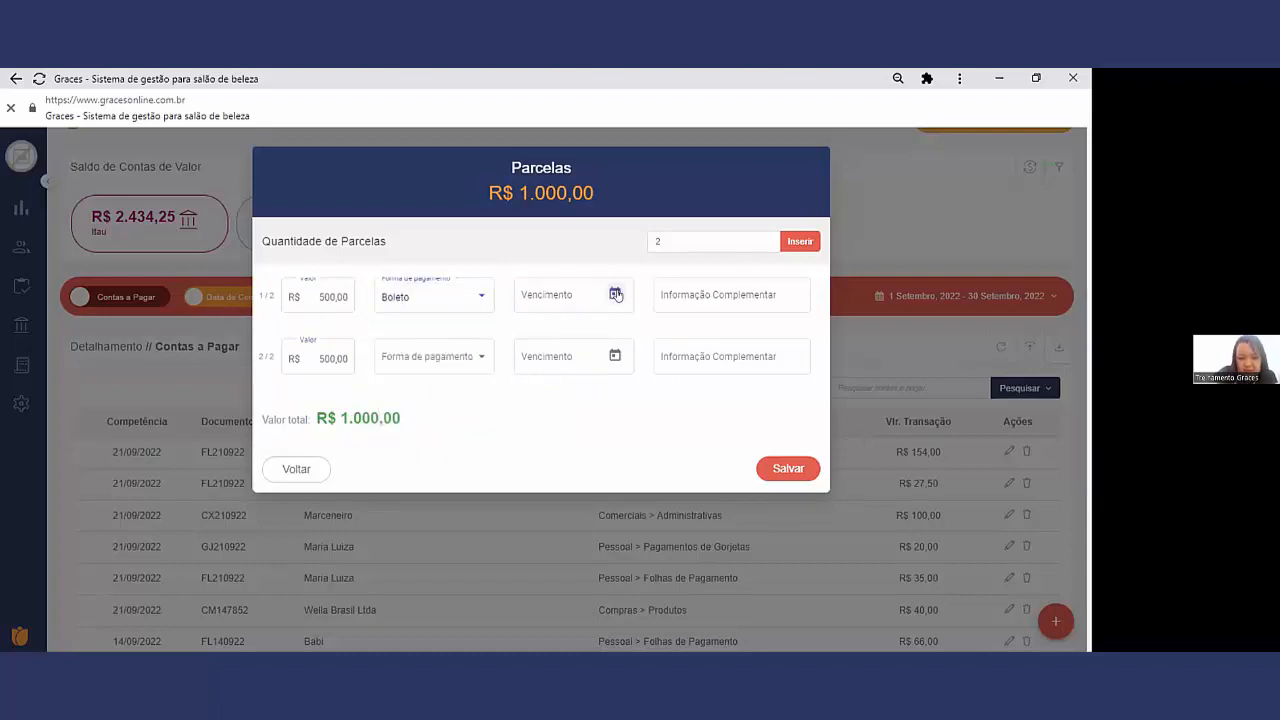
left_click(619, 289)
left_click(633, 471)
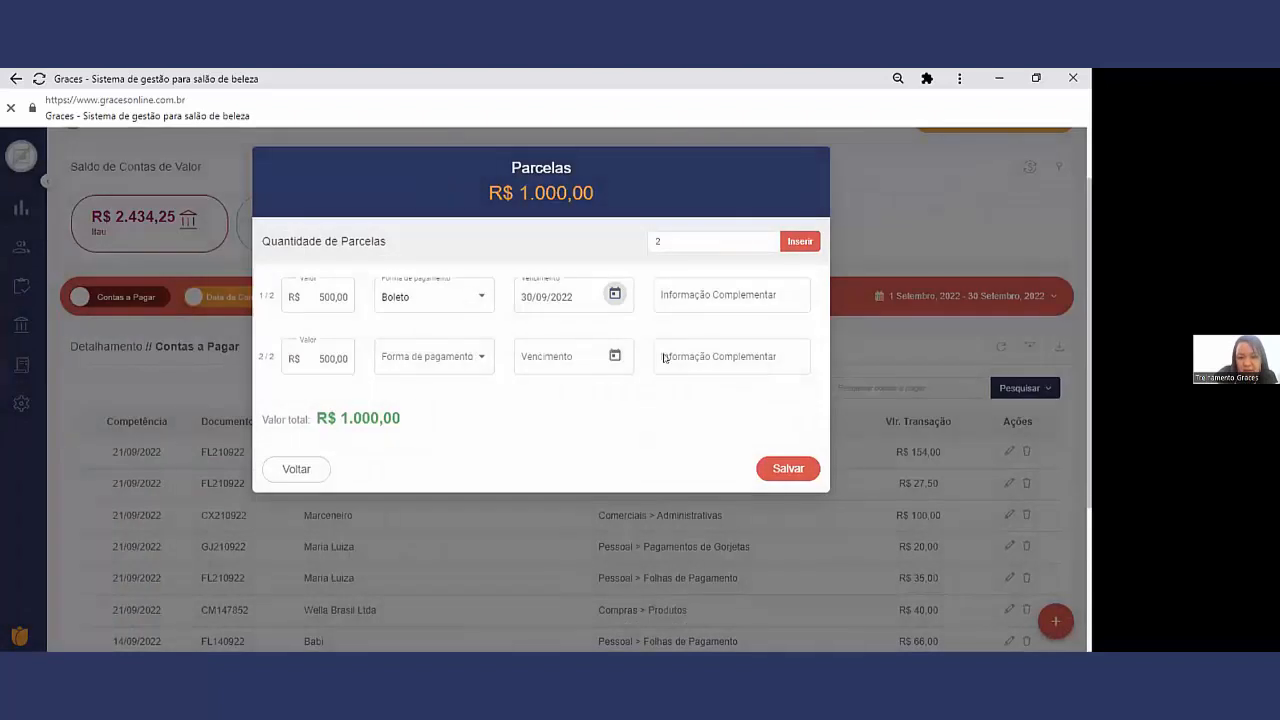
left_click(669, 295)
type("aarc 1")
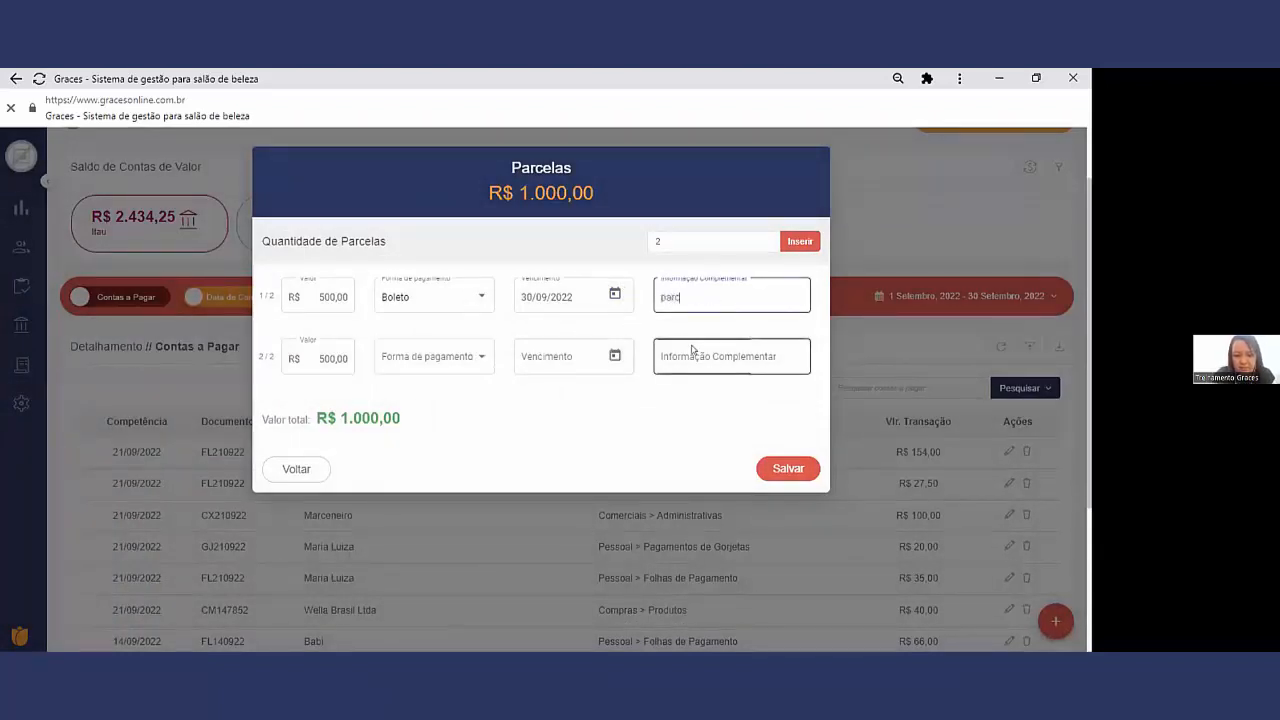
Step: Set the second installment to PIX, due 22/09/2022, with the complementary information "parc2", and save the installments
left_click(461, 365)
left_click(419, 503)
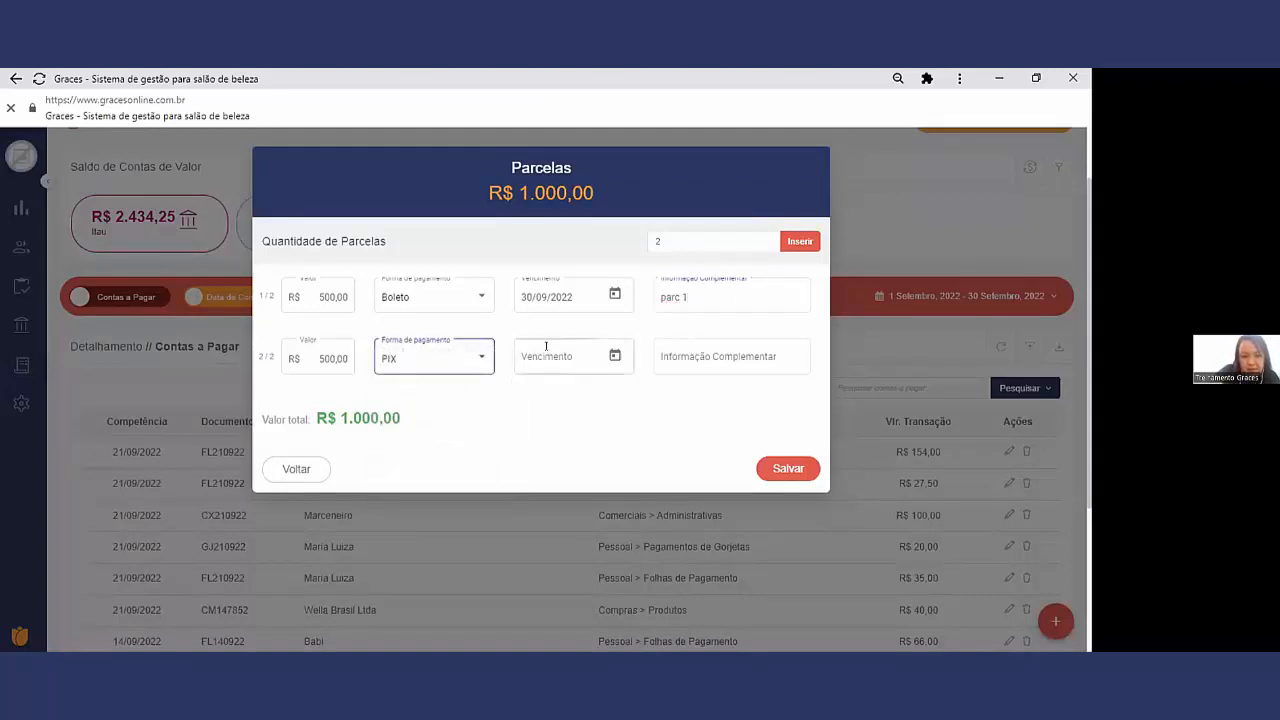
left_click(615, 356)
left_click(586, 423)
left_click(770, 356)
type("pac")
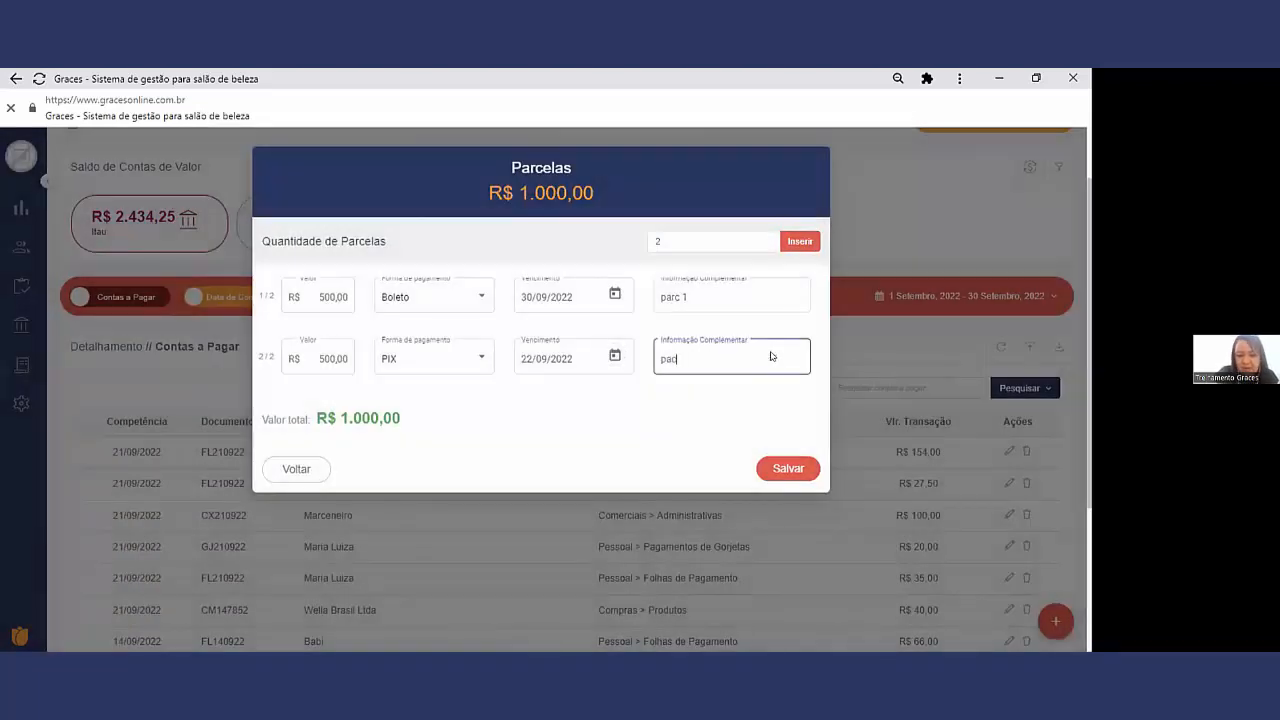
key("BackSpace")
type("rc2")
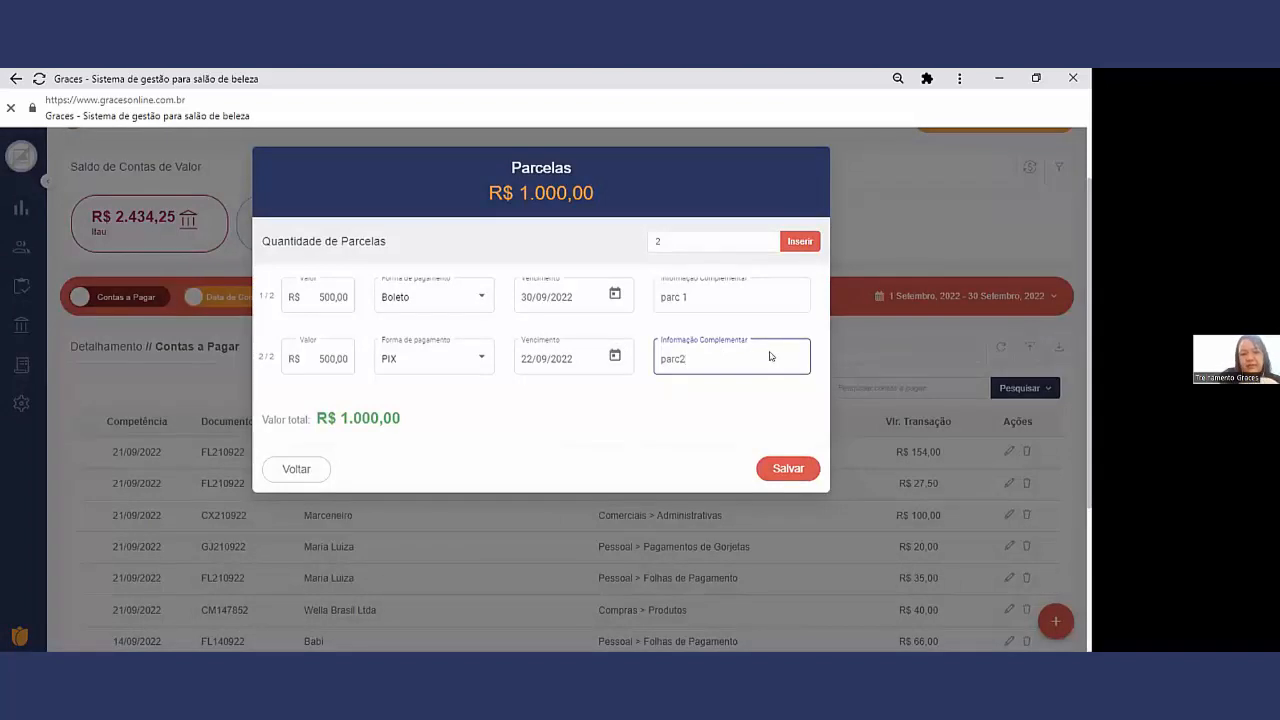
left_click(789, 469)
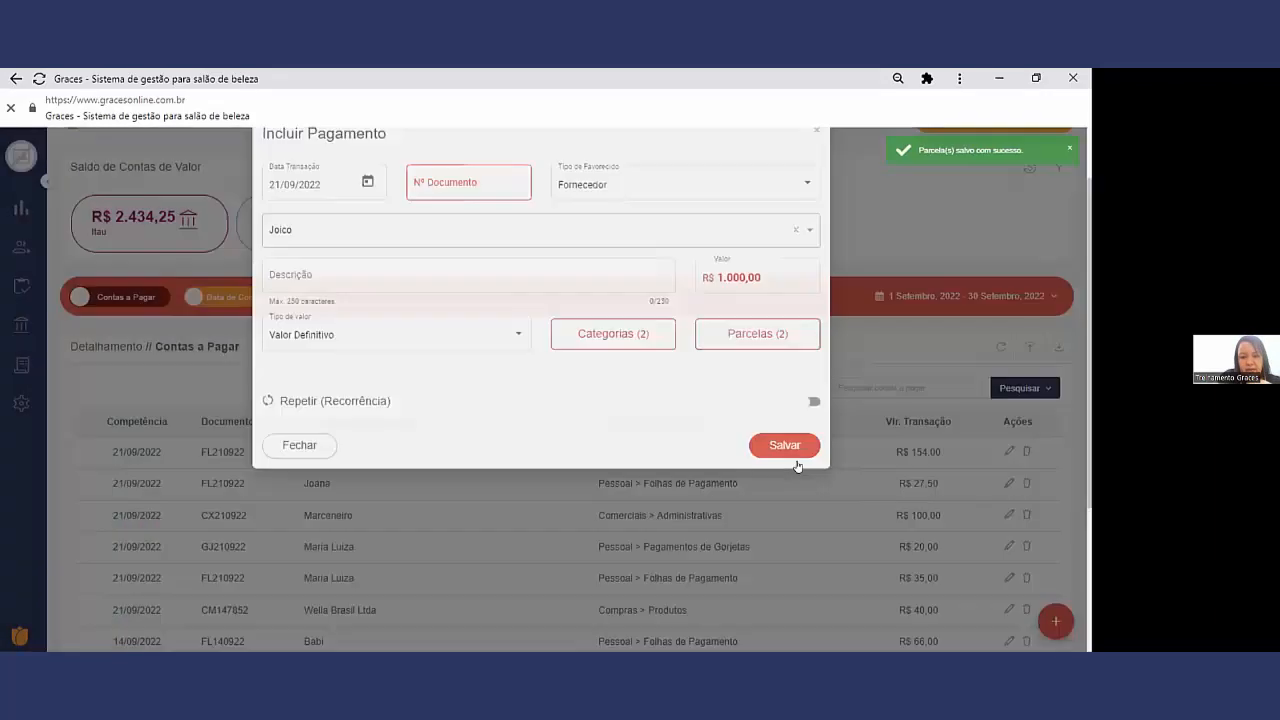
Step: Fill in the payment's document number and save the Joico payment
left_click_drag(359, 436, 271, 437)
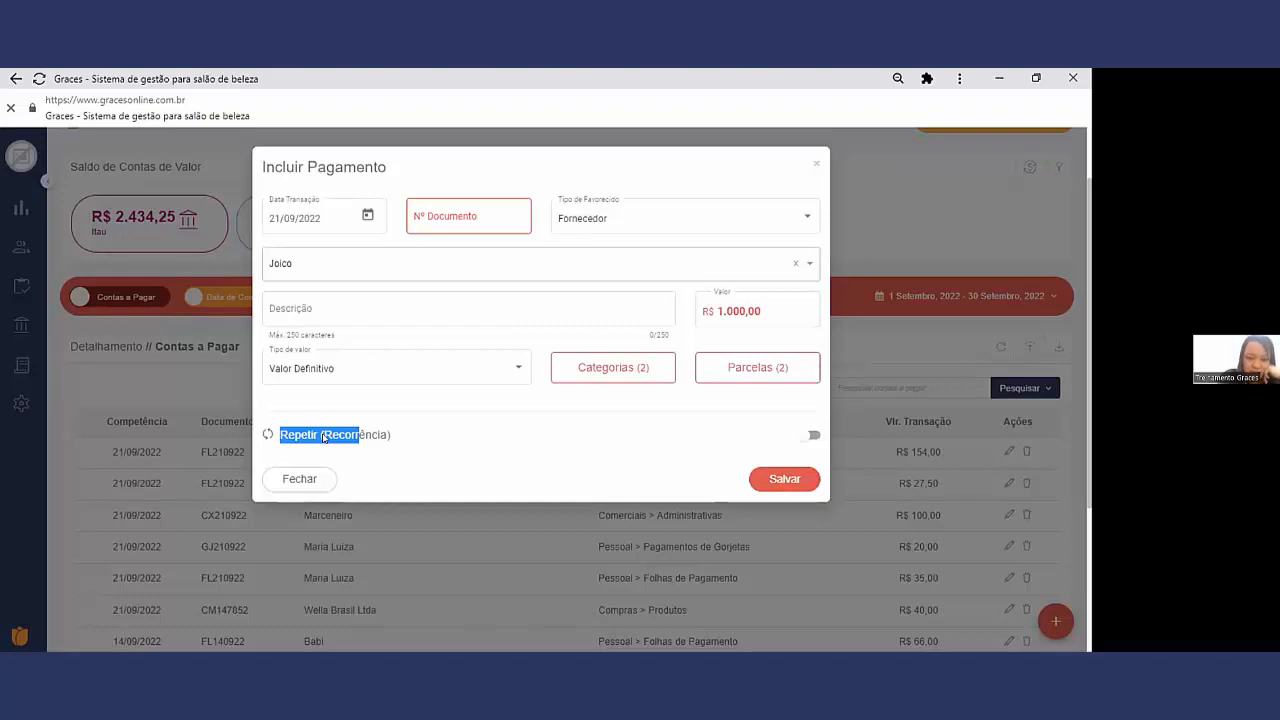
left_click(457, 218)
type("125487")
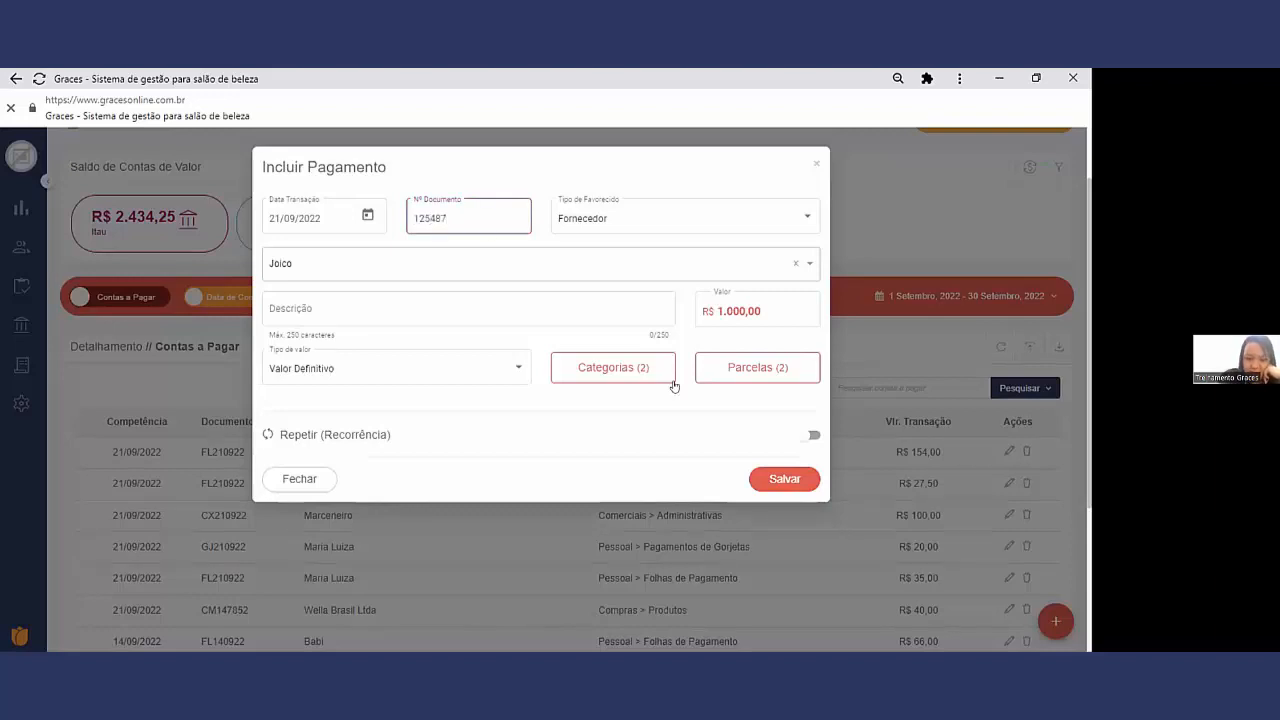
left_click(775, 477)
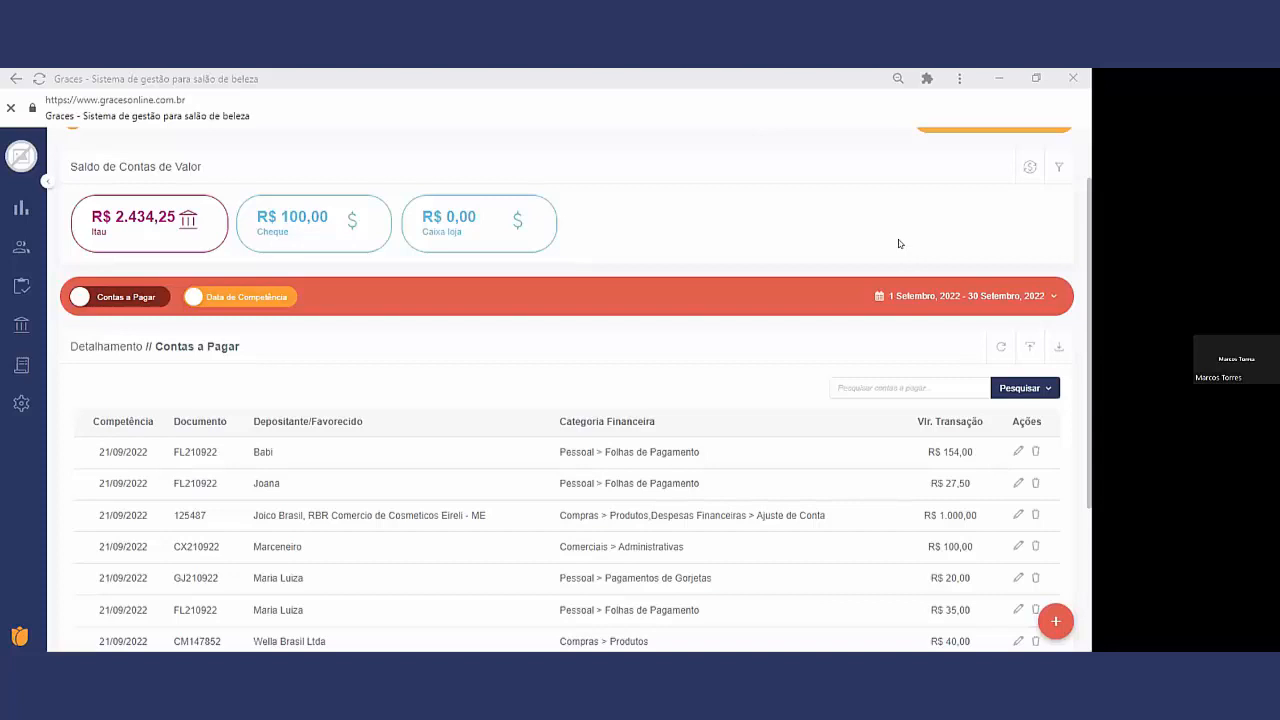
Step: Switch Contas a Pagar away from Data de Competência and compare the Sabesp water bill's competence, due and settlement dates
left_click(243, 296)
scroll(388, 498, "down", 1)
scroll(388, 498, "down", 3)
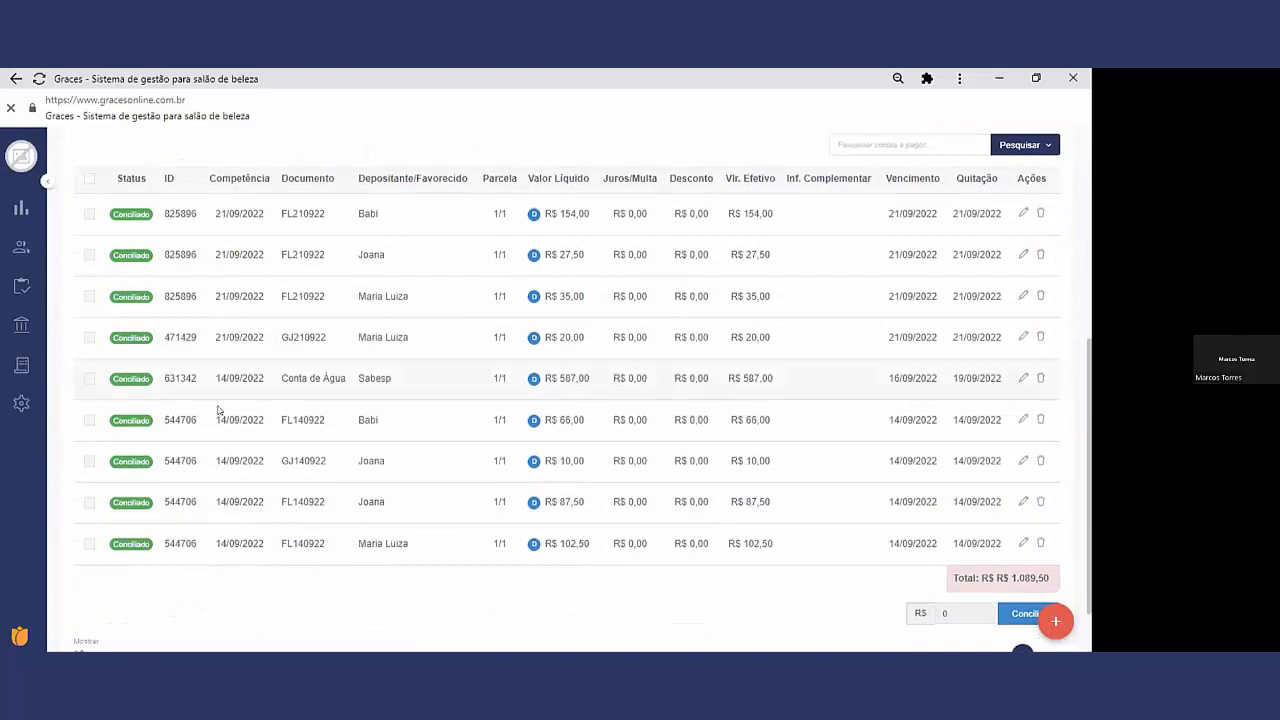
double_click(134, 255)
scroll(605, 432, "up", 1)
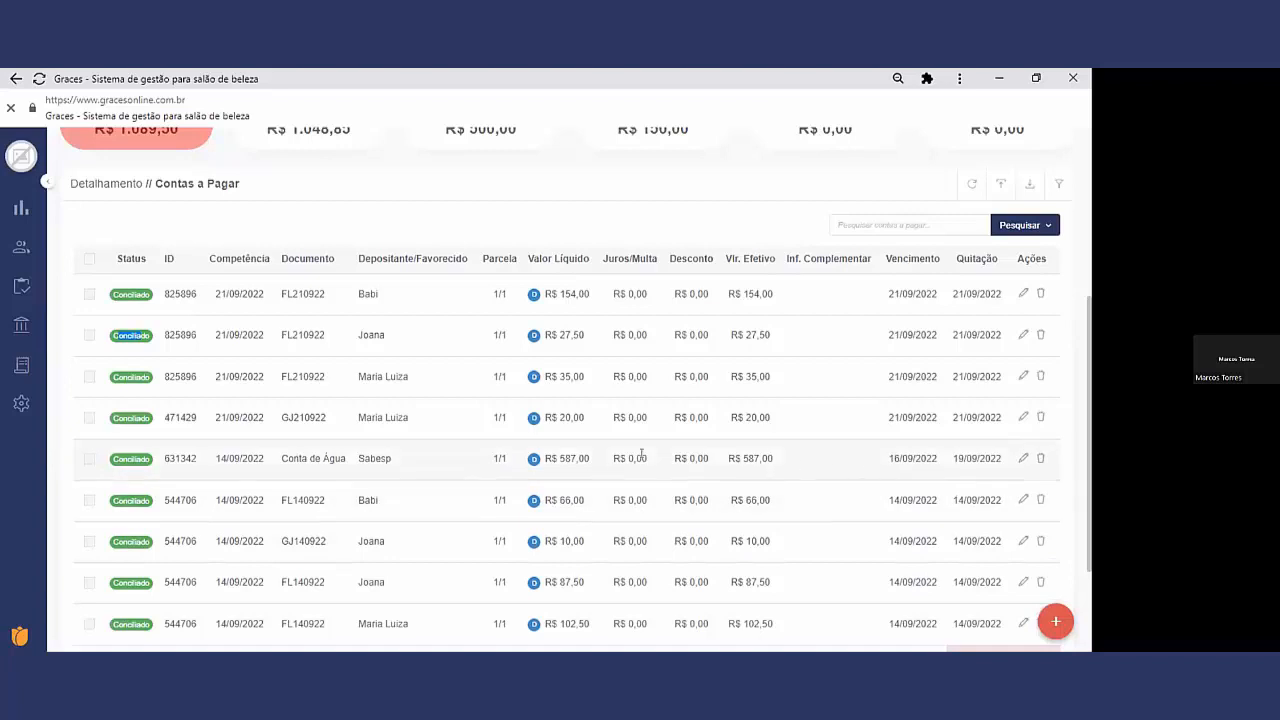
left_click_drag(393, 459, 209, 463)
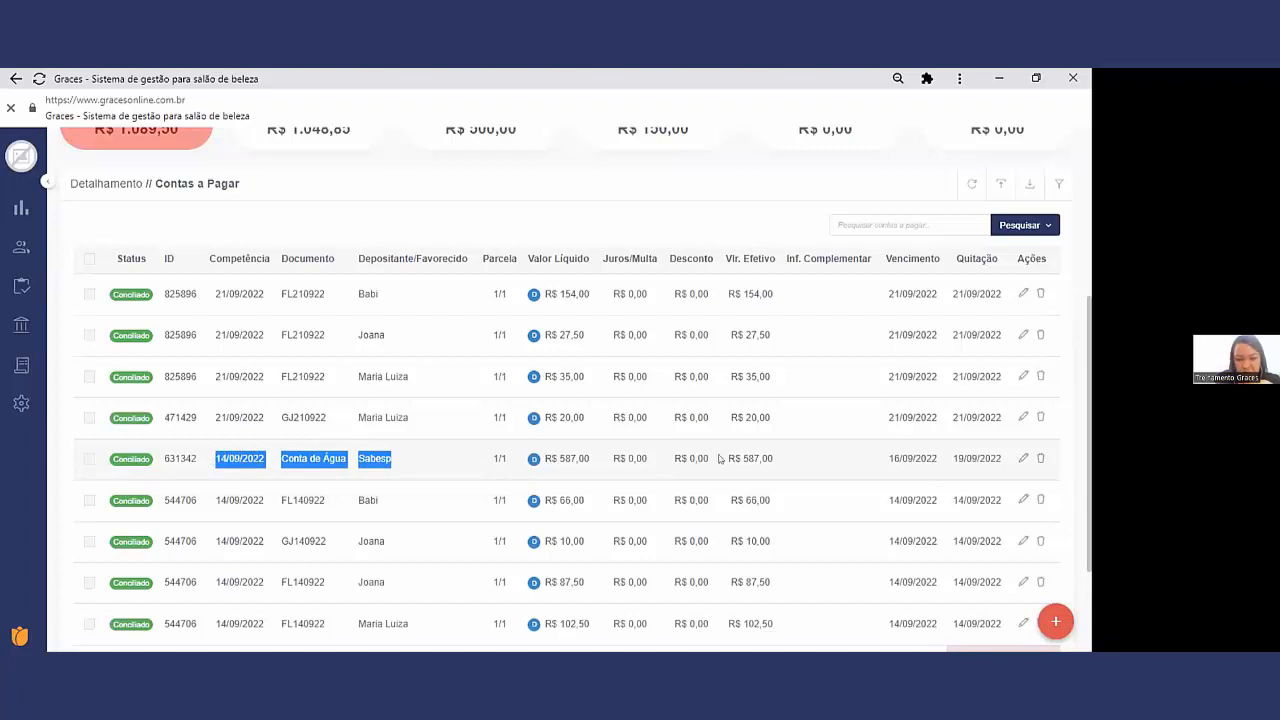
left_click_drag(930, 458, 887, 455)
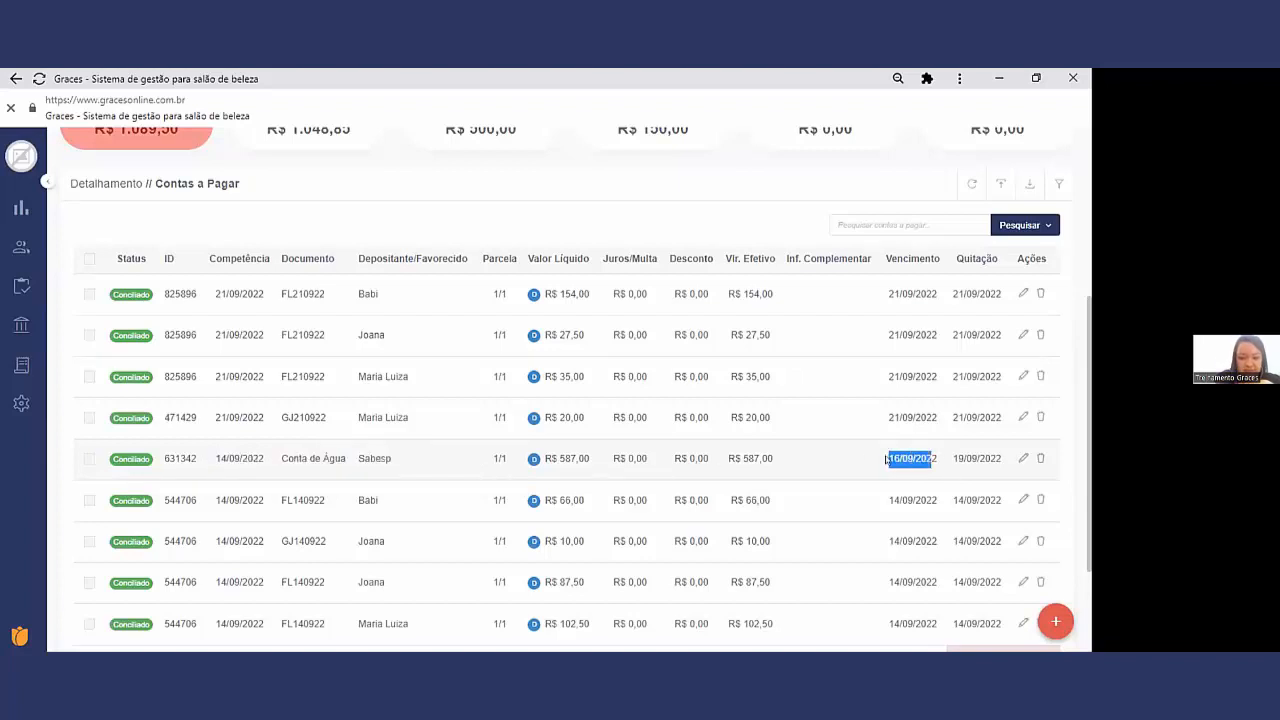
left_click_drag(1001, 458, 950, 460)
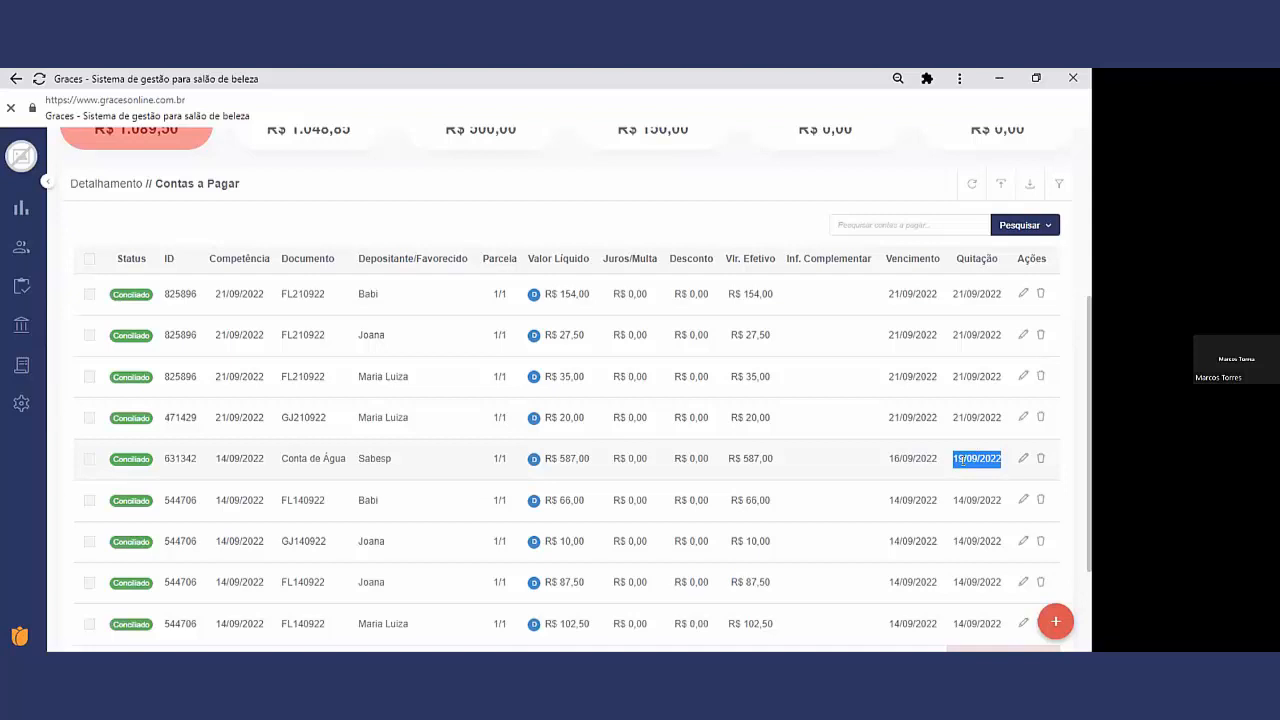
left_click(580, 165)
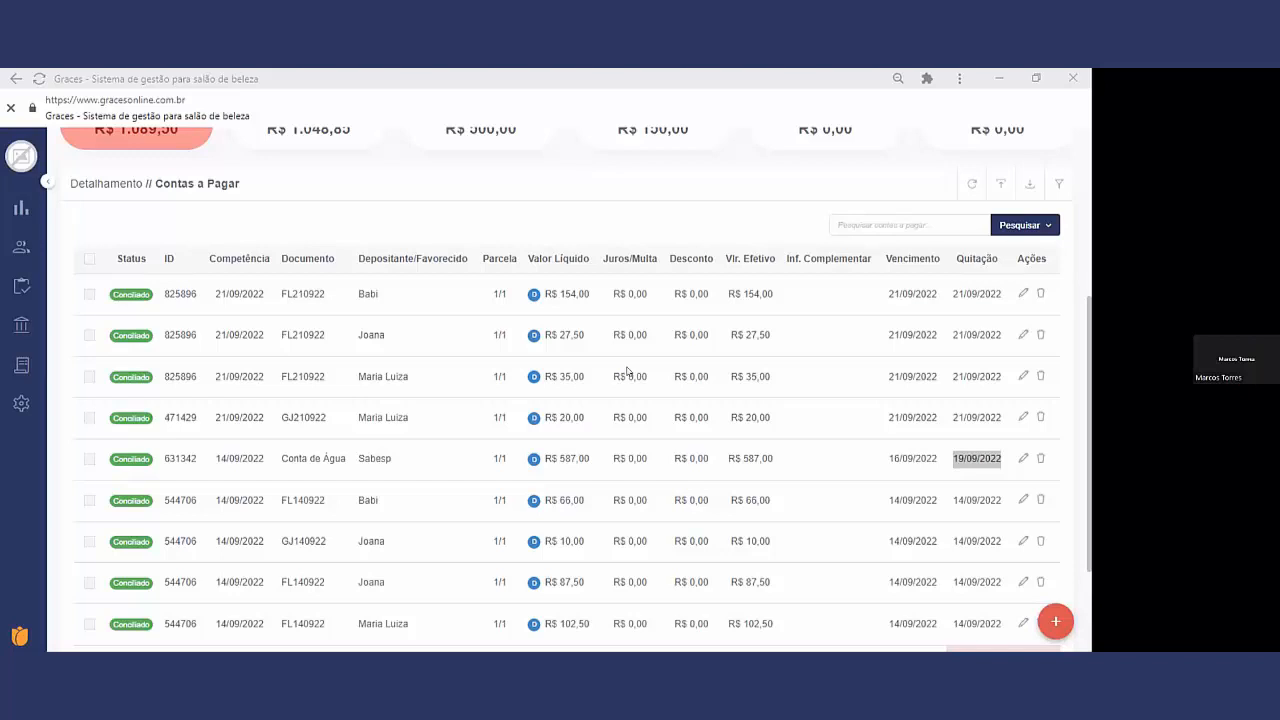
Step: Open the financial dashboard and examine the planned payments and receipts for setembro 2022 in the Fluxo de Caixa chart
left_click(18, 327)
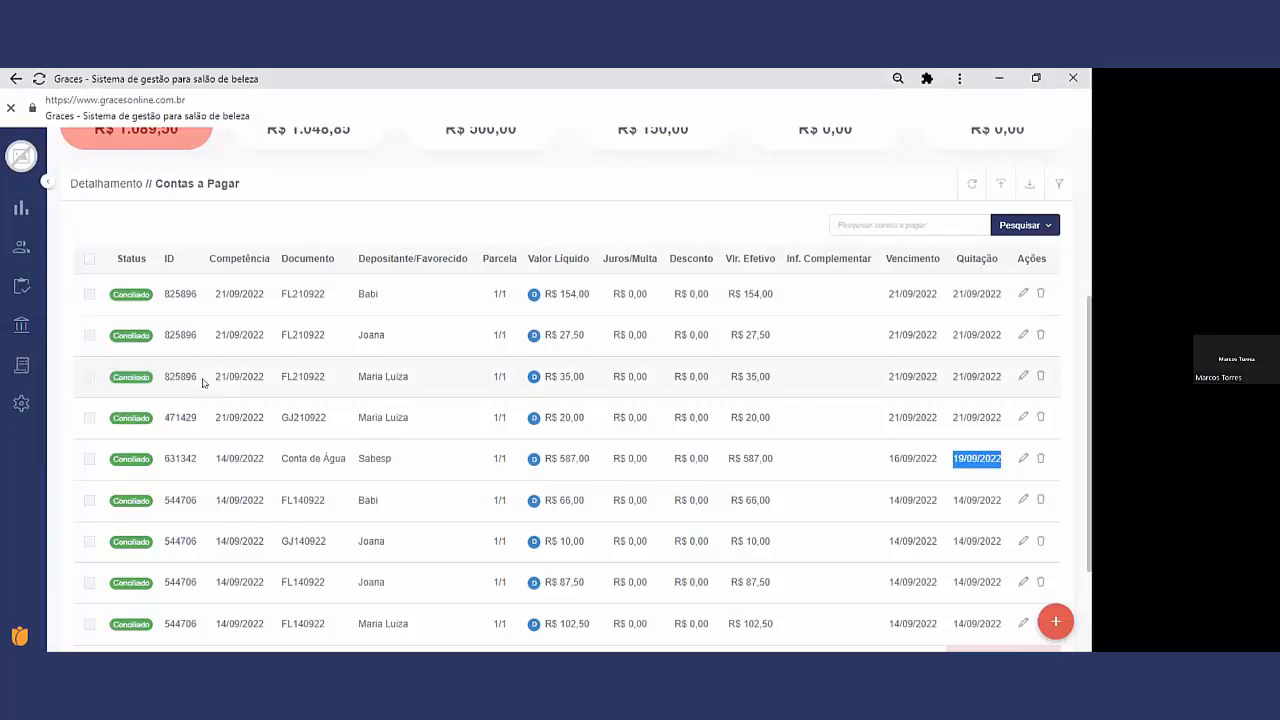
mouse_move(15, 337)
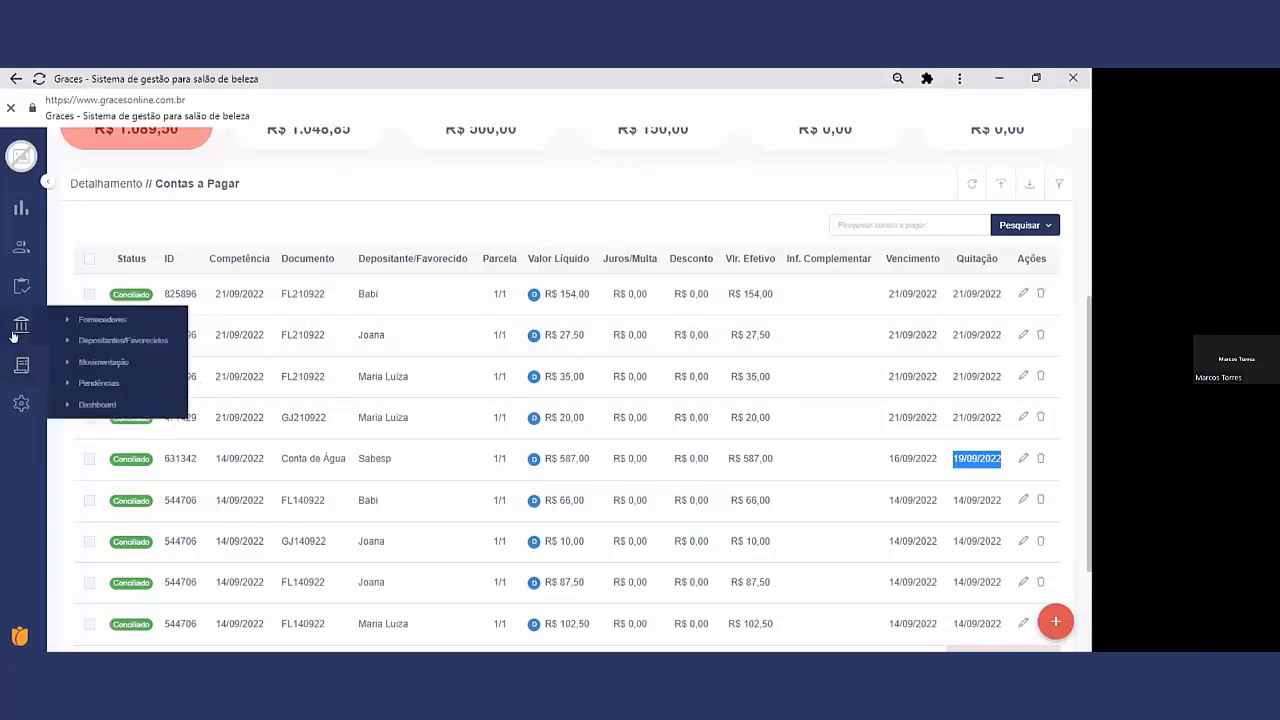
left_click(82, 405)
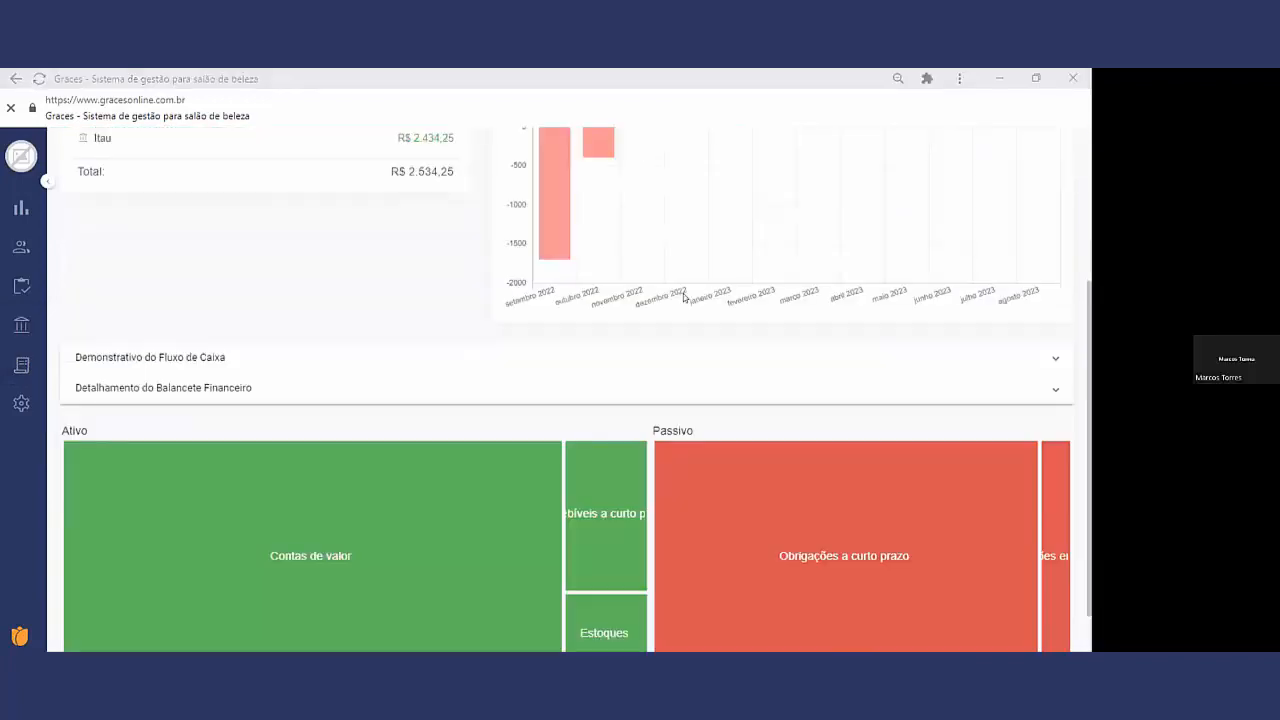
scroll(684, 296, "up", 3)
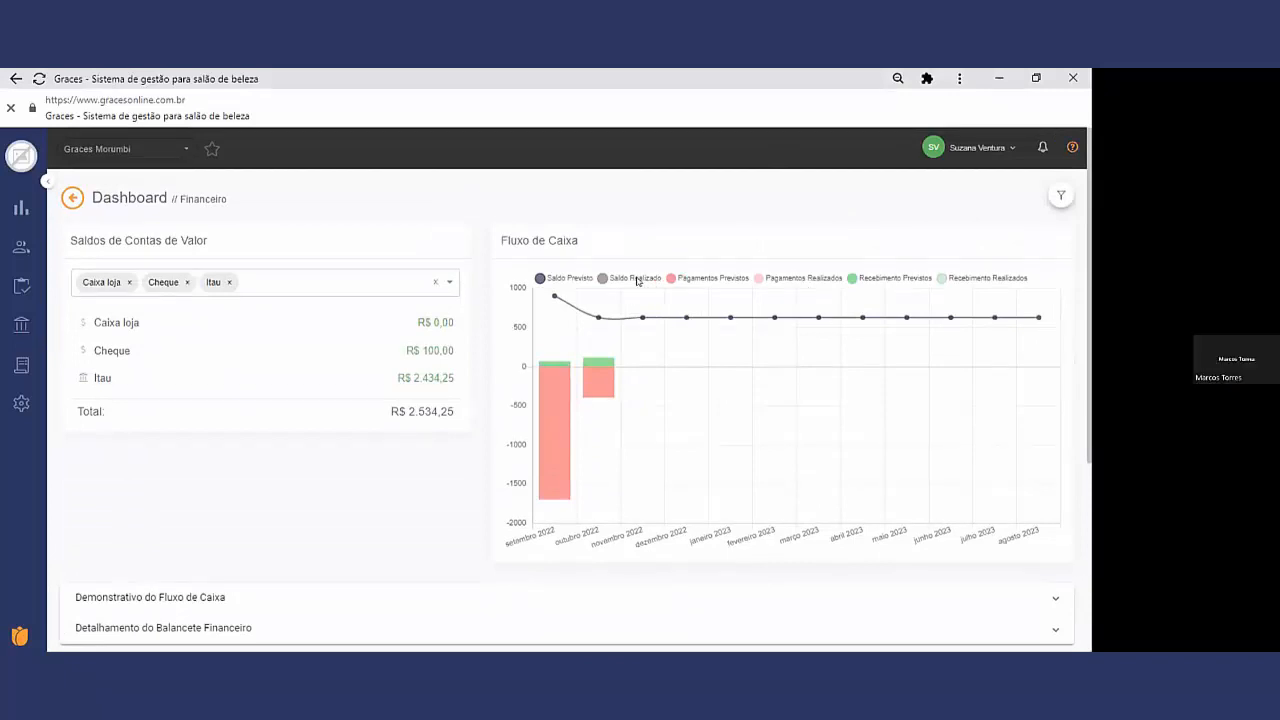
mouse_move(559, 418)
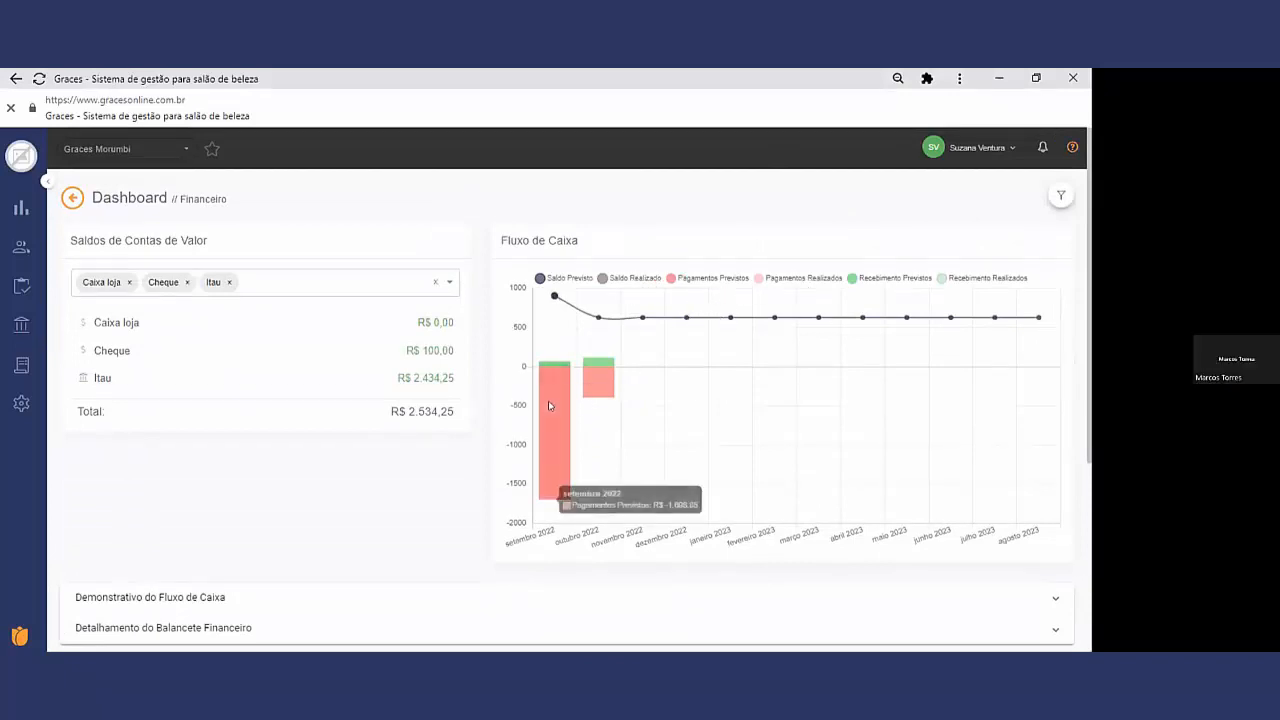
mouse_move(555, 366)
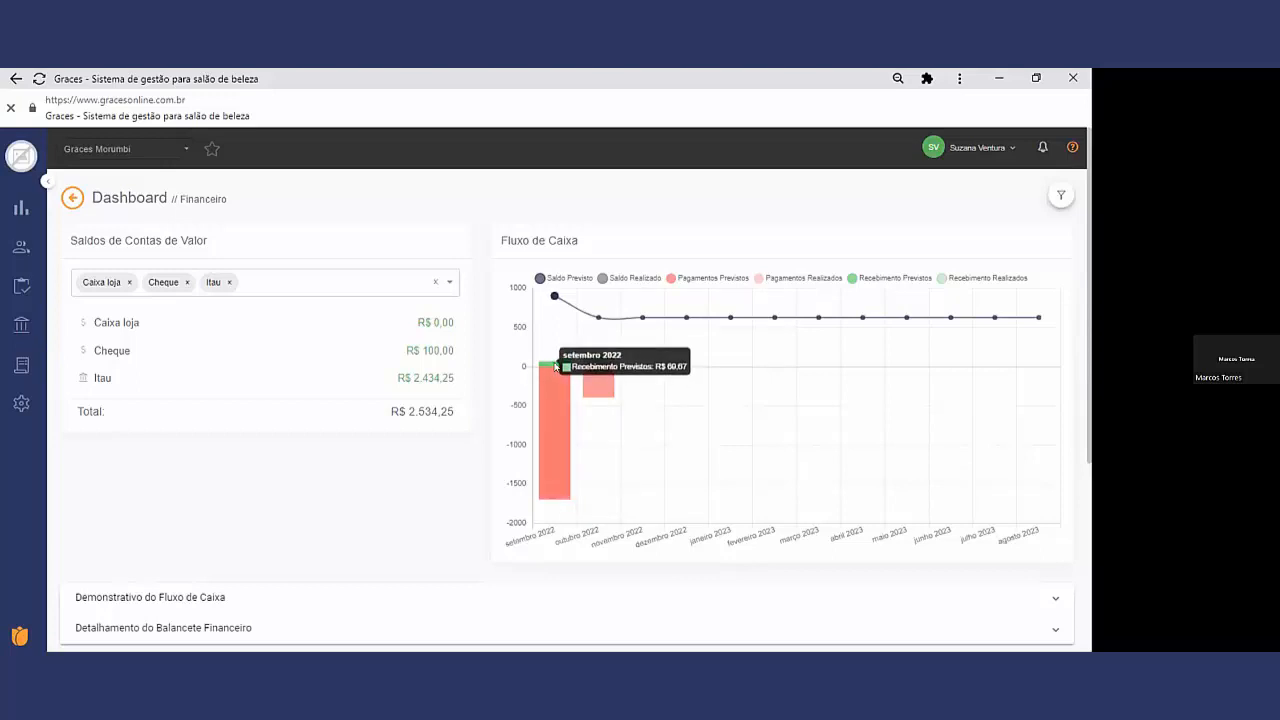